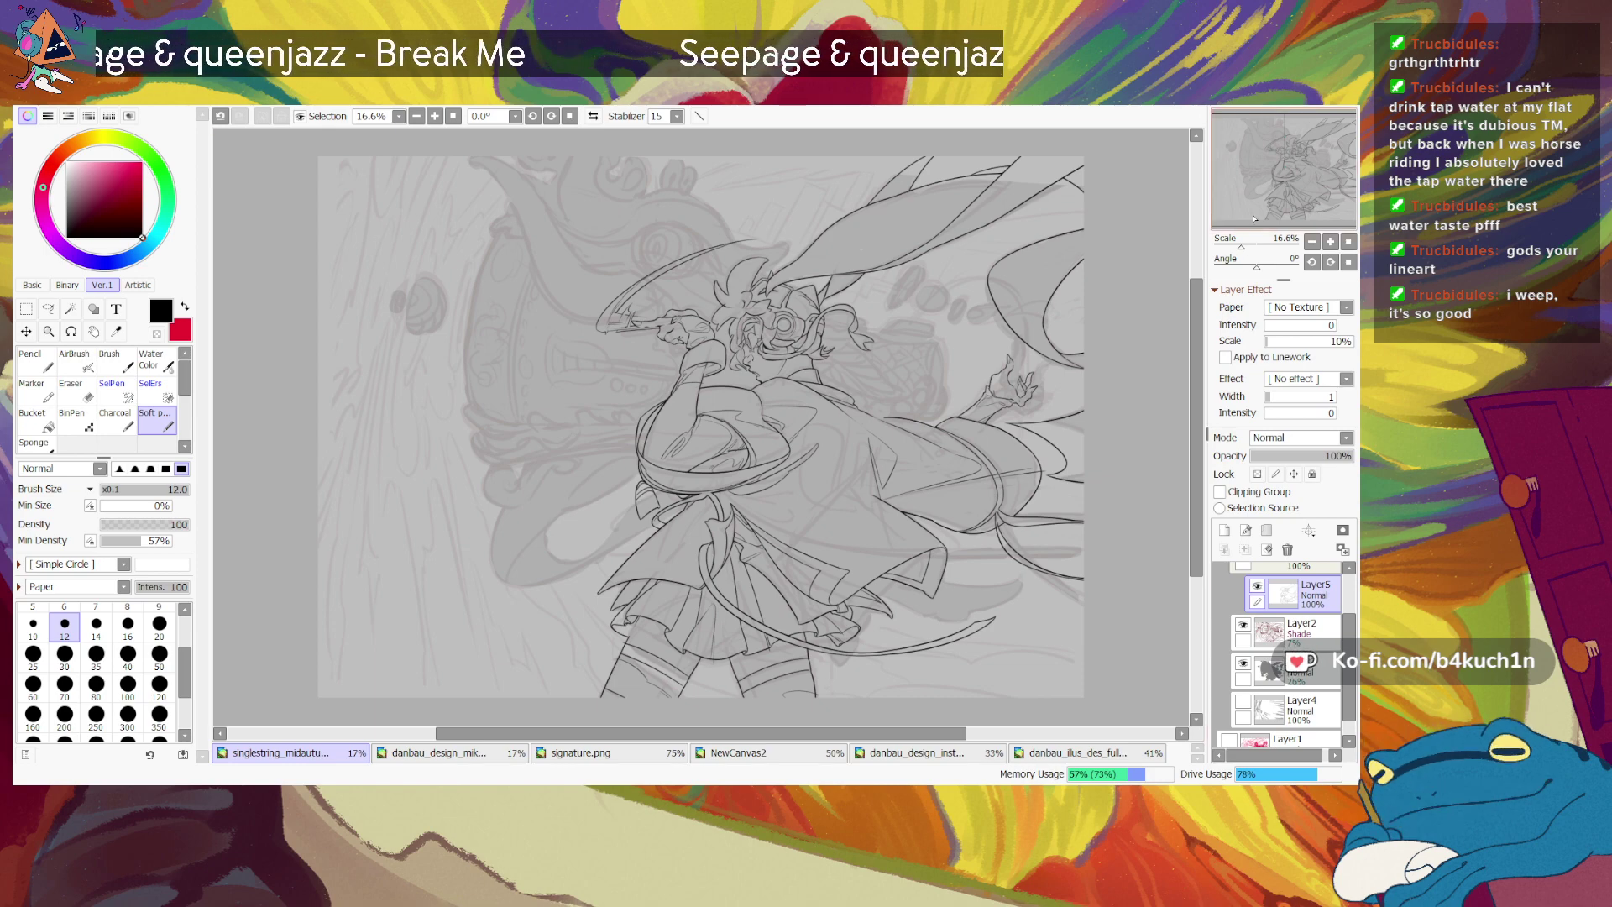
# Step: Examine the figure's lineart at several zoom levels, from the raised hand and head down to the belt and skirt
pyautogui.moveTo(1241, 244); pyautogui.dragTo(1248, 245)
pyautogui.moveTo(1285, 170); pyautogui.dragTo(1289, 161)
pyautogui.moveTo(1238, 243); pyautogui.dragTo(1247, 210)
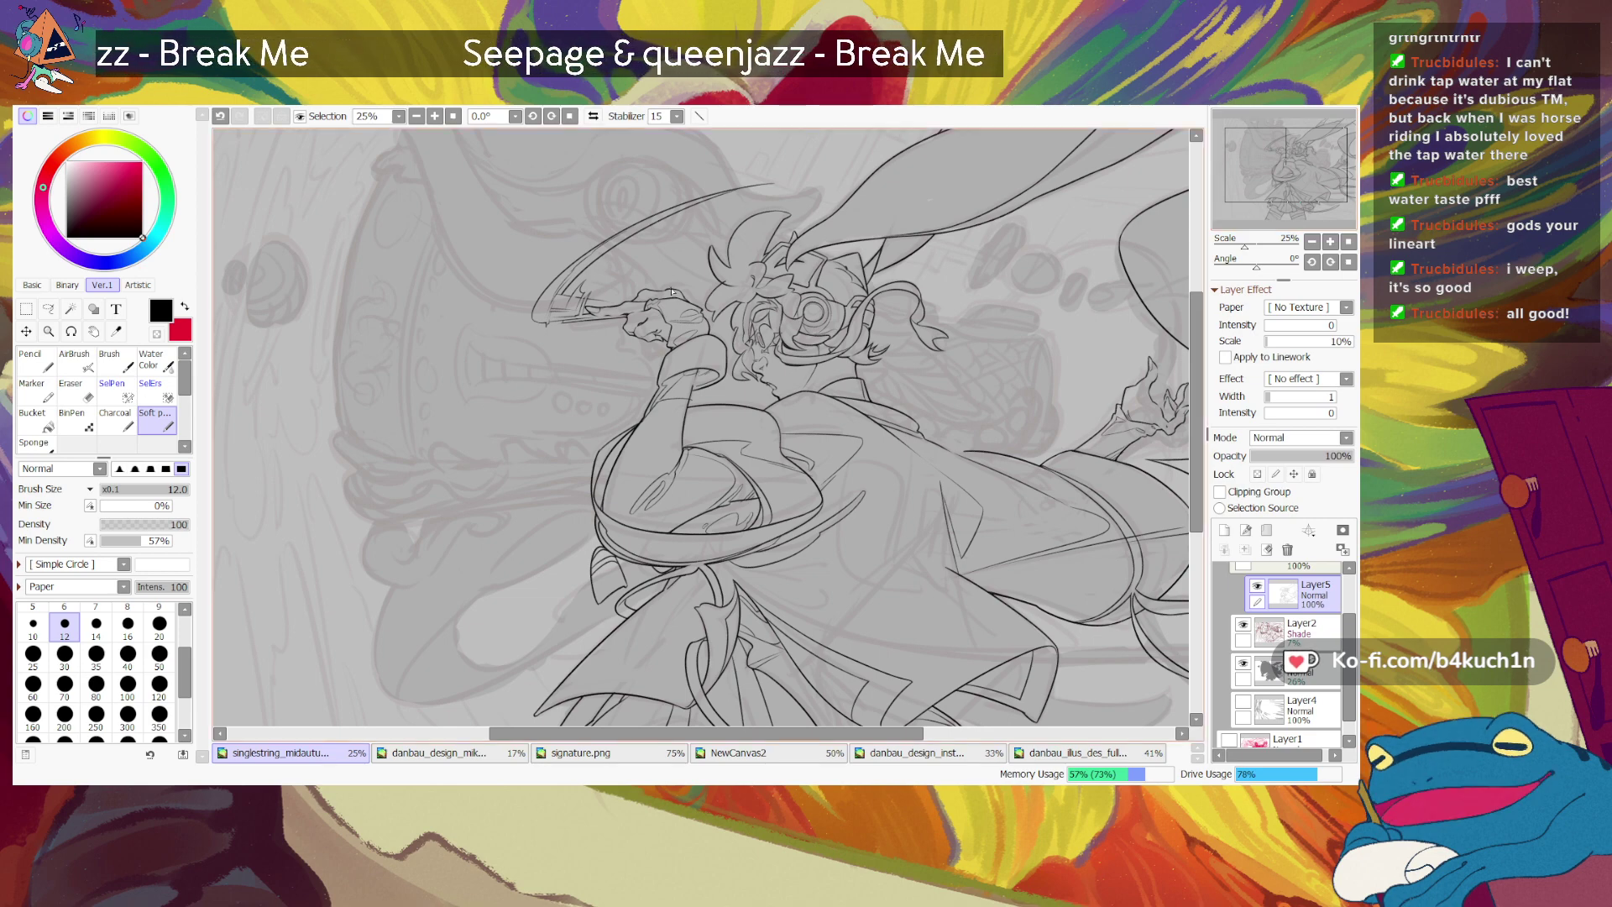
pyautogui.moveTo(1243, 249); pyautogui.dragTo(1237, 249)
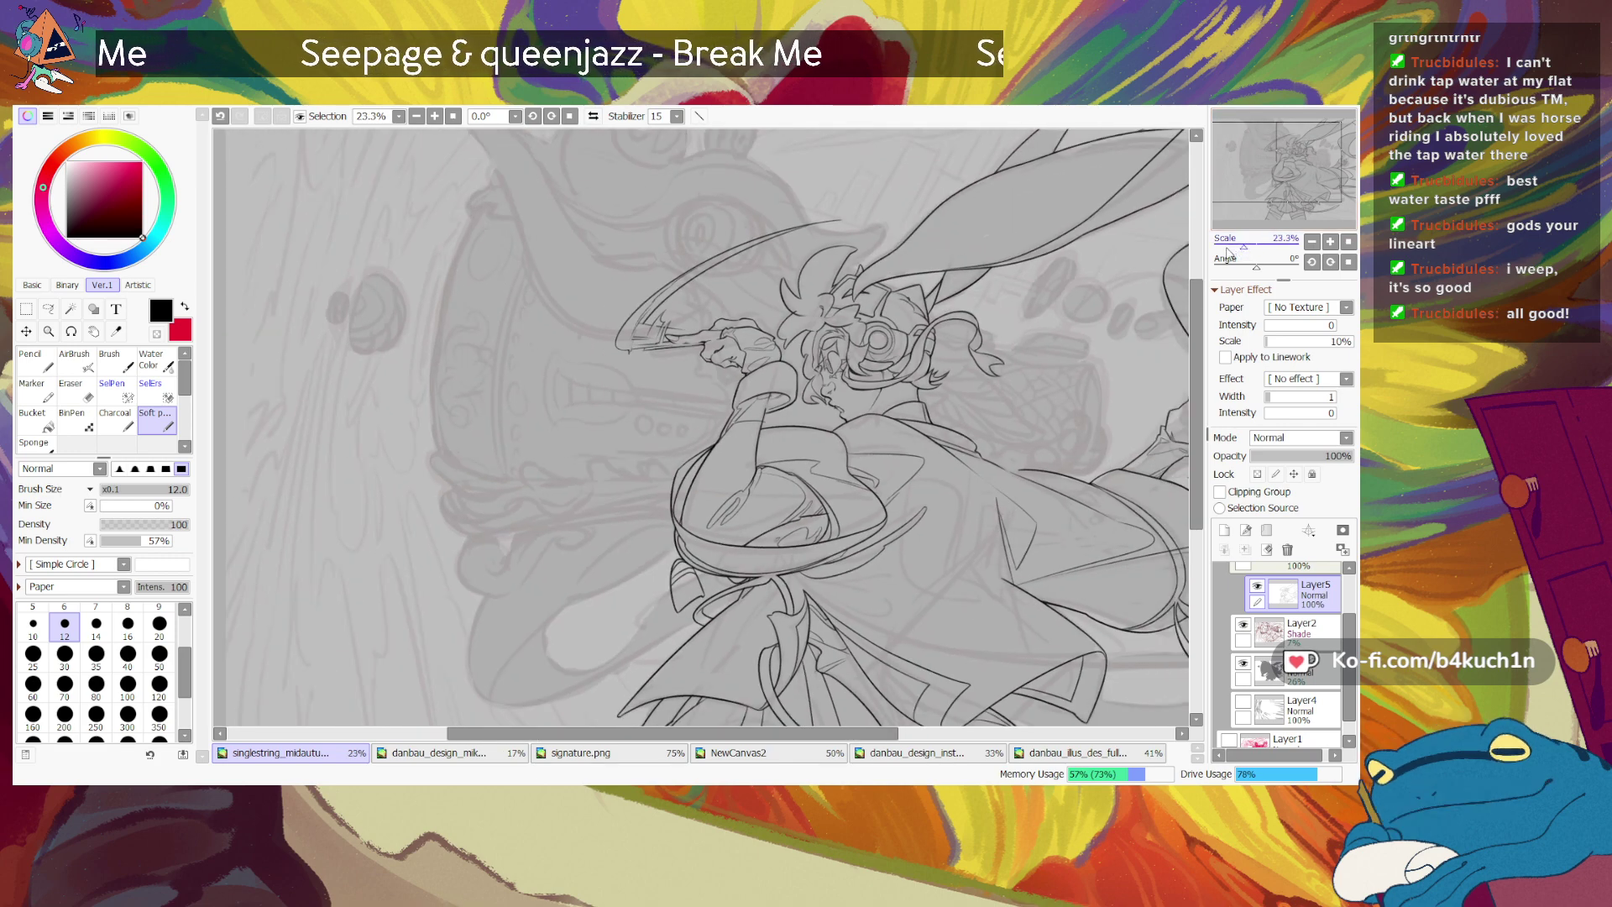
pyautogui.moveTo(1245, 246); pyautogui.dragTo(1249, 223)
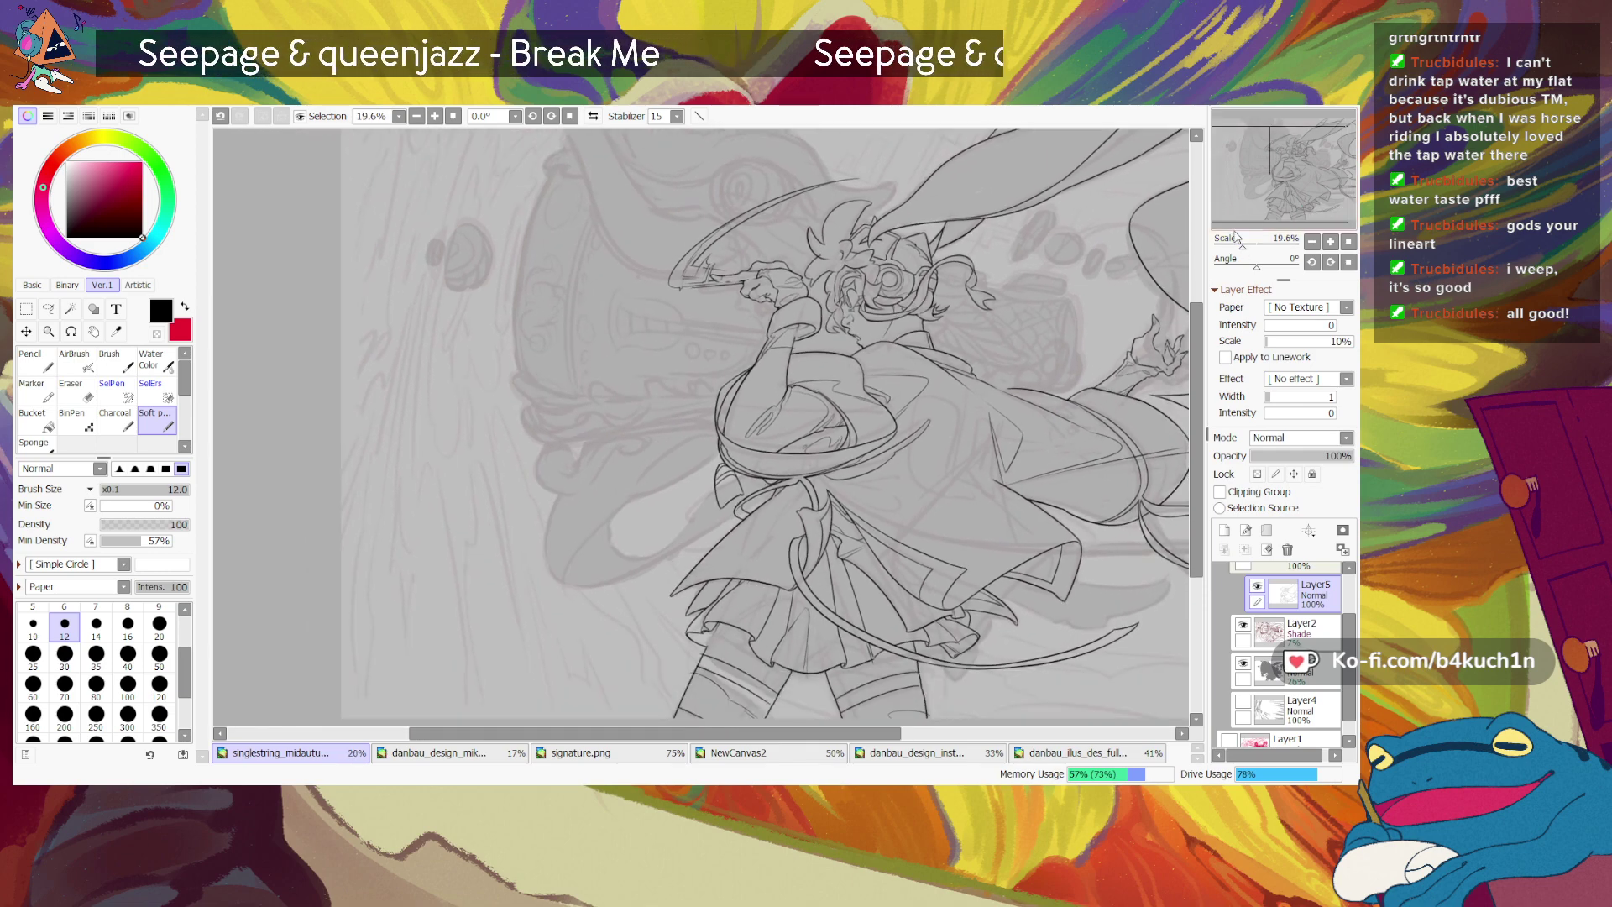
pyautogui.moveTo(1243, 247); pyautogui.dragTo(1245, 246)
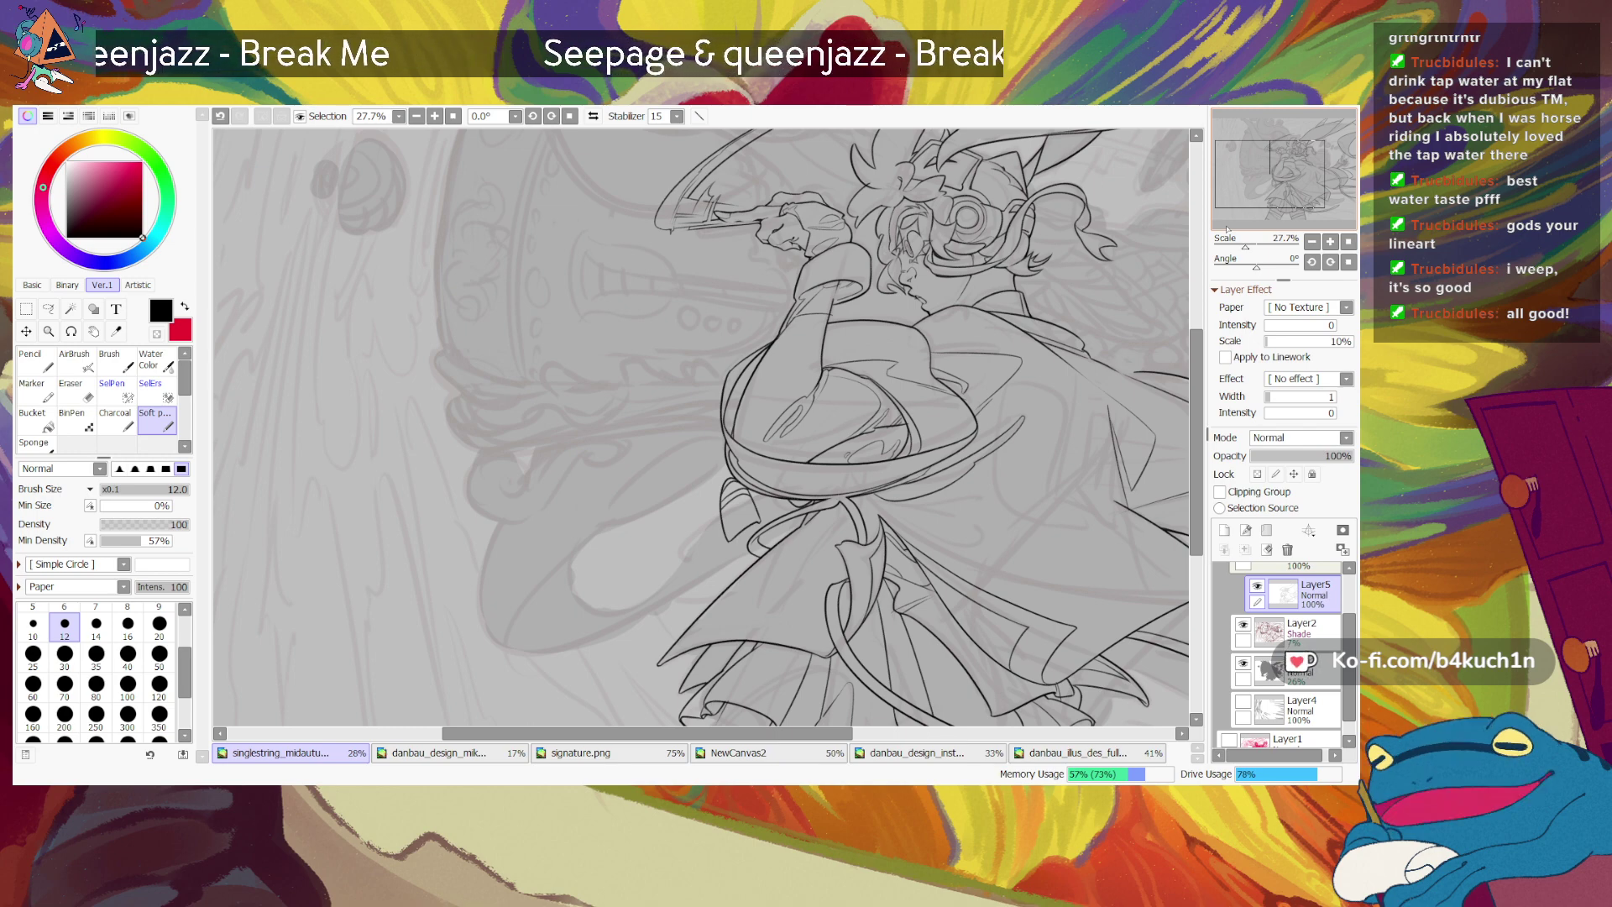
pyautogui.moveTo(1245, 246); pyautogui.dragTo(1249, 246)
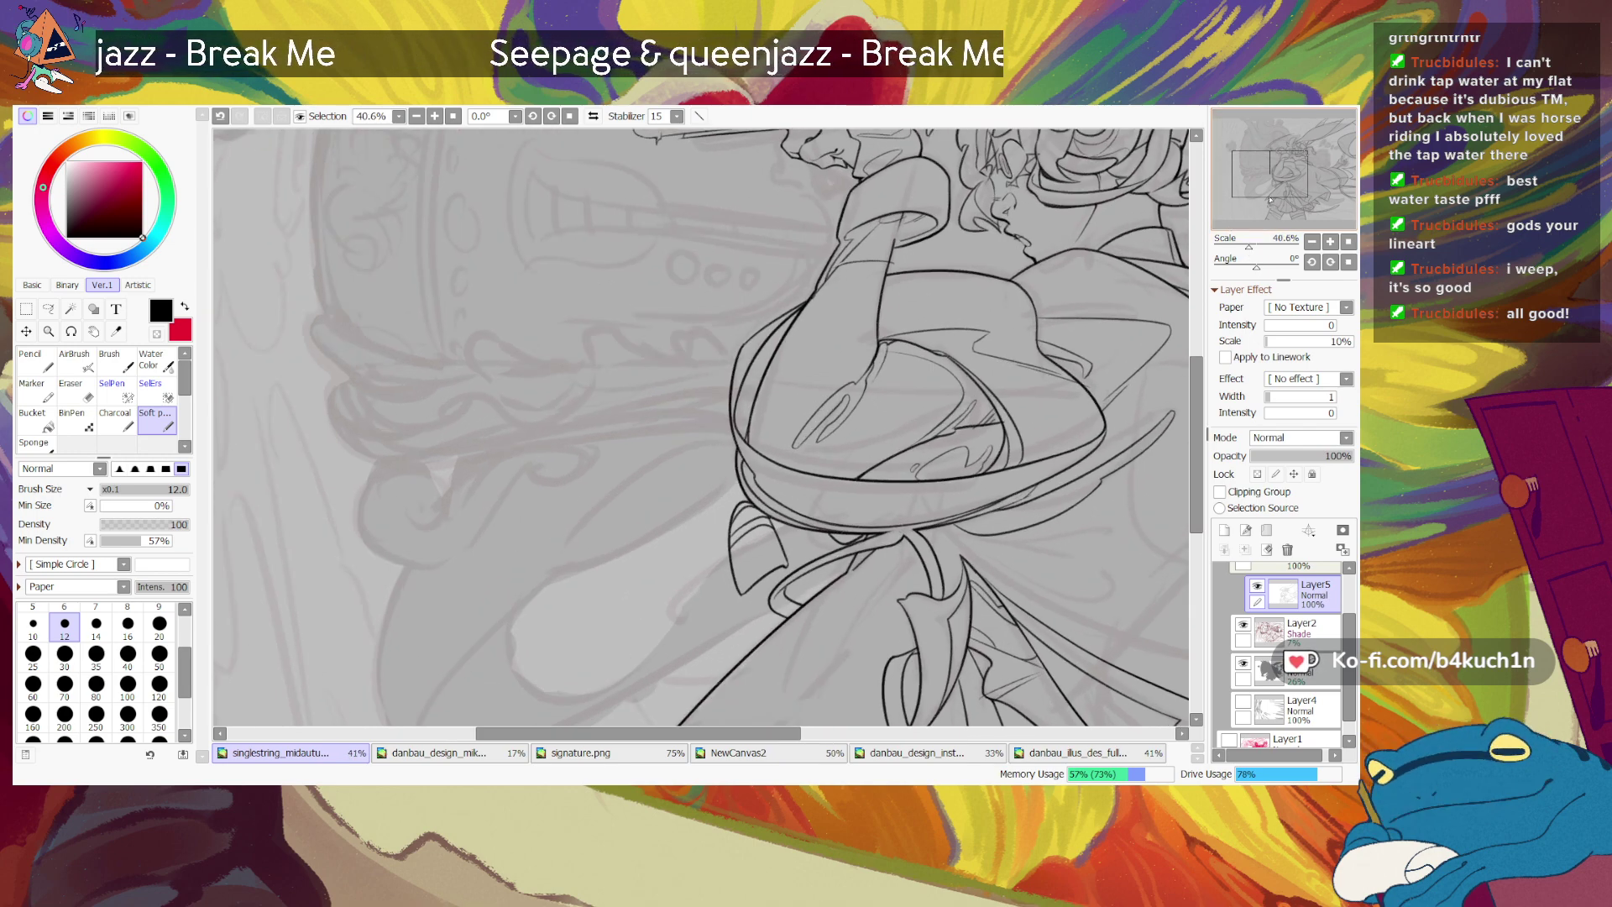
pyautogui.moveTo(1267, 185); pyautogui.dragTo(1269, 200)
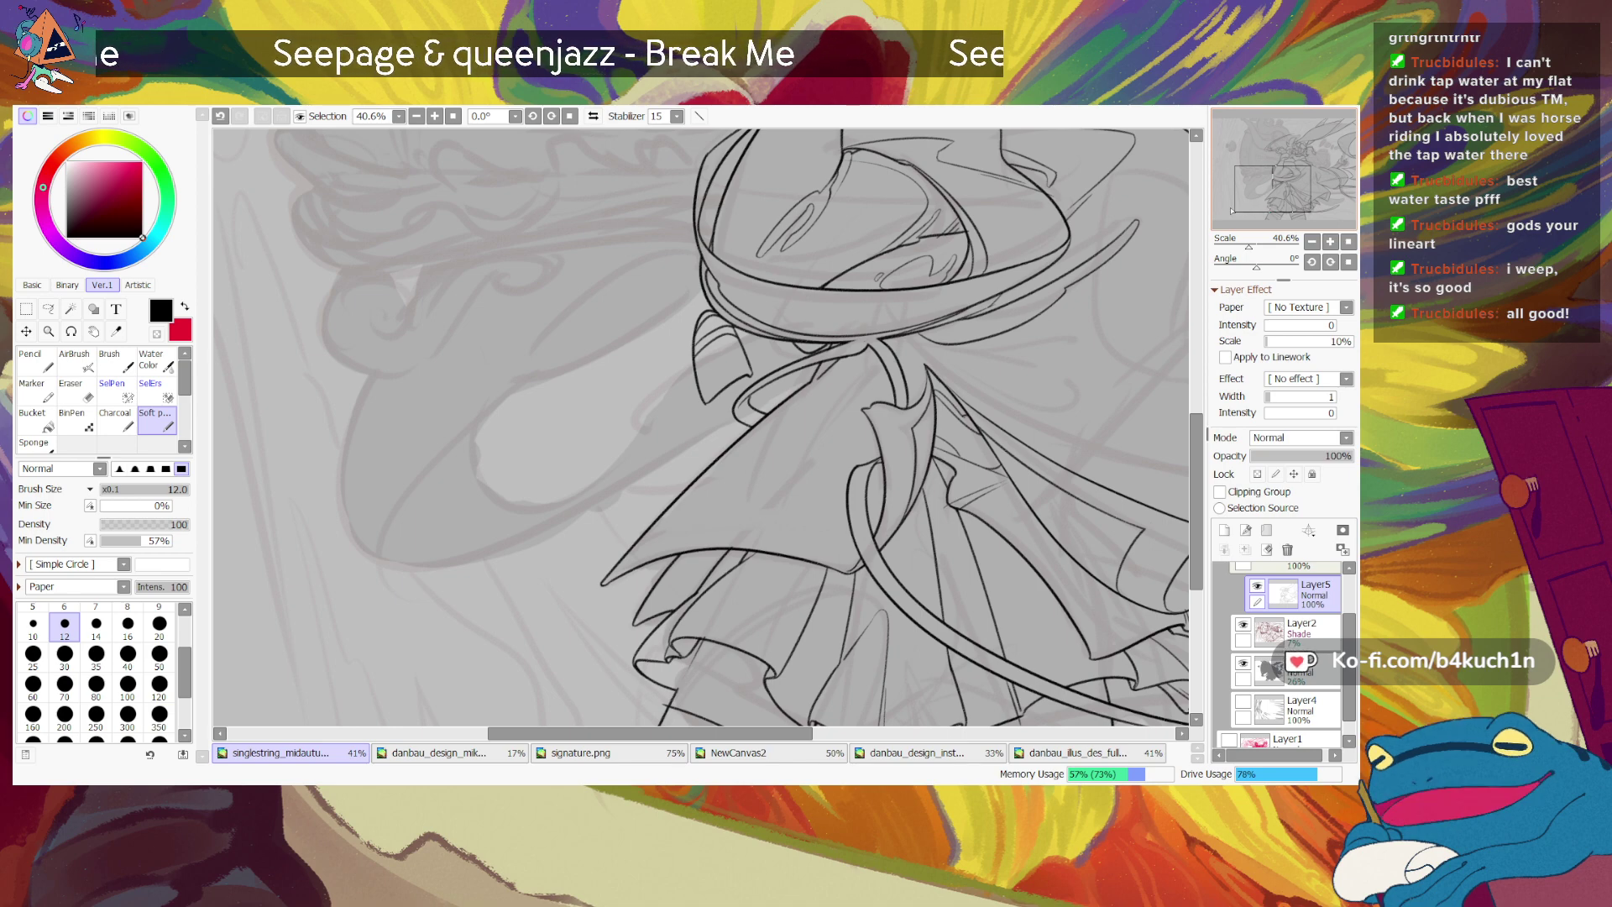
pyautogui.moveTo(1270, 189); pyautogui.dragTo(1270, 167)
pyautogui.moveTo(1250, 246); pyautogui.dragTo(1247, 246)
pyautogui.moveTo(1271, 167); pyautogui.dragTo(1274, 169)
pyautogui.moveTo(1249, 251); pyautogui.dragTo(1236, 240)
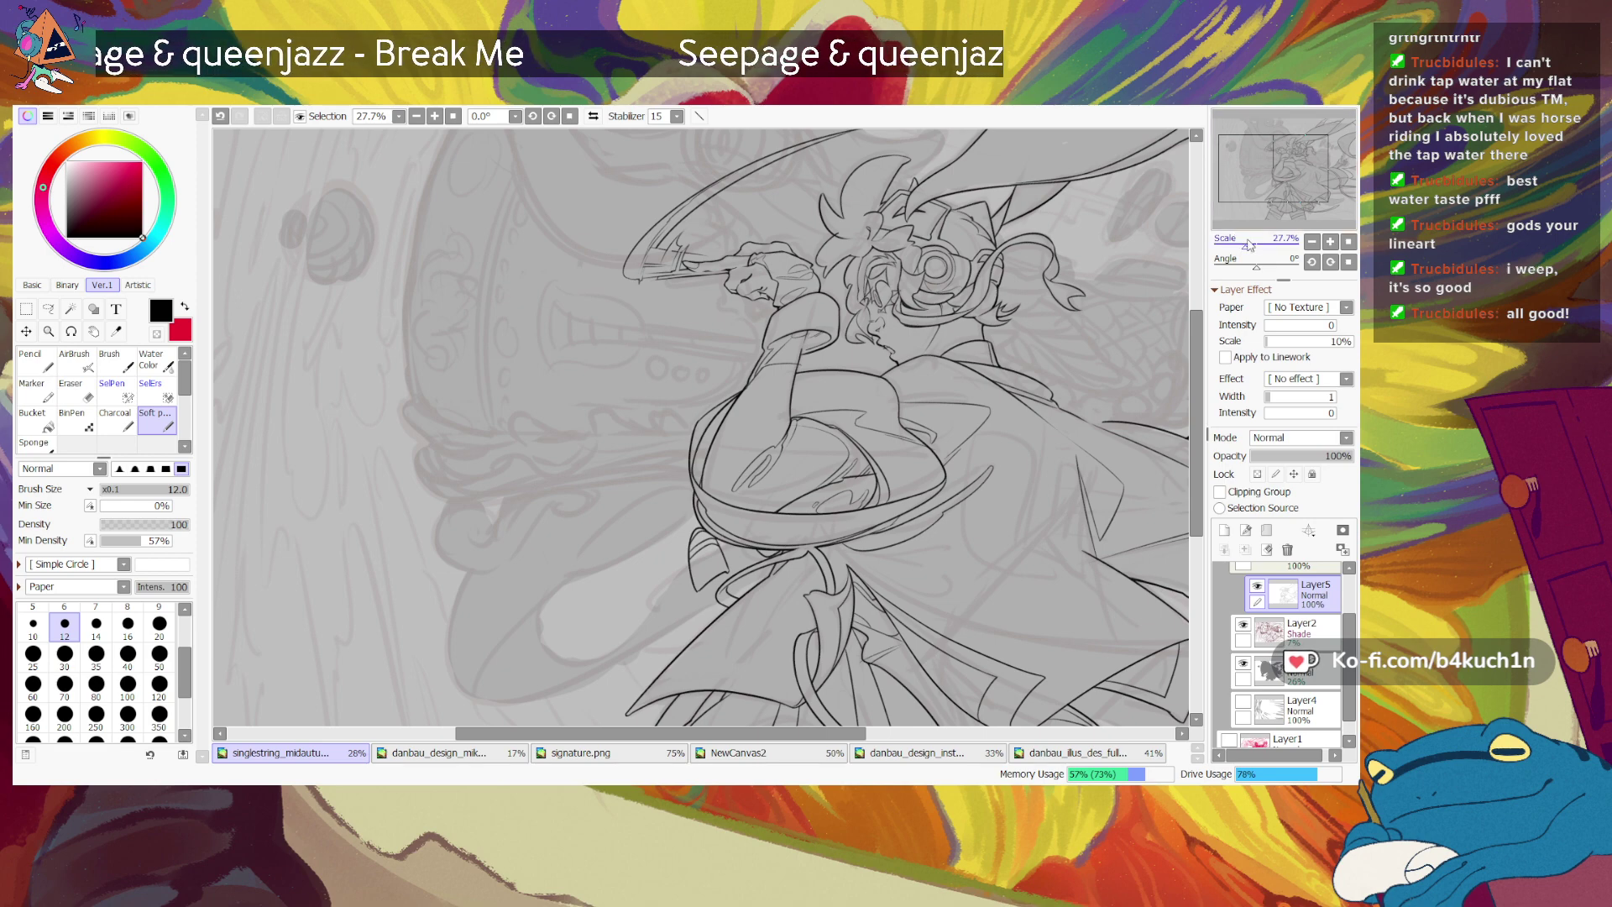
pyautogui.click(1242, 247)
pyautogui.moveTo(1244, 252); pyautogui.dragTo(1243, 260)
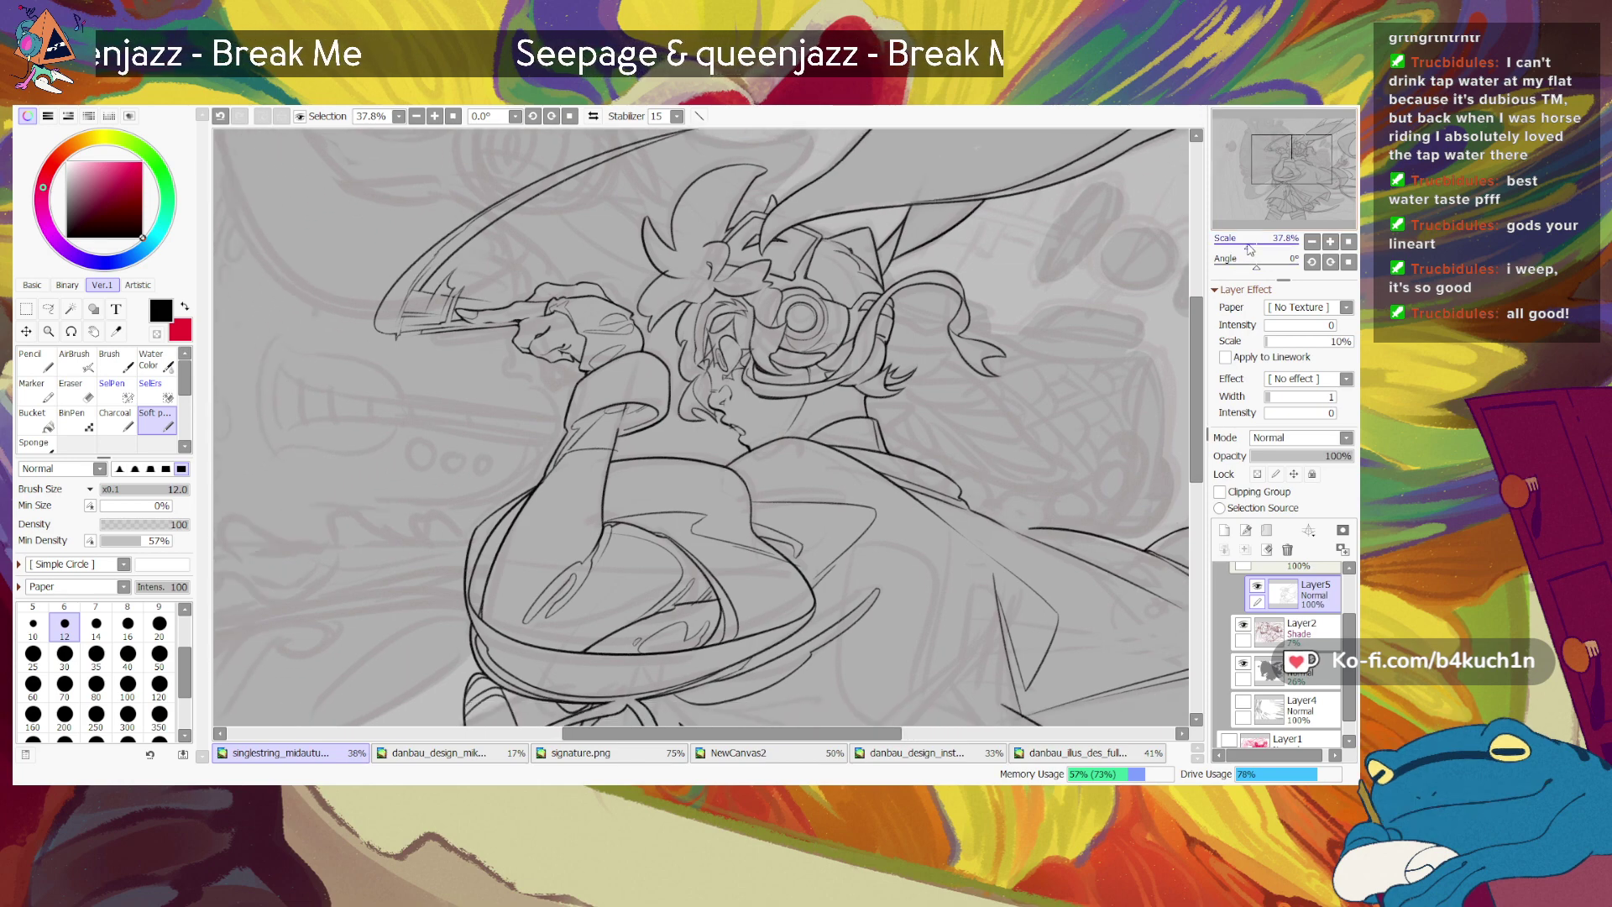
pyautogui.moveTo(1250, 249); pyautogui.dragTo(1244, 251)
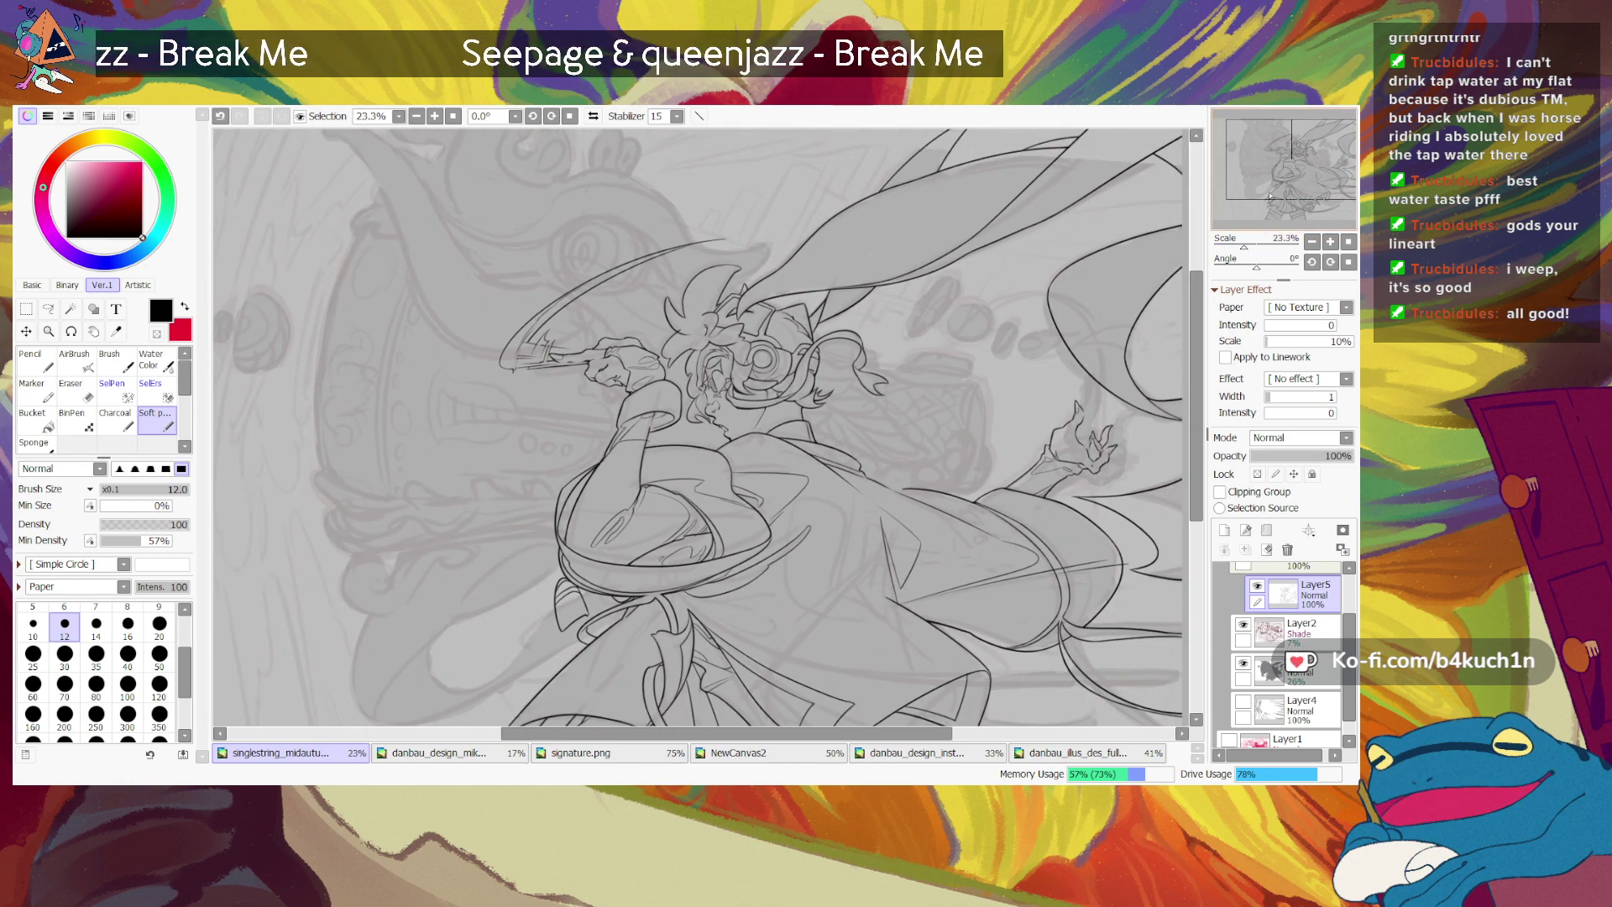
pyautogui.moveTo(534, 219); pyautogui.dragTo(475, 672)
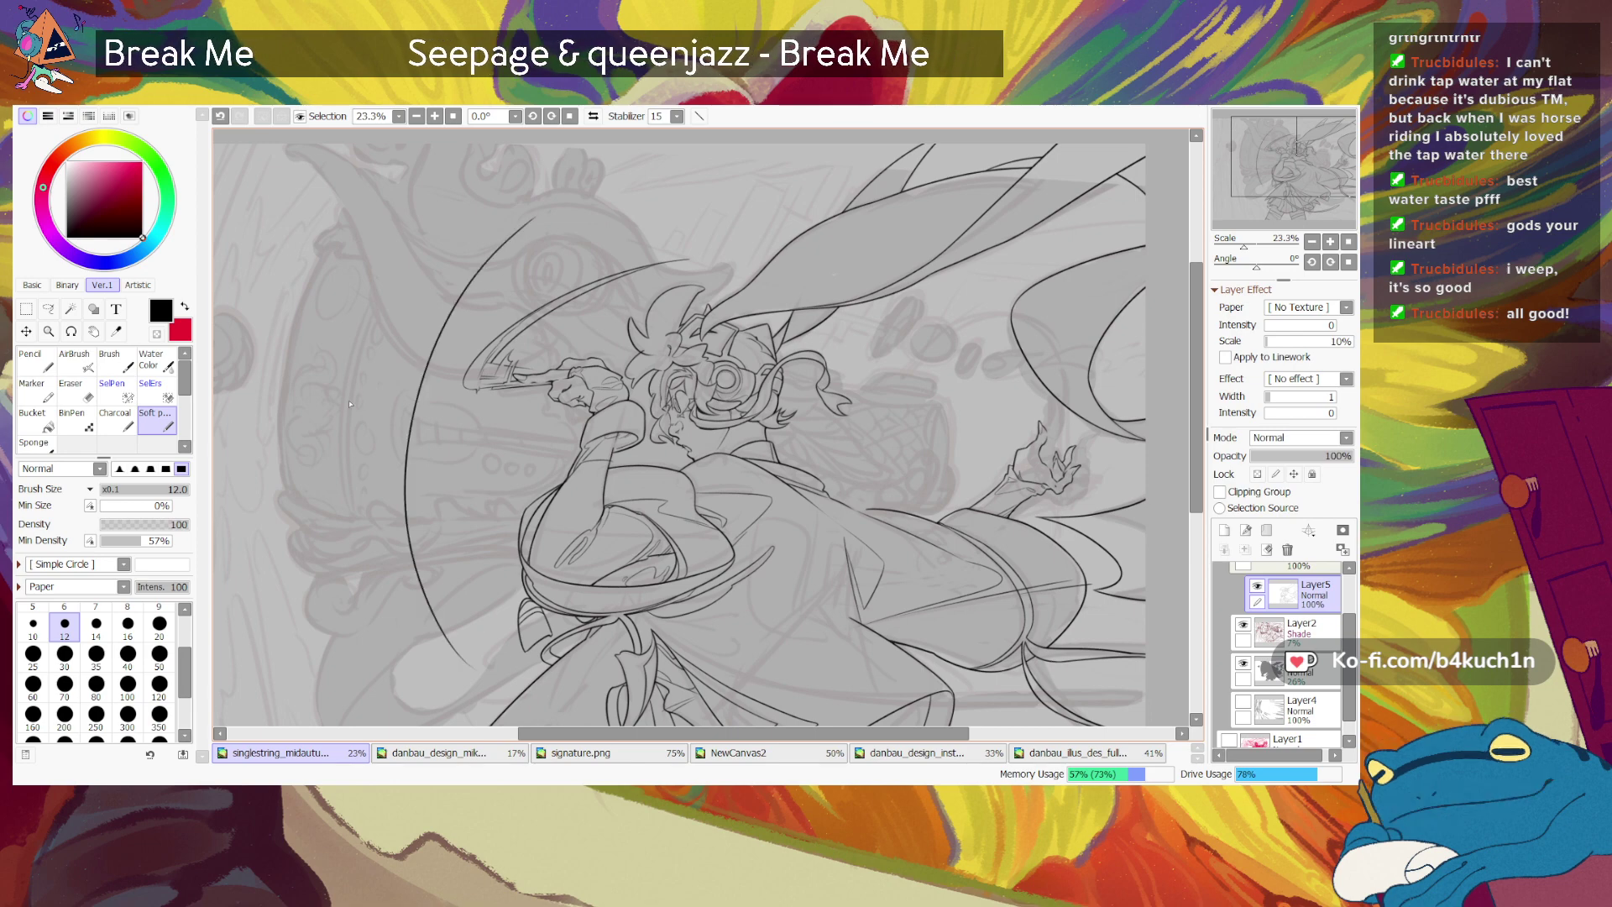
pyautogui.hotkey('ctrl', 'z')
pyautogui.moveTo(626, 184); pyautogui.dragTo(383, 605)
pyautogui.click(221, 116)
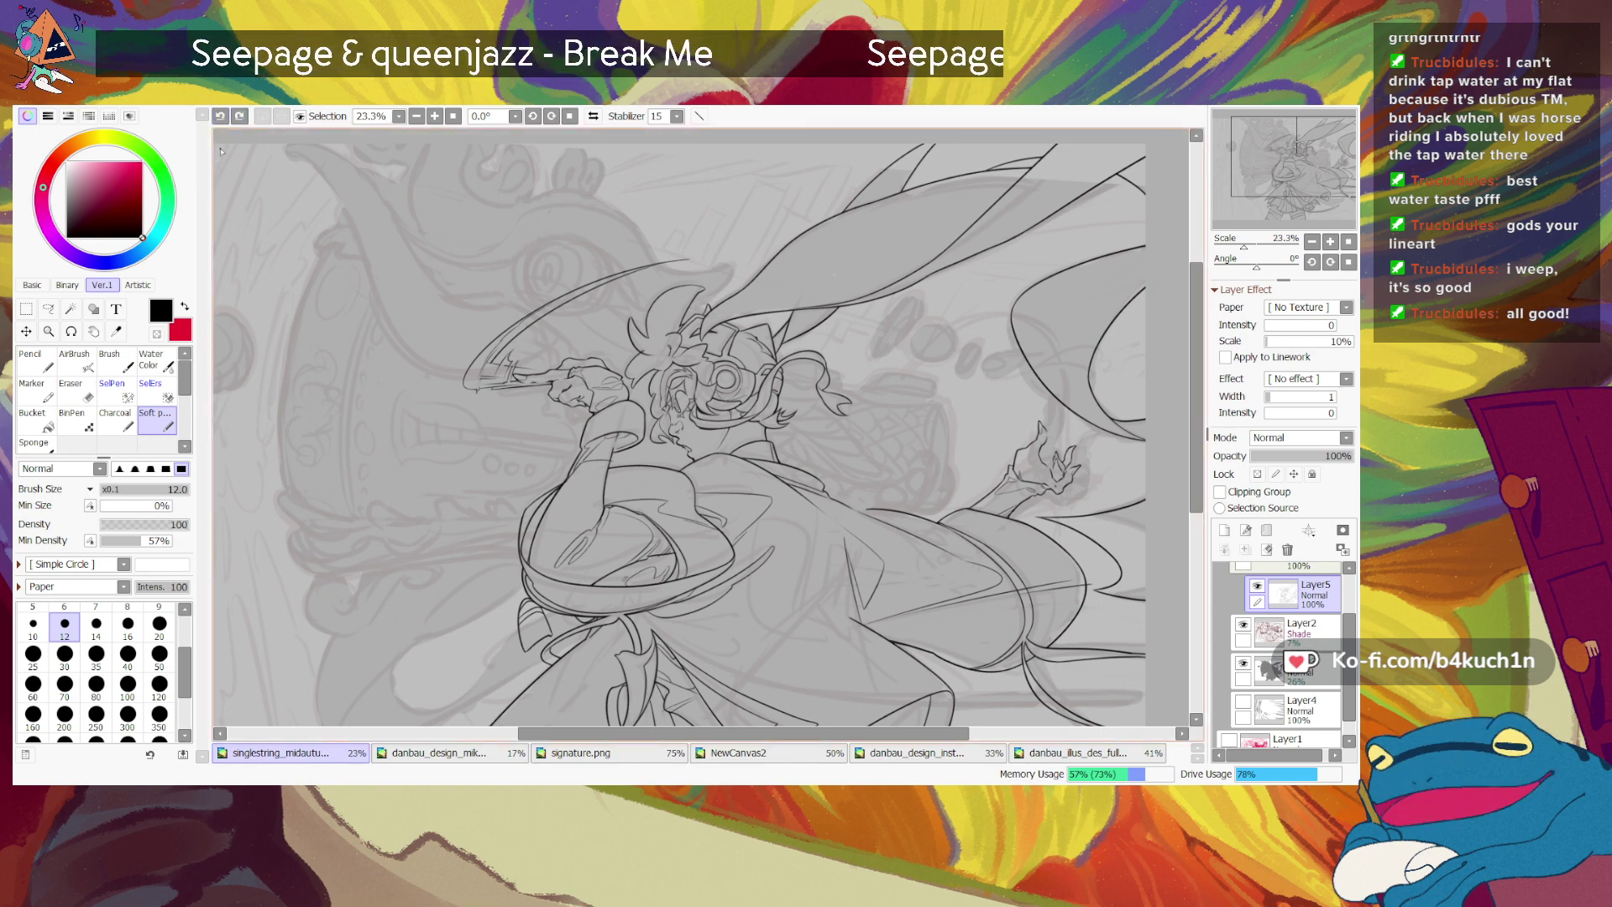
# Step: Fit the lineart canvas to the window and review the finished full illustration and the instrument design sheet in the other open documents
pyautogui.moveTo(1247, 240)
pyautogui.mouseDown()
pyautogui.moveTo(1258, 203)
pyautogui.moveTo(1244, 241)
pyautogui.moveTo(1268, 218)
pyautogui.mouseUp()
pyautogui.click(1348, 241)
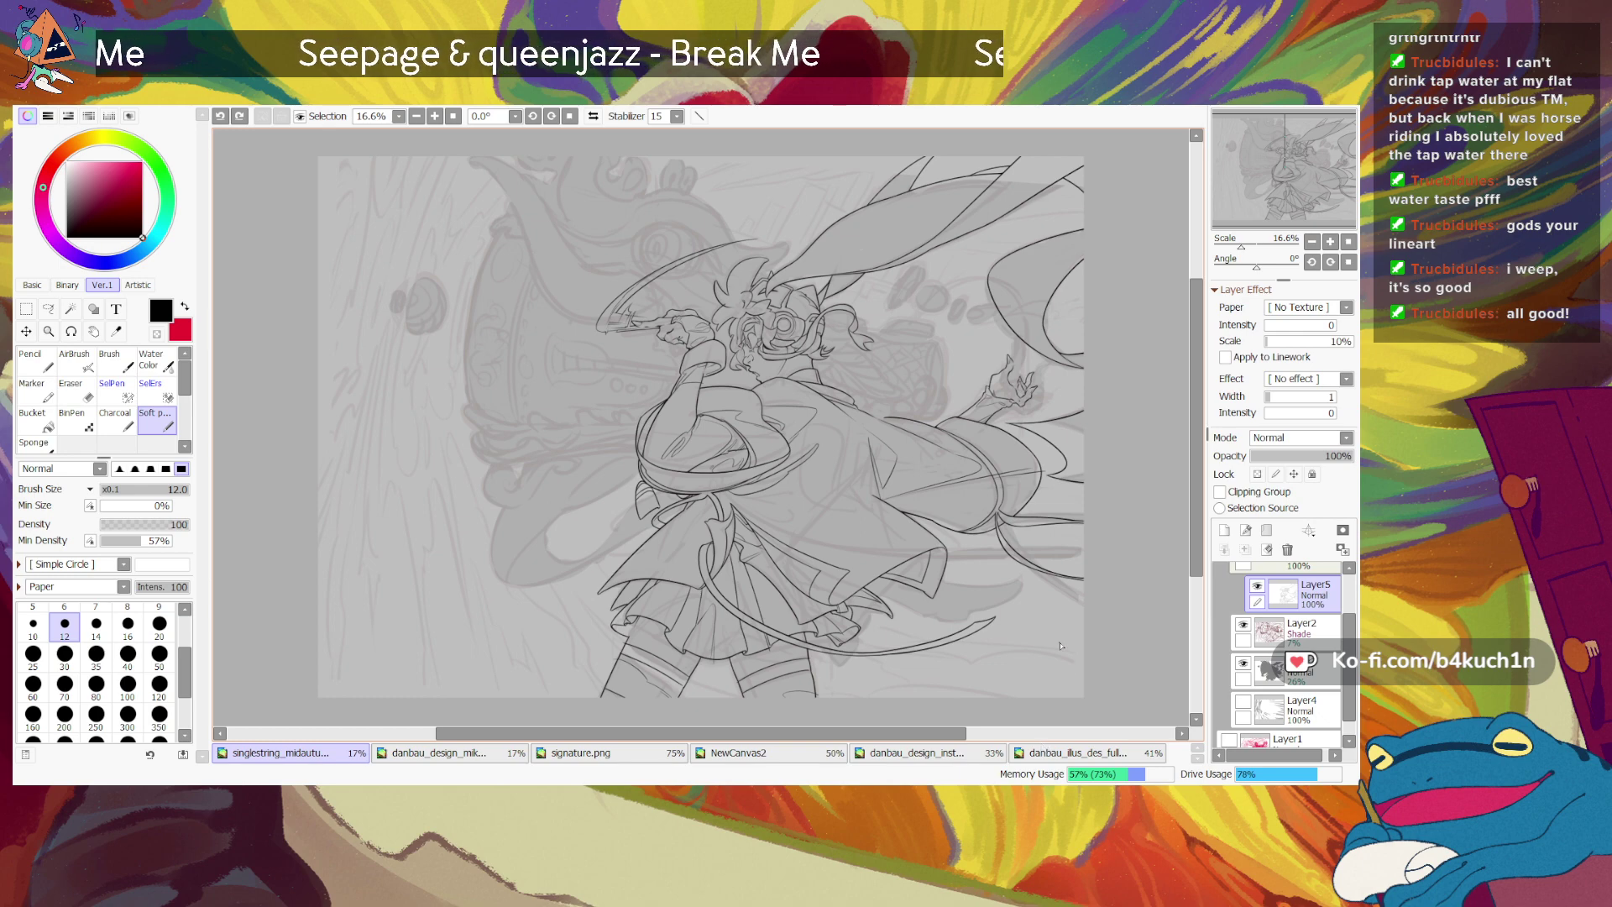
pyautogui.click(1039, 756)
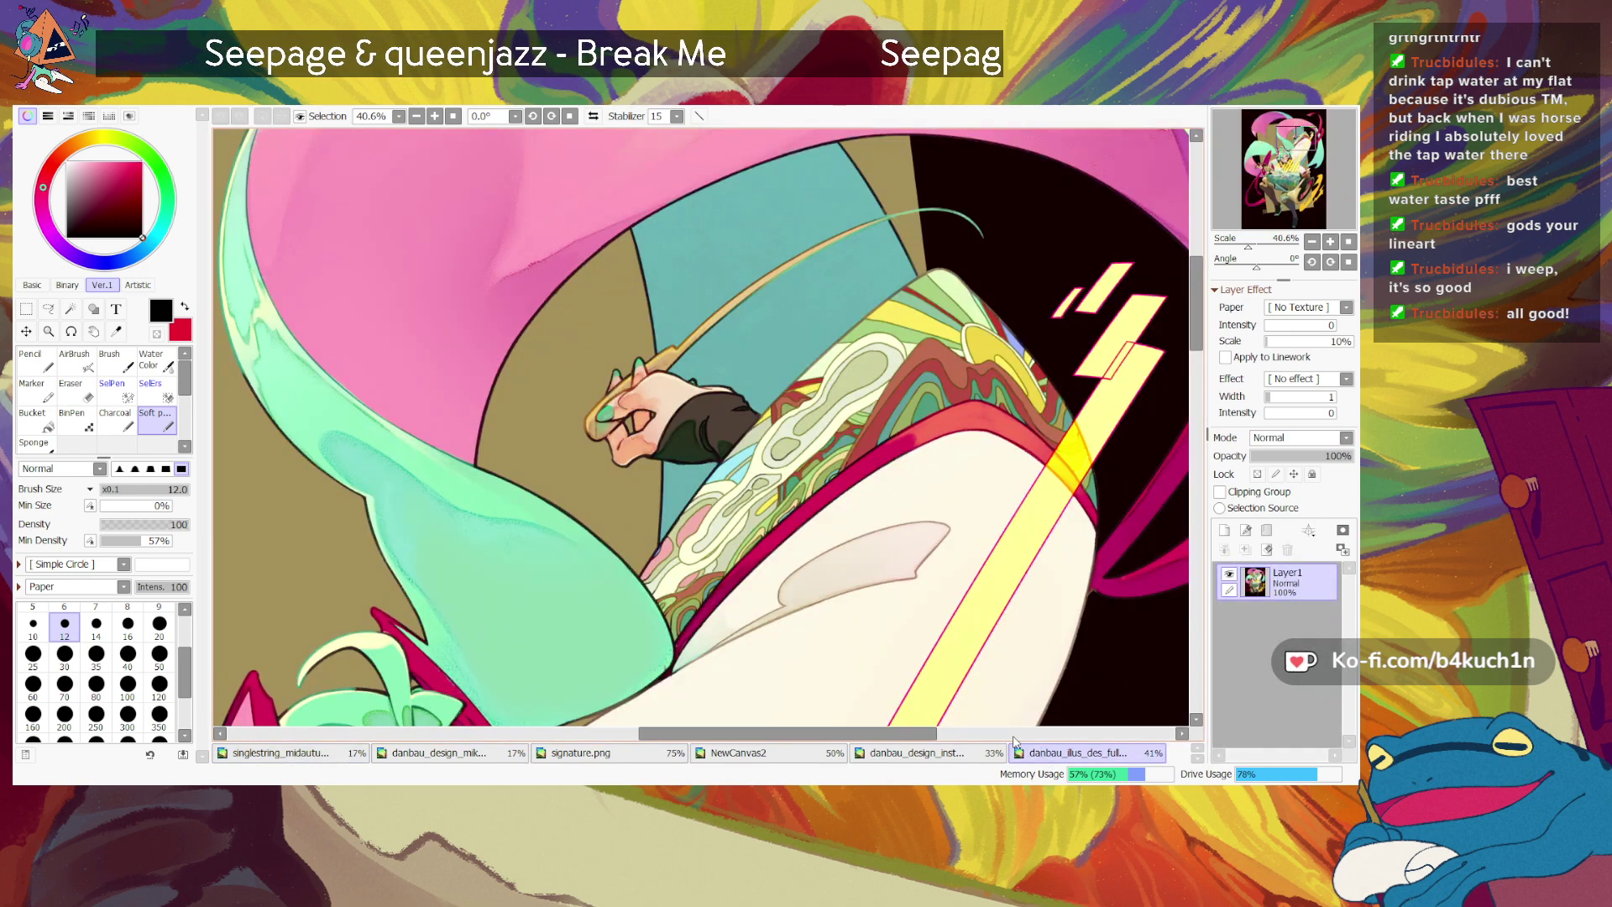
pyautogui.click(1348, 242)
pyautogui.moveTo(1233, 248); pyautogui.dragTo(1239, 247)
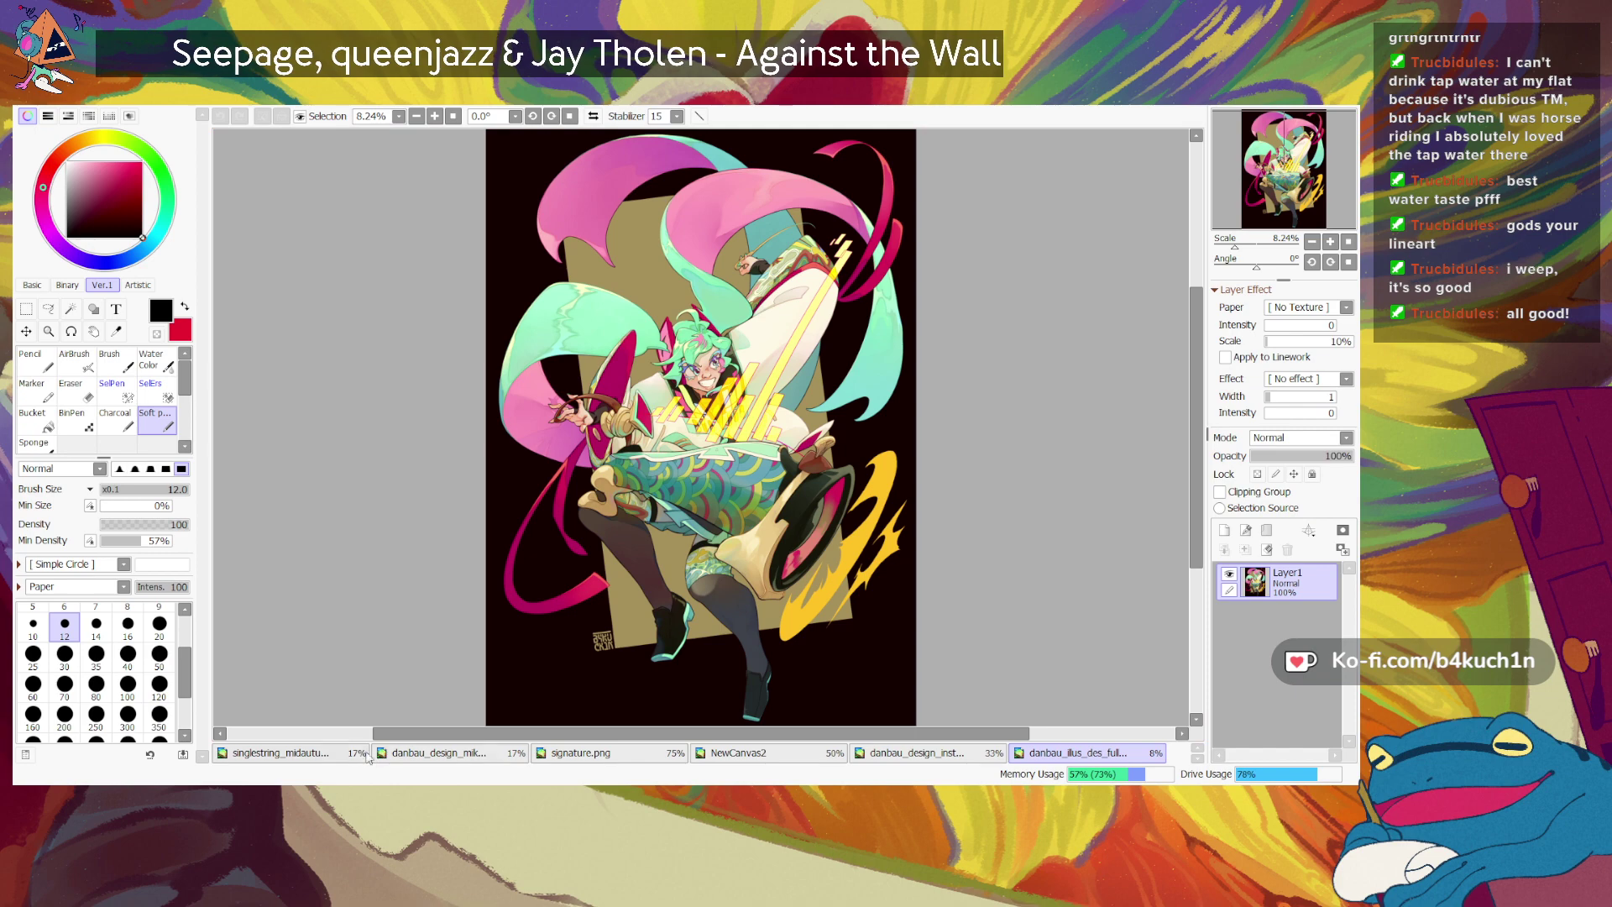
pyautogui.click(366, 755)
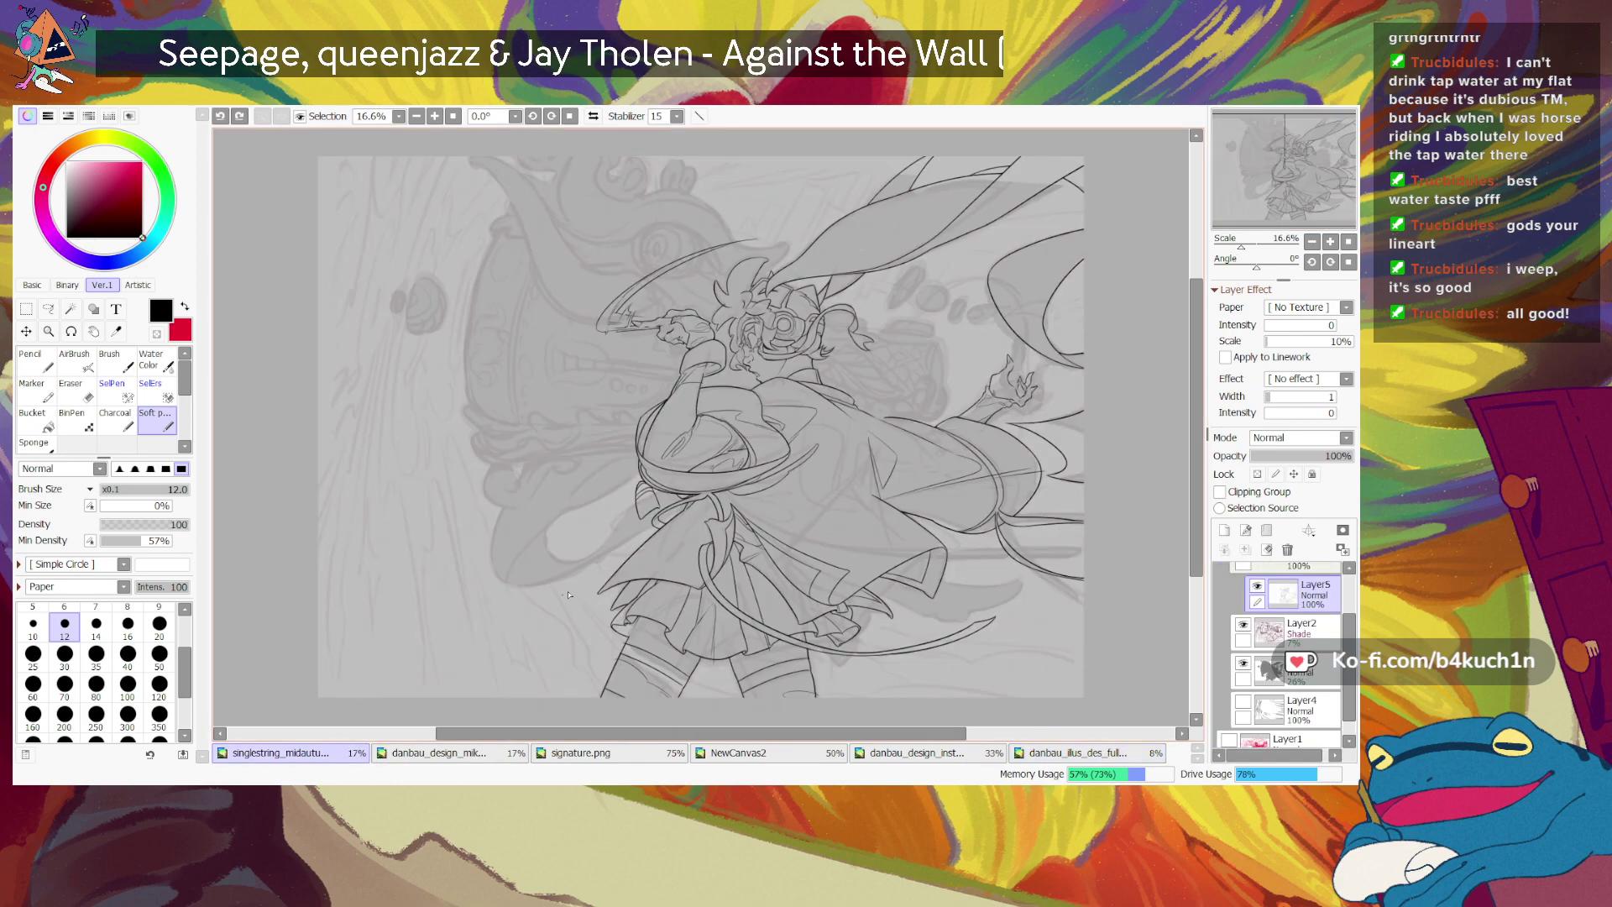
pyautogui.click(1048, 756)
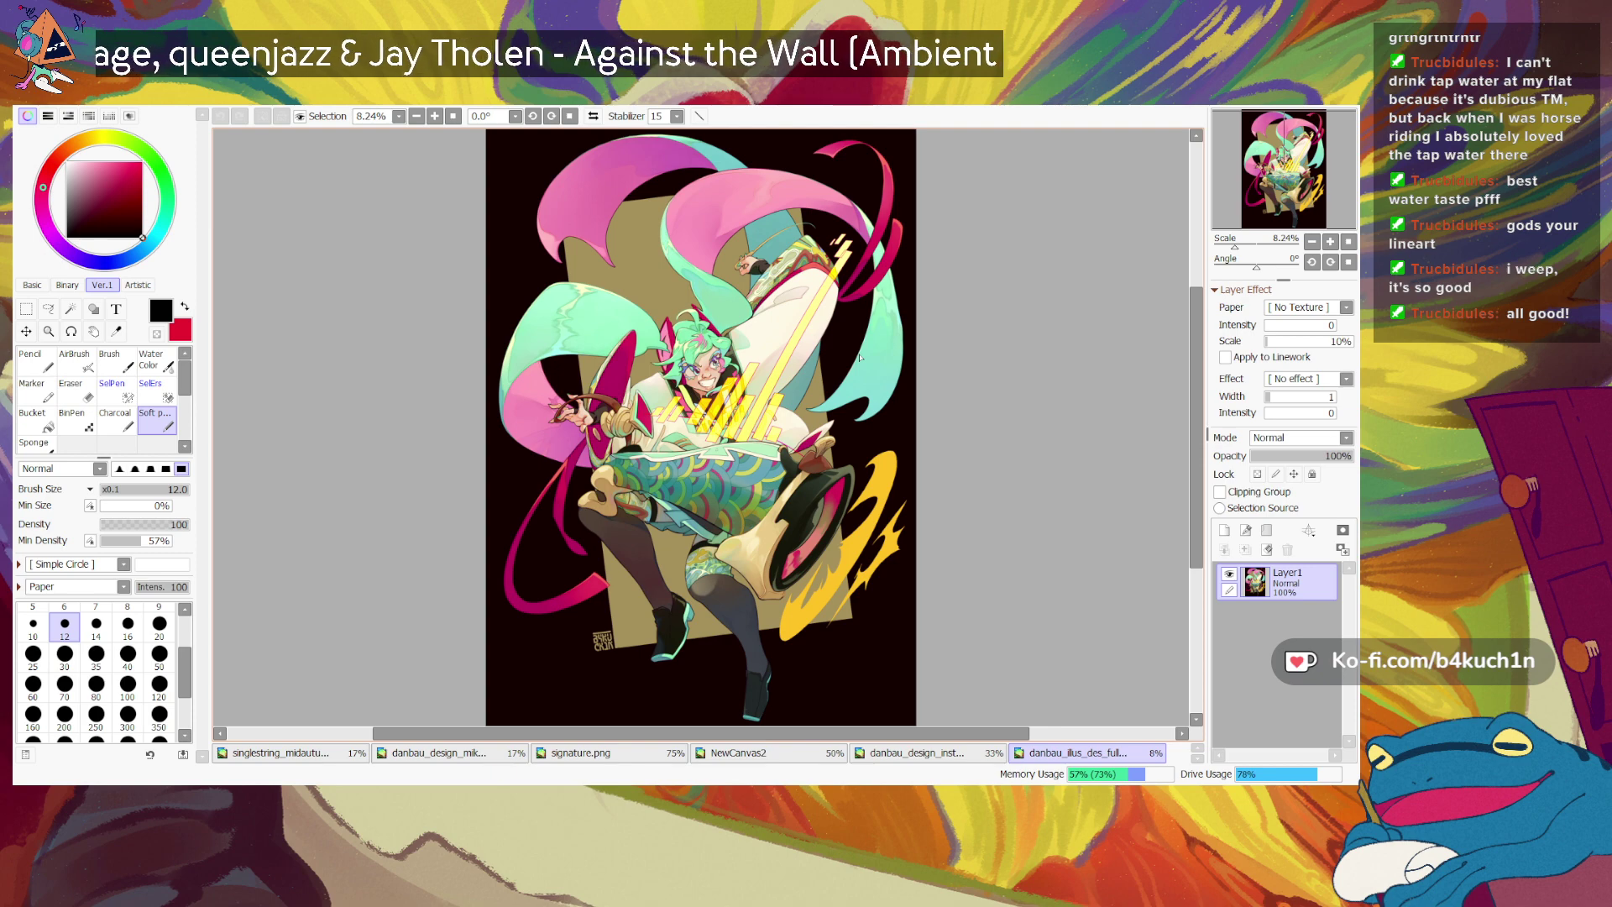
pyautogui.click(935, 757)
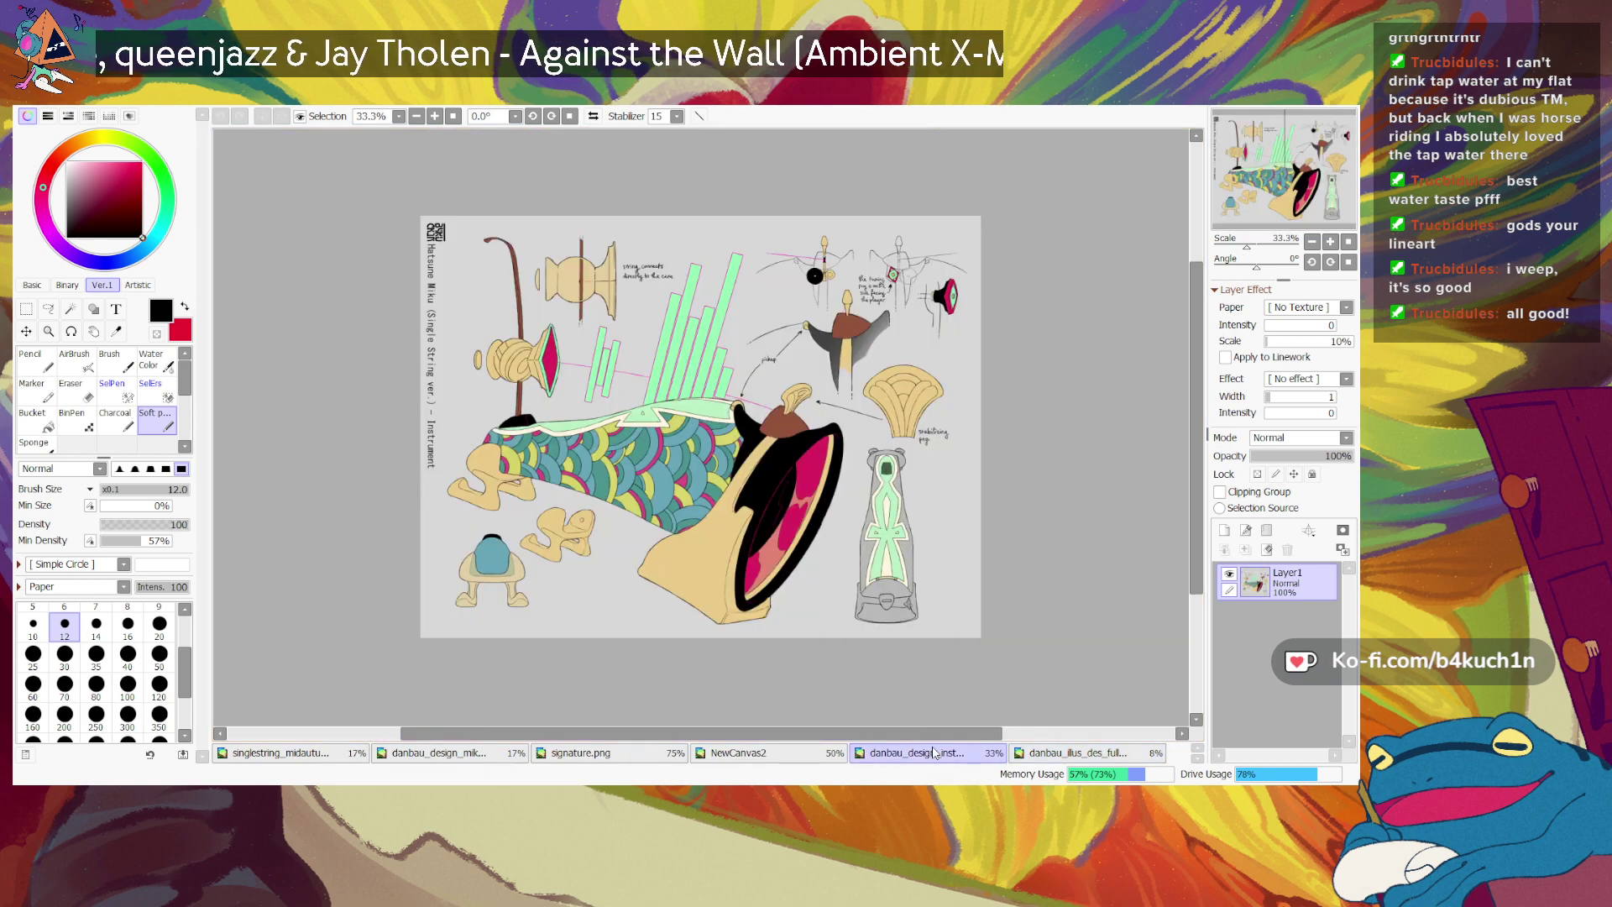
pyautogui.click(1248, 245)
pyautogui.click(1248, 246)
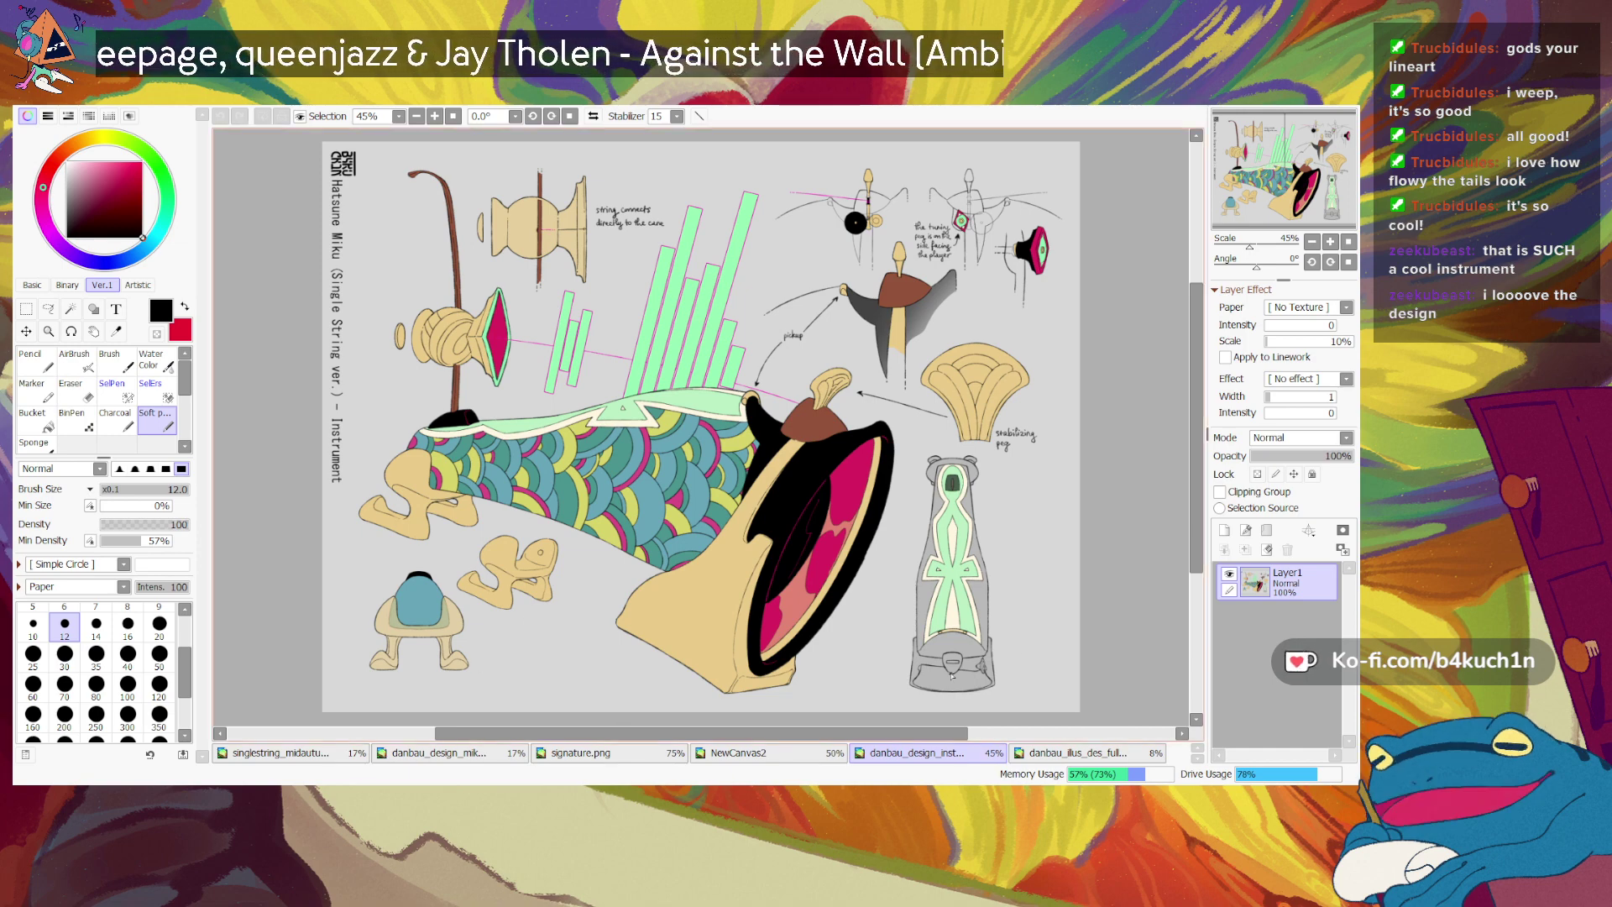
# Step: Paste the copied instrument photo onto the instrument design sheet, enlarge it with a freeform transform and place it over the sheet's middle
pyautogui.hotkey('ctrl', 'v')
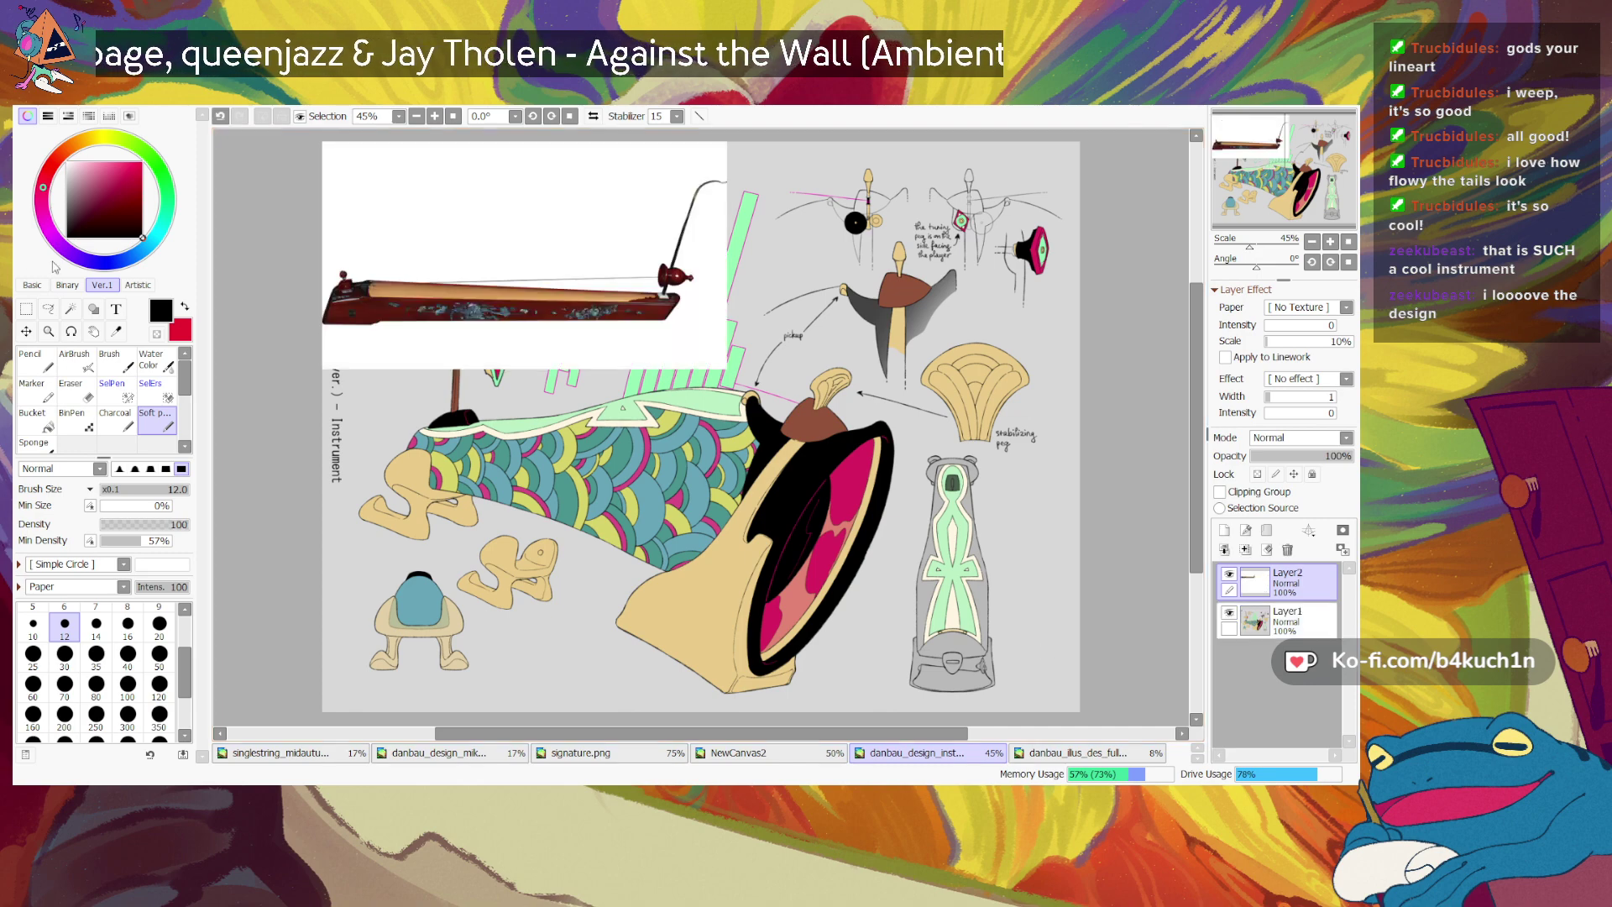
pyautogui.hotkey('ctrl', 't')
pyautogui.moveTo(611, 242); pyautogui.dragTo(691, 364)
pyautogui.moveTo(803, 266); pyautogui.dragTo(988, 162)
pyautogui.moveTo(849, 276); pyautogui.dragTo(825, 400)
pyautogui.moveTo(964, 284); pyautogui.dragTo(985, 273)
pyautogui.moveTo(870, 353); pyautogui.dragTo(897, 342)
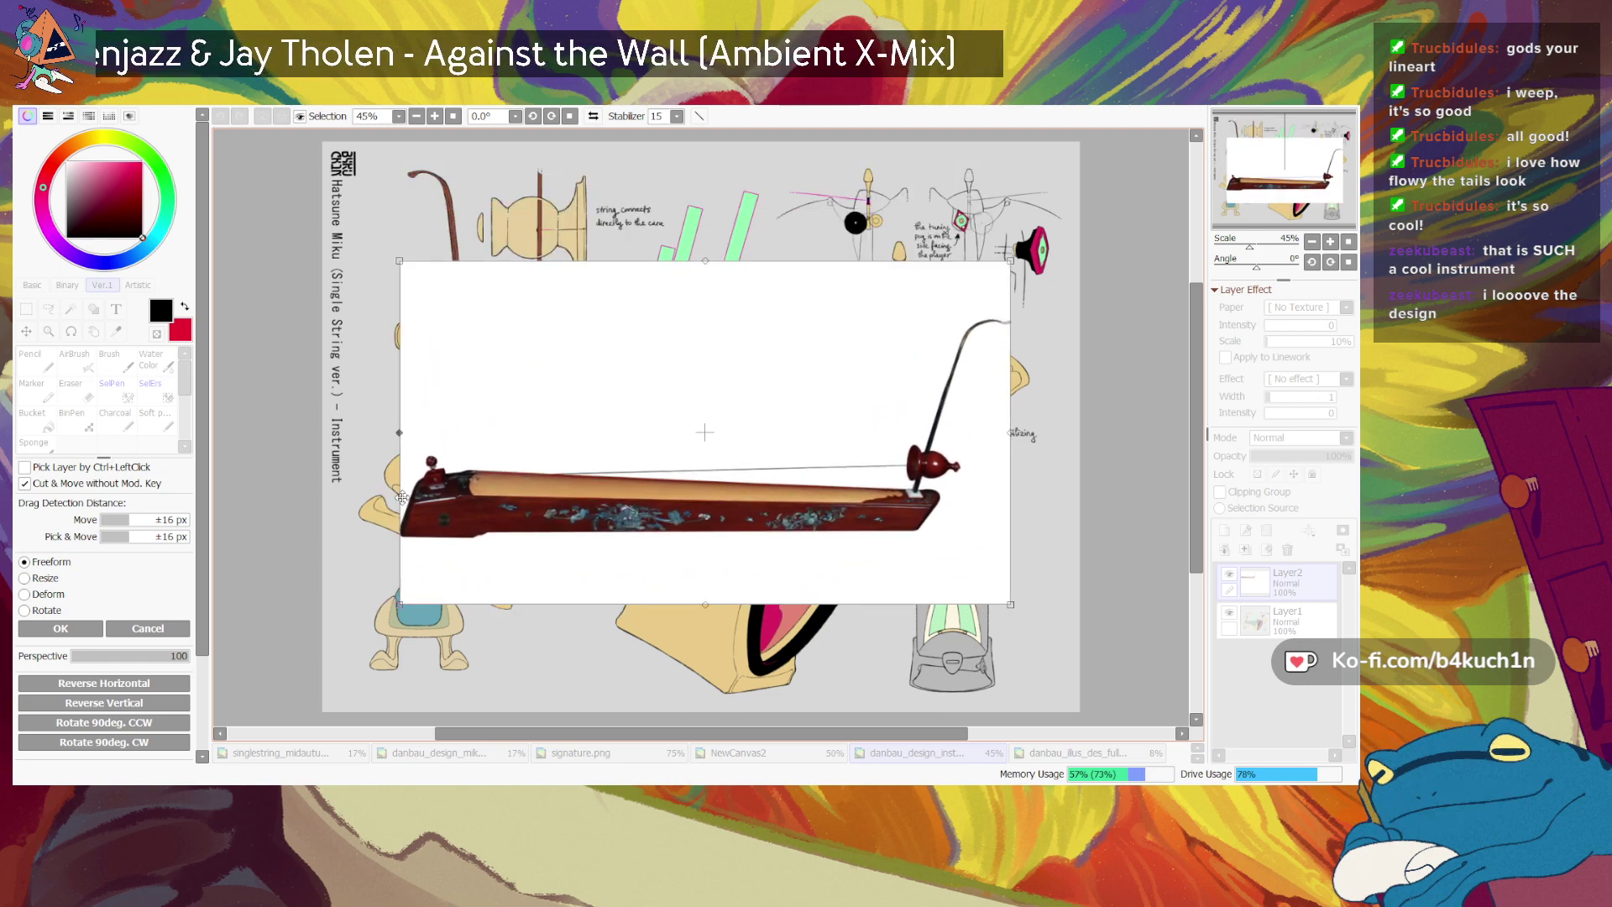
pyautogui.click(80, 636)
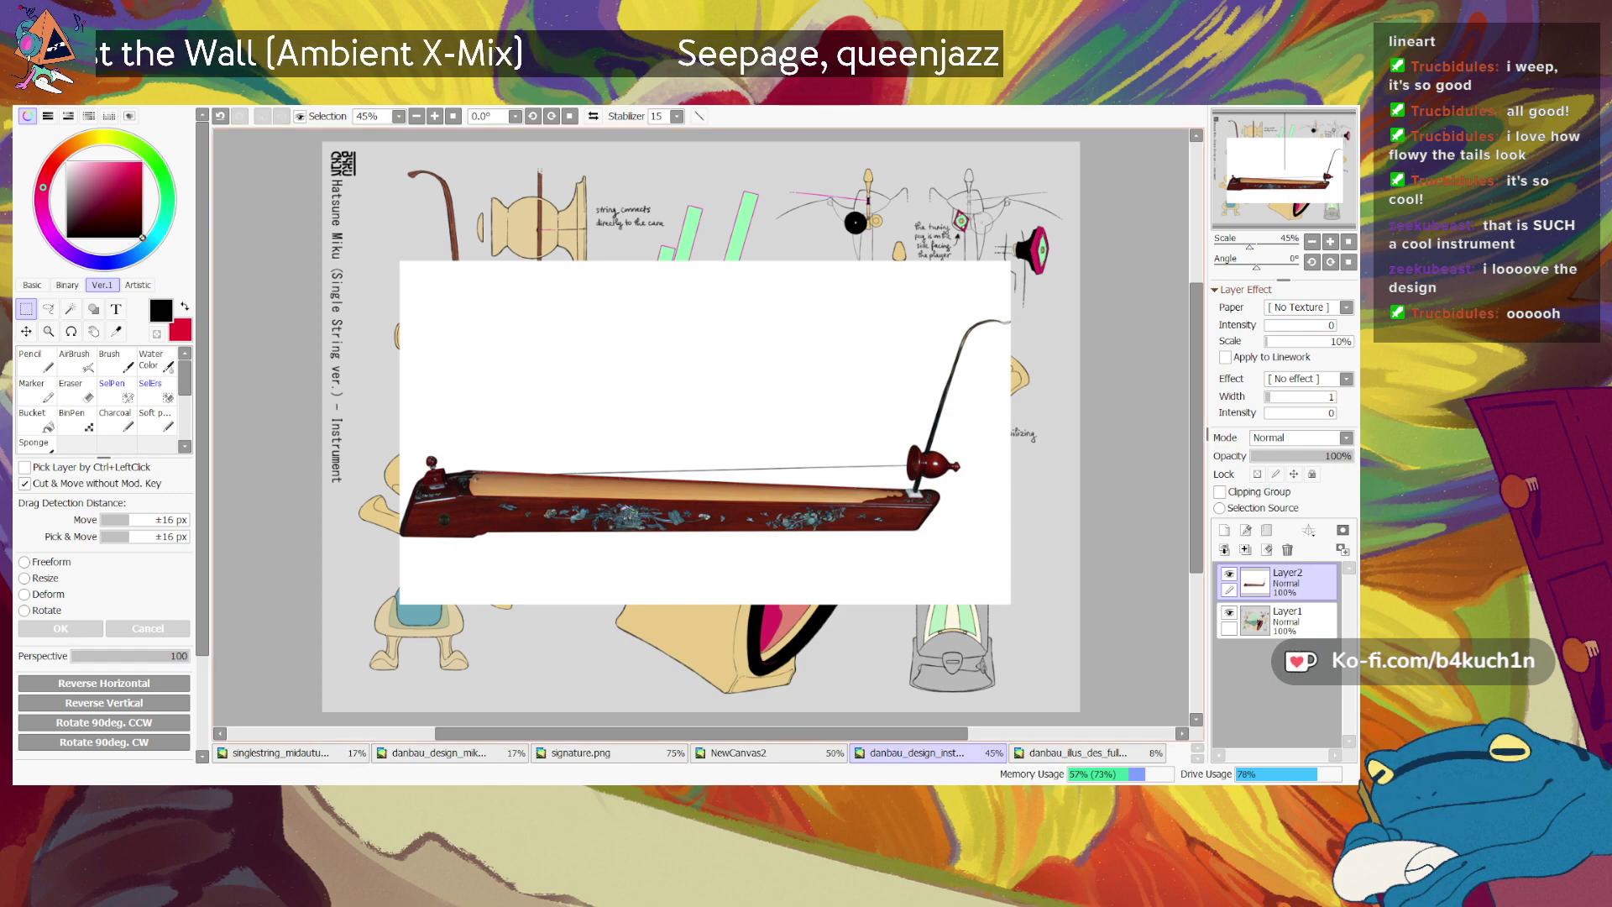
# Step: Compare the instrument photo with the design underneath by toggling its layer, leaving the photo layer hidden
pyautogui.click(1228, 573)
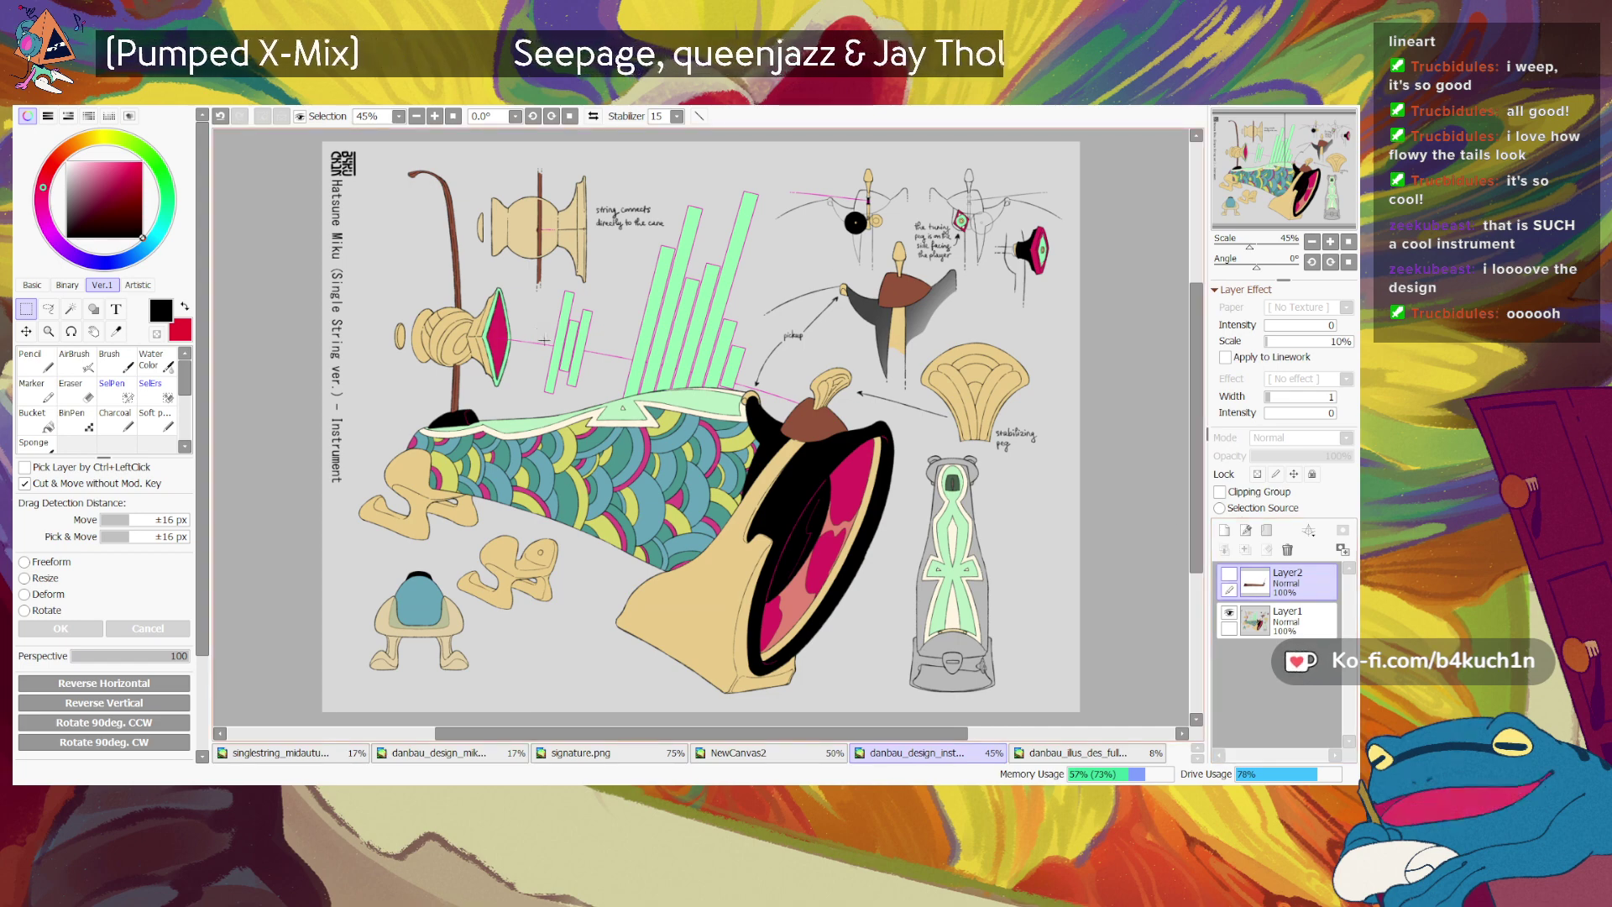
pyautogui.click(1228, 573)
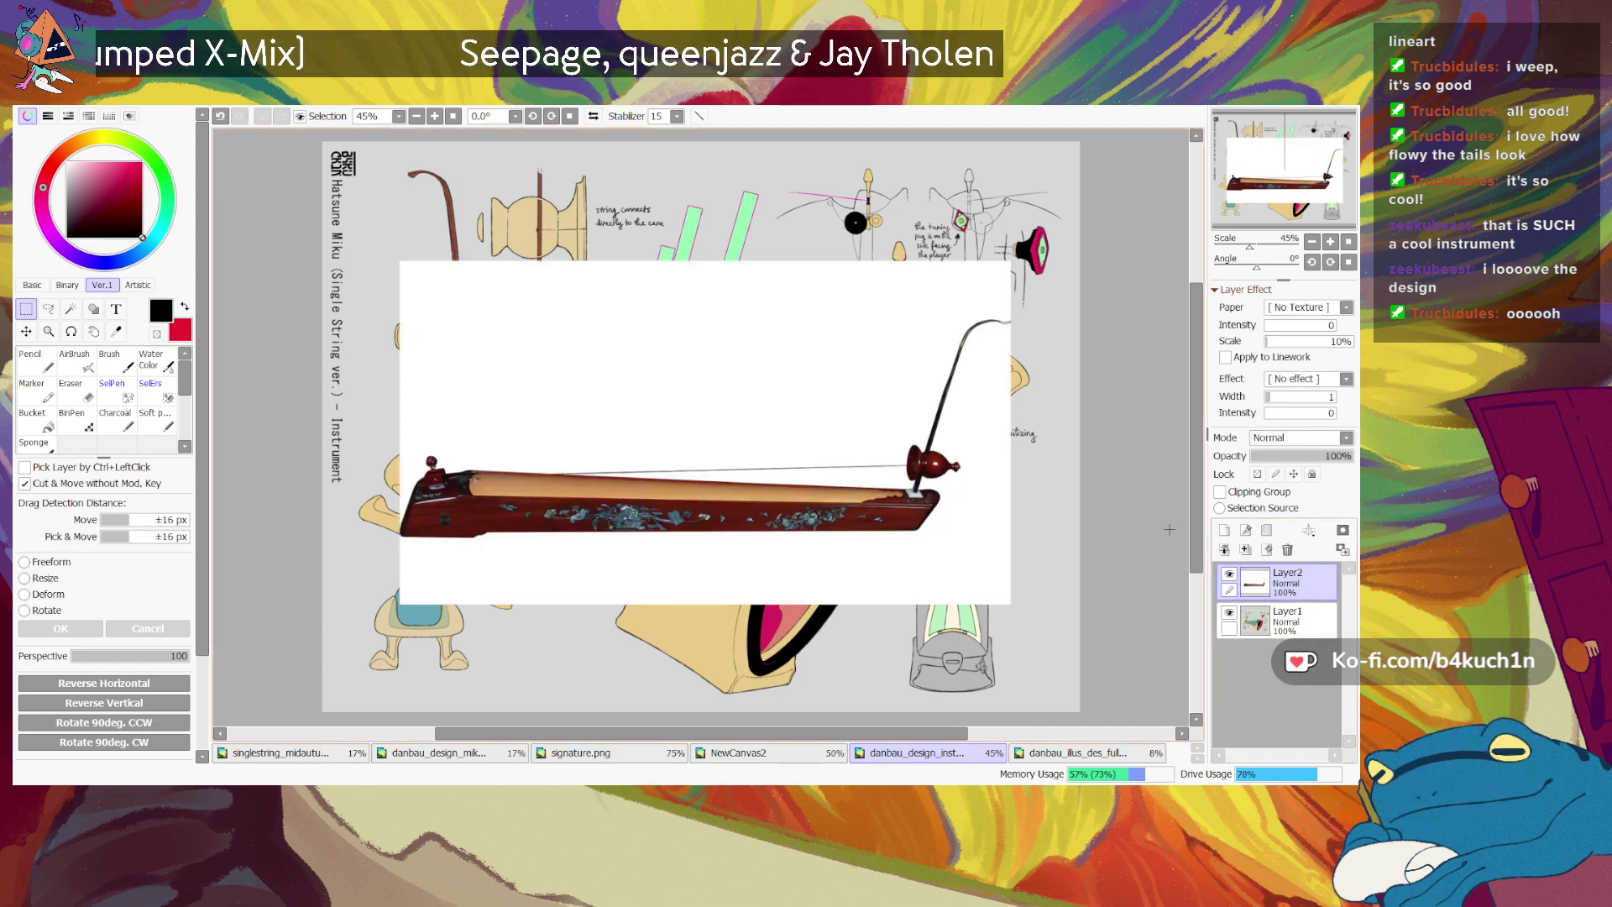
pyautogui.click(1227, 577)
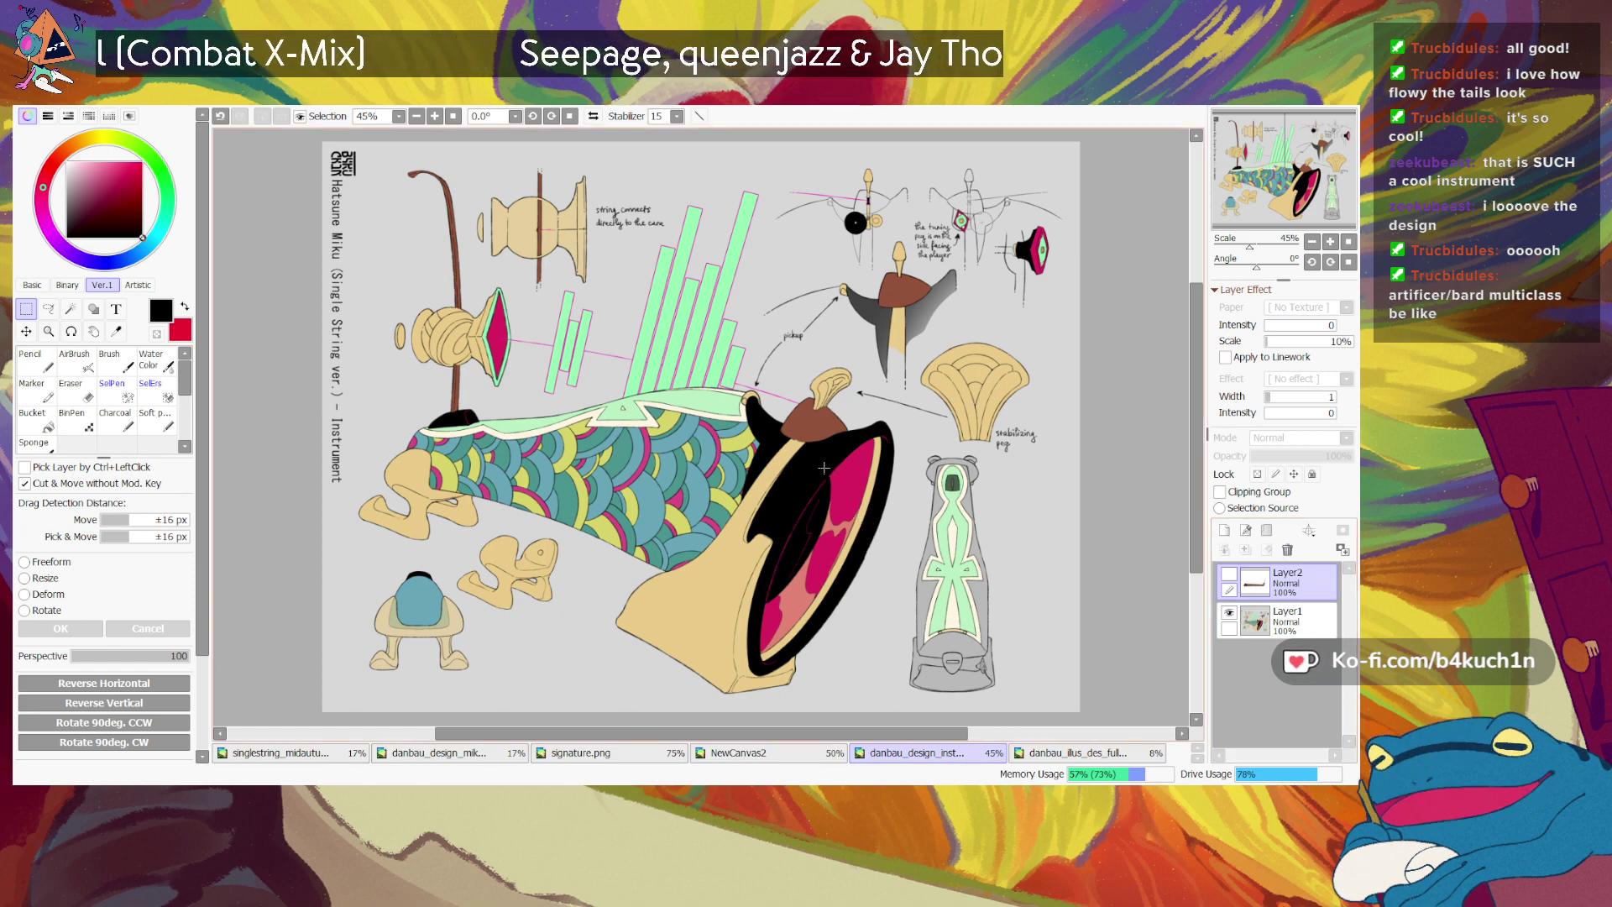
# Step: Paste the copied green and red character illustration as a new layer and move it to the middle of the sheet
pyautogui.hotkey('ctrl', 'v')
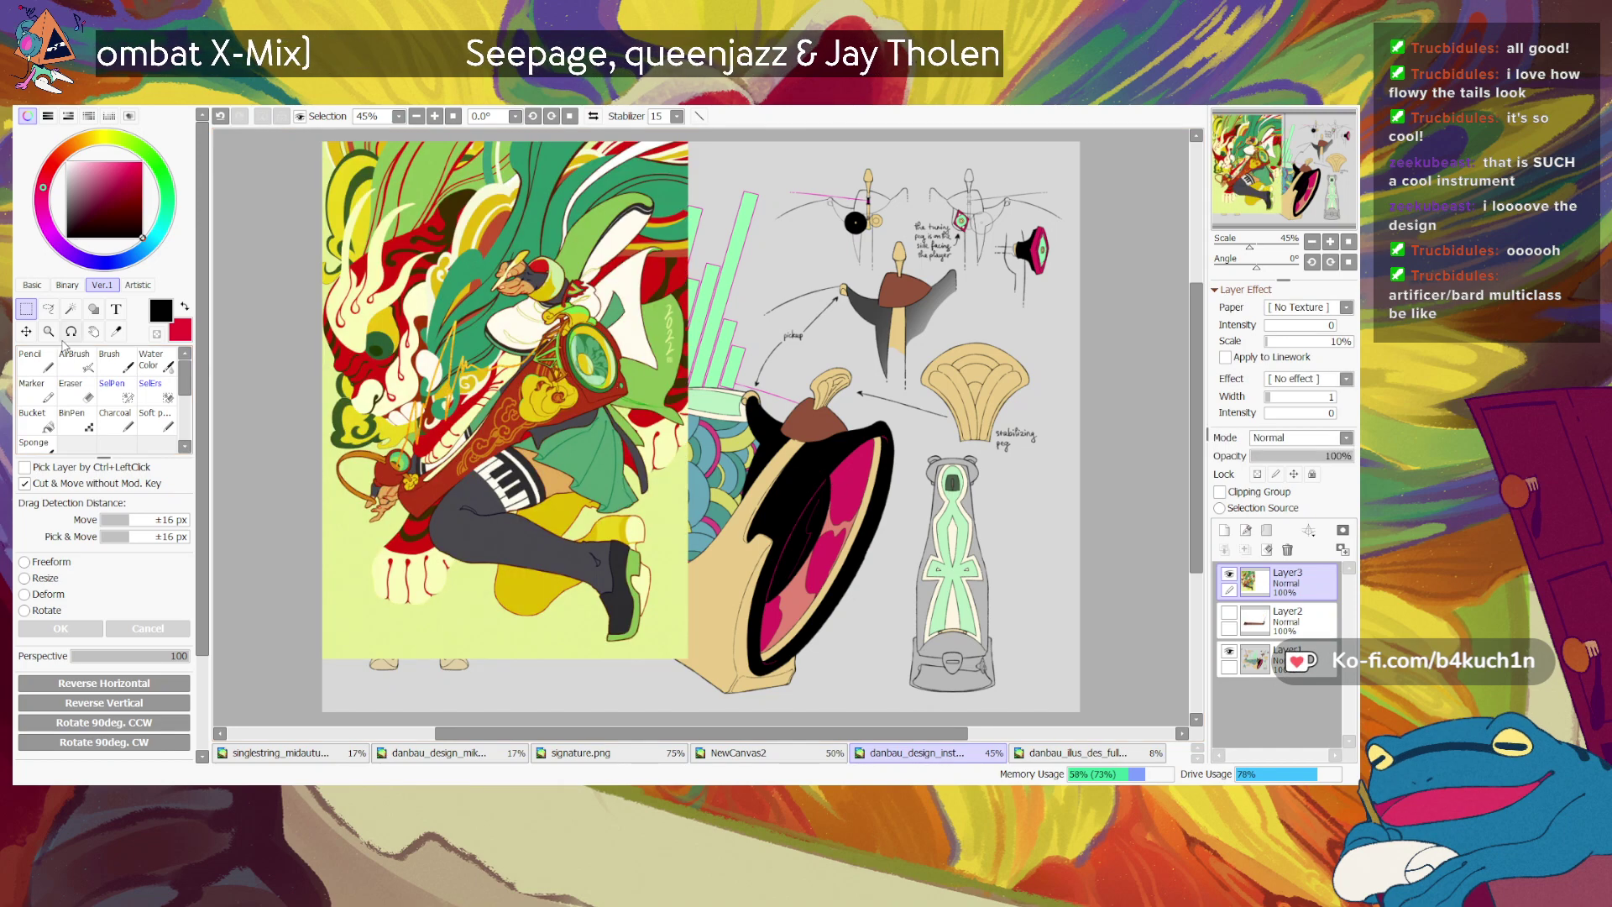
pyautogui.click(26, 331)
pyautogui.moveTo(590, 398); pyautogui.dragTo(770, 411)
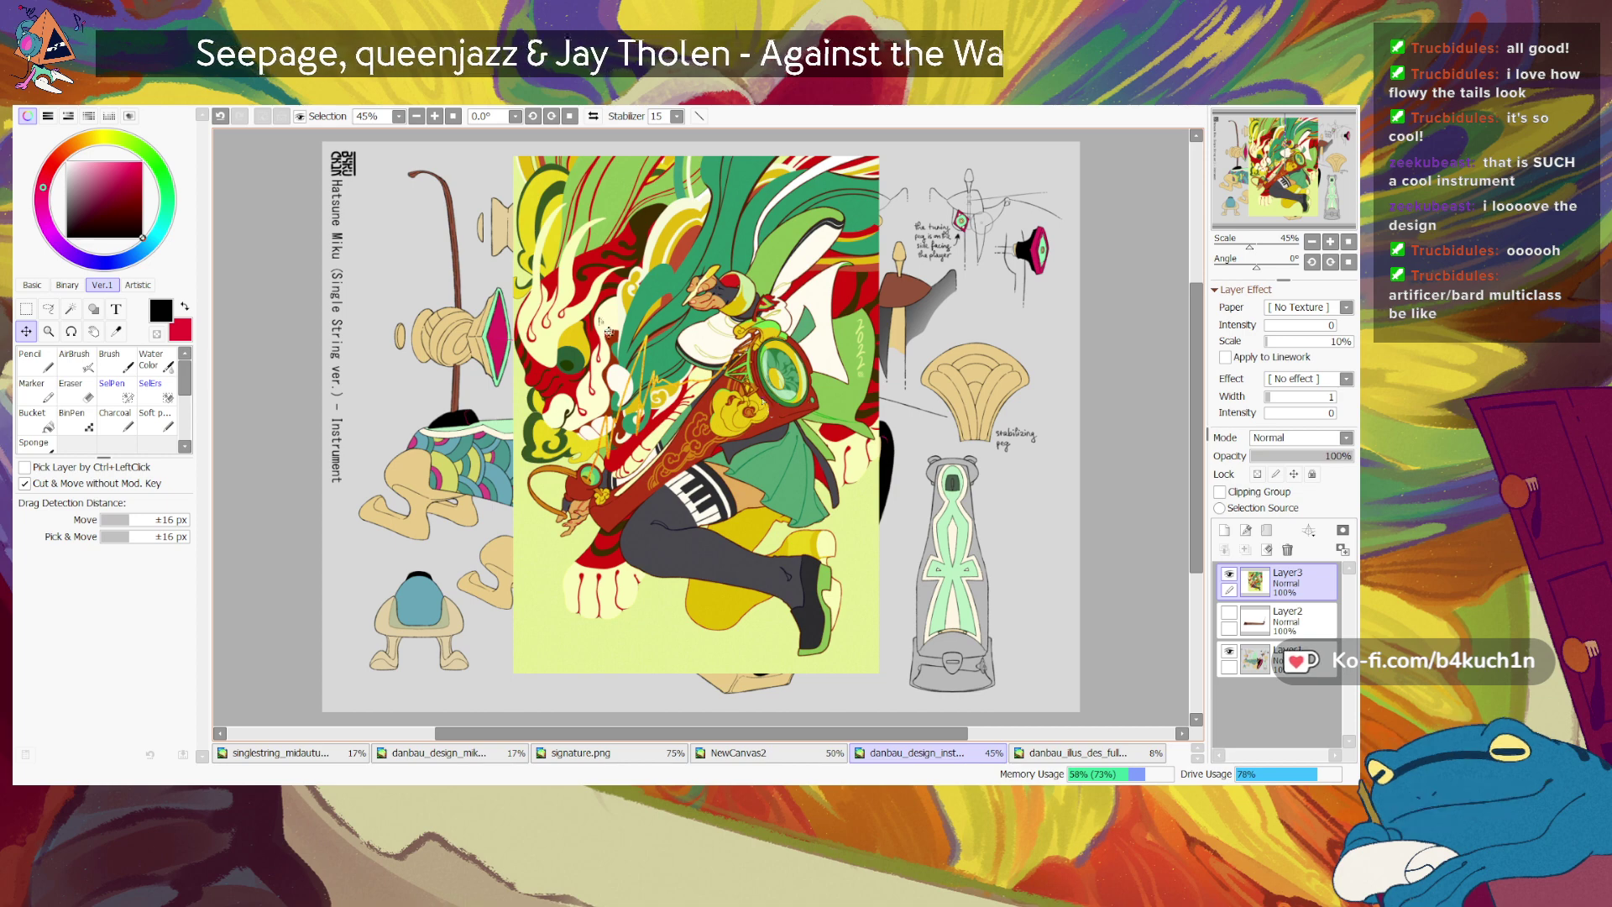
# Step: Examine the instrument in the pasted illustration up close at up to 100% zoom, and hide its layer to view the sheet beneath
pyautogui.moveTo(1249, 247)
pyautogui.mouseDown()
pyautogui.moveTo(1298, 203)
pyautogui.moveTo(1256, 249)
pyautogui.mouseUp()
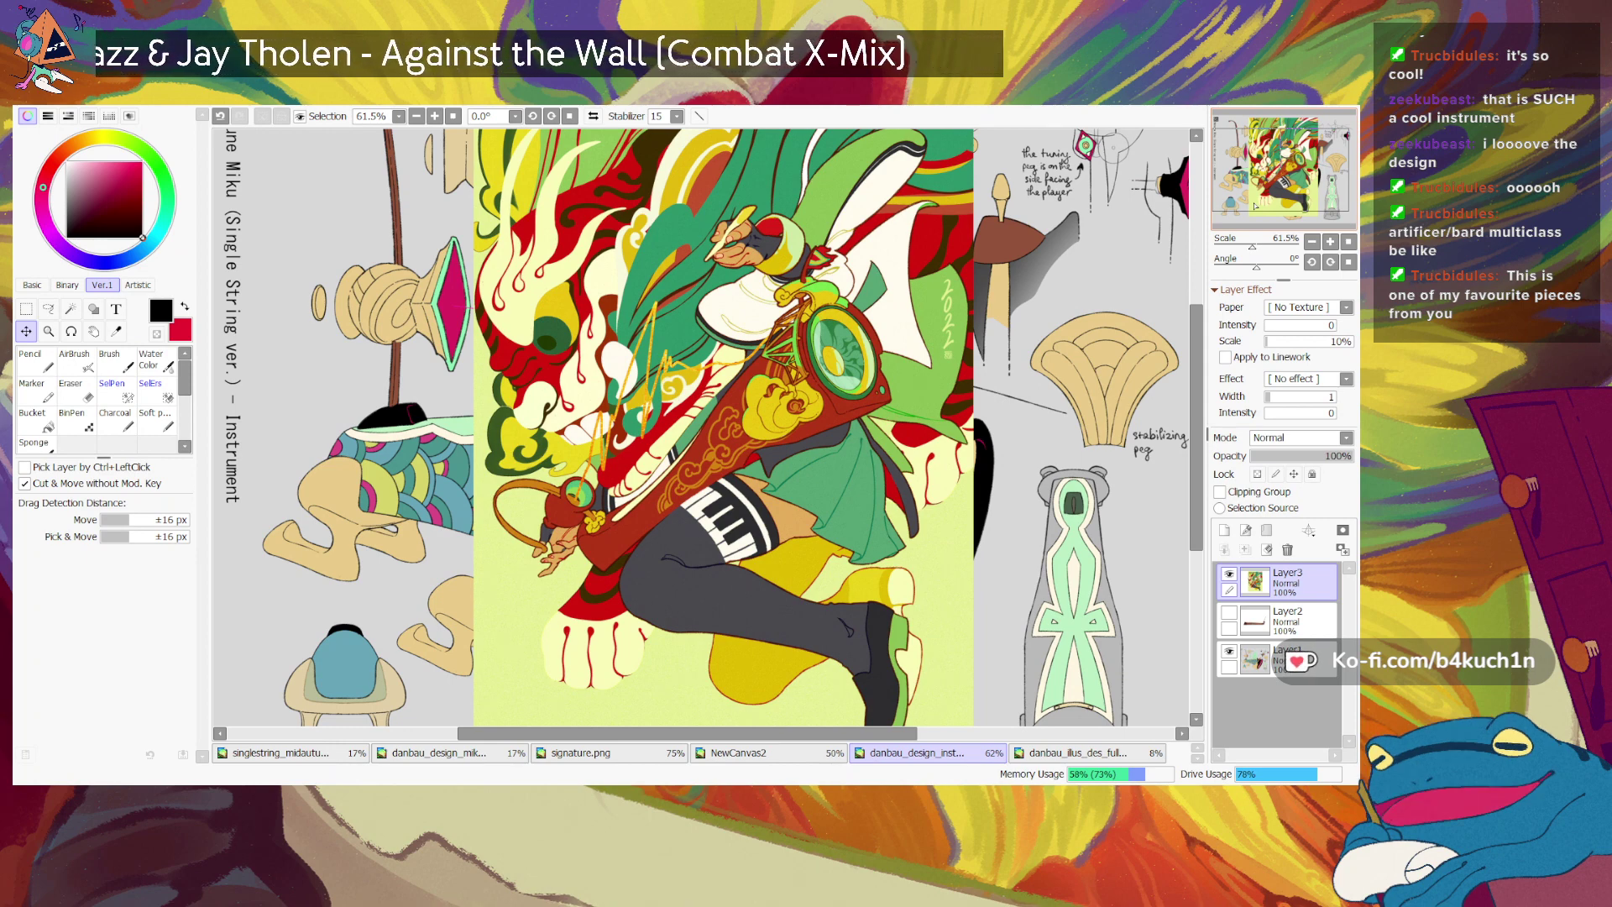
pyautogui.moveTo(1253, 249); pyautogui.dragTo(1257, 251)
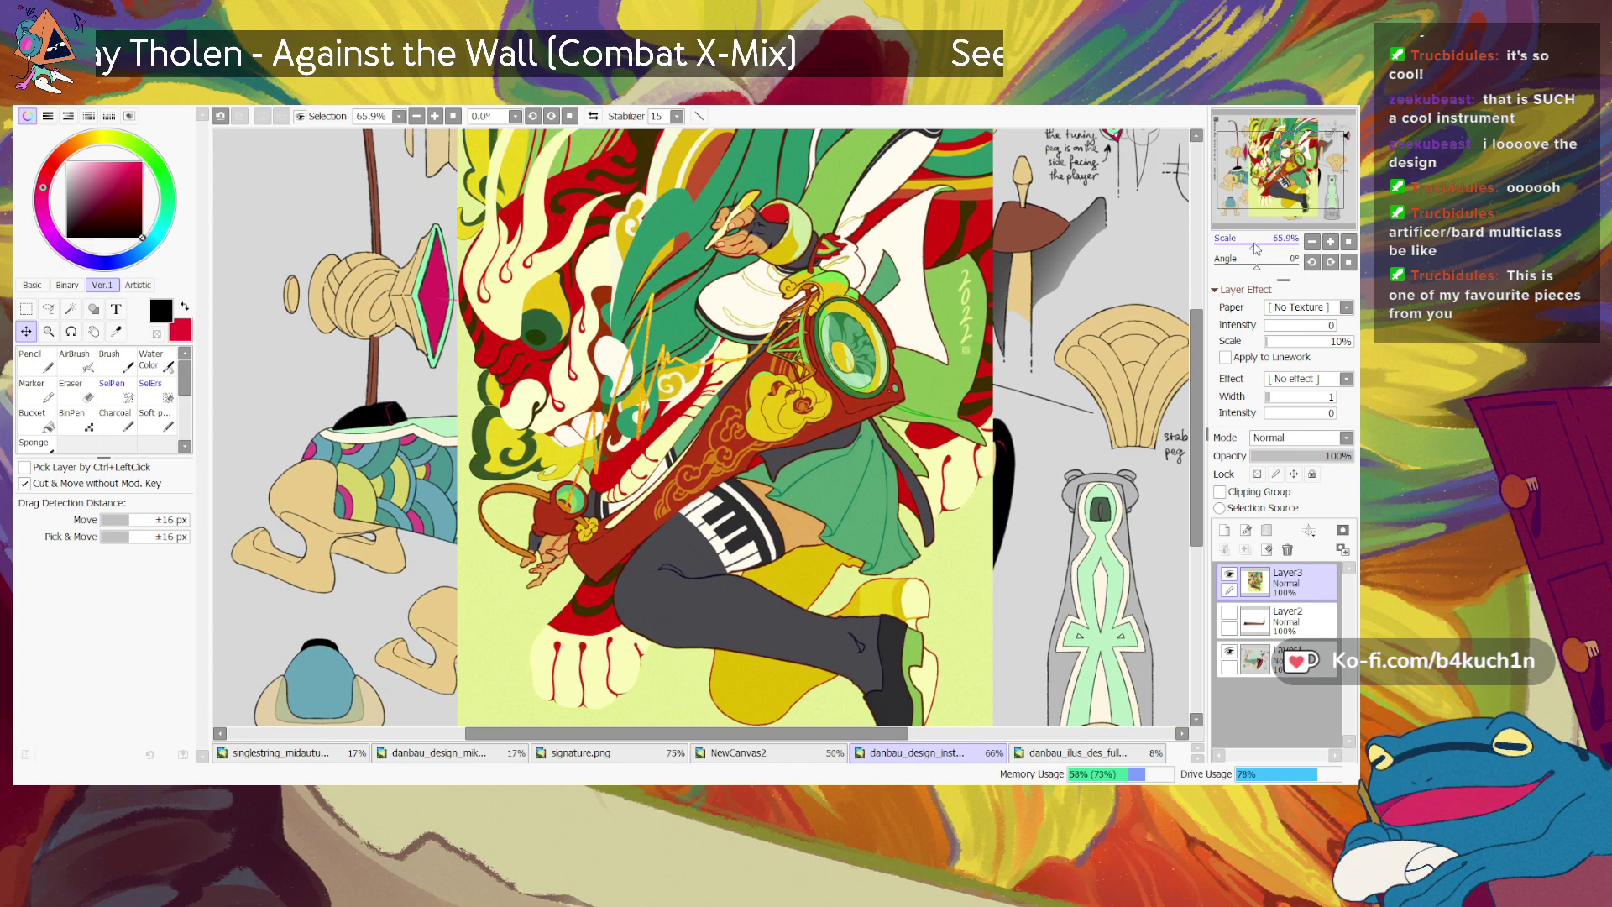
pyautogui.moveTo(1251, 249); pyautogui.dragTo(1257, 244)
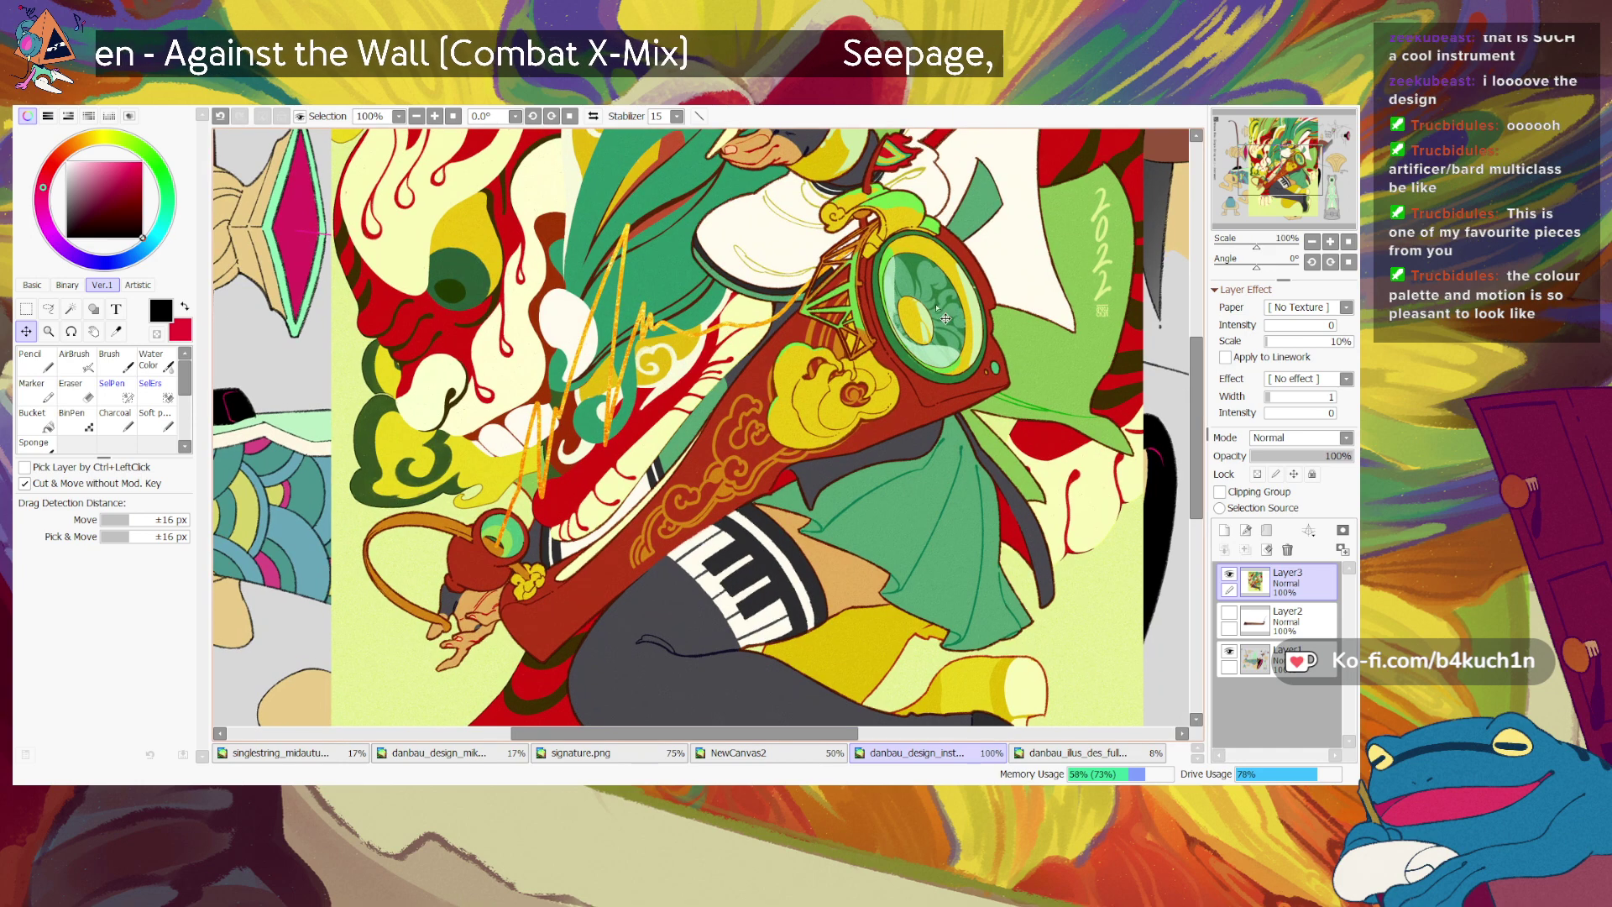
pyautogui.moveTo(1257, 248); pyautogui.dragTo(1252, 248)
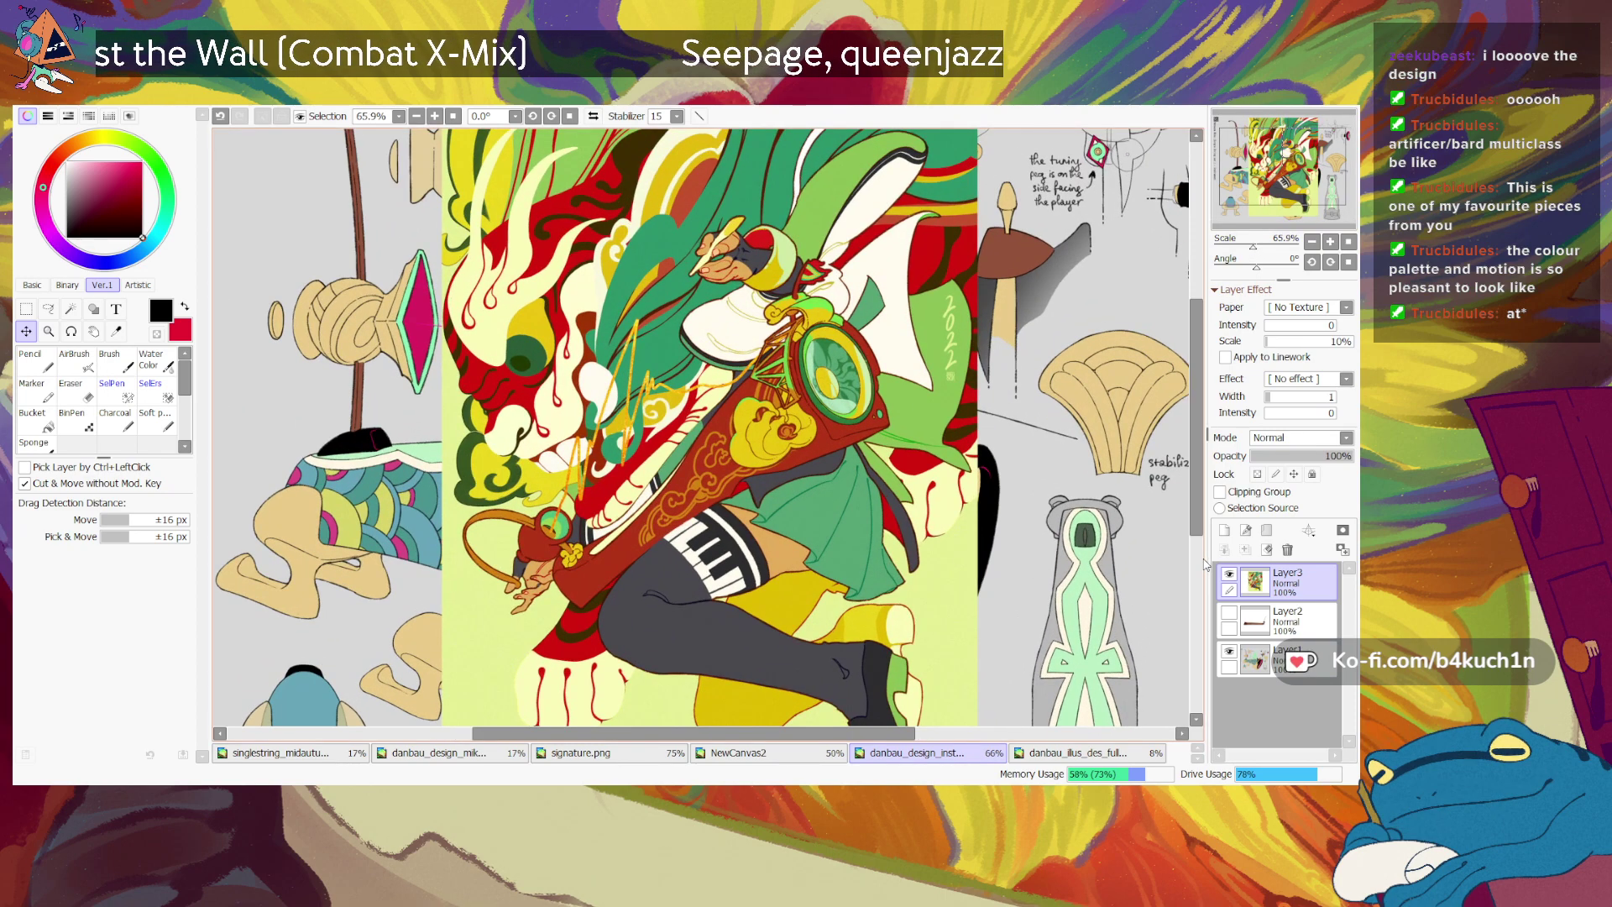
pyautogui.click(1229, 574)
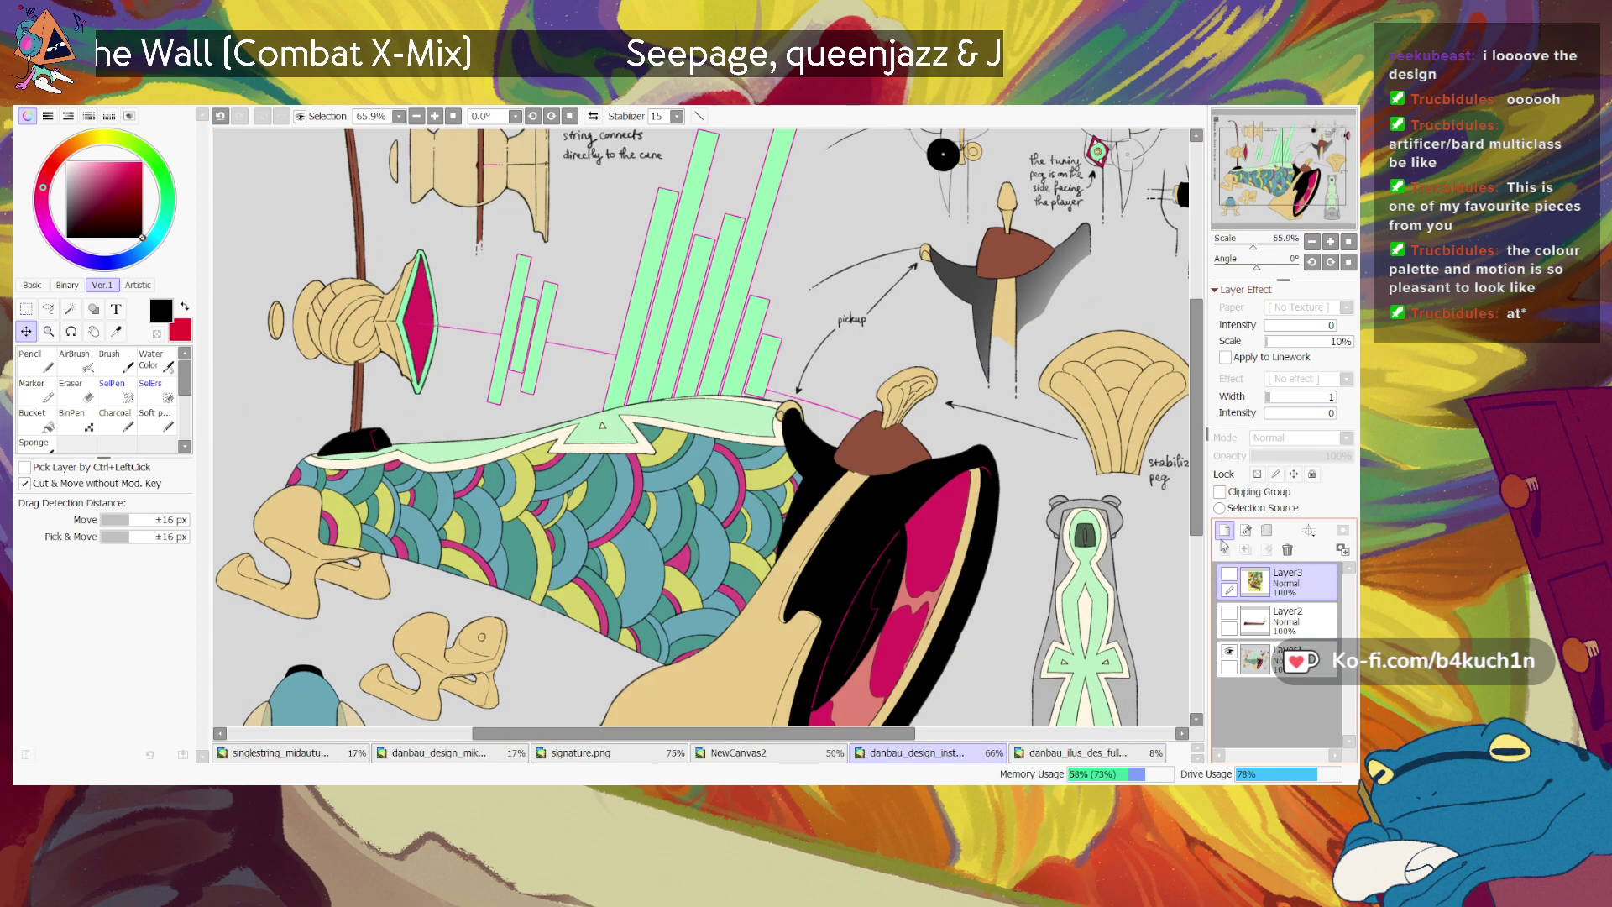
pyautogui.moveTo(1257, 246)
pyautogui.mouseDown()
pyautogui.moveTo(1272, 229)
pyautogui.moveTo(1250, 247)
pyautogui.mouseUp()
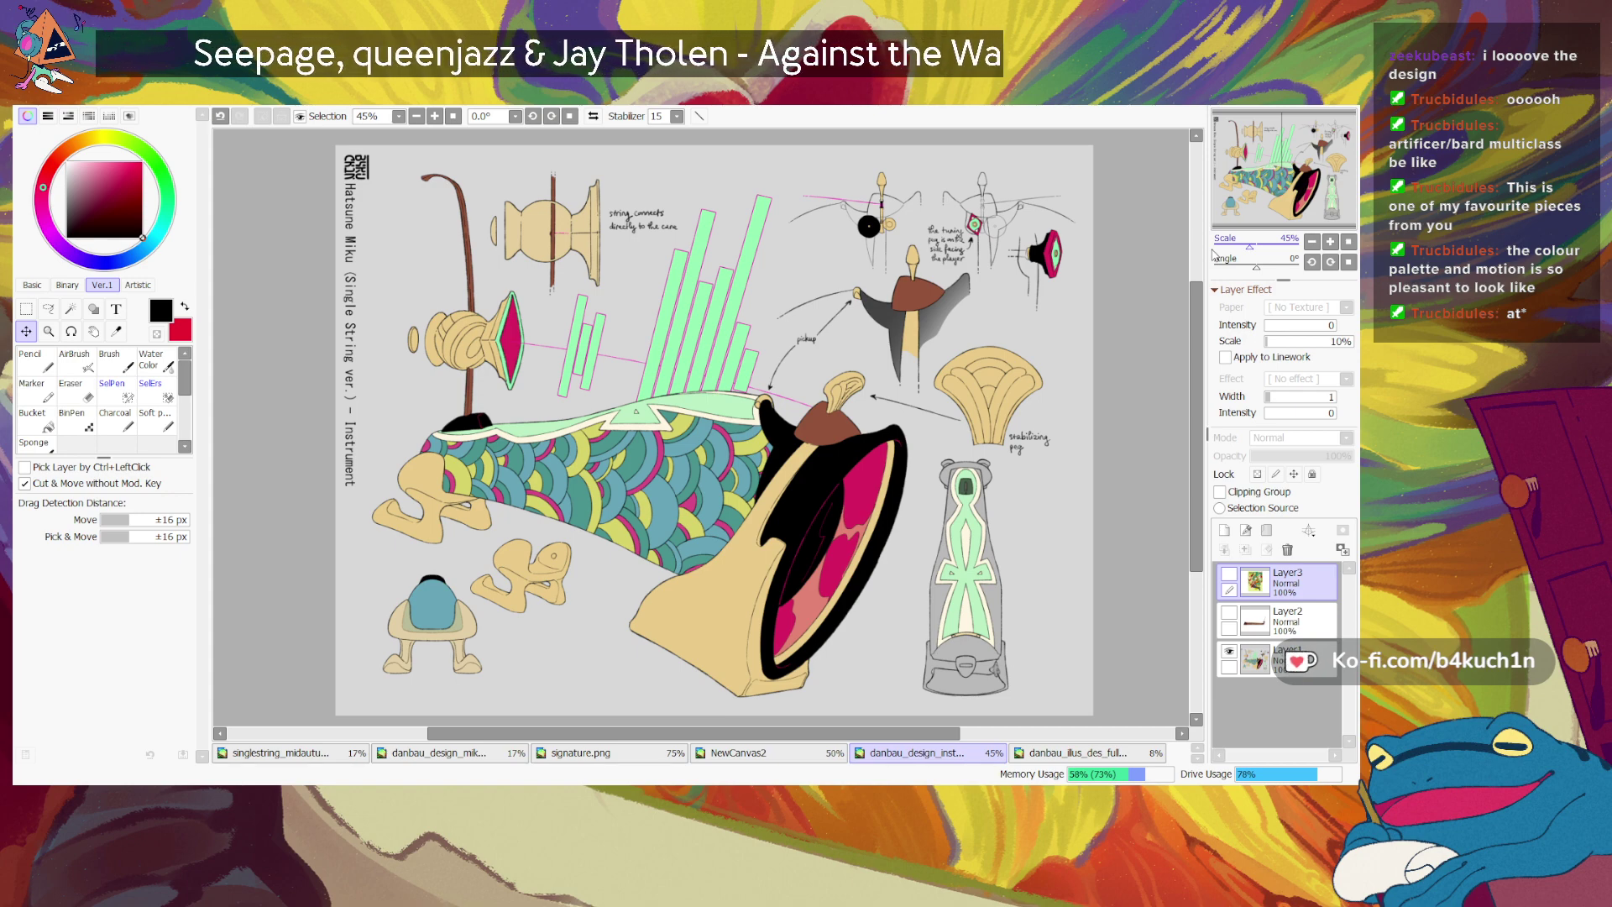
# Step: Look over the character design sheet and the finished full illustration, and return to the instrument design sheet with the pasted illustration shown
pyautogui.click(329, 756)
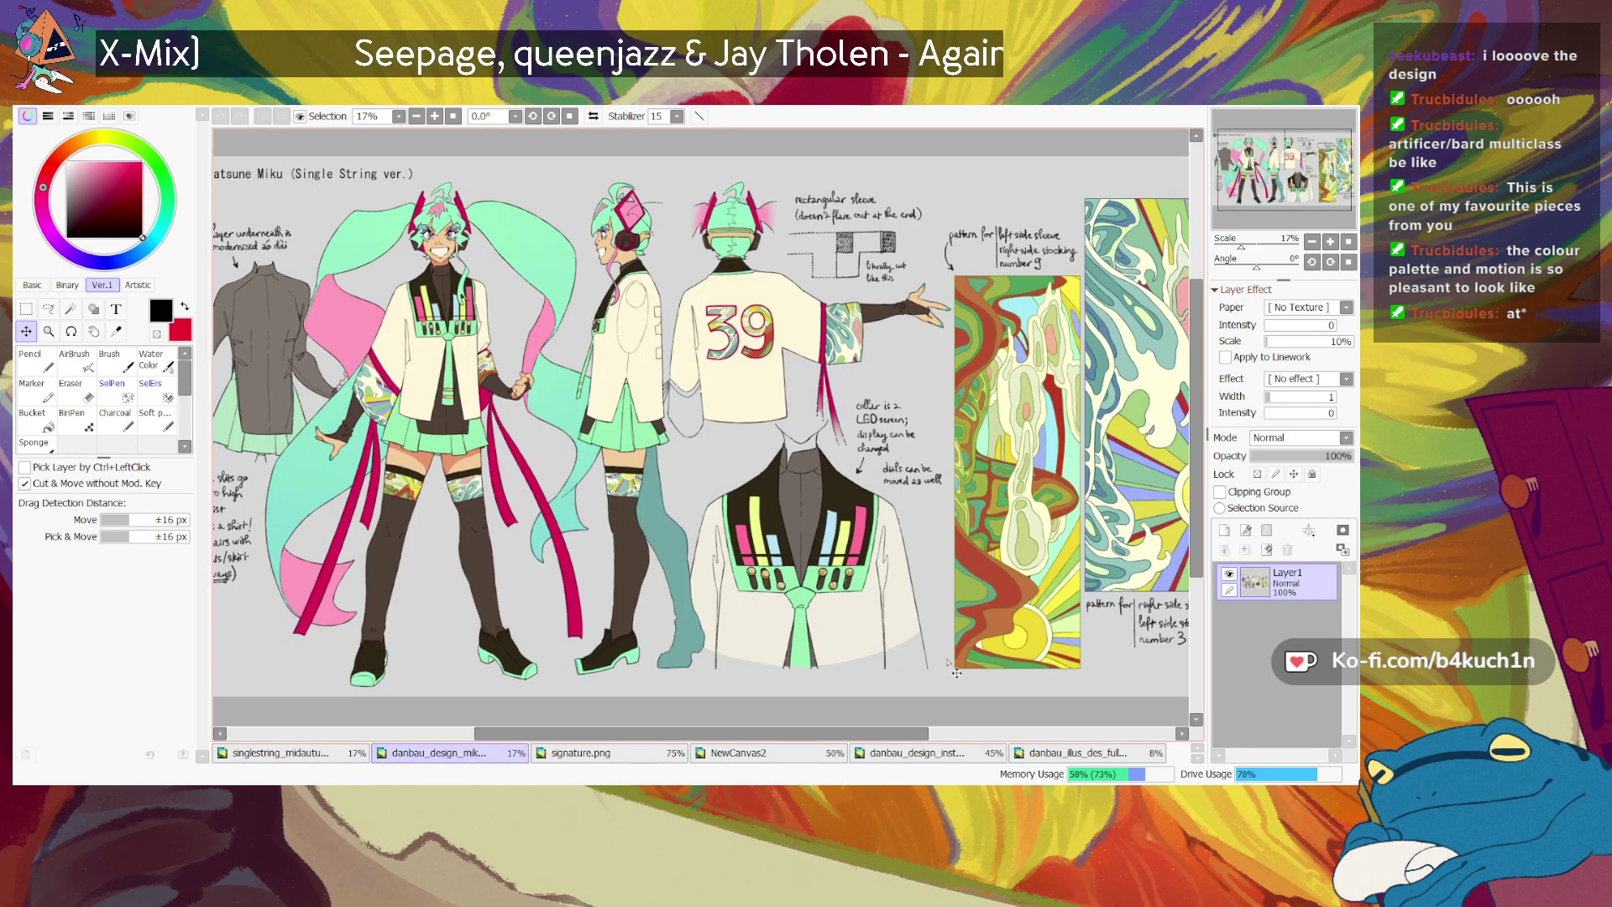
pyautogui.click(1071, 754)
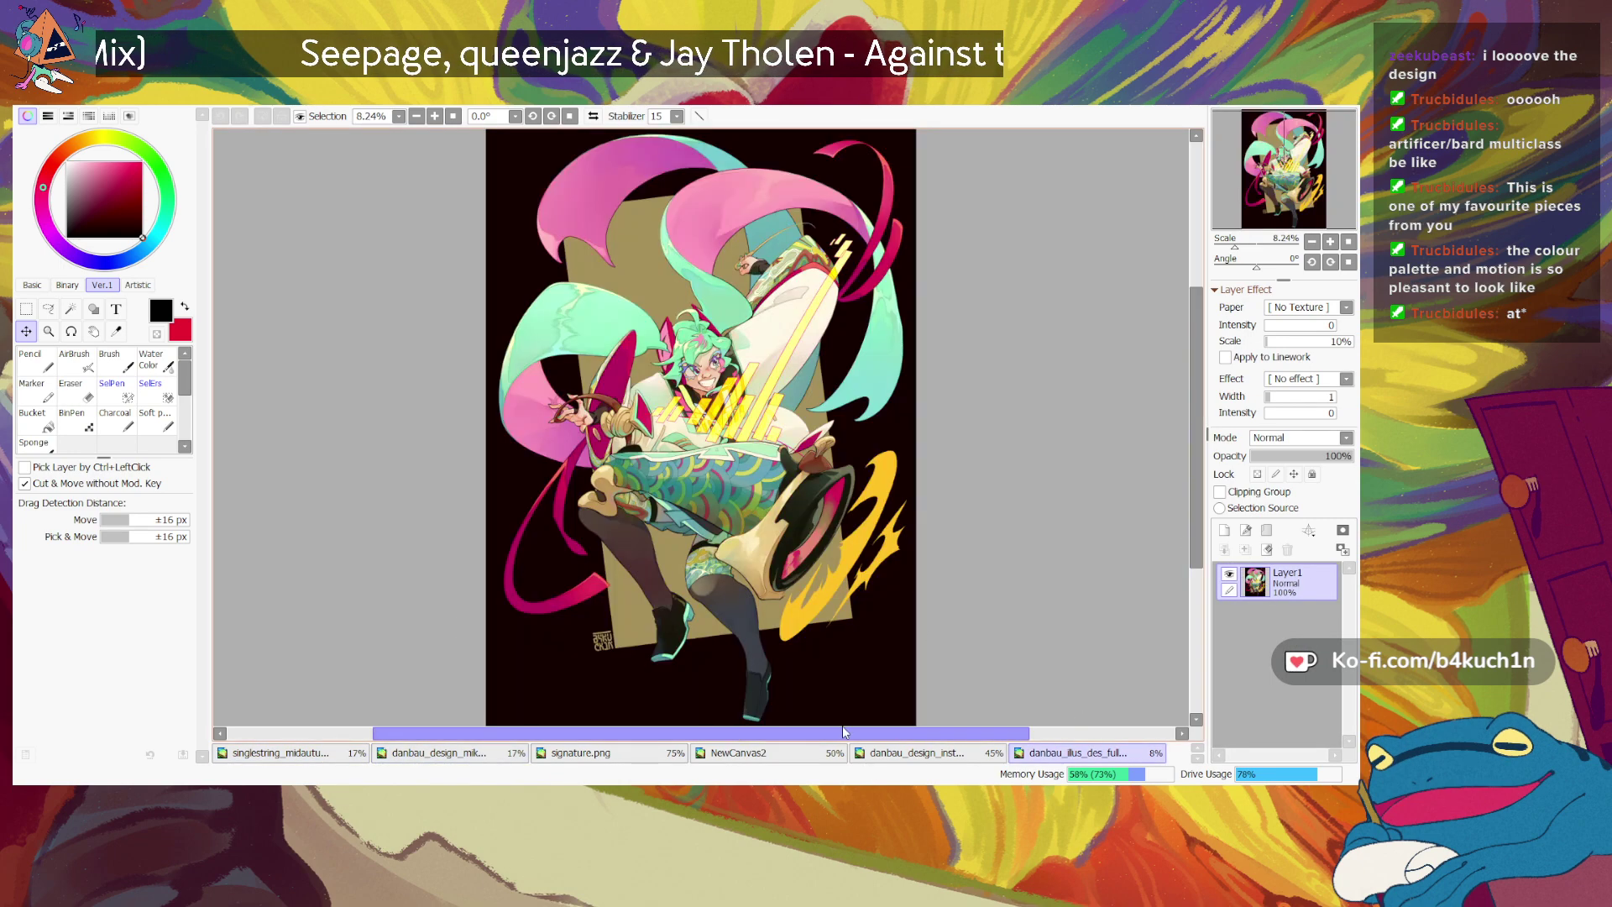
pyautogui.click(911, 753)
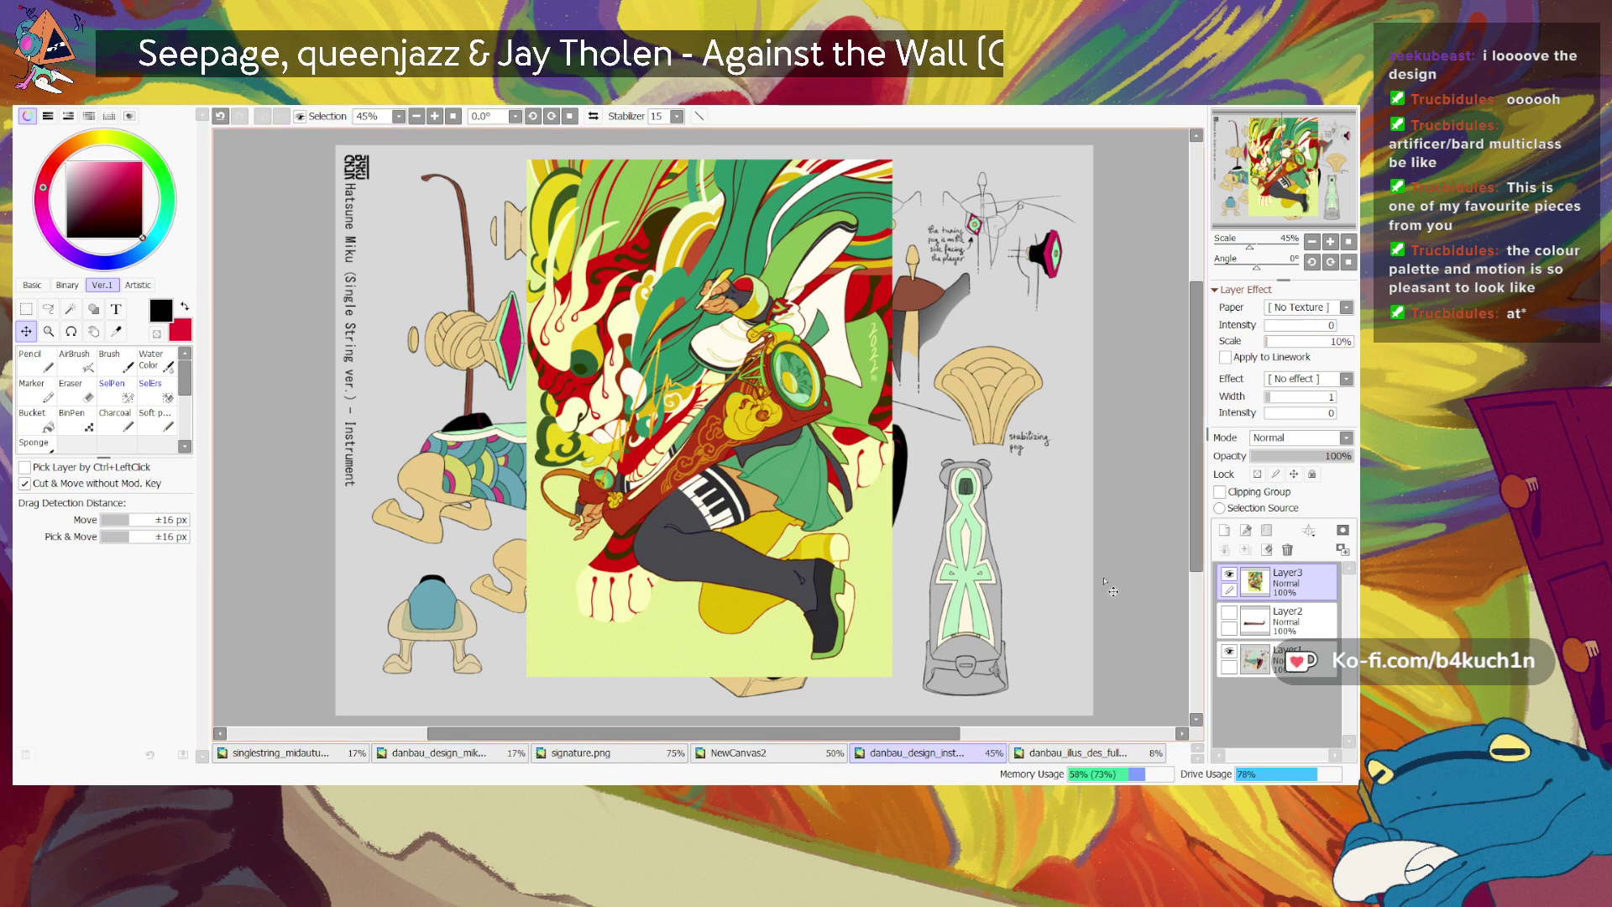
# Step: Hide the pasted illustration's layer and compare the single-string character lineart with the instrument design sheet
pyautogui.click(1229, 575)
pyautogui.click(317, 755)
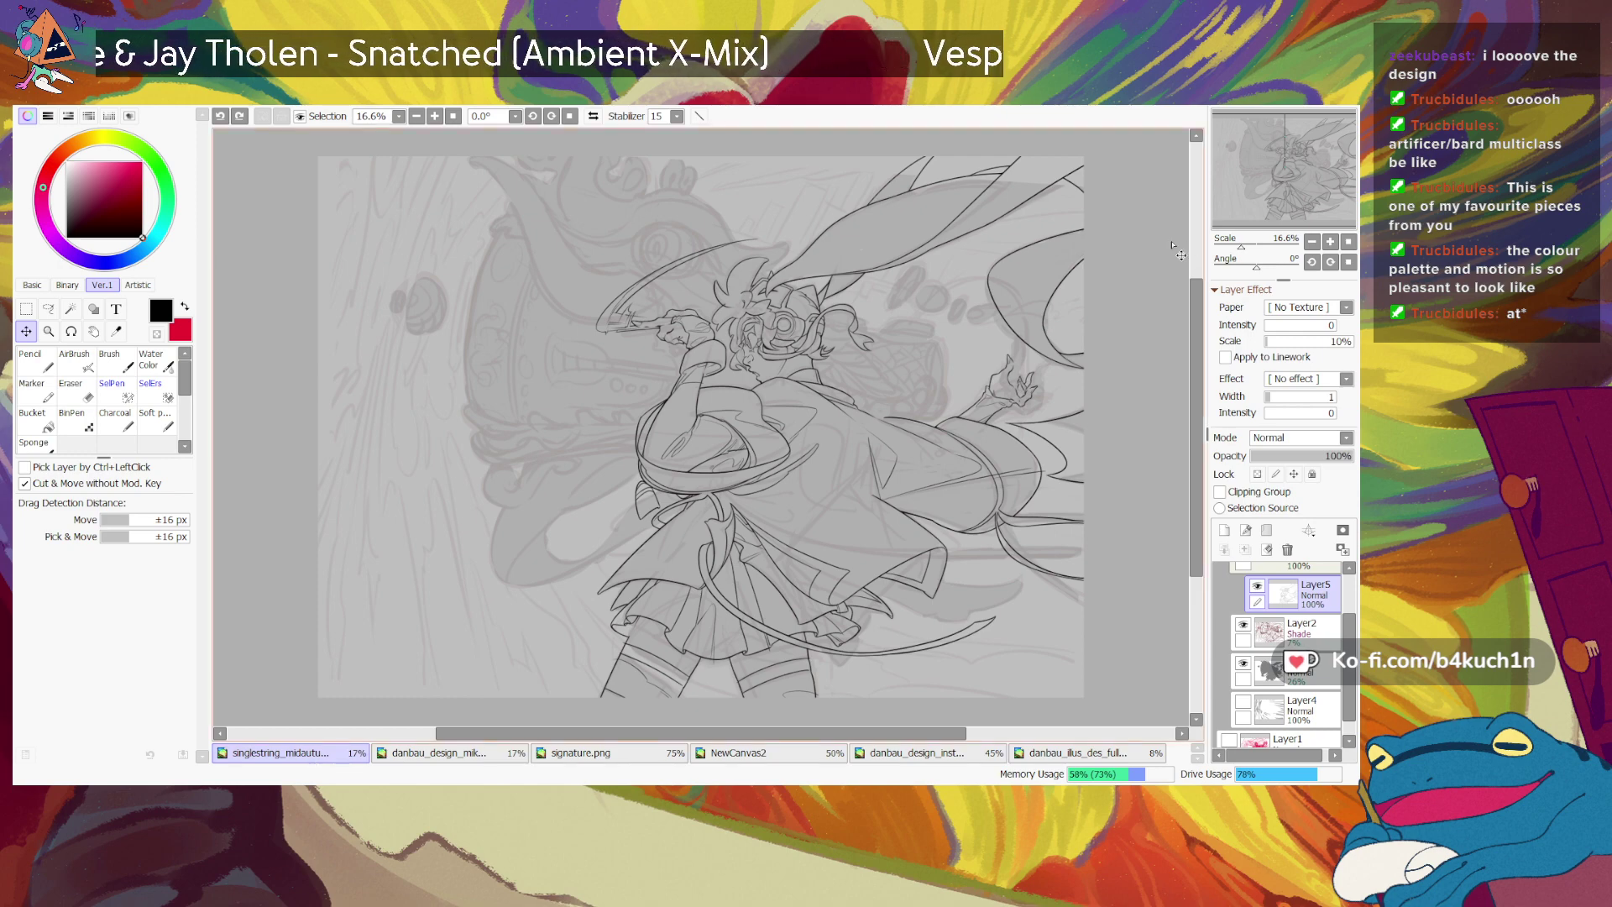
pyautogui.click(1241, 246)
pyautogui.moveTo(1287, 165); pyautogui.dragTo(1289, 159)
pyautogui.moveTo(1240, 247); pyautogui.dragTo(1219, 250)
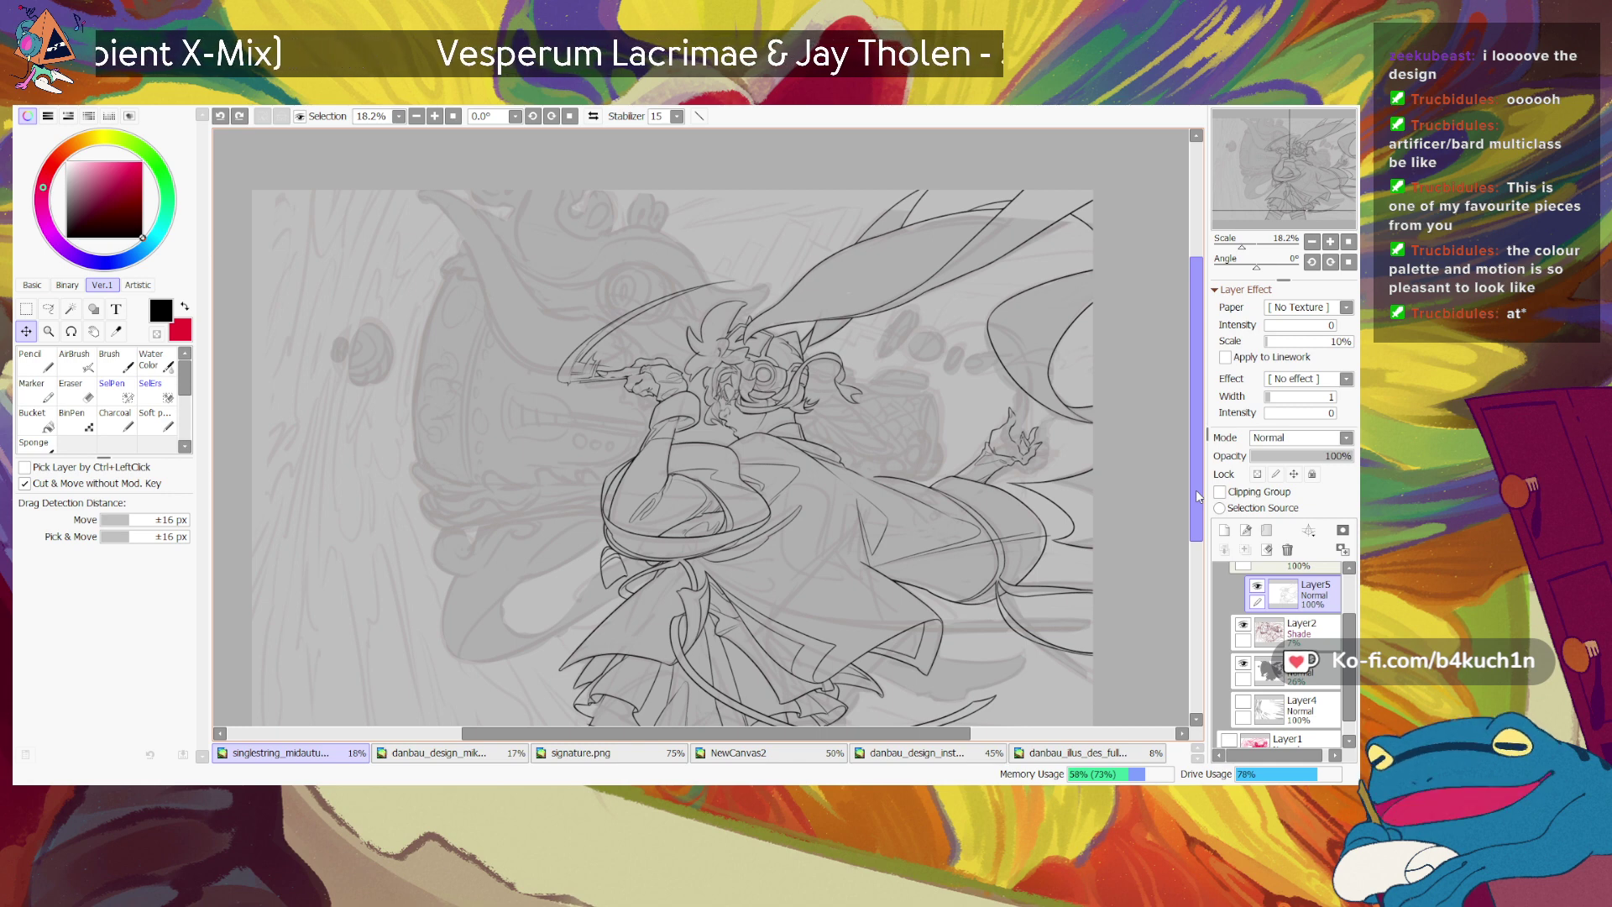
pyautogui.click(876, 753)
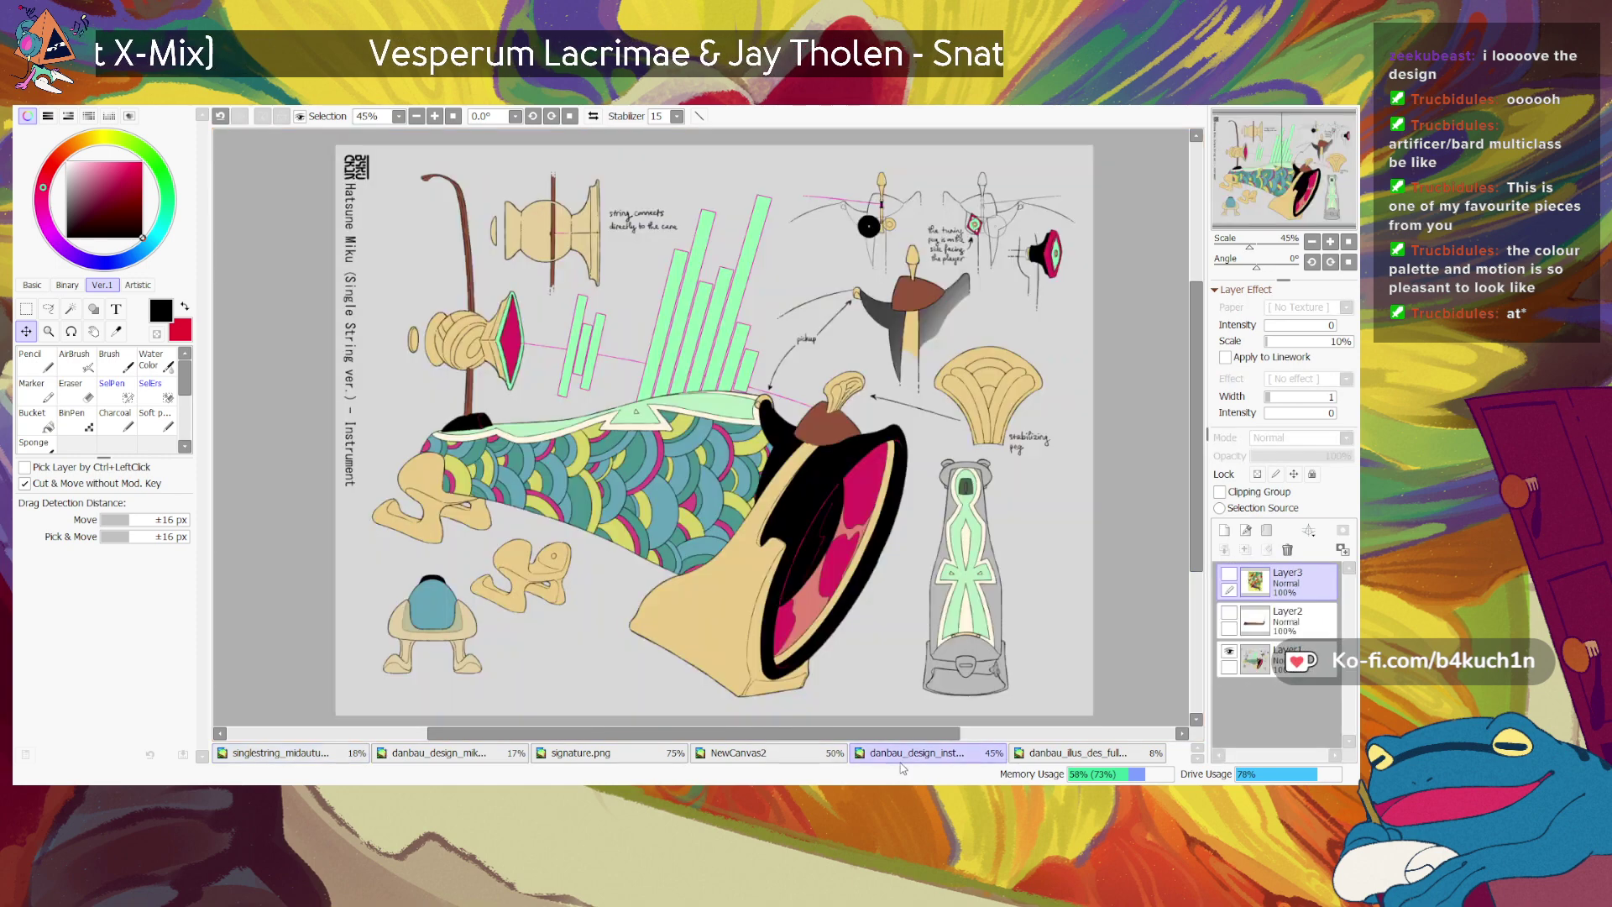
pyautogui.click(335, 754)
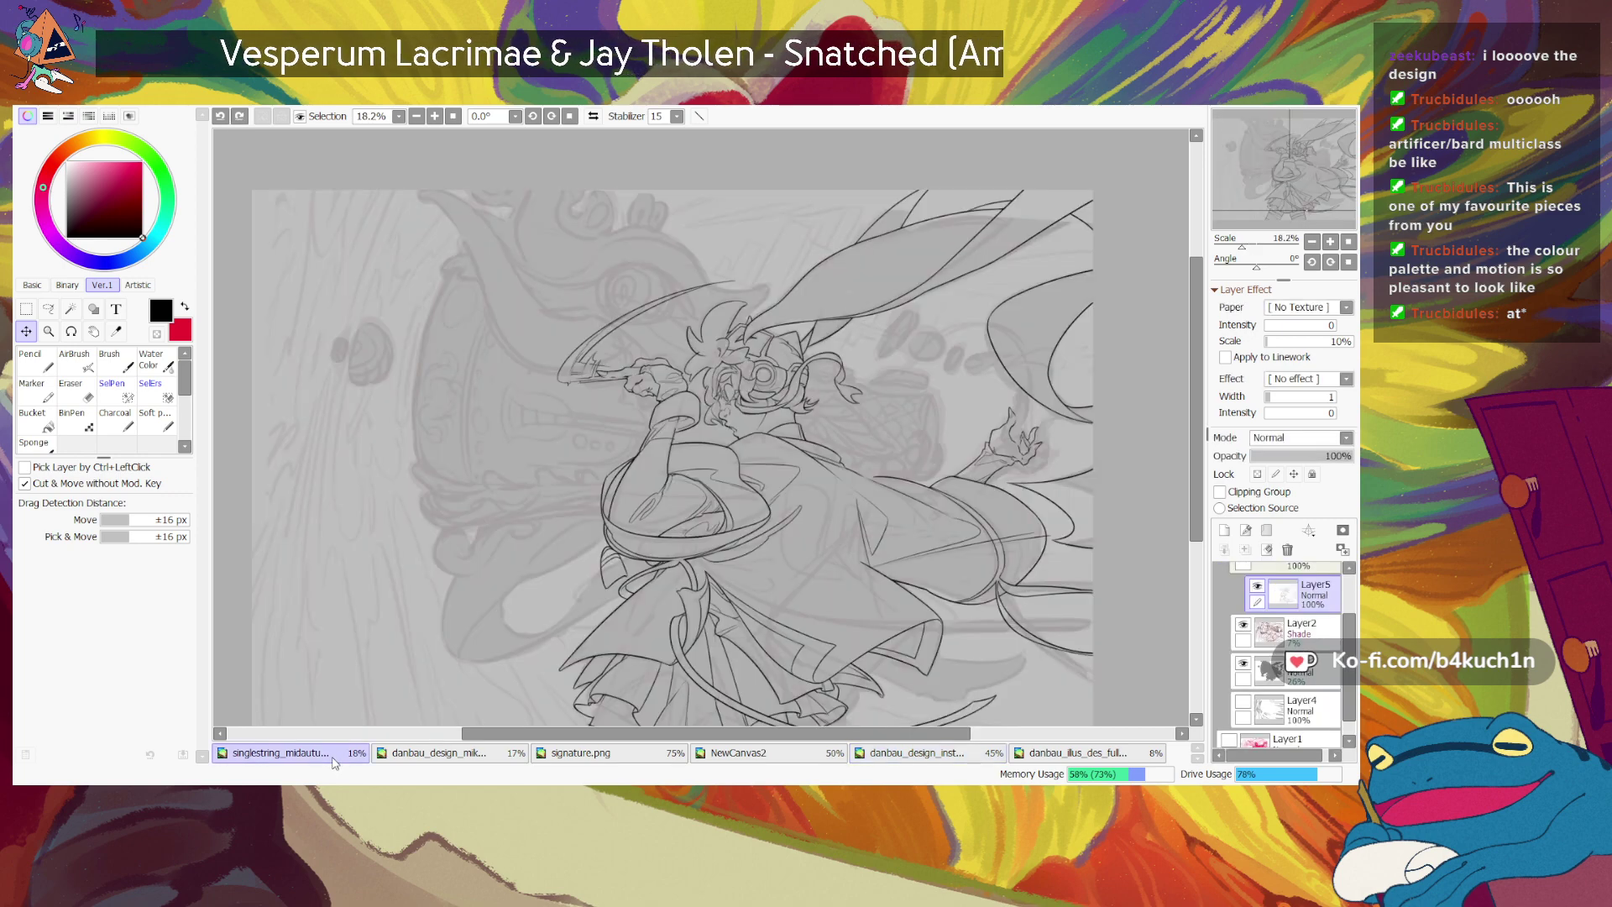
# Step: Add a new layer above the character lineart and choose the soft pencil brush
pyautogui.click(1224, 530)
pyautogui.moveTo(1243, 246); pyautogui.dragTo(1255, 243)
pyautogui.moveTo(1266, 139); pyautogui.dragTo(1277, 147)
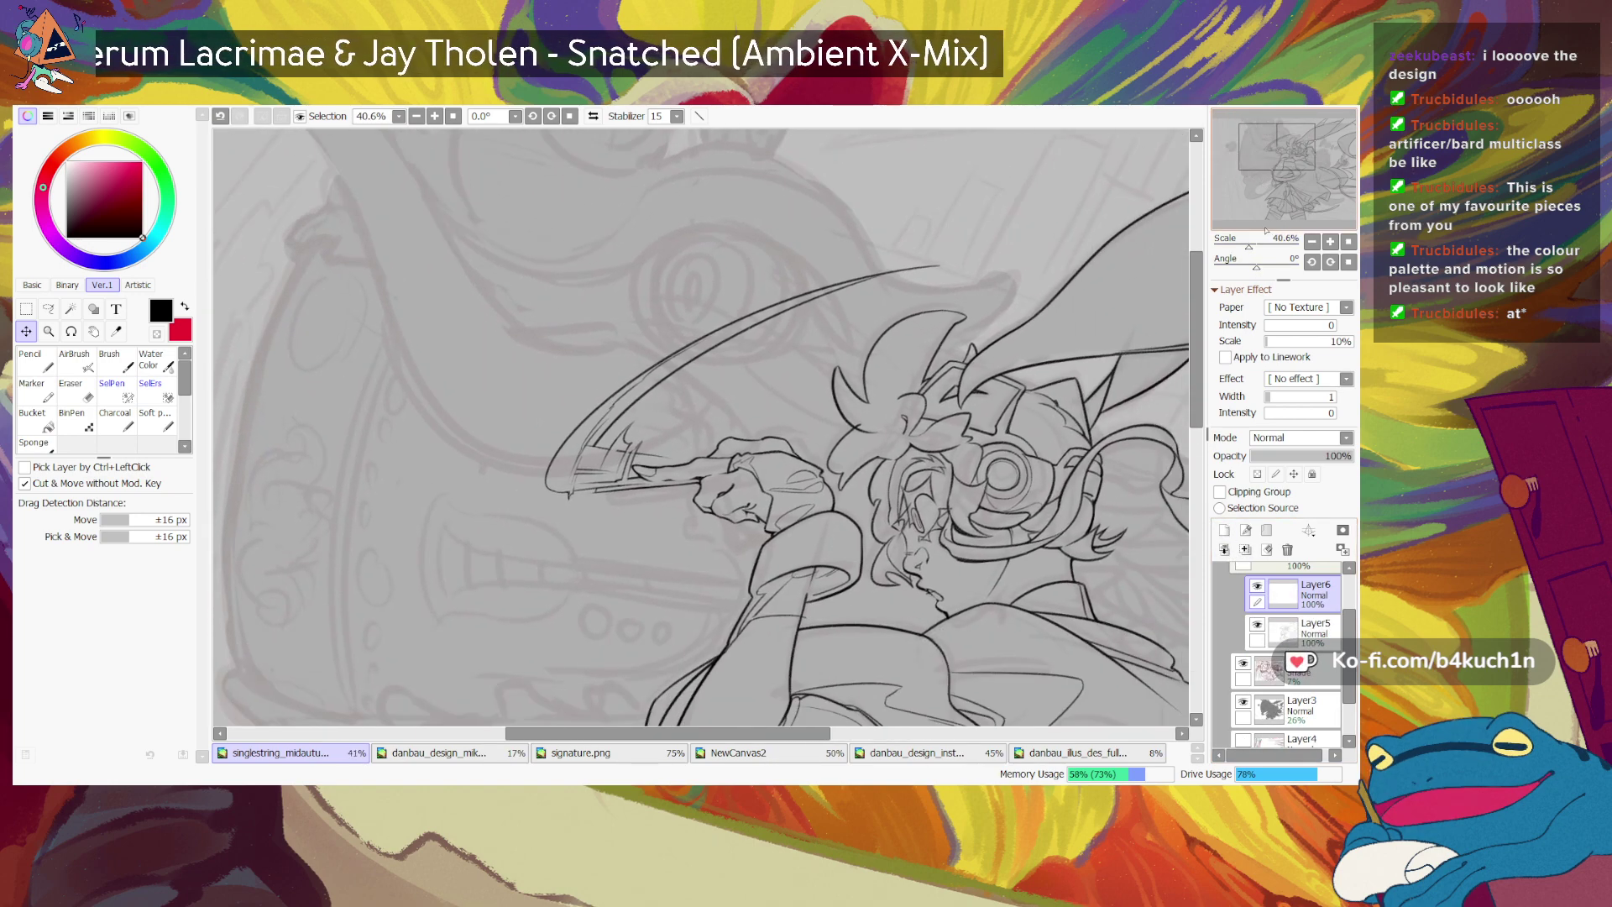
pyautogui.moveTo(1251, 250); pyautogui.dragTo(1244, 248)
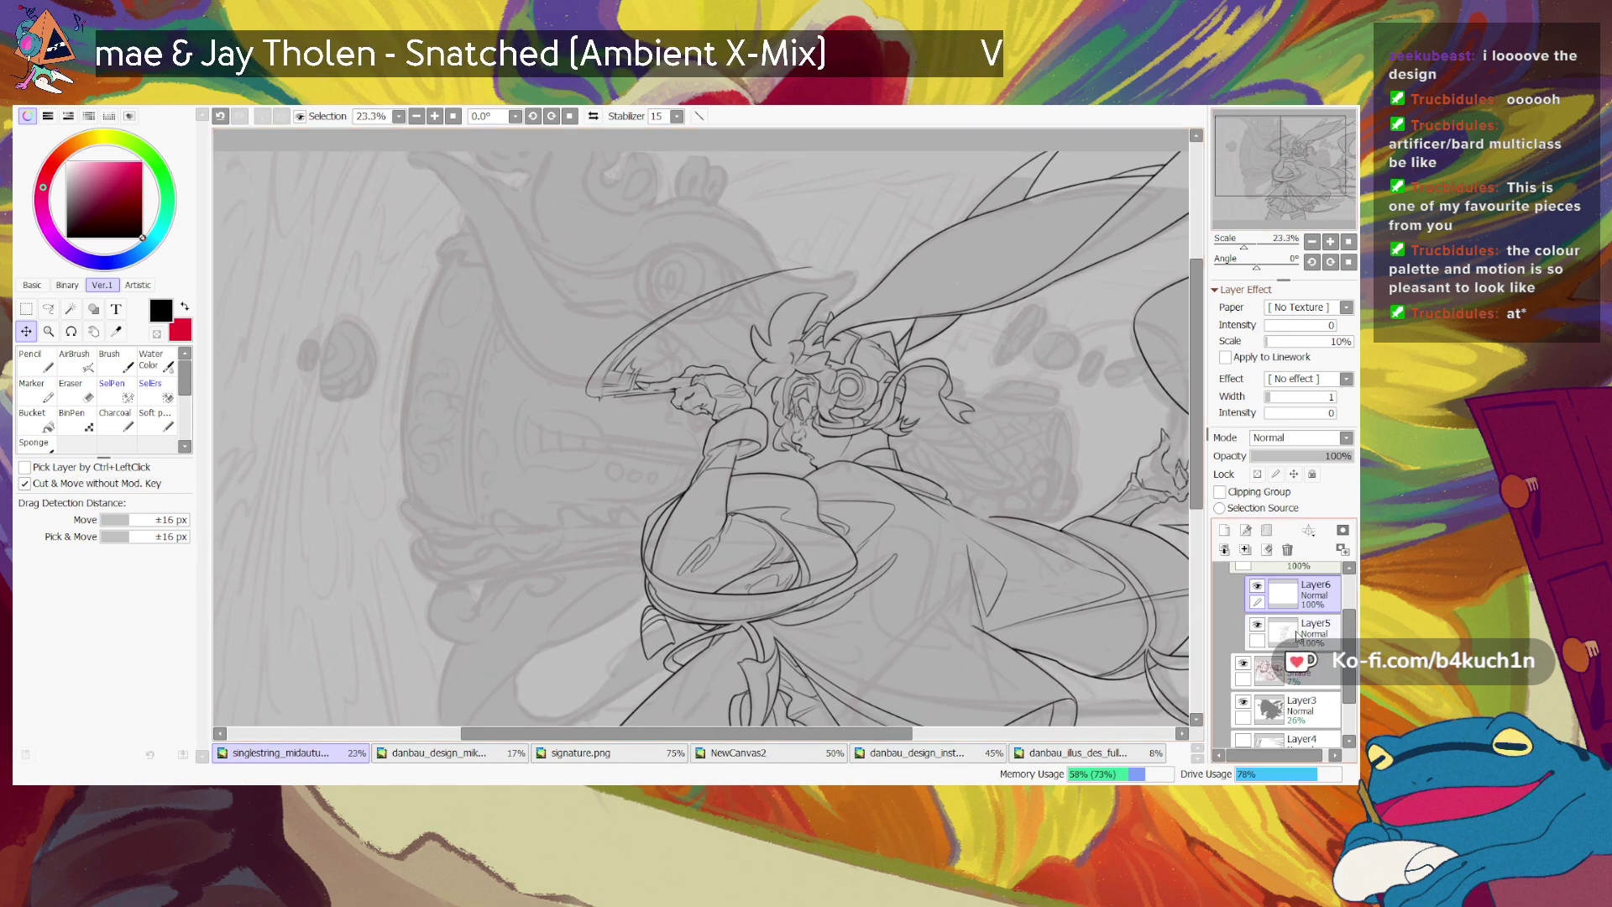
pyautogui.click(157, 420)
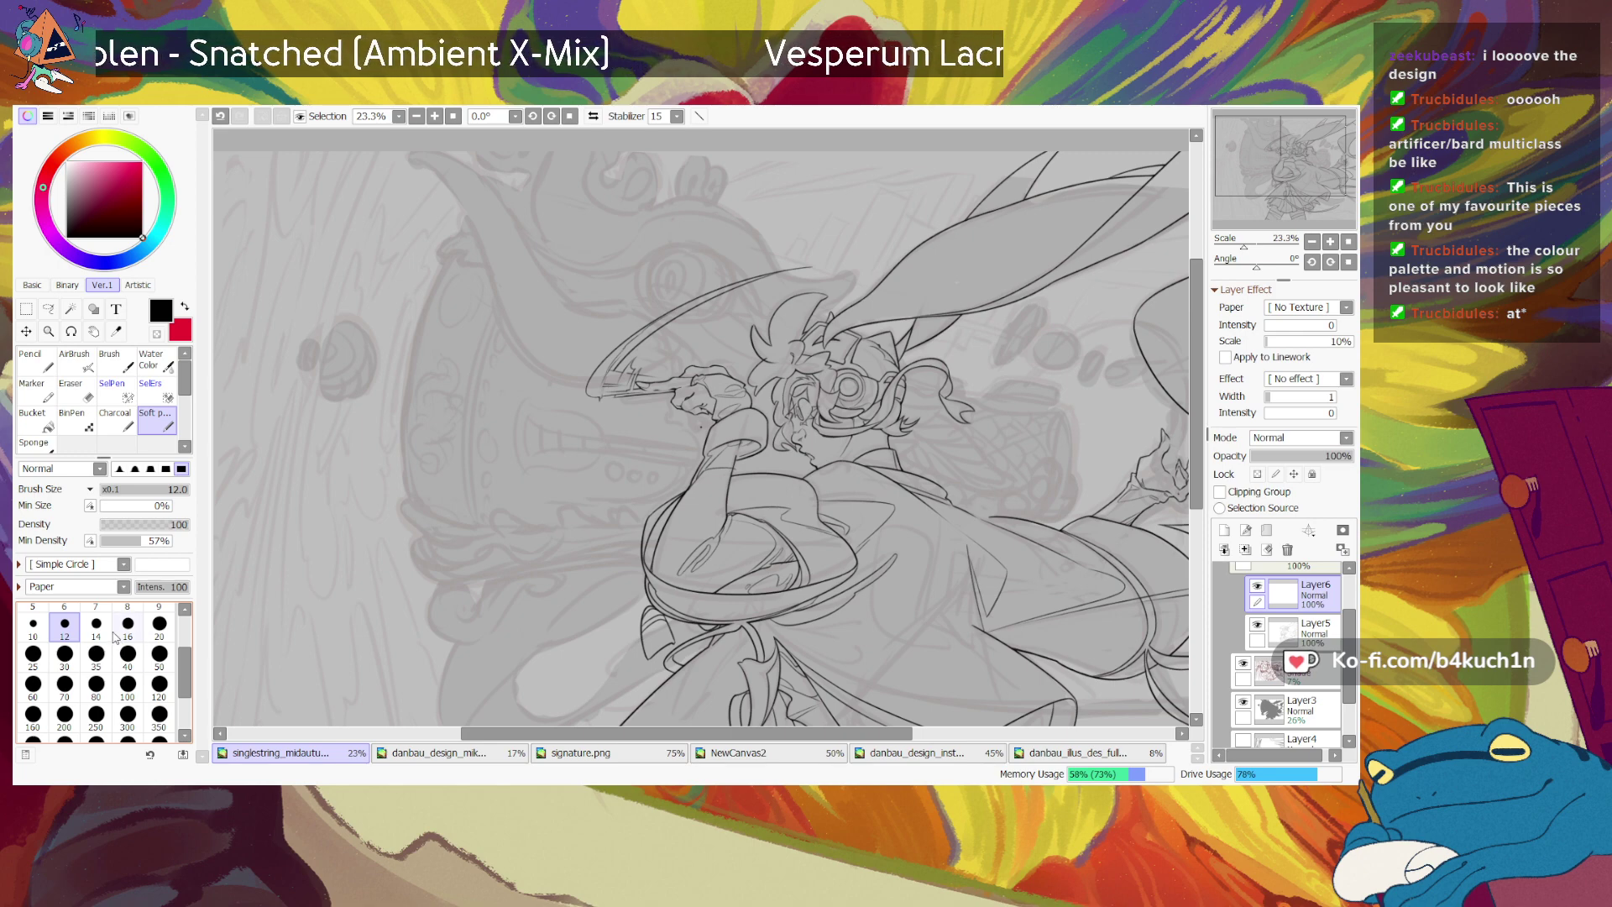
# Step: Draw a red arrow pointing at the character's neck with a size 25 brush
pyautogui.moveTo(1243, 245); pyautogui.dragTo(1249, 244)
pyautogui.moveTo(1279, 153); pyautogui.dragTo(1272, 140)
pyautogui.moveTo(1278, 195)
pyautogui.mouseDown()
pyautogui.moveTo(1295, 200)
pyautogui.moveTo(1249, 248)
pyautogui.moveTo(1266, 212)
pyautogui.moveTo(1286, 241)
pyautogui.moveTo(1252, 211)
pyautogui.moveTo(1251, 249)
pyautogui.moveTo(1273, 201)
pyautogui.mouseUp()
pyautogui.moveTo(1256, 265); pyautogui.dragTo(1268, 265)
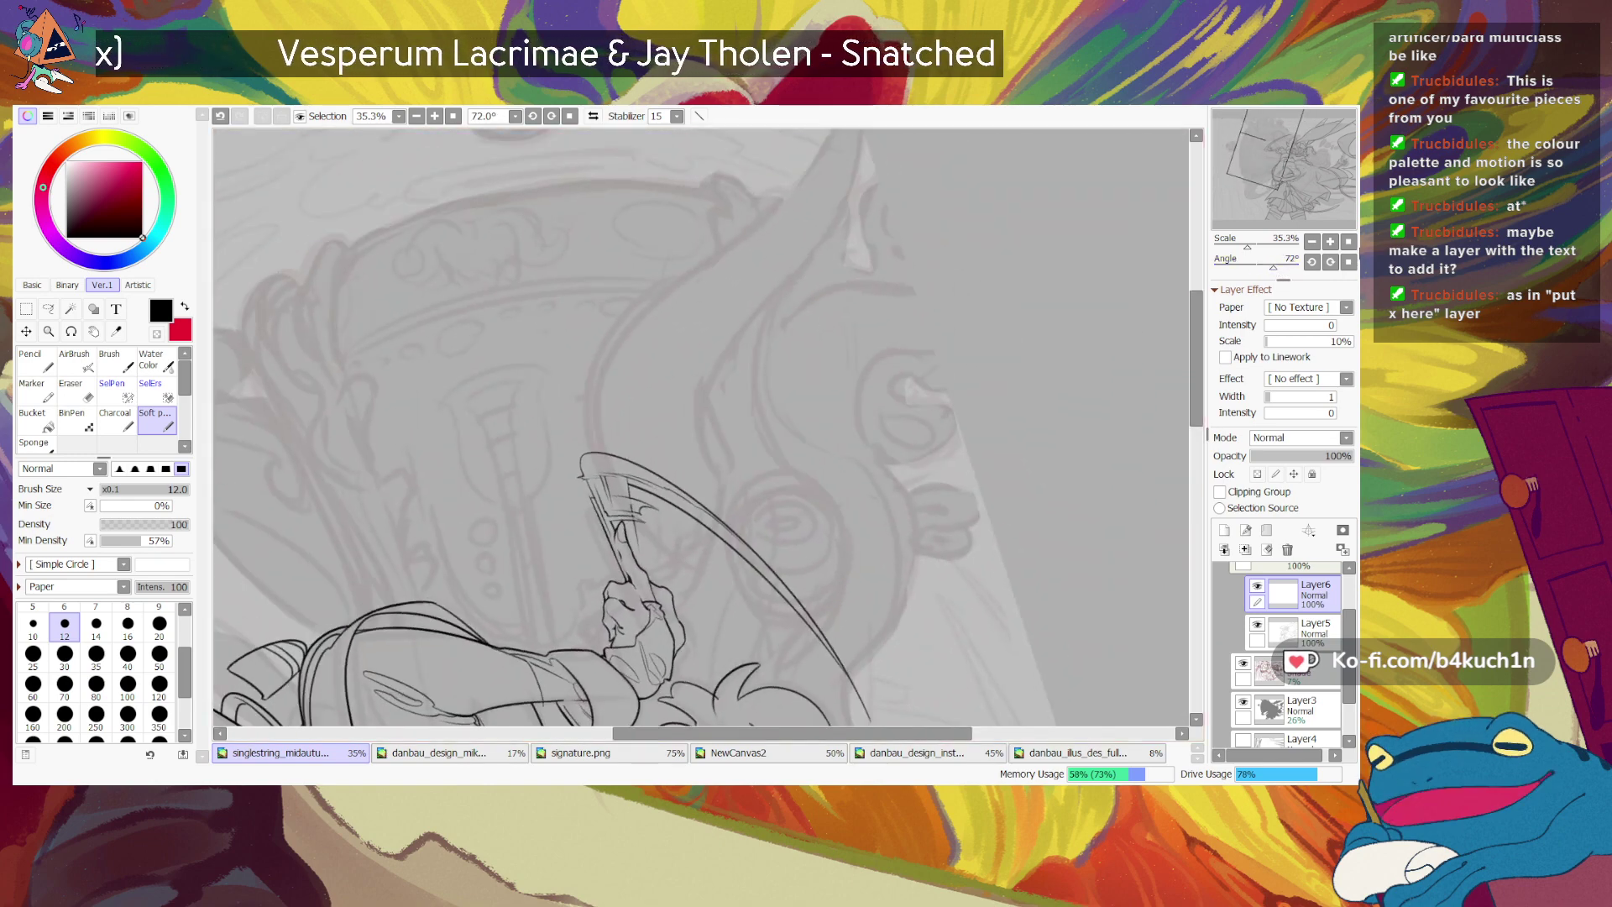
pyautogui.click(1348, 262)
pyautogui.moveTo(1274, 147); pyautogui.dragTo(1279, 153)
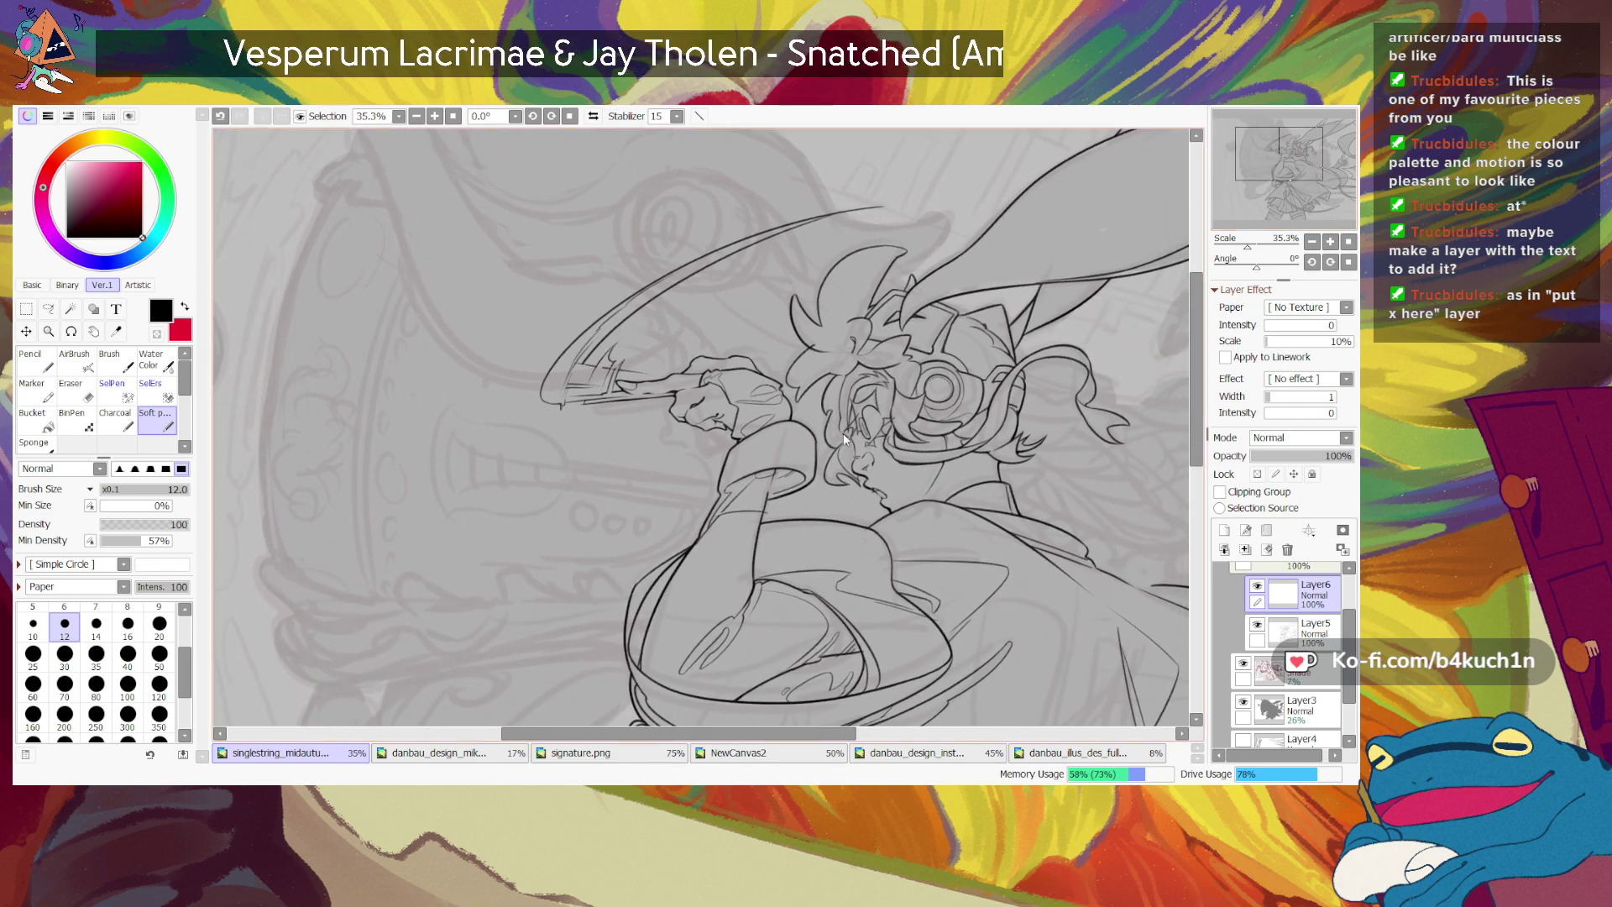
pyautogui.press('x')
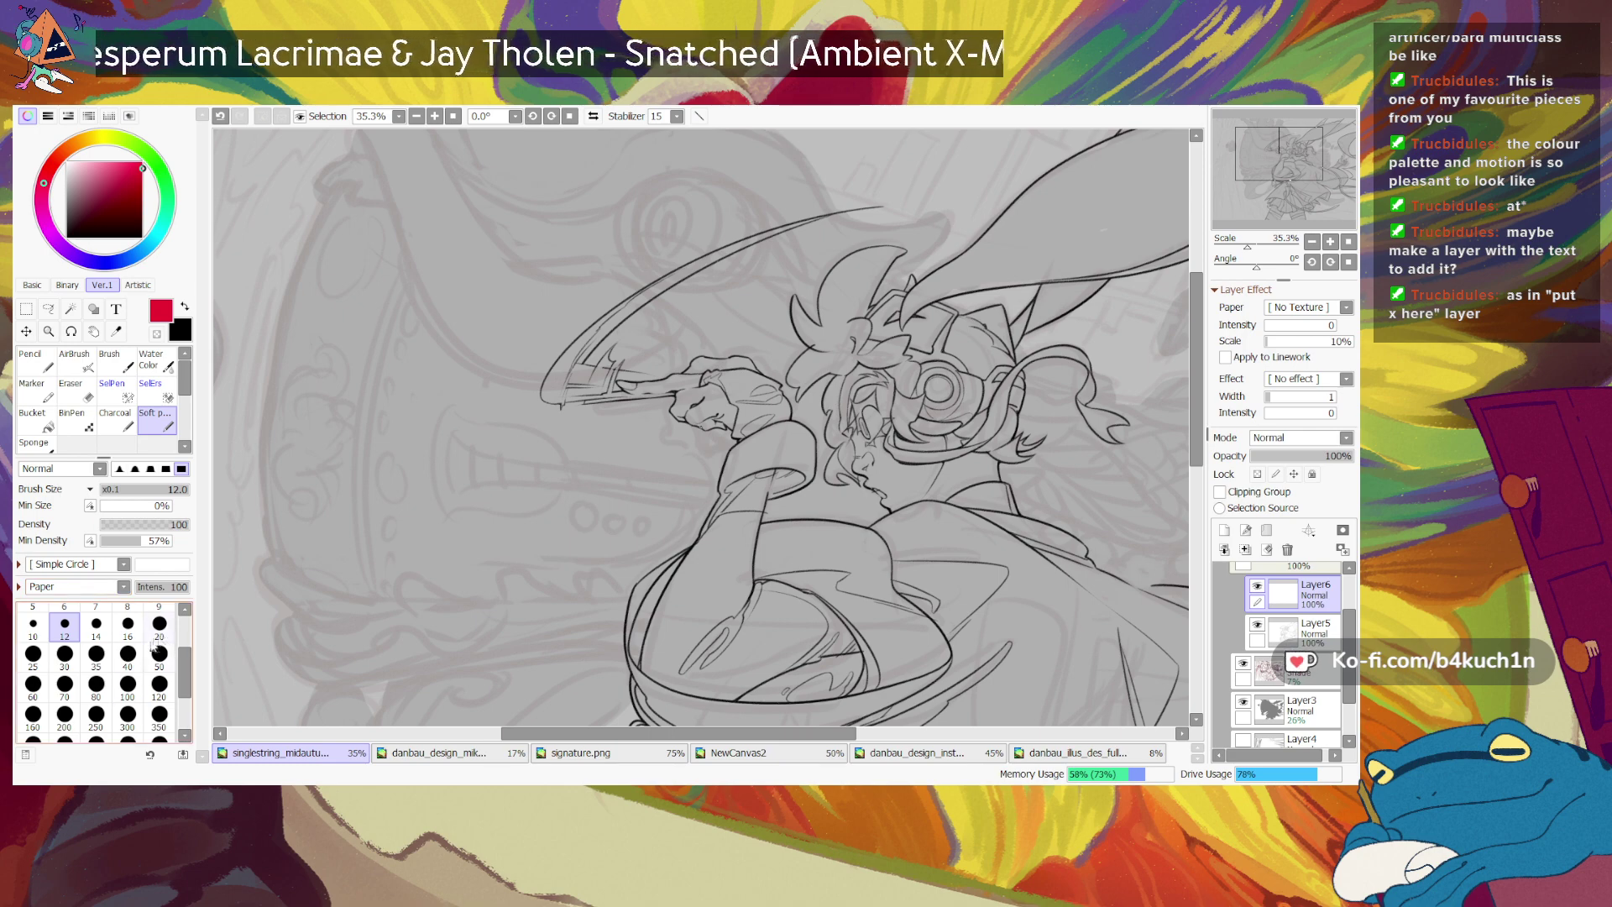
pyautogui.click(33, 655)
pyautogui.moveTo(664, 513); pyautogui.dragTo(812, 503)
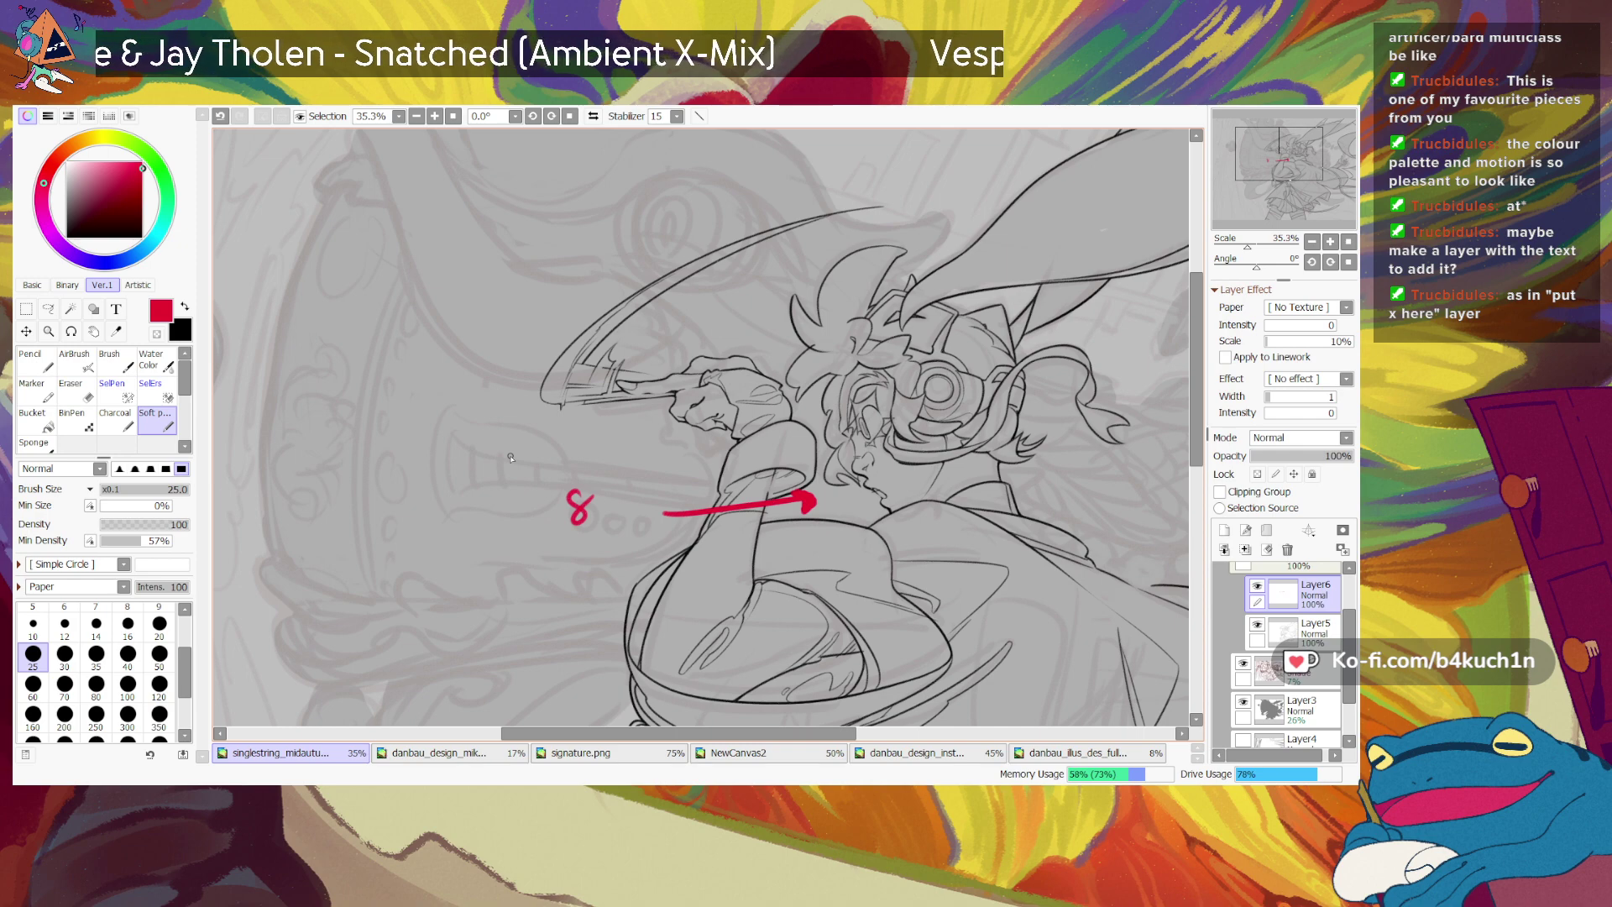
# Step: Undo the misdrawn first letter and handwrite "gills in here" in red beside the arrow
pyautogui.hotkey('ctrl', 'z')
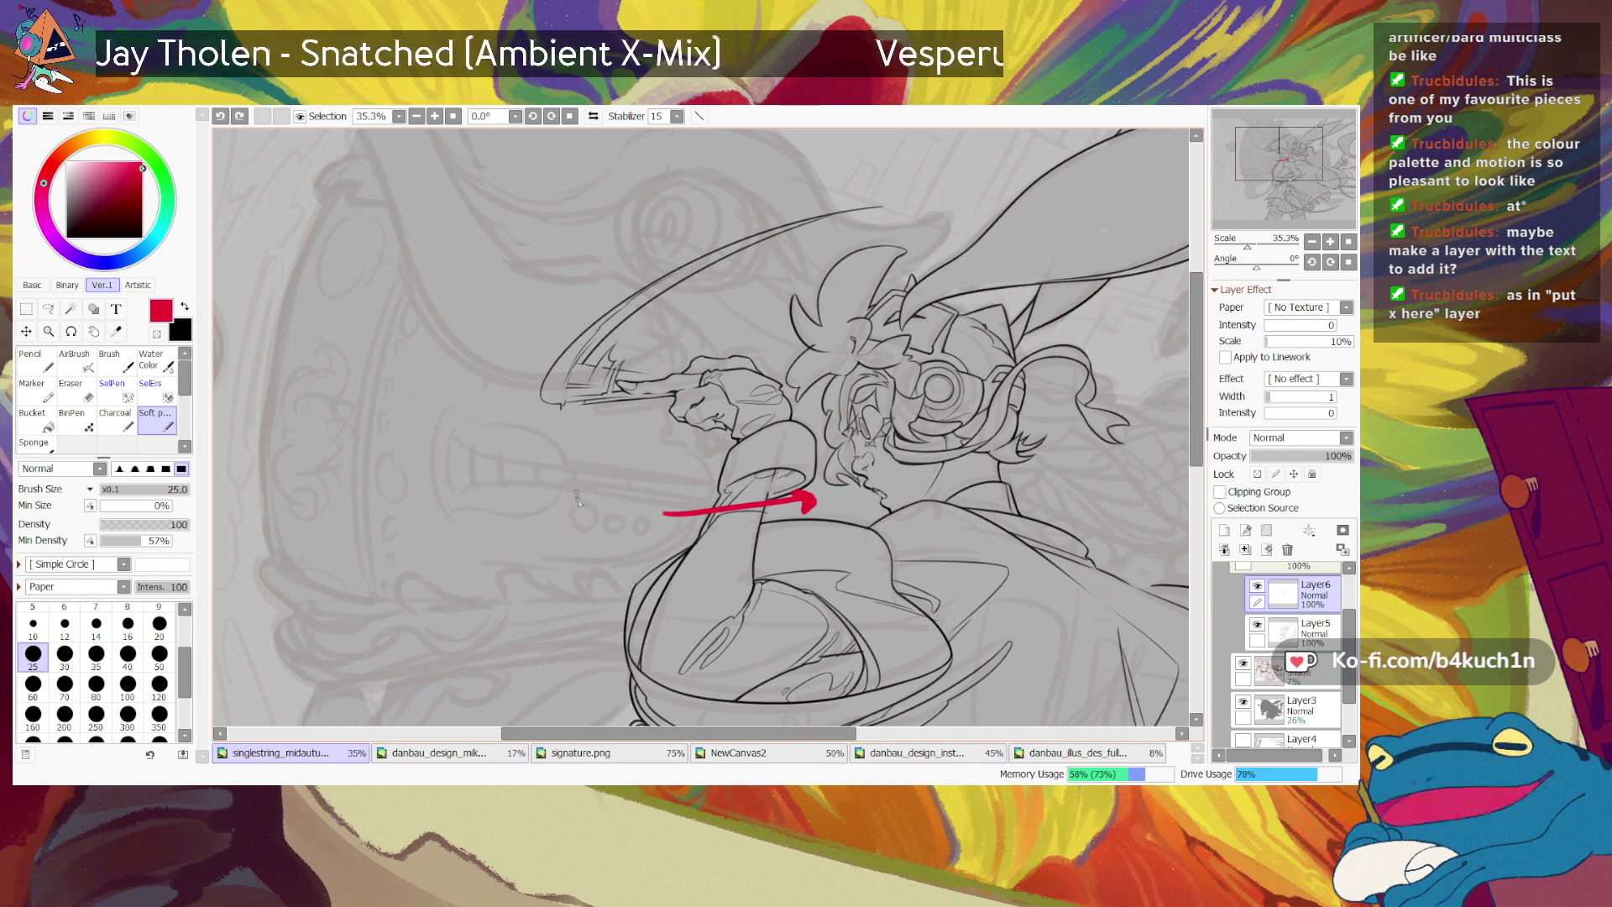
pyautogui.moveTo(579, 525); pyautogui.dragTo(576, 540)
pyautogui.moveTo(587, 496); pyautogui.dragTo(603, 512)
pyautogui.moveTo(614, 471)
pyautogui.mouseDown()
pyautogui.moveTo(625, 497)
pyautogui.moveTo(564, 554)
pyautogui.mouseUp()
pyautogui.moveTo(574, 539)
pyautogui.mouseDown()
pyautogui.moveTo(606, 524)
pyautogui.moveTo(611, 543)
pyautogui.moveTo(668, 546)
pyautogui.mouseUp()
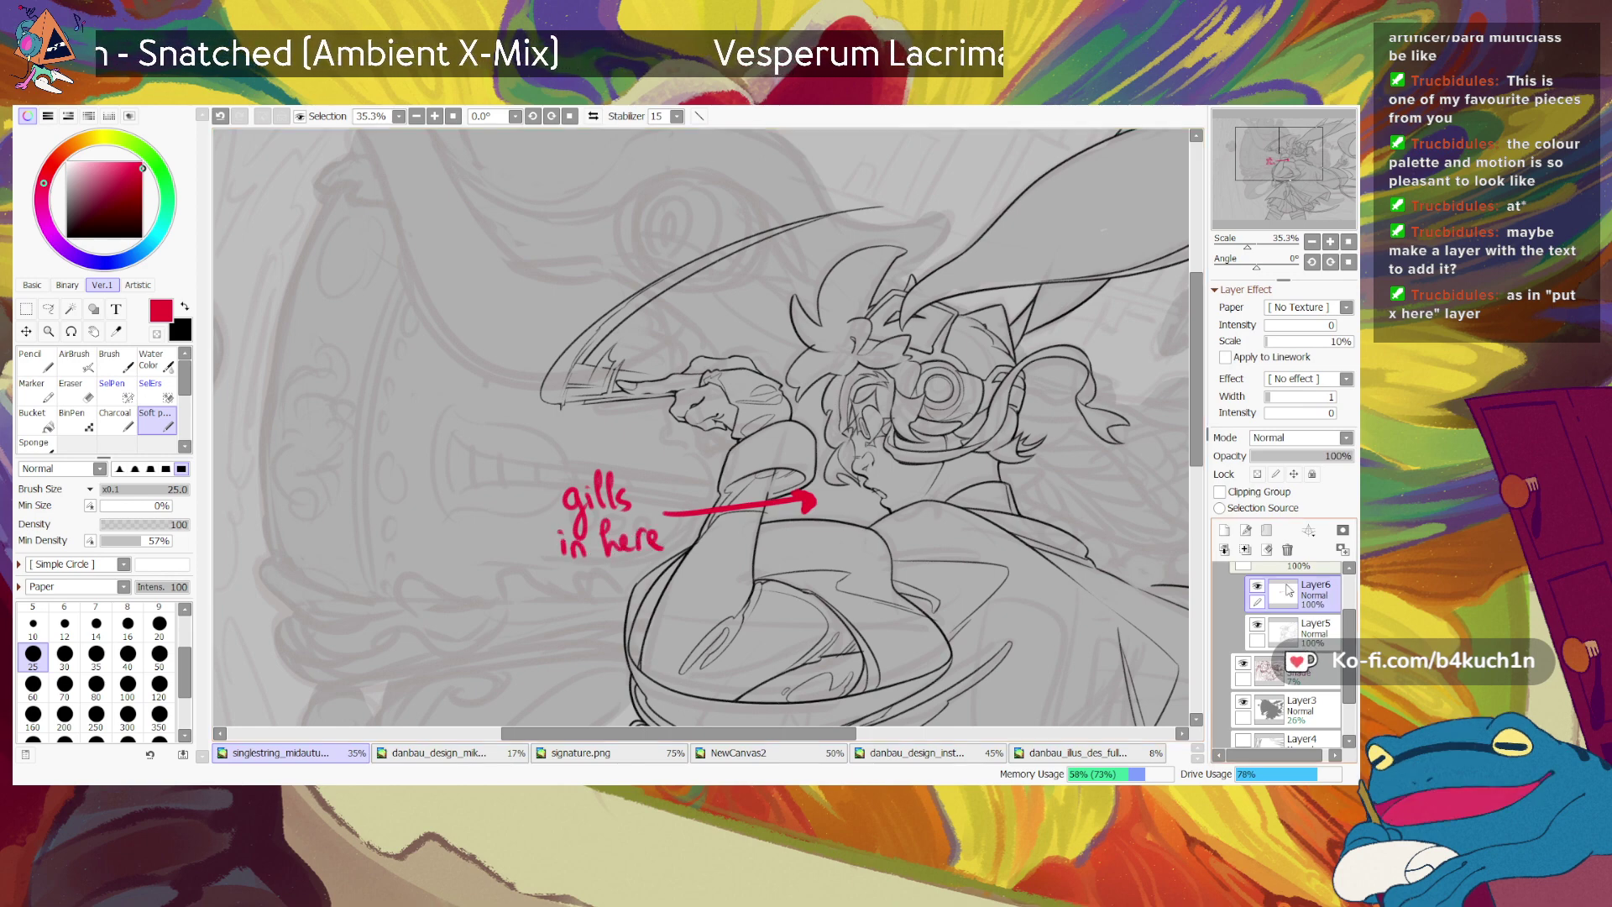
# Step: Fade the gills note layer, add another new layer above it, and set the brush to black at size 12
pyautogui.moveTo(1285, 455); pyautogui.dragTo(1278, 459)
pyautogui.click(1224, 530)
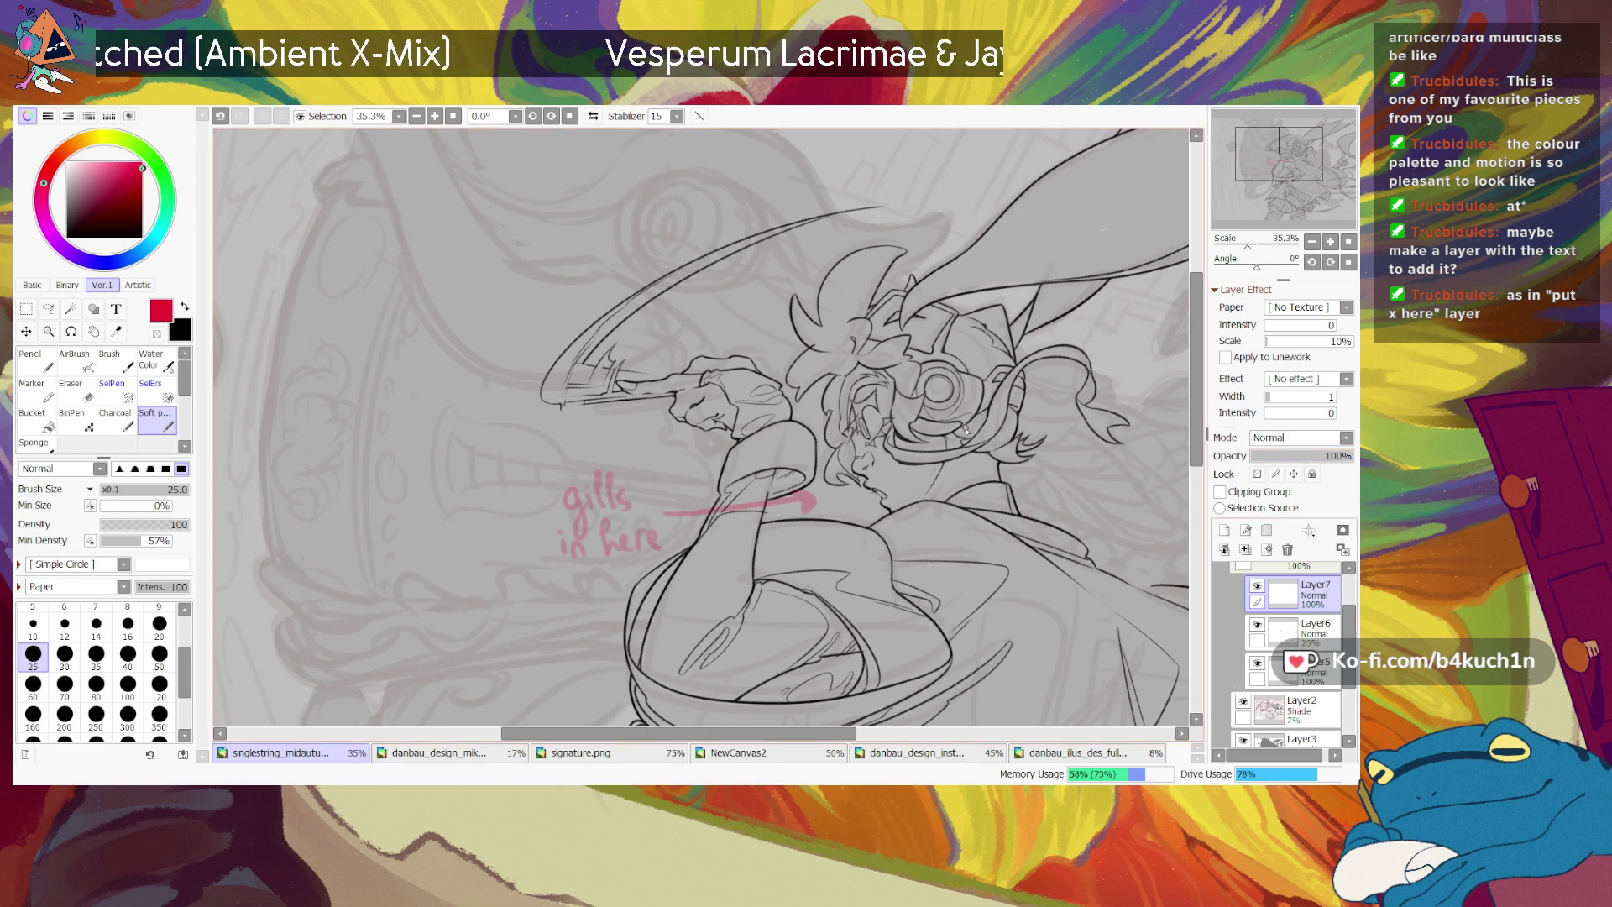
pyautogui.click(185, 307)
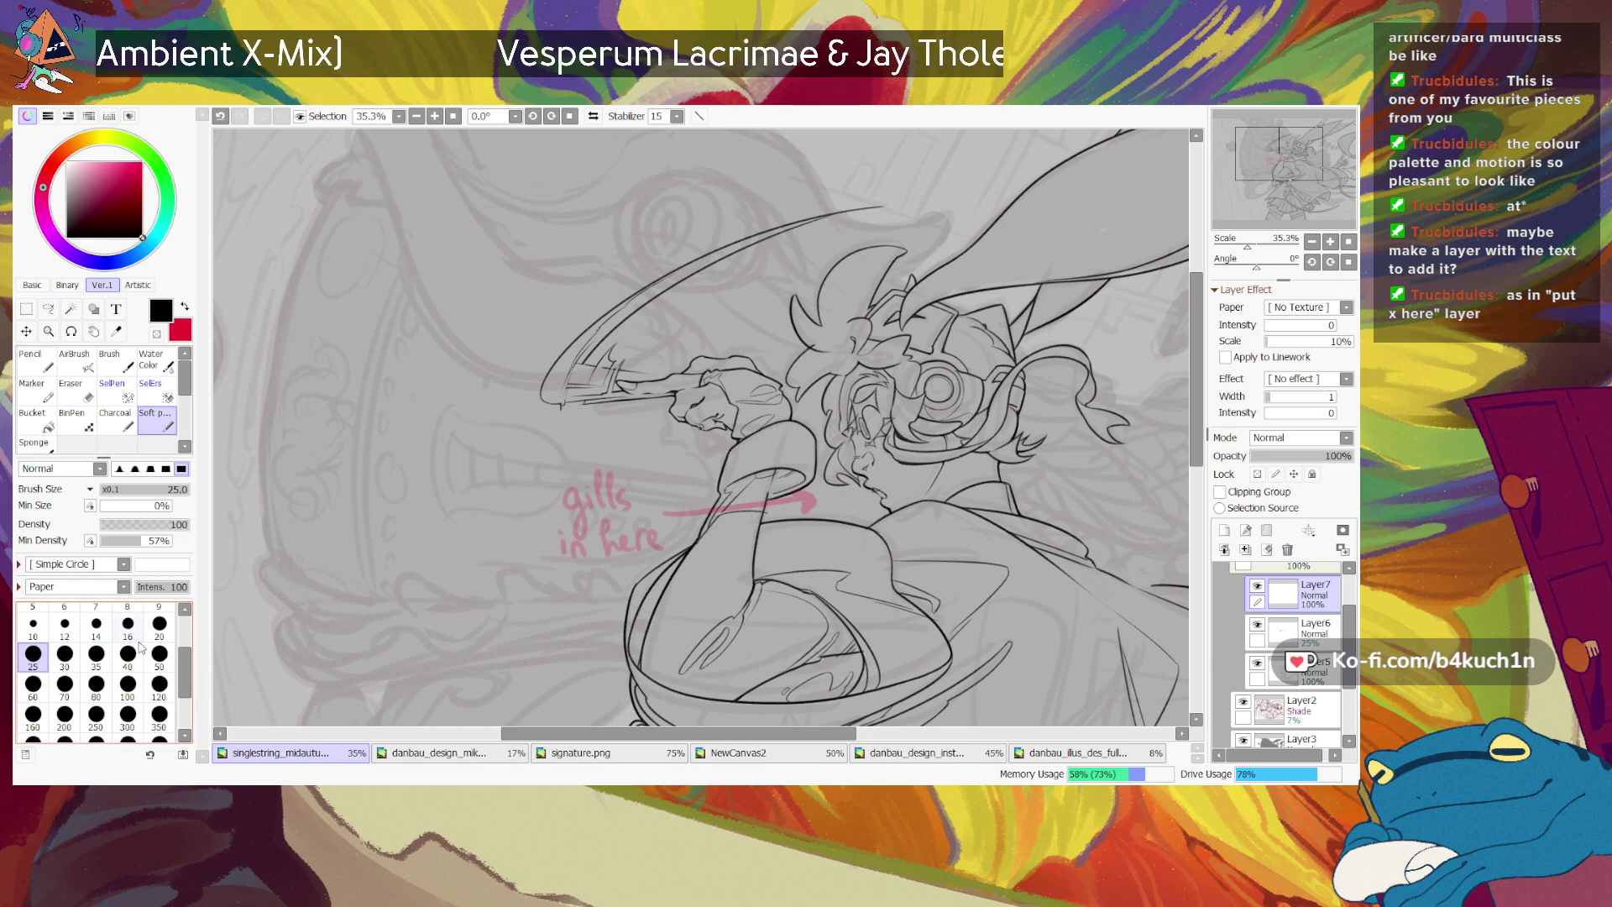
pyautogui.click(64, 625)
# Step: Try to ink the narrow tip at the upper end of the sketched instrument
pyautogui.moveTo(1256, 267); pyautogui.dragTo(1270, 265)
pyautogui.moveTo(1263, 210); pyautogui.dragTo(1243, 195)
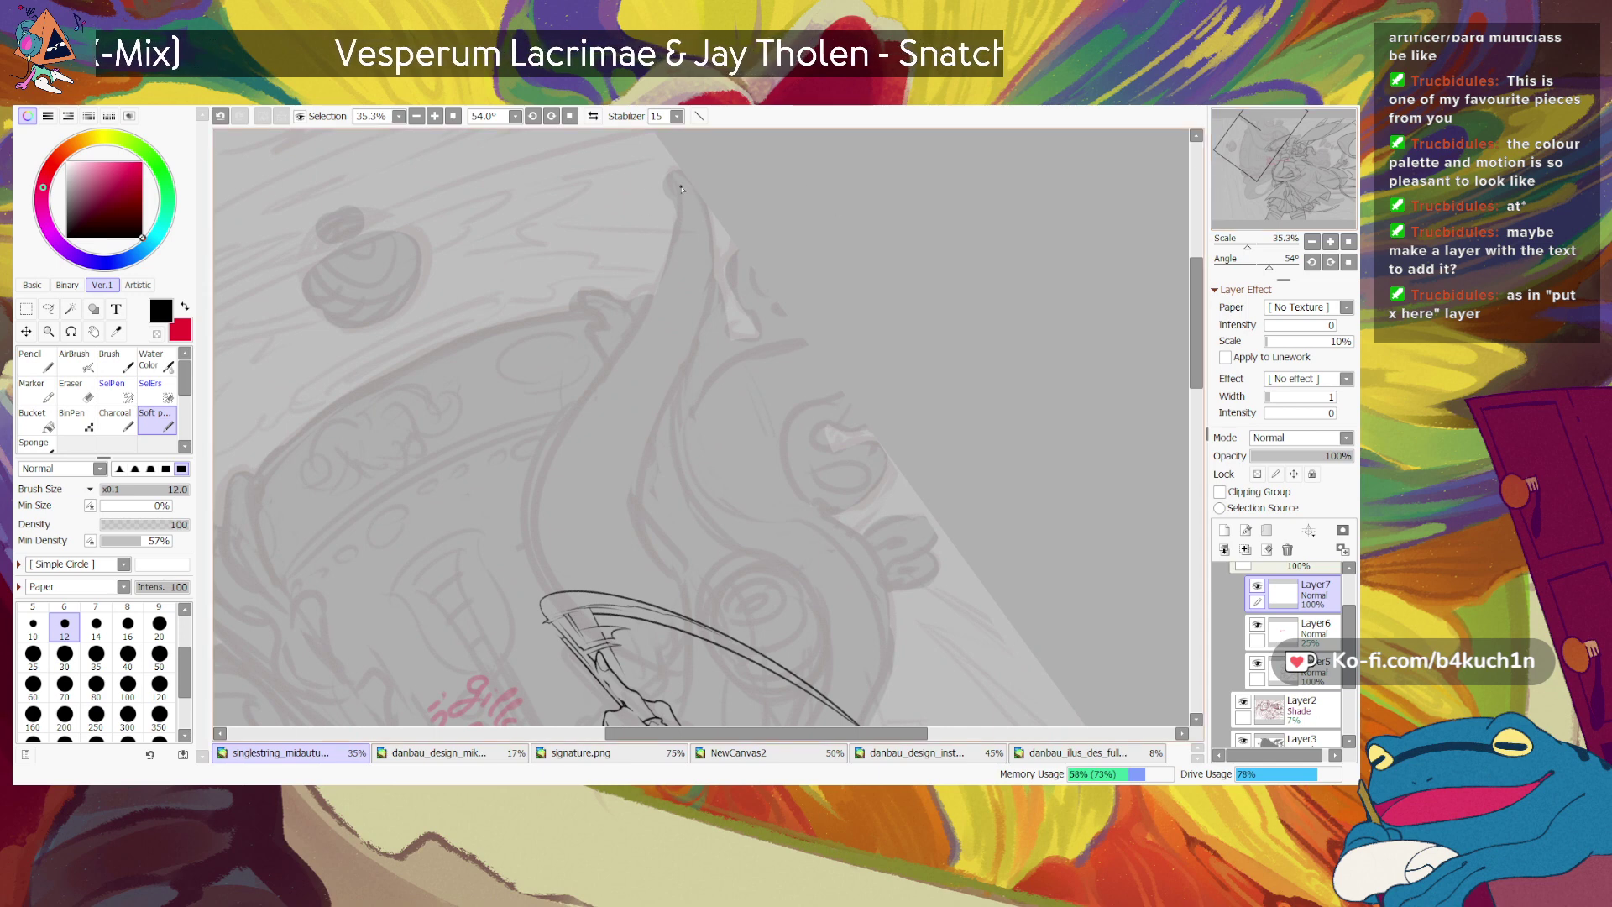
pyautogui.moveTo(672, 171); pyautogui.dragTo(676, 214)
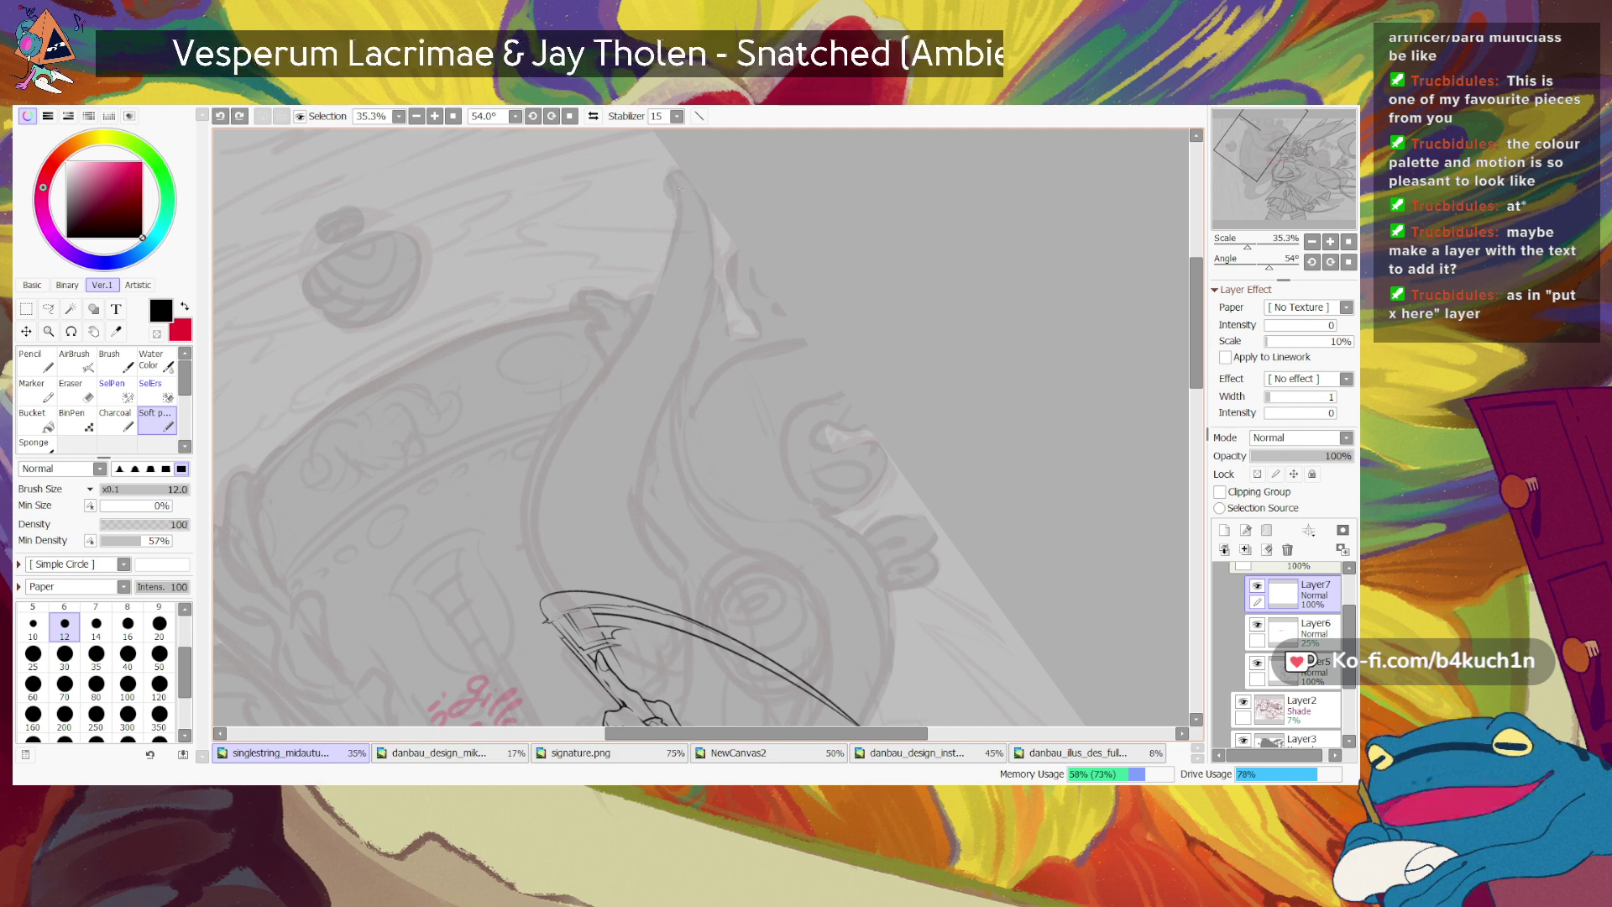
pyautogui.hotkey('ctrl', 'z')
pyautogui.moveTo(671, 178); pyautogui.dragTo(680, 241)
pyautogui.hotkey('ctrl', 'z')
pyautogui.moveTo(673, 178); pyautogui.dragTo(677, 249)
pyautogui.hotkey('ctrl', 'z')
# Step: Ink the small rounded hook at the very end of the instrument's narrow tip, redrawing it until it fits the sketch
pyautogui.moveTo(1266, 265)
pyautogui.mouseDown()
pyautogui.moveTo(1238, 266)
pyautogui.moveTo(1253, 249)
pyautogui.mouseUp()
pyautogui.scroll(-4, 563, 486)
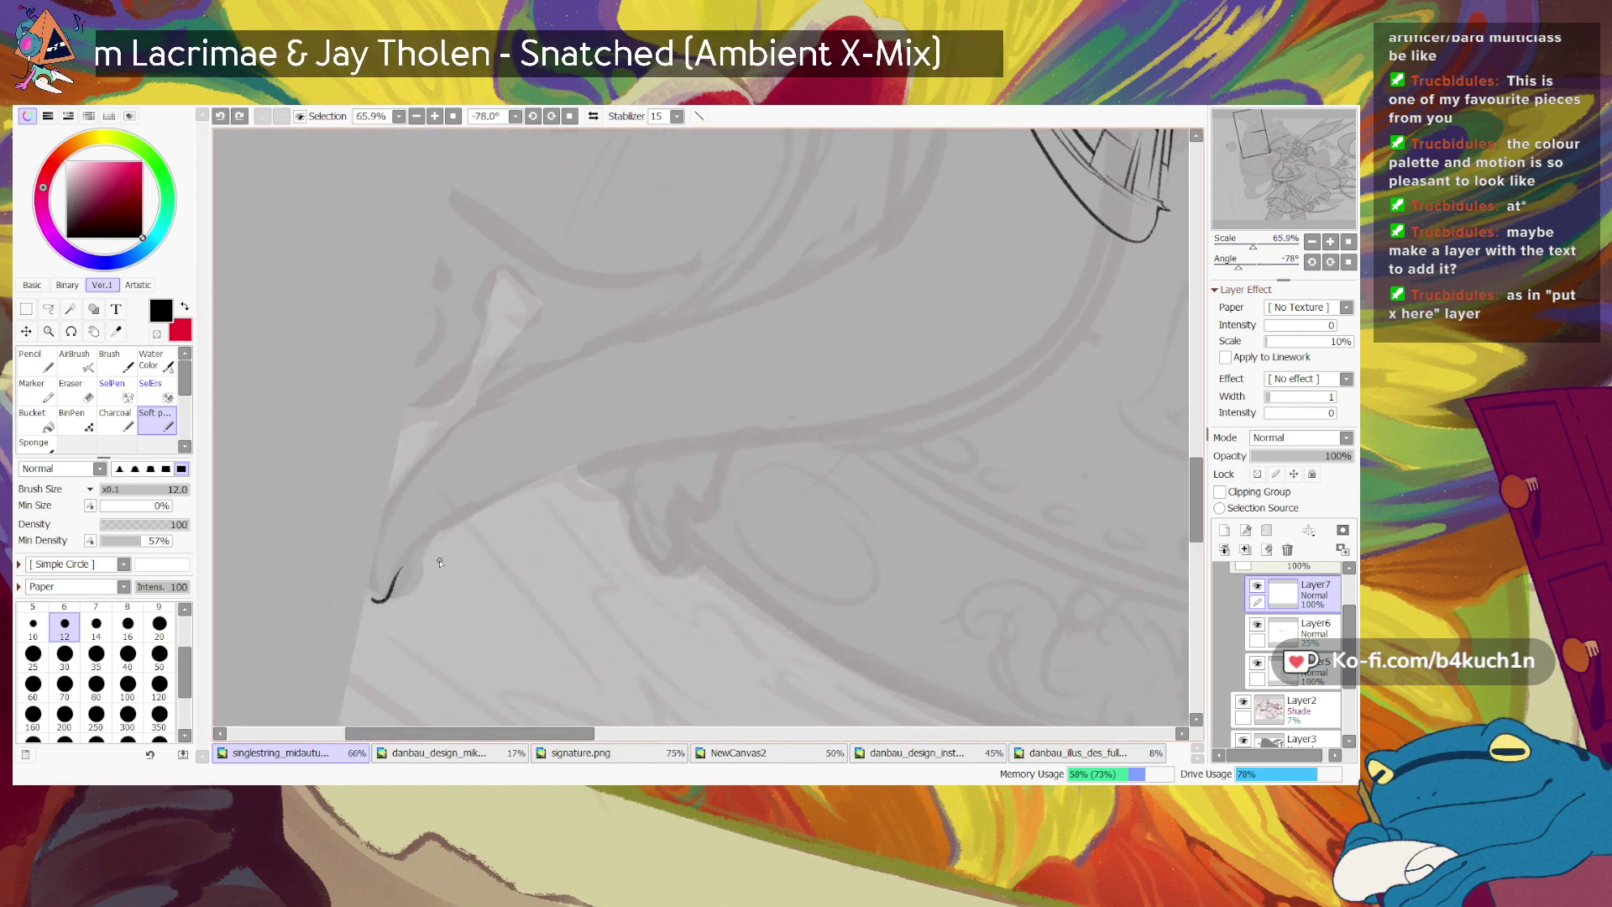
pyautogui.moveTo(403, 564); pyautogui.dragTo(592, 464)
pyautogui.hotkey('ctrl', 'z')
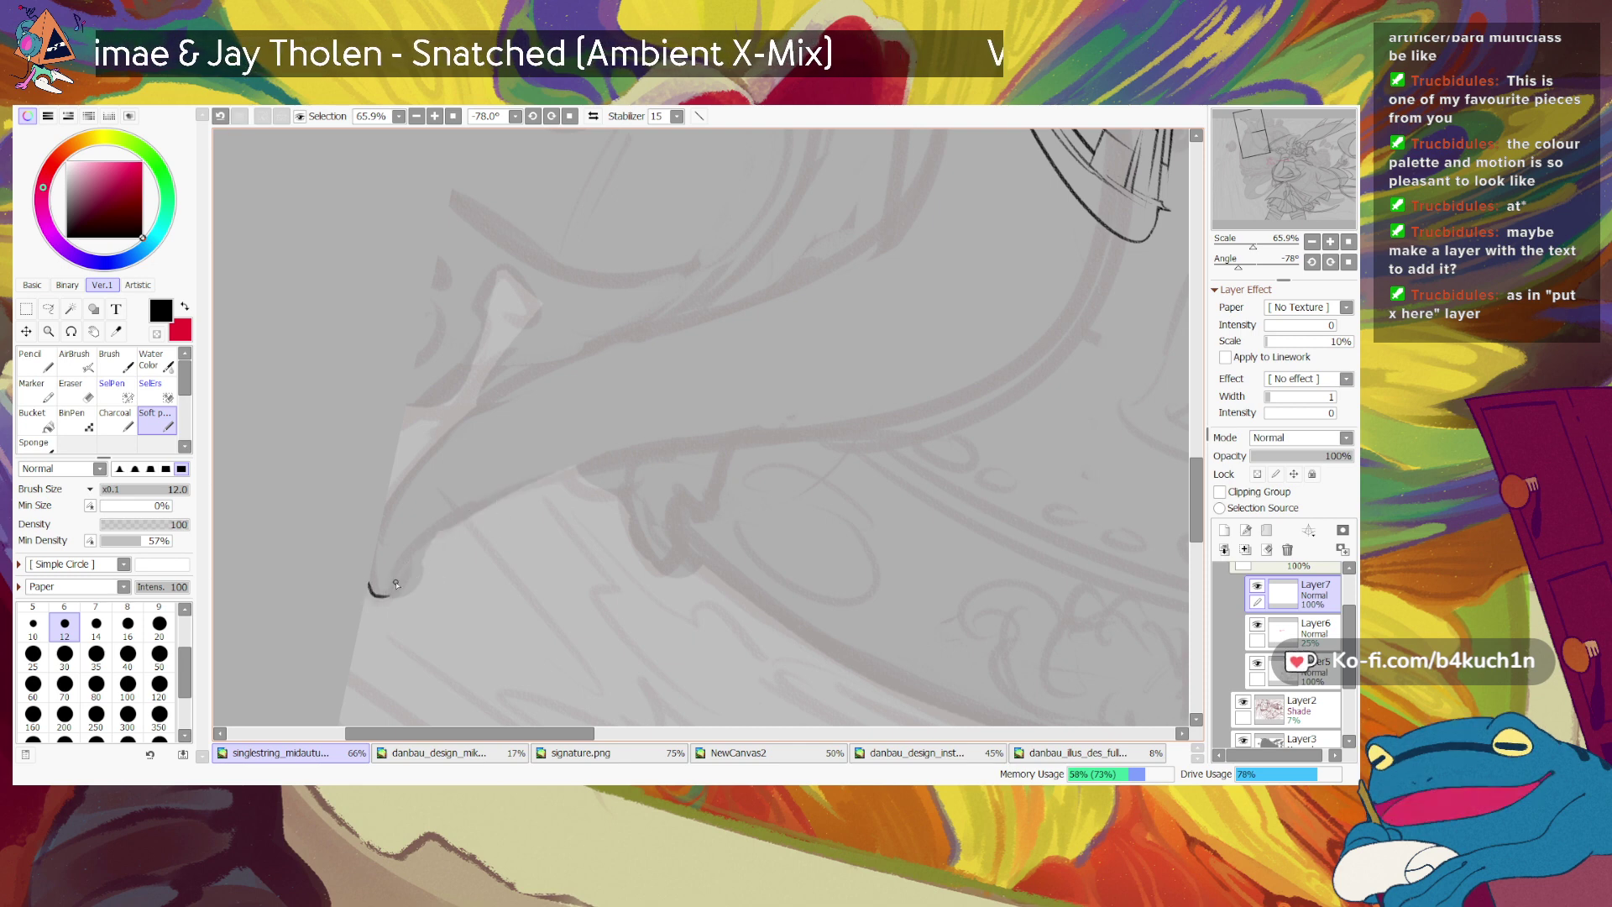
pyautogui.hotkey('ctrl', 'z')
pyautogui.moveTo(378, 605); pyautogui.dragTo(381, 609)
pyautogui.hotkey('ctrl', 'z')
pyautogui.moveTo(379, 538); pyautogui.dragTo(378, 601)
pyautogui.hotkey('ctrl', 'z')
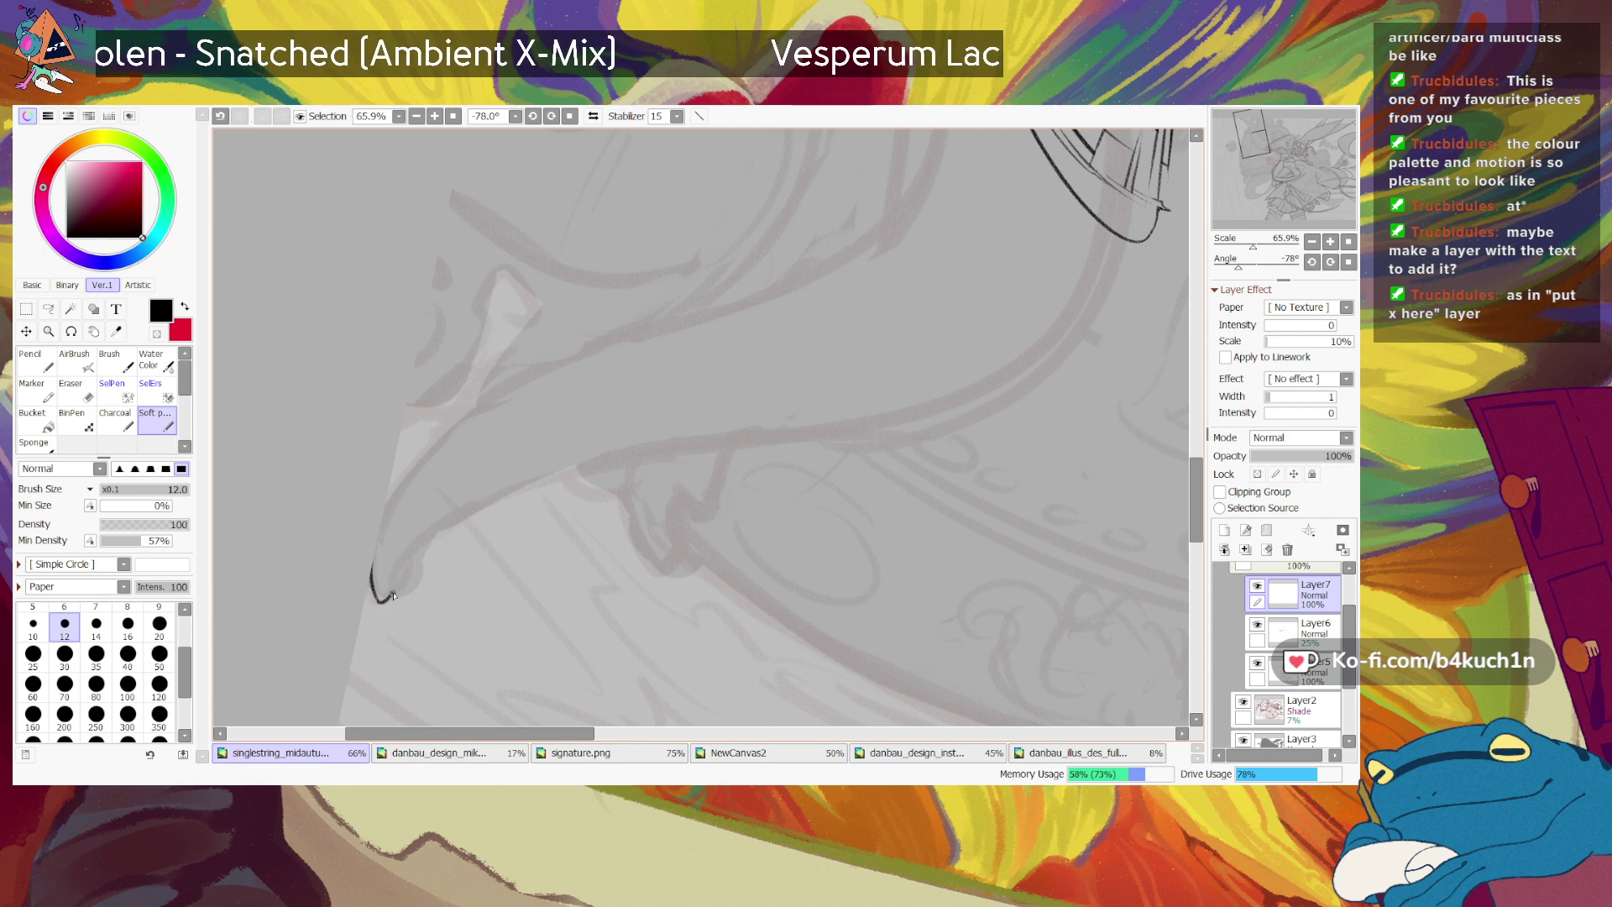
# Step: Ink the instrument's outer edge as a smooth curve running from the tip to the start of the scroll ornament
pyautogui.moveTo(393, 596); pyautogui.dragTo(407, 552)
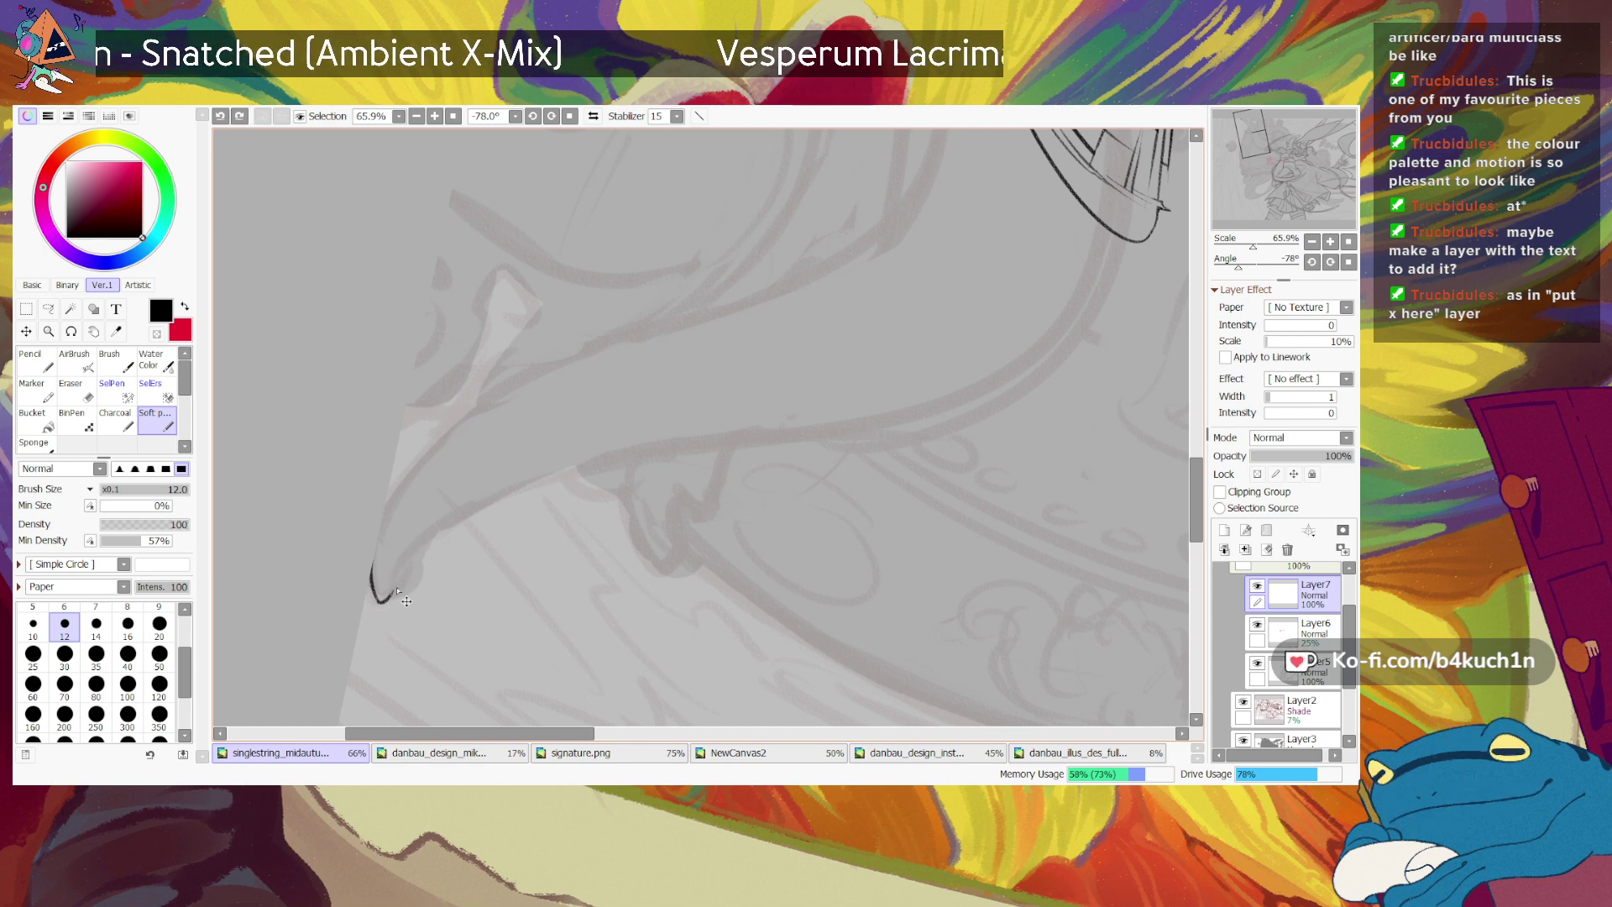
pyautogui.moveTo(391, 594)
pyautogui.mouseDown()
pyautogui.moveTo(403, 556)
pyautogui.moveTo(529, 480)
pyautogui.mouseUp()
pyautogui.hotkey('ctrl', 'z')
pyautogui.moveTo(385, 596); pyautogui.dragTo(523, 479)
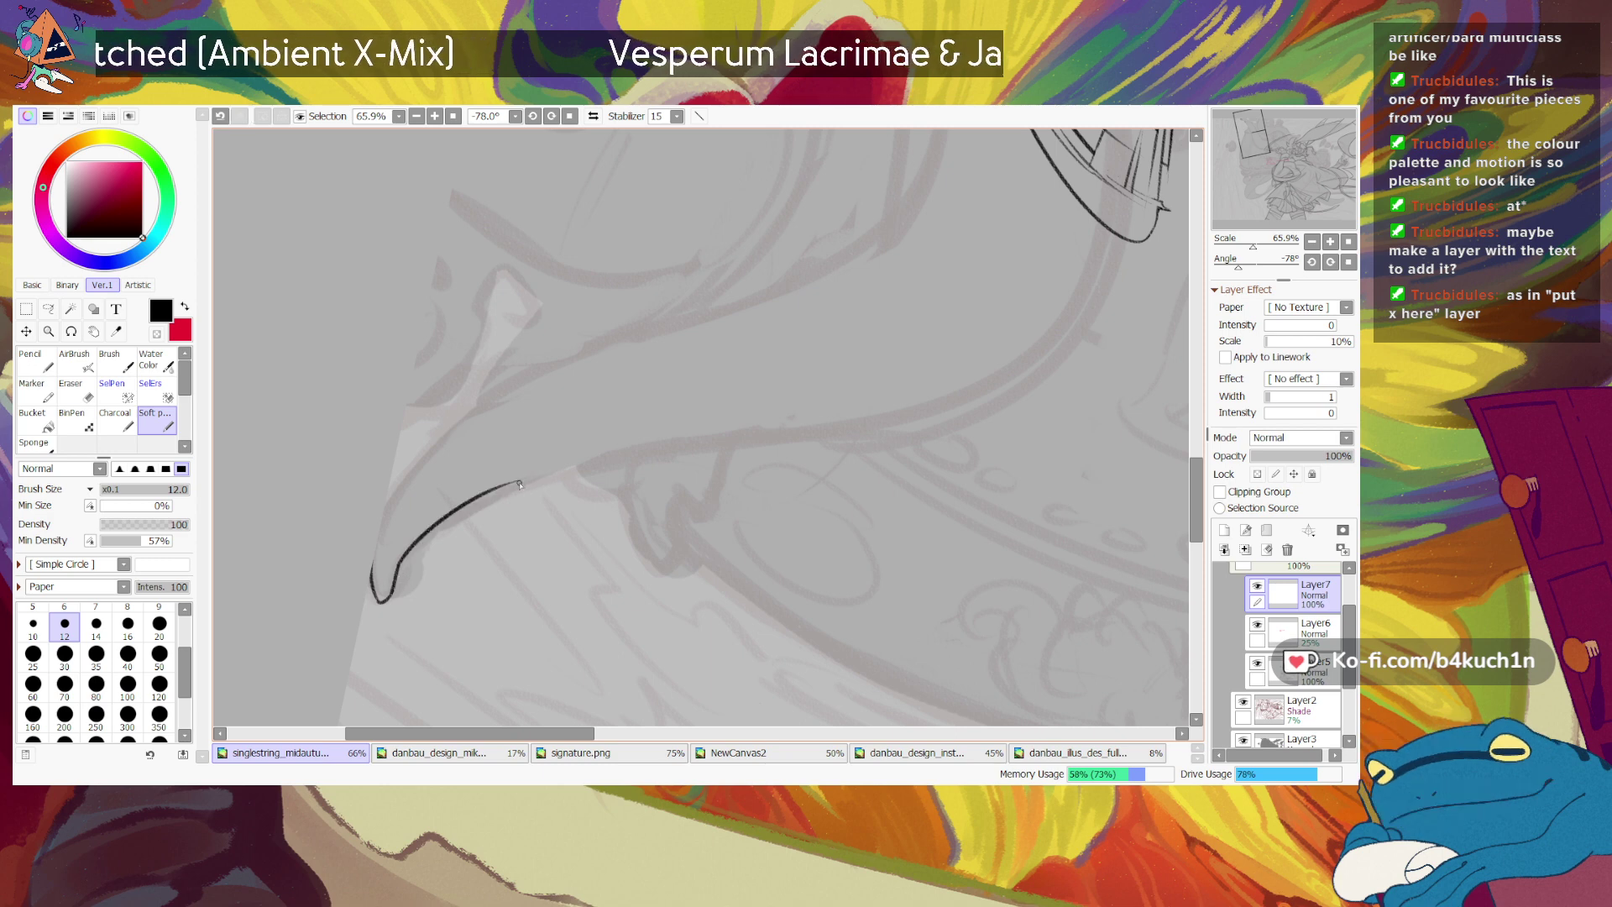
pyautogui.hotkey('ctrl', 'z')
pyautogui.moveTo(384, 596); pyautogui.dragTo(603, 455)
pyautogui.hotkey('ctrl', 'z')
pyautogui.moveTo(385, 596); pyautogui.dragTo(537, 476)
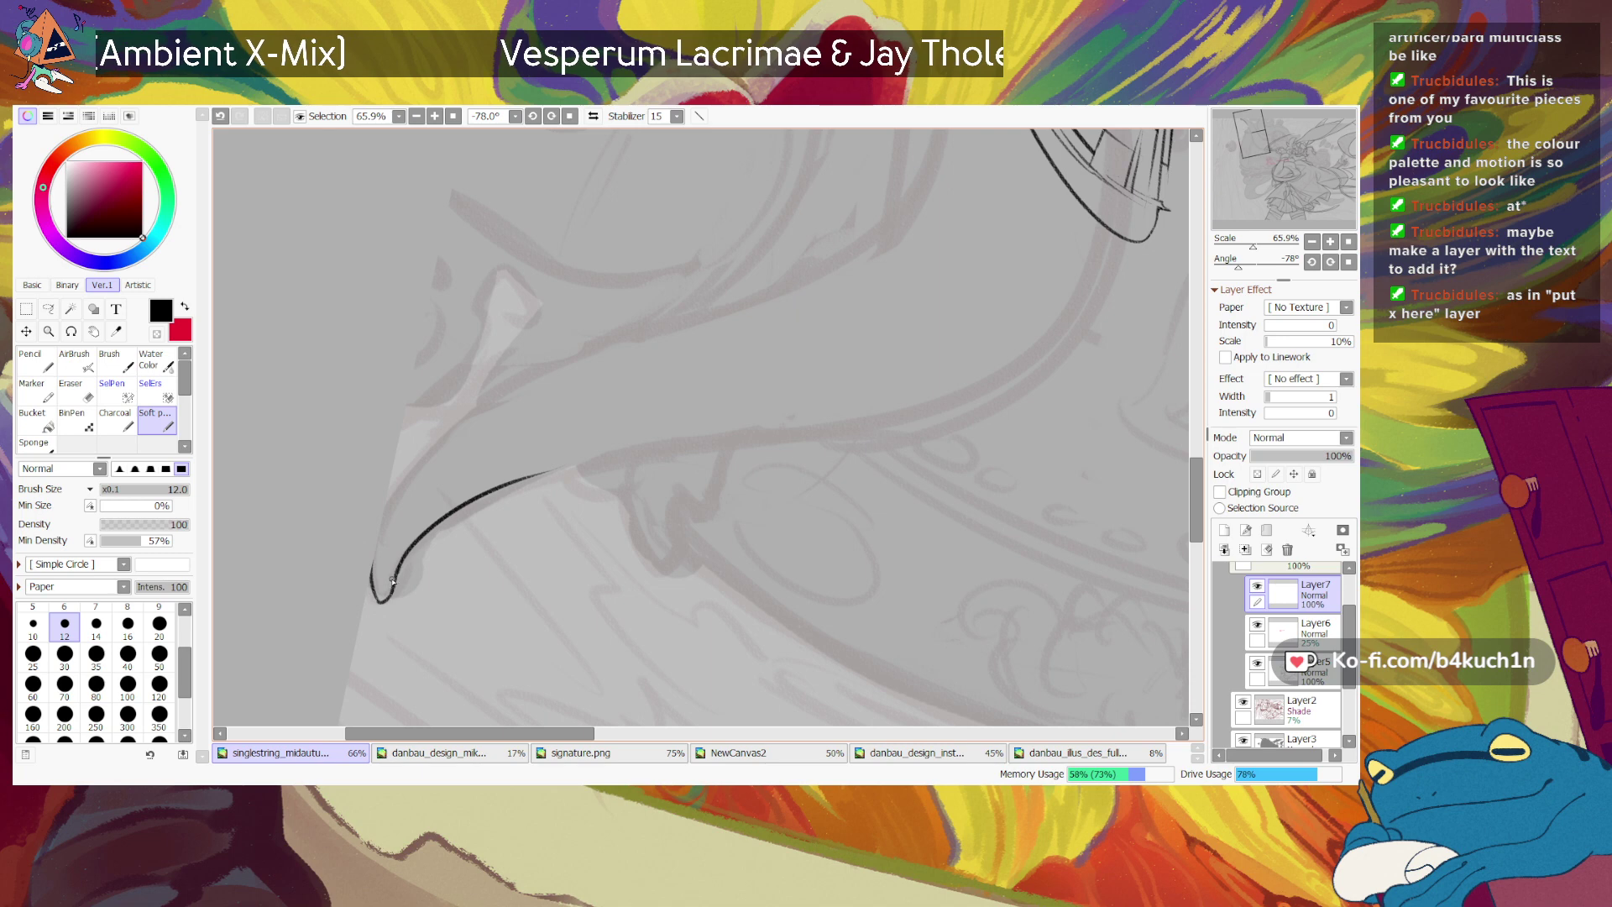
# Step: Touch up the line weight around the inked tip with short strokes
pyautogui.hotkey('ctrl', 'z')
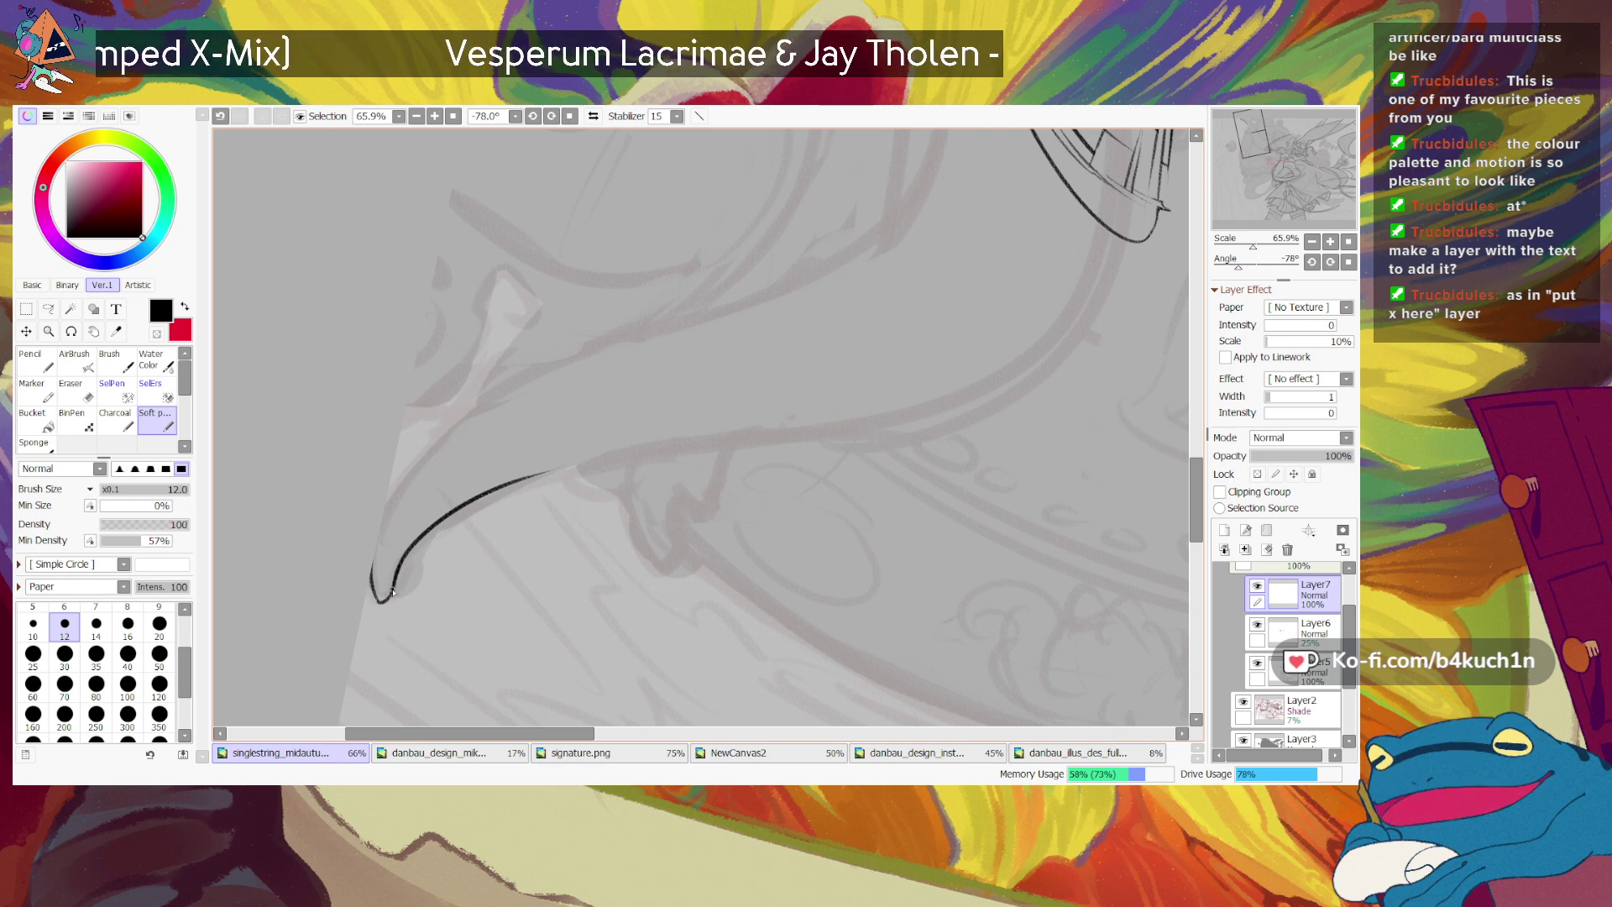
pyautogui.hotkey('ctrl', 'z')
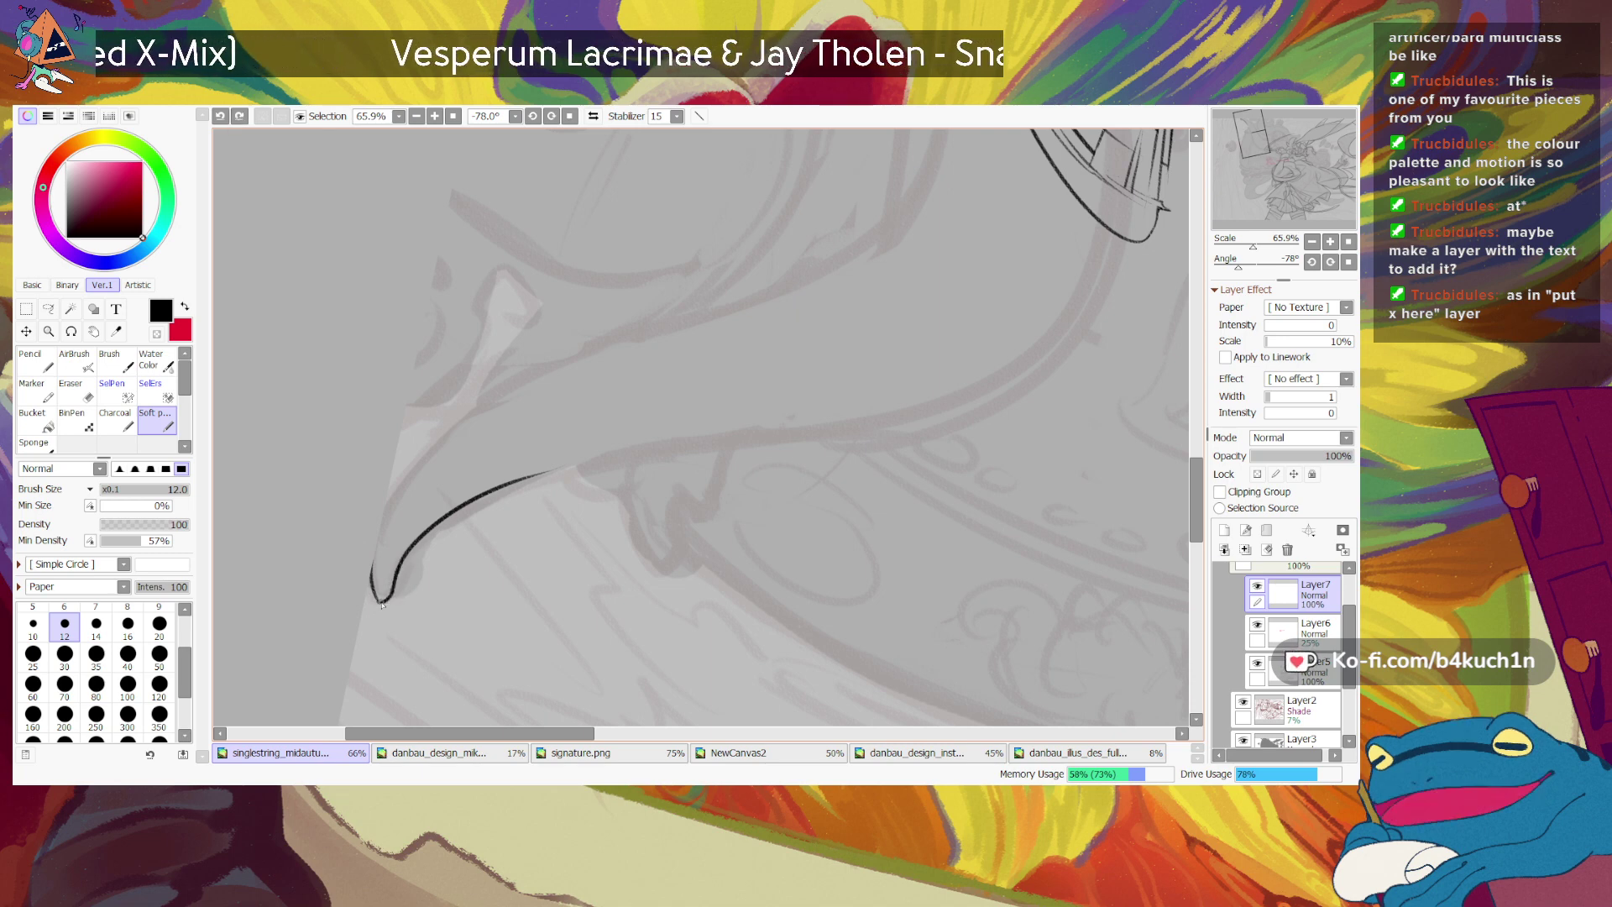
pyautogui.click(380, 606)
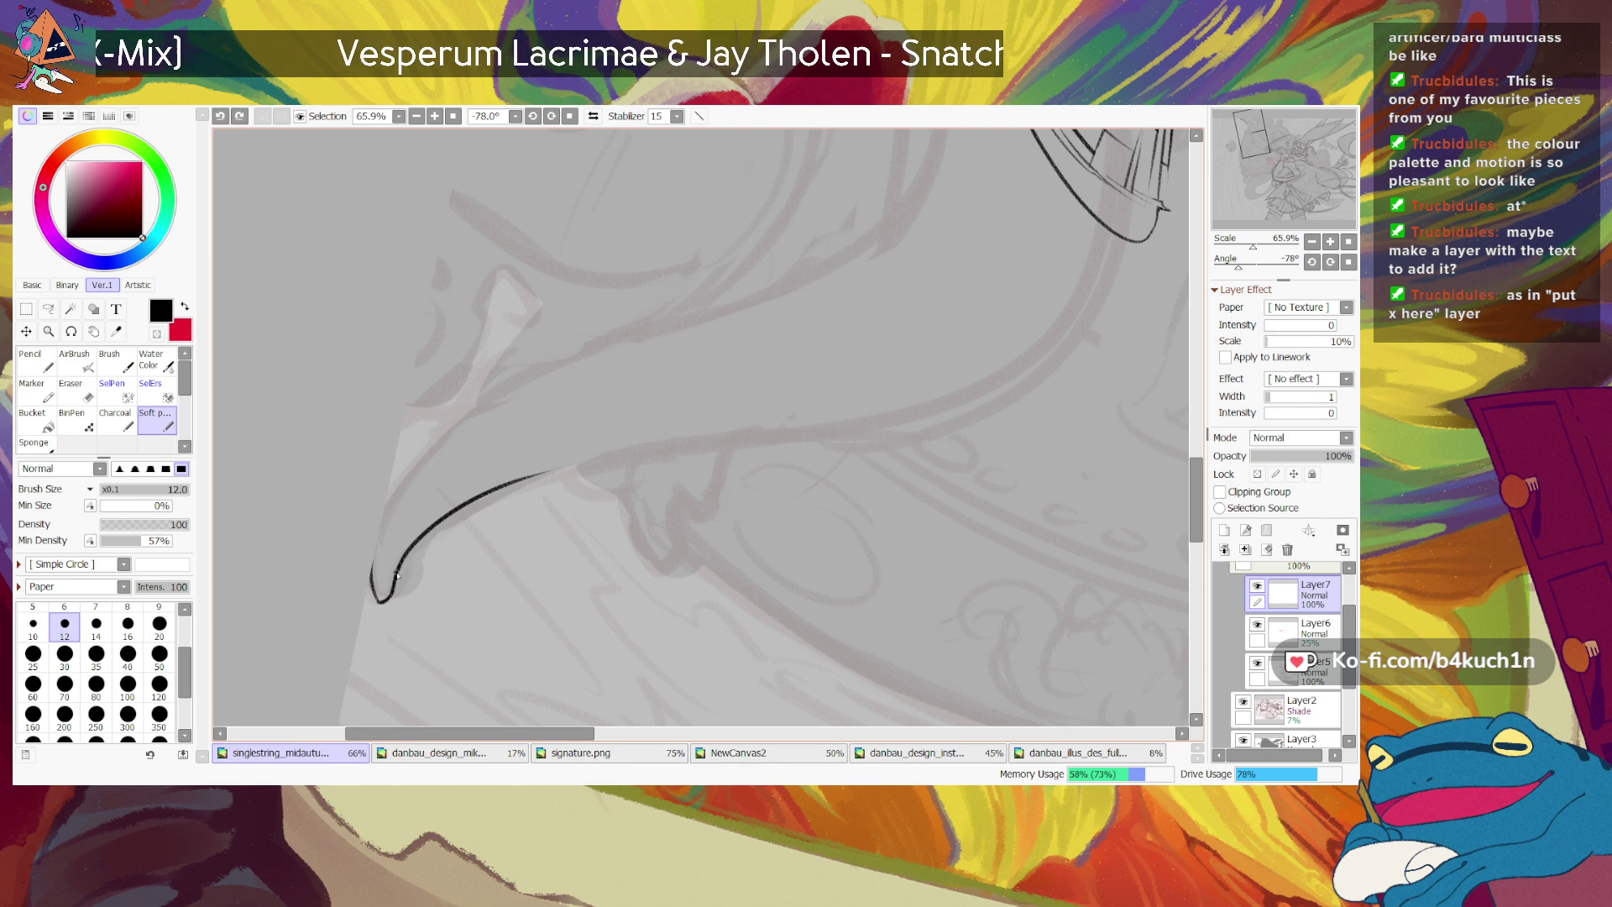
pyautogui.hotkey('ctrl', 'z')
pyautogui.moveTo(398, 571); pyautogui.dragTo(393, 592)
pyautogui.click(384, 601)
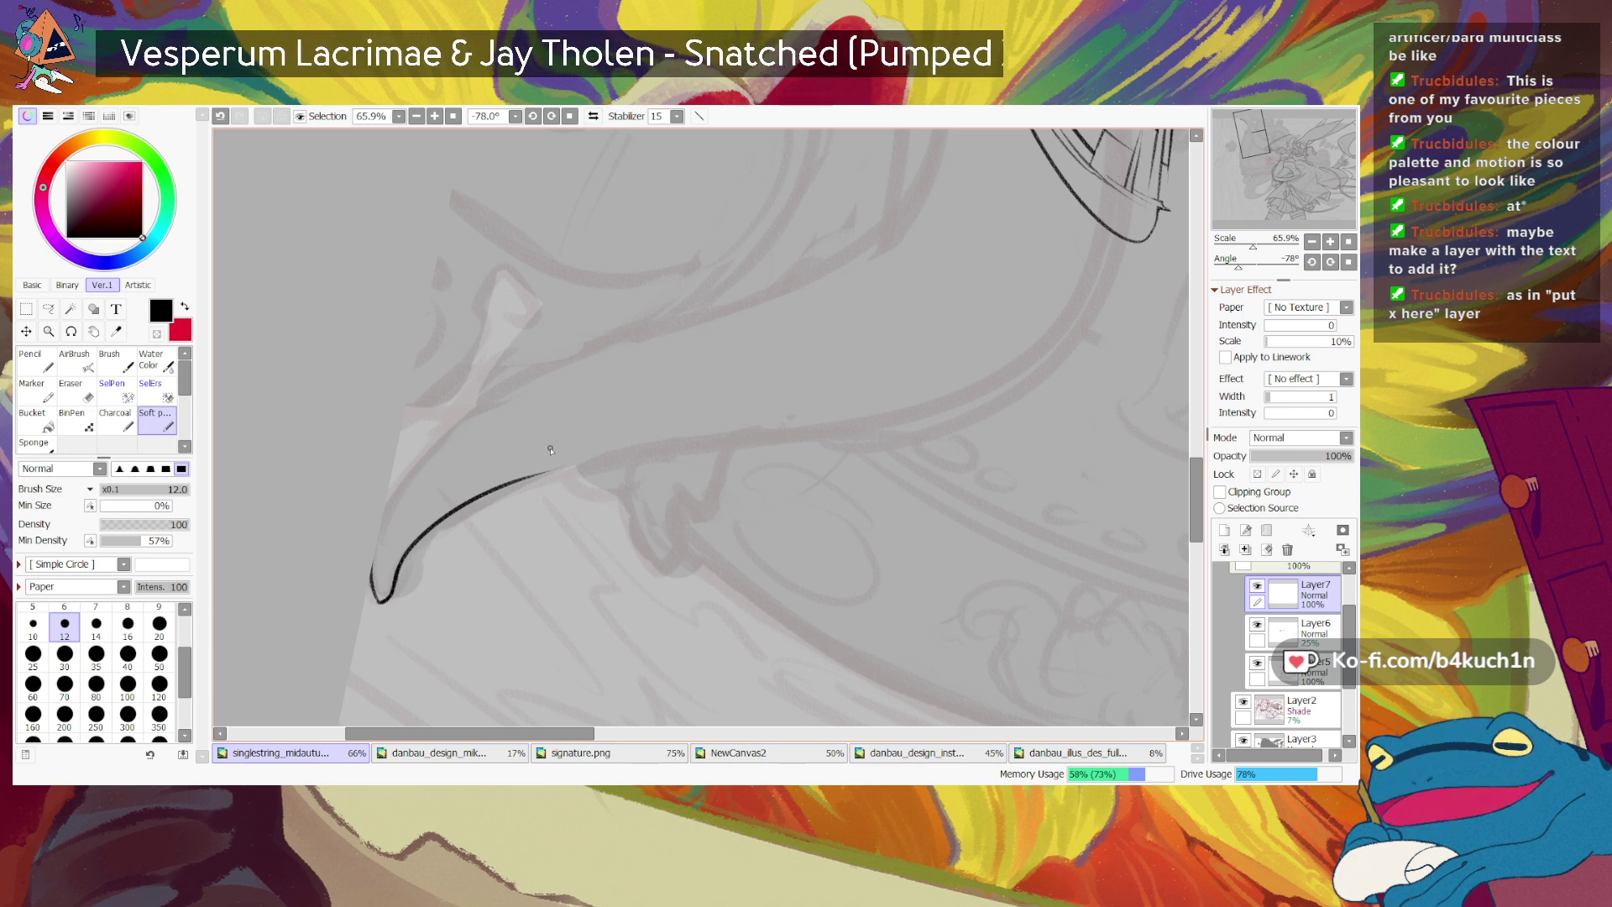
# Step: Extend the outer edge line past the scroll ornament and thicken the join between the two strokes
pyautogui.moveTo(545, 468); pyautogui.dragTo(810, 430)
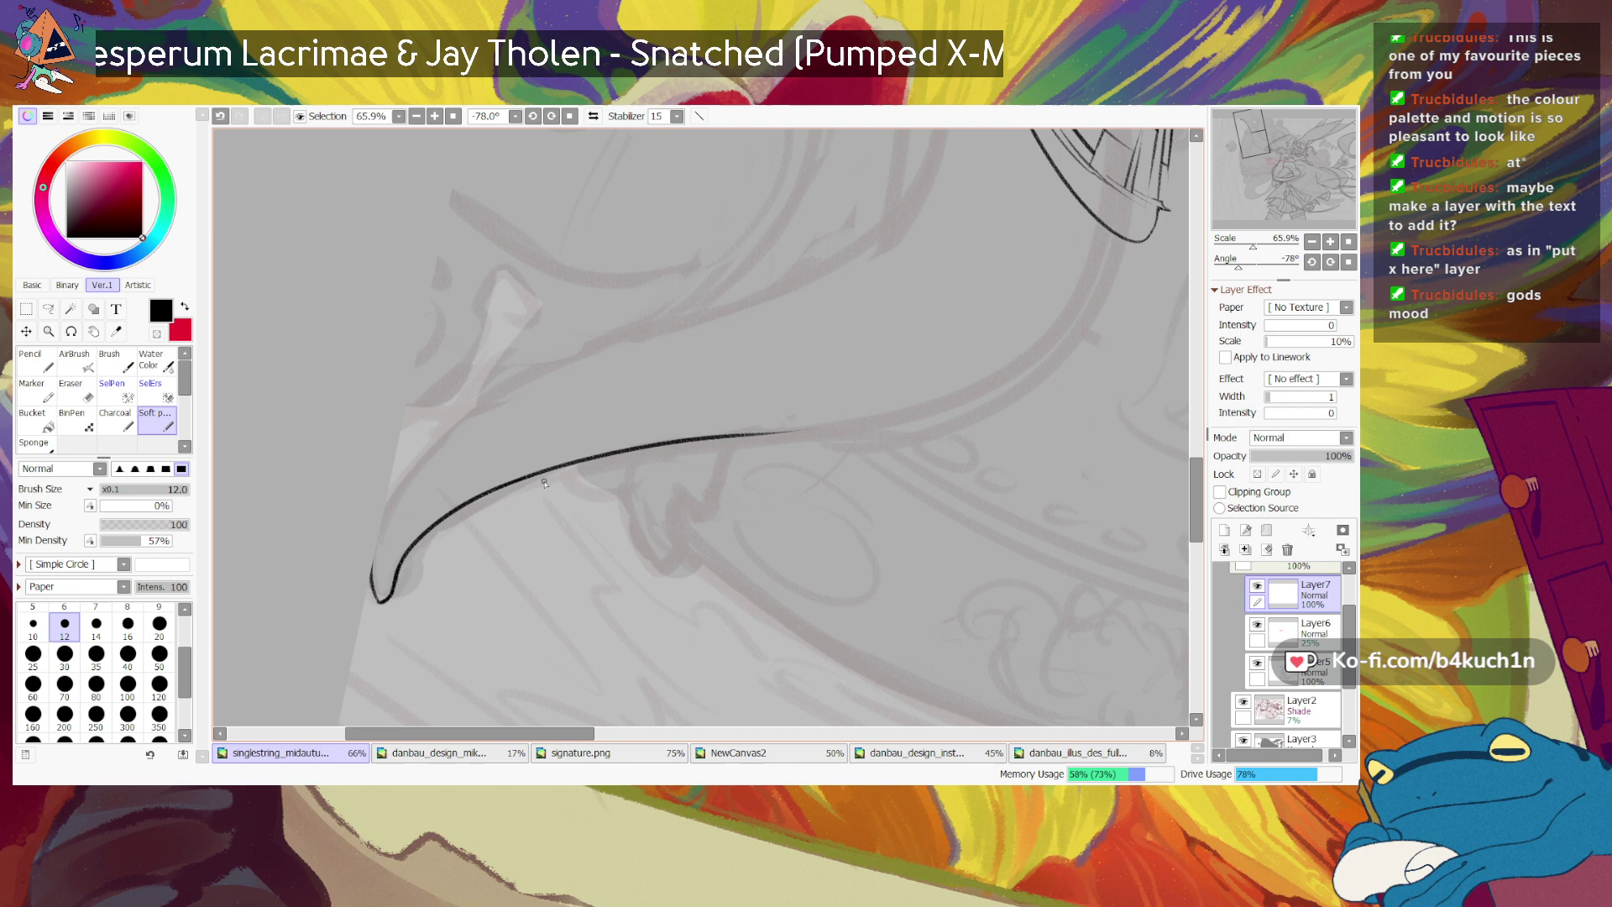
pyautogui.moveTo(535, 476); pyautogui.dragTo(636, 447)
pyautogui.hotkey('ctrl', 'z')
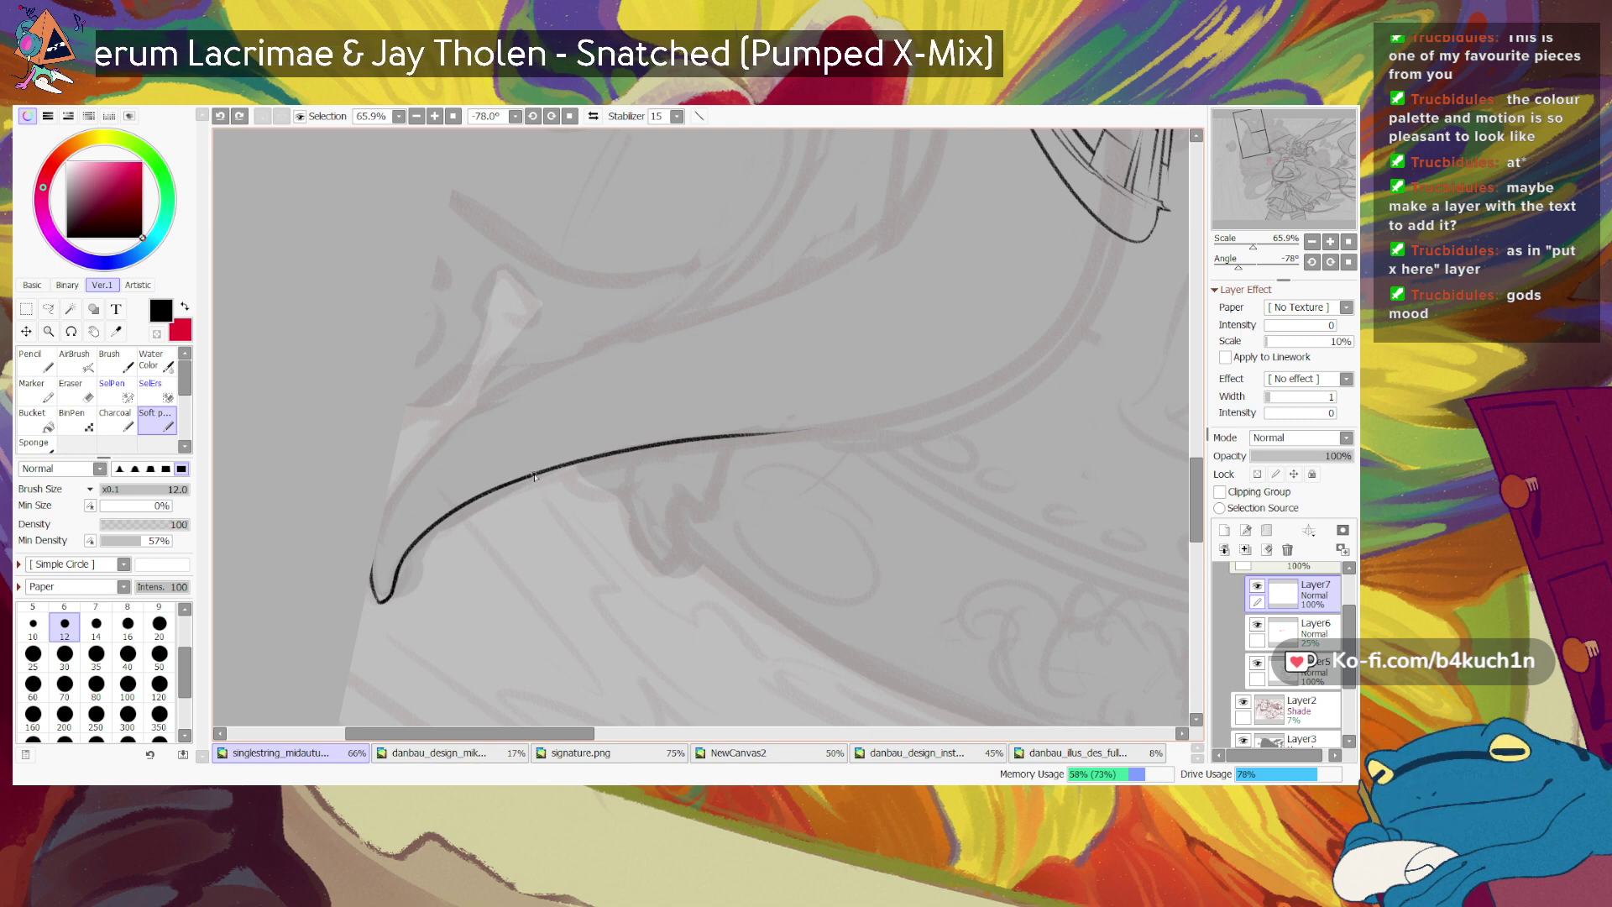
pyautogui.moveTo(529, 476); pyautogui.dragTo(624, 451)
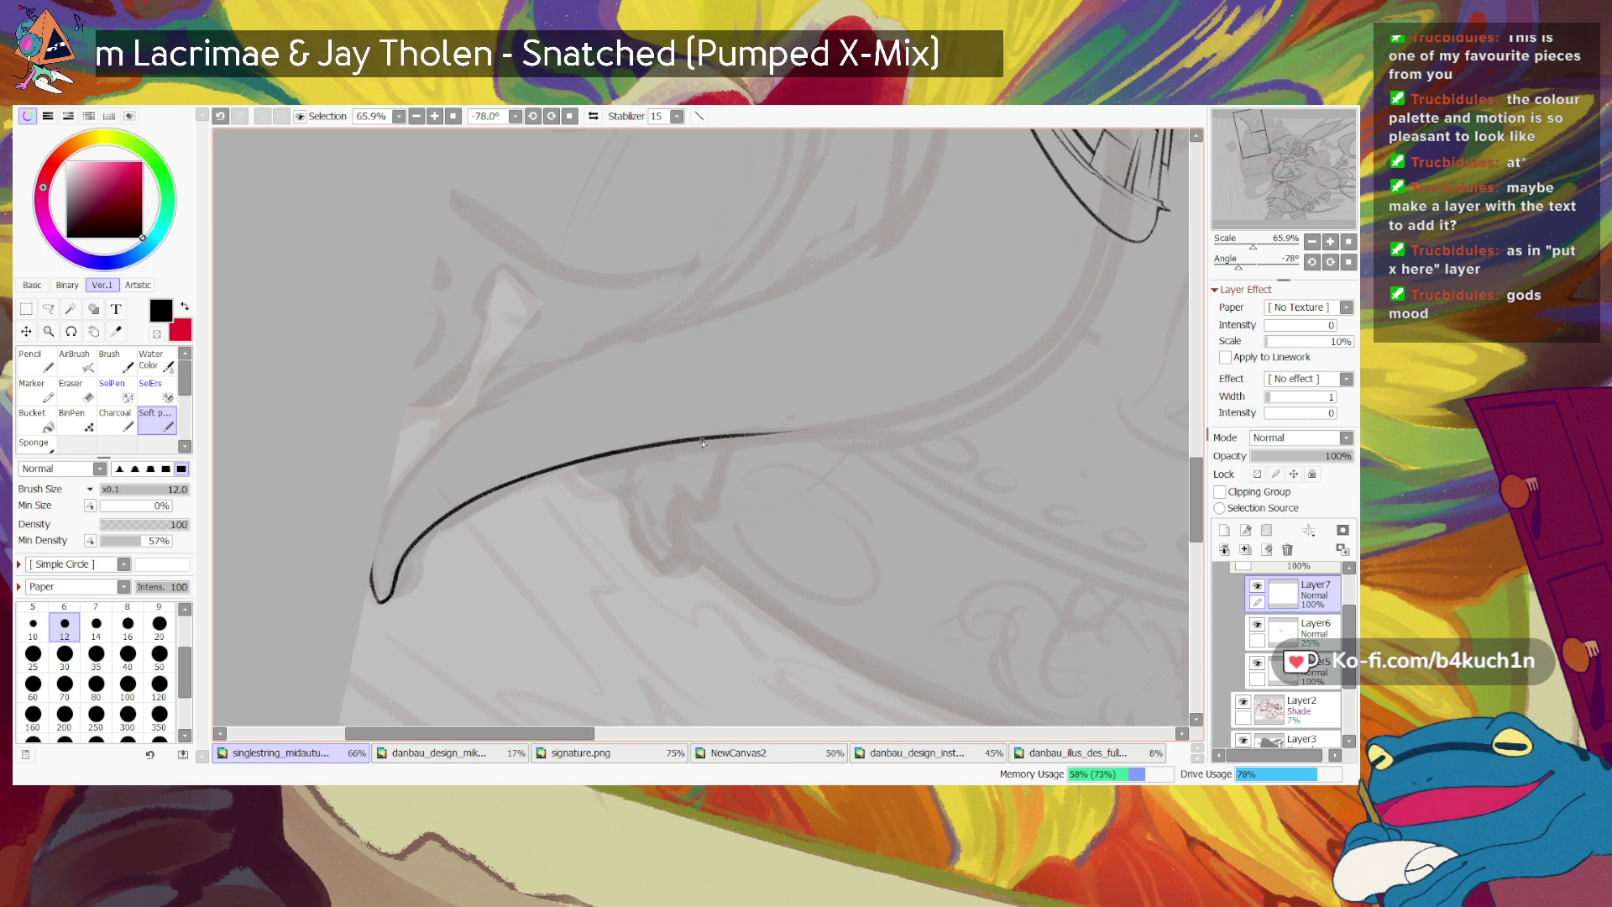
# Step: Continue the instrument's outer edge line from beside the scroll ornament to the start of the wide bend, redrawing it until it flows smoothly
pyautogui.moveTo(1236, 268)
pyautogui.mouseDown()
pyautogui.moveTo(1267, 268)
pyautogui.moveTo(1198, 303)
pyautogui.moveTo(1235, 270)
pyautogui.mouseUp()
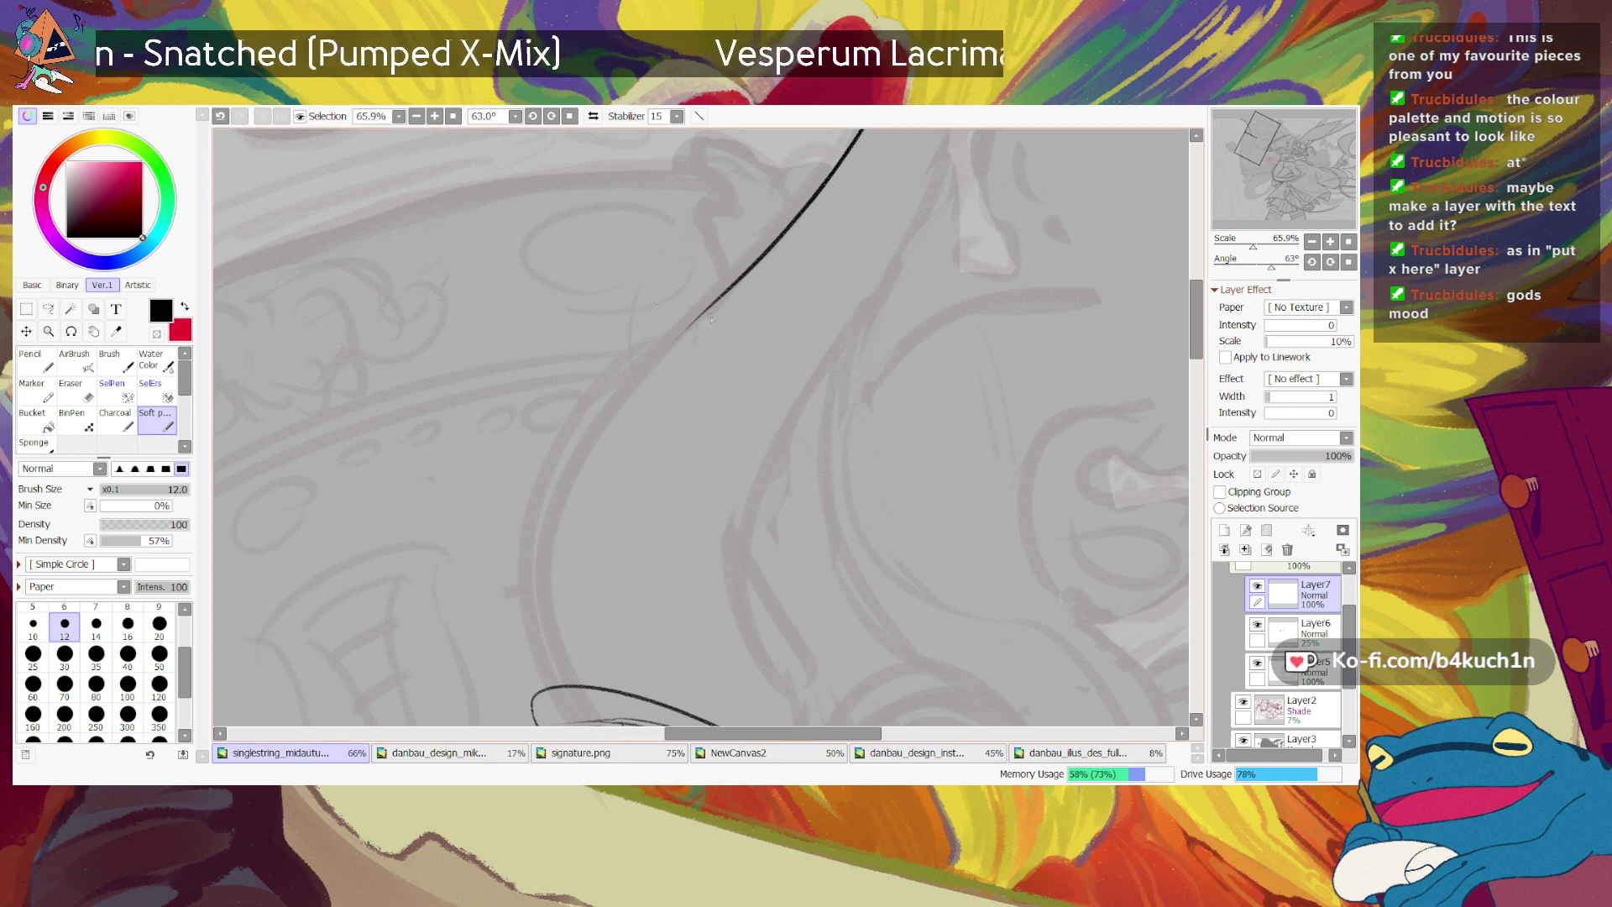
pyautogui.moveTo(712, 306); pyautogui.dragTo(584, 466)
pyautogui.moveTo(718, 304); pyautogui.dragTo(574, 480)
pyautogui.hotkey('ctrl', 'z')
pyautogui.press('c')
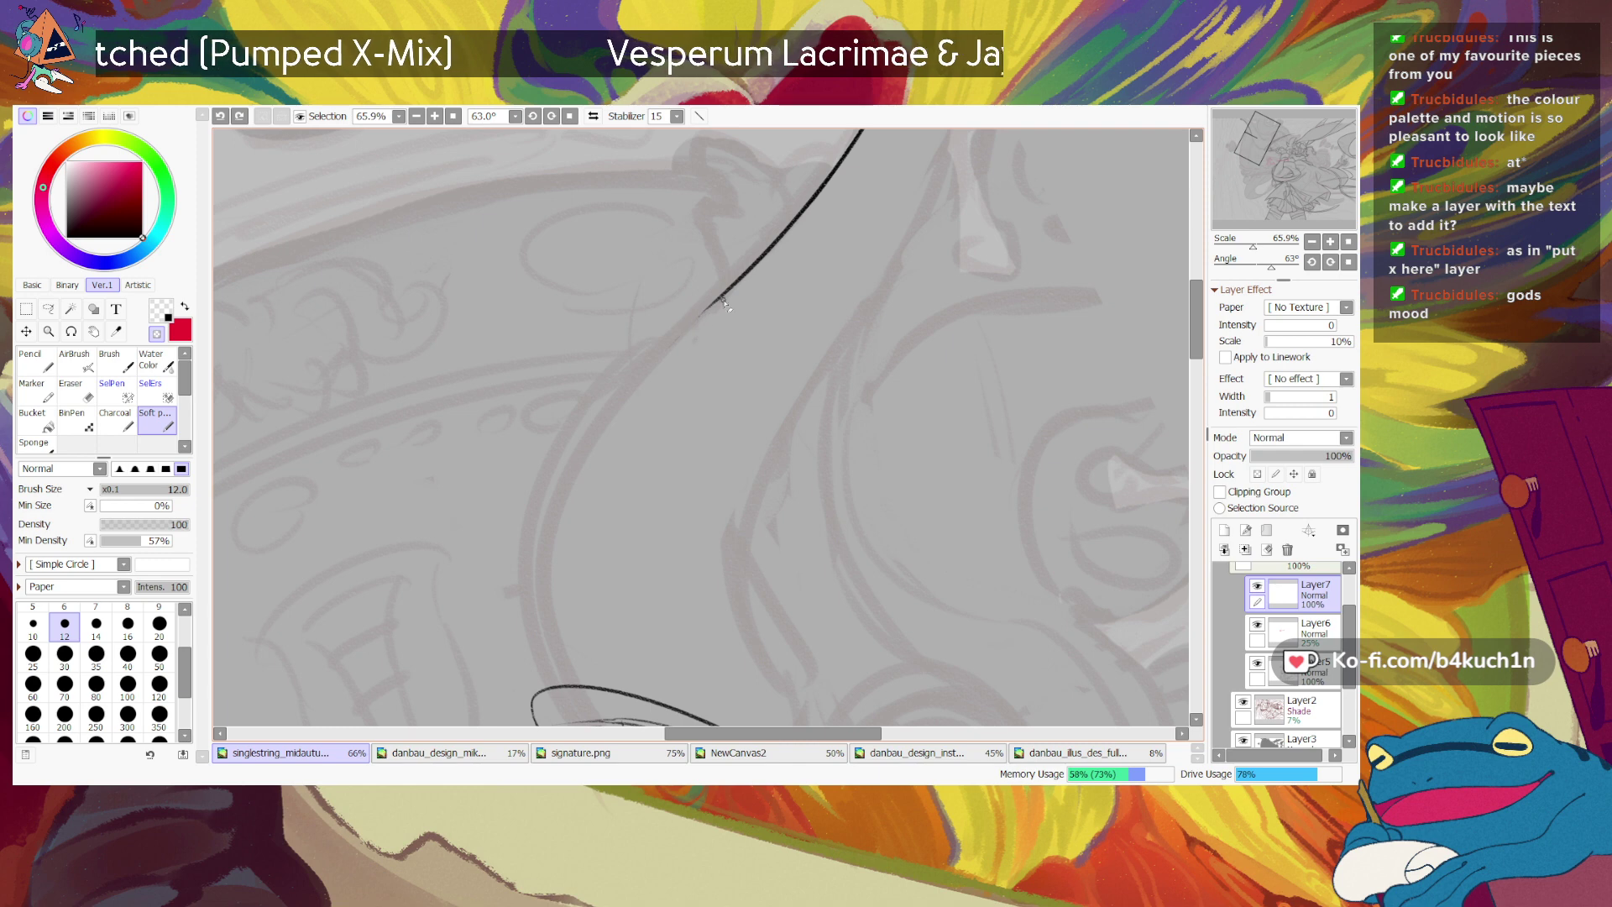
pyautogui.moveTo(707, 311)
pyautogui.mouseDown()
pyautogui.moveTo(721, 300)
pyautogui.moveTo(609, 405)
pyautogui.mouseUp()
pyautogui.press('-')
pyautogui.hotkey('ctrl', 'z')
pyautogui.moveTo(735, 287); pyautogui.dragTo(585, 445)
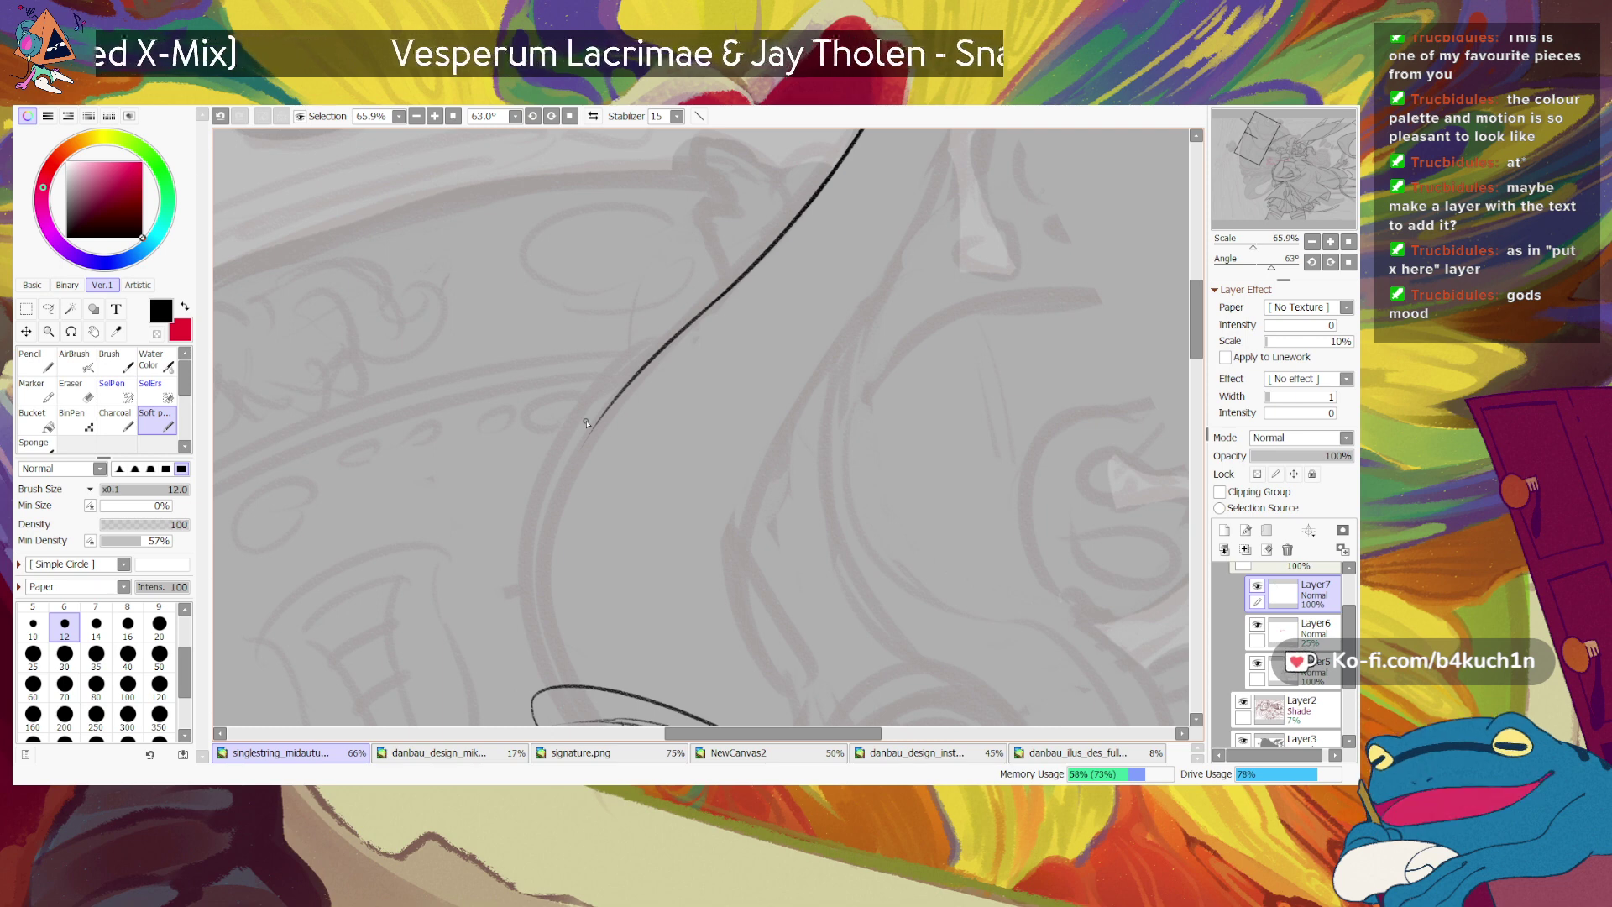
pyautogui.hotkey('ctrl', 'z')
pyautogui.hotkey('ctrl', 'z')
pyautogui.moveTo(732, 286); pyautogui.dragTo(555, 467)
pyautogui.hotkey('ctrl', 'z')
pyautogui.moveTo(727, 287); pyautogui.dragTo(559, 443)
pyautogui.hotkey('ctrl', 'z')
pyautogui.moveTo(736, 285); pyautogui.dragTo(560, 458)
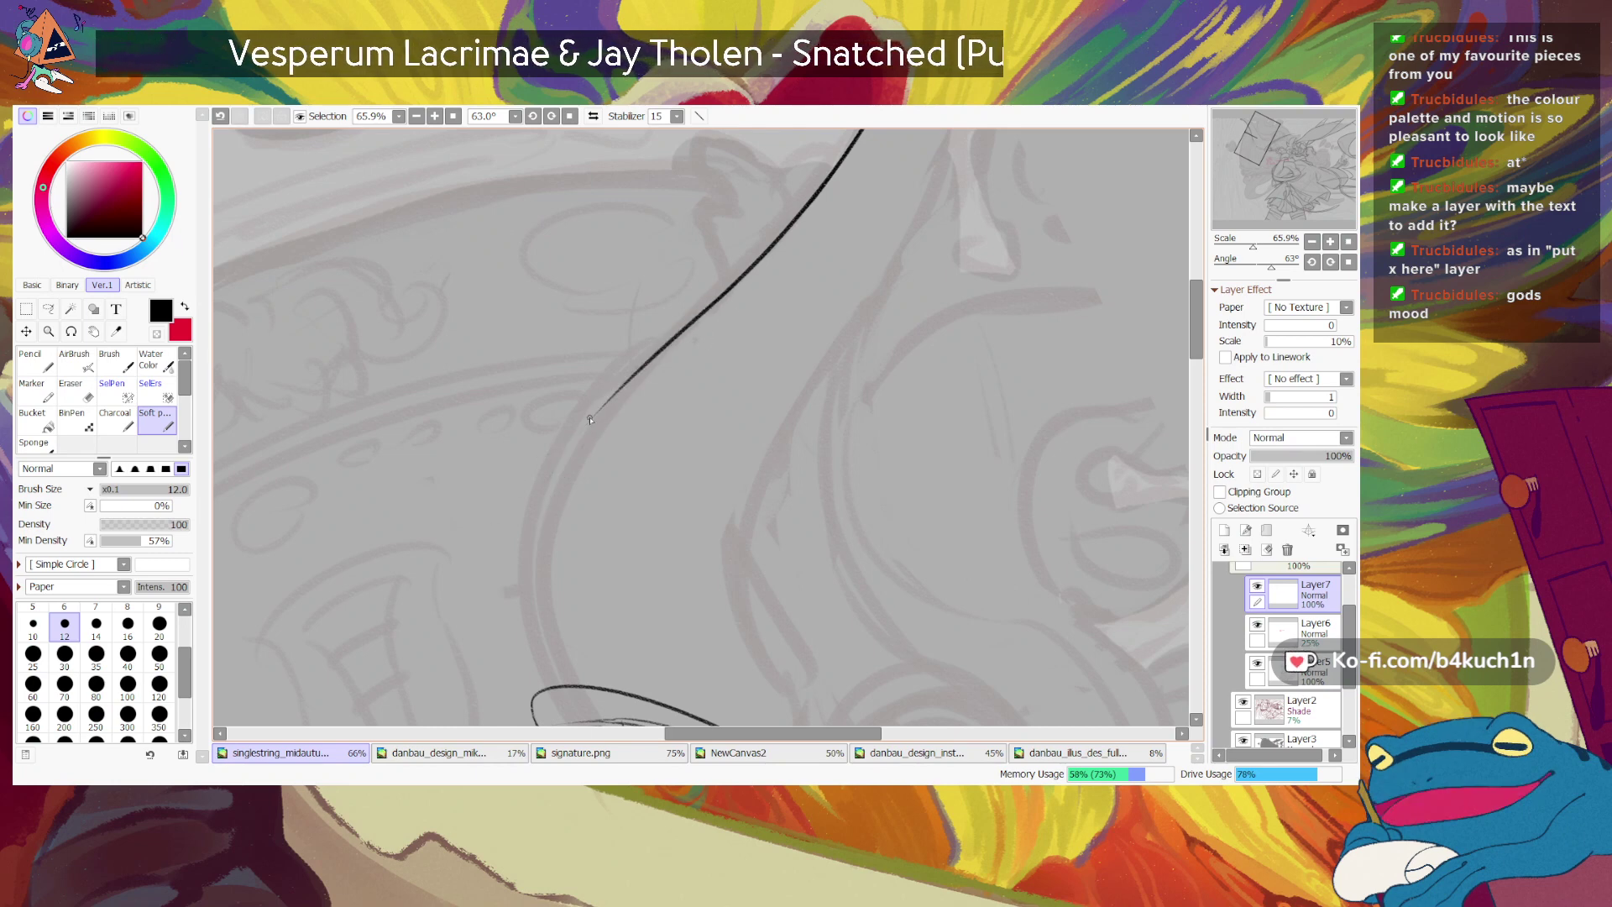
pyautogui.hotkey('ctrl', 'z')
pyautogui.moveTo(735, 286); pyautogui.dragTo(557, 445)
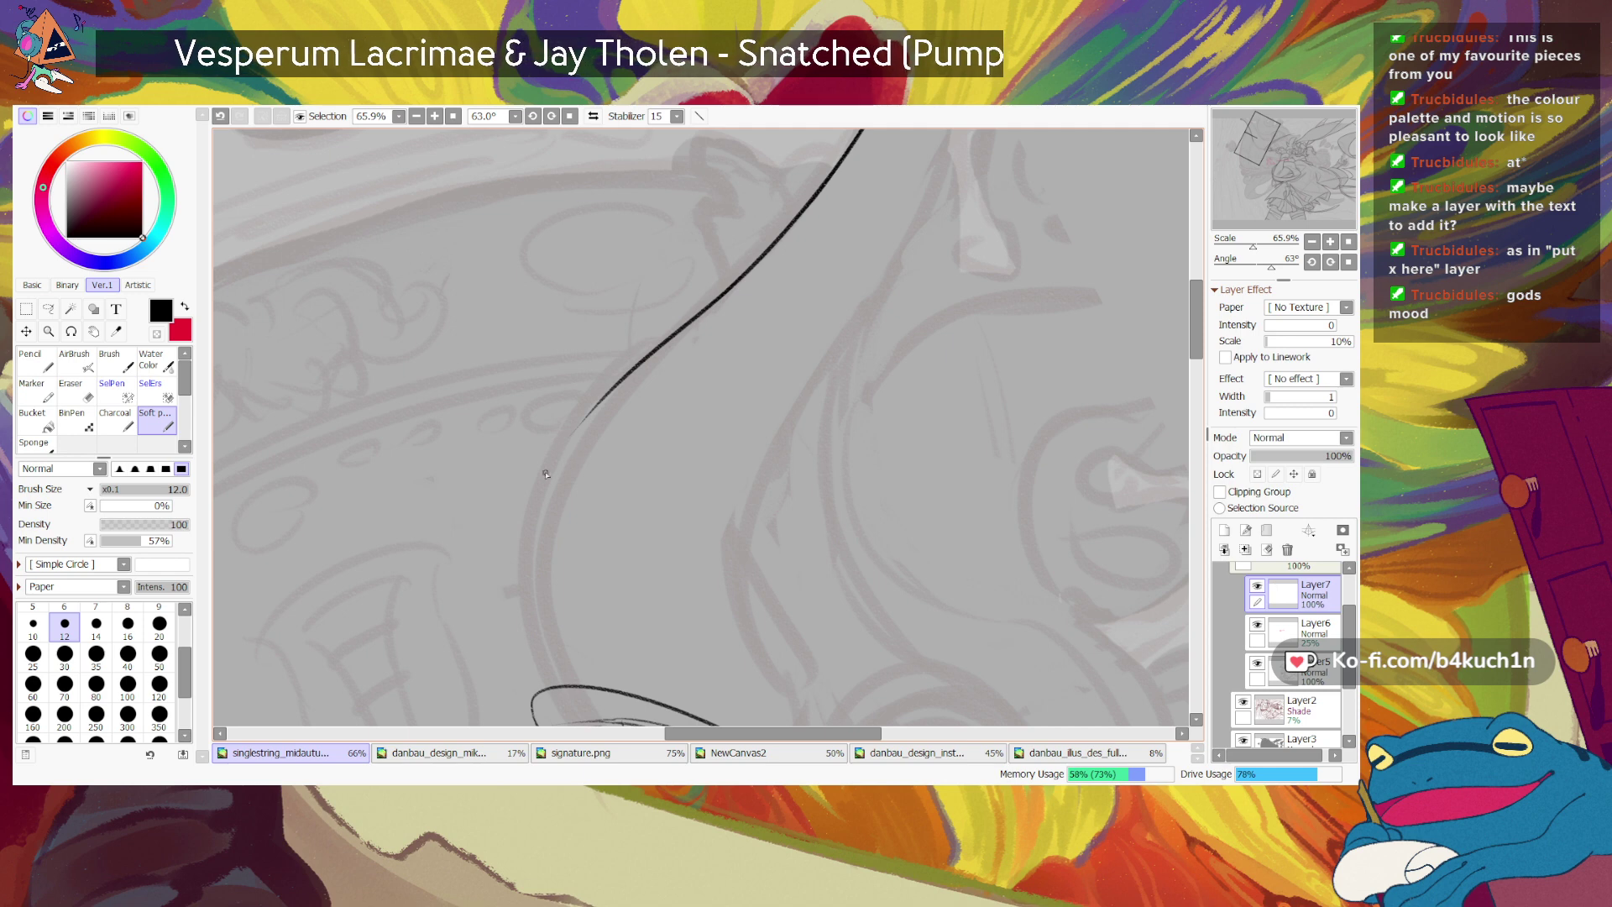
# Step: Ink the upper part of the wide bend in the outer edge, overlapping the previous stroke and redrawing until it curves evenly
pyautogui.moveTo(623, 378); pyautogui.dragTo(516, 585)
pyautogui.hotkey('ctrl', 'z')
pyautogui.moveTo(632, 368); pyautogui.dragTo(520, 636)
pyautogui.hotkey('ctrl', 'z')
pyautogui.moveTo(629, 373); pyautogui.dragTo(522, 556)
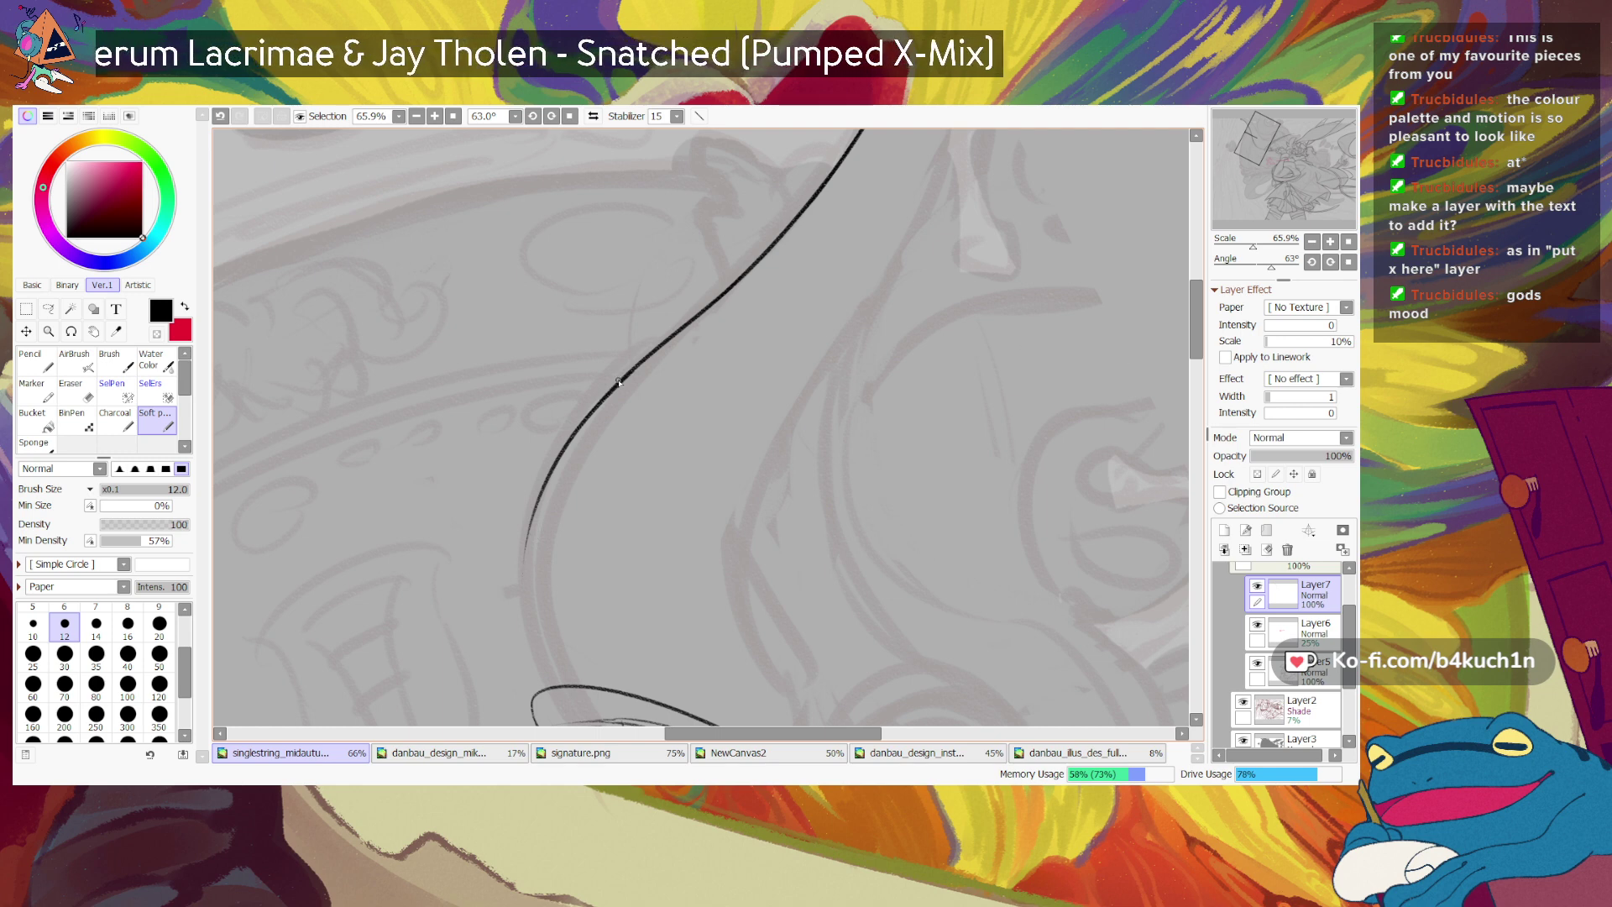
# Step: Trim the line thickness where the bend stroke joins the rest of the outer edge
pyautogui.moveTo(655, 351)
pyautogui.mouseDown()
pyautogui.moveTo(640, 368)
pyautogui.moveTo(677, 335)
pyautogui.mouseUp()
pyautogui.hotkey('ctrl', 'z')
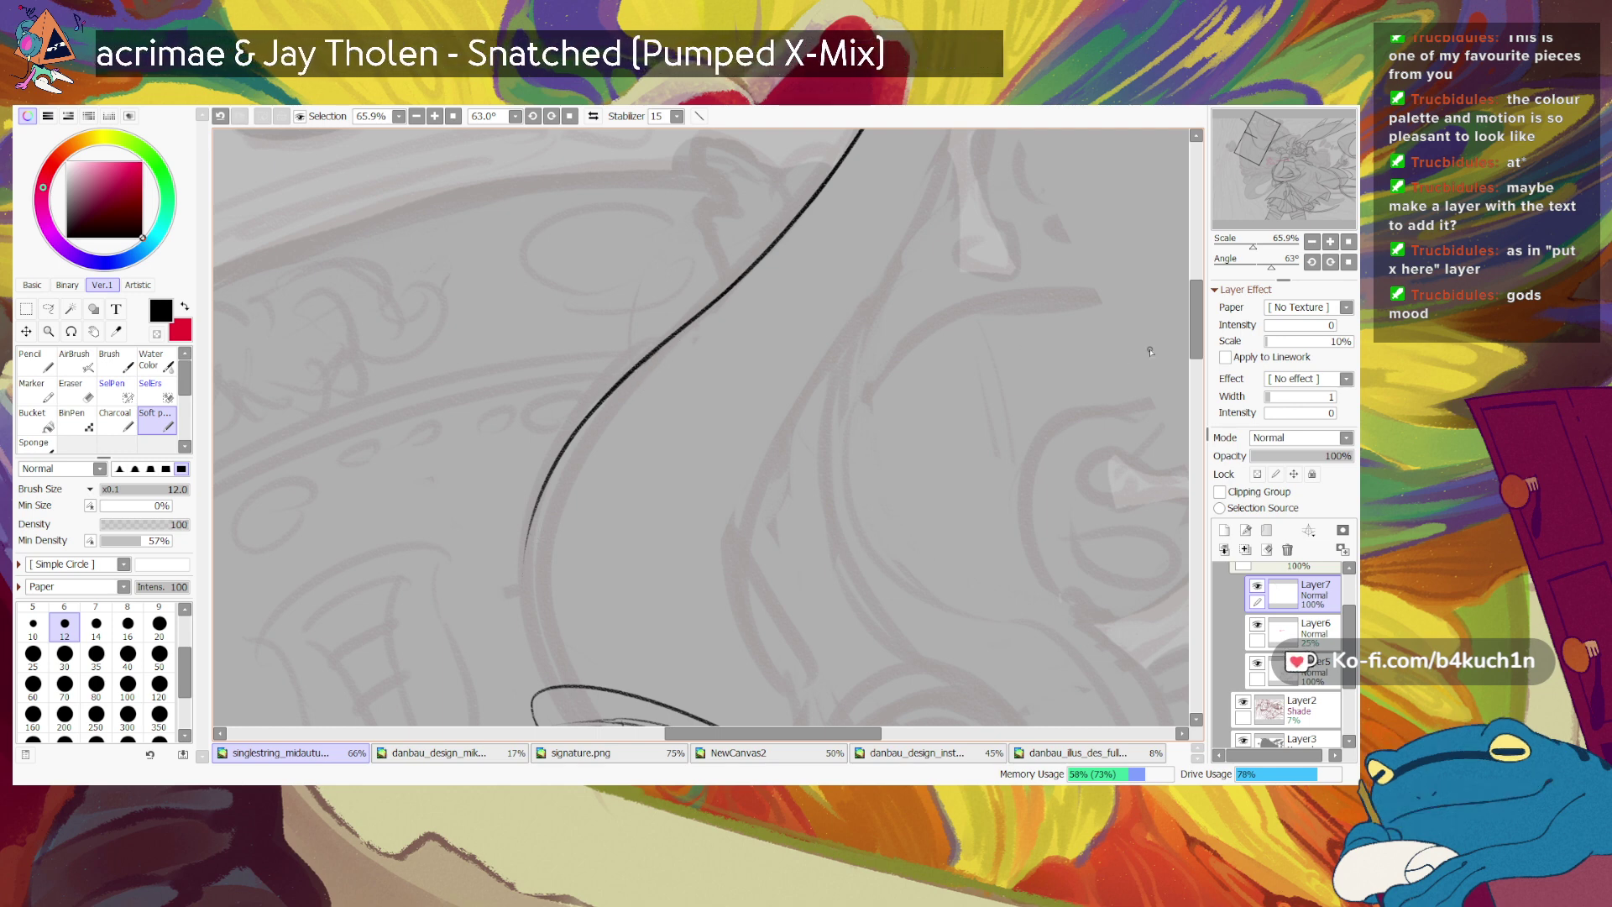
pyautogui.scroll(-2, 1091, 344)
pyautogui.press('c')
pyautogui.moveTo(659, 298); pyautogui.dragTo(632, 319)
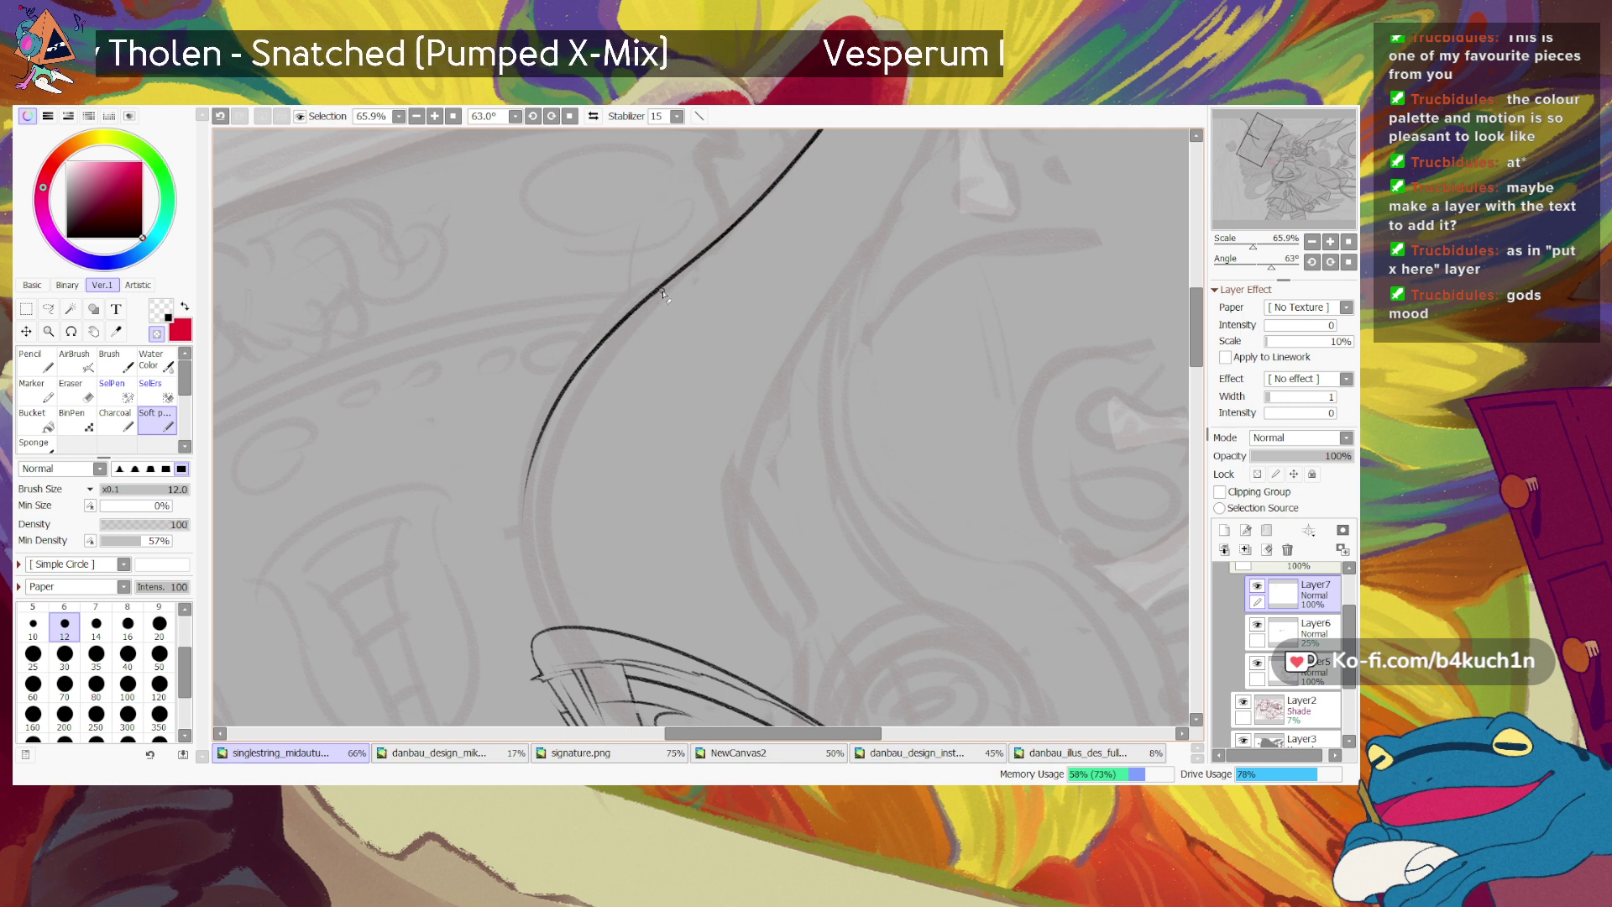
pyautogui.press('c')
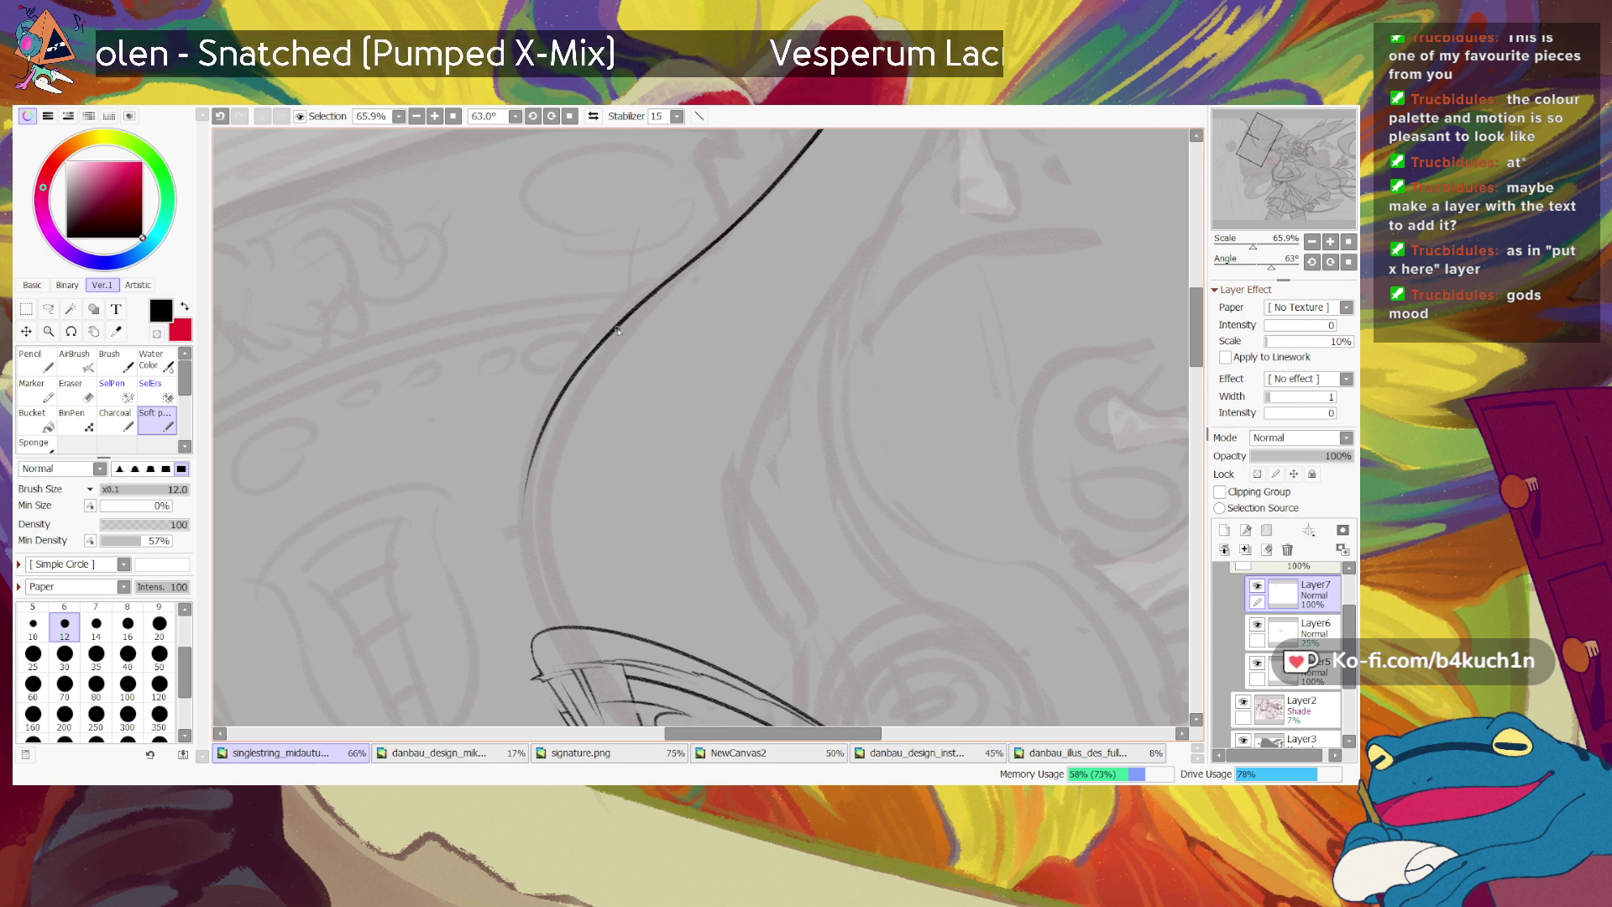
# Step: Ink the lower part of the outer edge's bend down to the already inked curved shape, redrawing it until it fits the sketch
pyautogui.moveTo(1270, 267); pyautogui.dragTo(1278, 267)
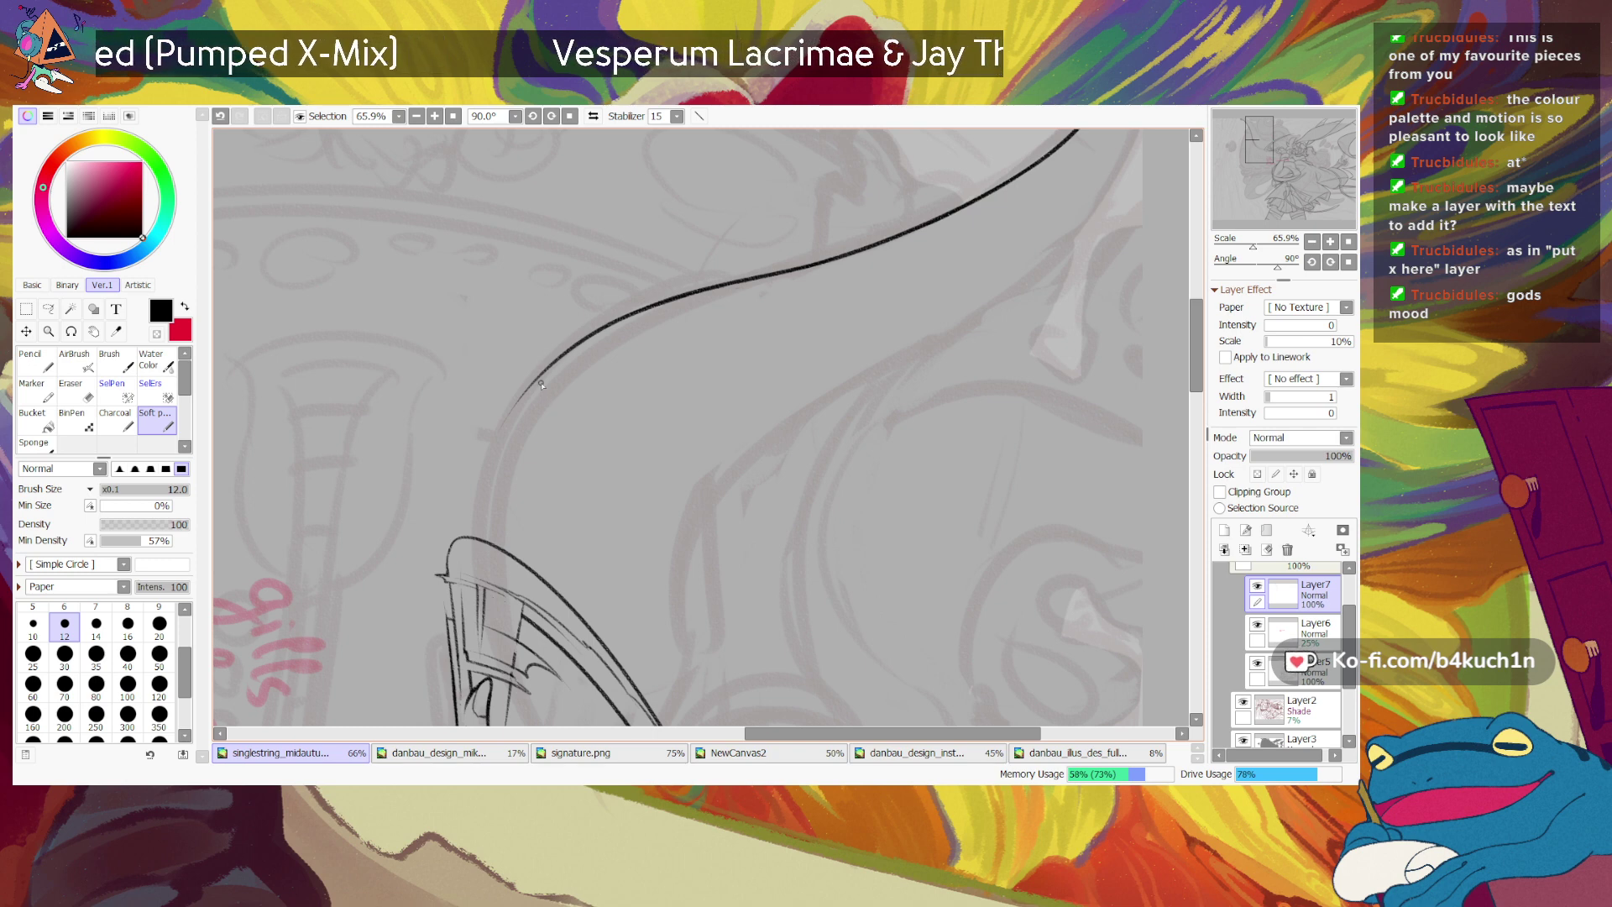
pyautogui.moveTo(554, 363)
pyautogui.mouseDown()
pyautogui.moveTo(502, 422)
pyautogui.moveTo(475, 514)
pyautogui.mouseUp()
pyautogui.hotkey('ctrl', 'z')
pyautogui.moveTo(552, 370); pyautogui.dragTo(475, 536)
pyautogui.hotkey('ctrl', 'z')
pyautogui.moveTo(557, 361); pyautogui.dragTo(487, 518)
pyautogui.hotkey('ctrl', 'z')
pyautogui.moveTo(560, 359); pyautogui.dragTo(482, 522)
pyautogui.hotkey('ctrl', 'z')
pyautogui.moveTo(560, 356); pyautogui.dragTo(484, 513)
pyautogui.hotkey('ctrl', 'z')
pyautogui.moveTo(561, 356)
pyautogui.mouseDown()
pyautogui.moveTo(479, 508)
pyautogui.moveTo(508, 420)
pyautogui.moveTo(478, 536)
pyautogui.mouseUp()
pyautogui.hotkey('ctrl', 'z')
pyautogui.hotkey('ctrl', 'z')
pyautogui.moveTo(522, 398); pyautogui.dragTo(480, 553)
pyautogui.hotkey('ctrl', 'z')
pyautogui.moveTo(522, 397); pyautogui.dragTo(484, 571)
pyautogui.hotkey('ctrl', 'z')
pyautogui.moveTo(504, 424); pyautogui.dragTo(477, 549)
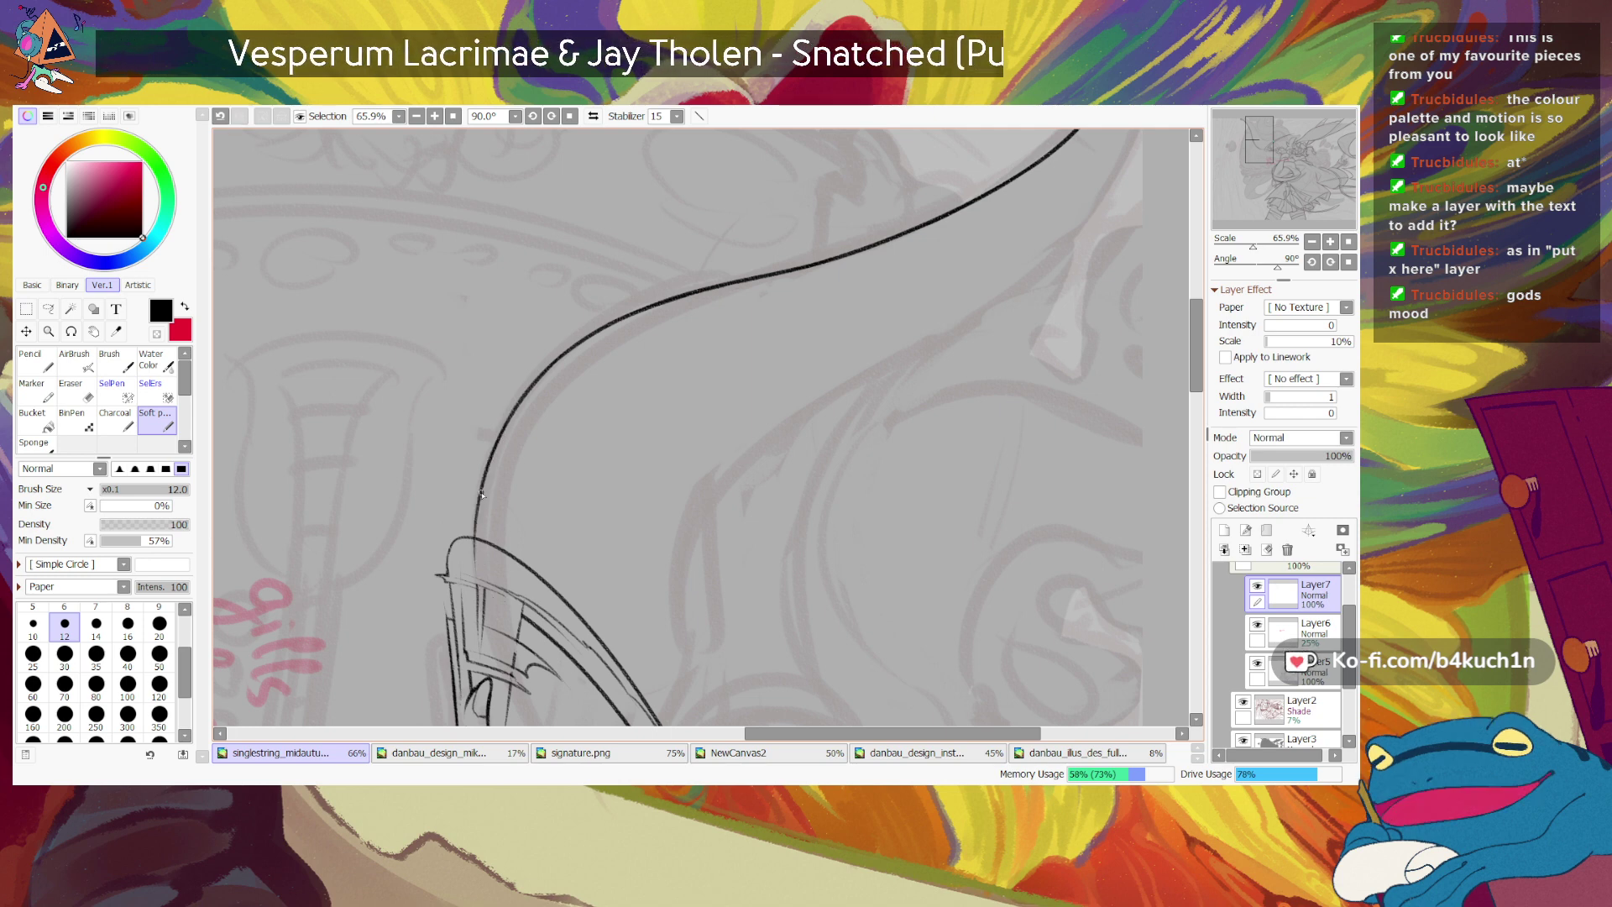
pyautogui.hotkey('ctrl', 'z')
pyautogui.moveTo(492, 467); pyautogui.dragTo(473, 546)
pyautogui.hotkey('ctrl', 'z')
# Step: Clean up the end of the outer edge and even its line weight just above the inked curved shape
pyautogui.press('e')
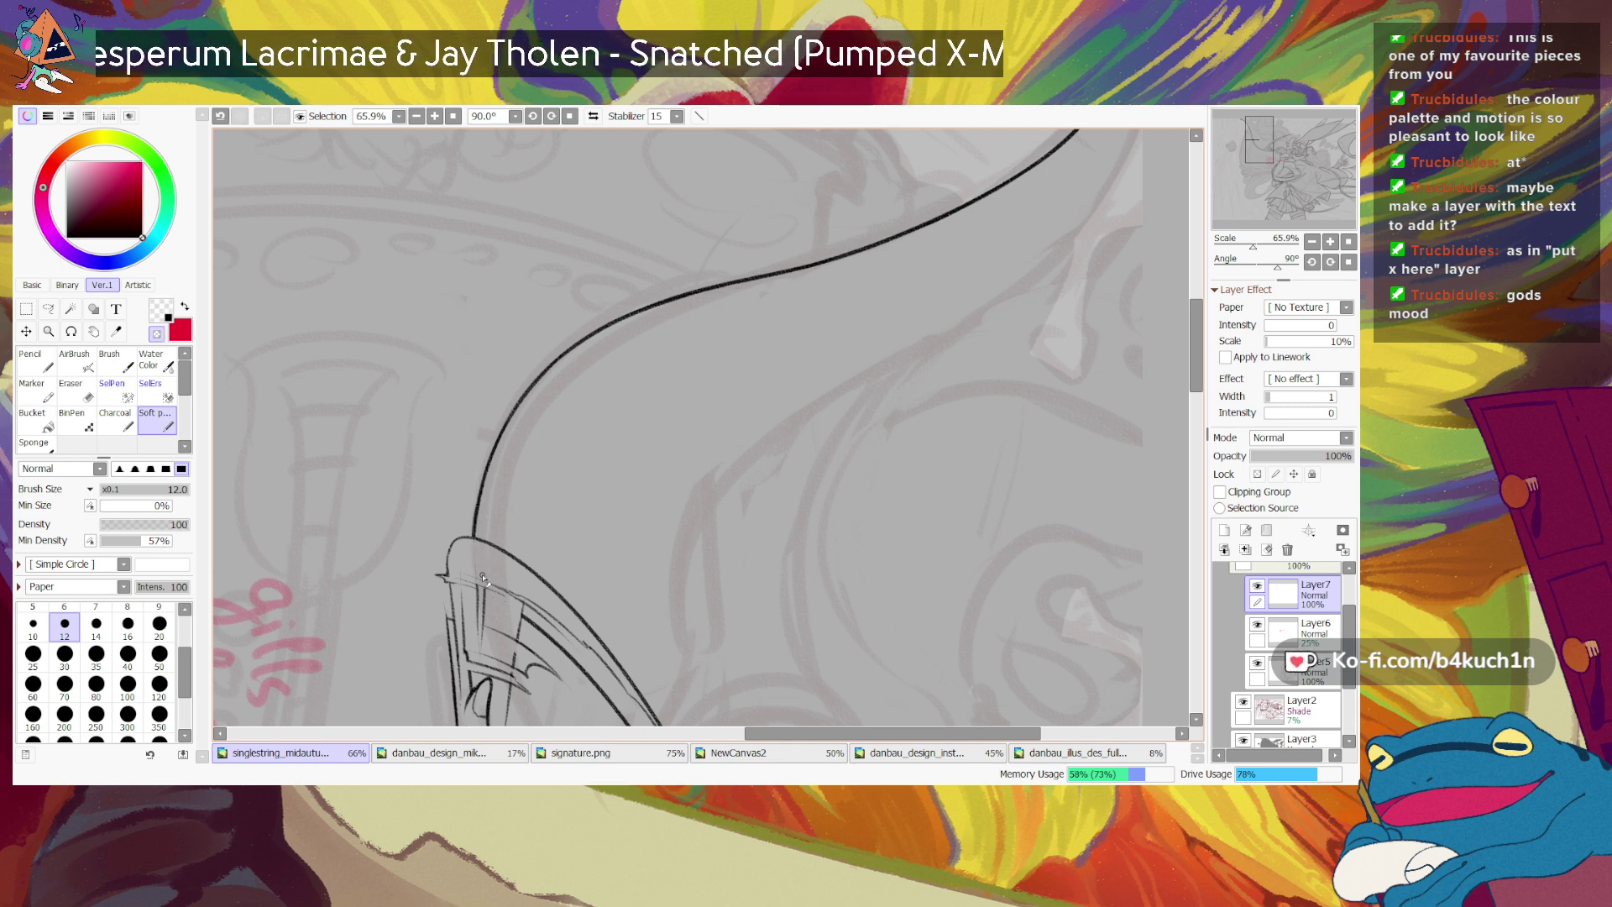
pyautogui.press('e')
pyautogui.moveTo(503, 433); pyautogui.dragTo(479, 505)
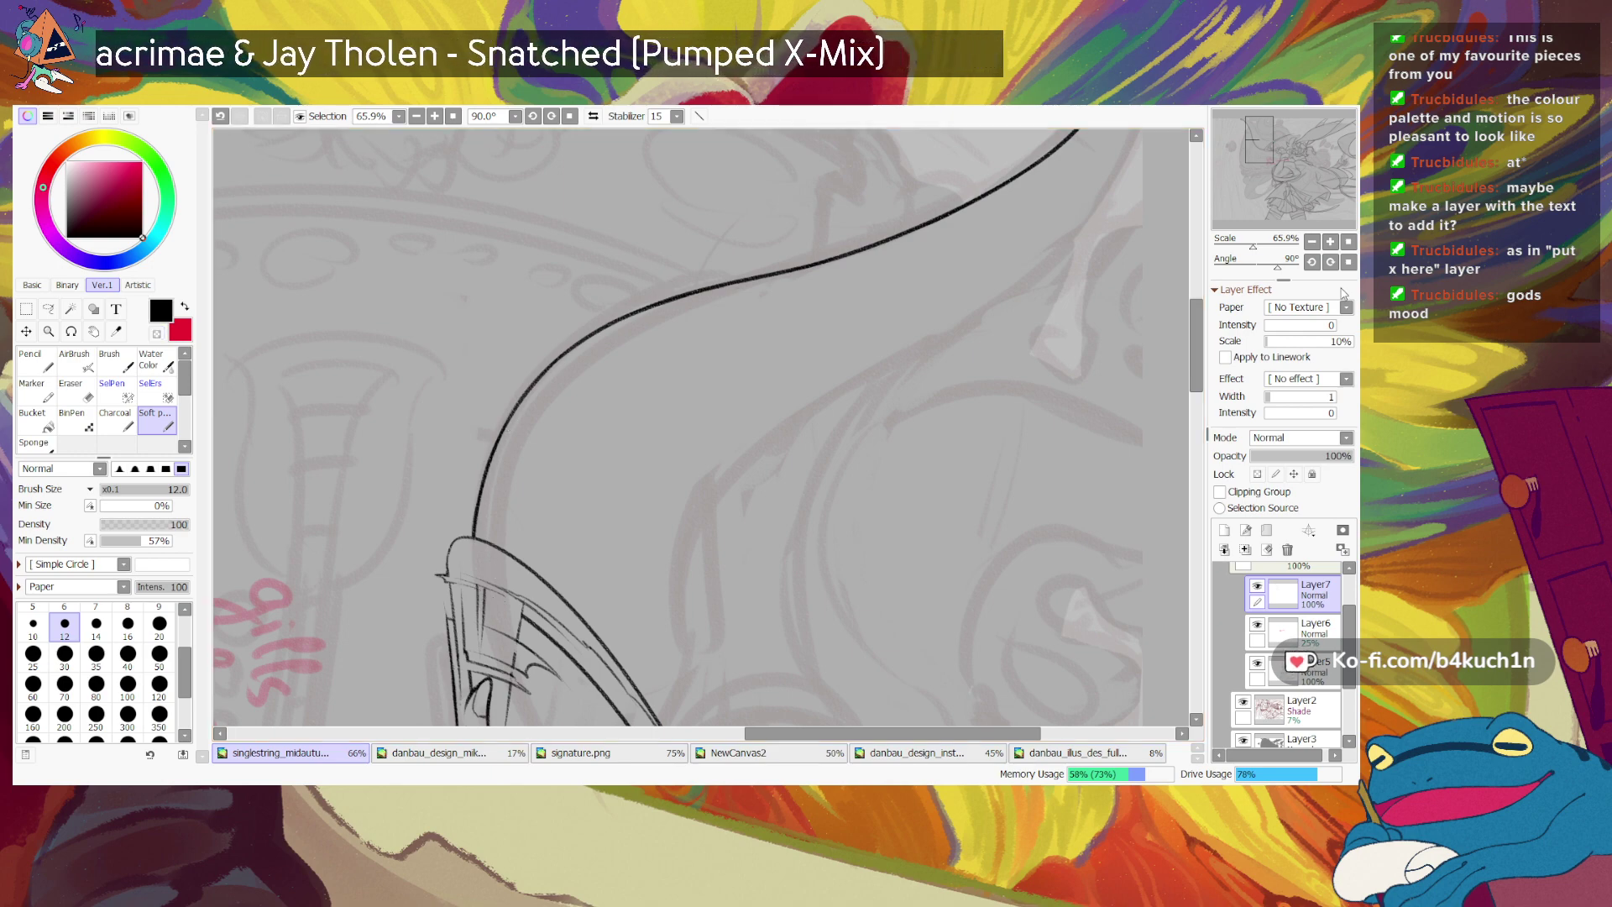
# Step: Refine the short line on the far side of the instrument's rounded tip with small corrective strokes
pyautogui.click(1347, 263)
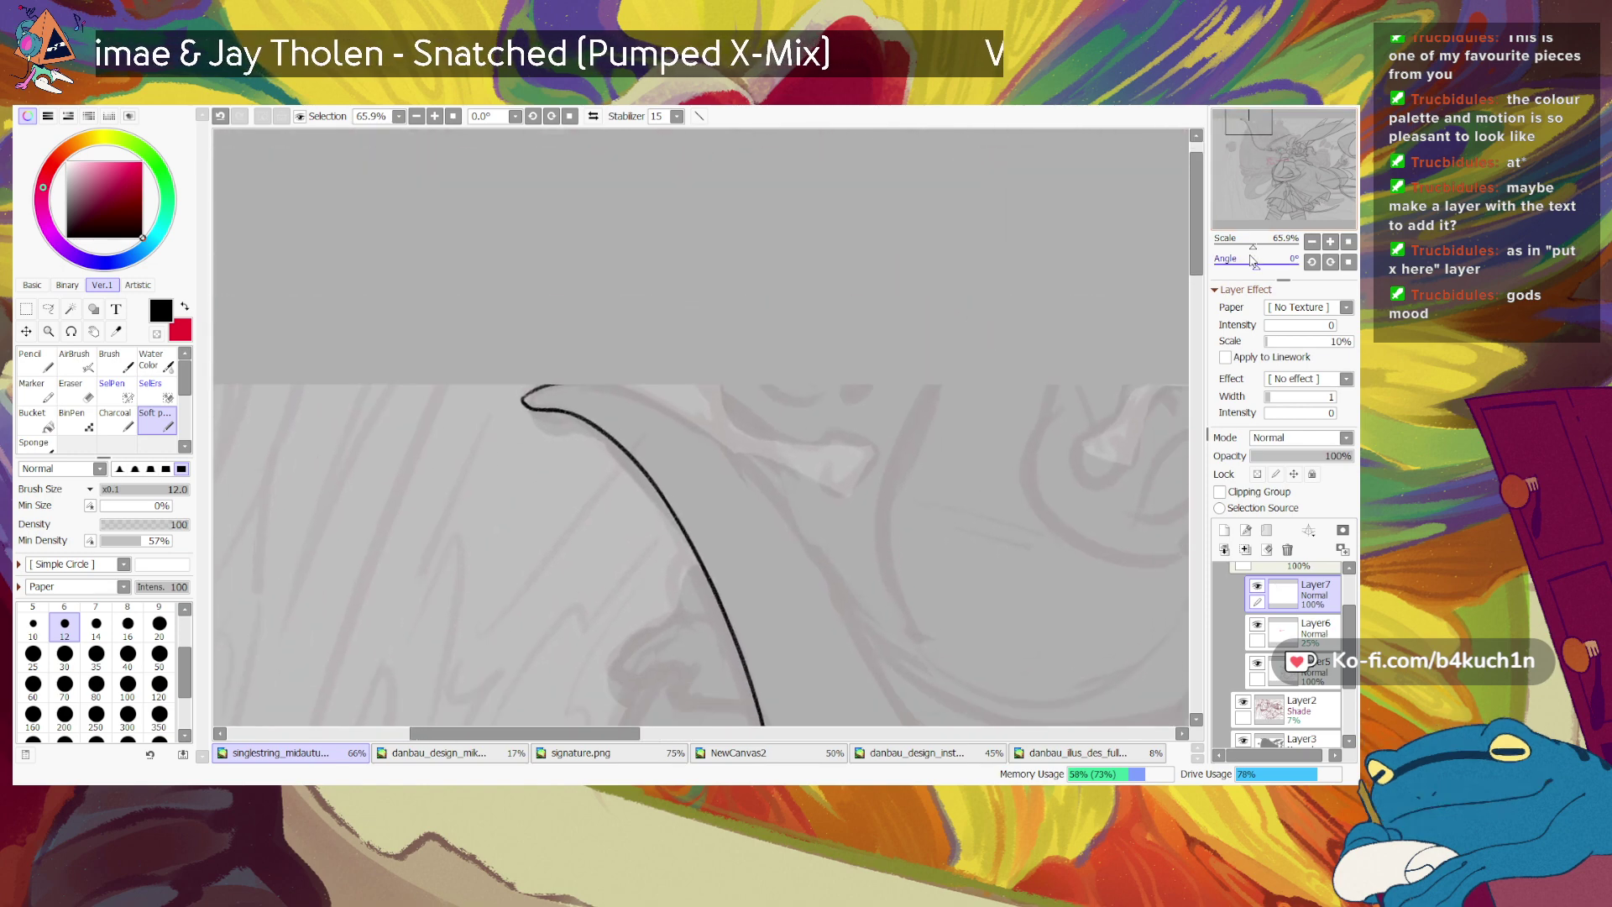
pyautogui.moveTo(1259, 267); pyautogui.dragTo(1239, 262)
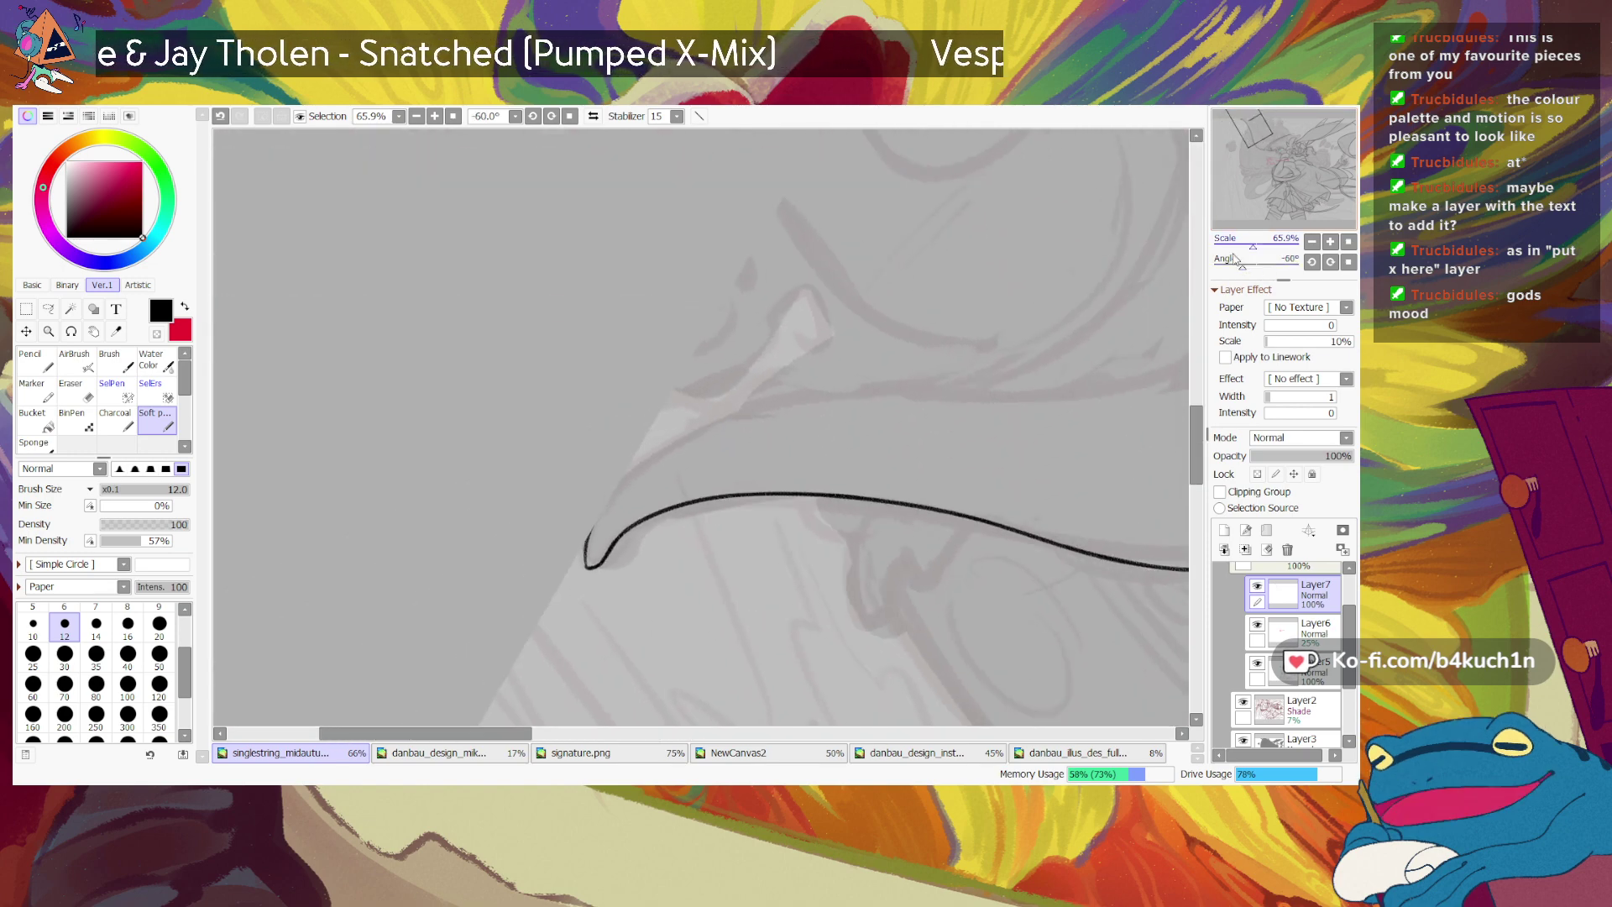
pyautogui.press('-')
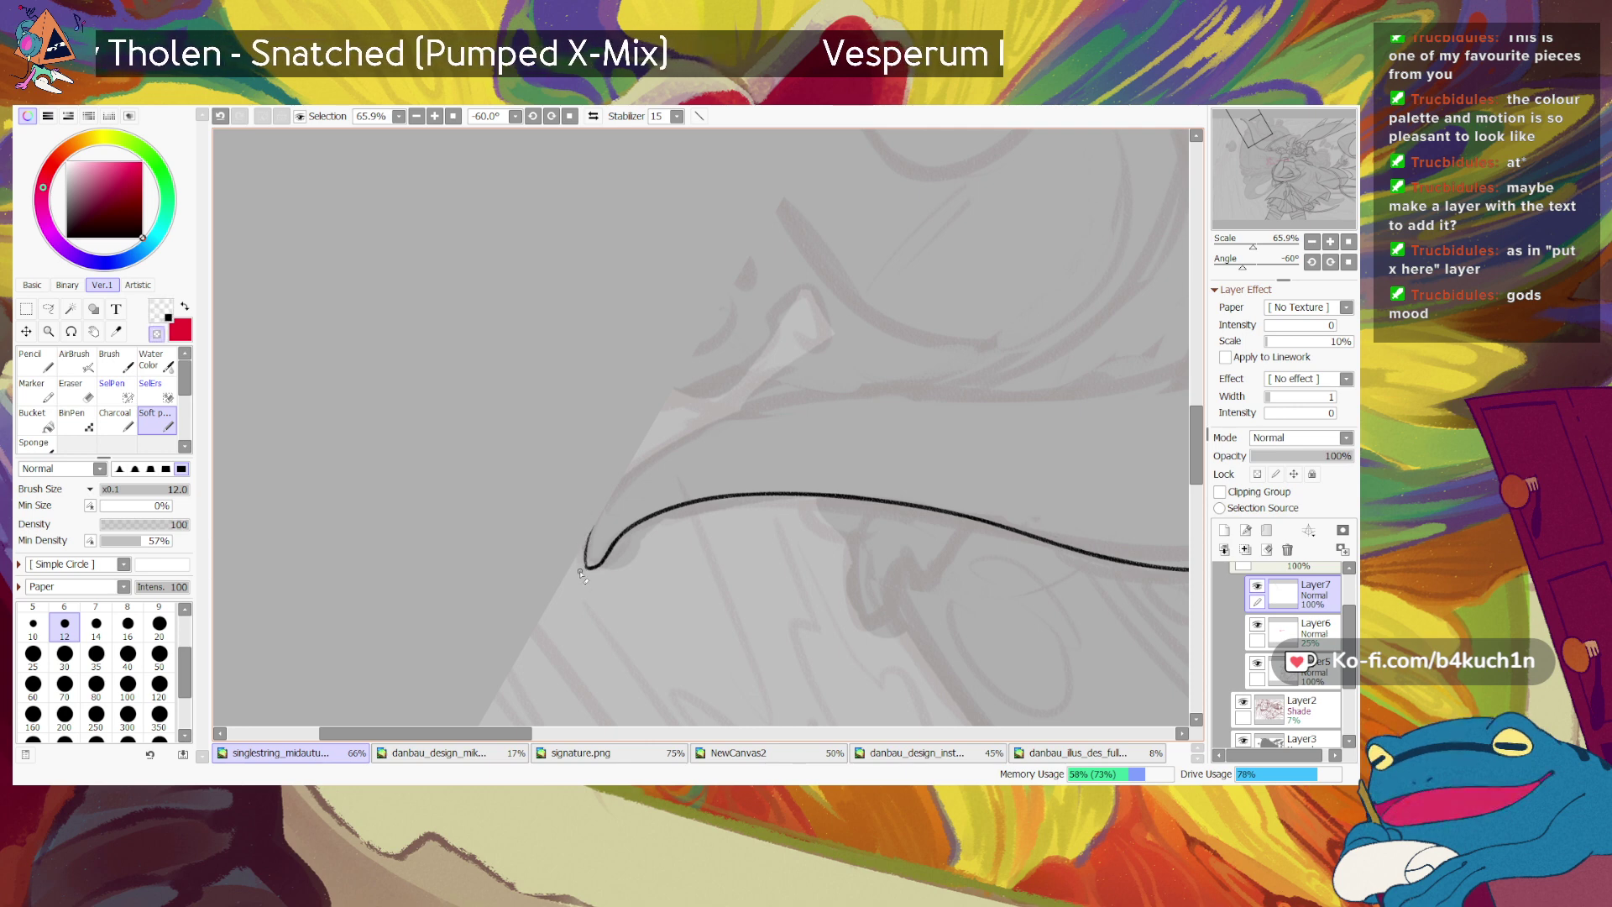
pyautogui.press('-')
pyautogui.moveTo(590, 531); pyautogui.dragTo(587, 569)
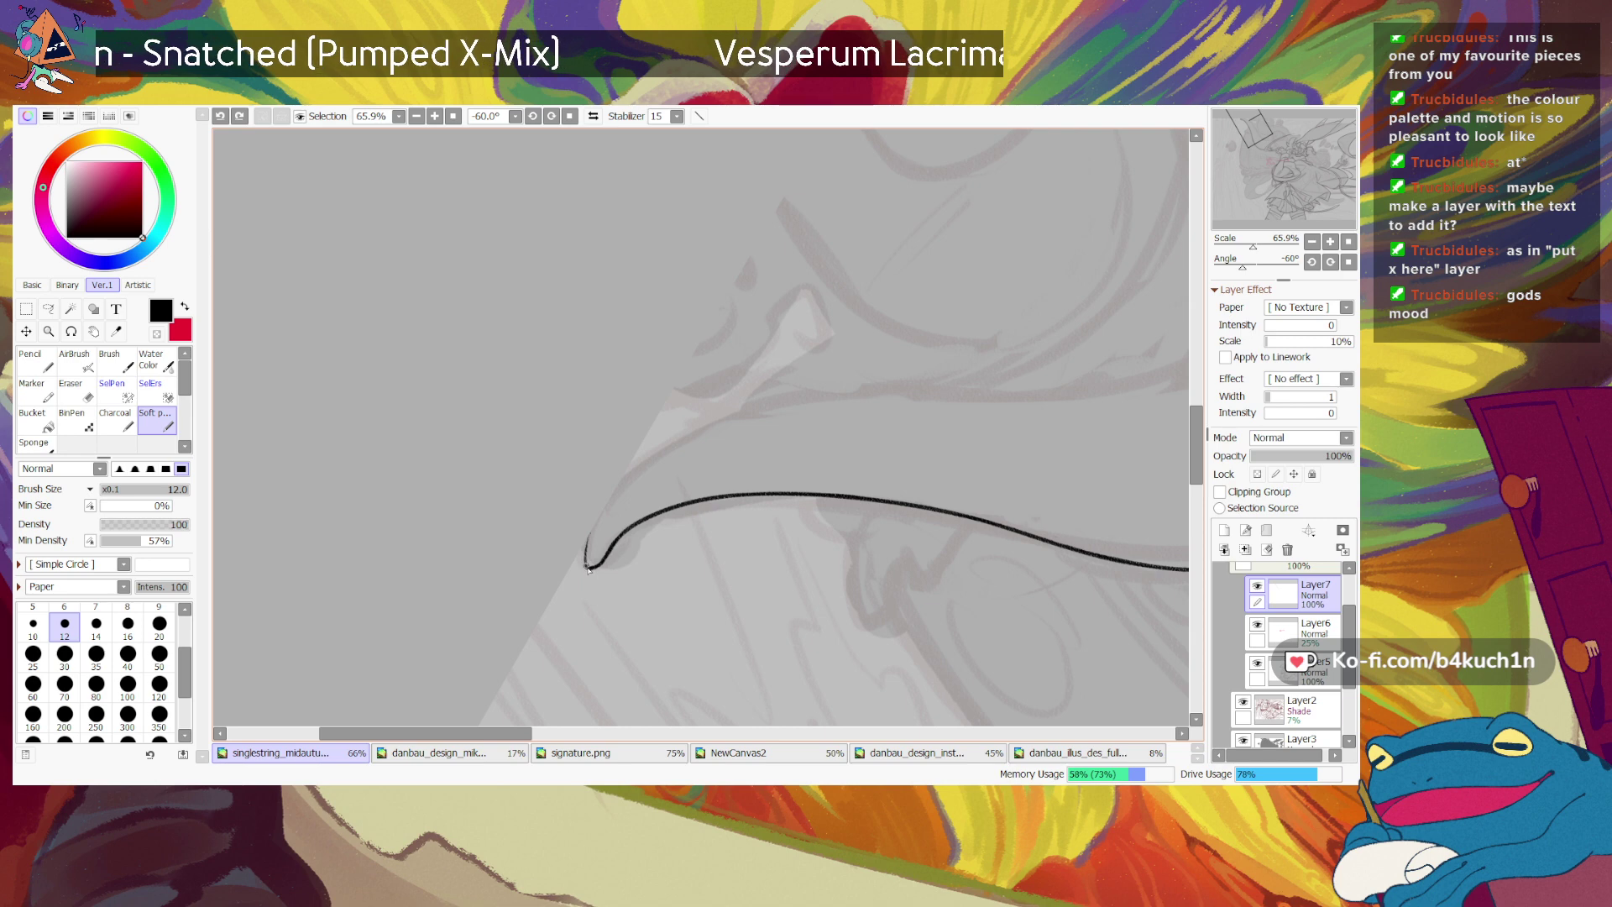
pyautogui.hotkey('ctrl', 'z')
pyautogui.hotkey('ctrl', 'z')
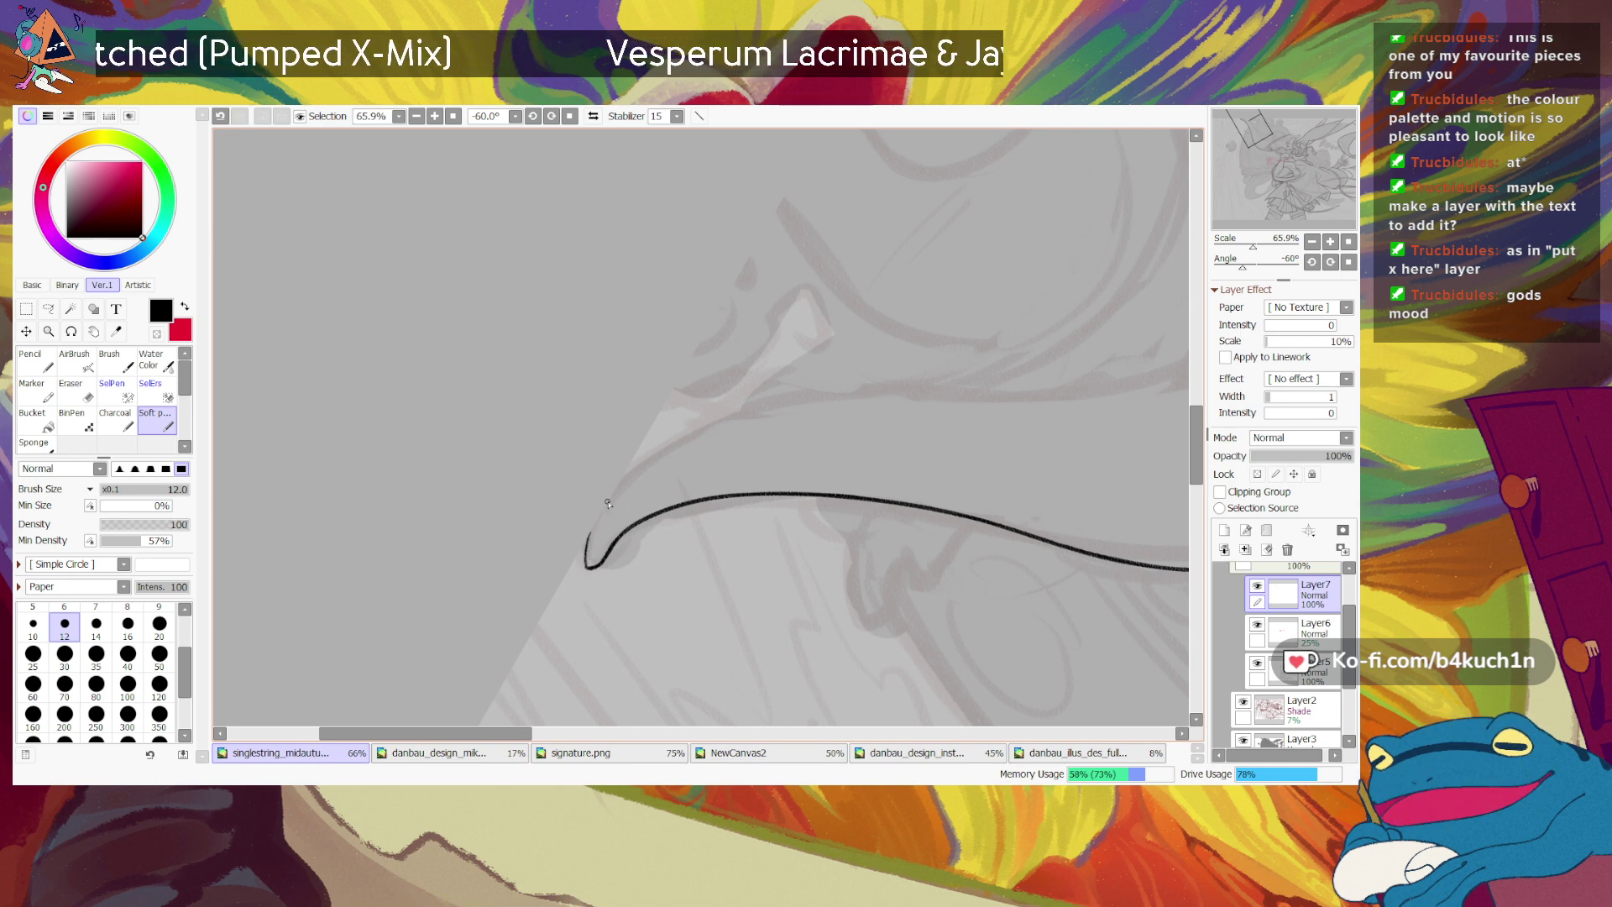
# Step: Ink the first stretch of the instrument's opposite edge as a curve rising from the rounded tip along the sketch
pyautogui.moveTo(1251, 267); pyautogui.dragTo(1247, 269)
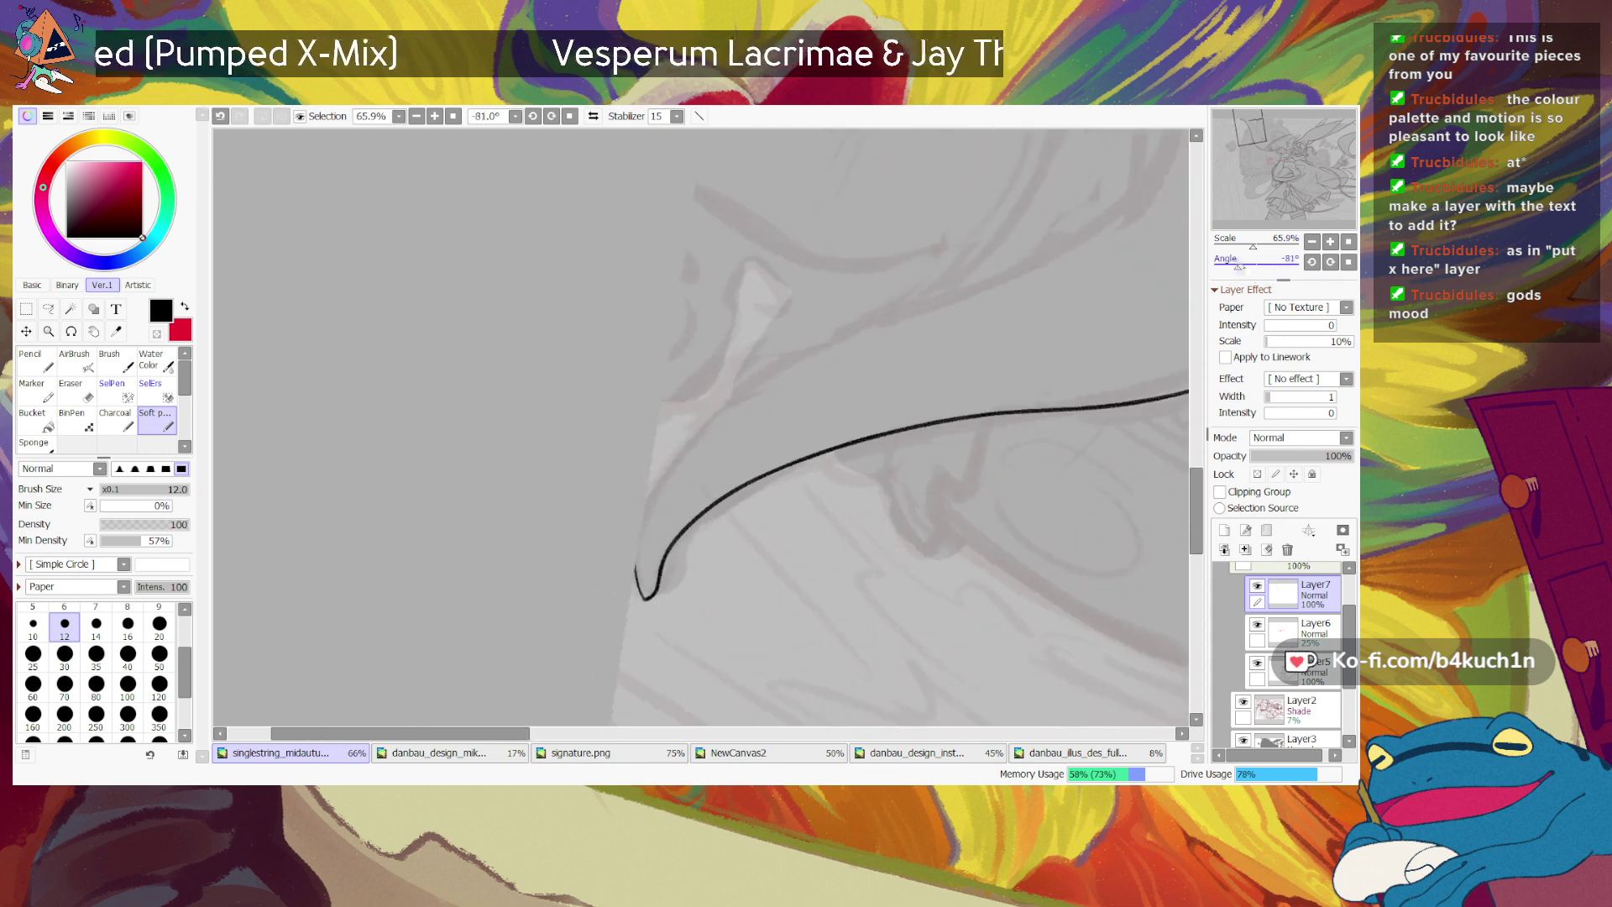
pyautogui.scroll(3, 1125, 400)
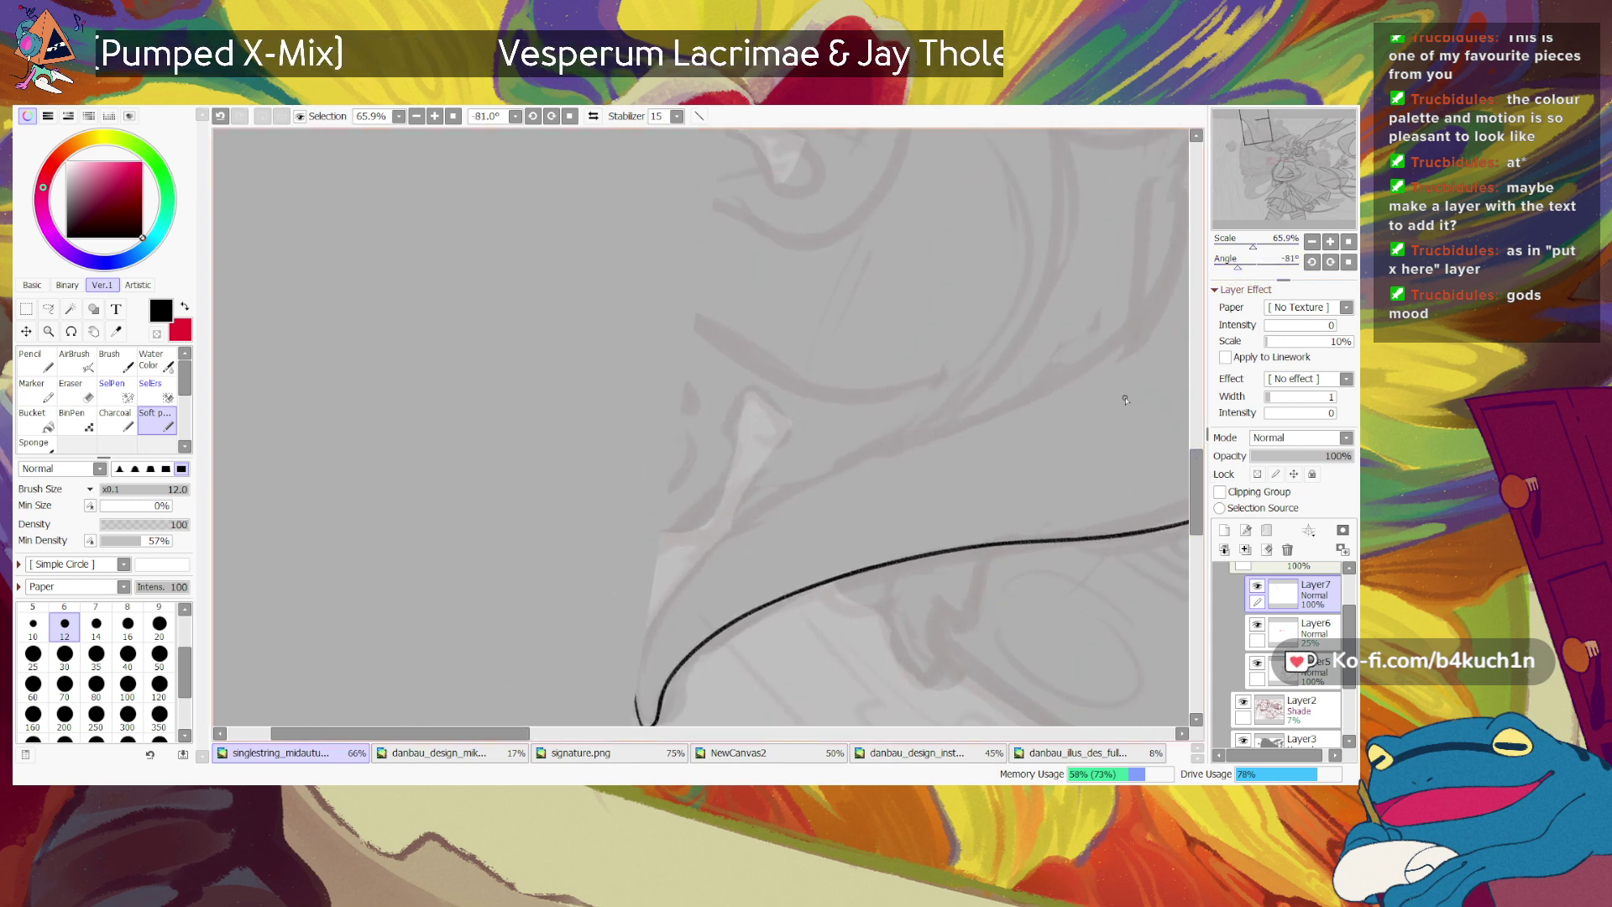
pyautogui.moveTo(903, 453)
pyautogui.mouseDown()
pyautogui.moveTo(651, 605)
pyautogui.moveTo(822, 480)
pyautogui.mouseUp()
pyautogui.hotkey('ctrl', 'z')
pyautogui.hotkey('ctrl', 'z')
pyautogui.moveTo(648, 630); pyautogui.dragTo(839, 483)
pyautogui.hotkey('ctrl', 'z')
pyautogui.moveTo(654, 626)
pyautogui.mouseDown()
pyautogui.moveTo(718, 536)
pyautogui.moveTo(835, 475)
pyautogui.mouseUp()
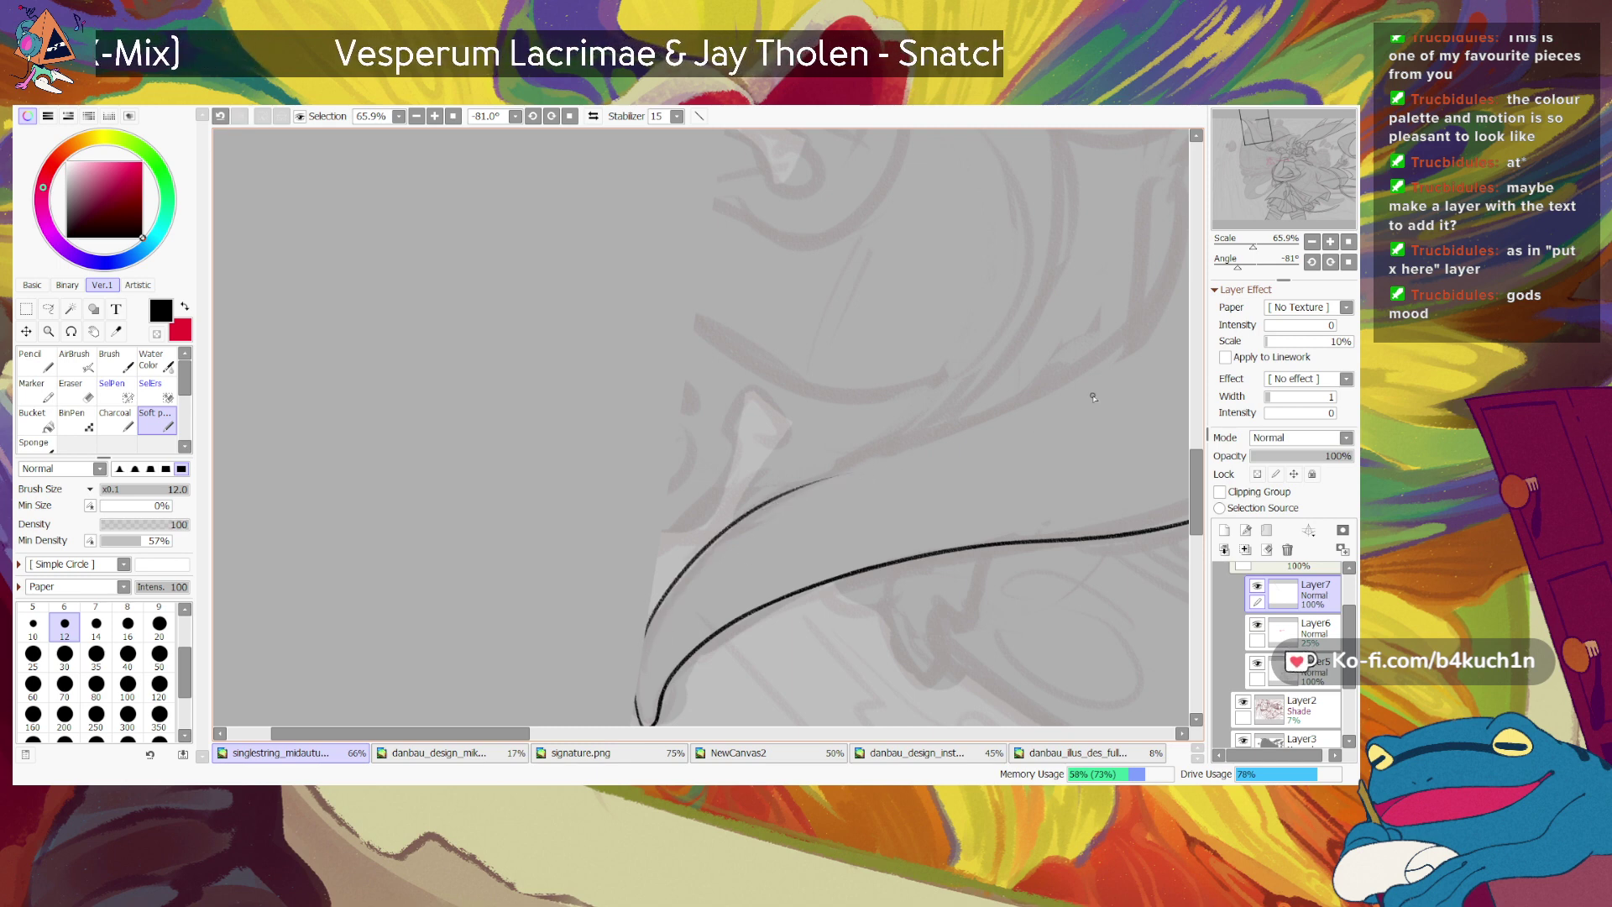
# Step: Extend the instrument's second edge from the tip curve with a long sloping stroke, redrawing it until the join is smooth
pyautogui.moveTo(1238, 266); pyautogui.dragTo(1276, 268)
pyautogui.moveTo(900, 733); pyautogui.dragTo(859, 733)
pyautogui.moveTo(1199, 353); pyautogui.dragTo(1200, 366)
pyautogui.press('-')
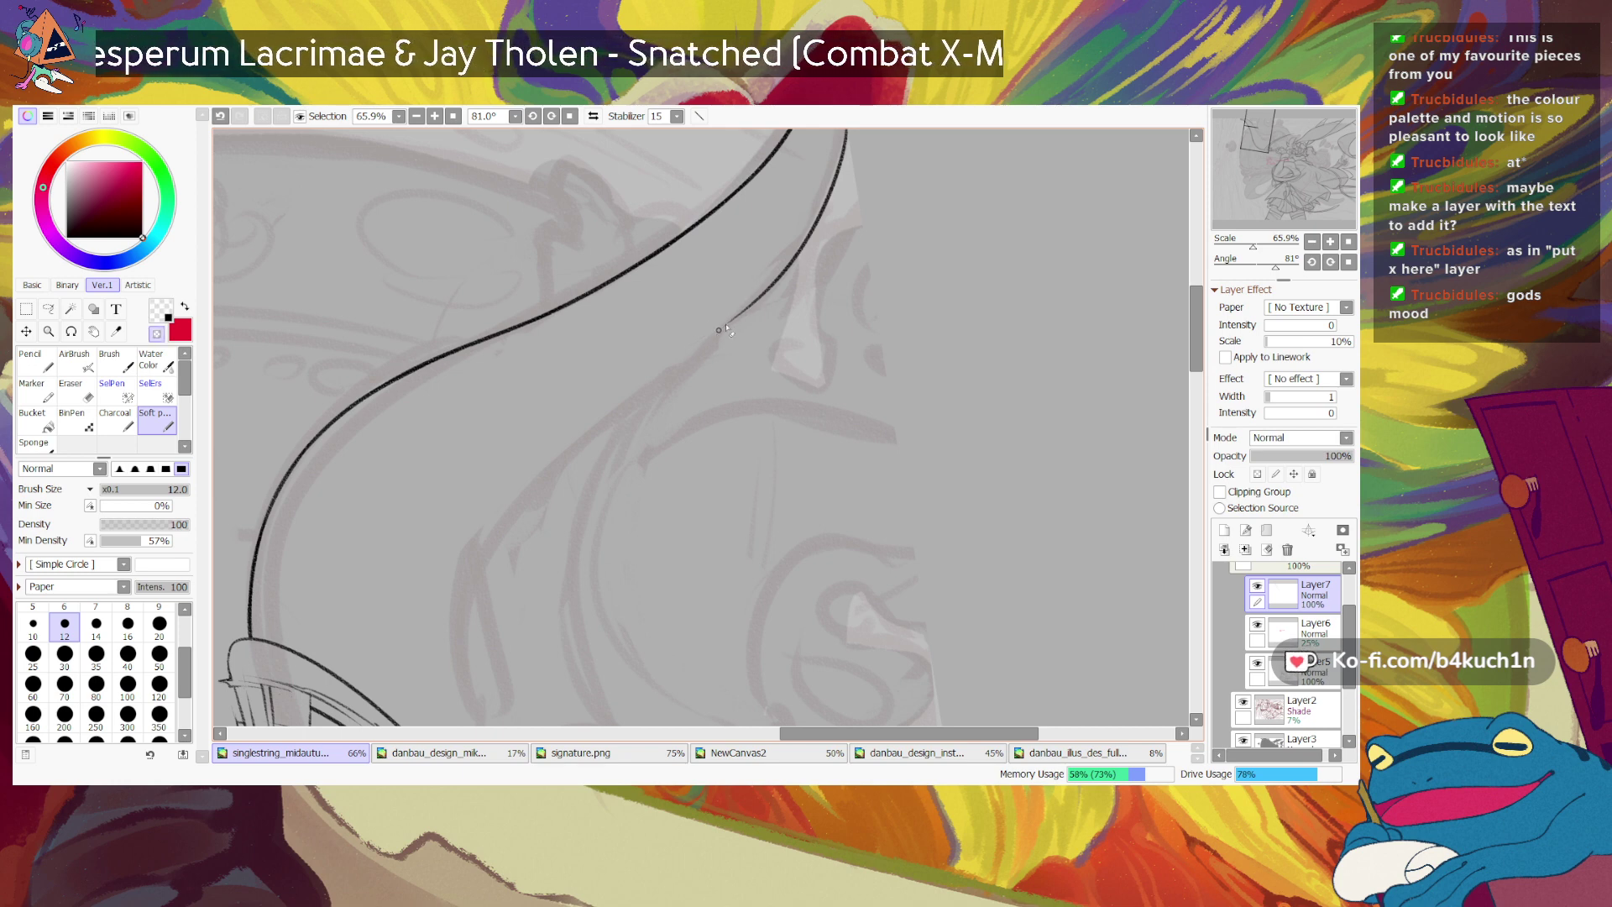
pyautogui.press('a')
pyautogui.moveTo(770, 289); pyautogui.dragTo(601, 429)
pyautogui.hotkey('ctrl', 'z')
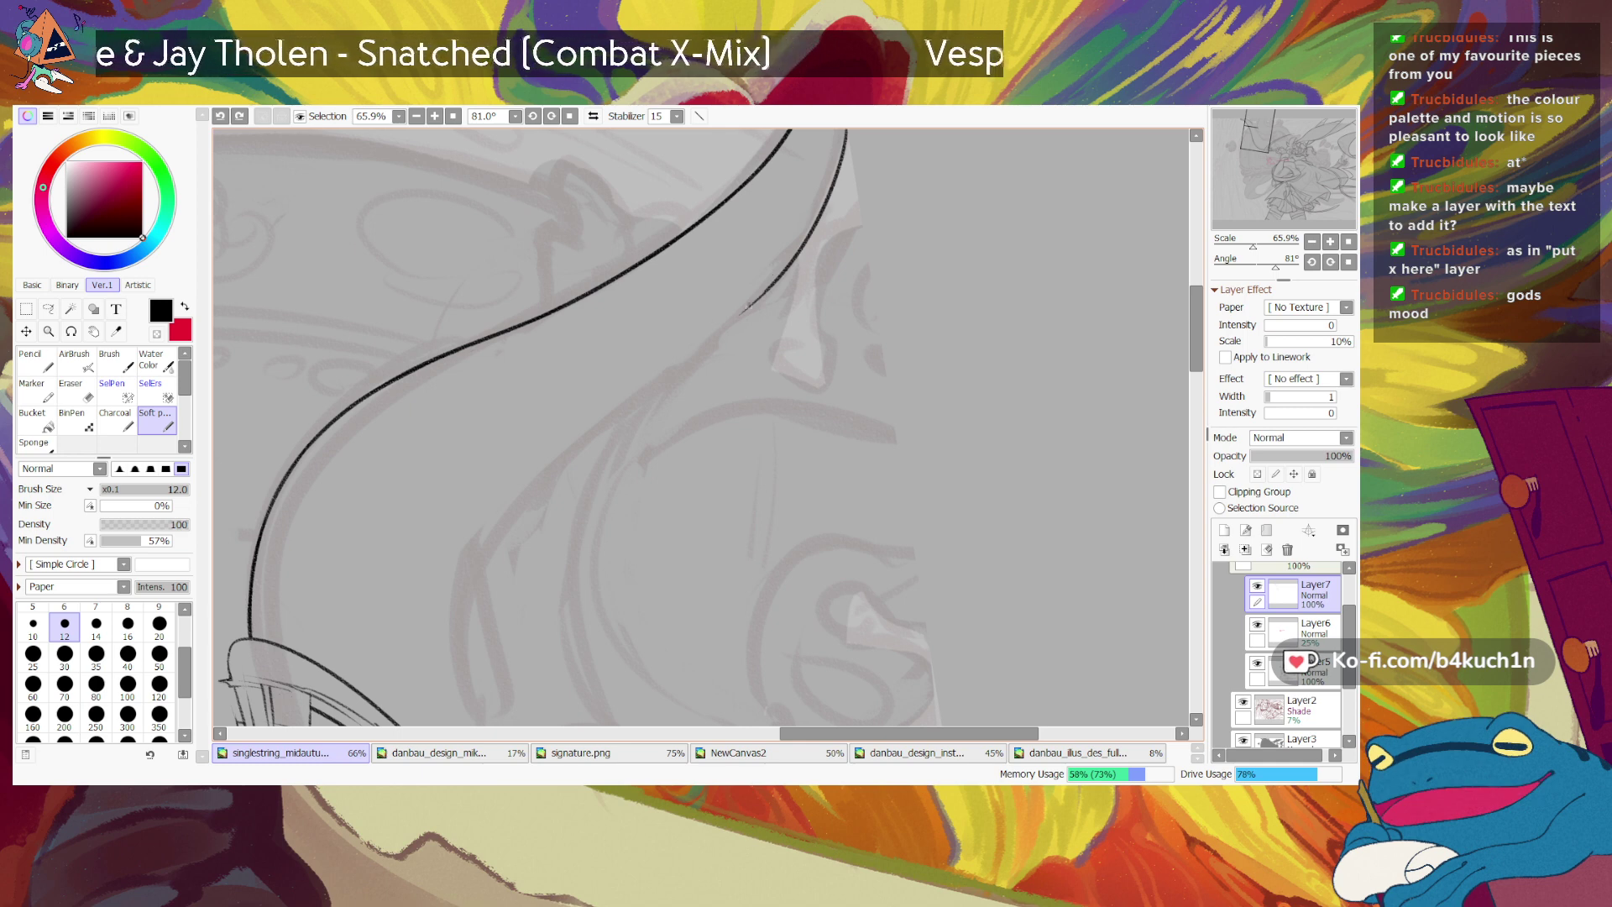
pyautogui.moveTo(773, 283); pyautogui.dragTo(645, 400)
pyautogui.hotkey('ctrl', 'z')
pyautogui.moveTo(774, 284); pyautogui.dragTo(635, 406)
pyautogui.hotkey('ctrl', 'z')
pyautogui.moveTo(784, 277)
pyautogui.mouseDown()
pyautogui.moveTo(586, 447)
pyautogui.moveTo(701, 357)
pyautogui.moveTo(623, 425)
pyautogui.mouseUp()
pyautogui.hotkey('ctrl', 'z')
pyautogui.hotkey('ctrl', 'z')
pyautogui.moveTo(779, 282); pyautogui.dragTo(601, 437)
pyautogui.hotkey('ctrl', 'z')
pyautogui.moveTo(775, 284); pyautogui.dragTo(596, 438)
pyautogui.press('-')
pyautogui.hotkey('ctrl', 'z')
pyautogui.press('-')
pyautogui.moveTo(771, 288); pyautogui.dragTo(621, 407)
pyautogui.hotkey('ctrl', 'z')
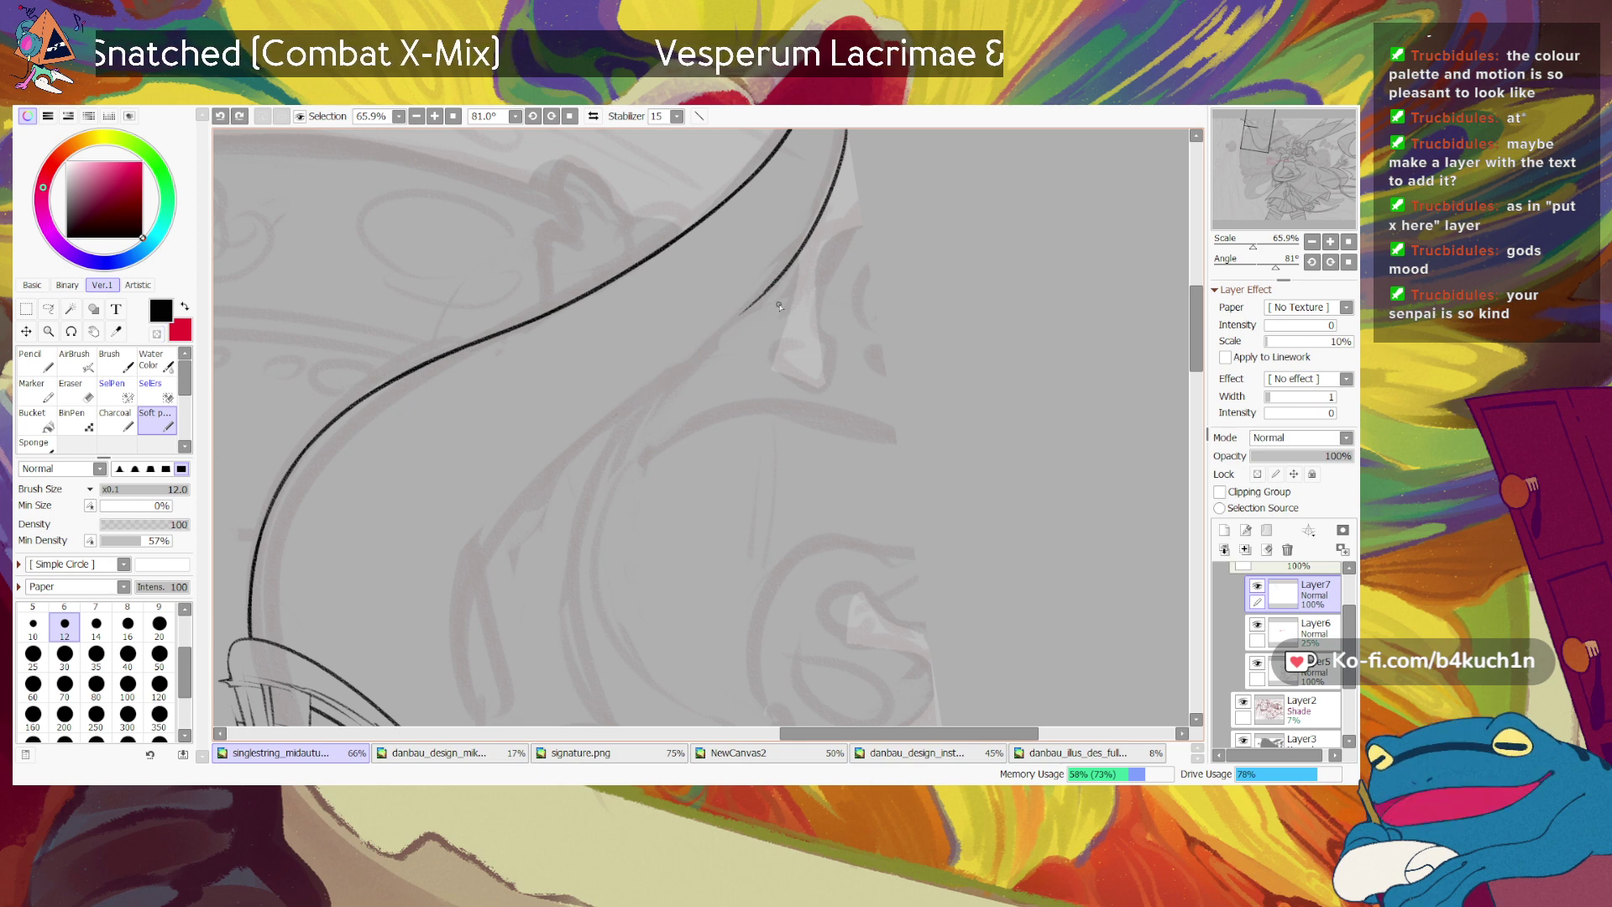
pyautogui.moveTo(778, 284); pyautogui.dragTo(625, 420)
pyautogui.hotkey('ctrl', 'z')
pyautogui.moveTo(782, 277); pyautogui.dragTo(615, 423)
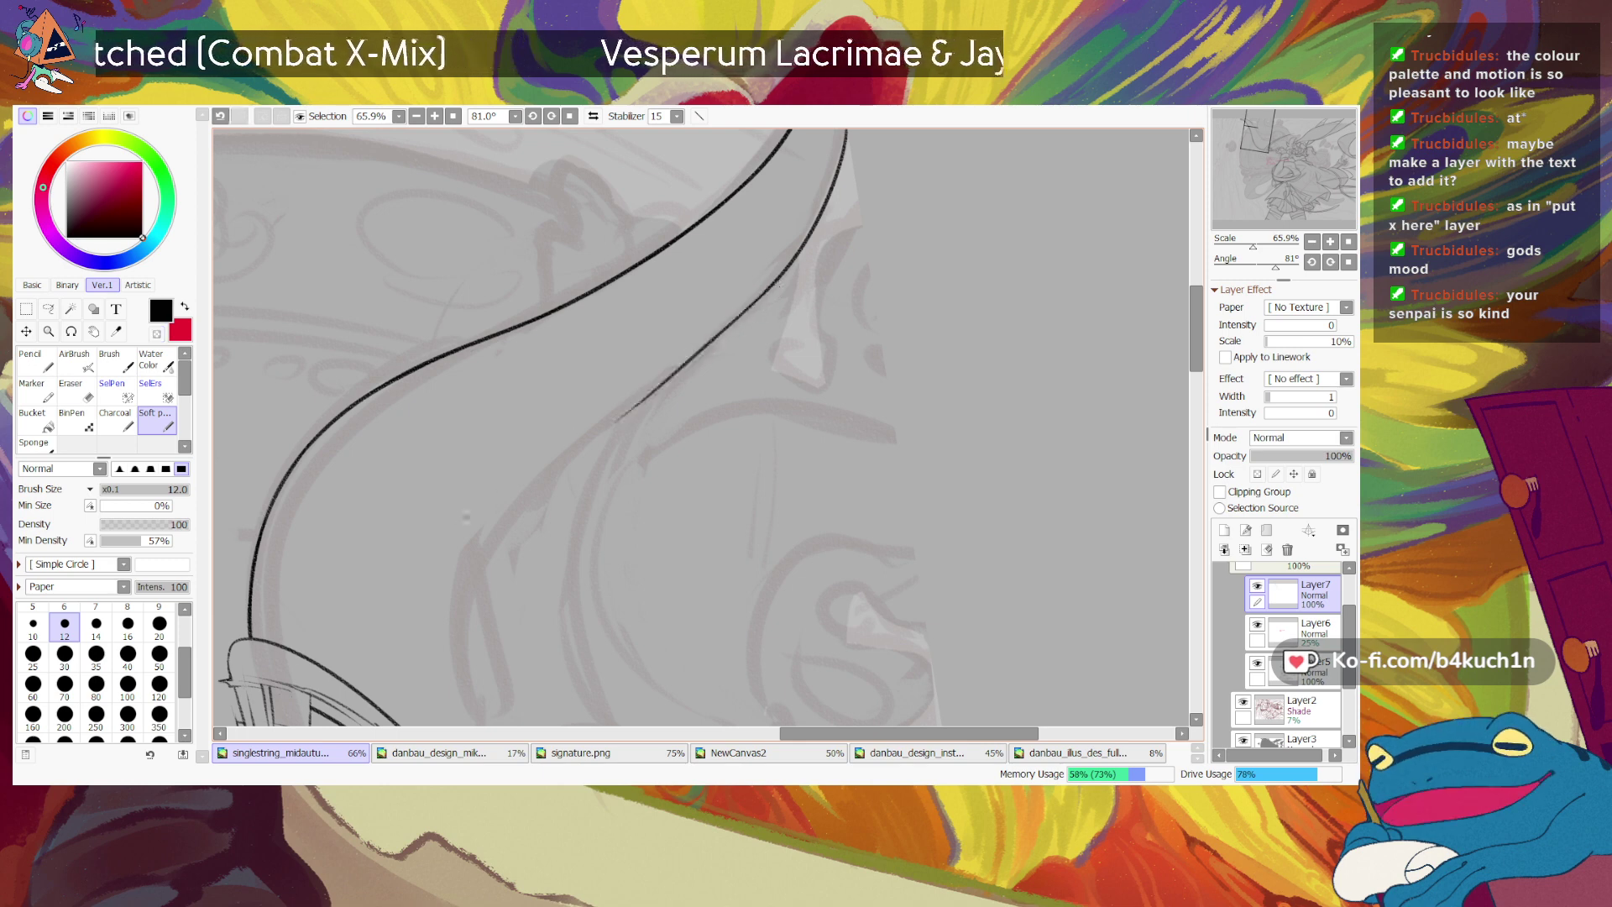
pyautogui.hotkey('ctrl', 'z')
pyautogui.moveTo(779, 282); pyautogui.dragTo(624, 411)
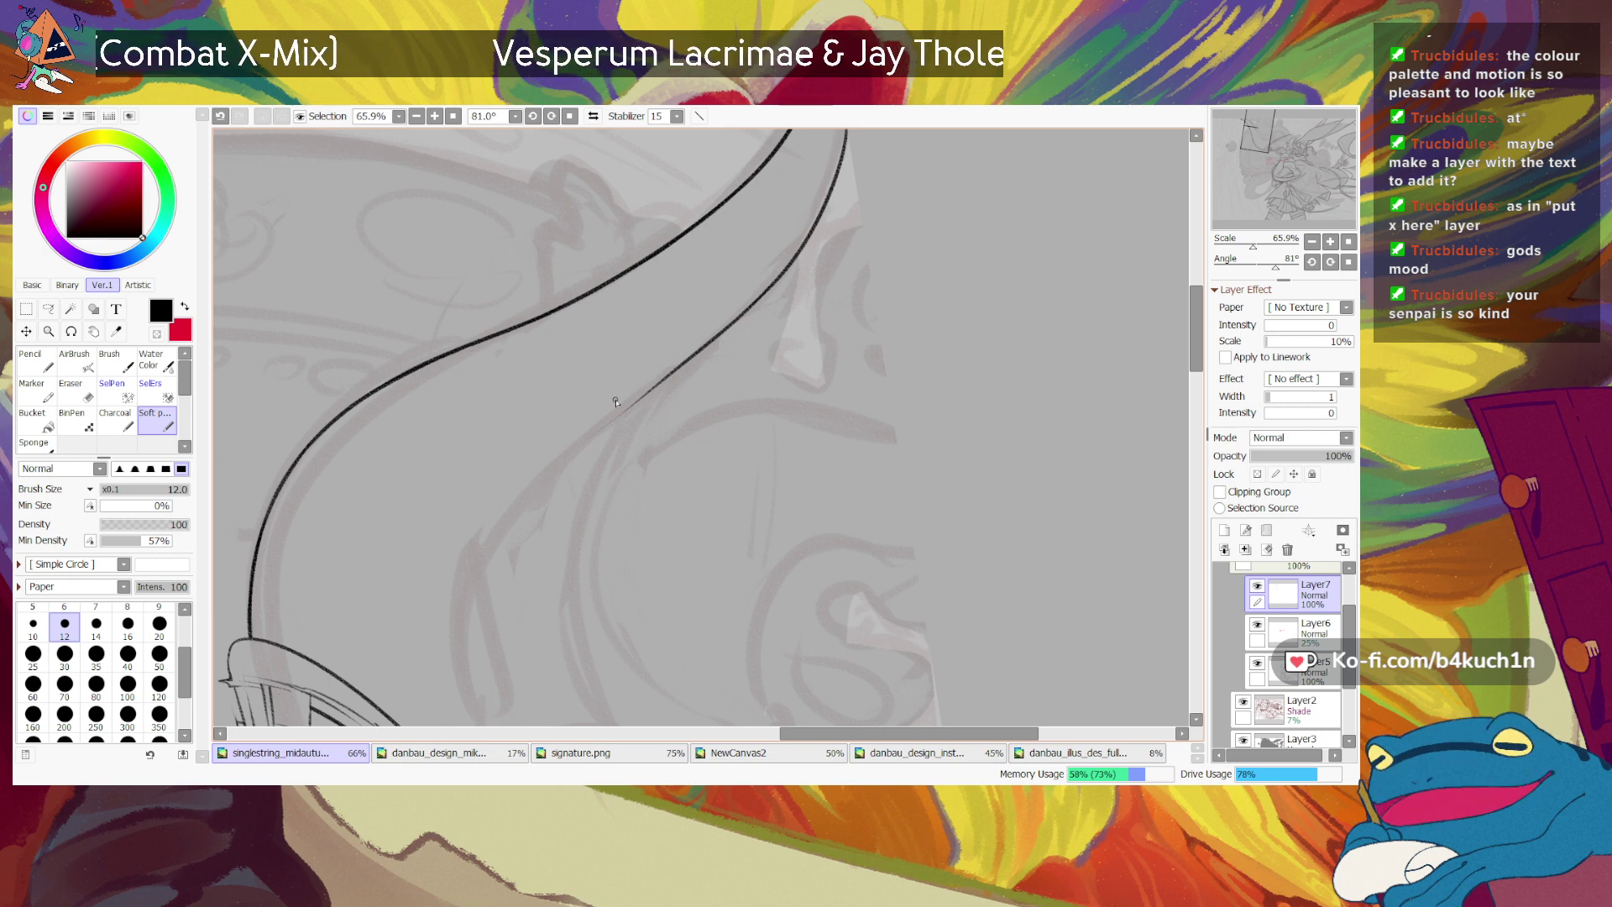
# Step: Carry the second edge line down to the start of its lower bend, redrawing the stroke until it follows the sketch
pyautogui.moveTo(668, 376); pyautogui.dragTo(508, 509)
pyautogui.hotkey('ctrl', 'z')
pyautogui.moveTo(680, 366); pyautogui.dragTo(482, 559)
pyautogui.hotkey('ctrl', 'z')
pyautogui.moveTo(667, 377); pyautogui.dragTo(488, 557)
pyautogui.hotkey('ctrl', 'z')
pyautogui.moveTo(669, 378); pyautogui.dragTo(506, 531)
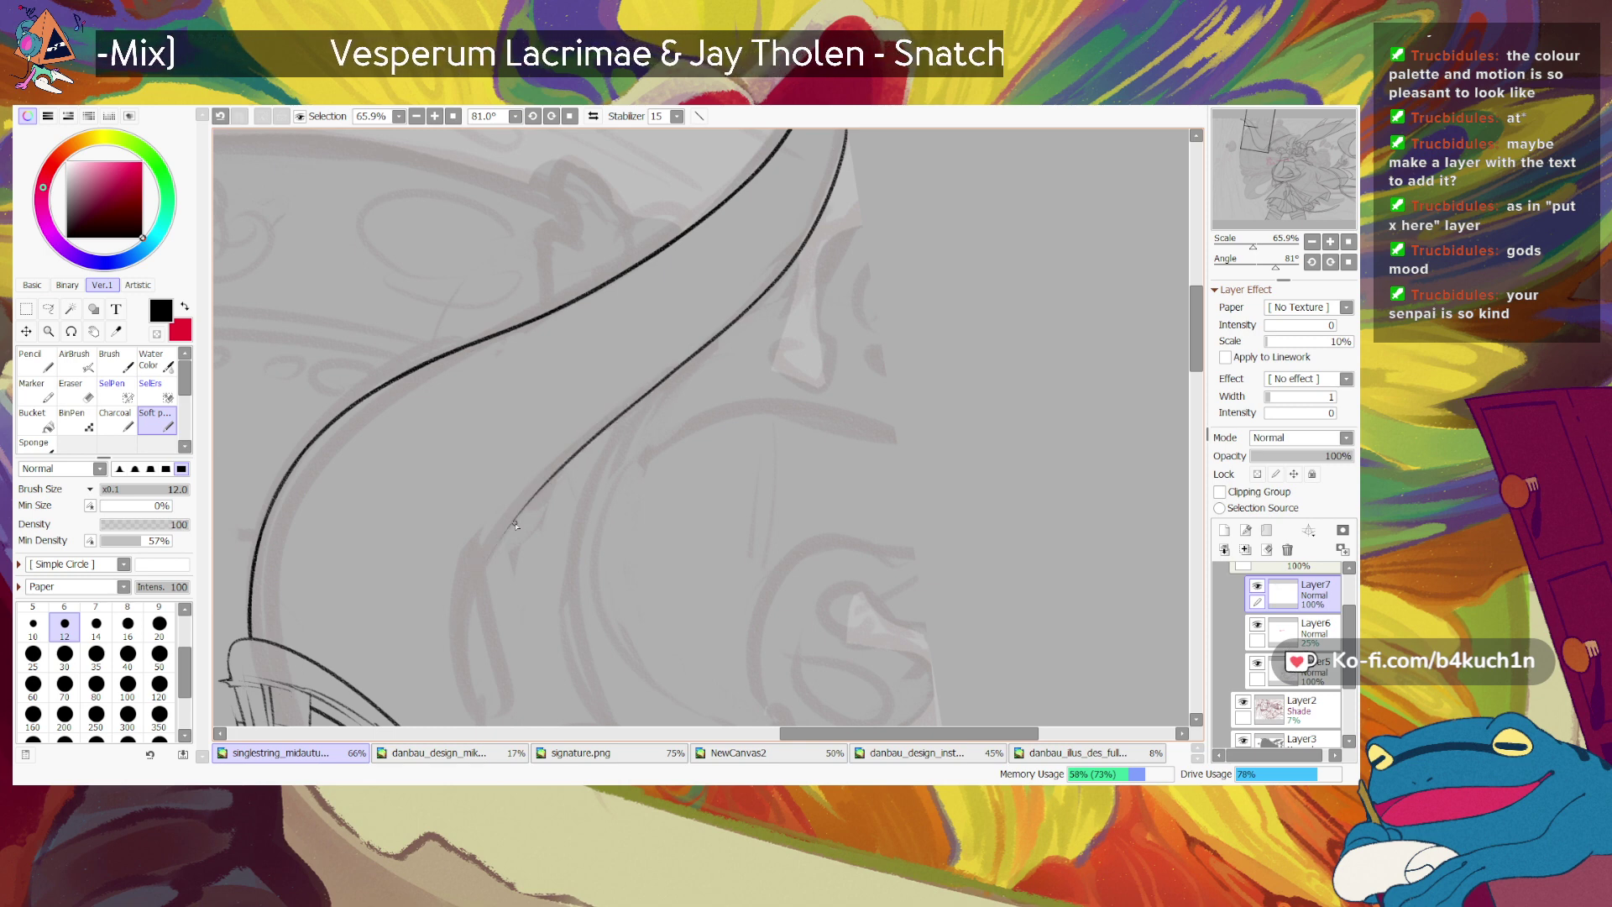
# Step: Ink the second edge's lower bend as a downward curve, redrawing it with varied starting points and curvature
pyautogui.moveTo(668, 376); pyautogui.dragTo(457, 657)
pyautogui.hotkey('ctrl', 'z')
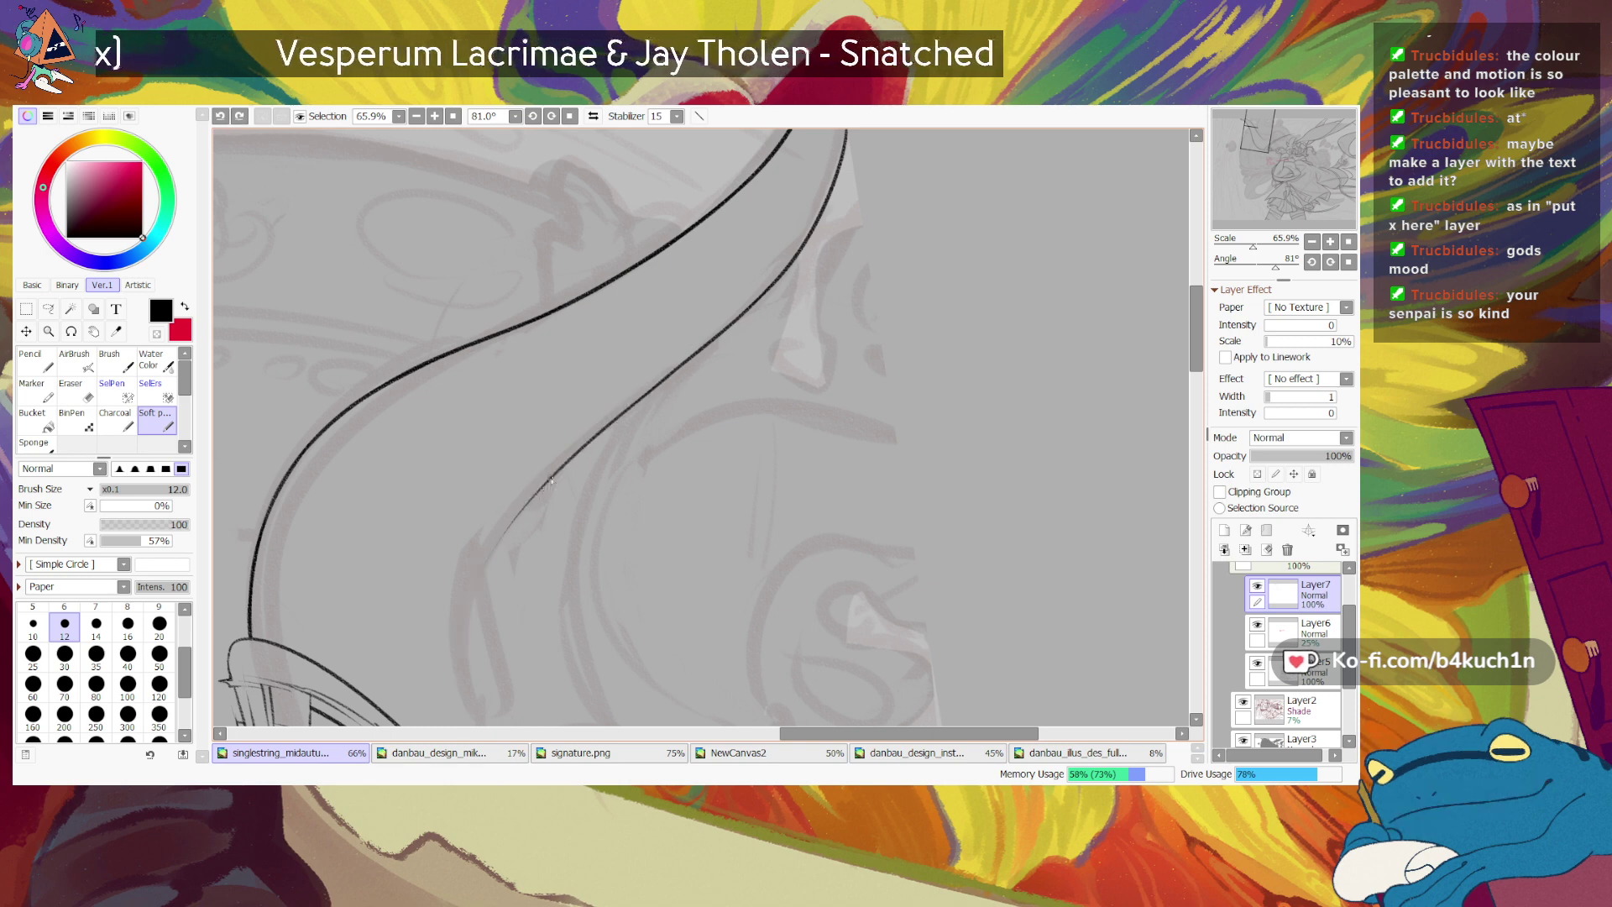
pyautogui.moveTo(551, 479); pyautogui.dragTo(462, 667)
pyautogui.hotkey('ctrl', 'z')
pyautogui.moveTo(555, 474); pyautogui.dragTo(465, 658)
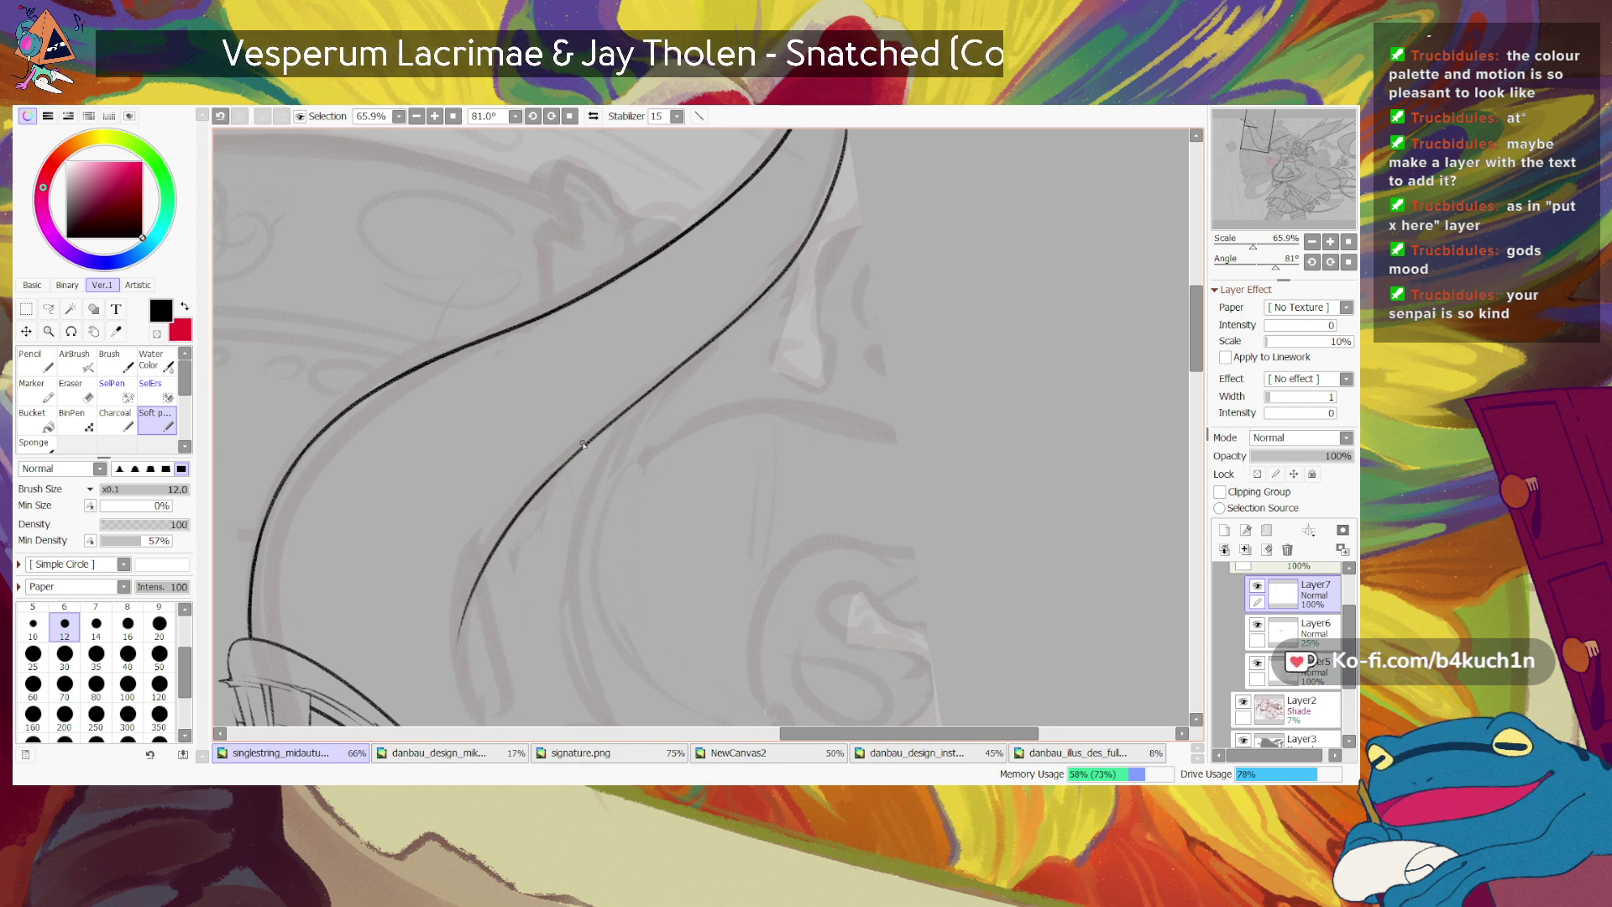
pyautogui.hotkey('ctrl', 'z')
pyautogui.moveTo(592, 438); pyautogui.dragTo(474, 595)
pyautogui.moveTo(590, 443); pyautogui.dragTo(485, 588)
pyautogui.hotkey('ctrl', 'z')
pyautogui.moveTo(563, 470); pyautogui.dragTo(466, 694)
pyautogui.hotkey('ctrl', 'z')
pyautogui.moveTo(569, 458); pyautogui.dragTo(470, 618)
pyautogui.hotkey('ctrl', 'z')
pyautogui.moveTo(578, 465); pyautogui.dragTo(461, 672)
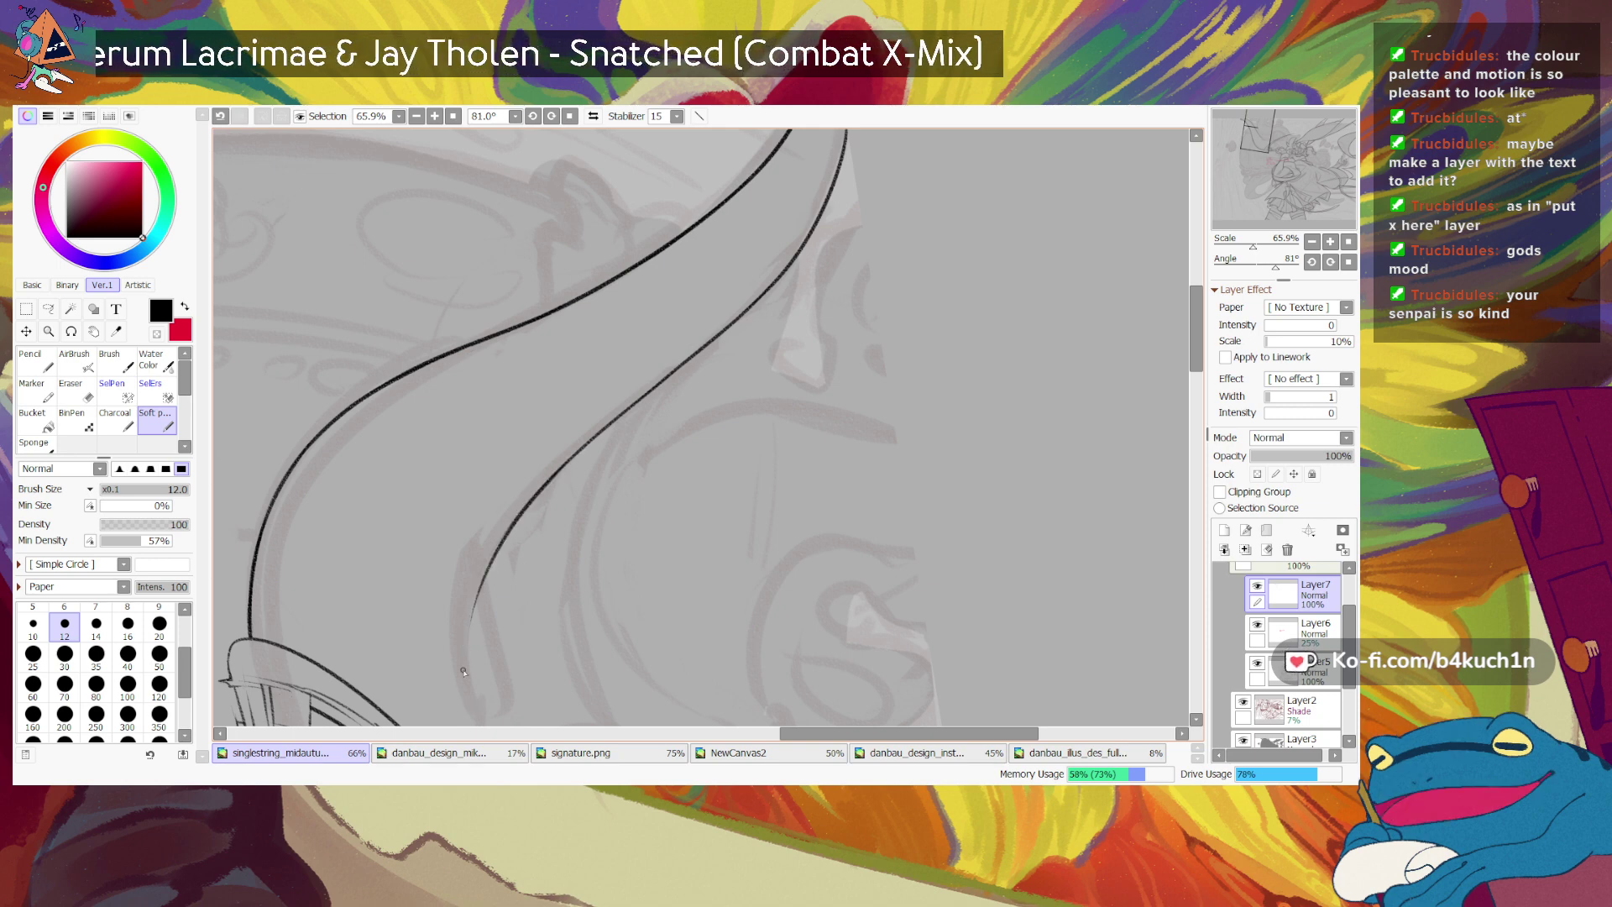
# Step: Try to extend the second edge's lower bend farther down toward the round spiral ornament
pyautogui.moveTo(487, 580)
pyautogui.mouseDown()
pyautogui.moveTo(467, 630)
pyautogui.moveTo(480, 712)
pyautogui.mouseUp()
pyautogui.hotkey('ctrl', 'z')
pyautogui.moveTo(502, 540)
pyautogui.mouseDown()
pyautogui.moveTo(466, 671)
pyautogui.moveTo(479, 723)
pyautogui.moveTo(466, 675)
pyautogui.moveTo(470, 708)
pyautogui.mouseUp()
pyautogui.hotkey('ctrl', 'z')
pyautogui.hotkey('ctrl', 'z')
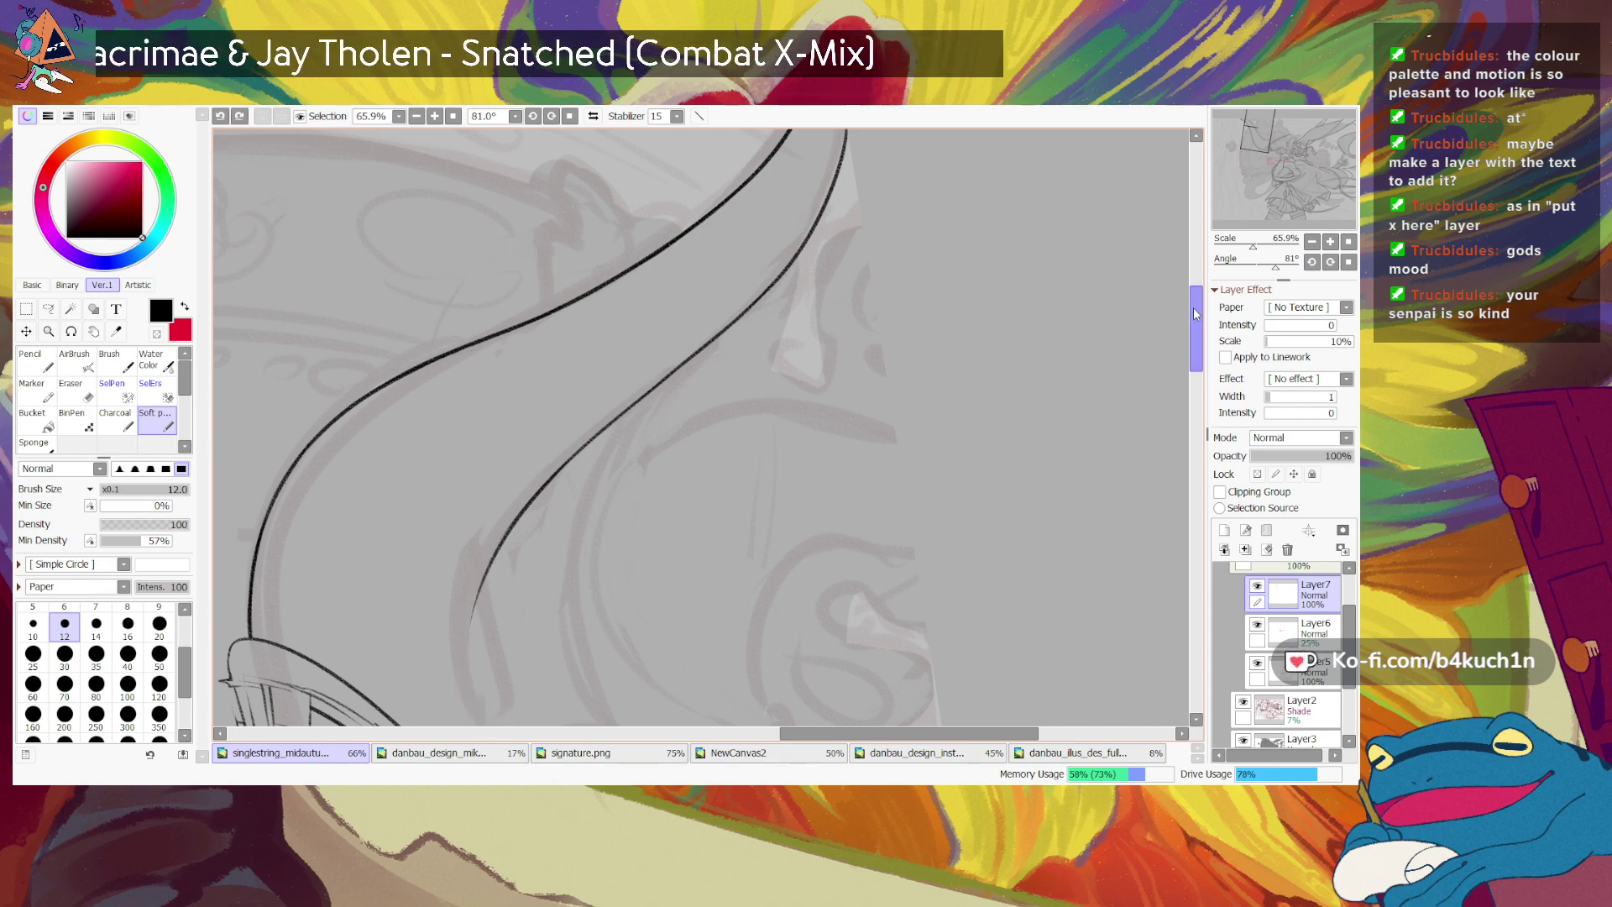
# Step: Erase the curved lower end of the second edge line back to its straight sloping section
pyautogui.moveTo(1195, 298); pyautogui.dragTo(1183, 329)
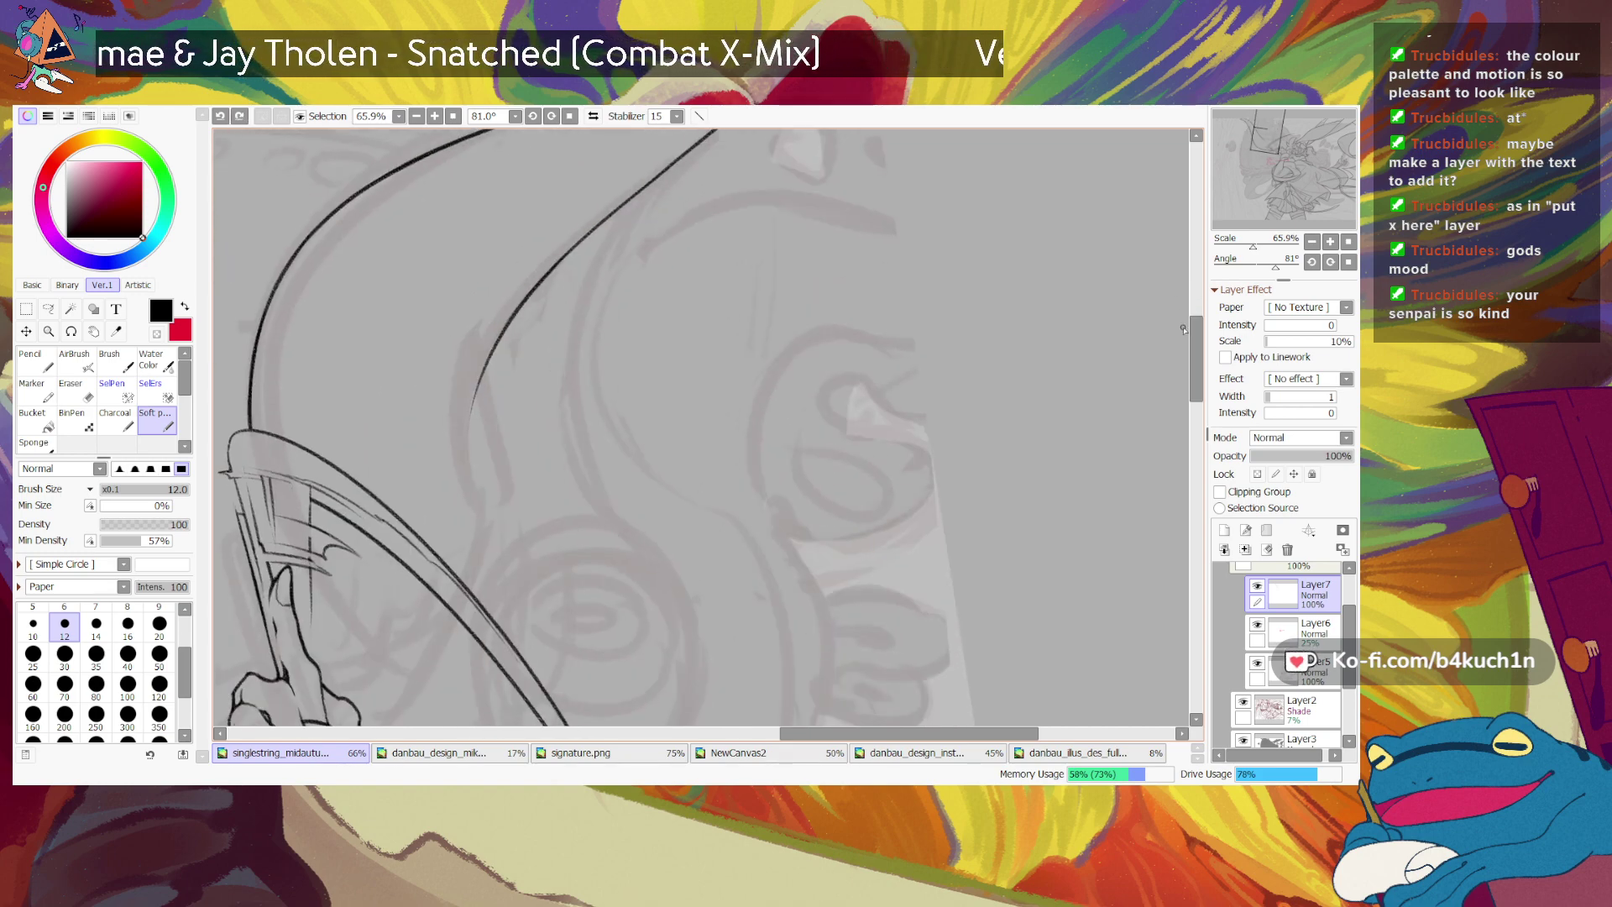
pyautogui.press('e')
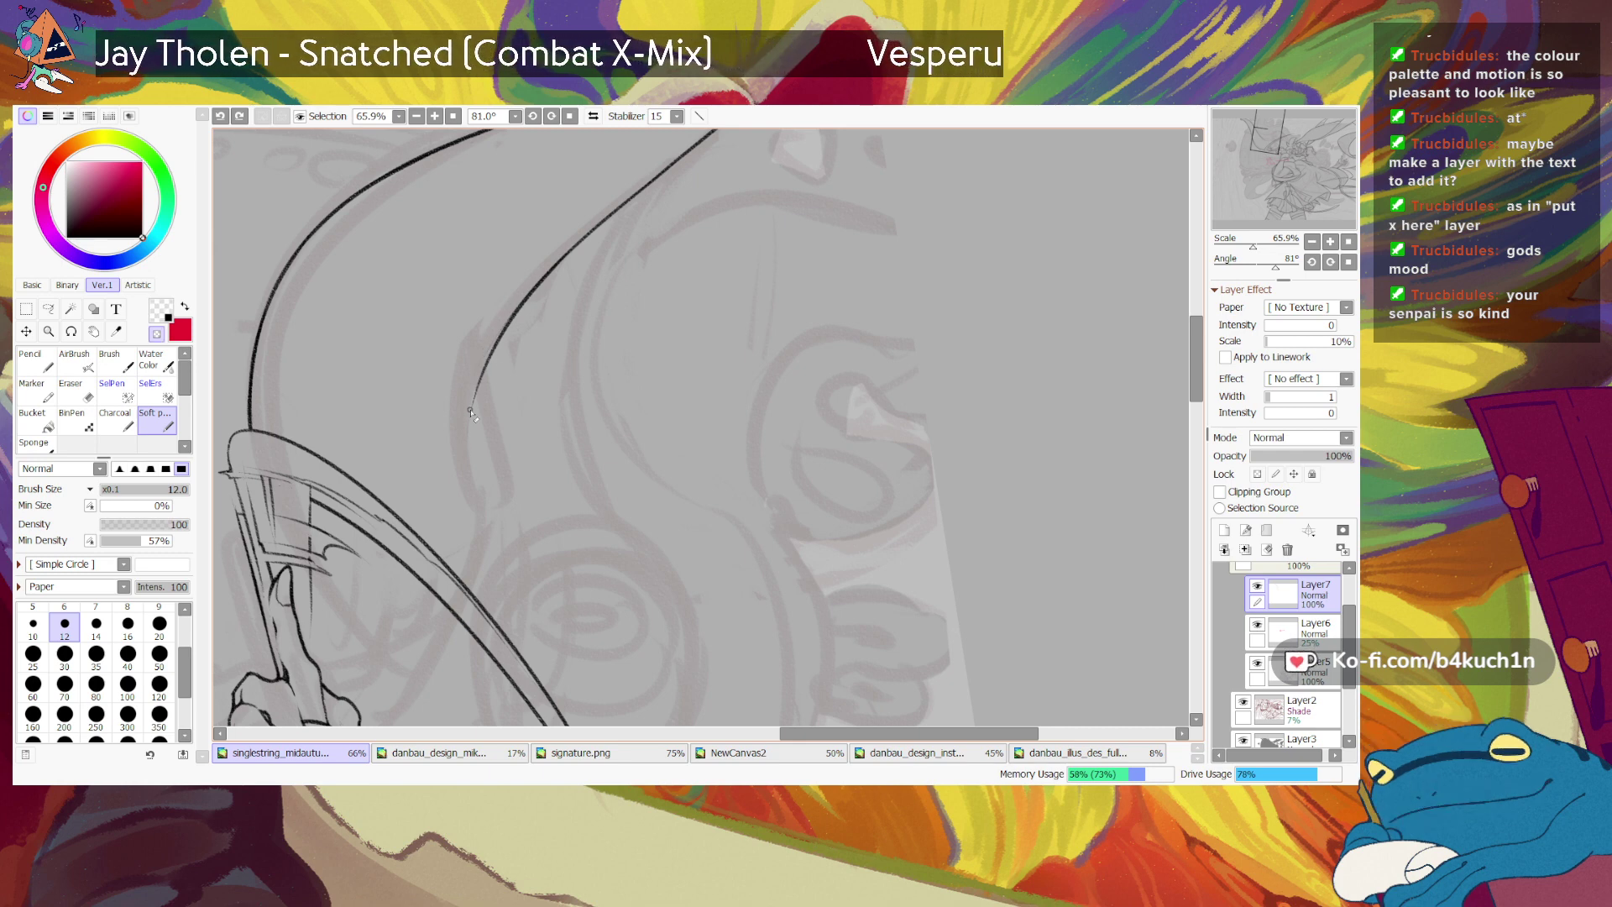
pyautogui.moveTo(454, 484); pyautogui.dragTo(433, 495)
pyautogui.press('e')
pyautogui.press('e')
pyautogui.moveTo(542, 286); pyautogui.dragTo(497, 342)
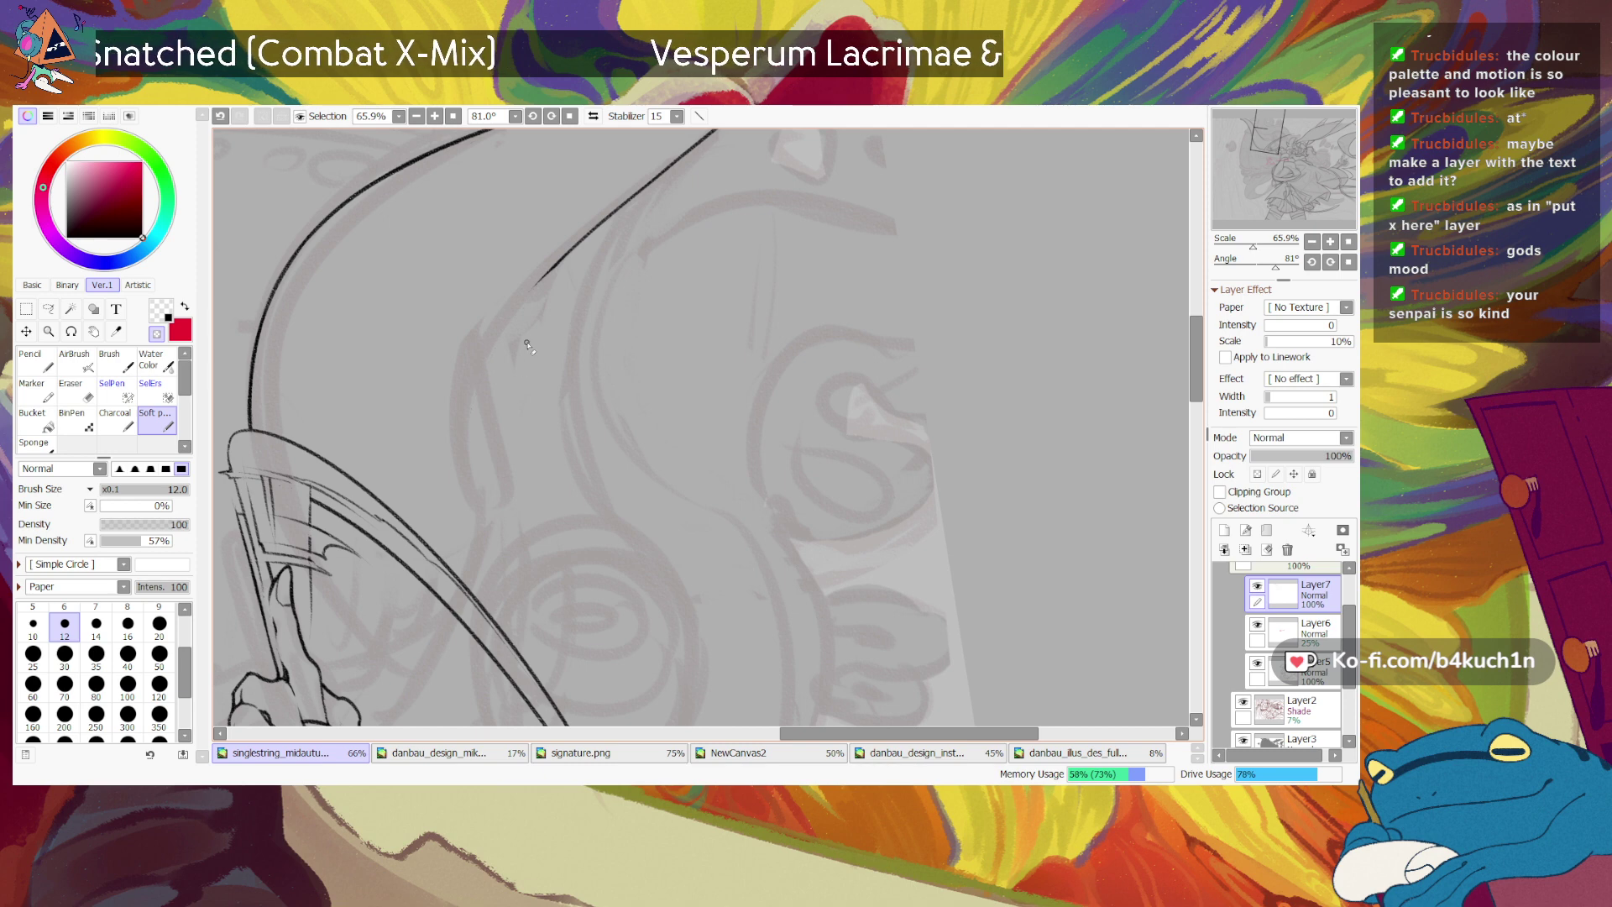
# Step: Extend the second edge line from its straight sloping section into the start of the lower bend, redrawing the stroke until it follows the sketch
pyautogui.press('-')
pyautogui.moveTo(561, 260); pyautogui.dragTo(468, 405)
pyautogui.hotkey('ctrl', 'z')
pyautogui.hotkey('ctrl', 'z')
pyautogui.moveTo(569, 251); pyautogui.dragTo(479, 370)
pyautogui.hotkey('ctrl', 'z')
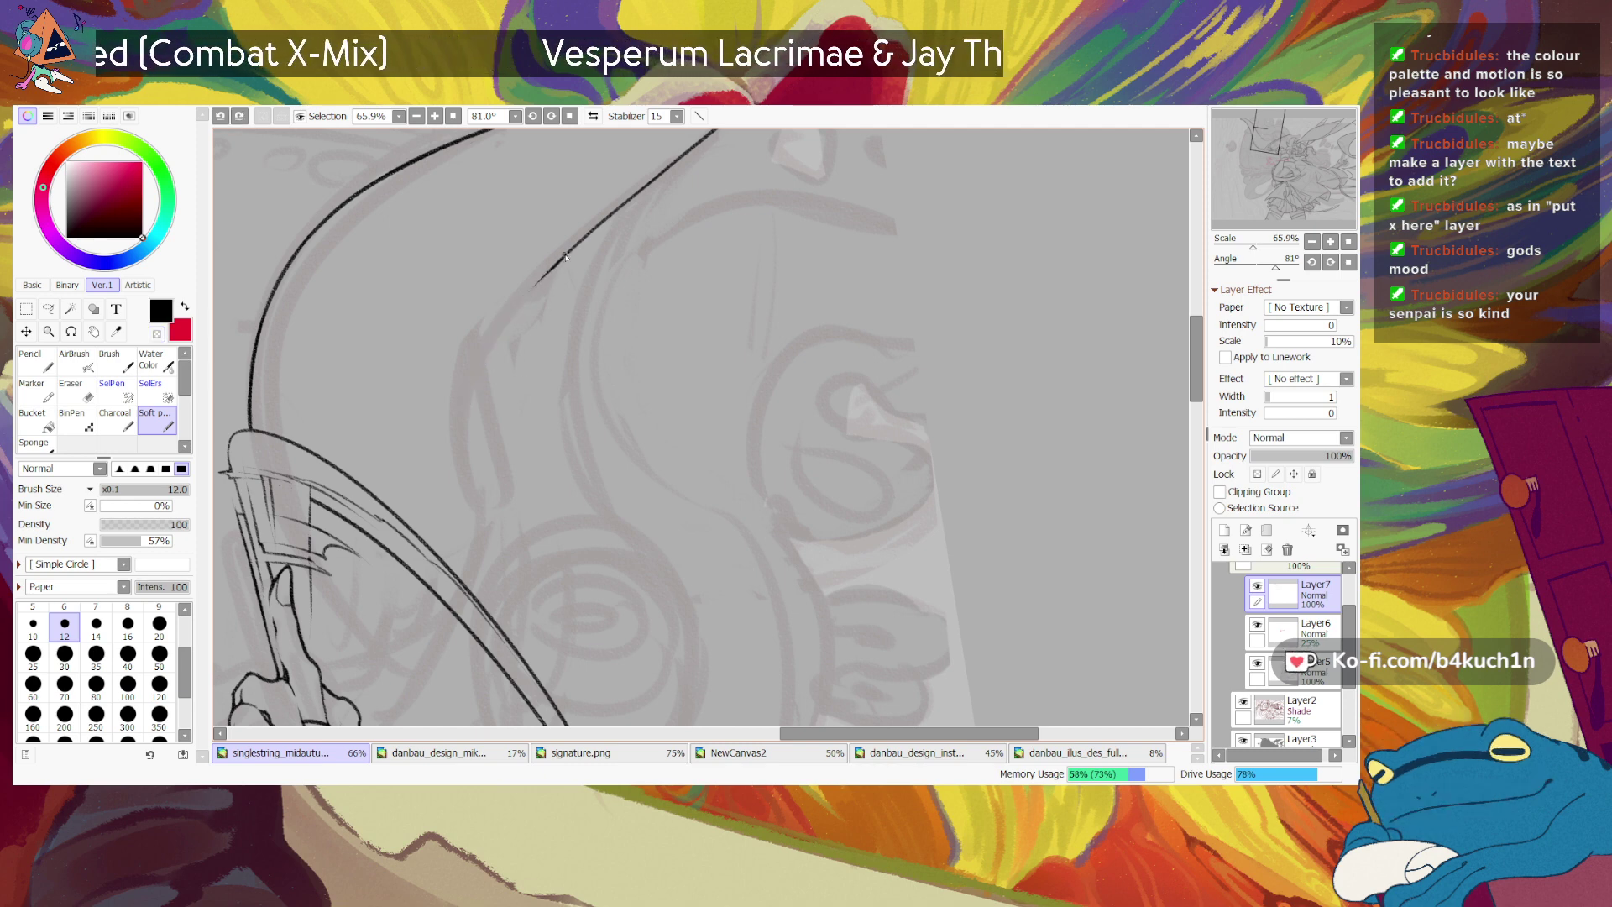
pyautogui.moveTo(562, 260); pyautogui.dragTo(463, 412)
pyautogui.hotkey('ctrl', 'z')
pyautogui.moveTo(544, 276); pyautogui.dragTo(462, 417)
pyautogui.hotkey('ctrl', 'z')
pyautogui.moveTo(555, 267); pyautogui.dragTo(450, 436)
pyautogui.hotkey('ctrl', 'z')
pyautogui.moveTo(554, 269); pyautogui.dragTo(459, 440)
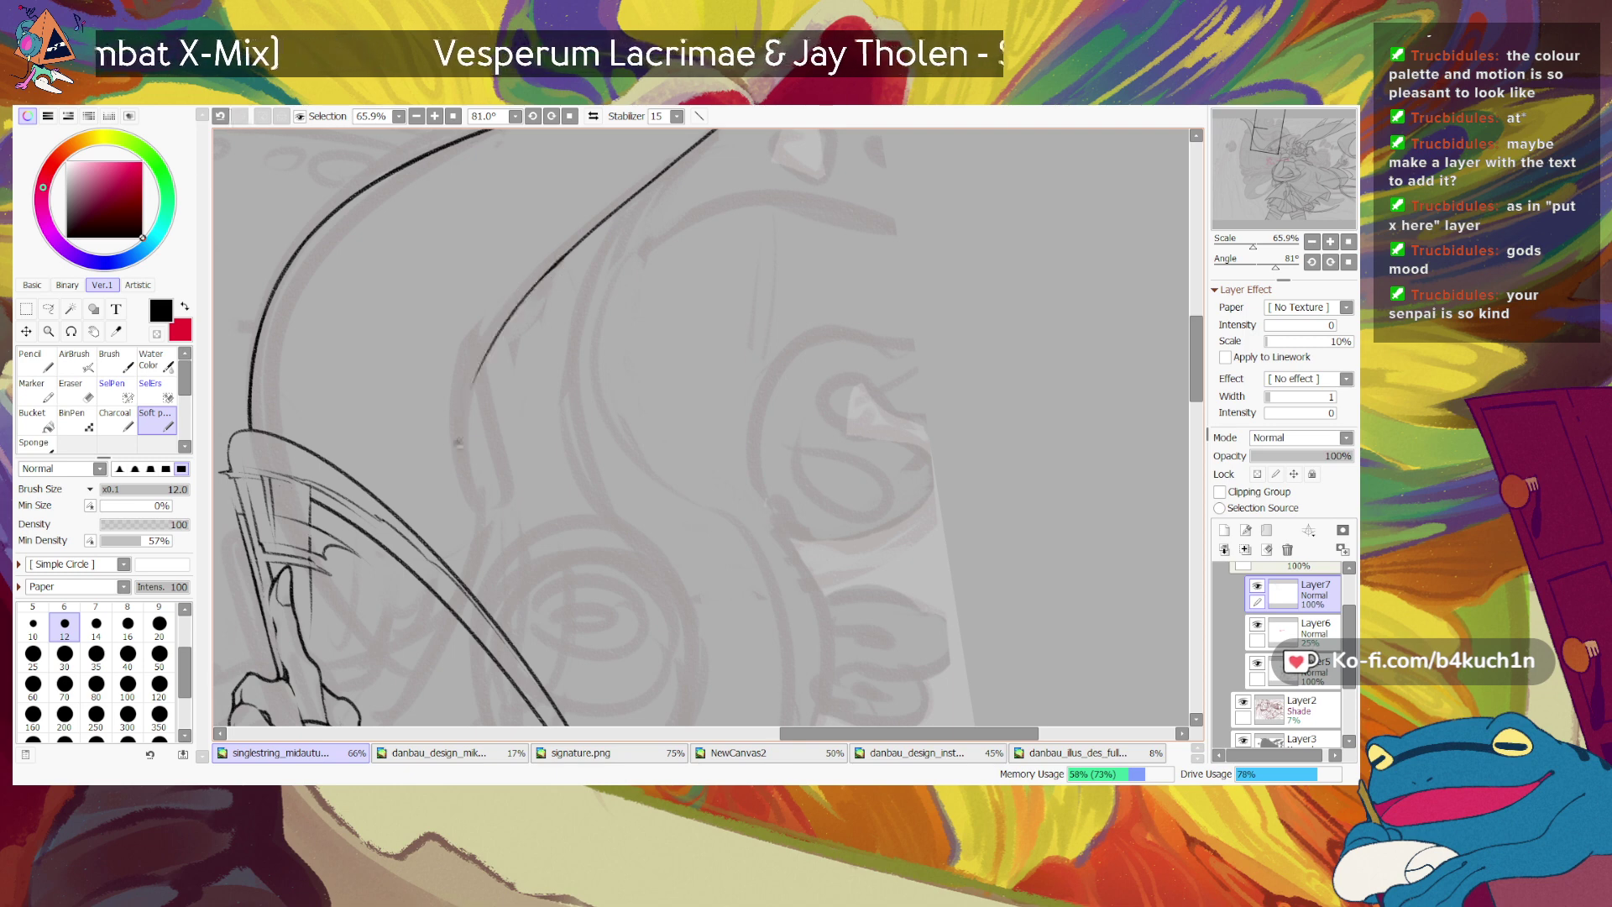
# Step: Try to carry the second edge's bend steeply down to the rim of the round spiral ornament with repeated strokes
pyautogui.moveTo(482, 360); pyautogui.dragTo(462, 495)
pyautogui.hotkey('ctrl', 'z')
pyautogui.moveTo(491, 353); pyautogui.dragTo(502, 560)
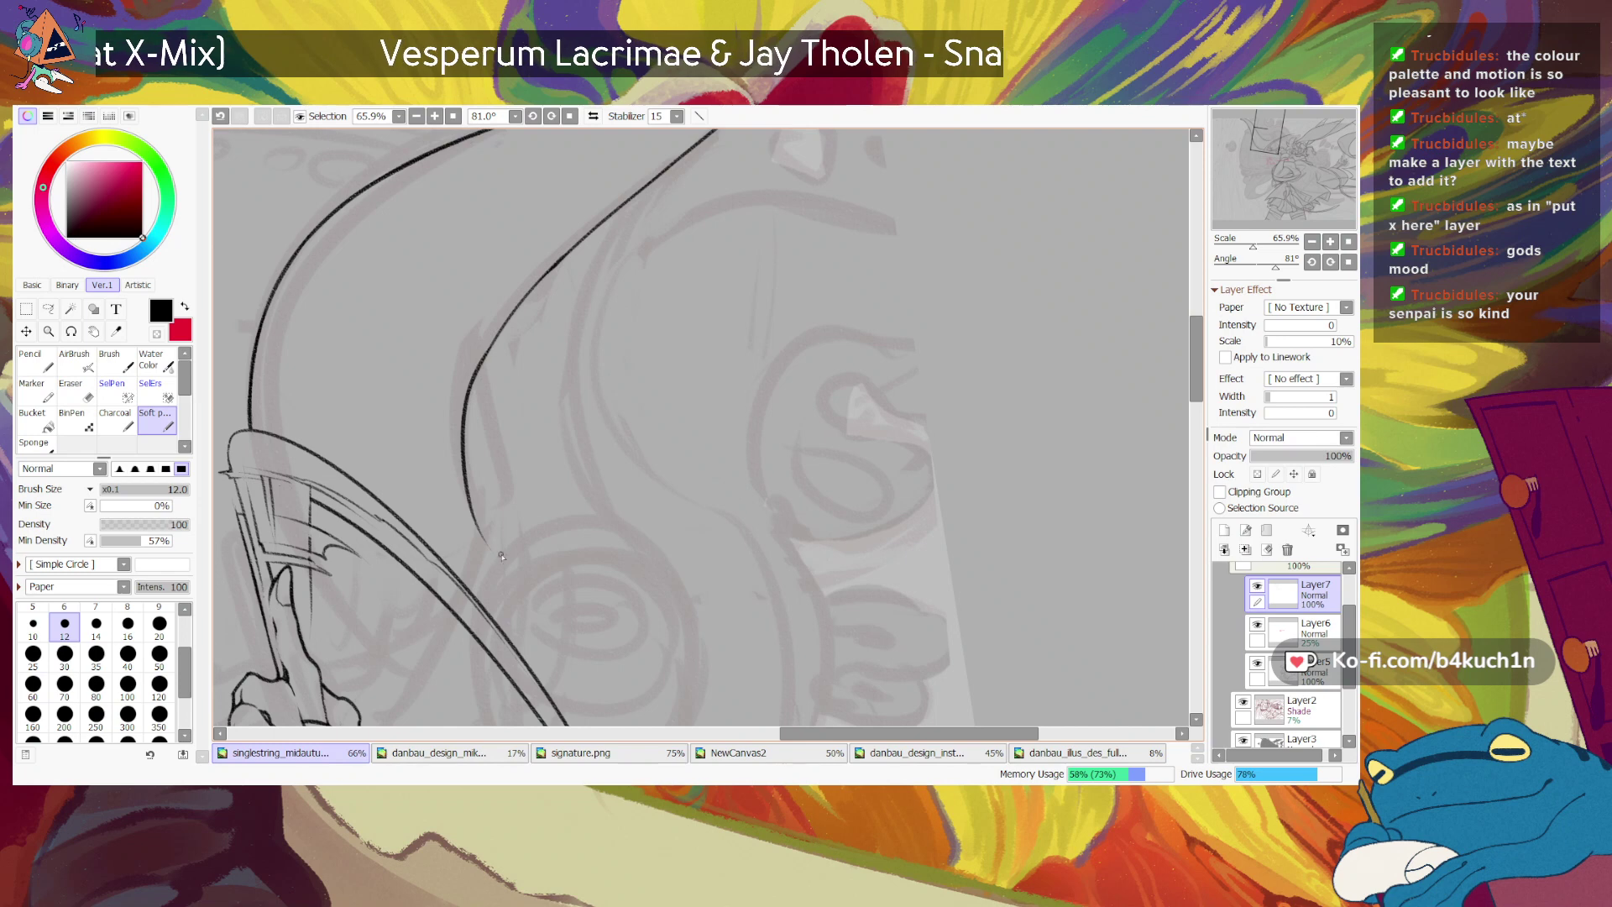
pyautogui.hotkey('ctrl', 'z')
pyautogui.press('-')
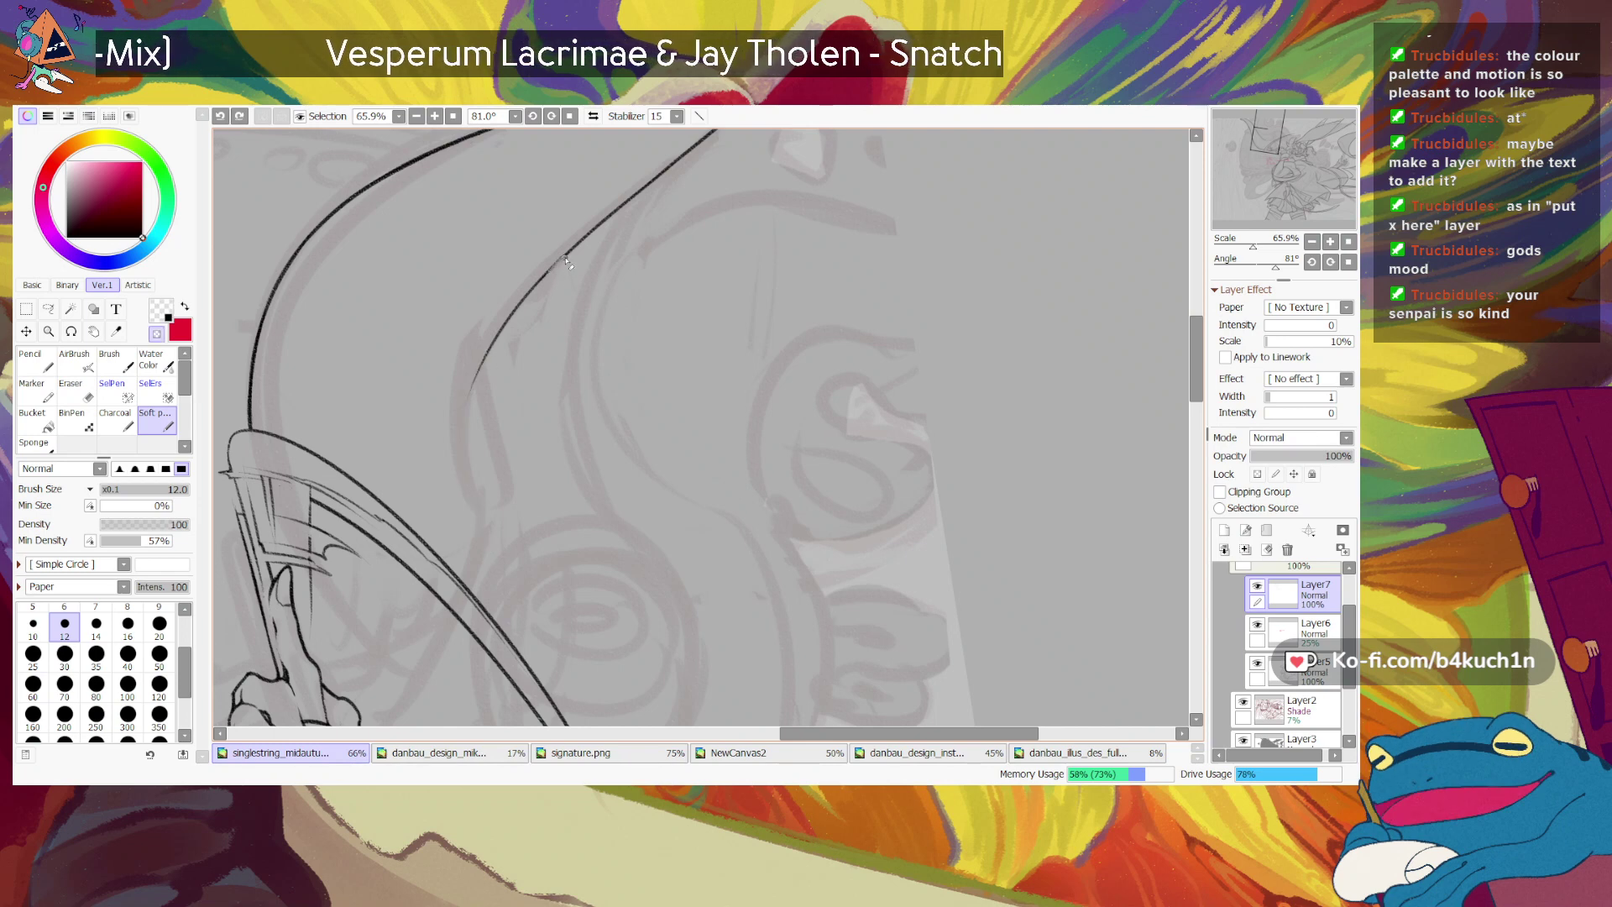
pyautogui.moveTo(570, 251); pyautogui.dragTo(544, 280)
pyautogui.press('-')
pyautogui.moveTo(487, 357); pyautogui.dragTo(475, 523)
pyautogui.hotkey('ctrl', 'z')
pyautogui.hotkey('ctrl', 'z')
pyautogui.hotkey('ctrl', 'z')
pyautogui.moveTo(492, 347); pyautogui.dragTo(470, 507)
pyautogui.hotkey('ctrl', 'z')
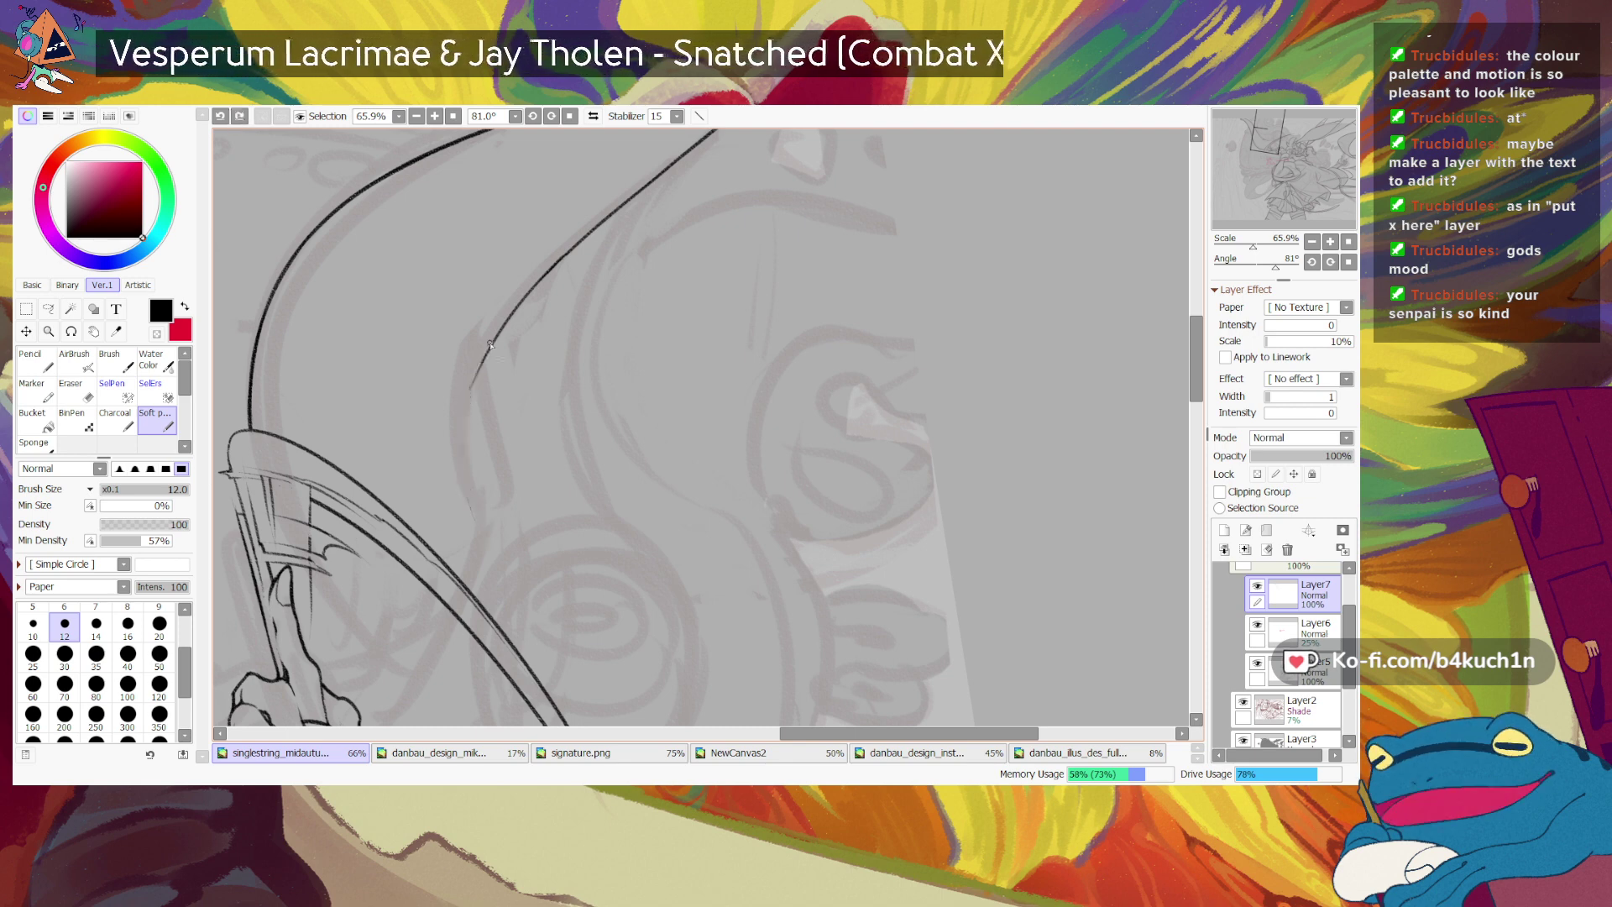
pyautogui.moveTo(492, 347); pyautogui.dragTo(472, 514)
pyautogui.hotkey('ctrl', 'z')
pyautogui.moveTo(491, 348); pyautogui.dragTo(501, 552)
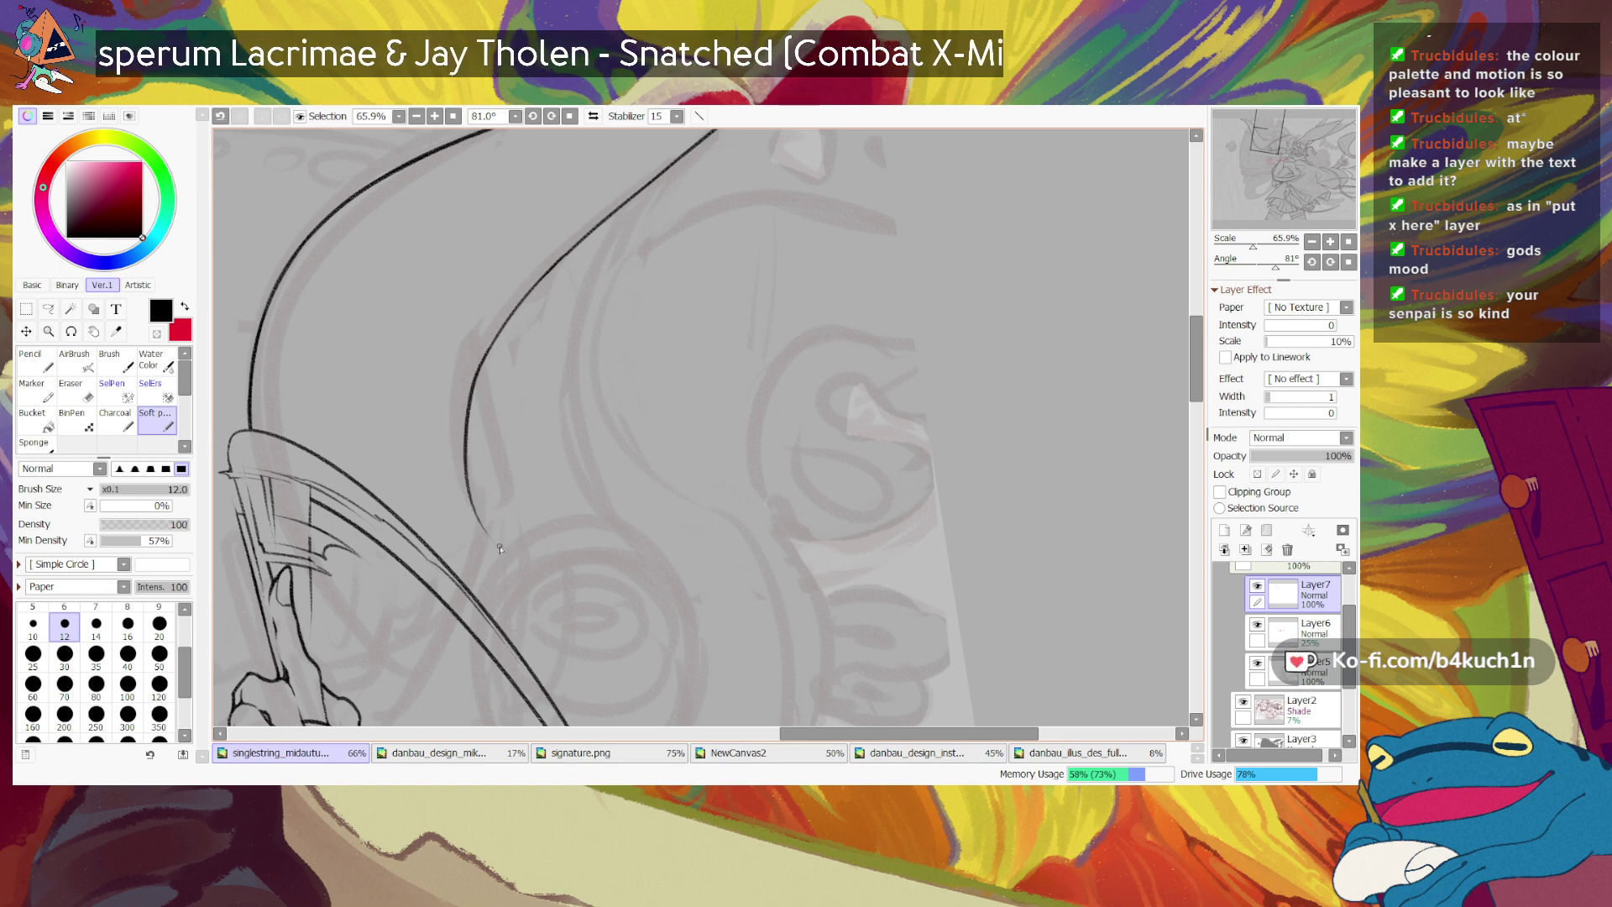
pyautogui.hotkey('ctrl', 'z')
# Step: Ink the second edge's lower bend as one smooth curve in a view rotated to 111°, and refine where it joins the sloping line
pyautogui.moveTo(1267, 263); pyautogui.dragTo(1274, 264)
pyautogui.moveTo(949, 734); pyautogui.dragTo(915, 734)
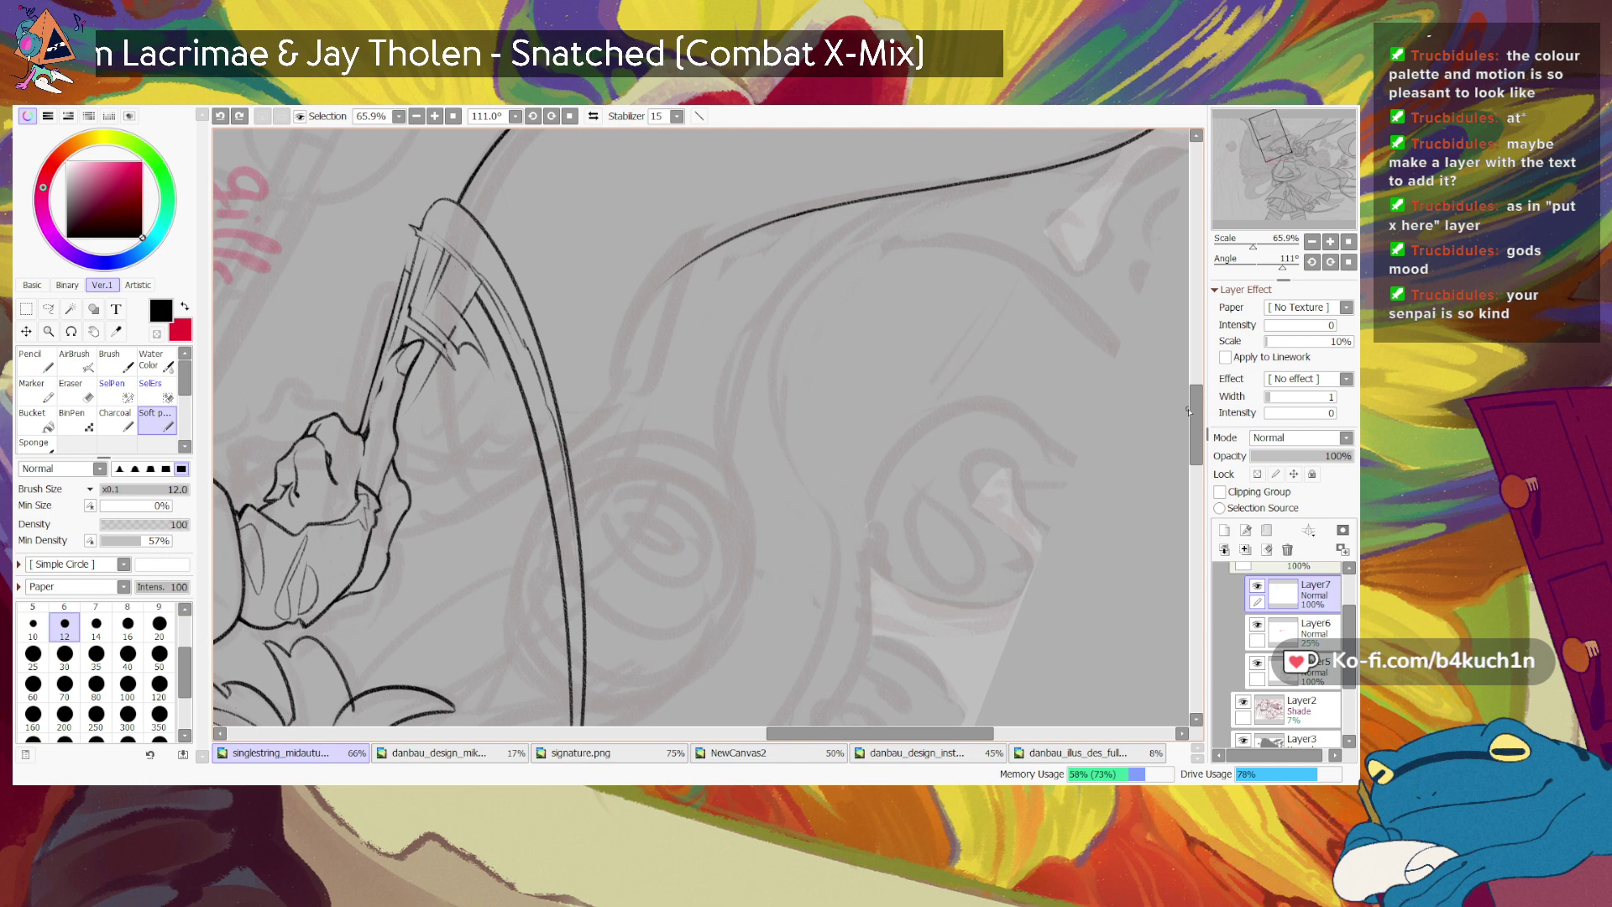
pyautogui.moveTo(1199, 416); pyautogui.dragTo(1200, 399)
pyautogui.scroll(1, 1202, 399)
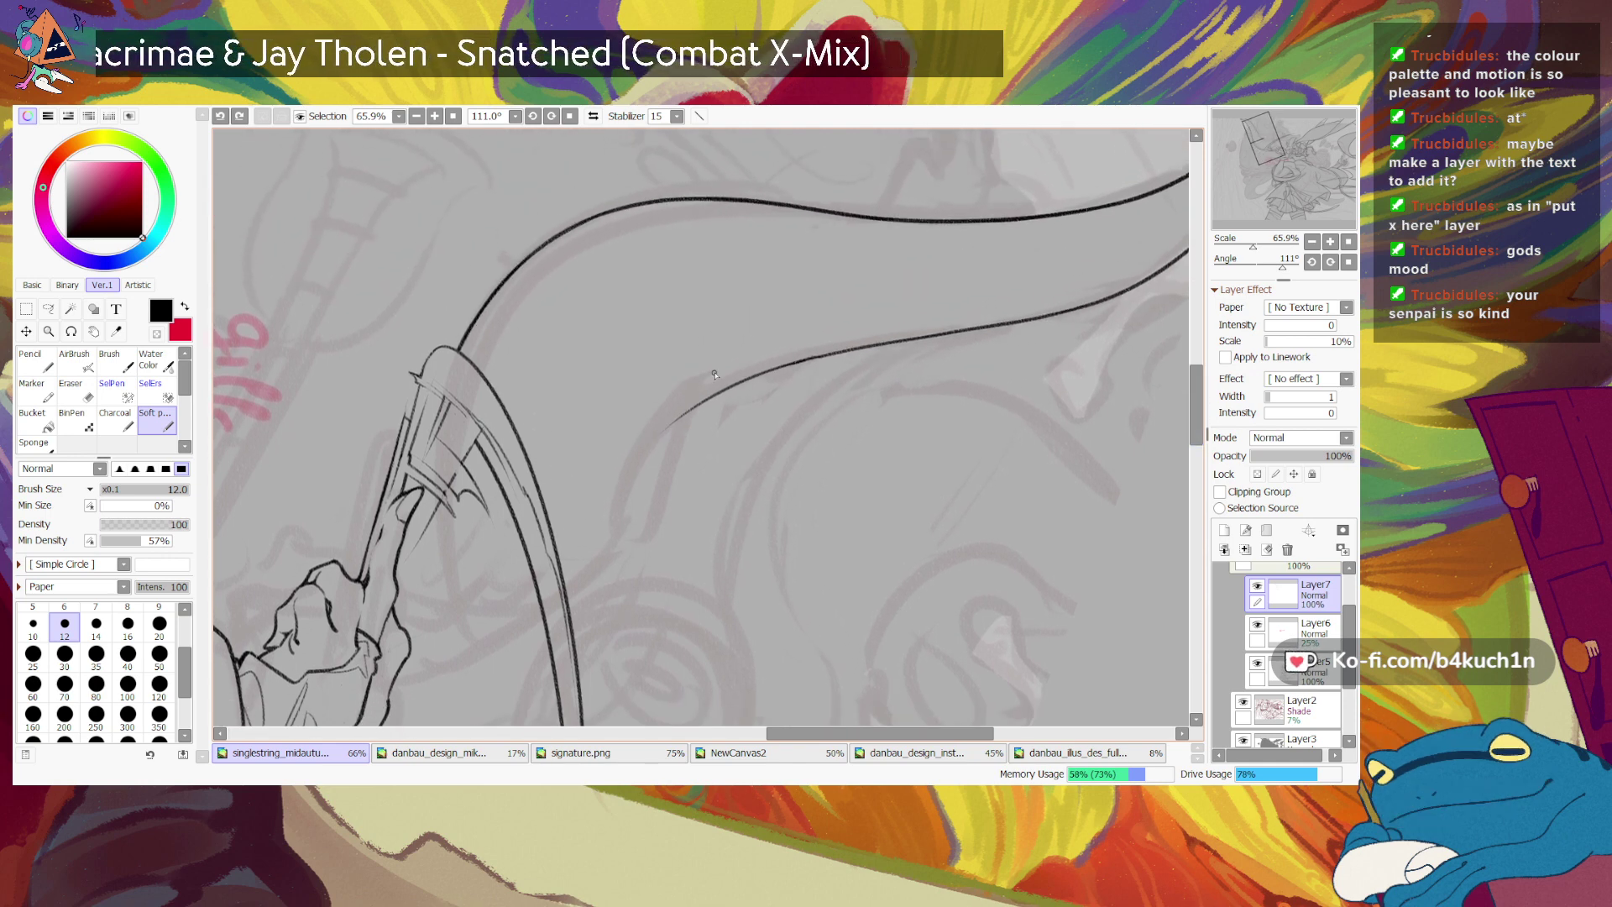
pyautogui.moveTo(661, 439); pyautogui.dragTo(615, 535)
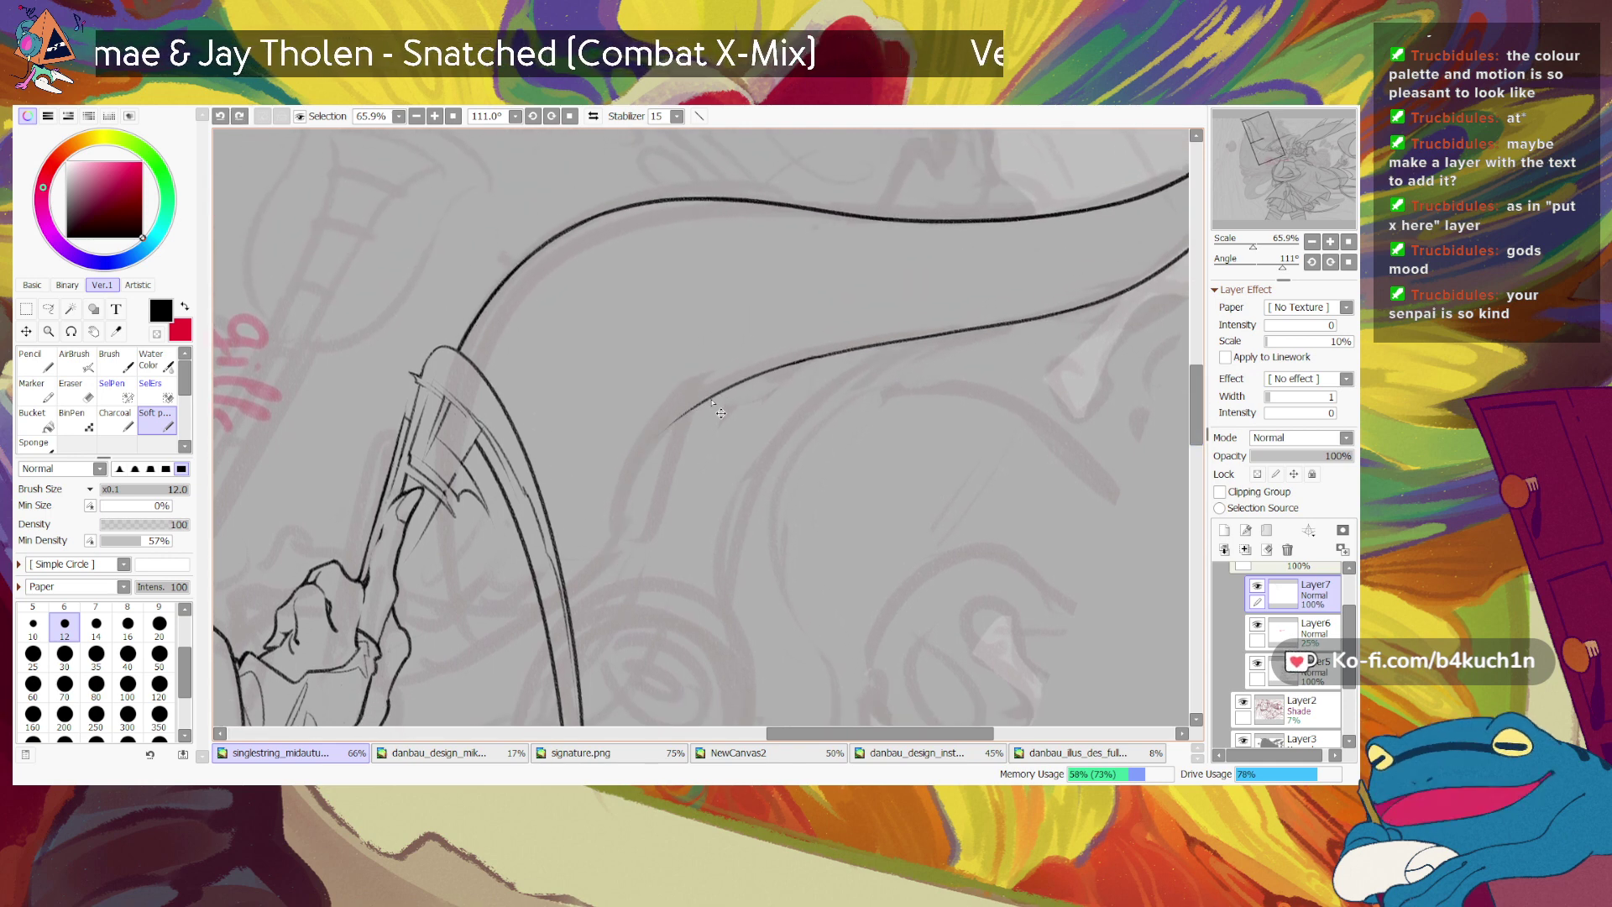
pyautogui.moveTo(718, 394); pyautogui.dragTo(619, 538)
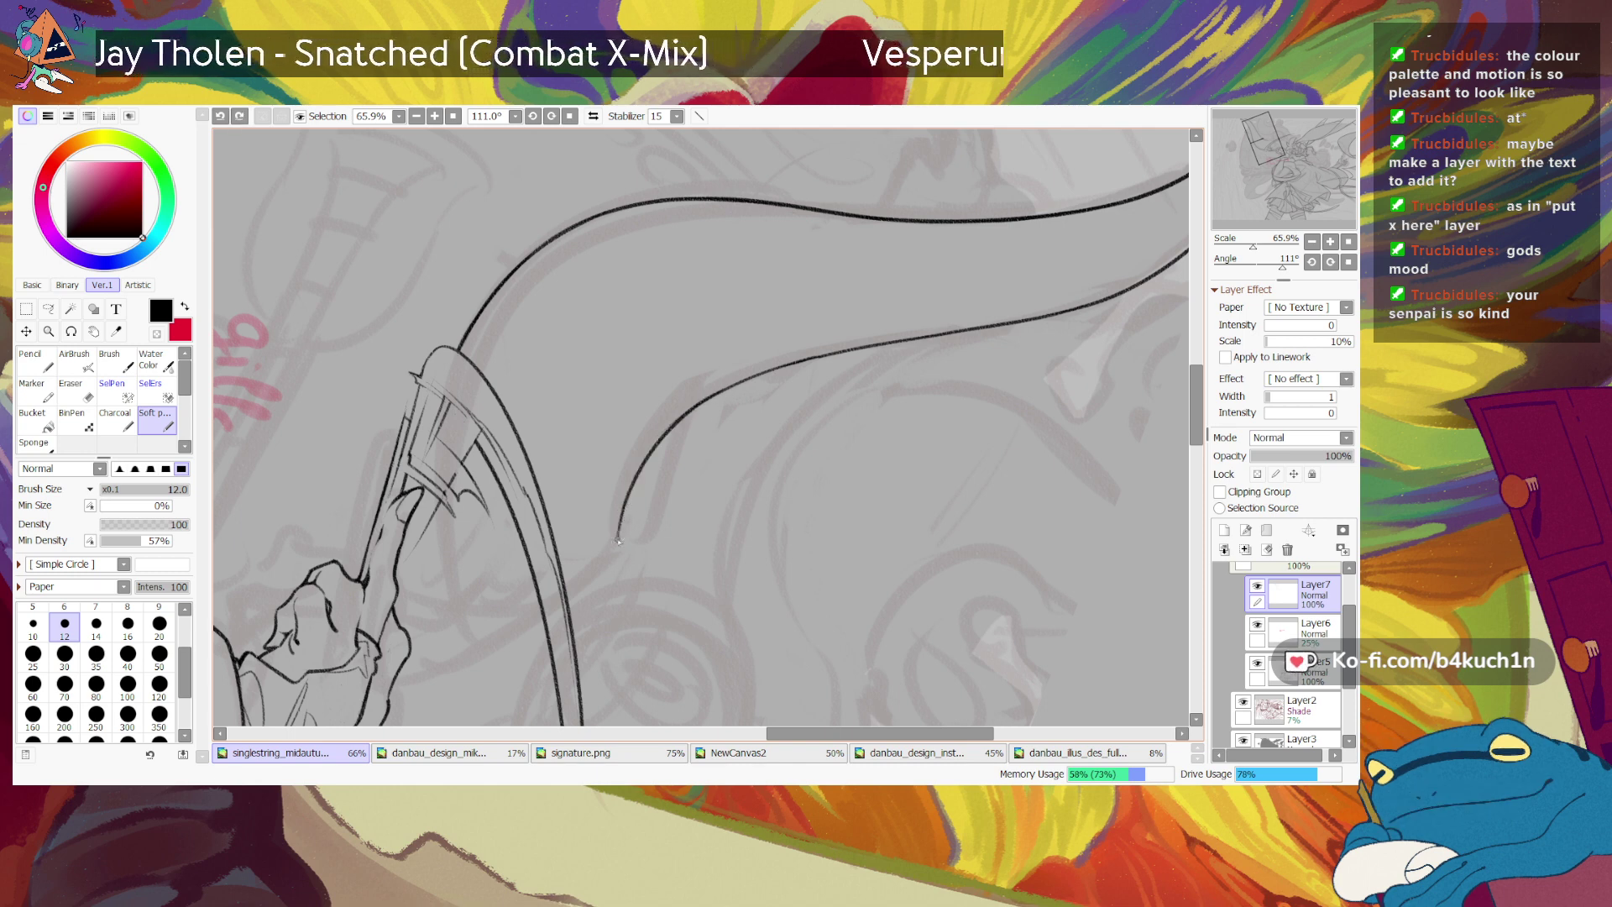
pyautogui.press('e')
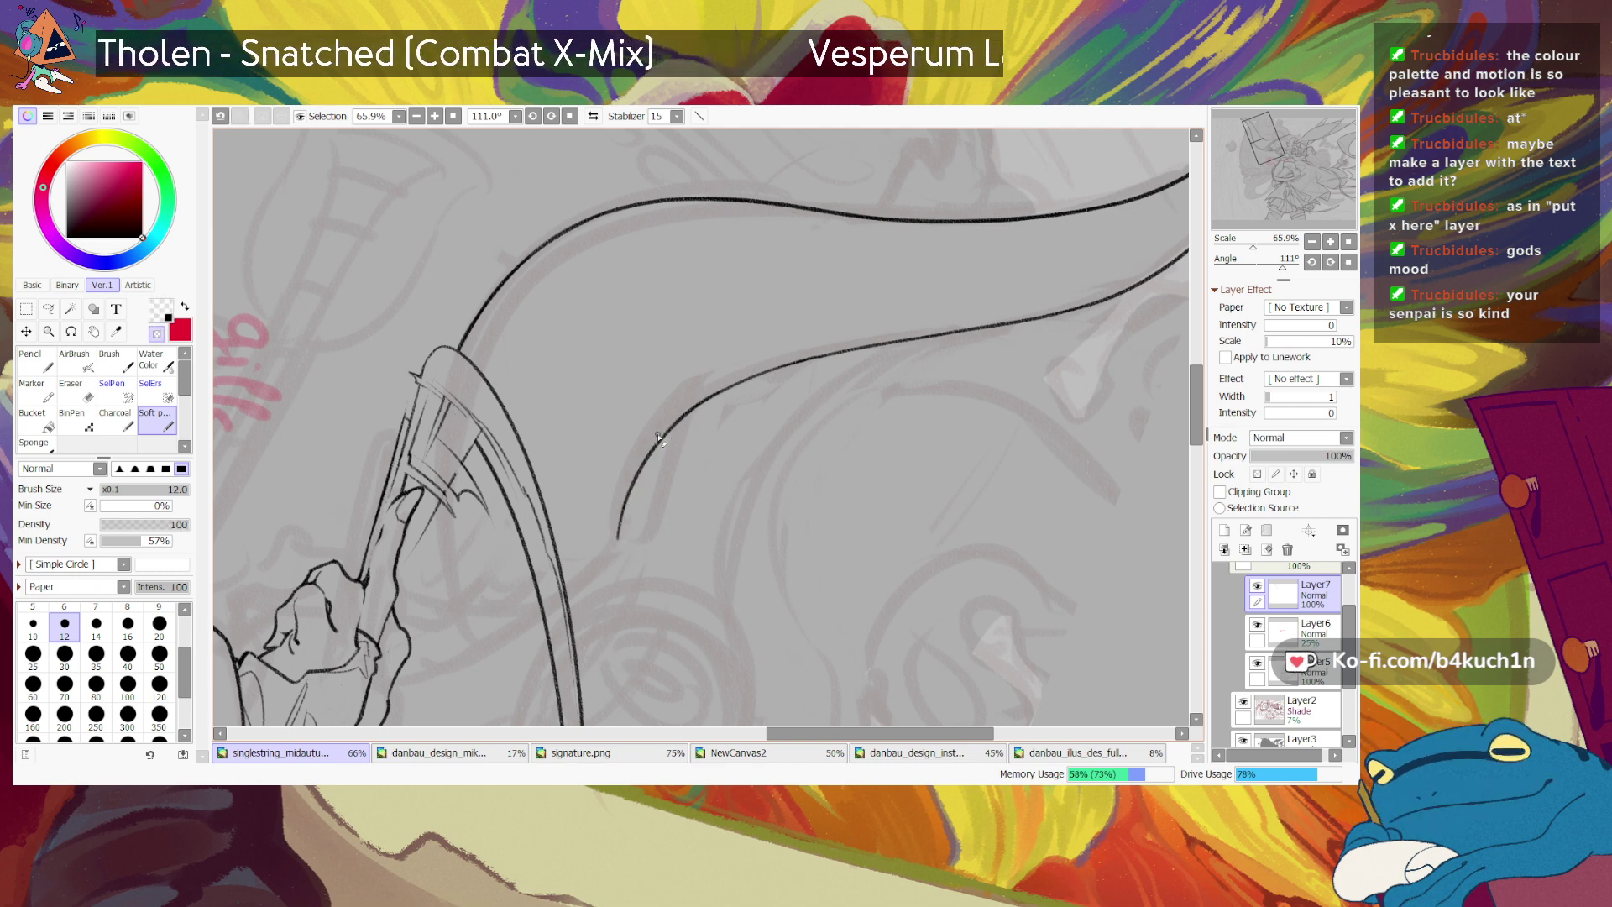
pyautogui.hotkey('ctrl', 'z')
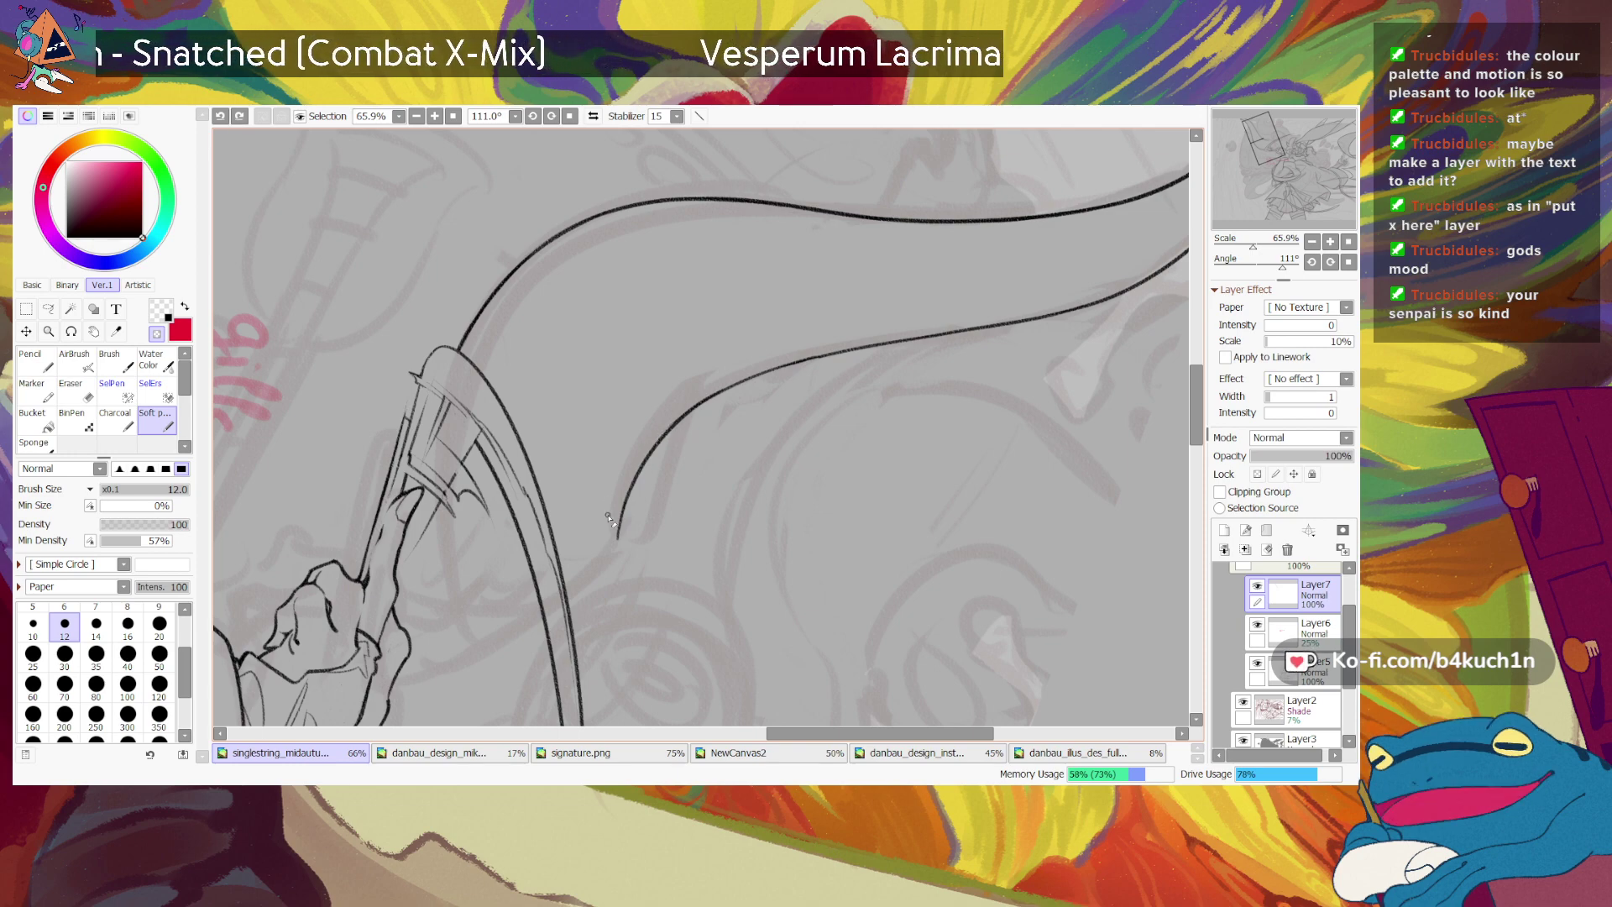
pyautogui.press('-')
# Step: Reset the canvas rotation and clean up the overlapping strokes midway along the second edge line
pyautogui.click(1348, 262)
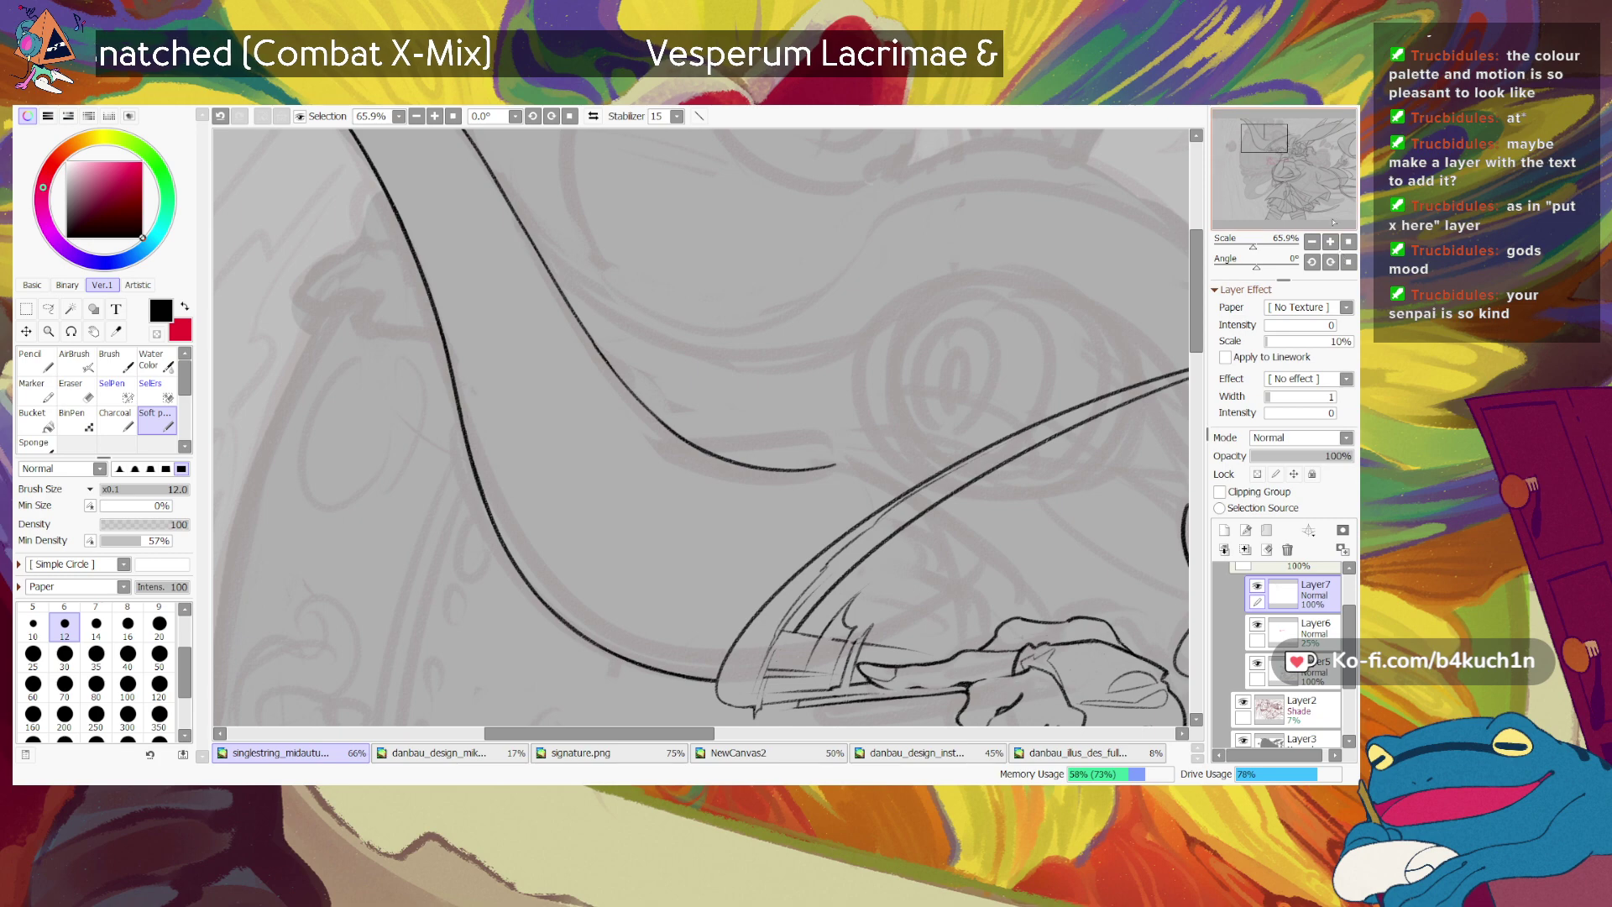
pyautogui.moveTo(1326, 222); pyautogui.dragTo(1323, 211)
pyautogui.press('e')
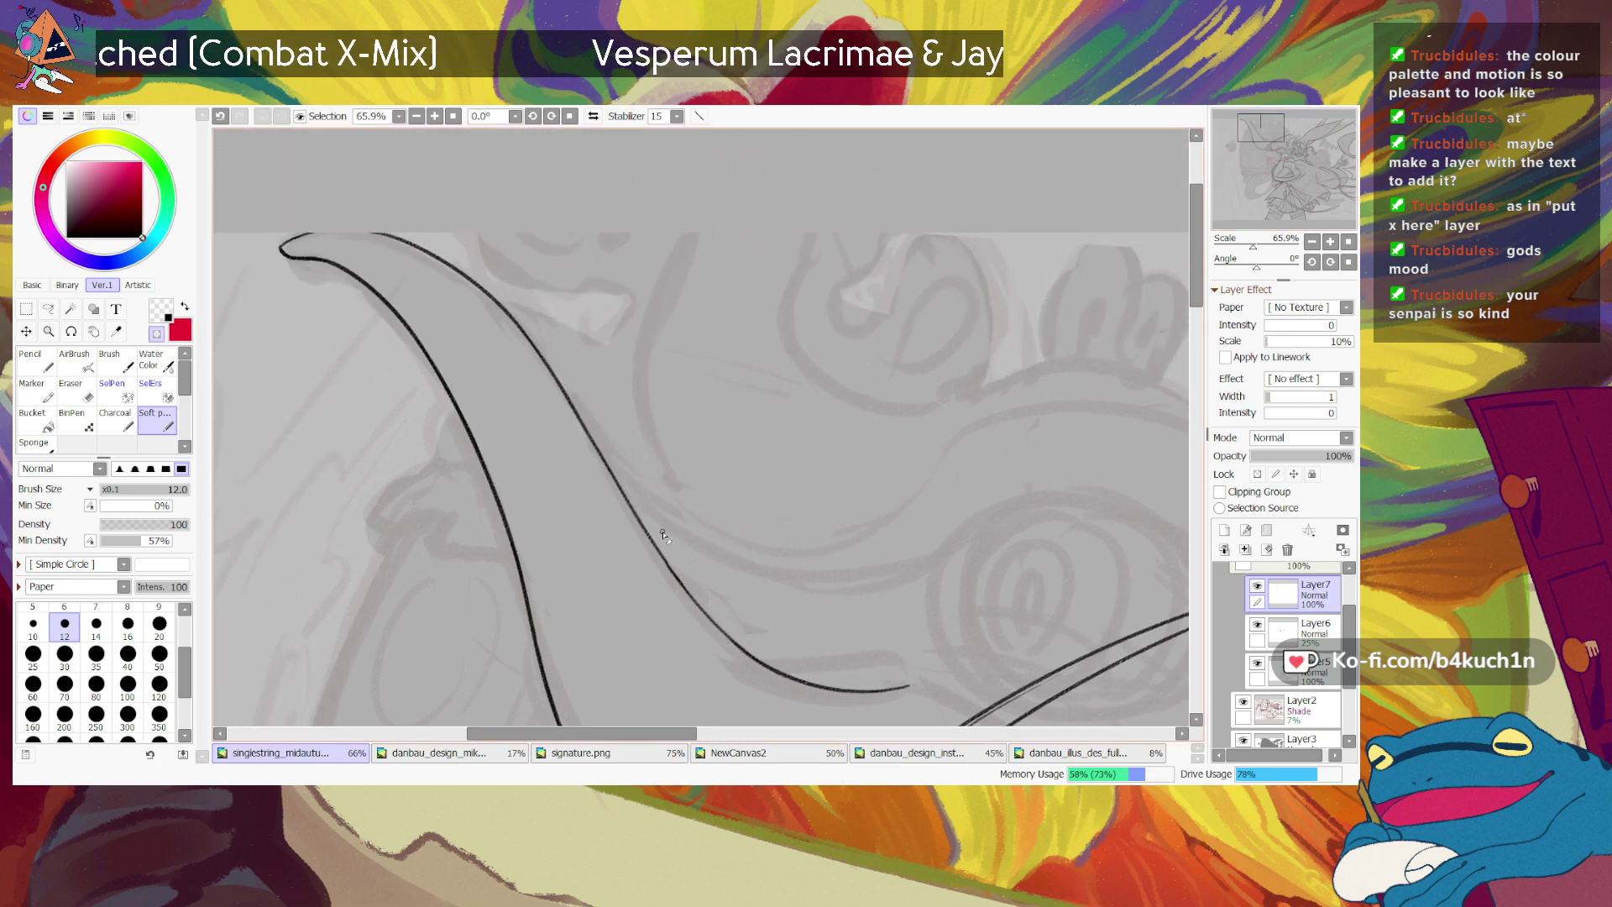
pyautogui.press('e')
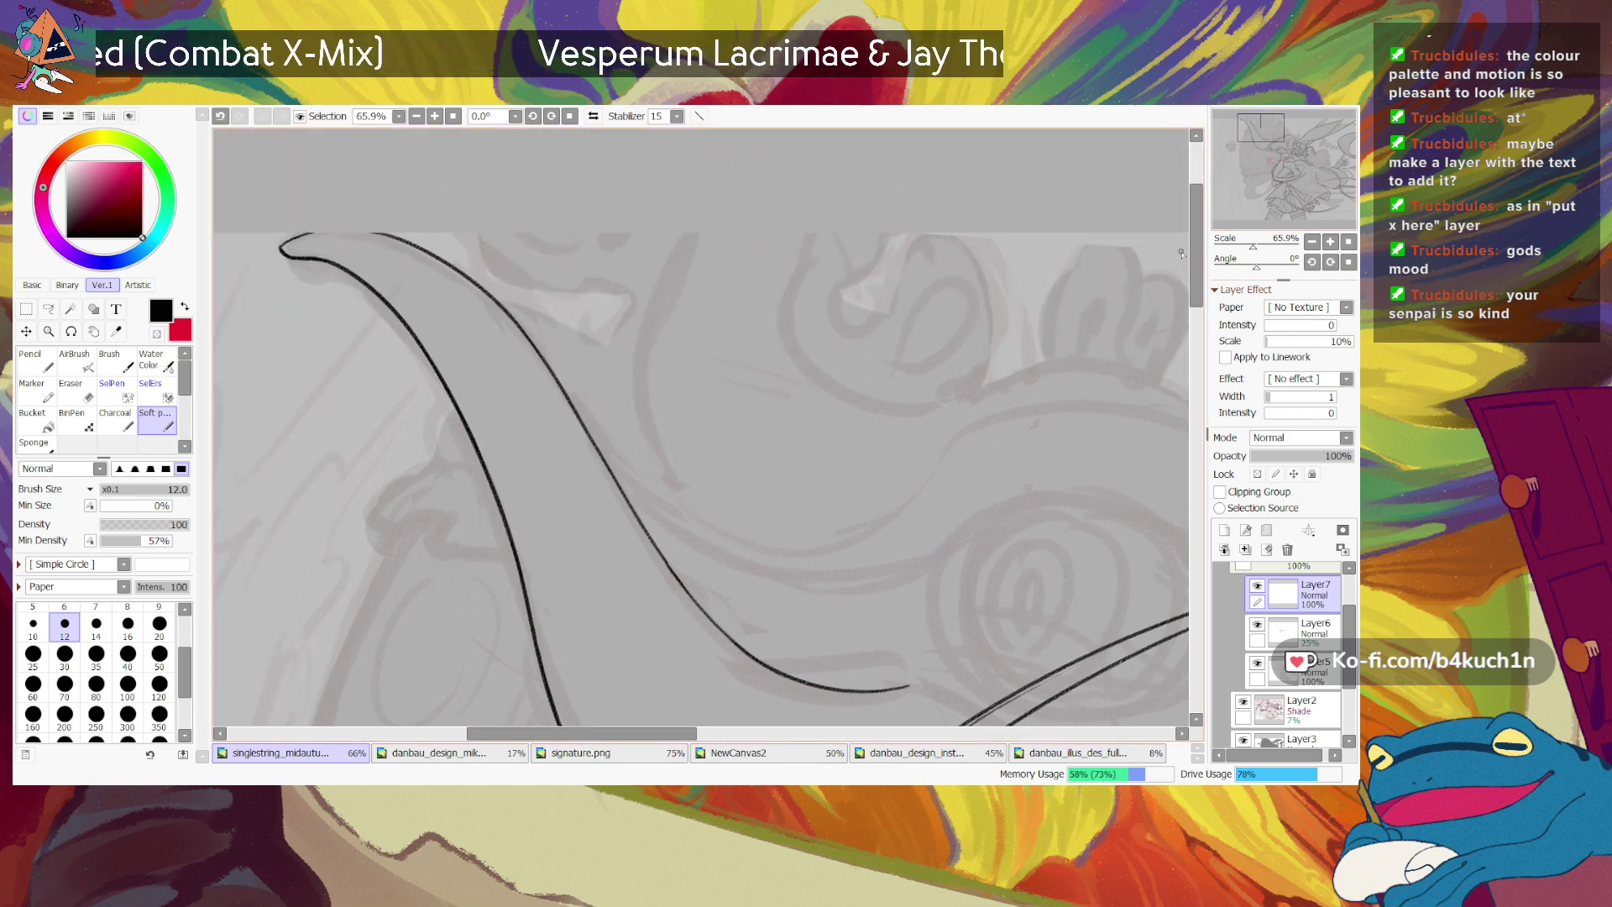
# Step: Ink a short curved stroke rising above the pointing finger beside the curved rod, redrawing it and tidying its lower end
pyautogui.moveTo(1252, 246); pyautogui.dragTo(1254, 246)
pyautogui.click(1268, 145)
pyautogui.moveTo(1267, 142); pyautogui.dragTo(1271, 147)
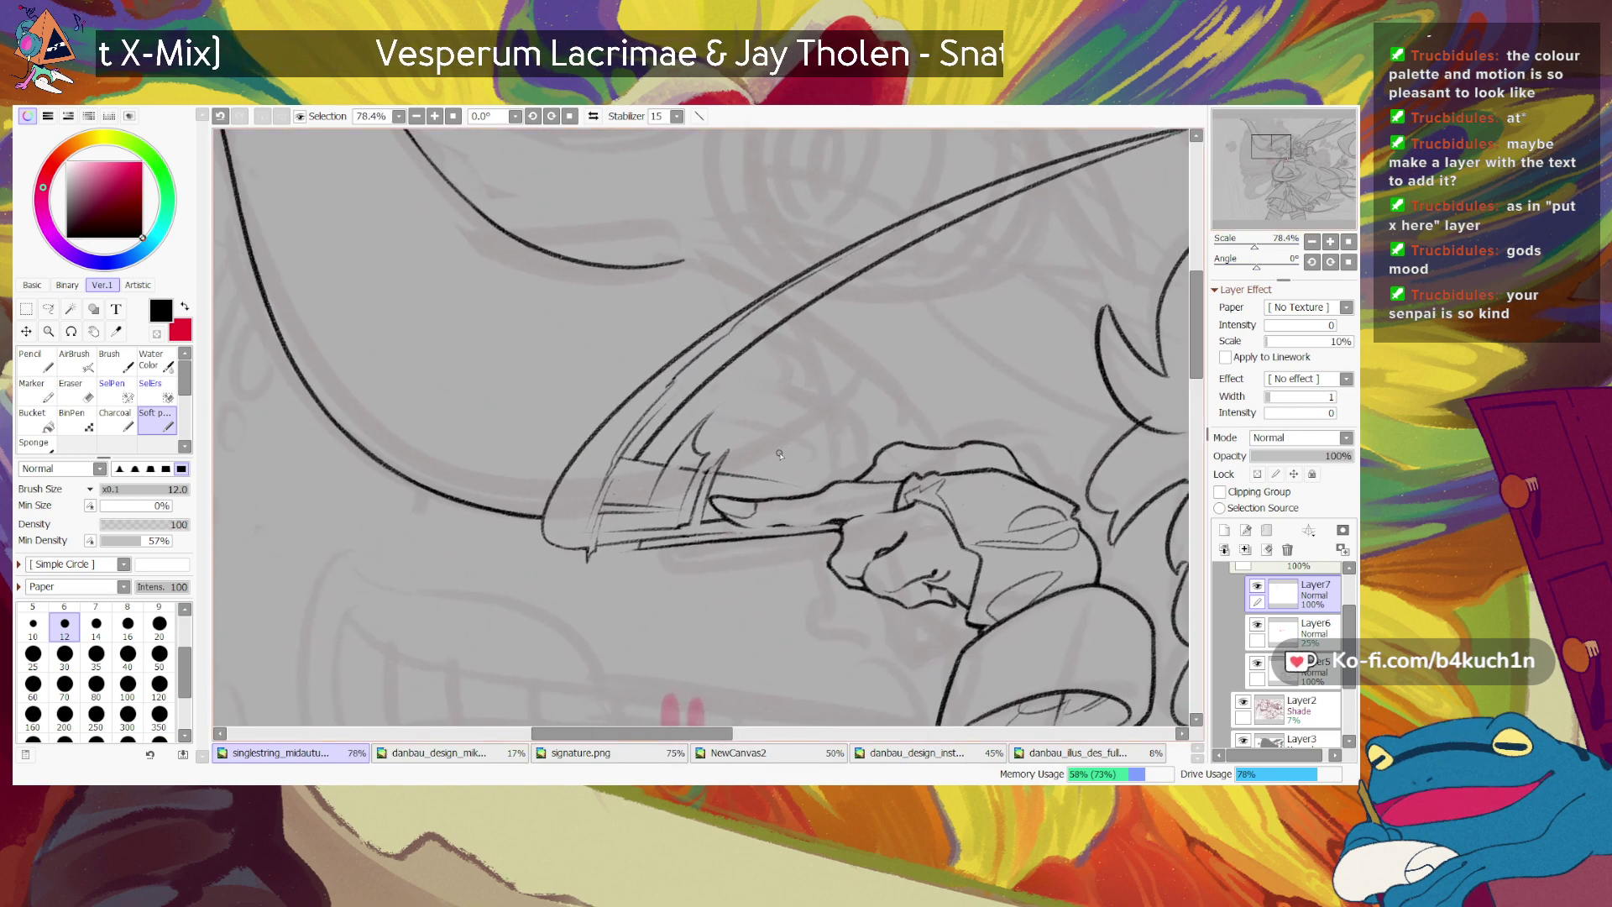
pyautogui.moveTo(731, 480); pyautogui.dragTo(830, 417)
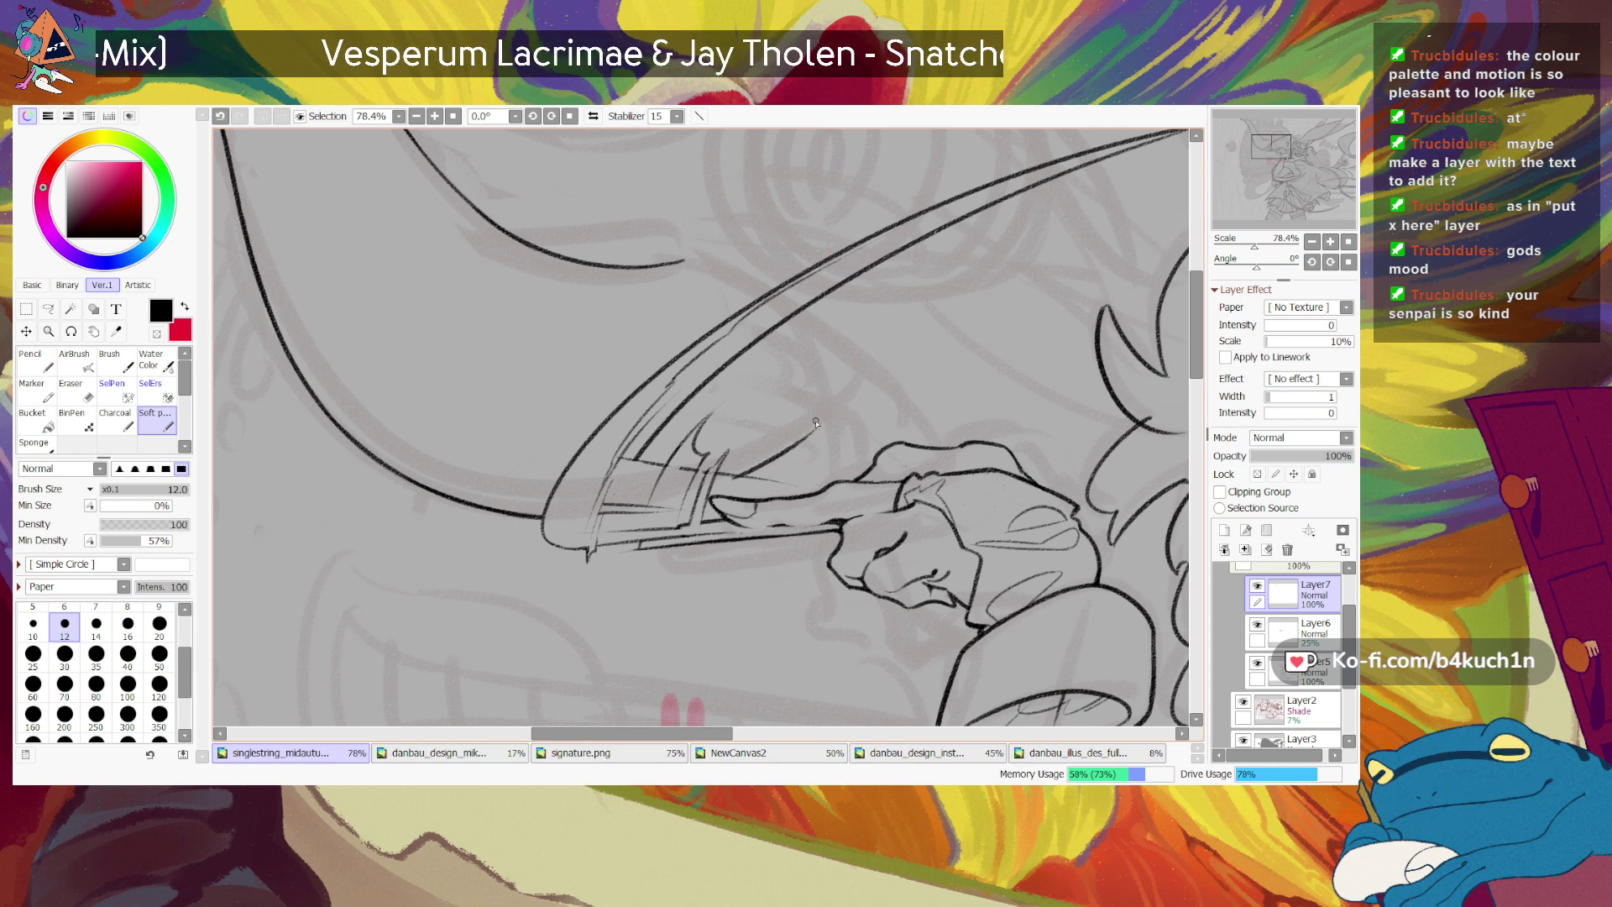
pyautogui.hotkey('ctrl', 'z')
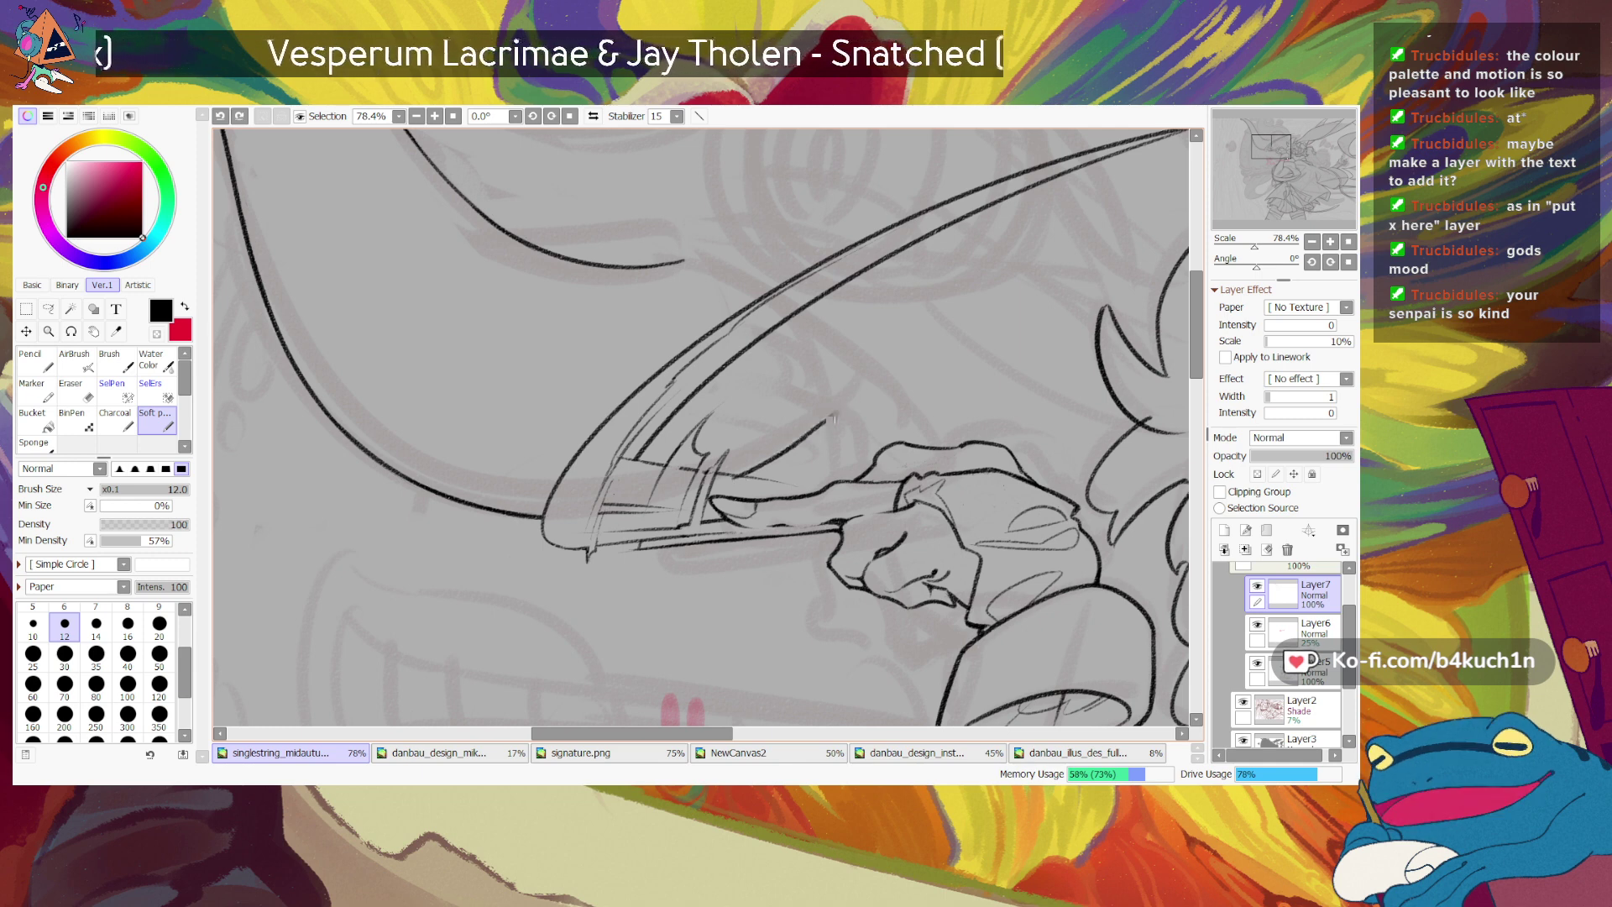
pyautogui.hotkey('ctrl', 'y')
pyautogui.moveTo(782, 458); pyautogui.dragTo(880, 390)
pyautogui.hotkey('ctrl', 'z')
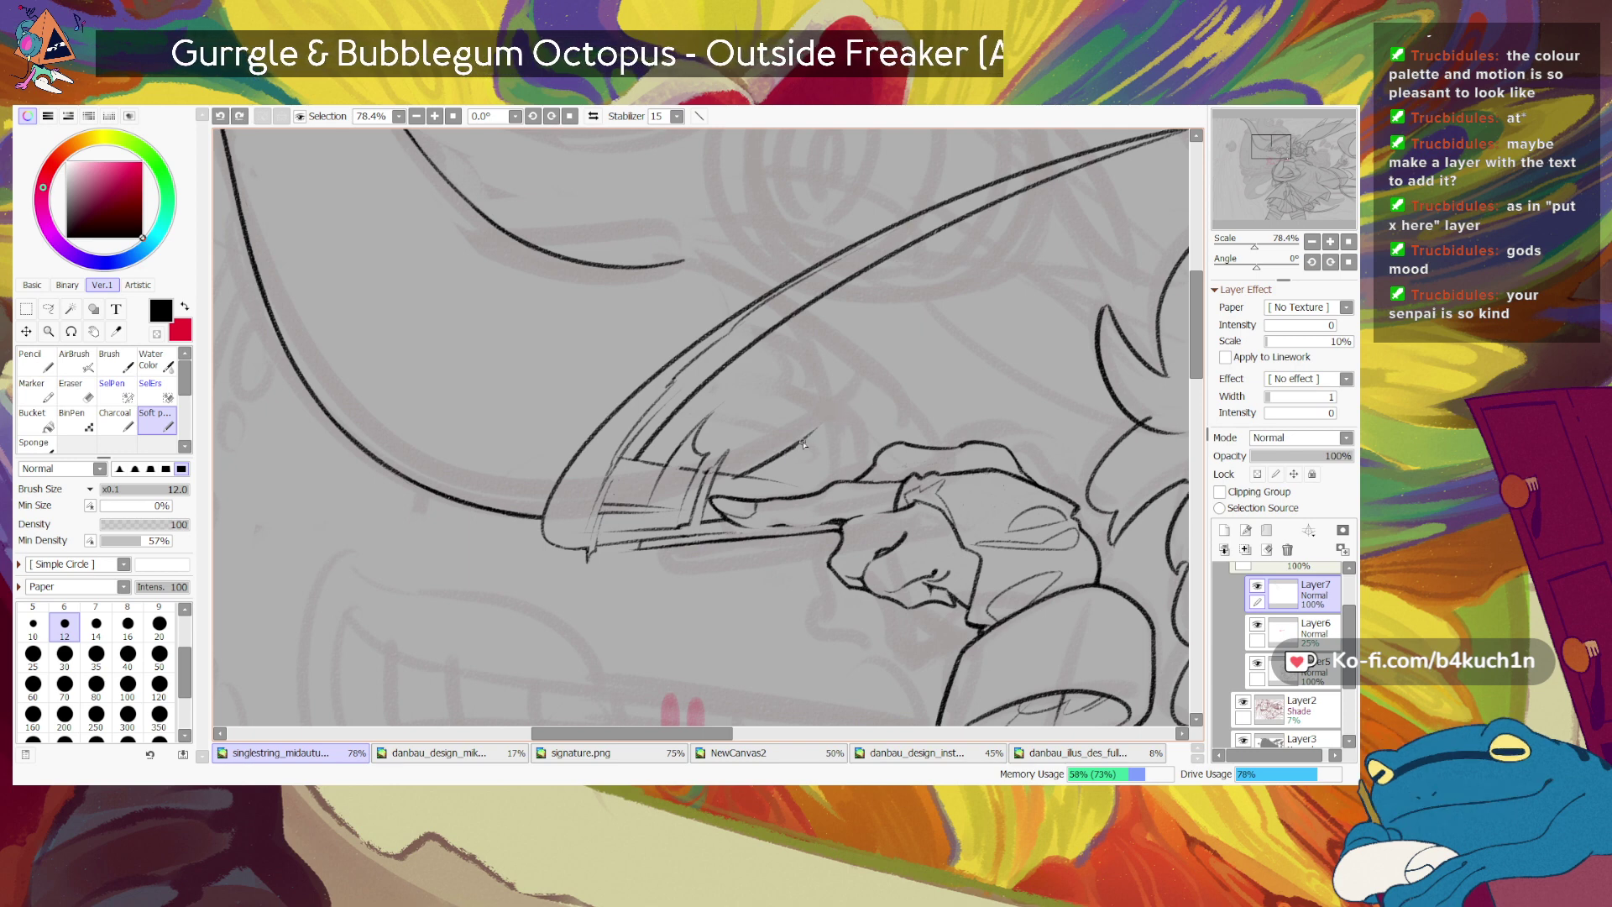
pyautogui.hotkey('ctrl', 'z')
pyautogui.moveTo(783, 457); pyautogui.dragTo(841, 411)
pyautogui.hotkey('ctrl', 'z')
pyautogui.hotkey('ctrl', 'z')
pyautogui.hotkey('ctrl', 'z')
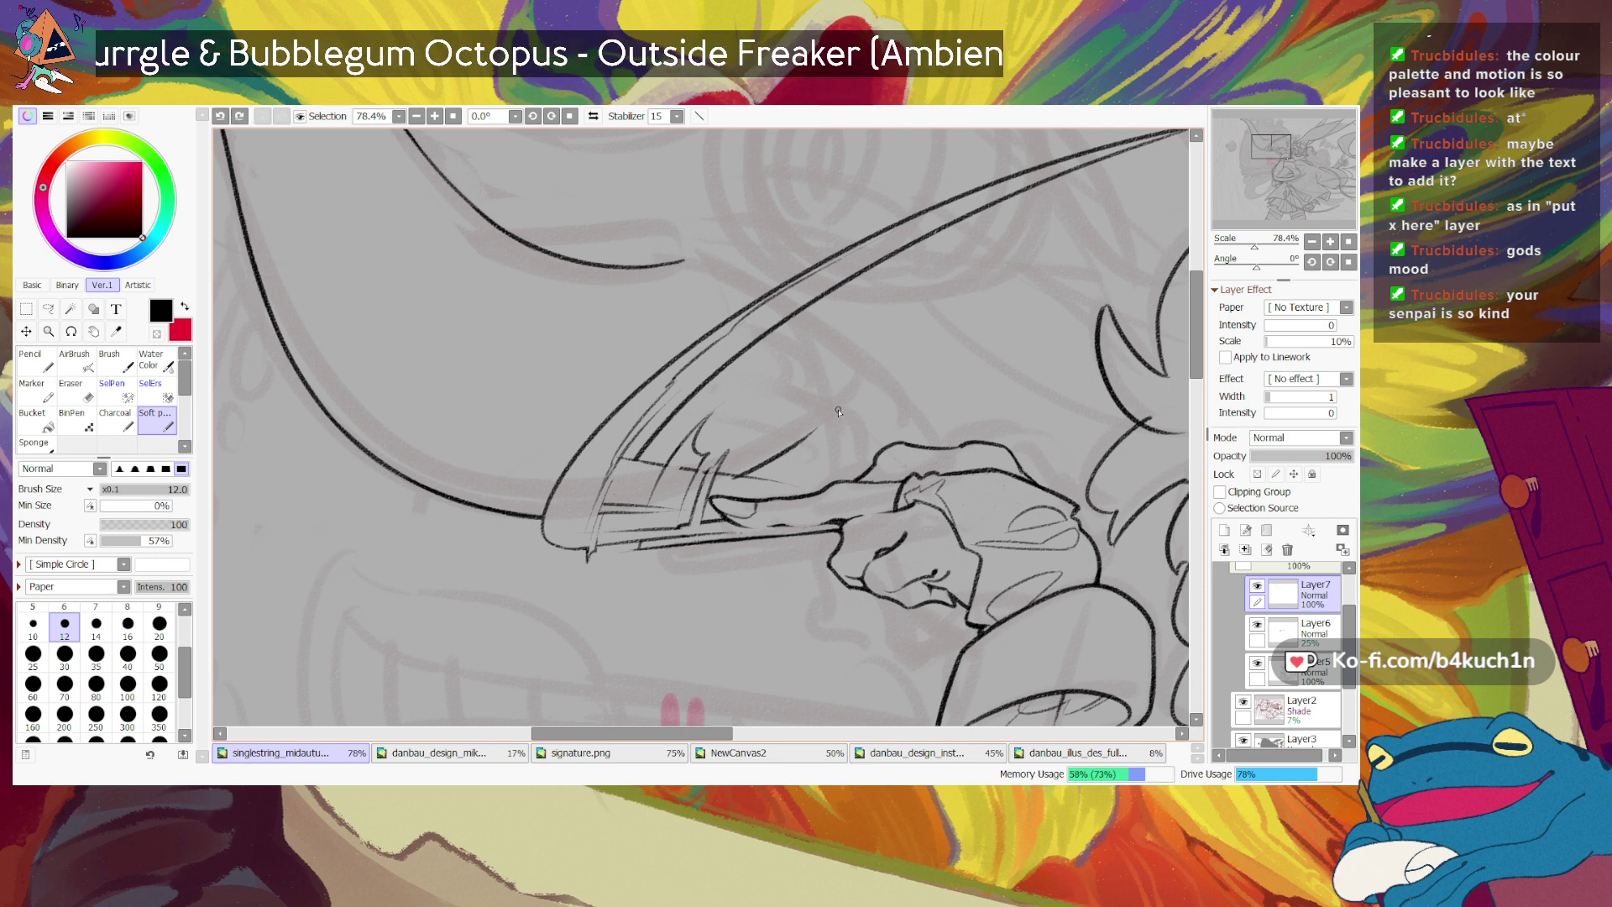
pyautogui.hotkey('ctrl', 'z')
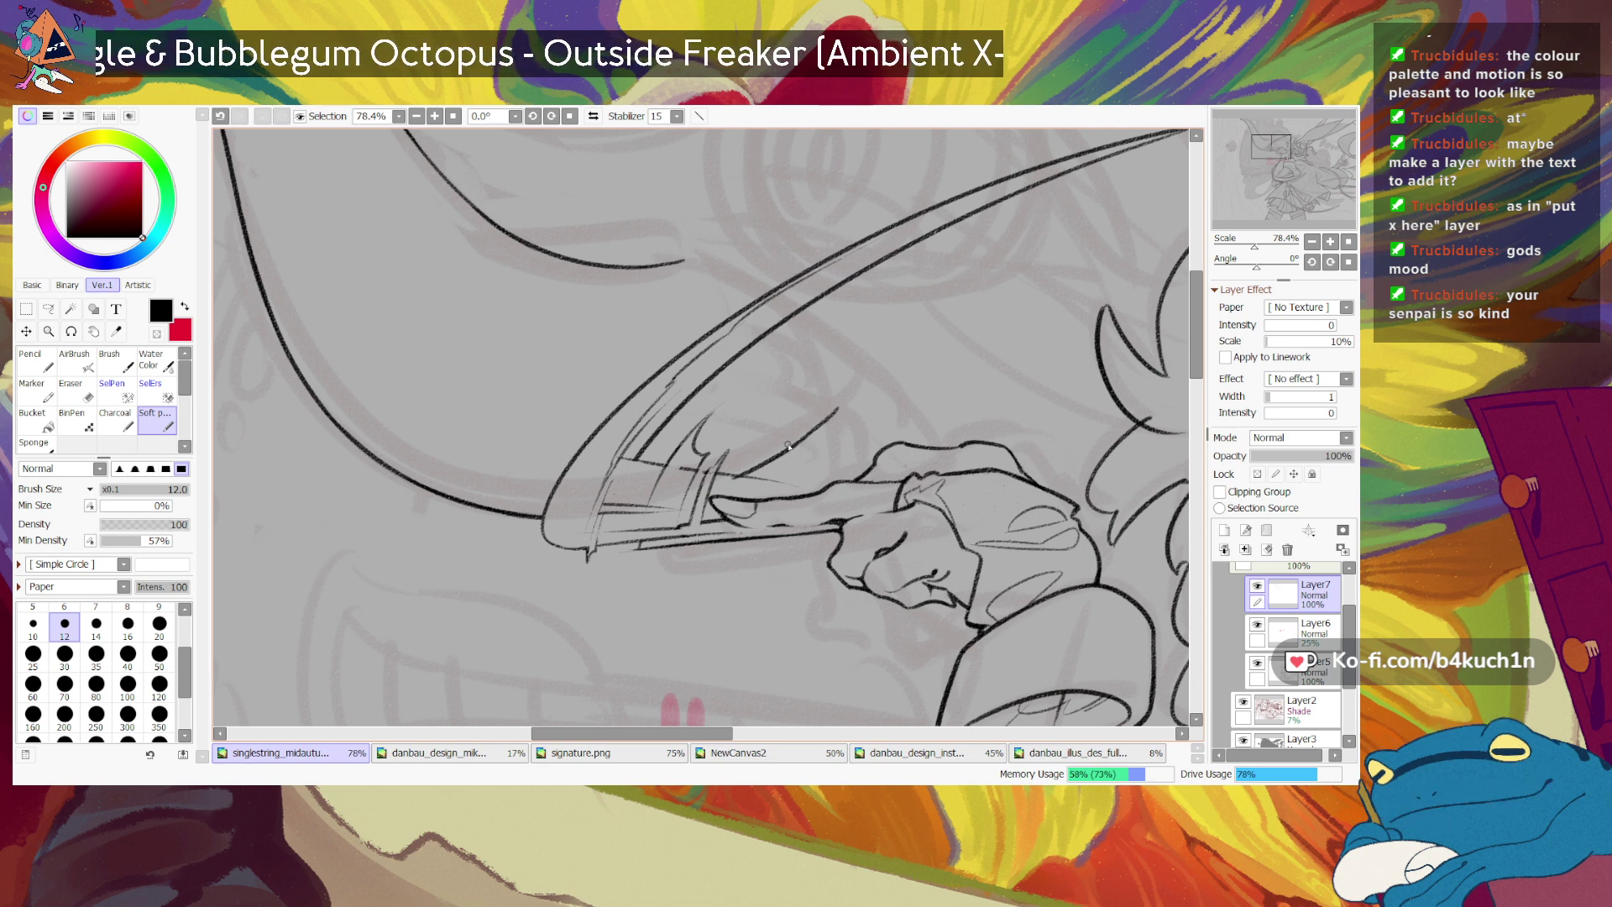
pyautogui.hotkey('ctrl', 'z')
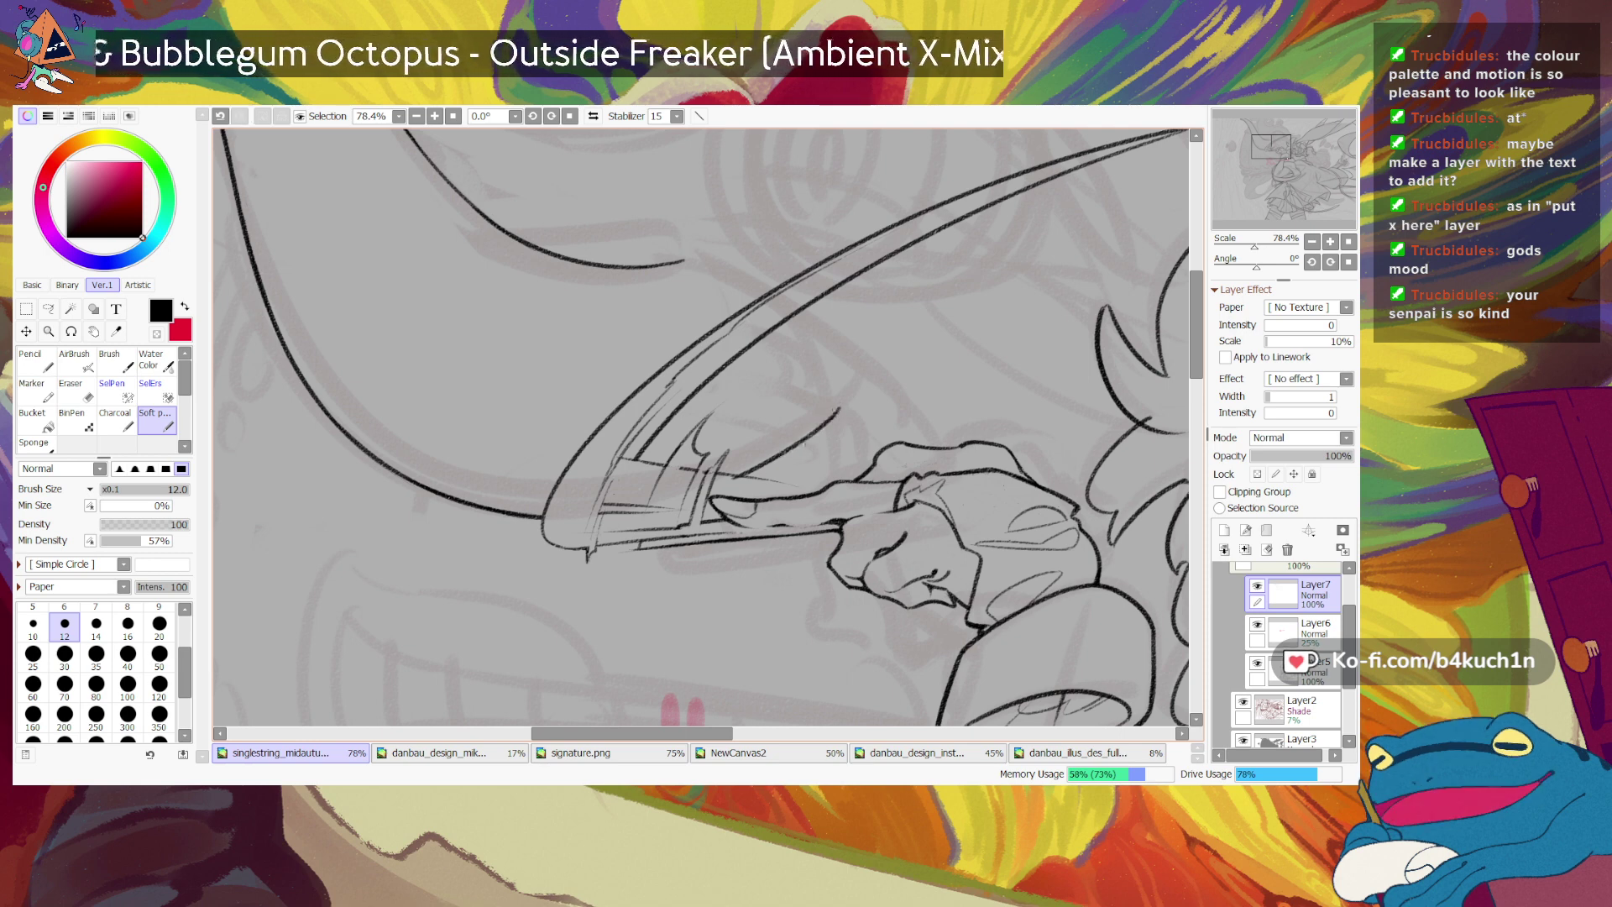
pyautogui.press('e')
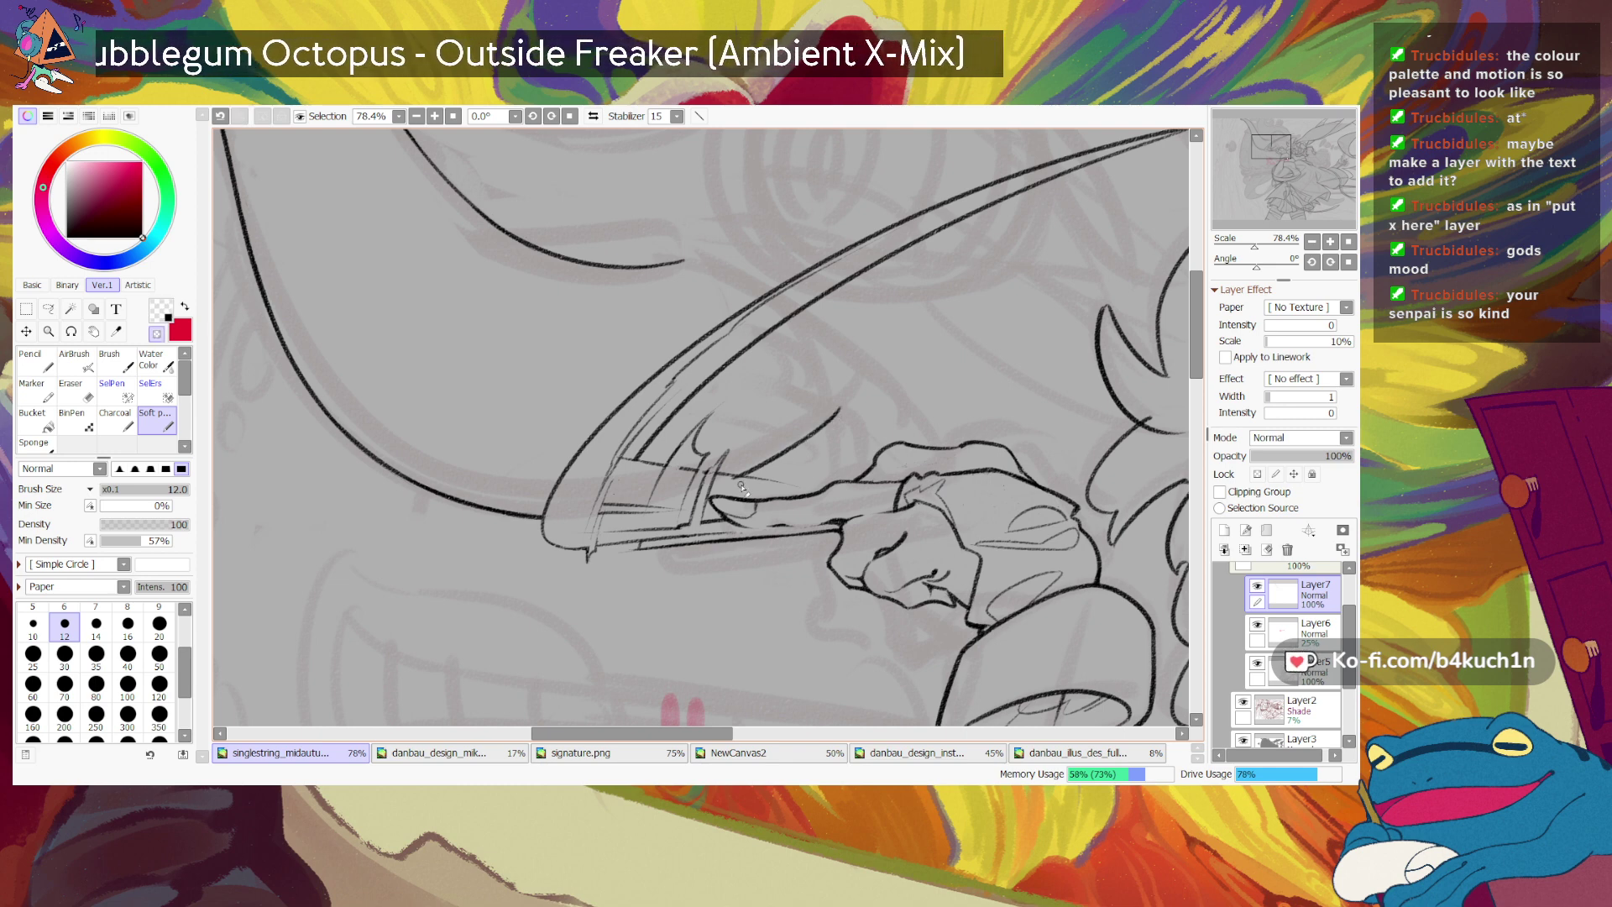
pyautogui.press('e')
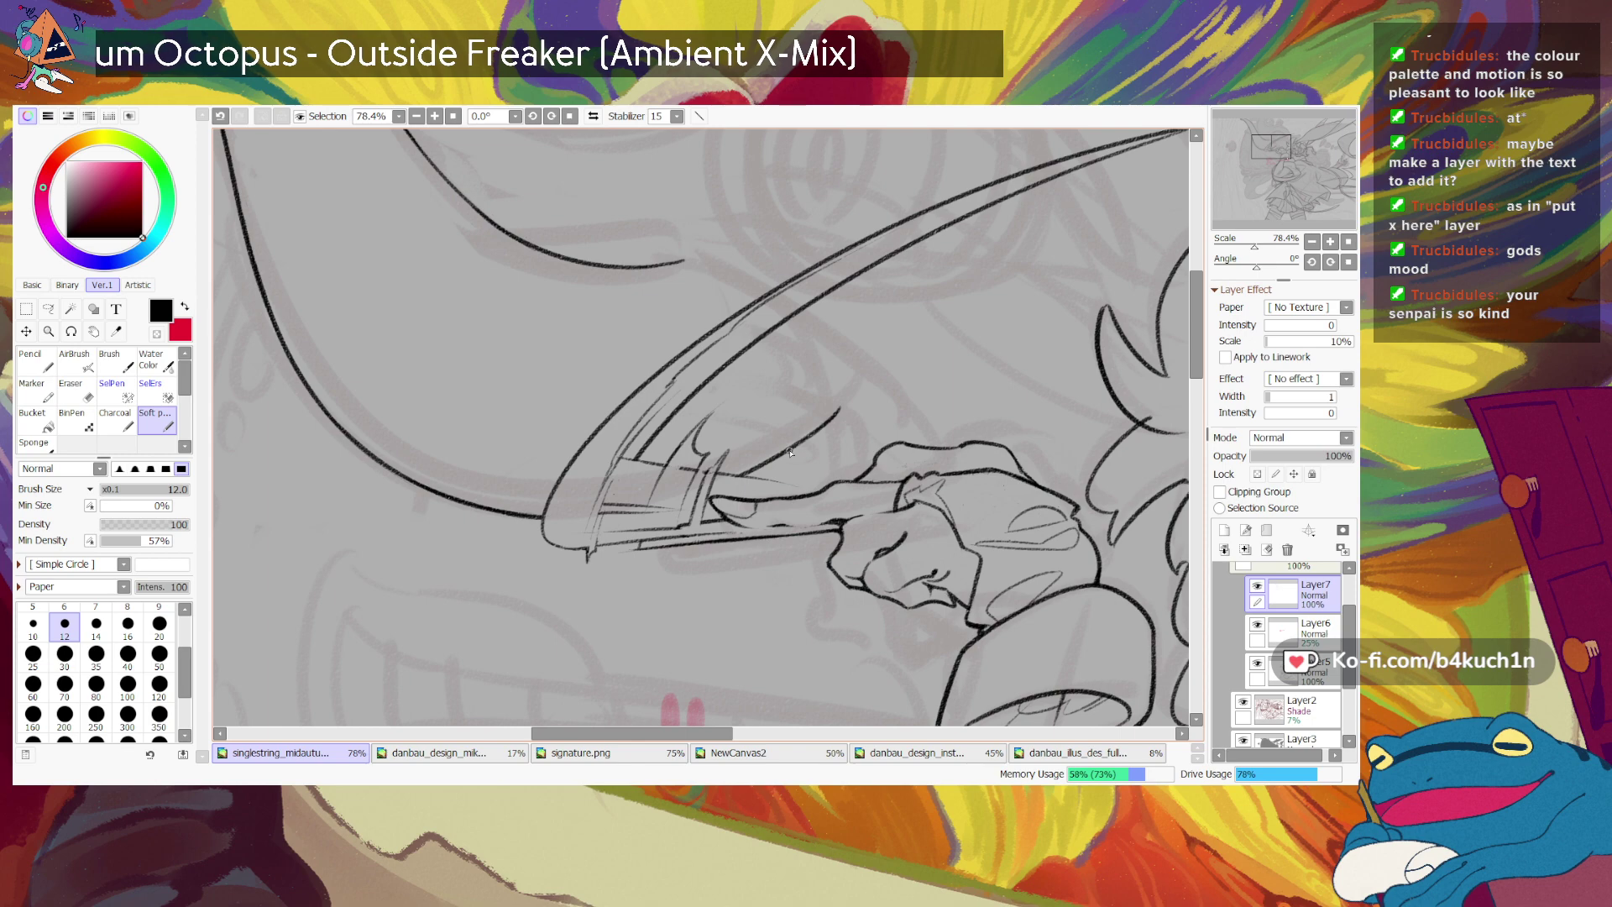
# Step: Try to continue the second edge from the end of its bend past the curved rod, in a view rotated to -42°
pyautogui.scroll(-5, 789, 452)
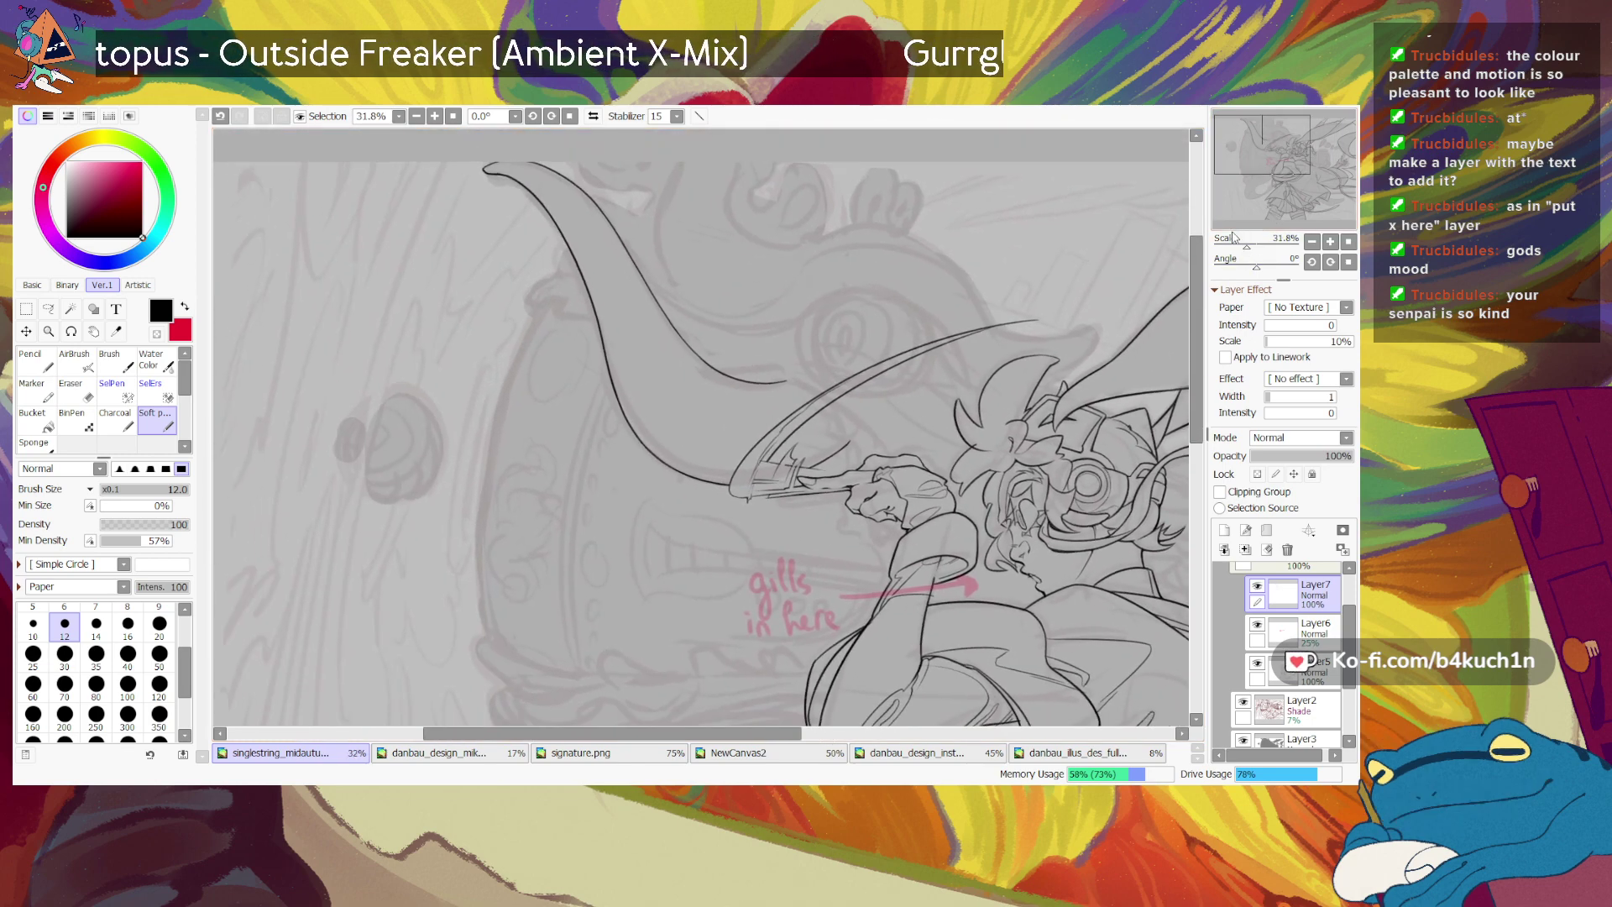
pyautogui.scroll(2, 1266, 210)
pyautogui.moveTo(1265, 210); pyautogui.dragTo(1273, 179)
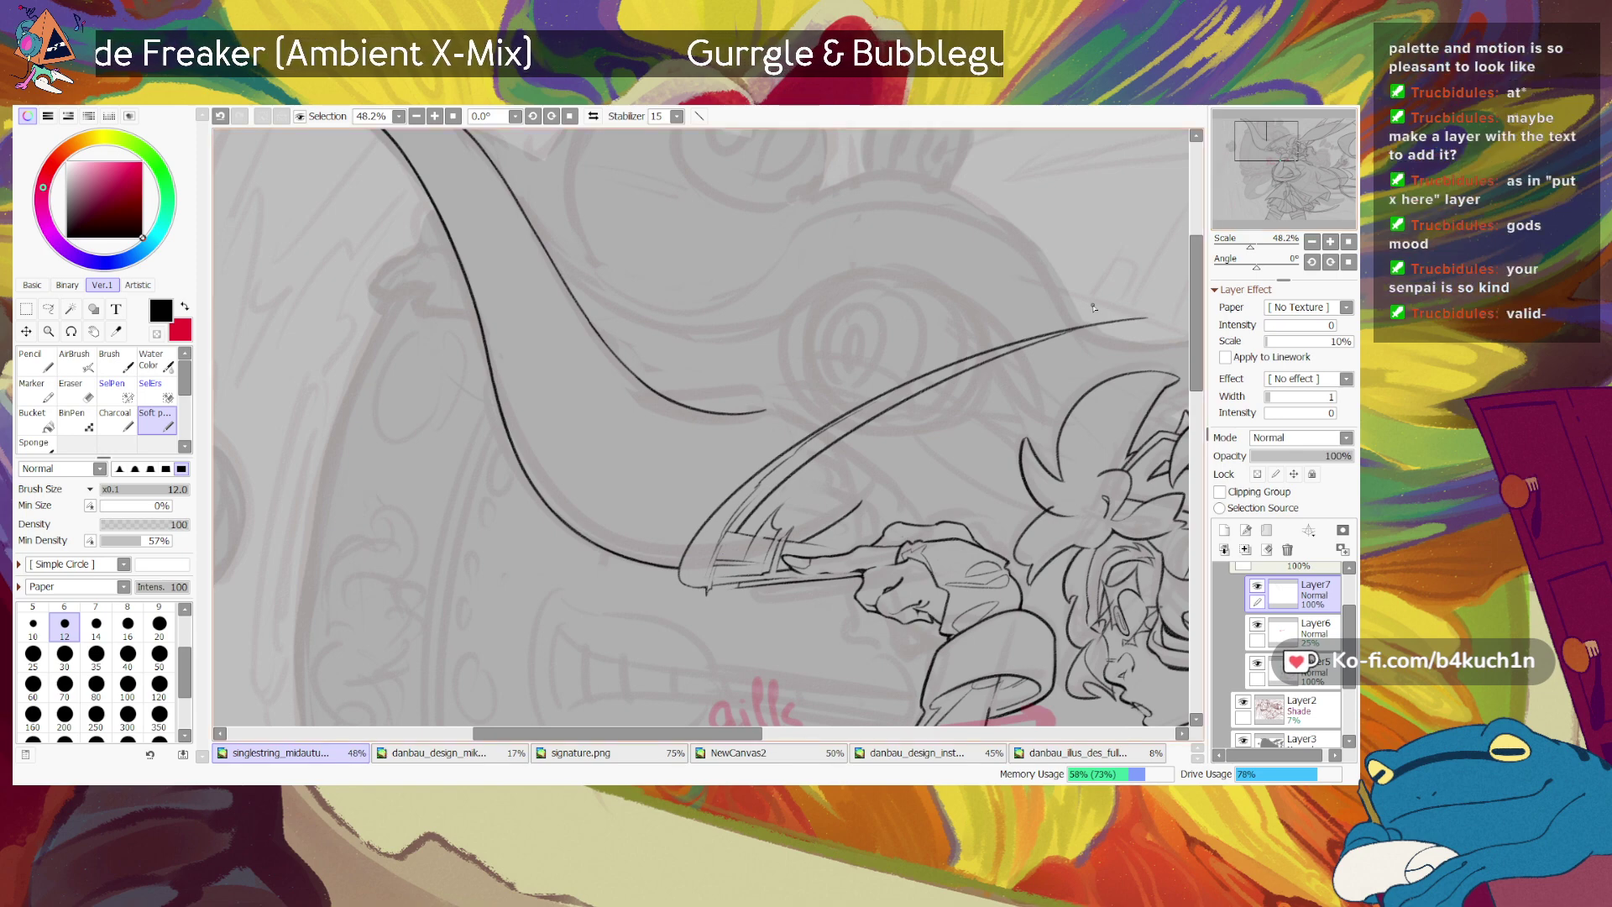
pyautogui.click(1247, 264)
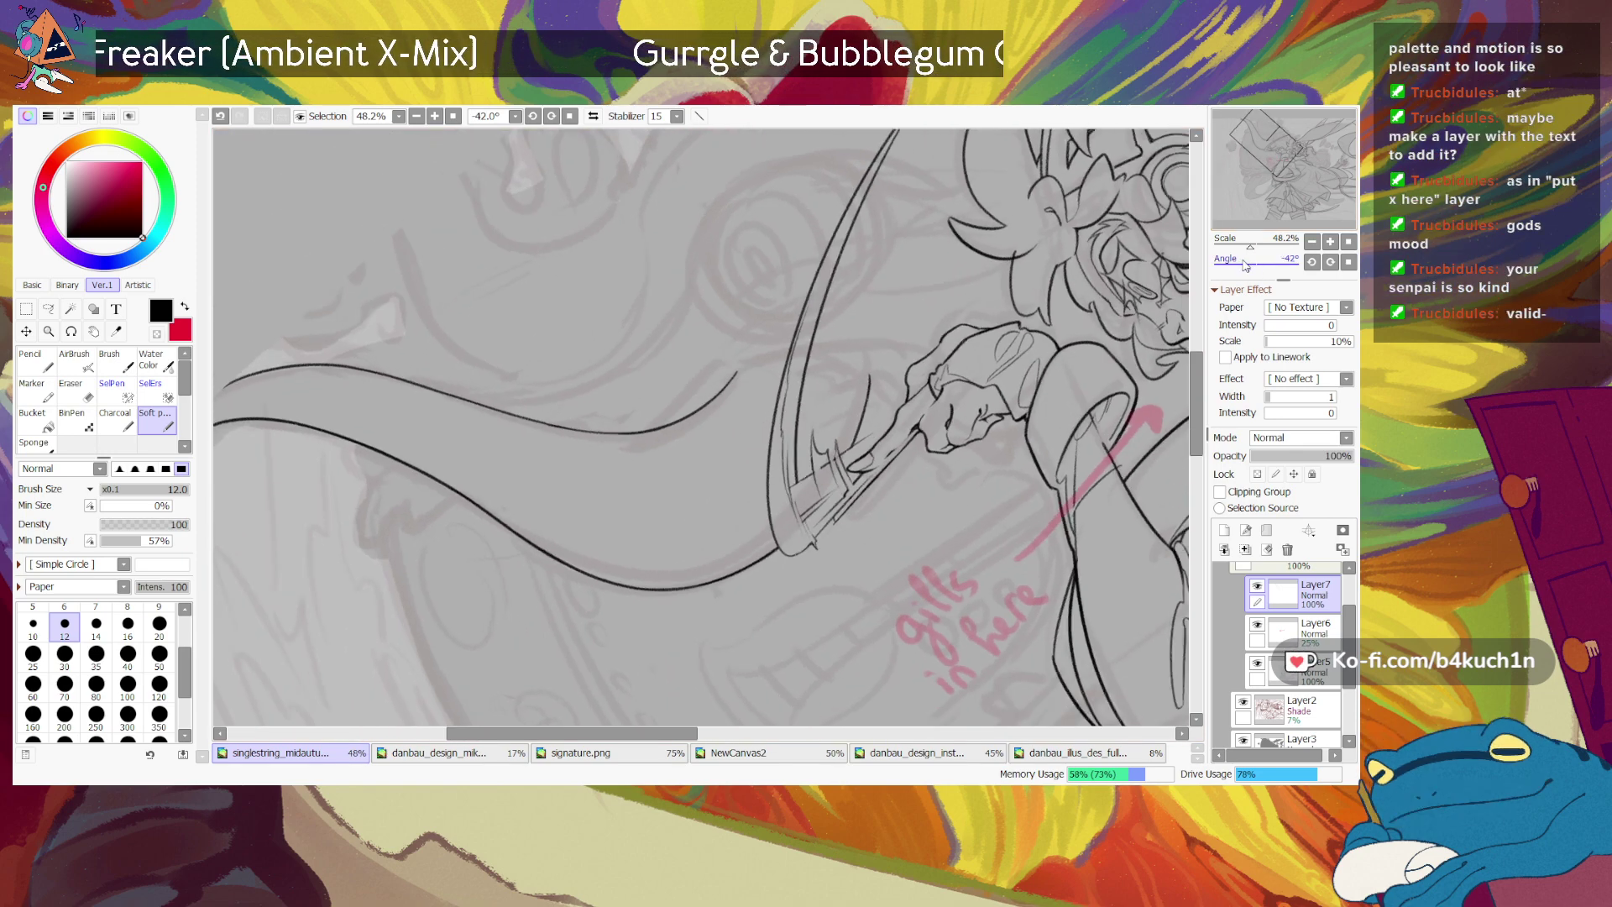
pyautogui.moveTo(730, 381)
pyautogui.mouseDown()
pyautogui.moveTo(779, 351)
pyautogui.moveTo(812, 344)
pyautogui.moveTo(739, 373)
pyautogui.moveTo(870, 349)
pyautogui.mouseUp()
pyautogui.hotkey('ctrl', 'z')
pyautogui.hotkey('ctrl', 'z')
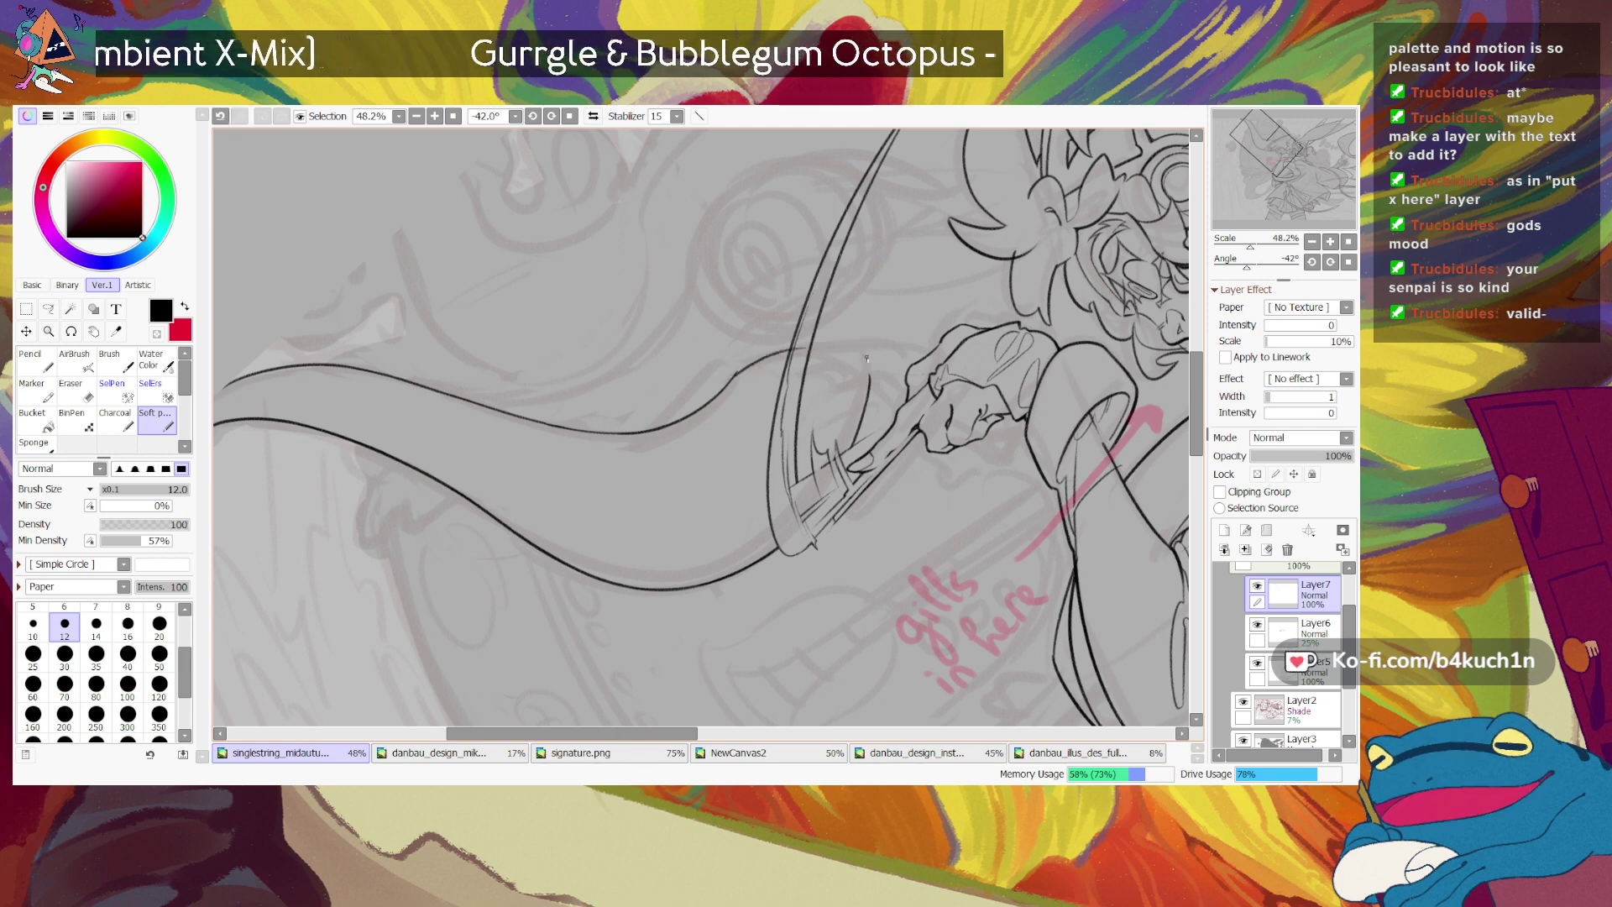
pyautogui.moveTo(830, 351); pyautogui.dragTo(890, 367)
pyautogui.hotkey('ctrl', 'z')
pyautogui.moveTo(795, 348)
pyautogui.mouseDown()
pyautogui.moveTo(886, 361)
pyautogui.moveTo(871, 353)
pyautogui.mouseUp()
pyautogui.hotkey('ctrl', 'z')
pyautogui.hotkey('ctrl', 'z')
pyautogui.hotkey('ctrl', 'z')
# Step: Ink the second edge from its bend up behind the curved rod to the hand, redrawing the strokes until they flow together
pyautogui.moveTo(733, 374)
pyautogui.mouseDown()
pyautogui.moveTo(842, 341)
pyautogui.moveTo(956, 349)
pyautogui.mouseUp()
pyautogui.hotkey('ctrl', 'z')
pyautogui.moveTo(729, 379); pyautogui.dragTo(900, 329)
pyautogui.hotkey('ctrl', 'z')
pyautogui.hotkey('ctrl', 'z')
pyautogui.moveTo(733, 381); pyautogui.dragTo(801, 351)
pyautogui.hotkey('ctrl', 'z')
pyautogui.moveTo(718, 401); pyautogui.dragTo(802, 351)
pyautogui.hotkey('ctrl', 'z')
pyautogui.moveTo(717, 404)
pyautogui.mouseDown()
pyautogui.moveTo(811, 348)
pyautogui.moveTo(957, 337)
pyautogui.mouseUp()
pyautogui.hotkey('ctrl', 'z')
pyautogui.moveTo(778, 357); pyautogui.dragTo(957, 356)
# Step: Erase the overlap and smooth the join between the second edge's bend and its new rising section
pyautogui.press('-')
pyautogui.moveTo(727, 388); pyautogui.dragTo(740, 372)
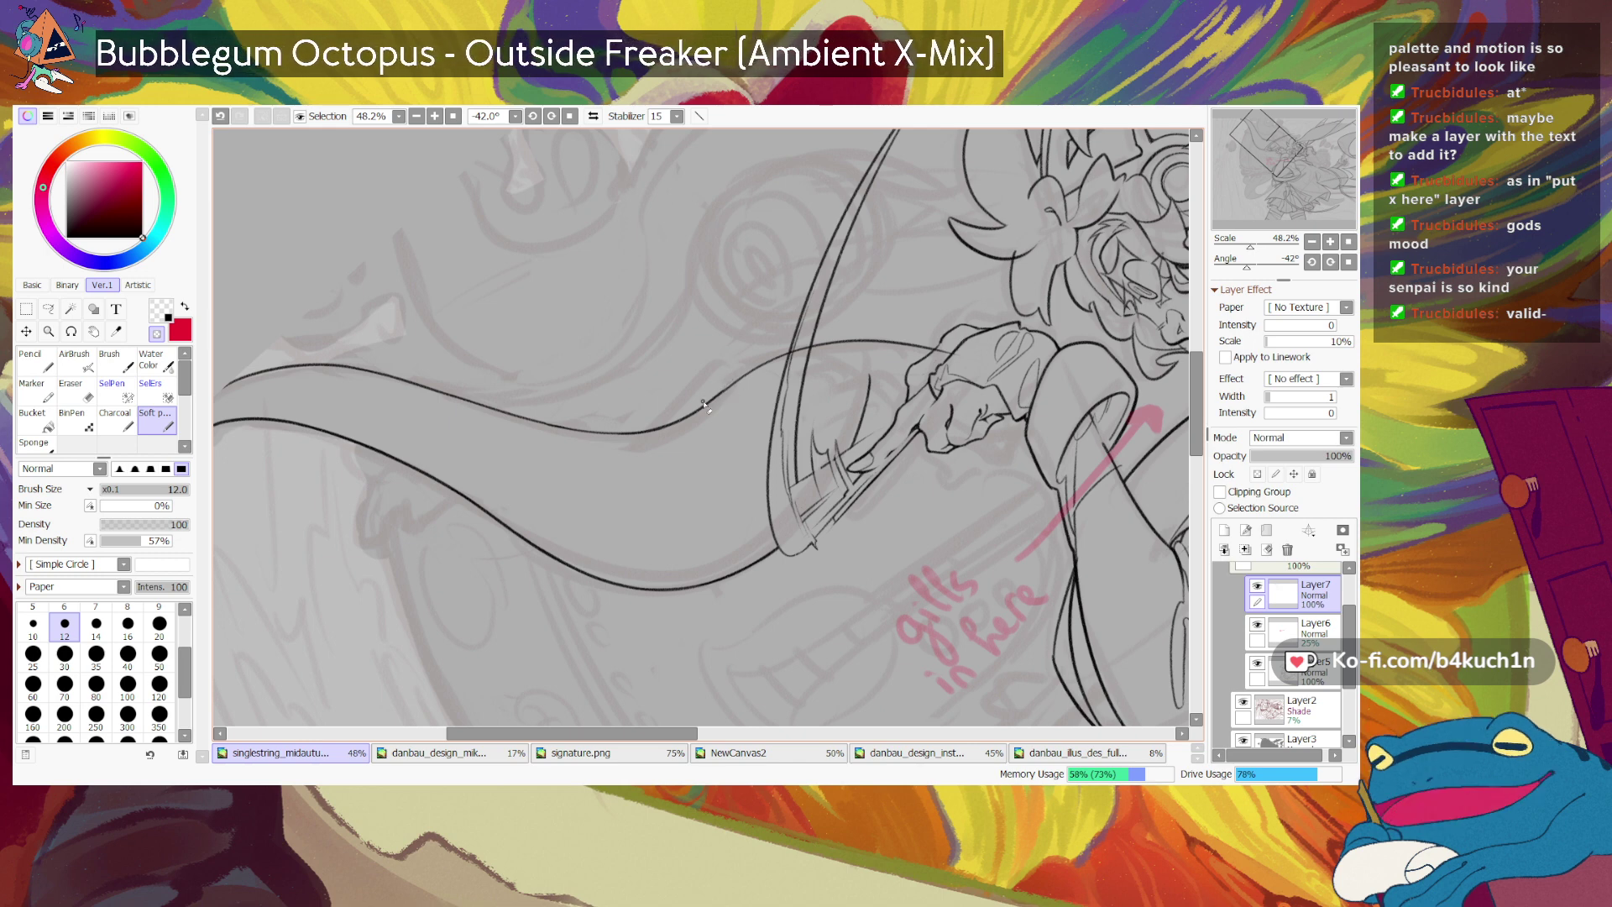
pyautogui.press('e')
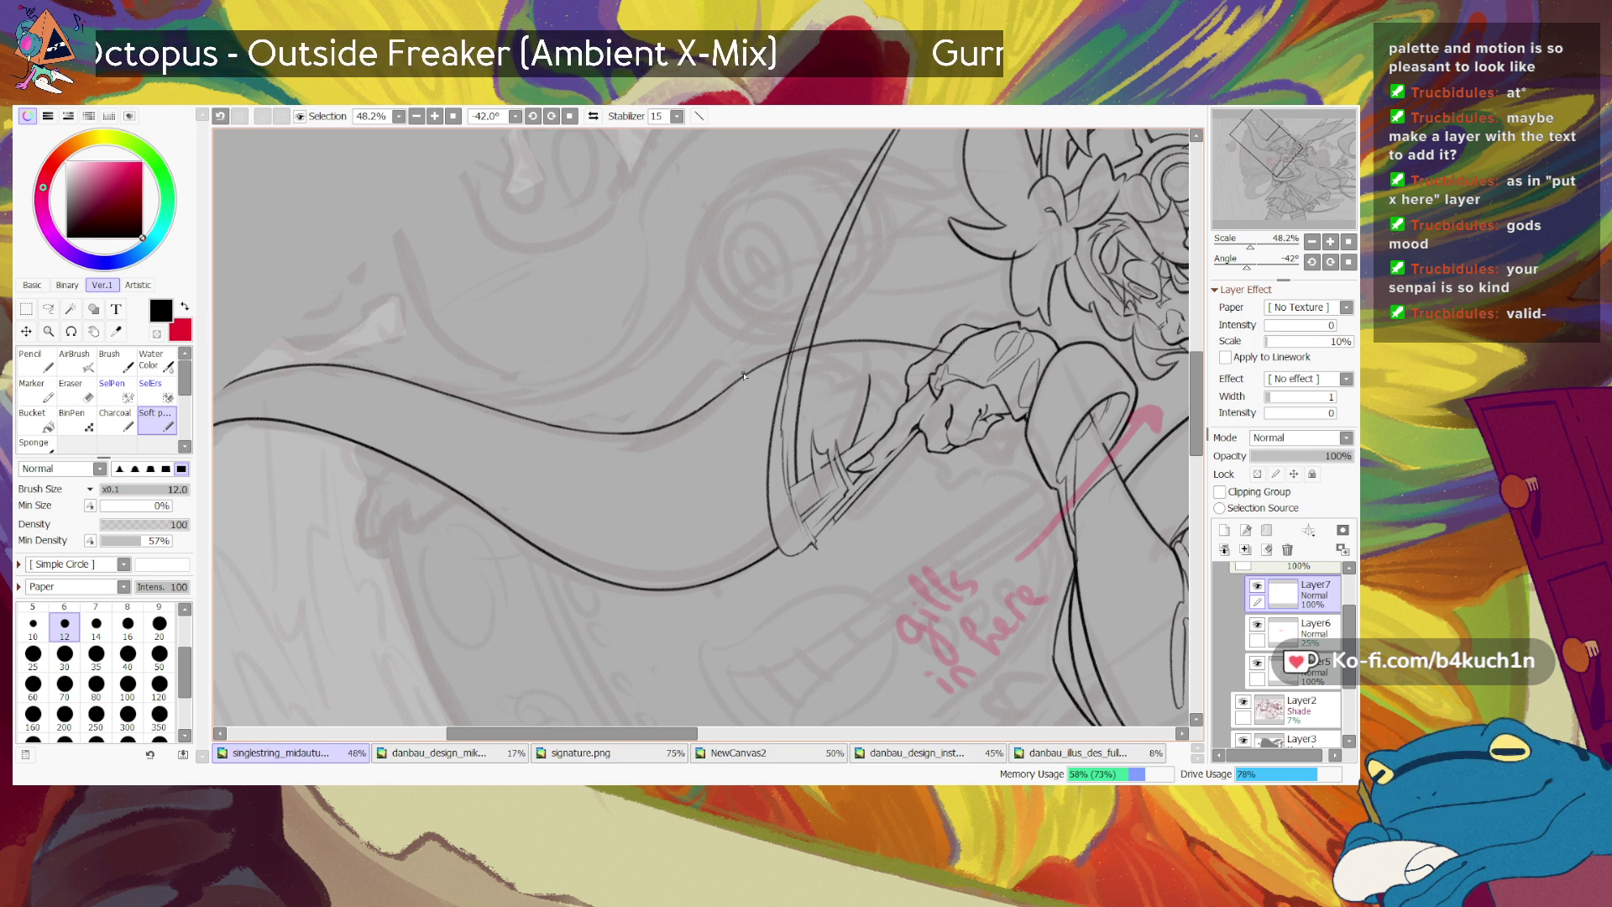
pyautogui.press('a')
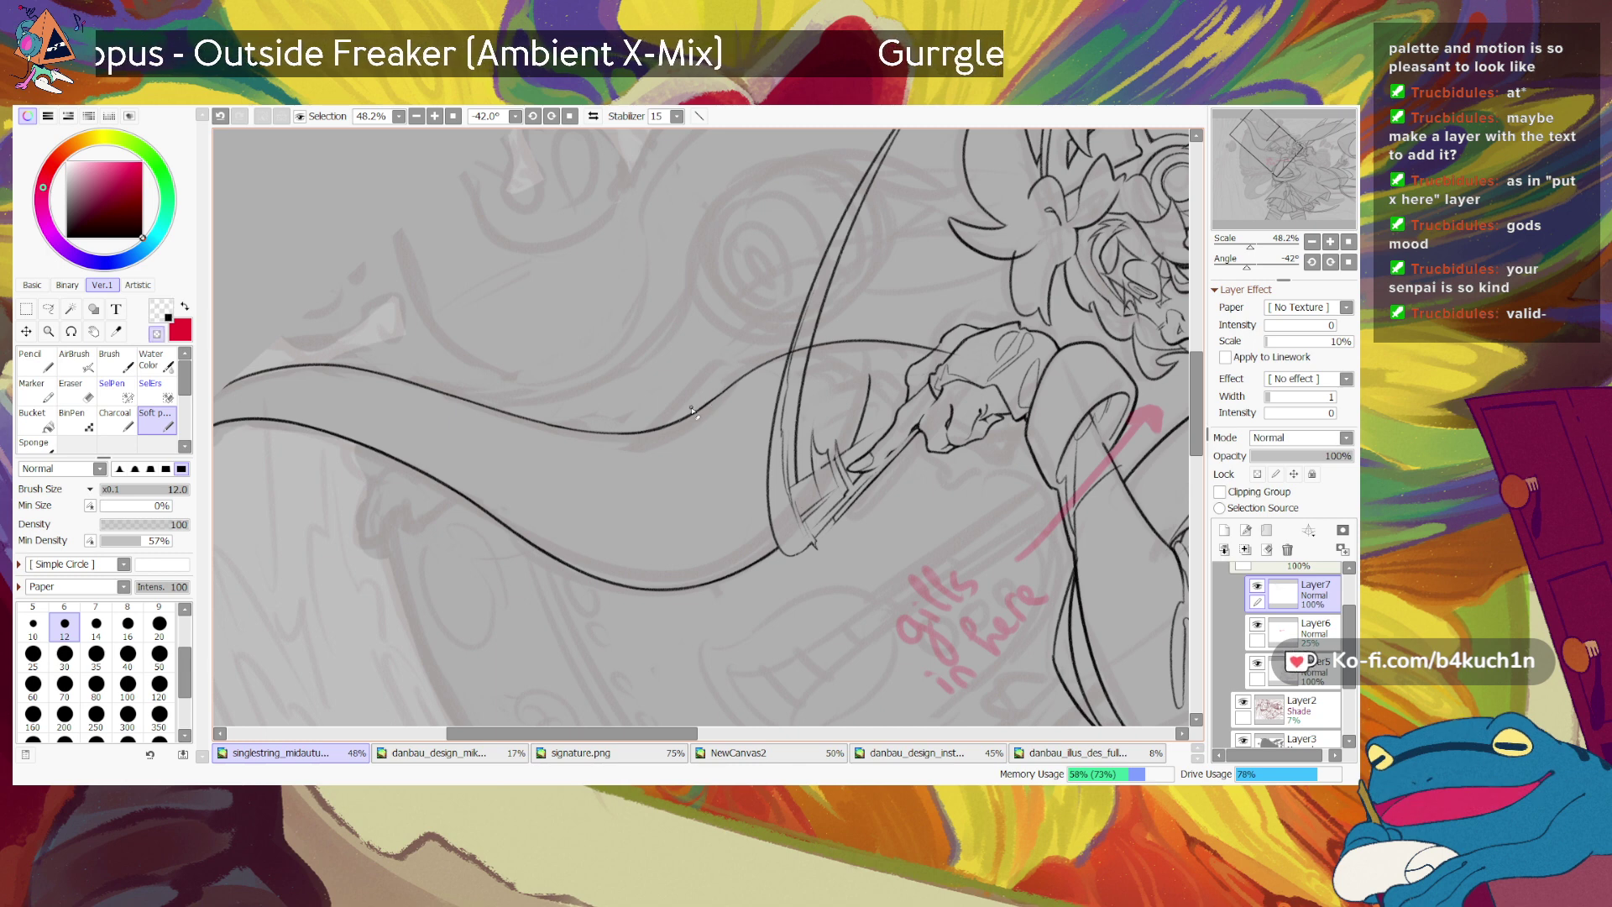
pyautogui.press('a')
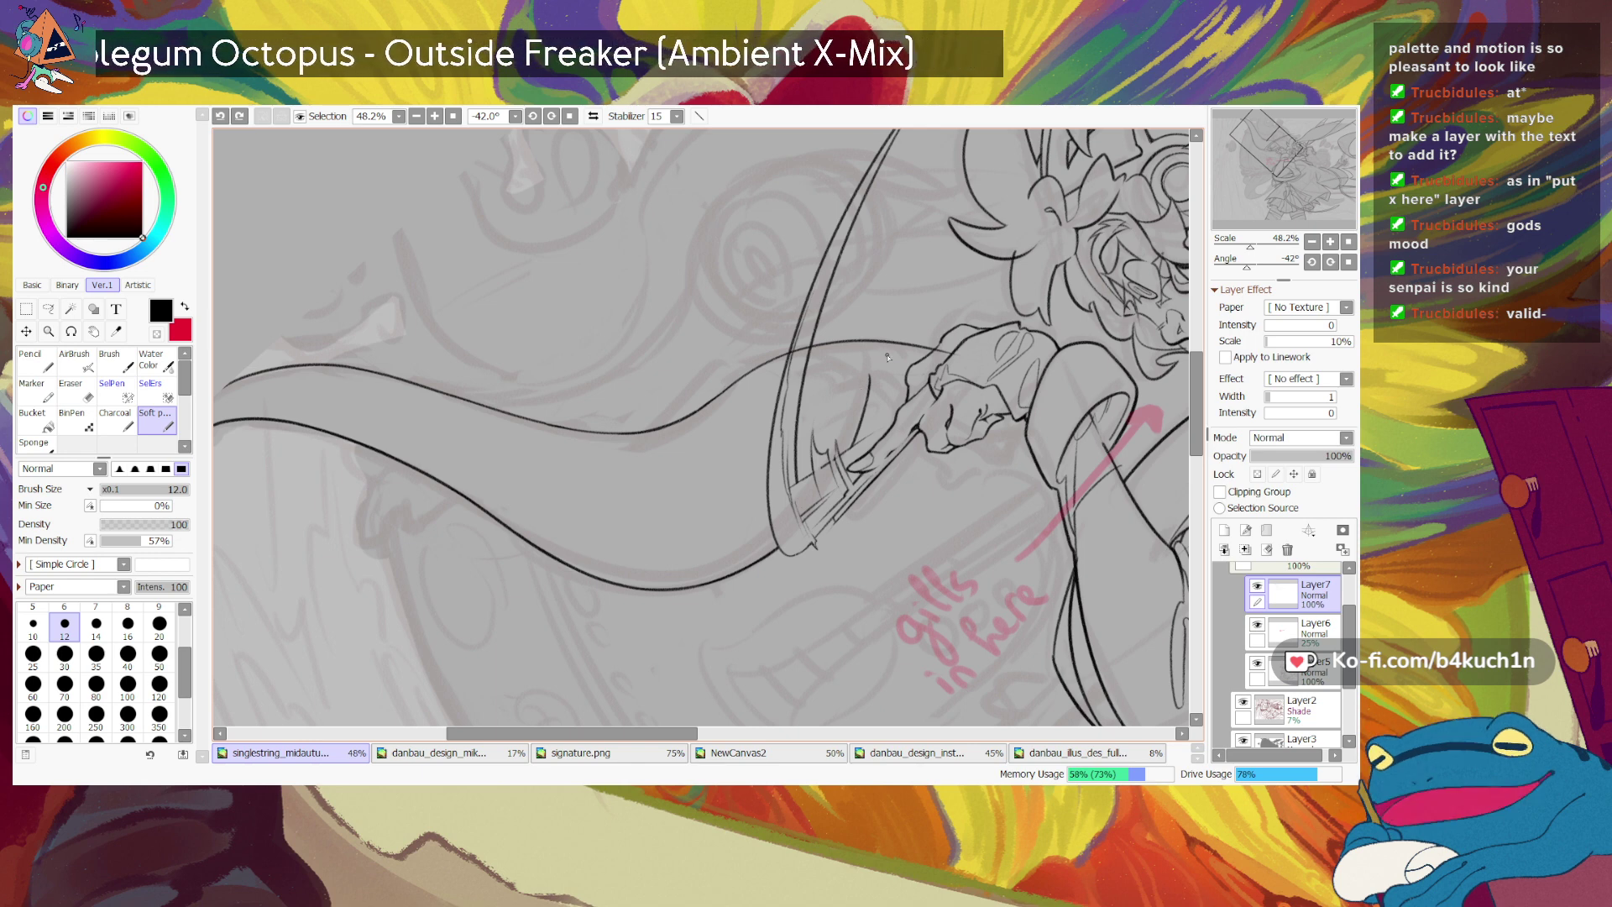
# Step: Ink a rounded curve connecting the second edge to the short stroke above the finger, and trim the excess at the join
pyautogui.hotkey('ctrl', 'z')
pyautogui.moveTo(845, 344); pyautogui.dragTo(870, 398)
pyautogui.hotkey('ctrl', 'z')
pyautogui.hotkey('ctrl', 'y')
pyautogui.press('-')
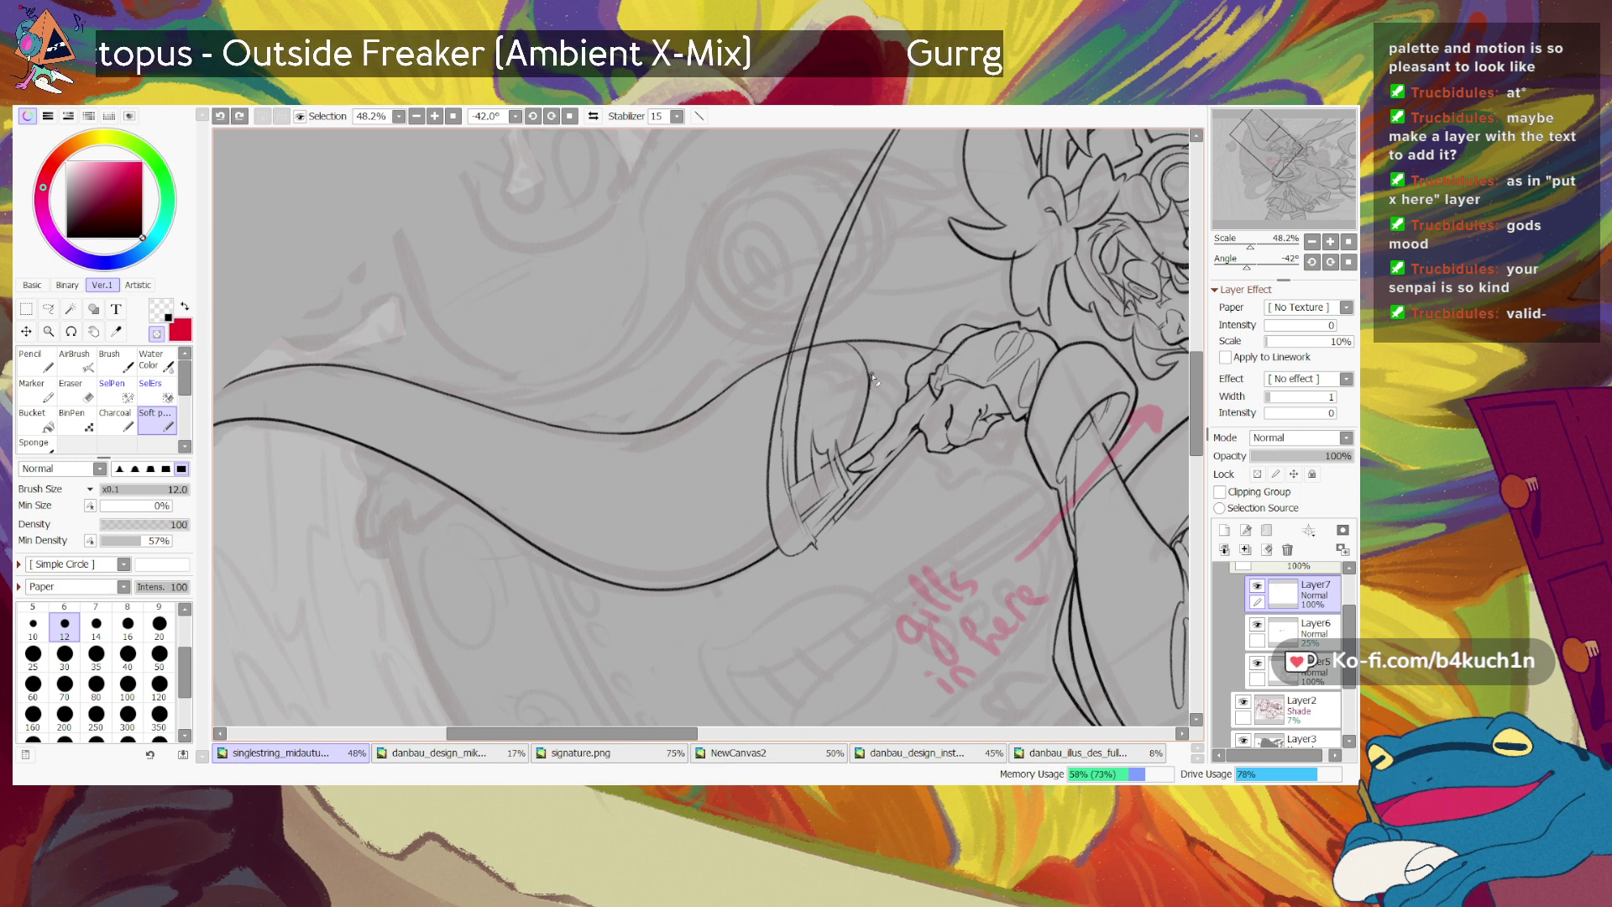
pyautogui.moveTo(873, 390); pyautogui.dragTo(915, 378)
pyautogui.press('-')
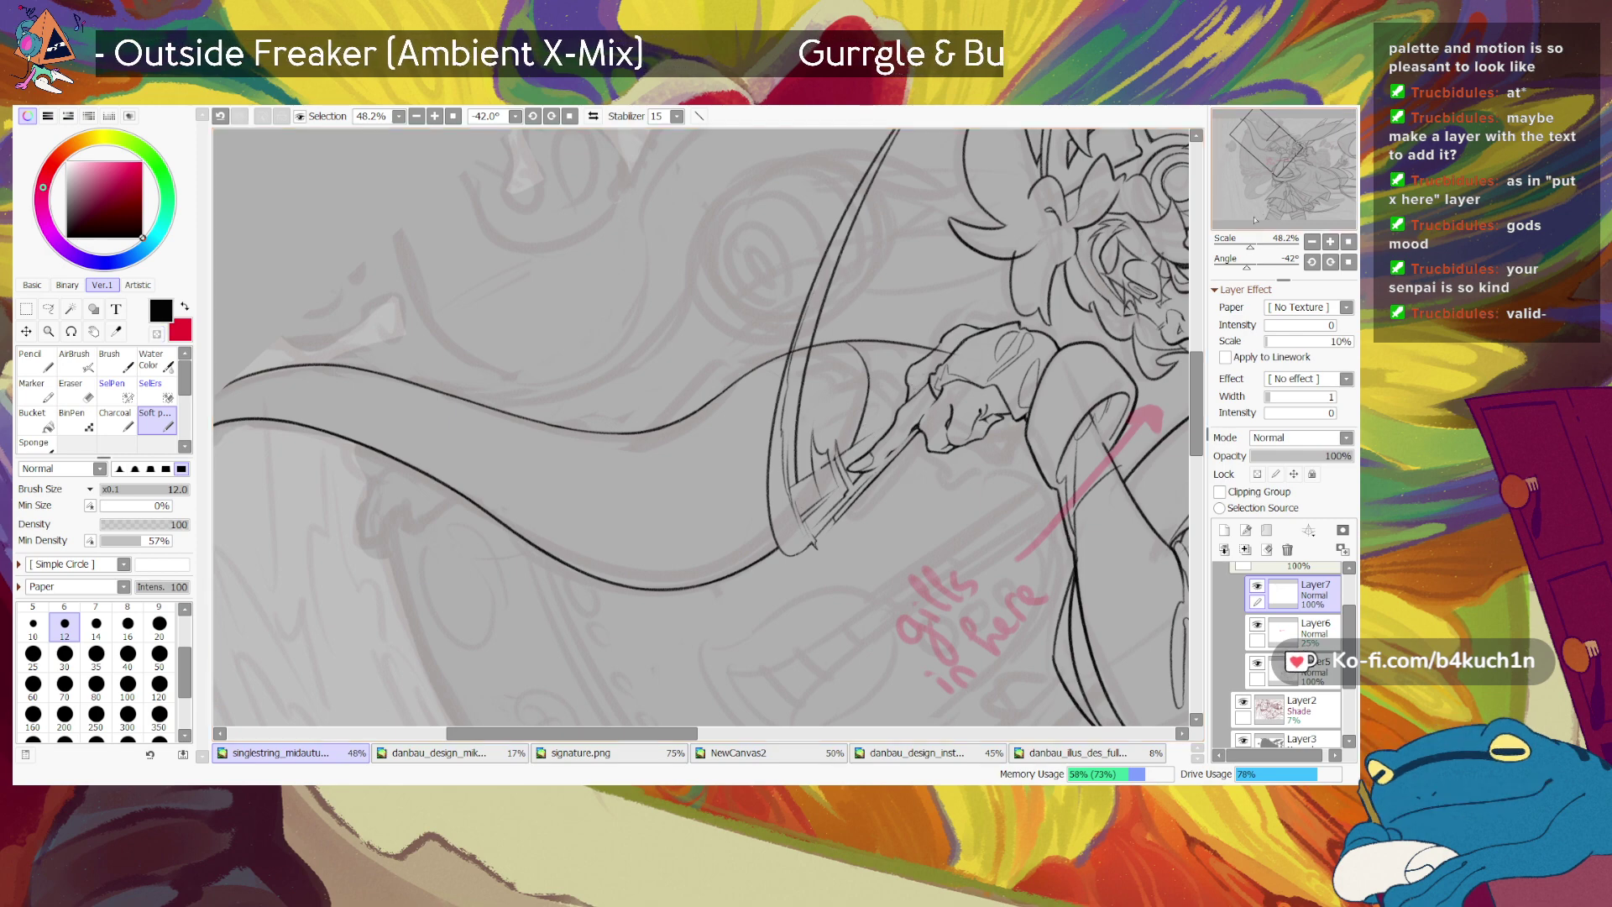
pyautogui.scroll(2, 913, 335)
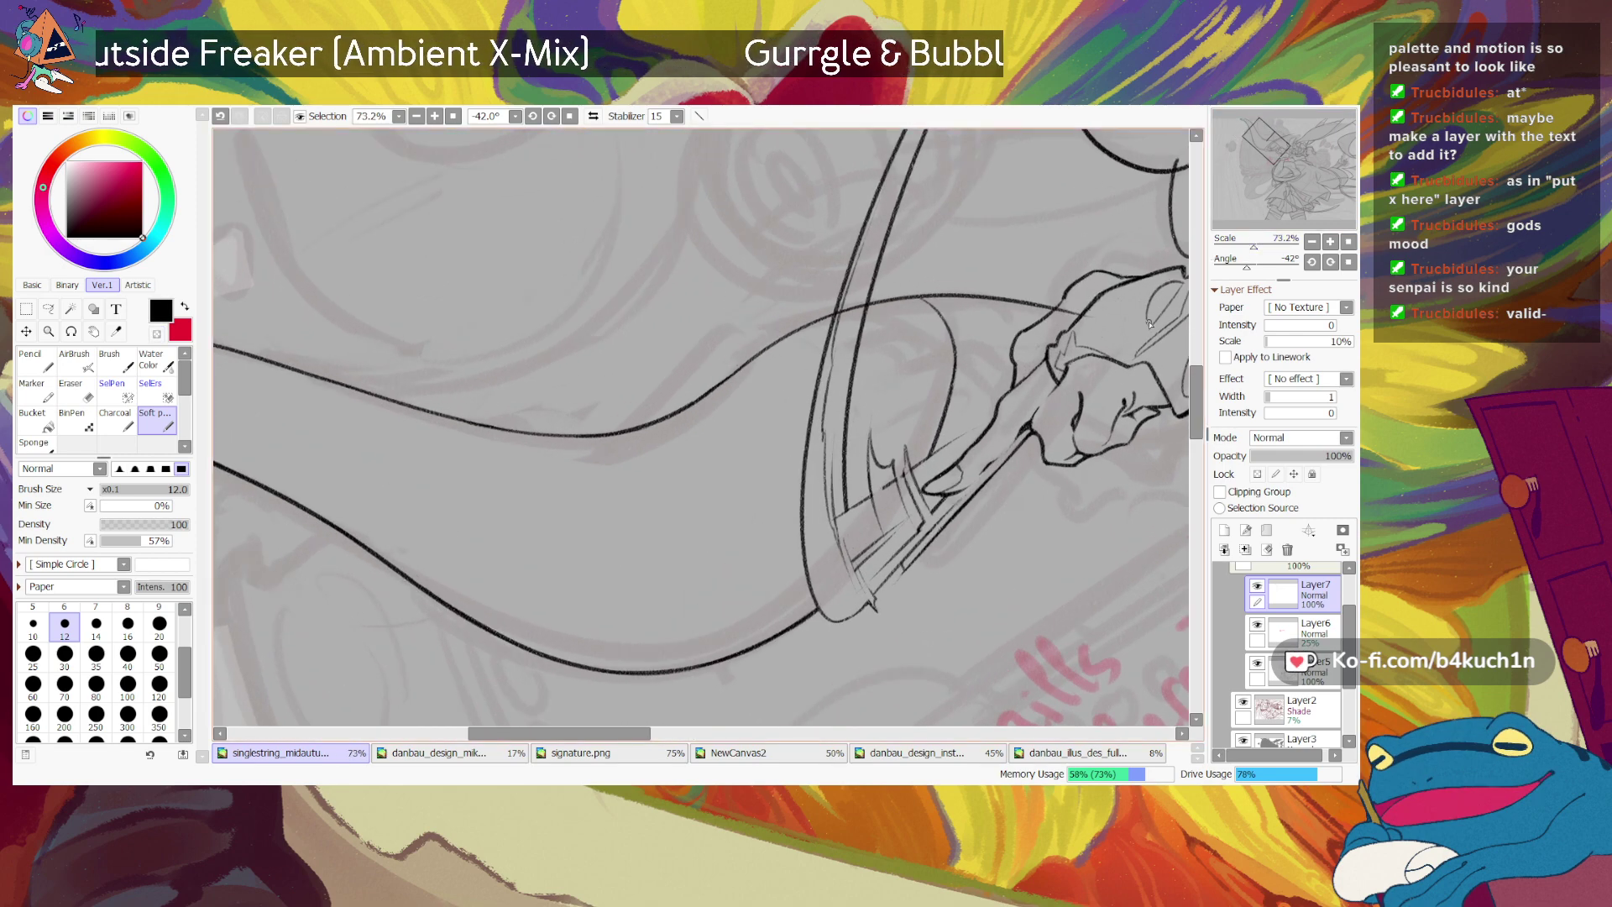
# Step: Try to restroke the second edge where it rises toward the curved rod, at about 78% zoom
pyautogui.click(1310, 242)
pyautogui.click(1310, 242)
pyautogui.moveTo(1250, 248); pyautogui.dragTo(1272, 214)
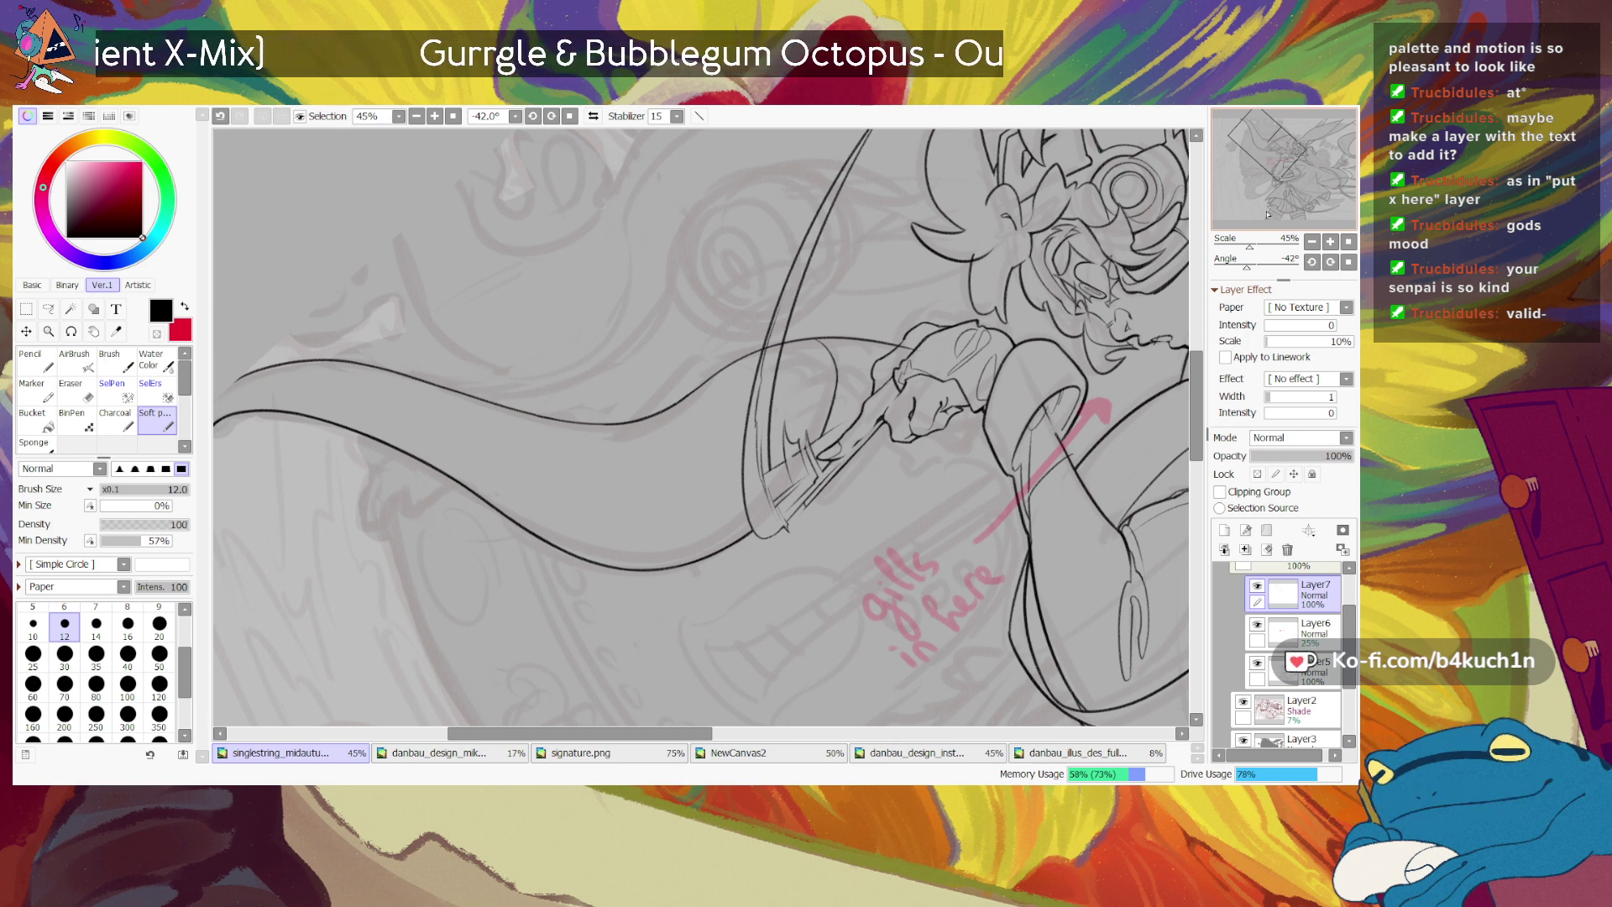
pyautogui.moveTo(1254, 242)
pyautogui.mouseDown()
pyautogui.moveTo(1290, 201)
pyautogui.moveTo(1268, 244)
pyautogui.mouseUp()
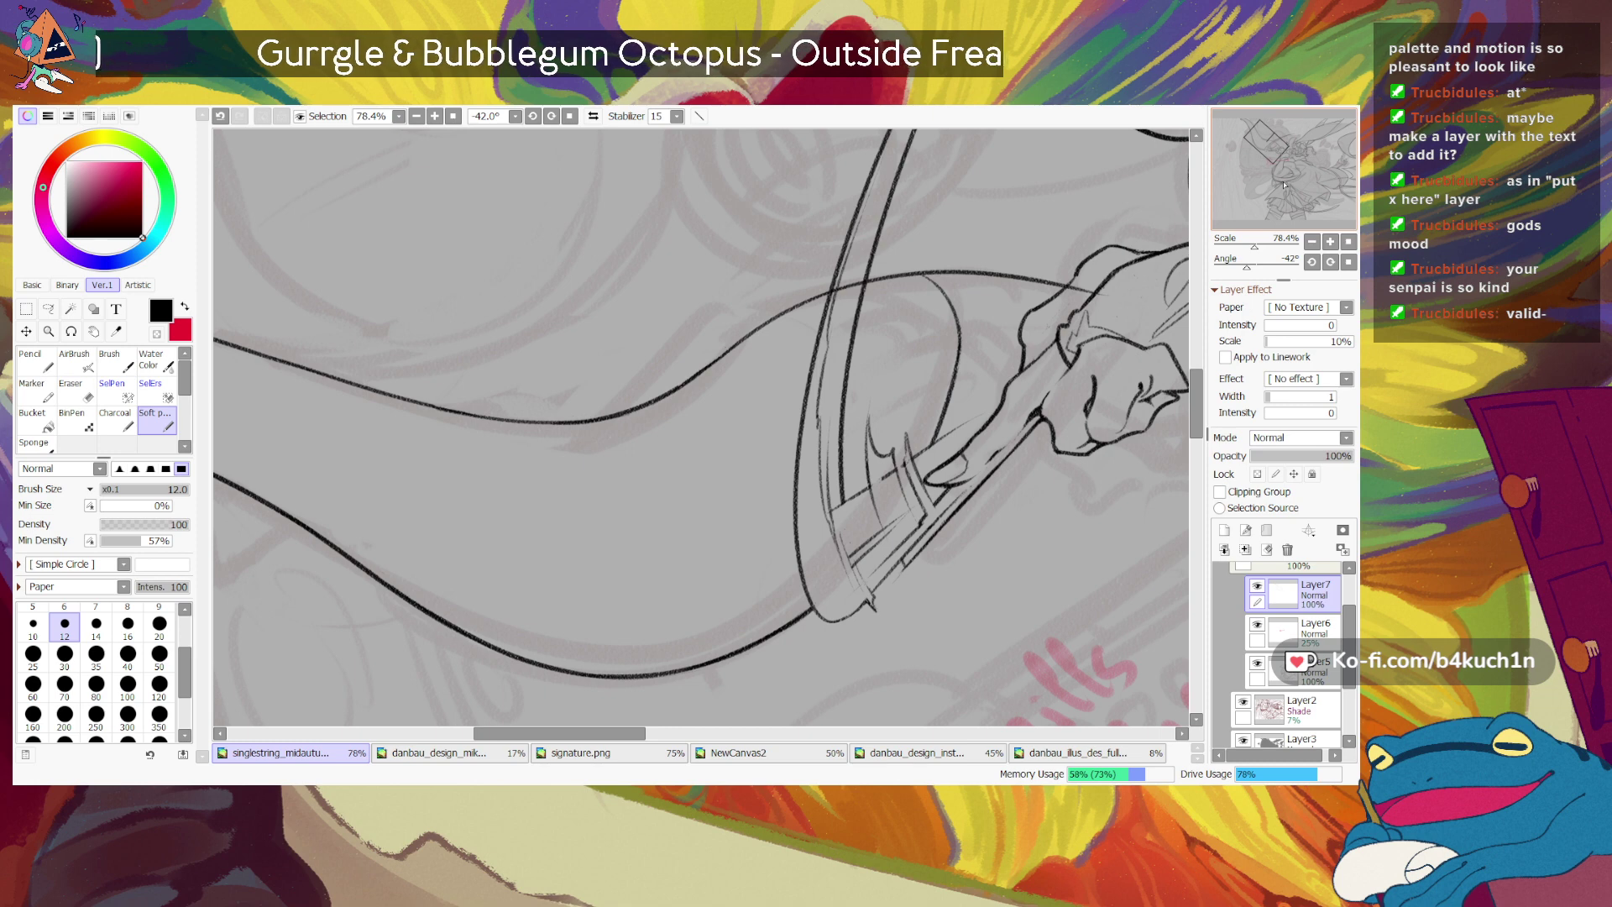
pyautogui.moveTo(695, 377); pyautogui.dragTo(761, 324)
pyautogui.hotkey('ctrl', 'z')
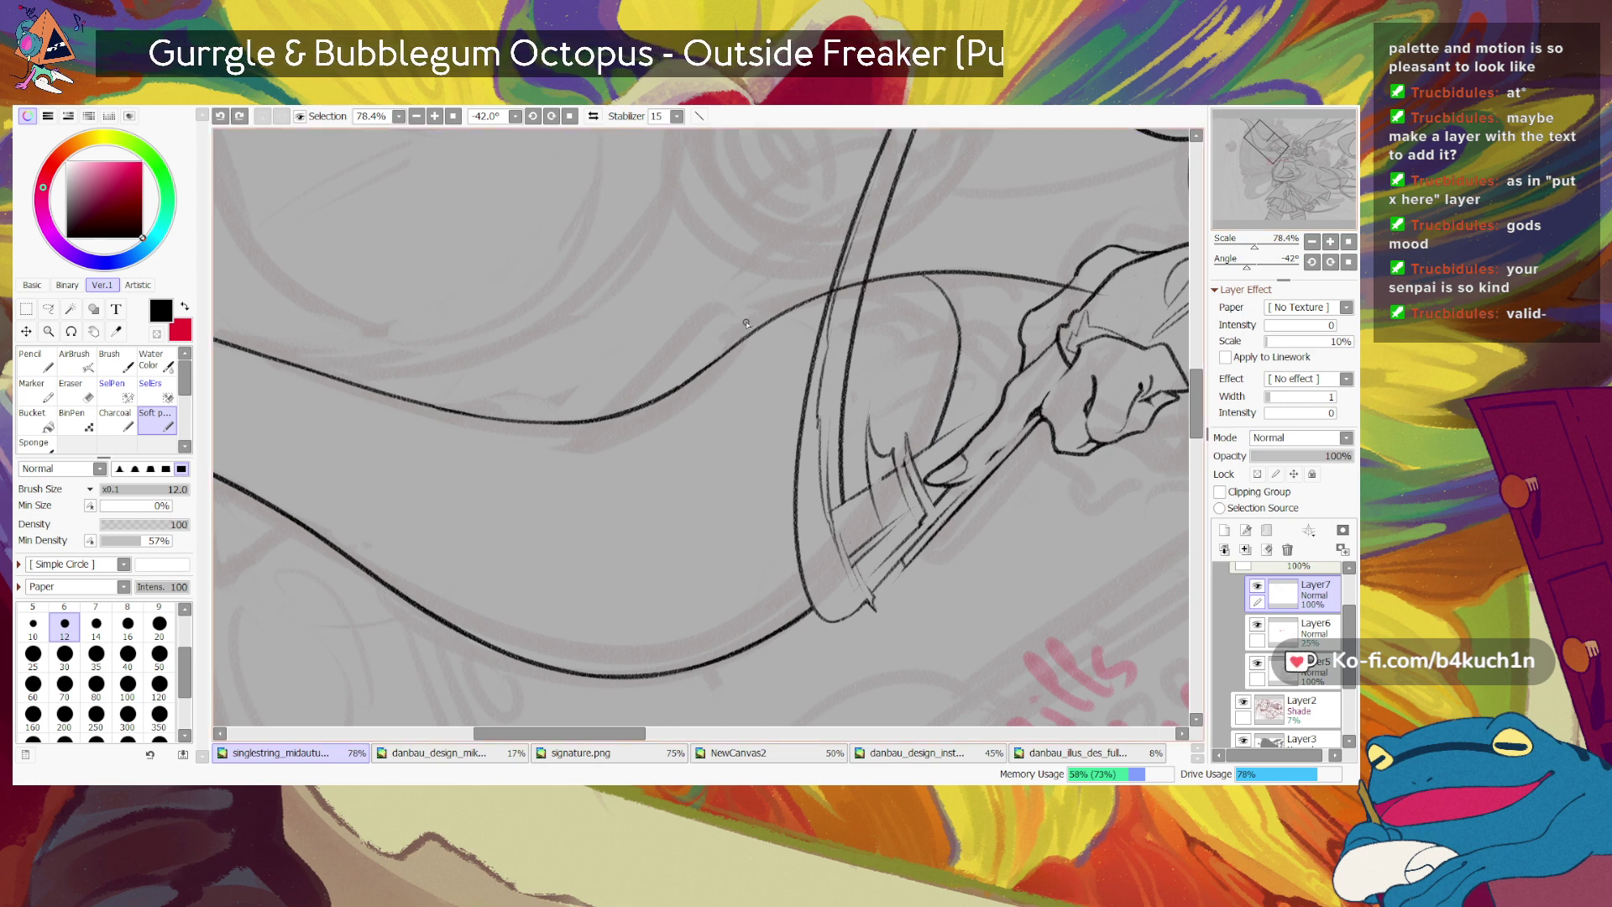
# Step: Reset the canvas rotation to 0° and ink the upper edge of the small pointed fin beside the first edge
pyautogui.click(1349, 262)
pyautogui.click(1312, 241)
pyautogui.moveTo(1254, 245); pyautogui.dragTo(1252, 236)
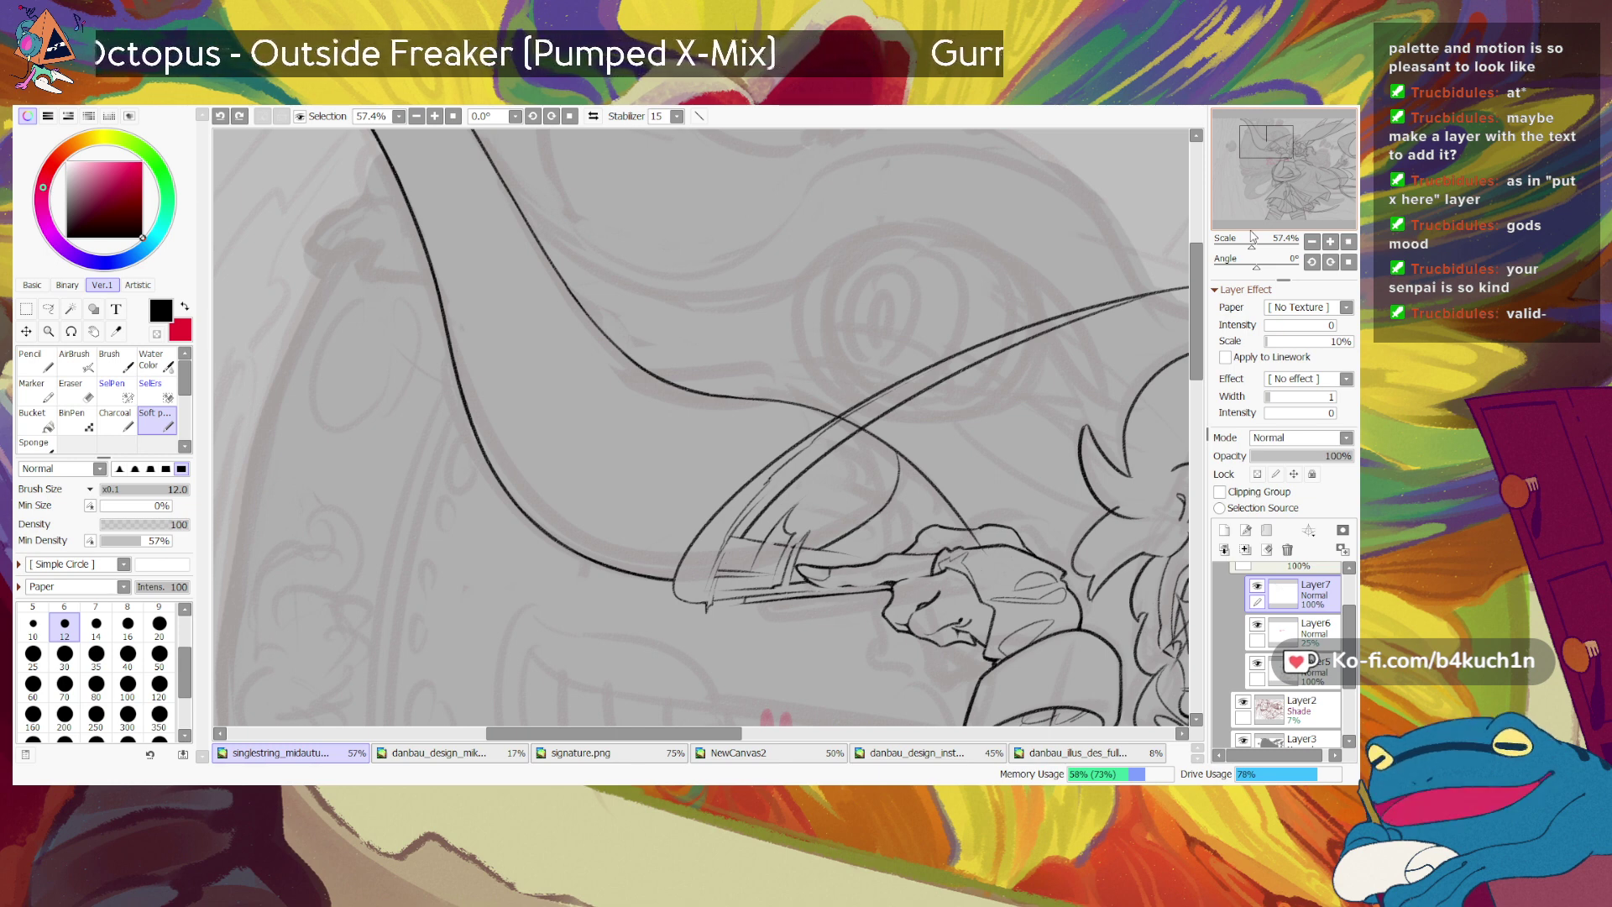
pyautogui.moveTo(1251, 237); pyautogui.dragTo(1256, 246)
pyautogui.moveTo(1295, 180); pyautogui.dragTo(1300, 184)
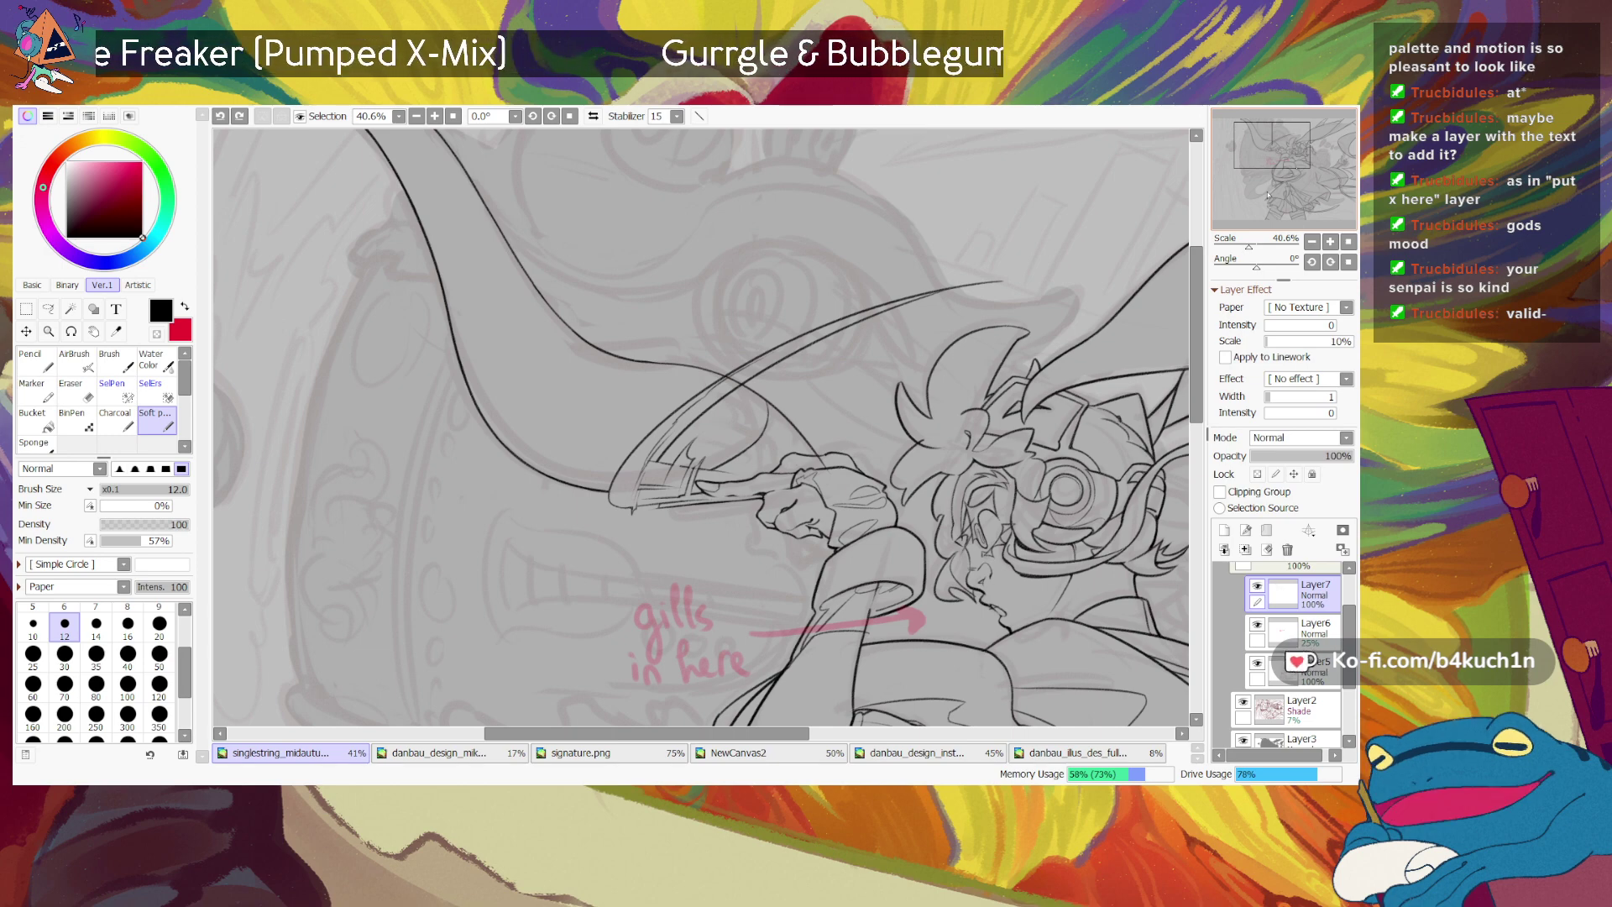
pyautogui.moveTo(1250, 240); pyautogui.dragTo(1252, 240)
pyautogui.moveTo(1271, 145); pyautogui.dragTo(1257, 135)
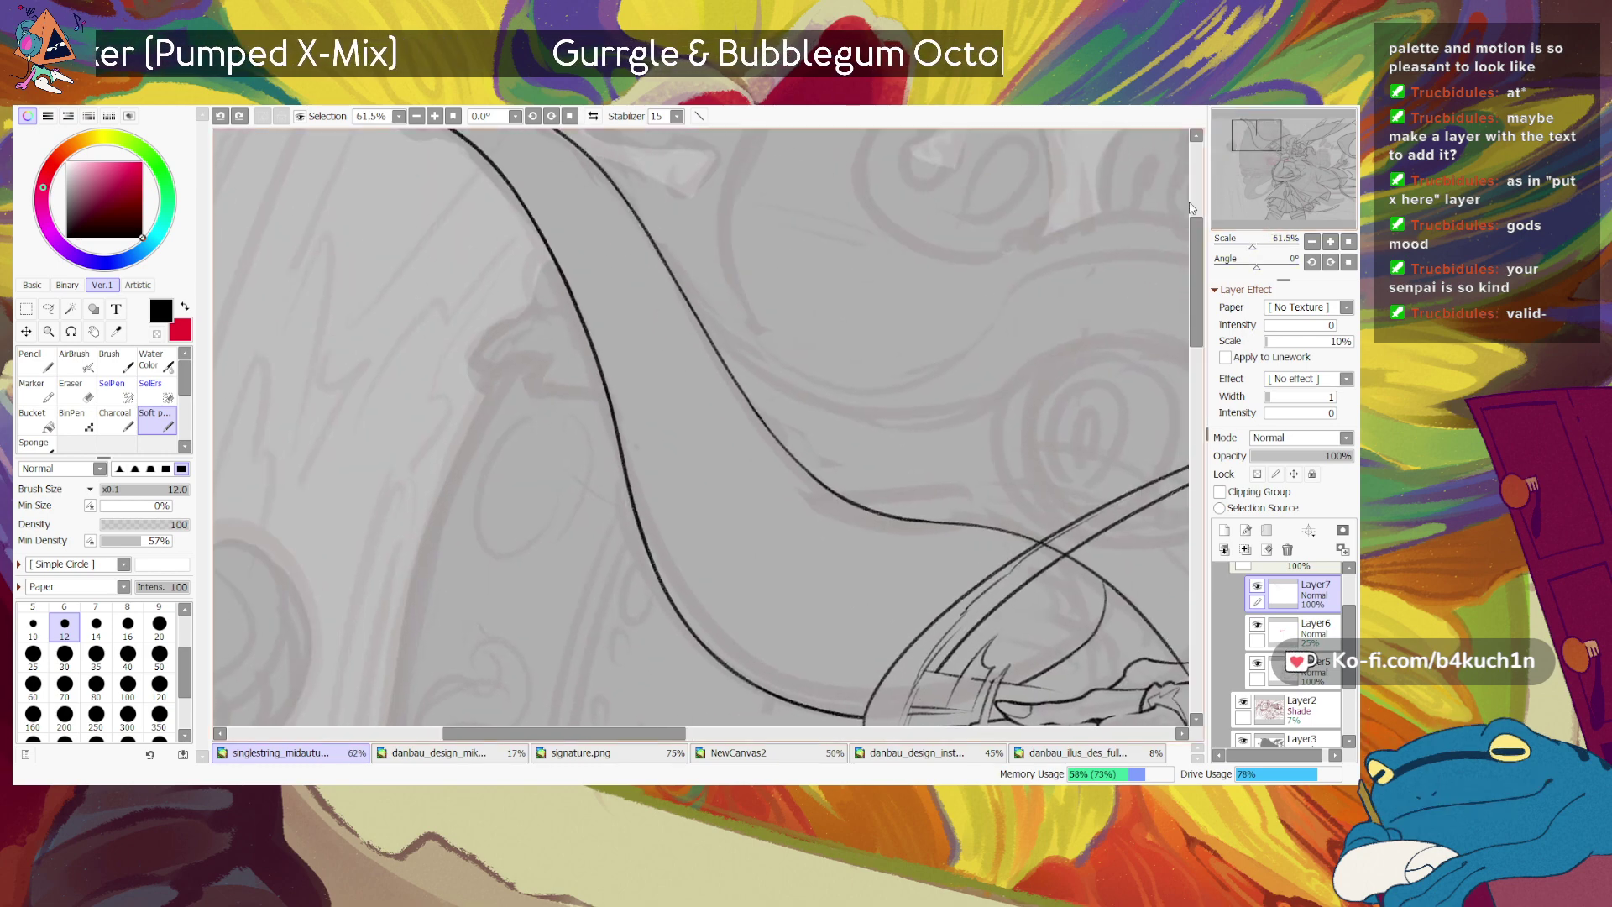
pyautogui.moveTo(535, 307); pyautogui.dragTo(471, 363)
pyautogui.hotkey('ctrl', 'z')
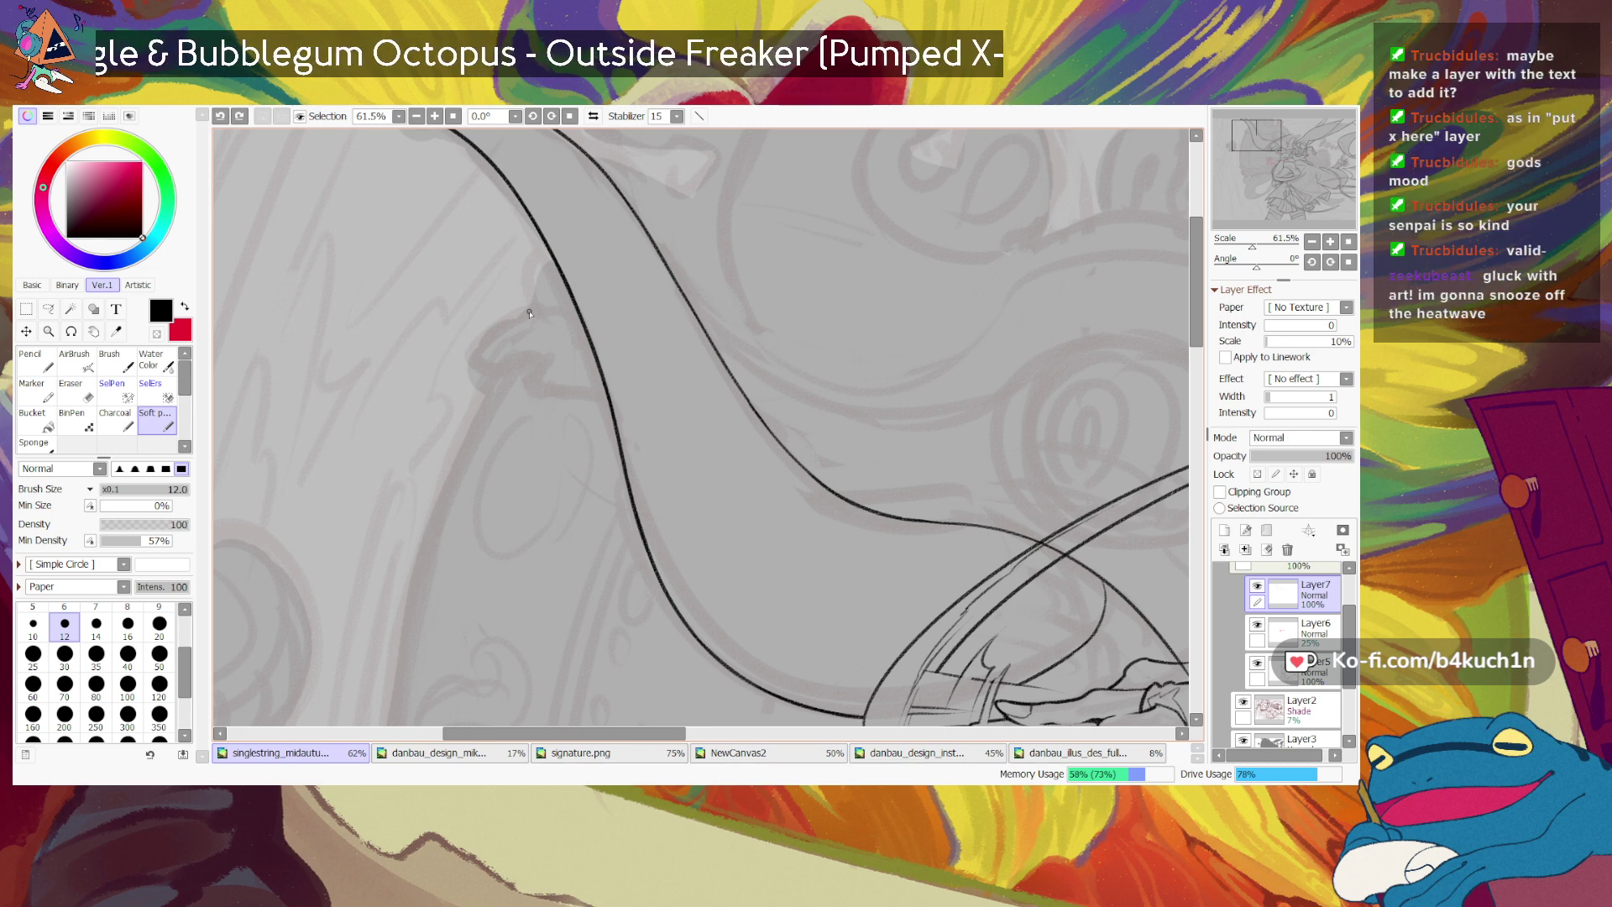
pyautogui.moveTo(538, 313)
pyautogui.mouseDown()
pyautogui.moveTo(473, 370)
pyautogui.moveTo(540, 314)
pyautogui.mouseUp()
pyautogui.hotkey('ctrl', 'z')
pyautogui.hotkey('ctrl', 'z')
pyautogui.moveTo(468, 362); pyautogui.dragTo(540, 313)
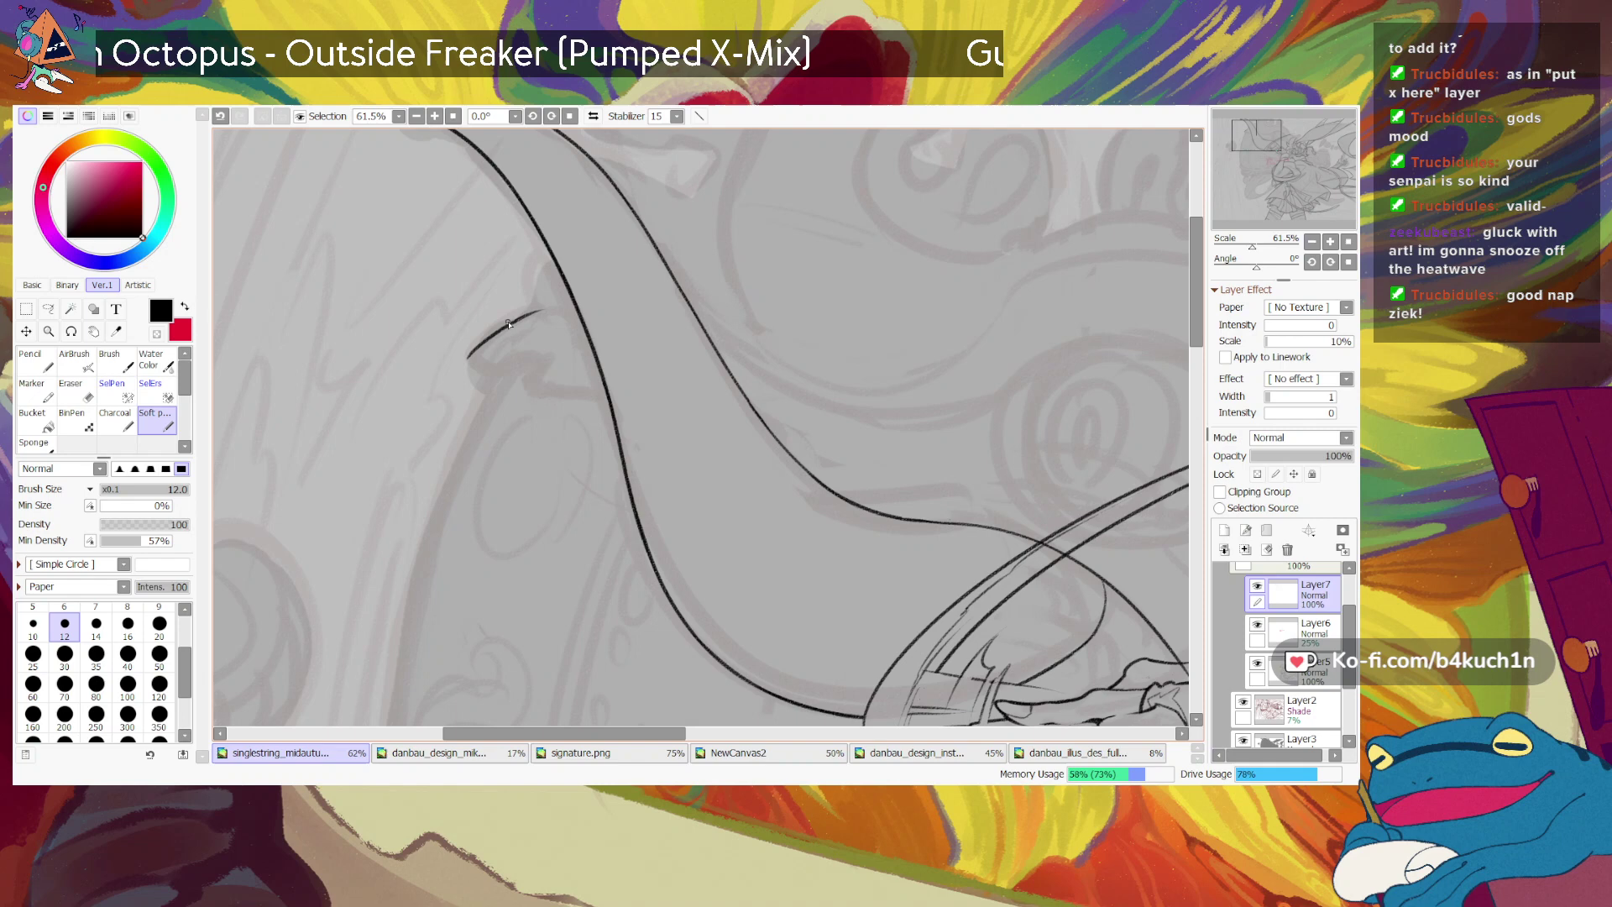
pyautogui.hotkey('ctrl', 'z')
# Step: Ink the short turn at the fin's pointed tip, redrawing it until it joins the upper edge
pyautogui.moveTo(469, 358); pyautogui.dragTo(489, 372)
pyautogui.hotkey('ctrl', 'z')
pyautogui.hotkey('ctrl', 'z')
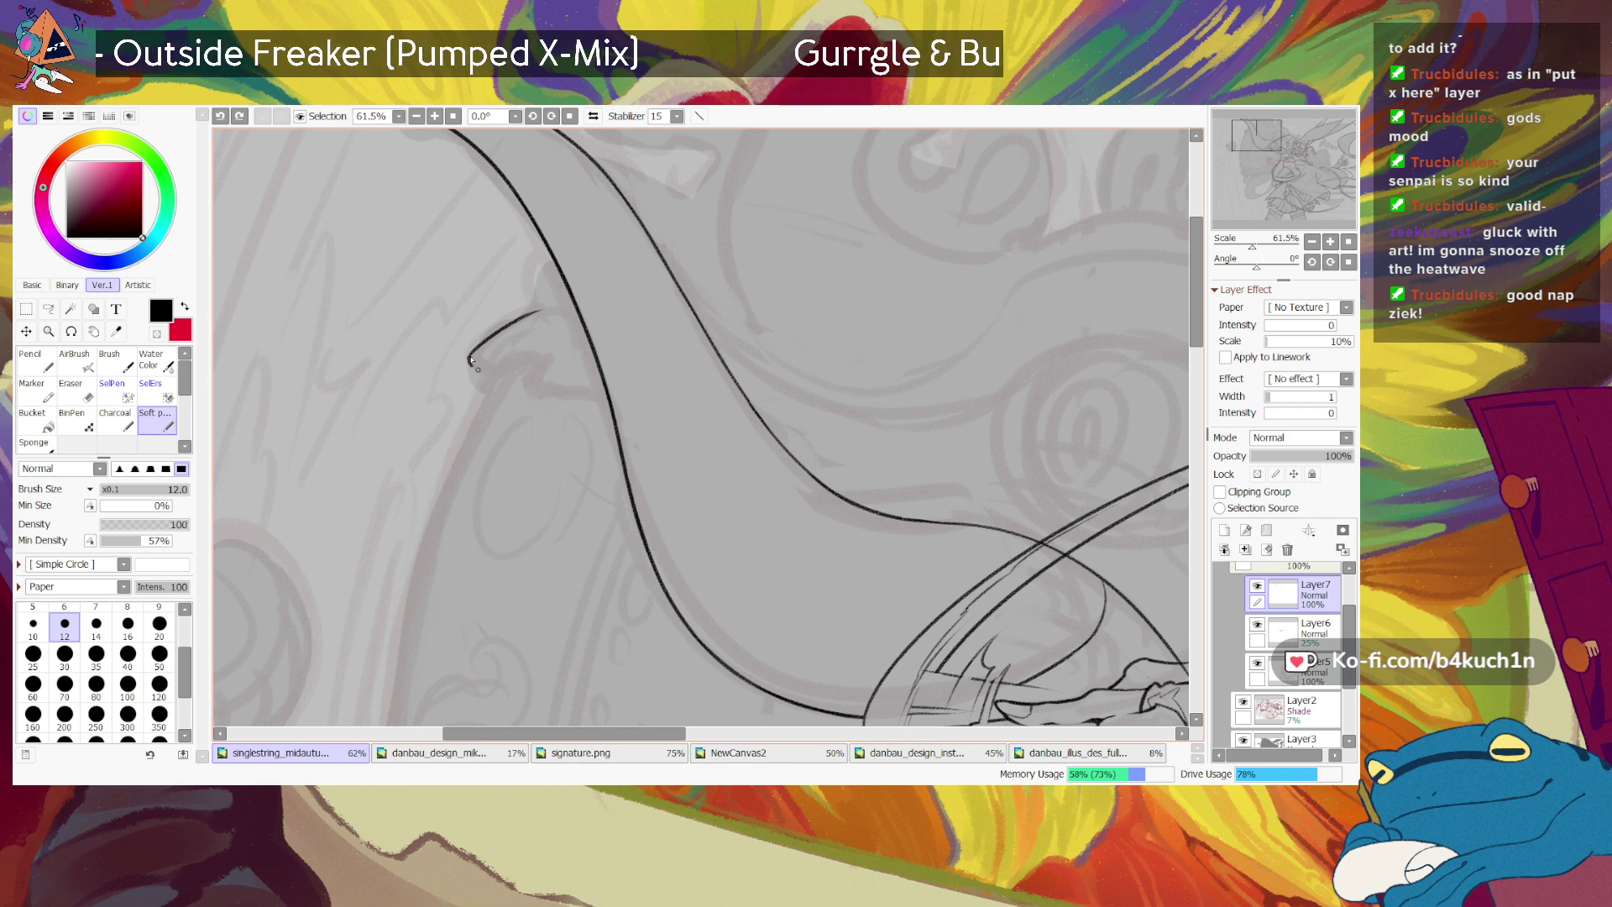
pyautogui.moveTo(501, 370); pyautogui.dragTo(499, 371)
pyautogui.hotkey('ctrl', 'z')
pyautogui.moveTo(469, 357); pyautogui.dragTo(499, 370)
pyautogui.hotkey('ctrl', 'z')
pyautogui.hotkey('ctrl', 'z')
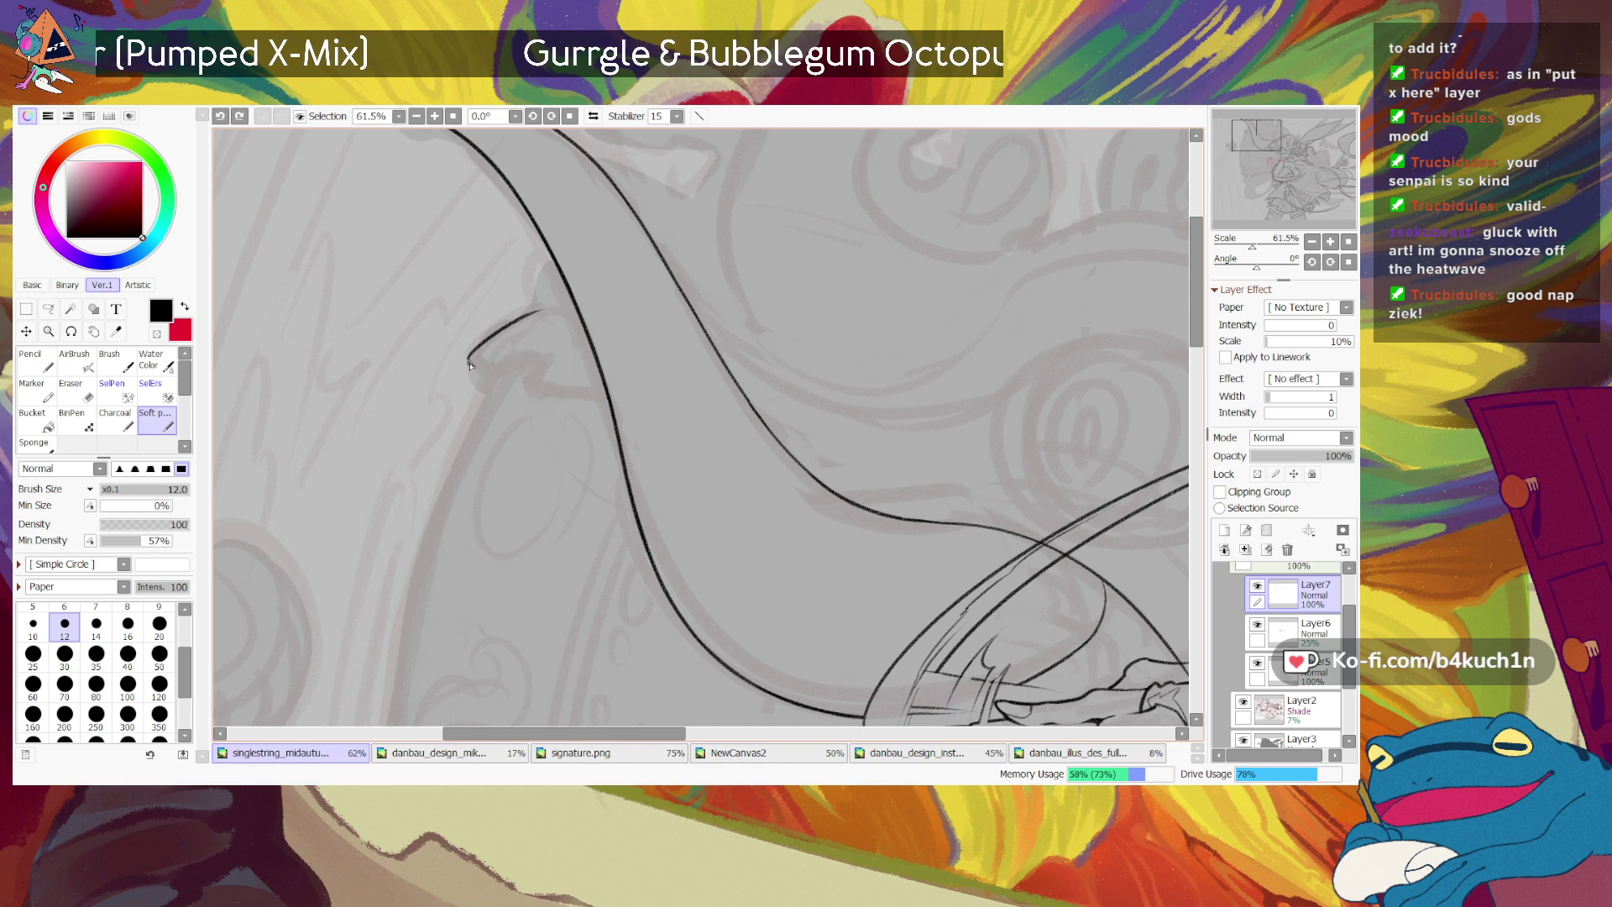
# Step: Ink the fin's wavy lower edge from the tip inward and clean up the overlapping strokes
pyautogui.moveTo(499, 370); pyautogui.dragTo(550, 371)
pyautogui.hotkey('ctrl', 'z')
pyautogui.hotkey('ctrl', 'z')
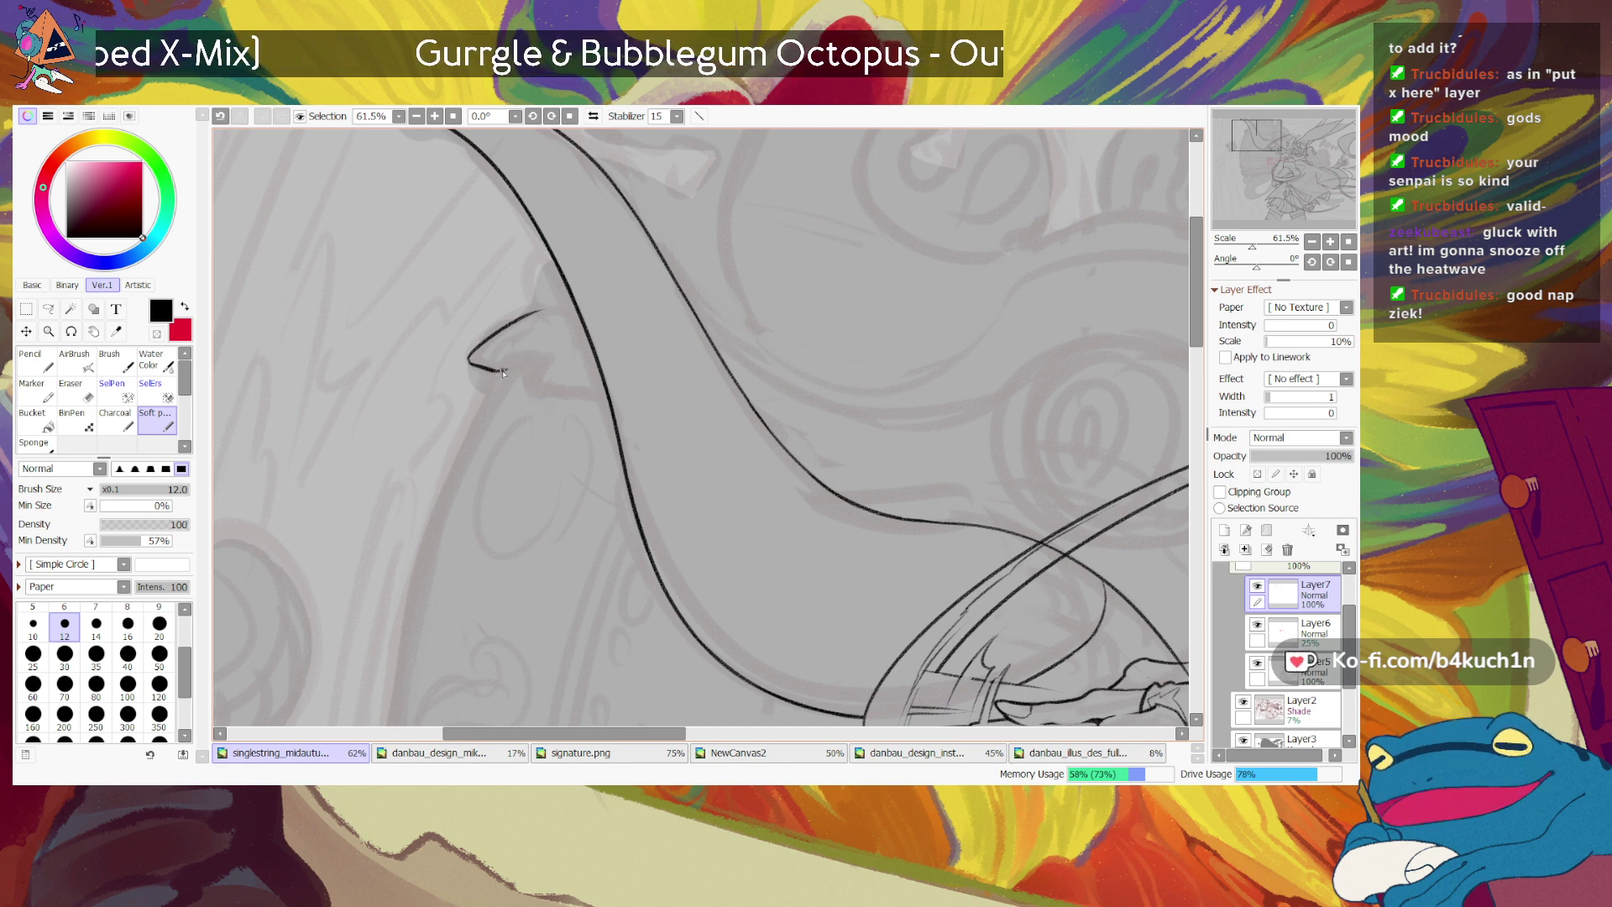
pyautogui.hotkey('ctrl', 'z')
pyautogui.moveTo(504, 370); pyautogui.dragTo(540, 362)
pyautogui.hotkey('ctrl', 'z')
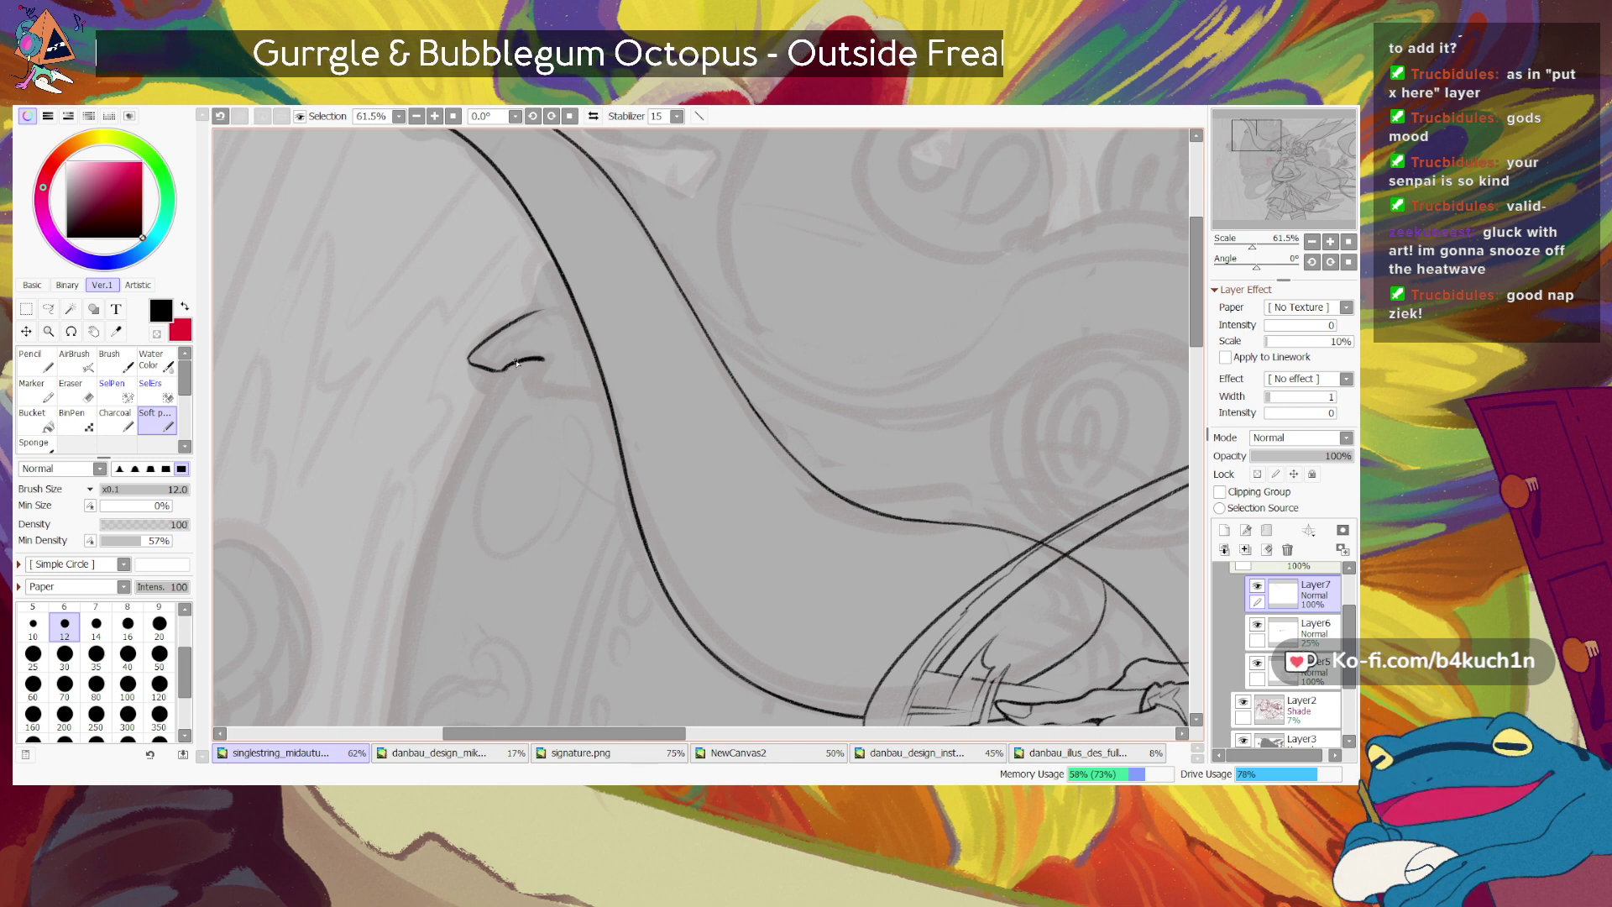
pyautogui.hotkey('ctrl', 'z')
pyautogui.moveTo(495, 371); pyautogui.dragTo(514, 365)
pyautogui.press('-')
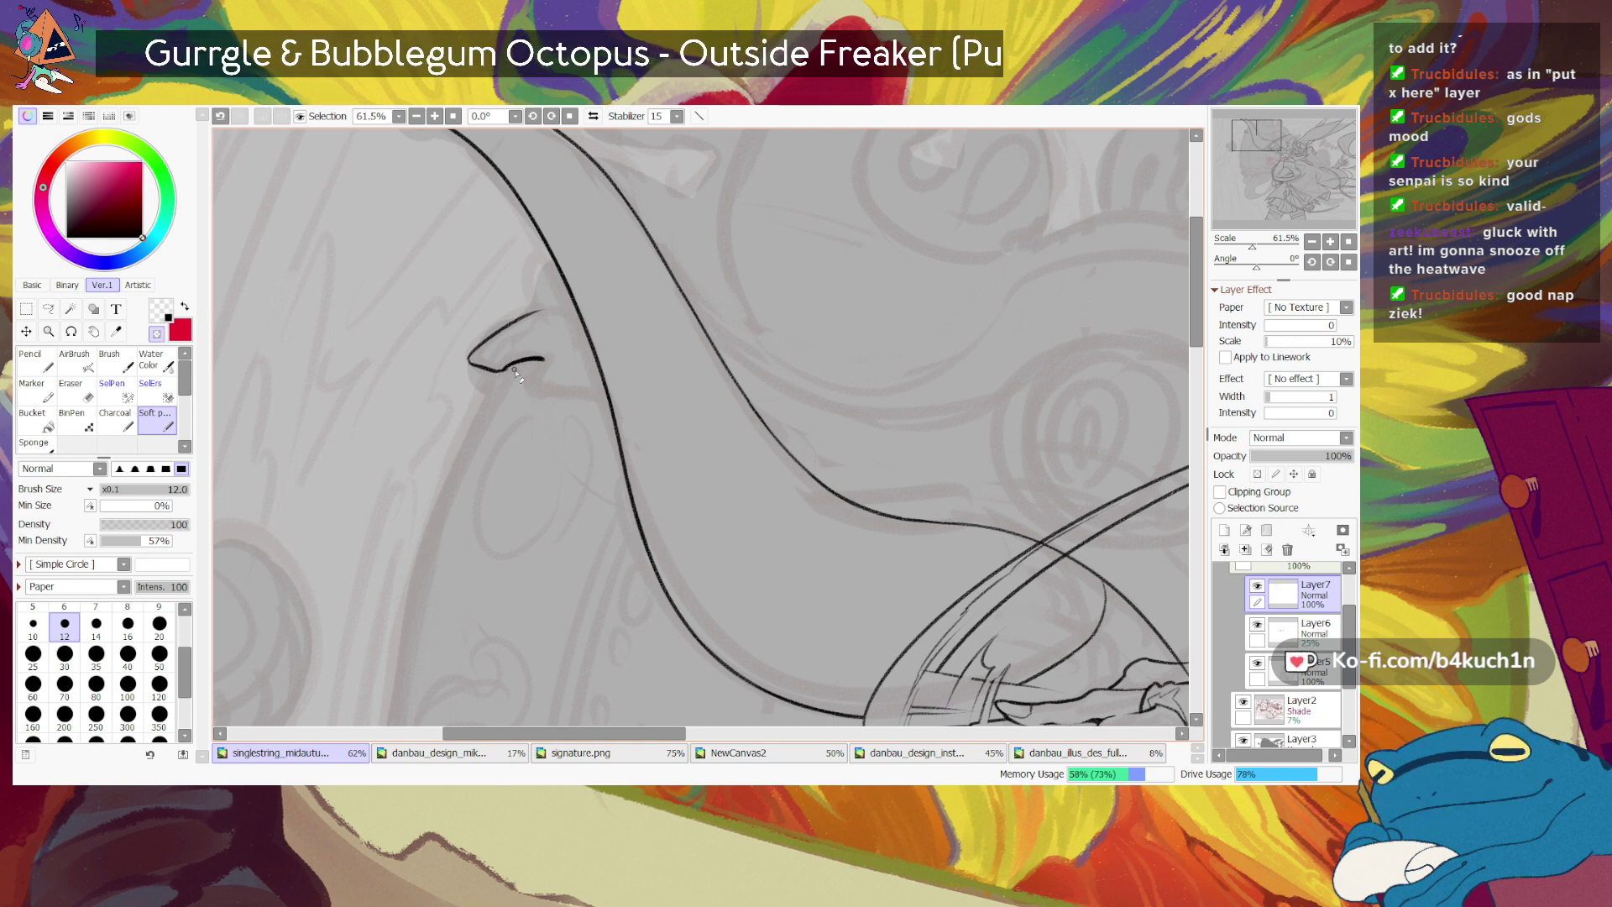
pyautogui.press('-')
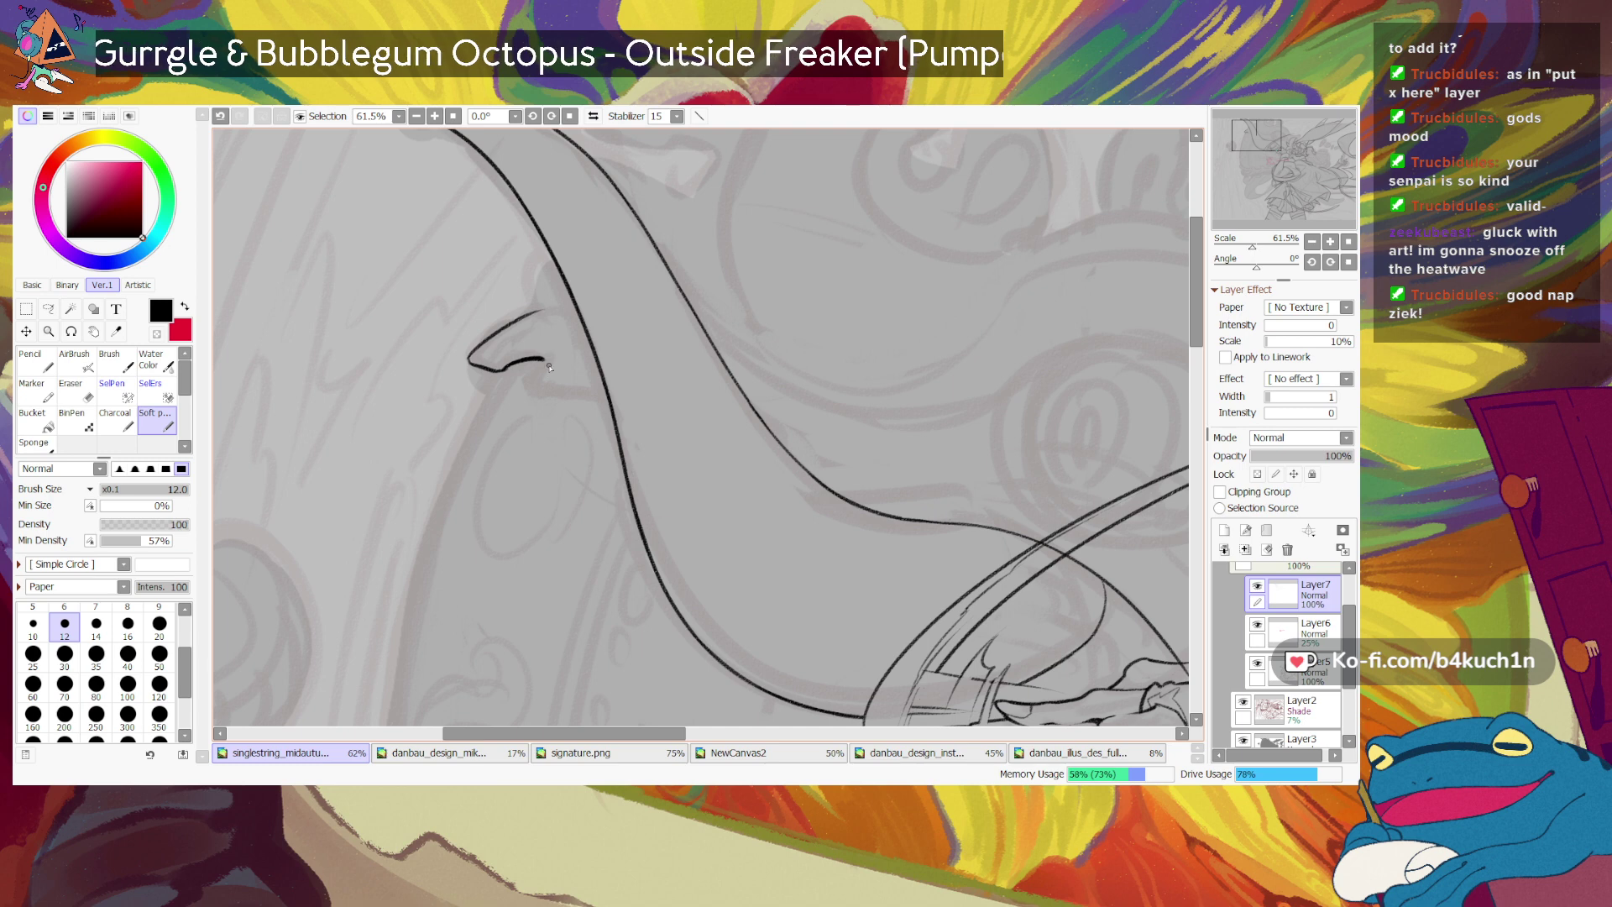
pyautogui.hotkey('ctrl', 'z')
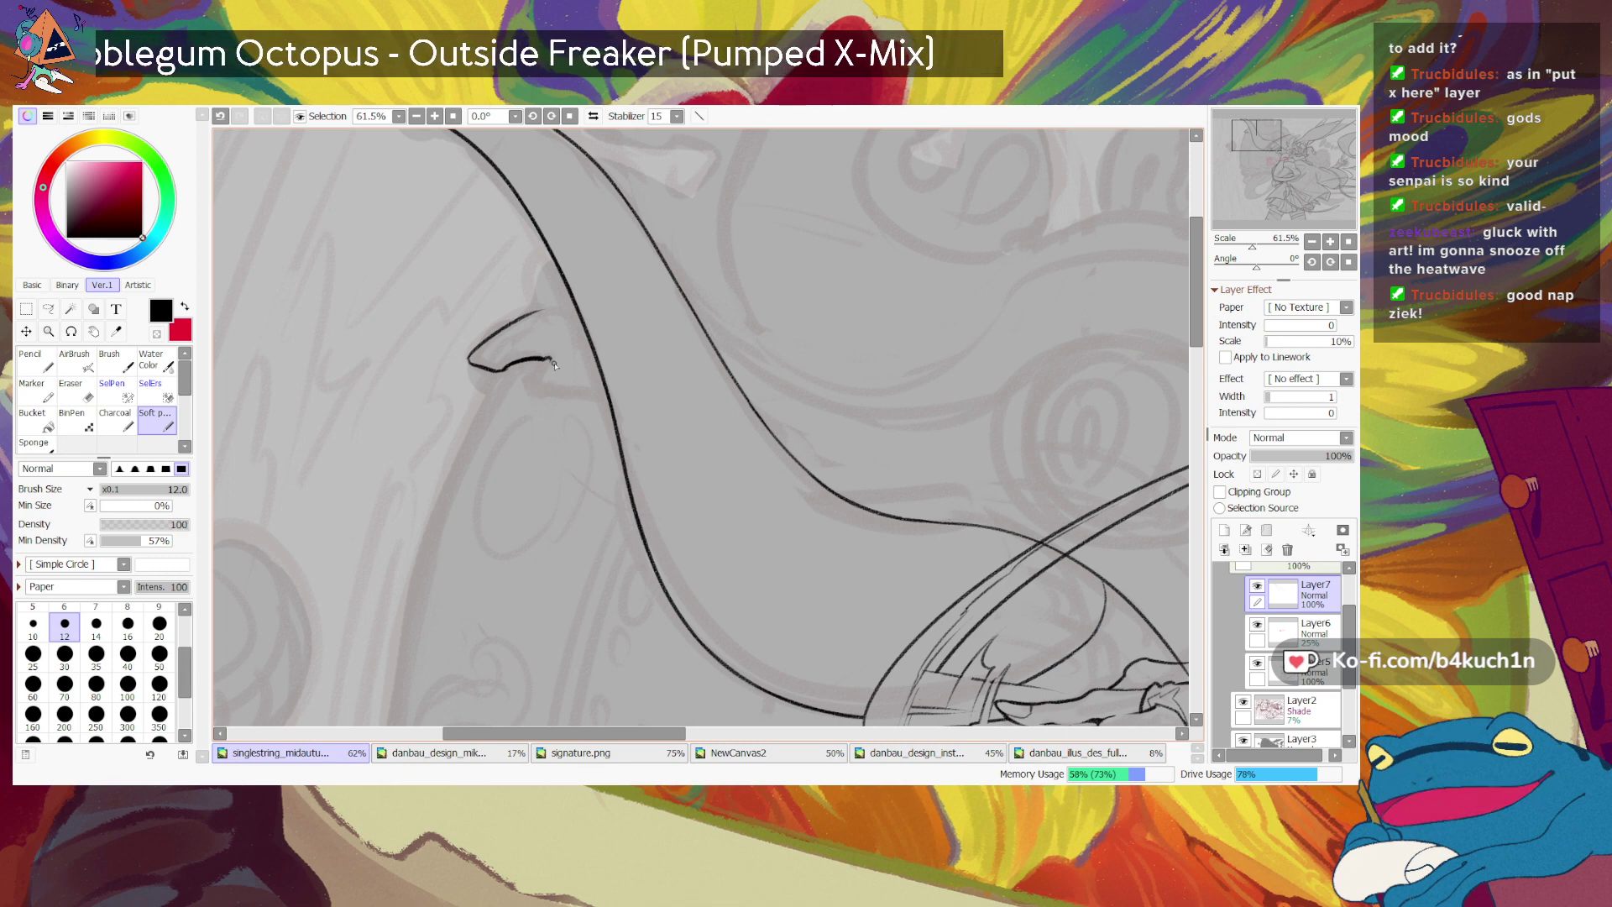
pyautogui.hotkey('ctrl', 'z')
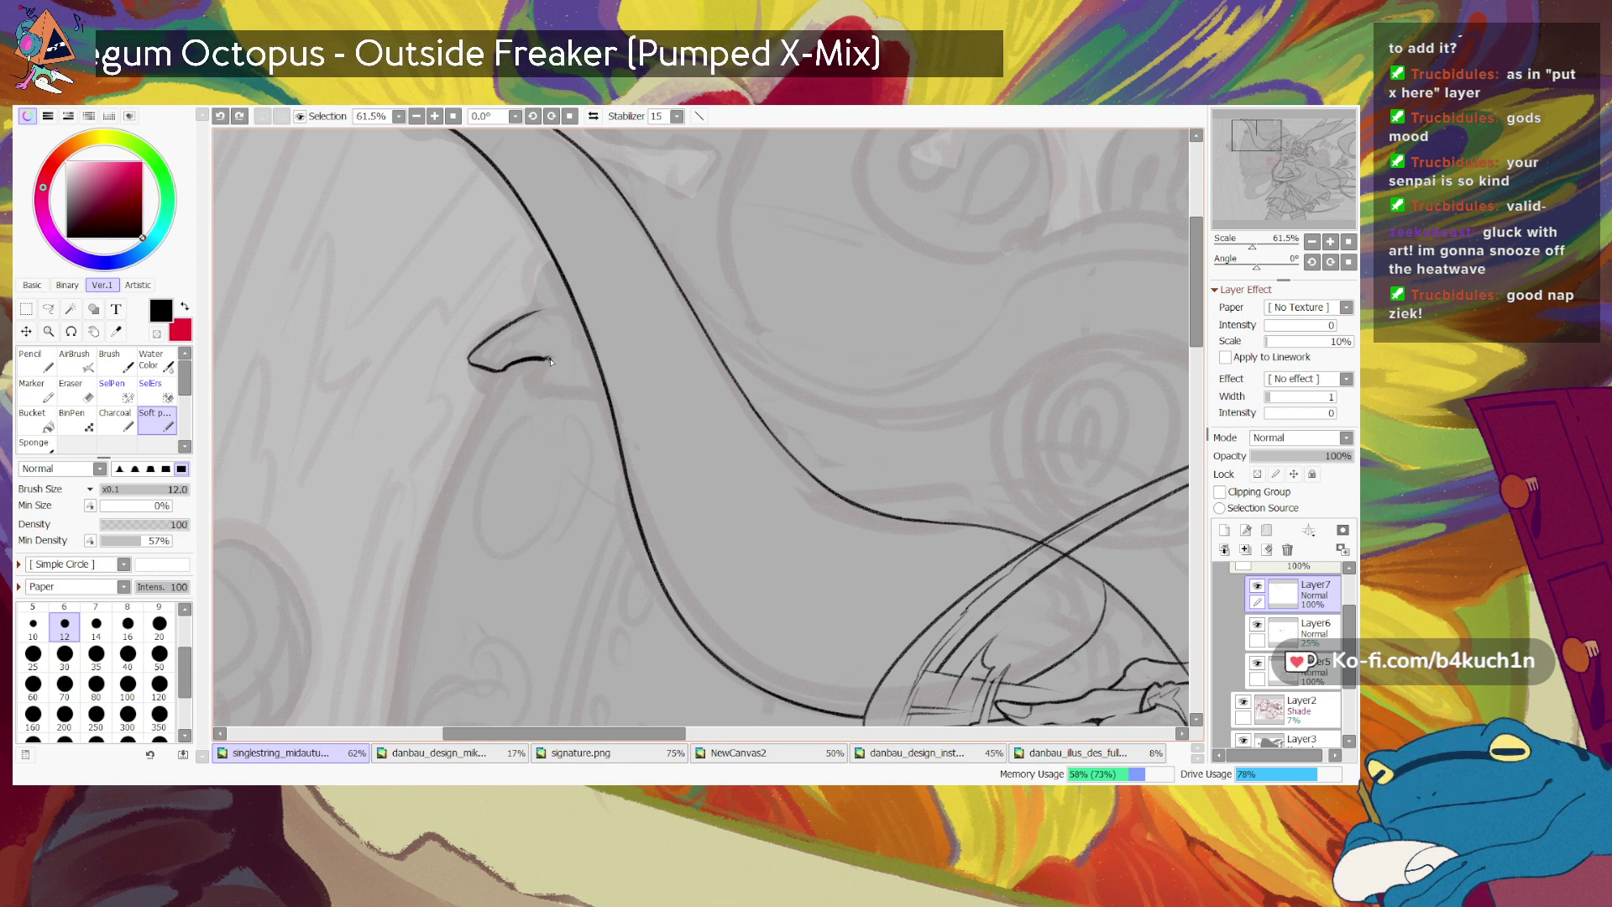
# Step: Ink the notch at the end of the fin's lower edge and connect it to the instrument's first edge
pyautogui.moveTo(550, 361); pyautogui.dragTo(540, 382)
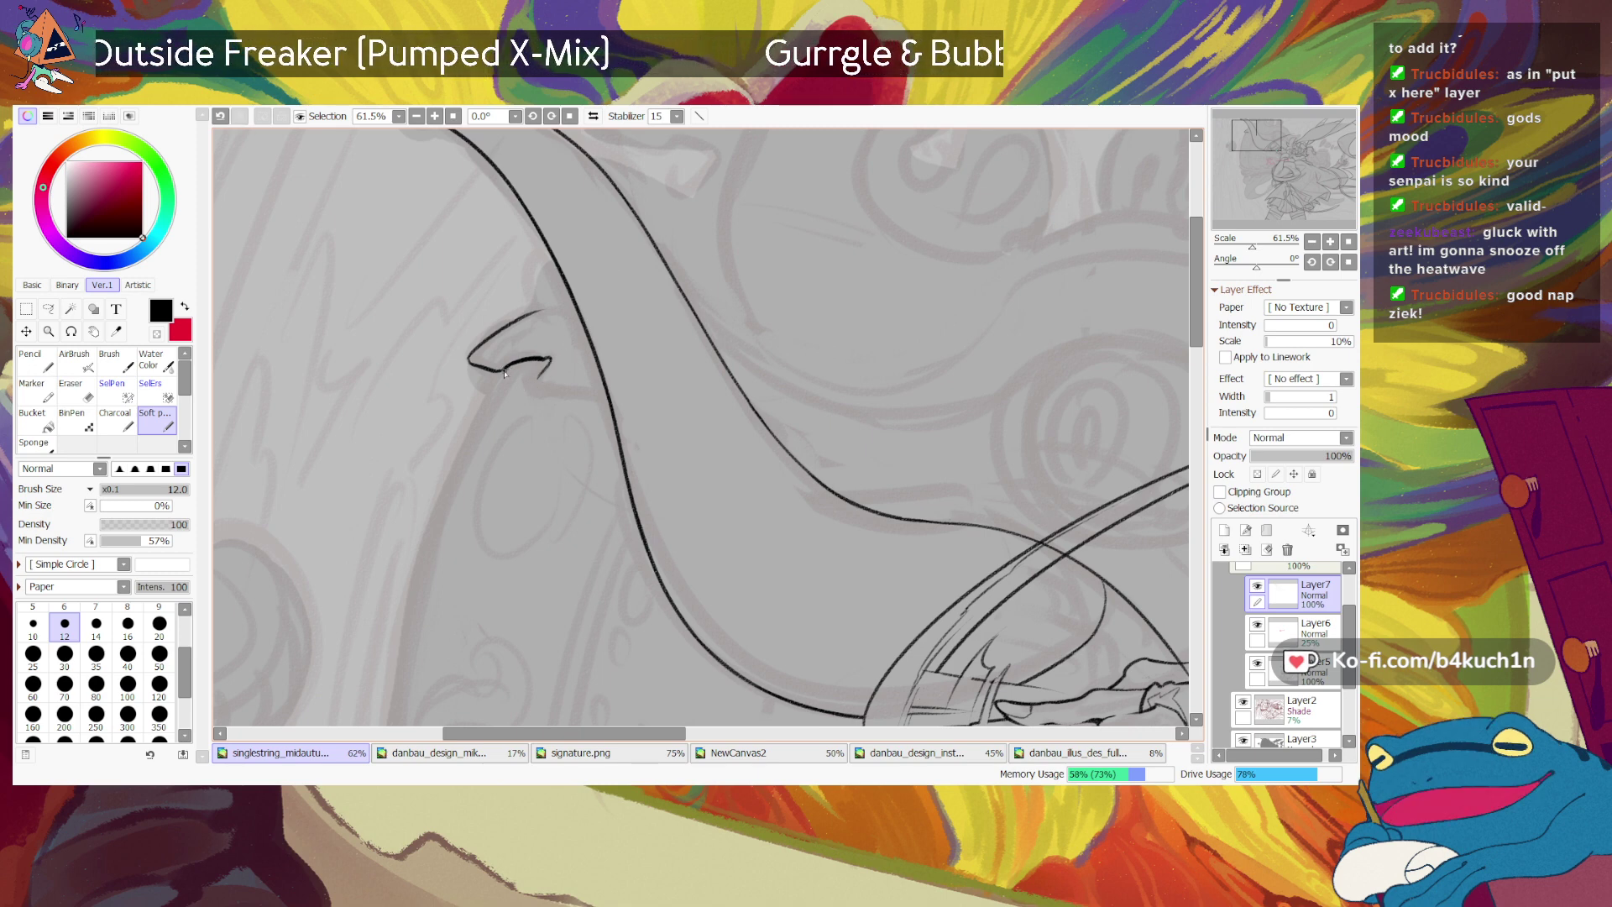
pyautogui.hotkey('ctrl', 'z')
pyautogui.moveTo(550, 361); pyautogui.dragTo(538, 380)
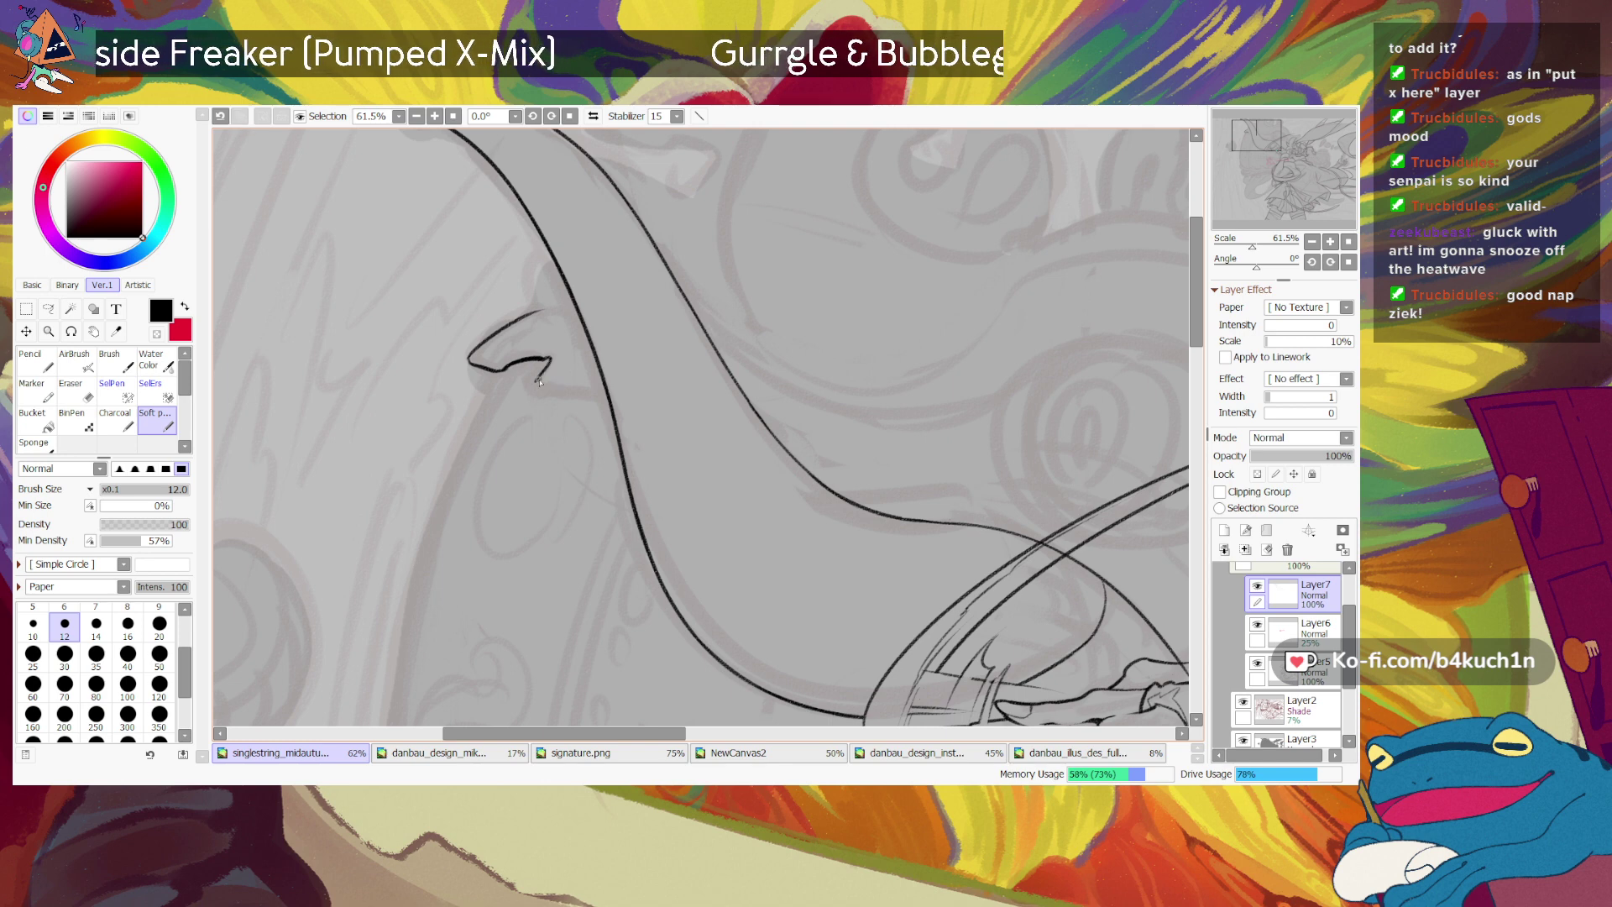
pyautogui.hotkey('ctrl', 'z')
pyautogui.hotkey('ctrl', 'z')
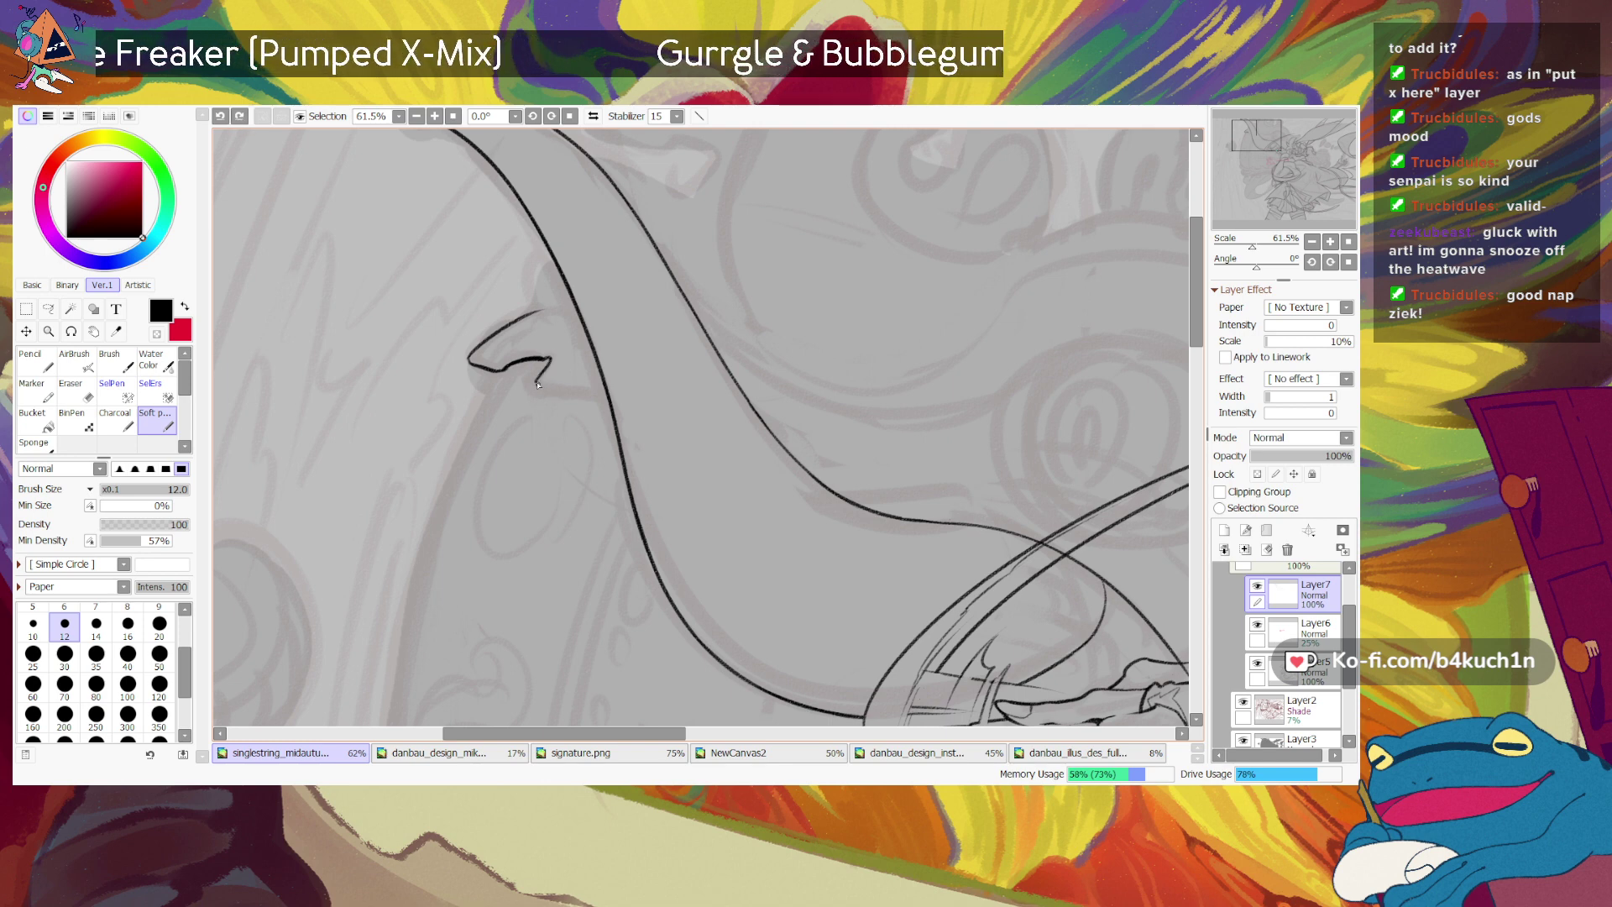
pyautogui.hotkey('ctrl', 'z')
pyautogui.moveTo(572, 393); pyautogui.dragTo(606, 391)
pyautogui.hotkey('ctrl', 'z')
pyautogui.hotkey('ctrl', 'z')
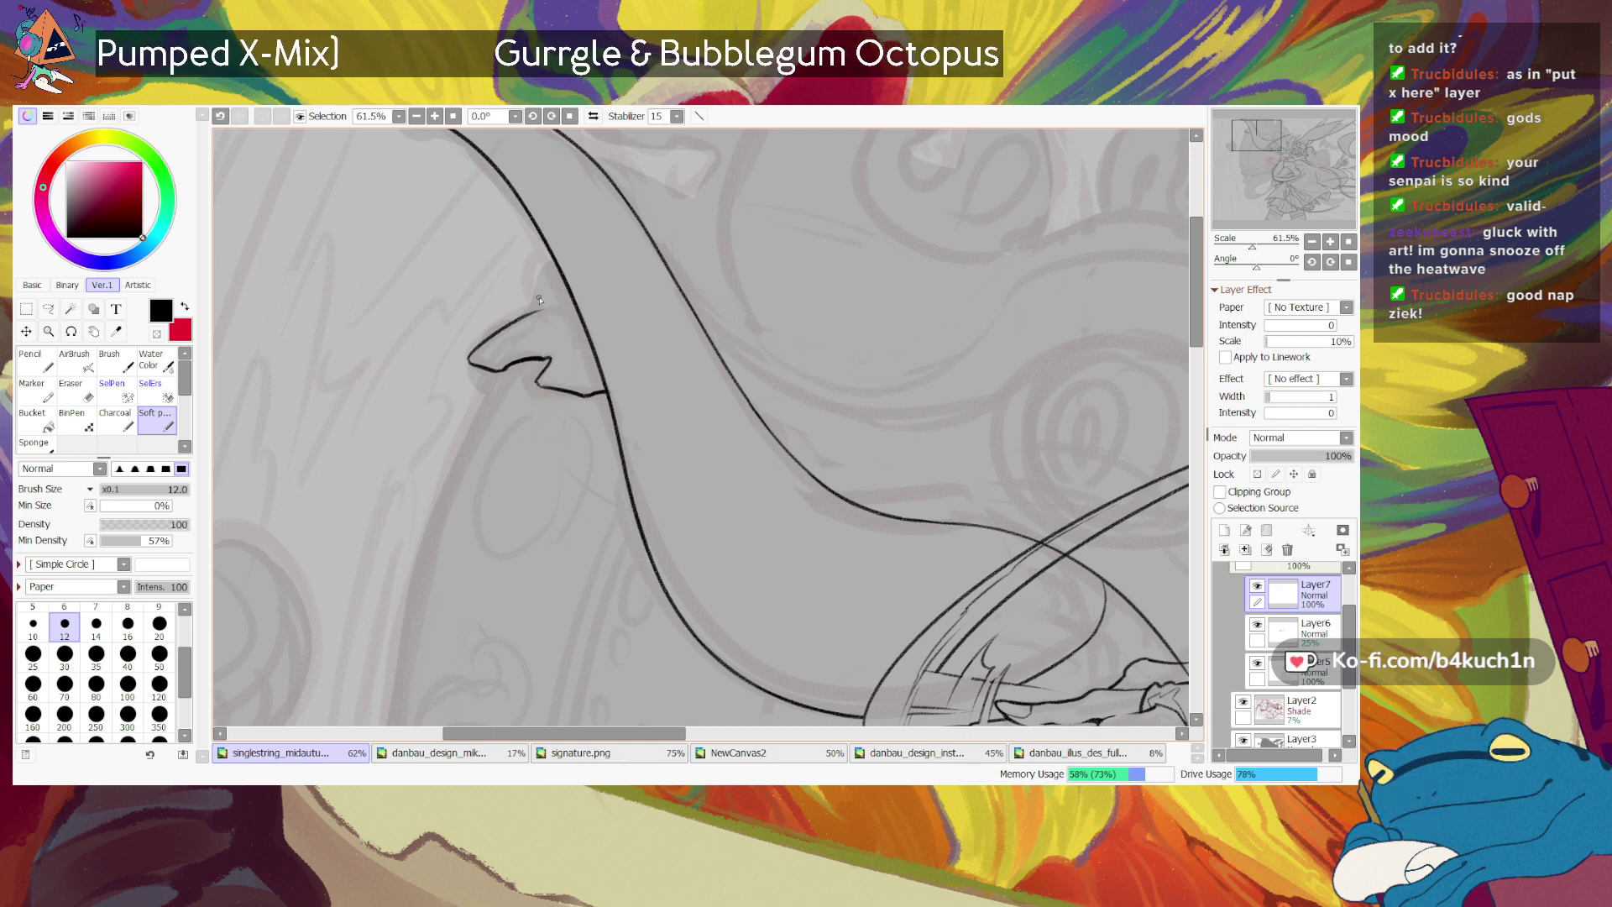
# Step: Ink a rounded bump between the first edge and the top of the fin, and tidy the join
pyautogui.moveTo(545, 244)
pyautogui.mouseDown()
pyautogui.moveTo(526, 289)
pyautogui.moveTo(549, 313)
pyautogui.moveTo(536, 246)
pyautogui.moveTo(545, 311)
pyautogui.mouseUp()
pyautogui.hotkey('ctrl', 'z')
pyautogui.hotkey('ctrl', 'z')
pyautogui.hotkey('ctrl', 'z')
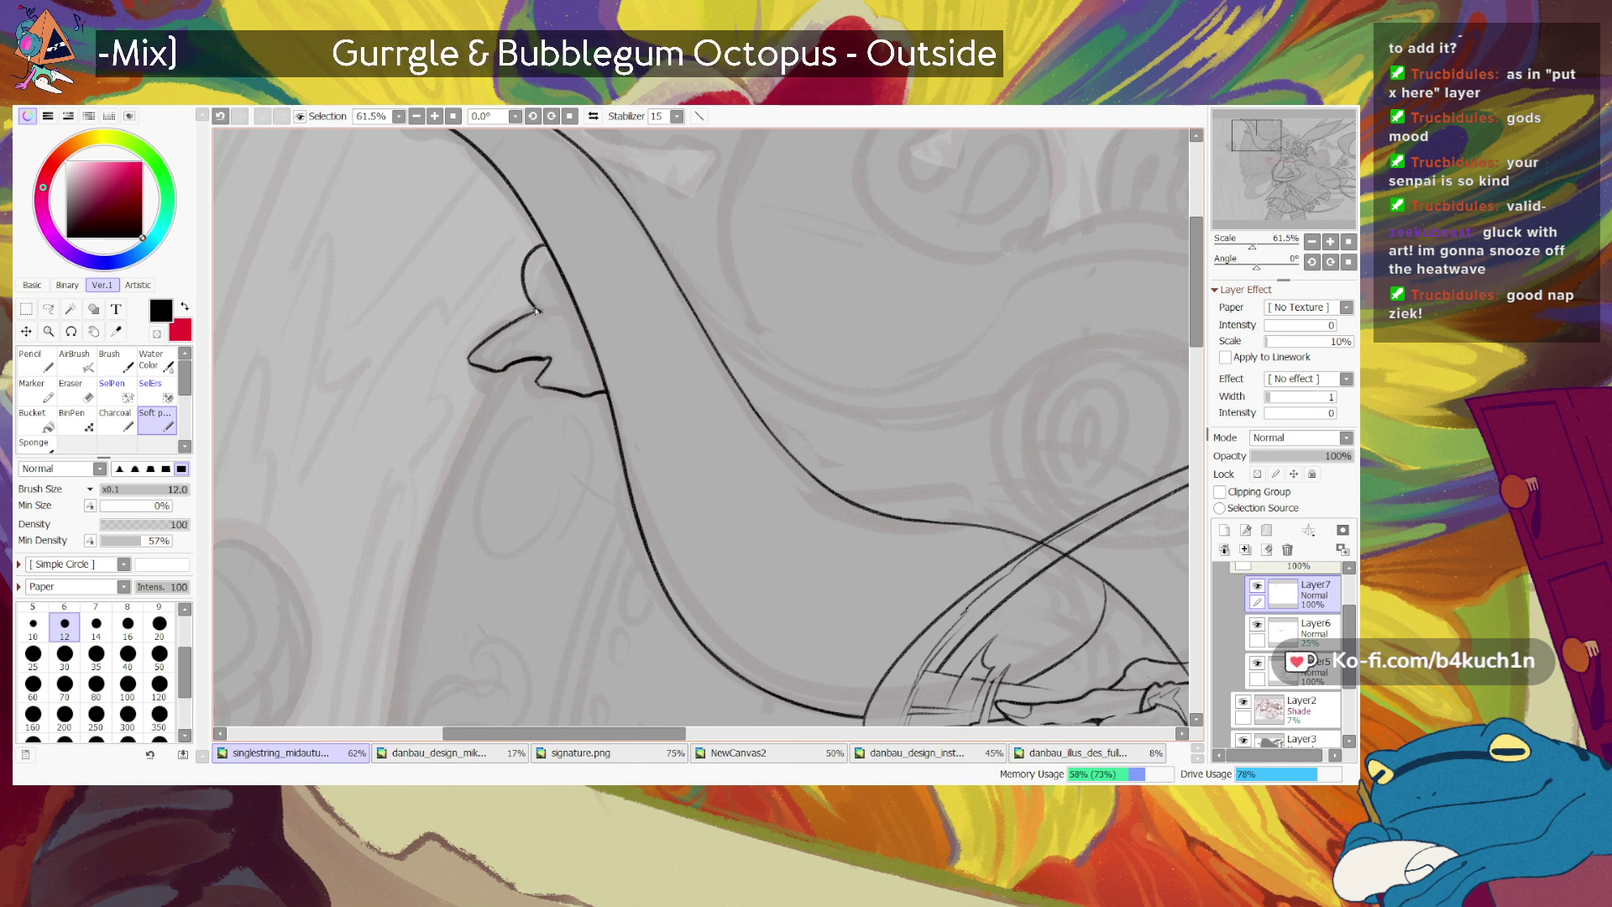
pyautogui.press('c')
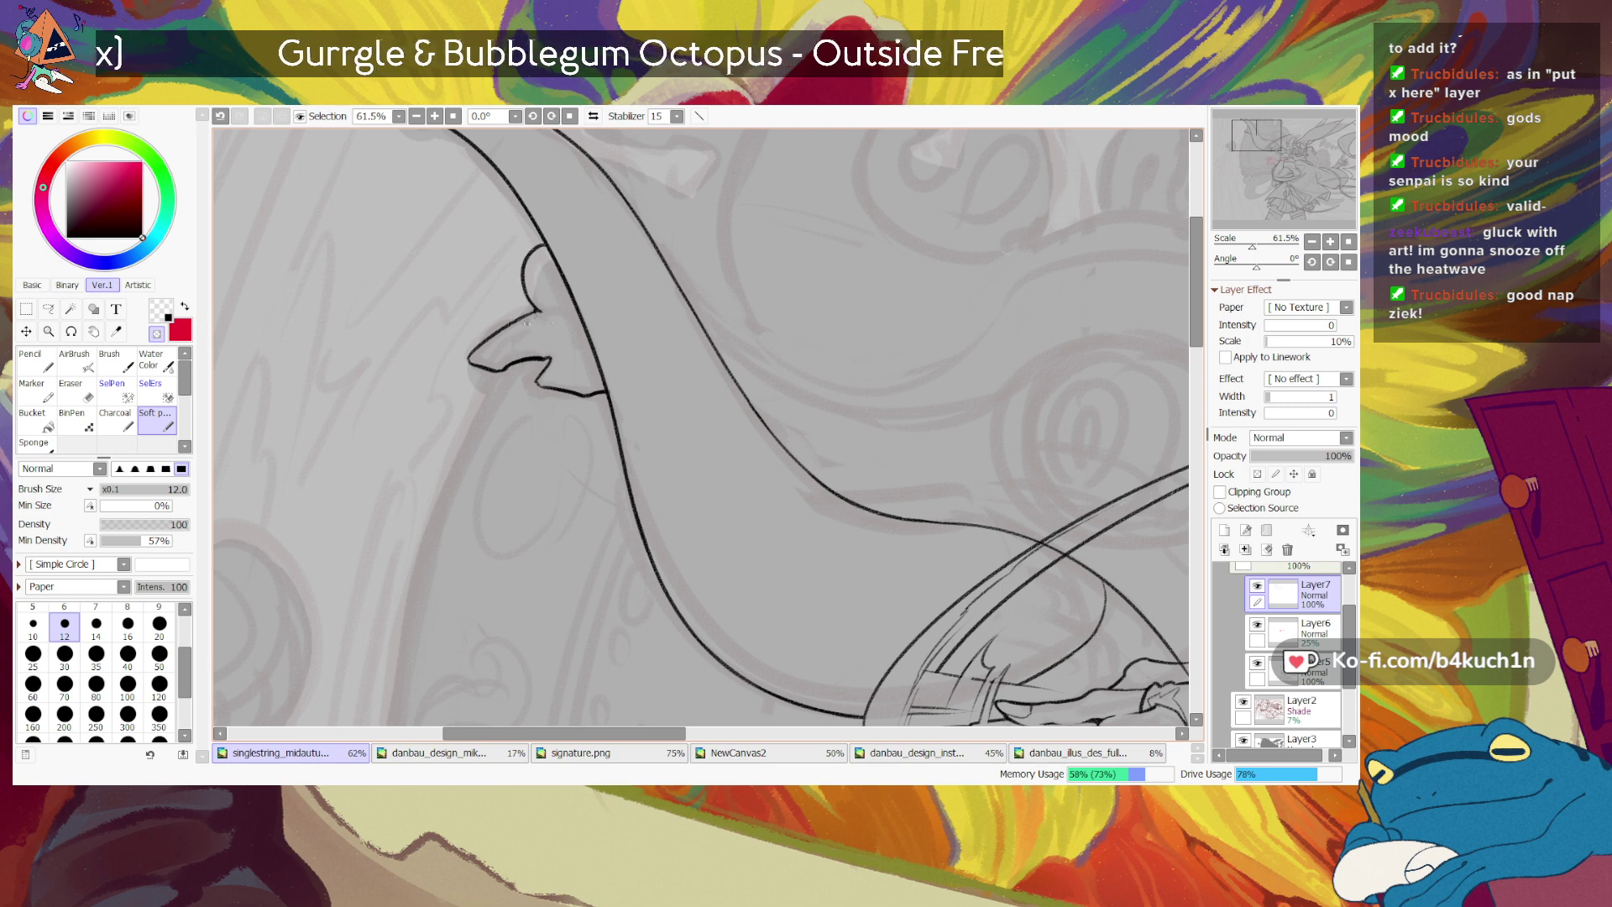
pyautogui.press('c')
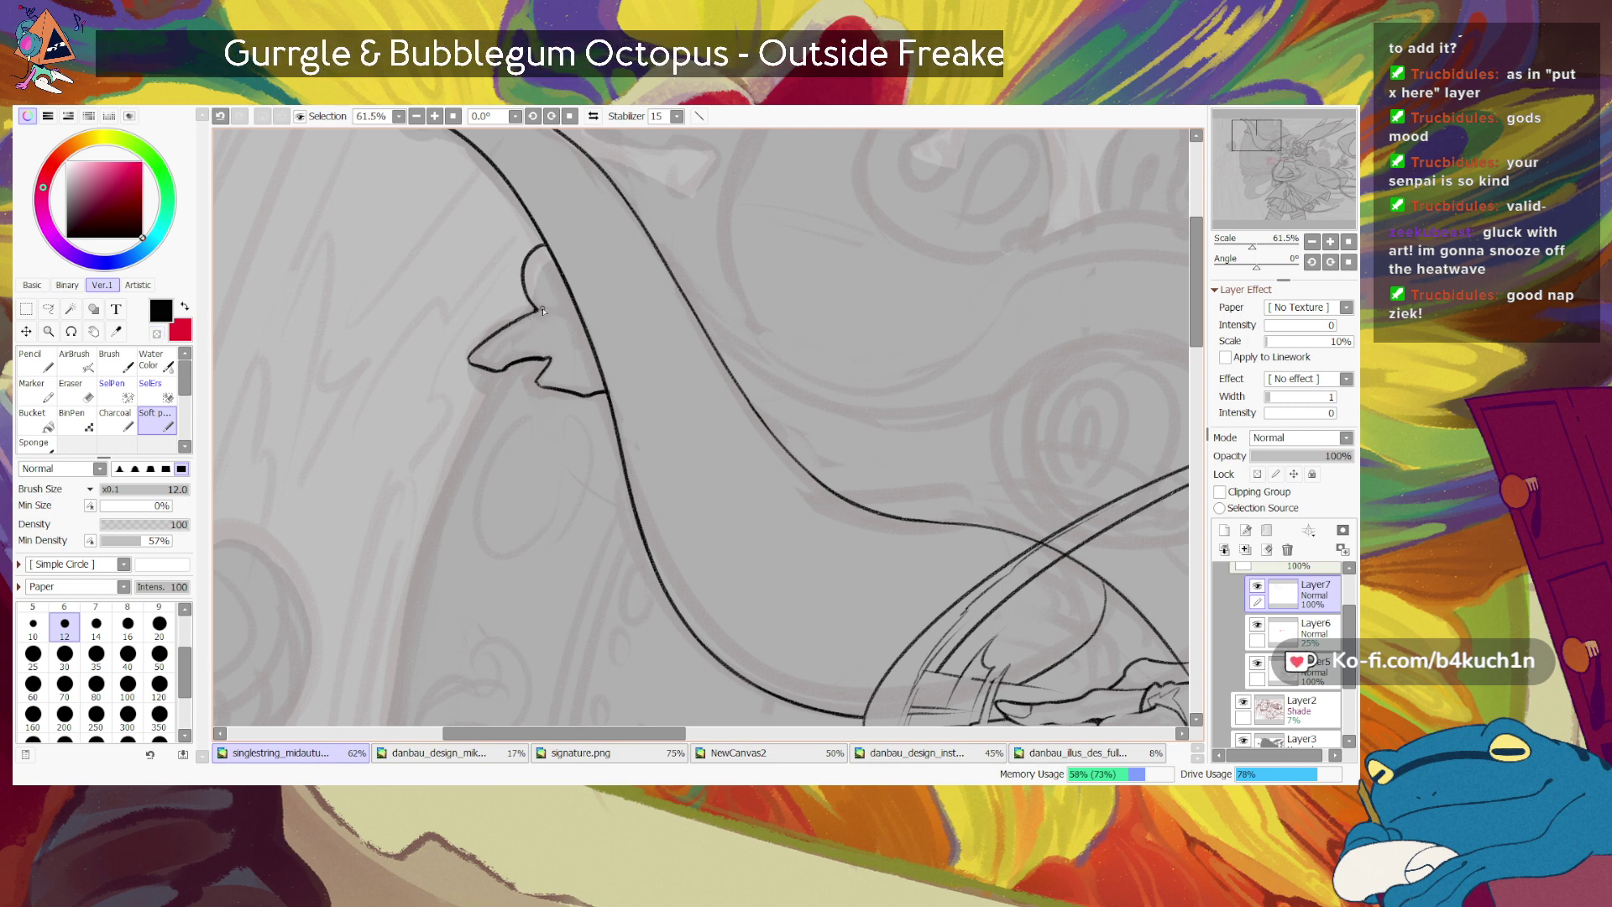
pyautogui.hotkey('ctrl', 'z')
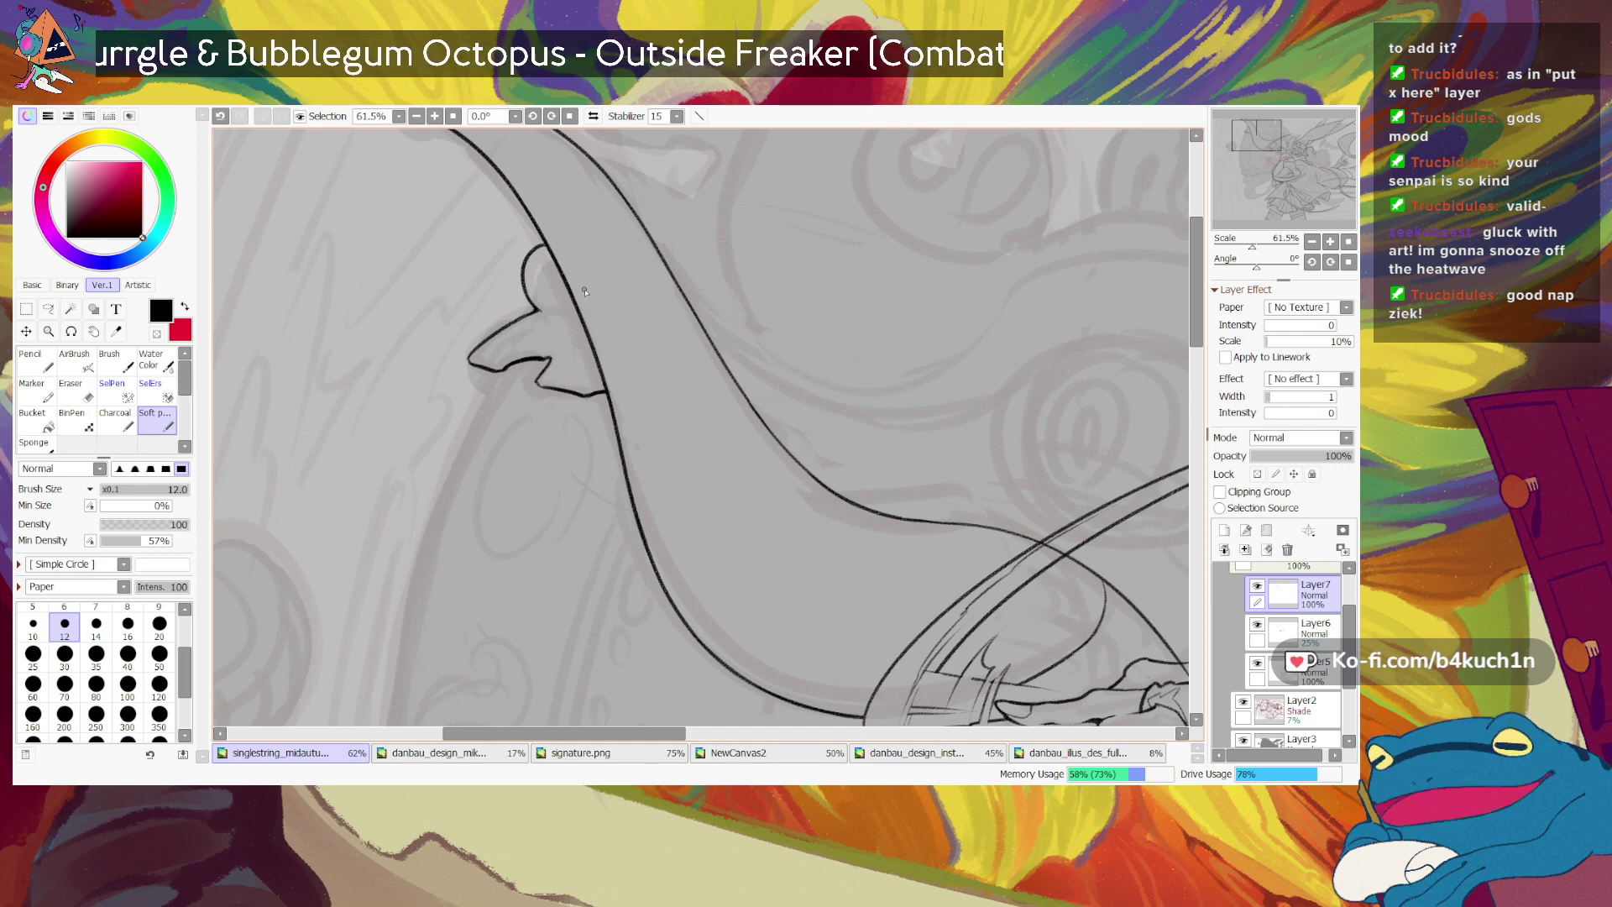
# Step: Continue the fin's upper line across to the first edge, redrawing the short stroke
pyautogui.moveTo(1252, 246); pyautogui.dragTo(1249, 246)
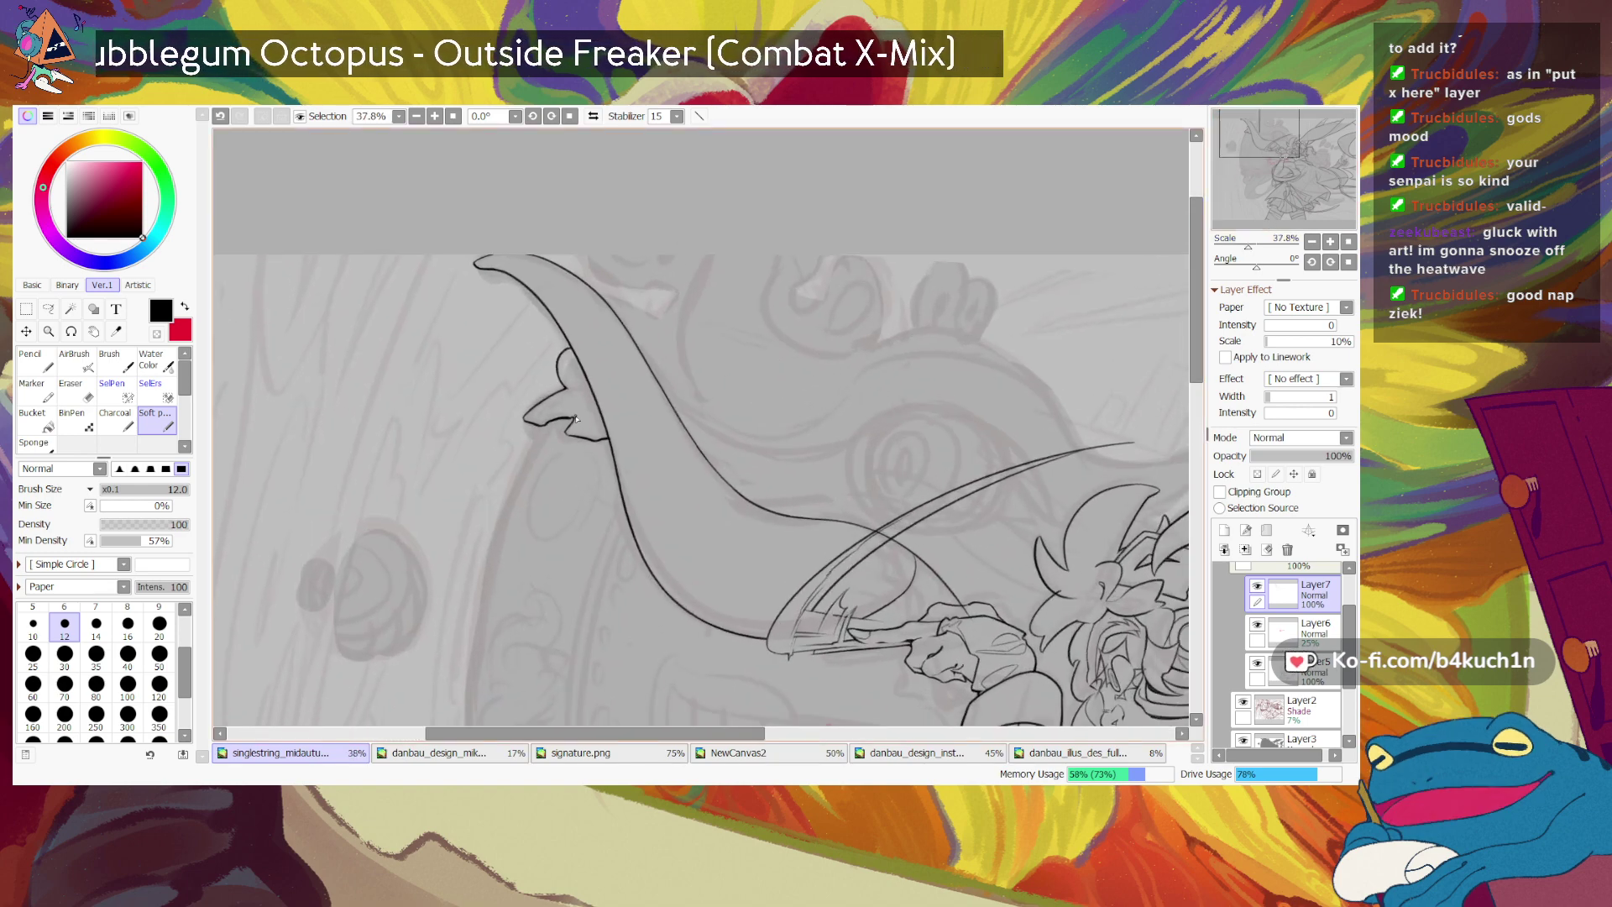
pyautogui.moveTo(571, 390); pyautogui.dragTo(604, 405)
pyautogui.hotkey('ctrl', 'z')
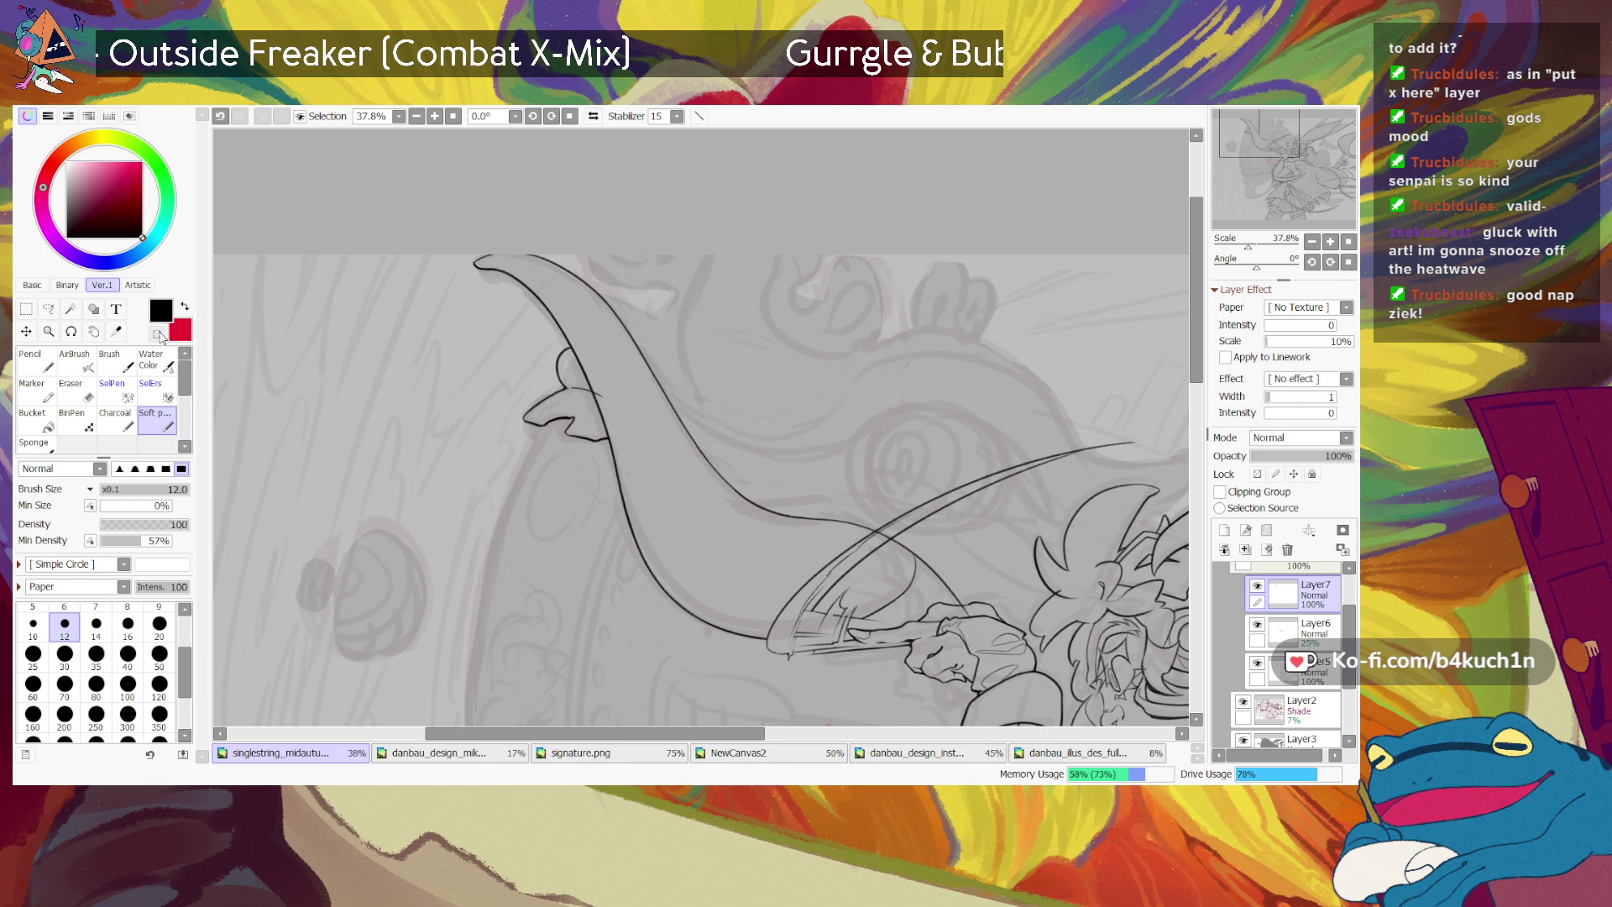
pyautogui.hotkey('ctrl', 'z')
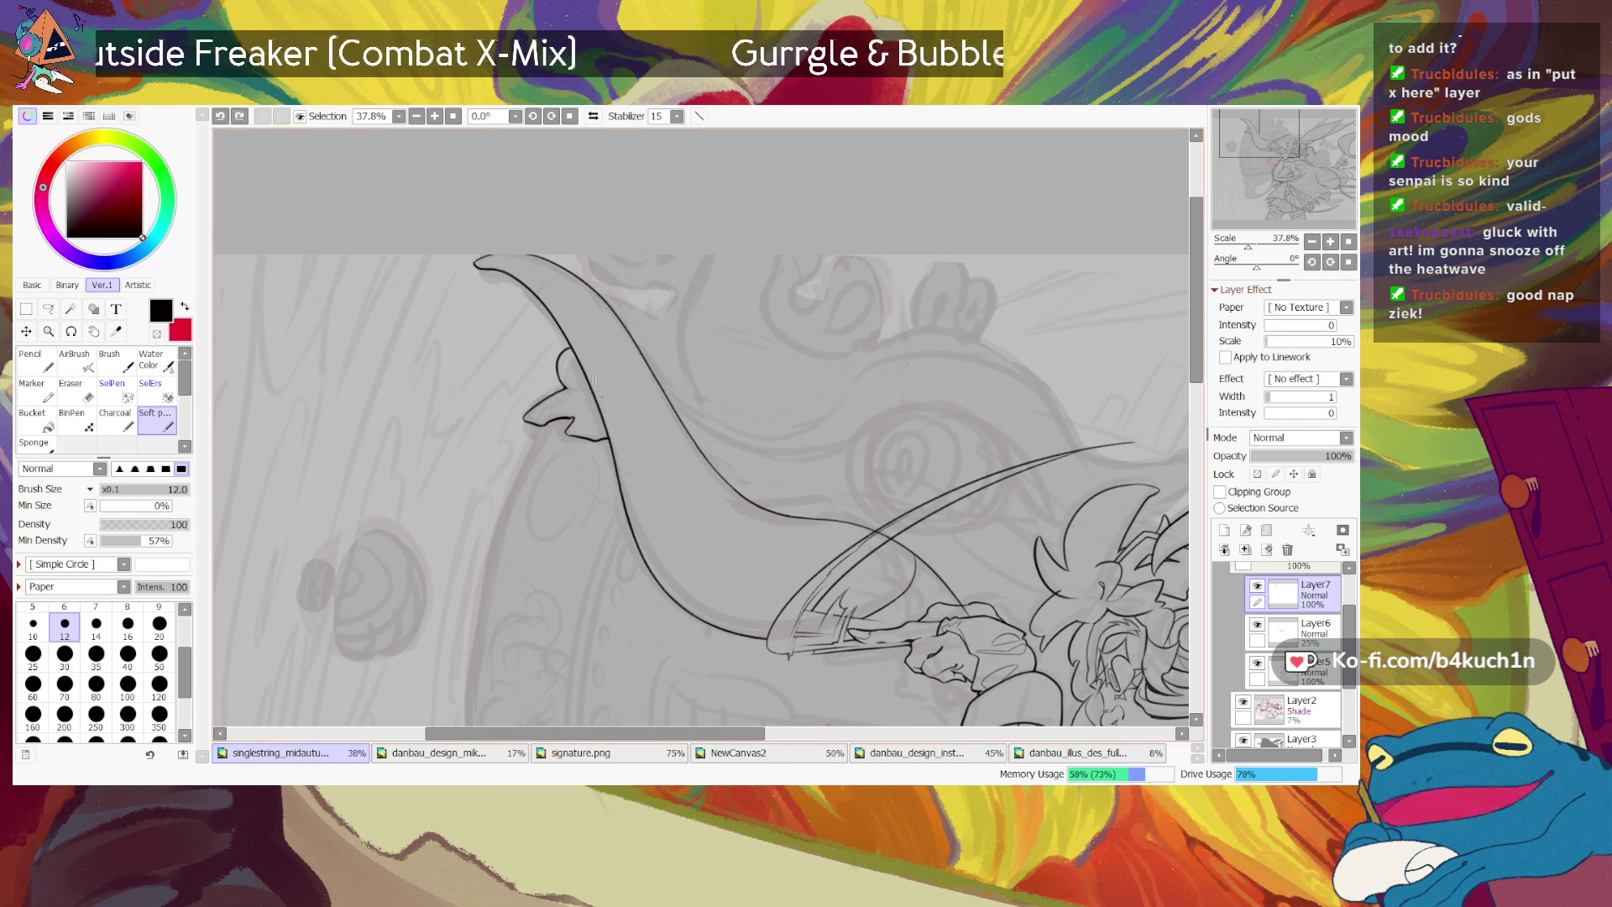
pyautogui.moveTo(573, 389); pyautogui.dragTo(596, 398)
pyautogui.hotkey('ctrl', 'z')
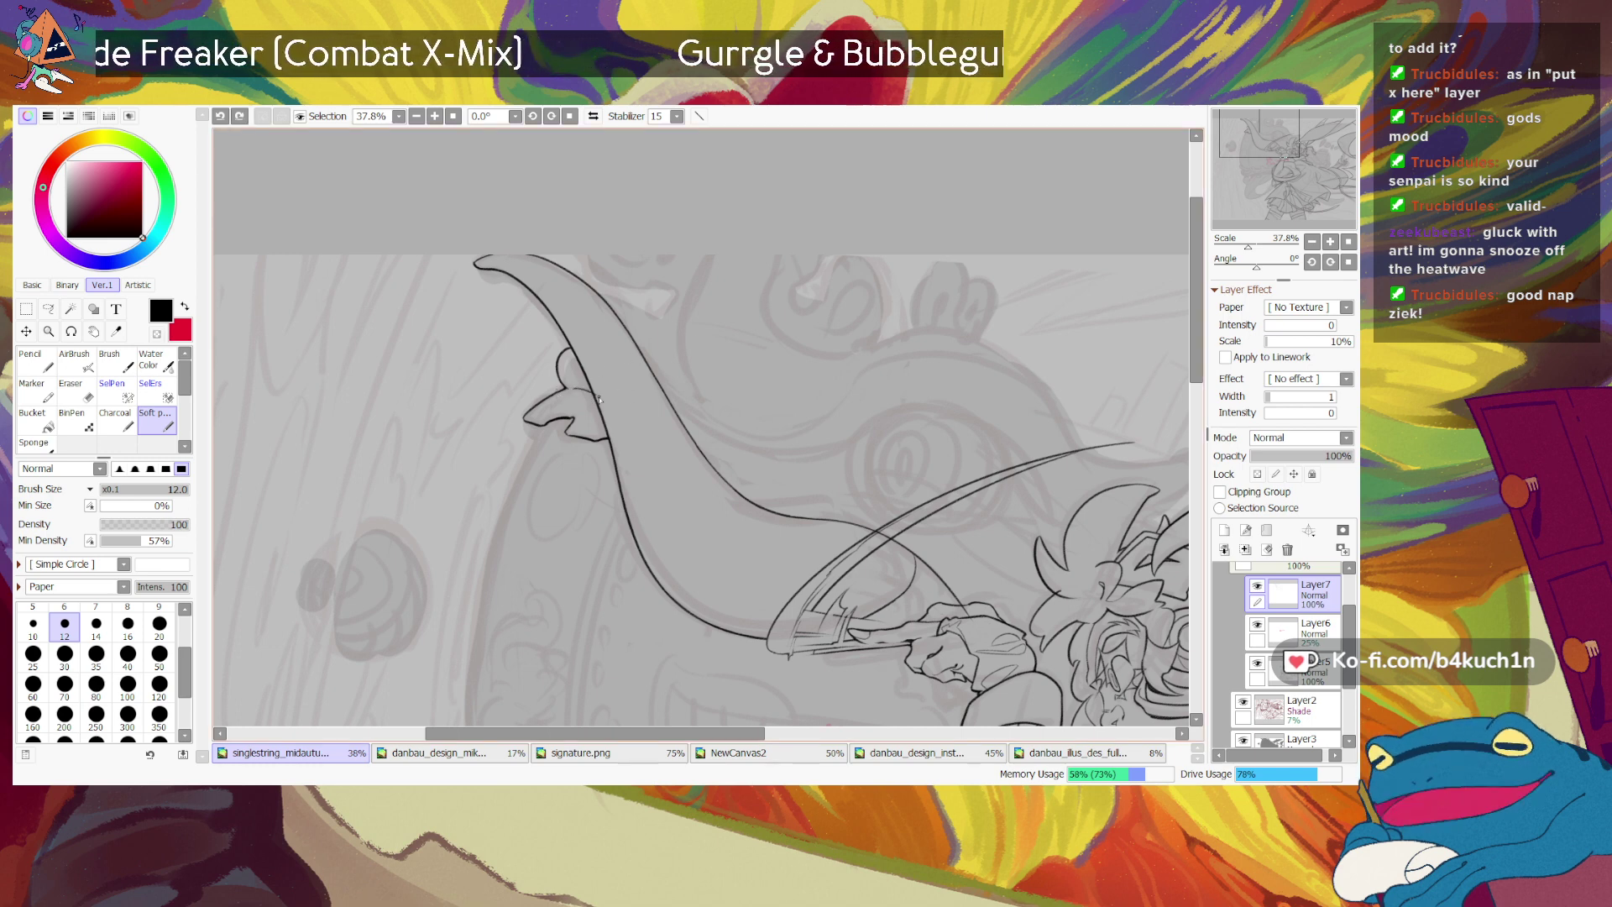
pyautogui.hotkey('ctrl', 'z')
pyautogui.hotkey('ctrl', 'z')
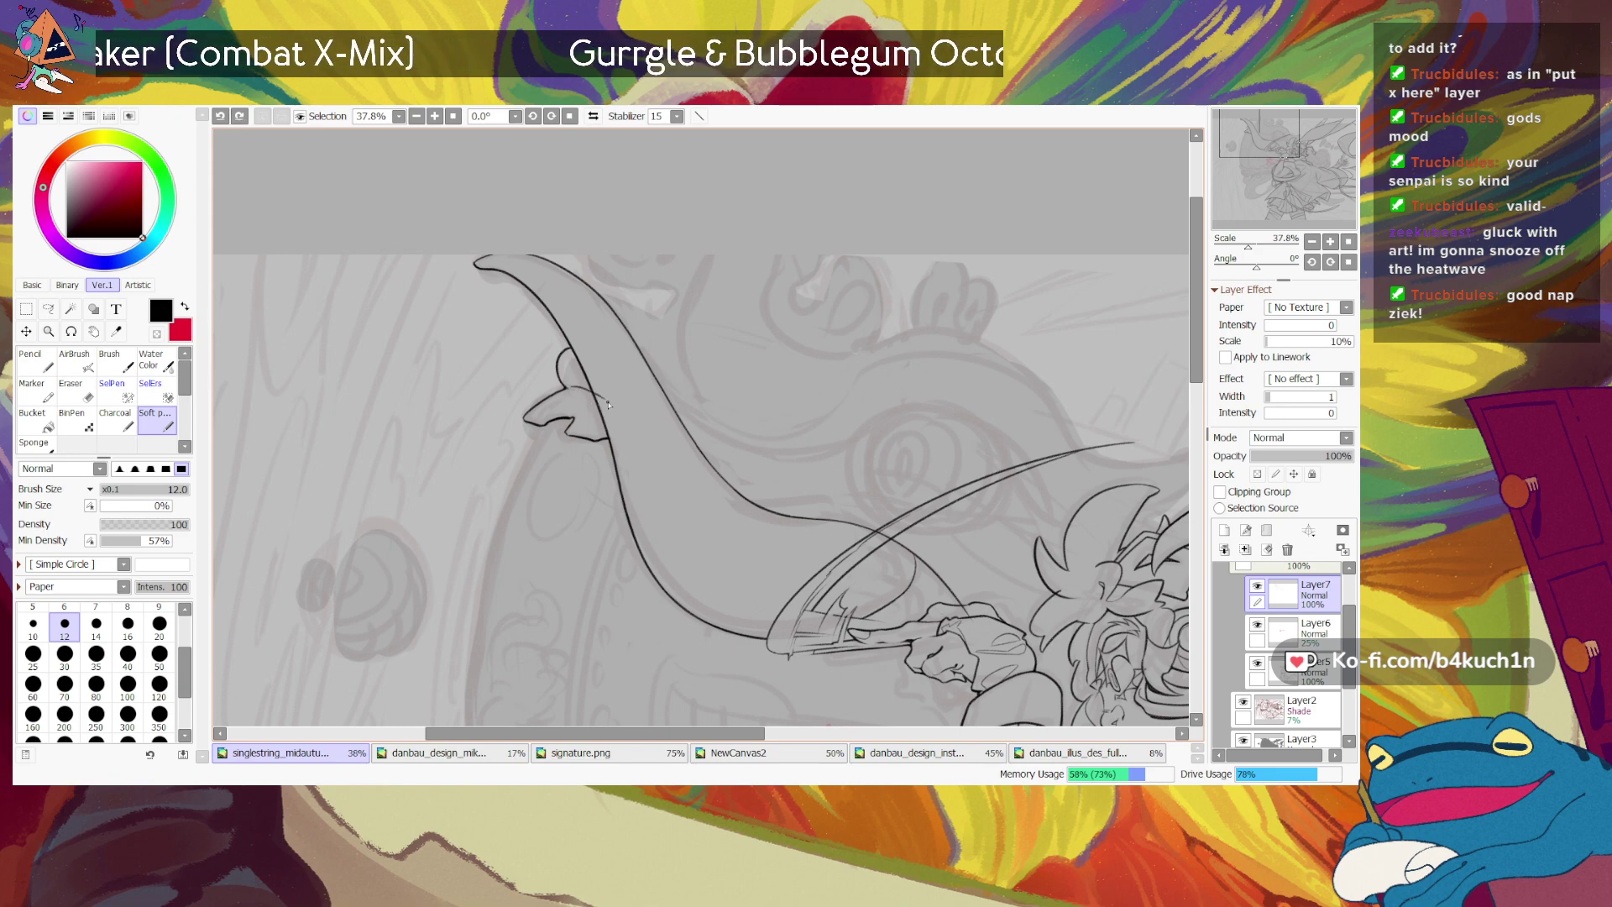
# Step: Ink a tiny bump on the second edge just before its bend, in a view rotated to -57°
pyautogui.moveTo(1257, 265)
pyautogui.mouseDown()
pyautogui.moveTo(1244, 266)
pyautogui.moveTo(1282, 205)
pyautogui.mouseUp()
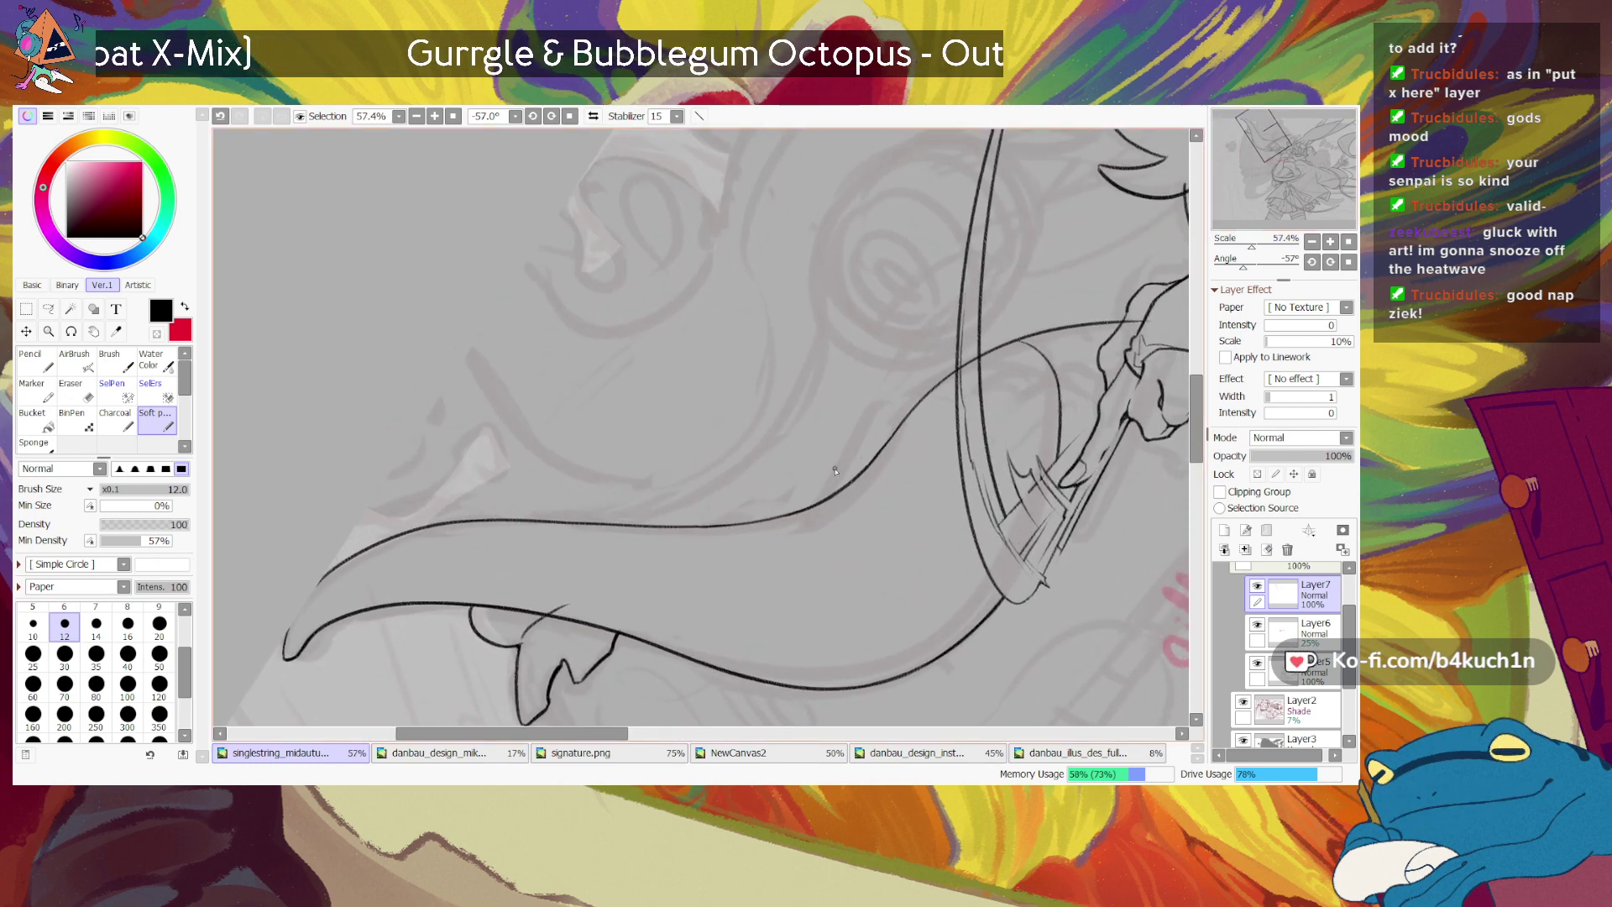
pyautogui.moveTo(764, 521); pyautogui.dragTo(780, 509)
pyautogui.hotkey('ctrl', 'z')
pyautogui.hotkey('ctrl', 'z')
pyautogui.hotkey('ctrl', 'z')
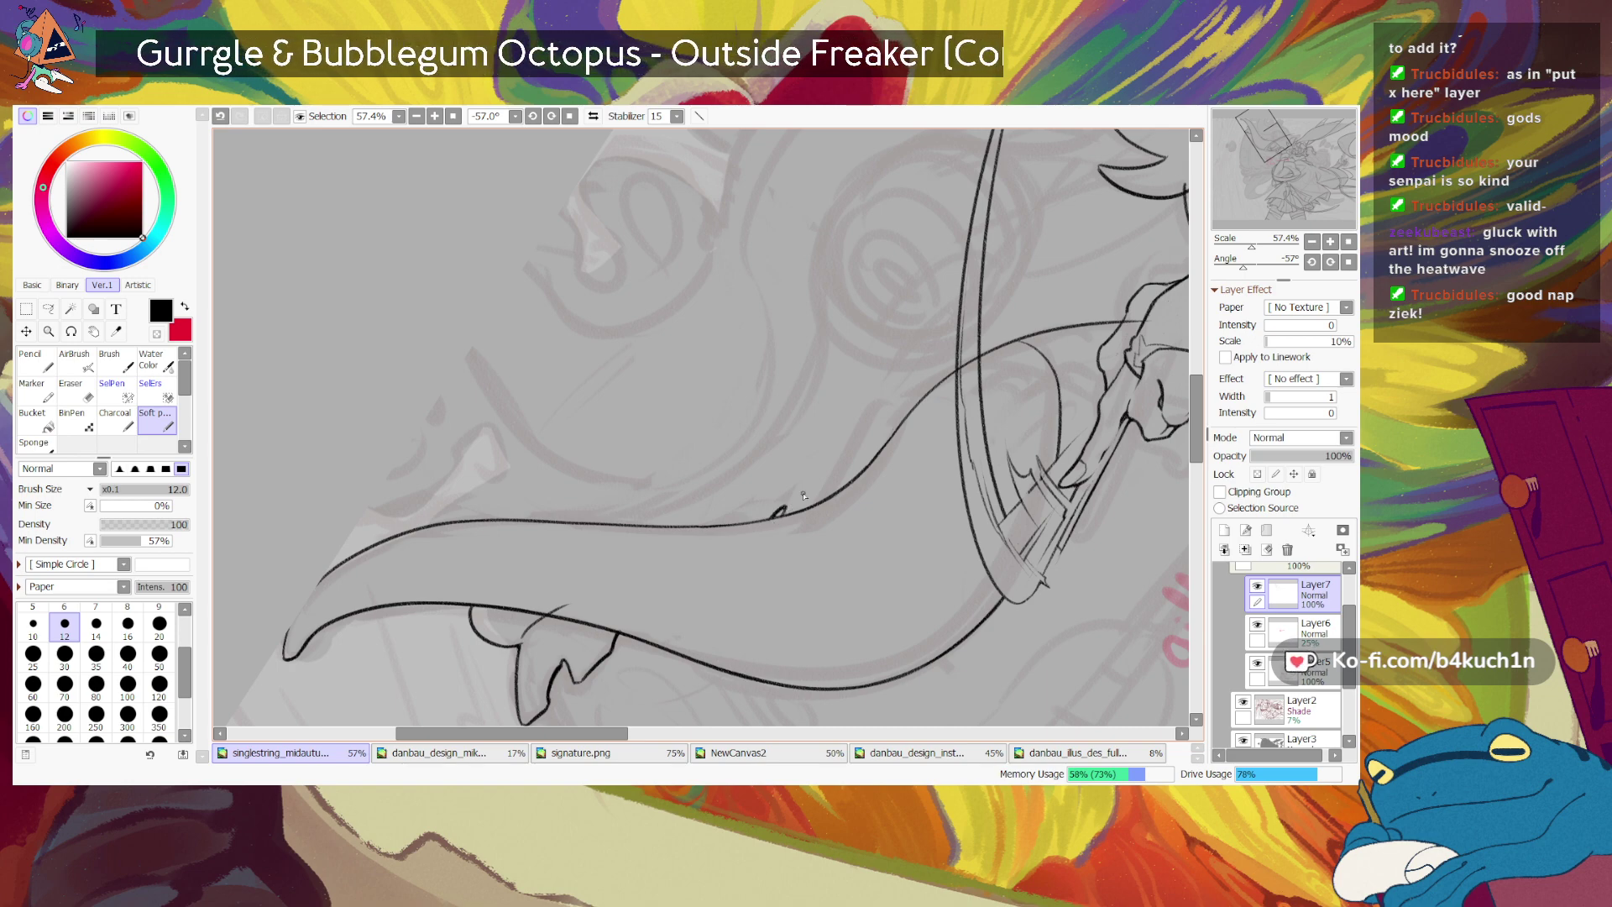
# Step: Reset the canvas rotation and erase the part of the fin's upper line that runs inside the instrument's body
pyautogui.click(1347, 263)
pyautogui.moveTo(1315, 217); pyautogui.dragTo(1314, 215)
pyautogui.press('-')
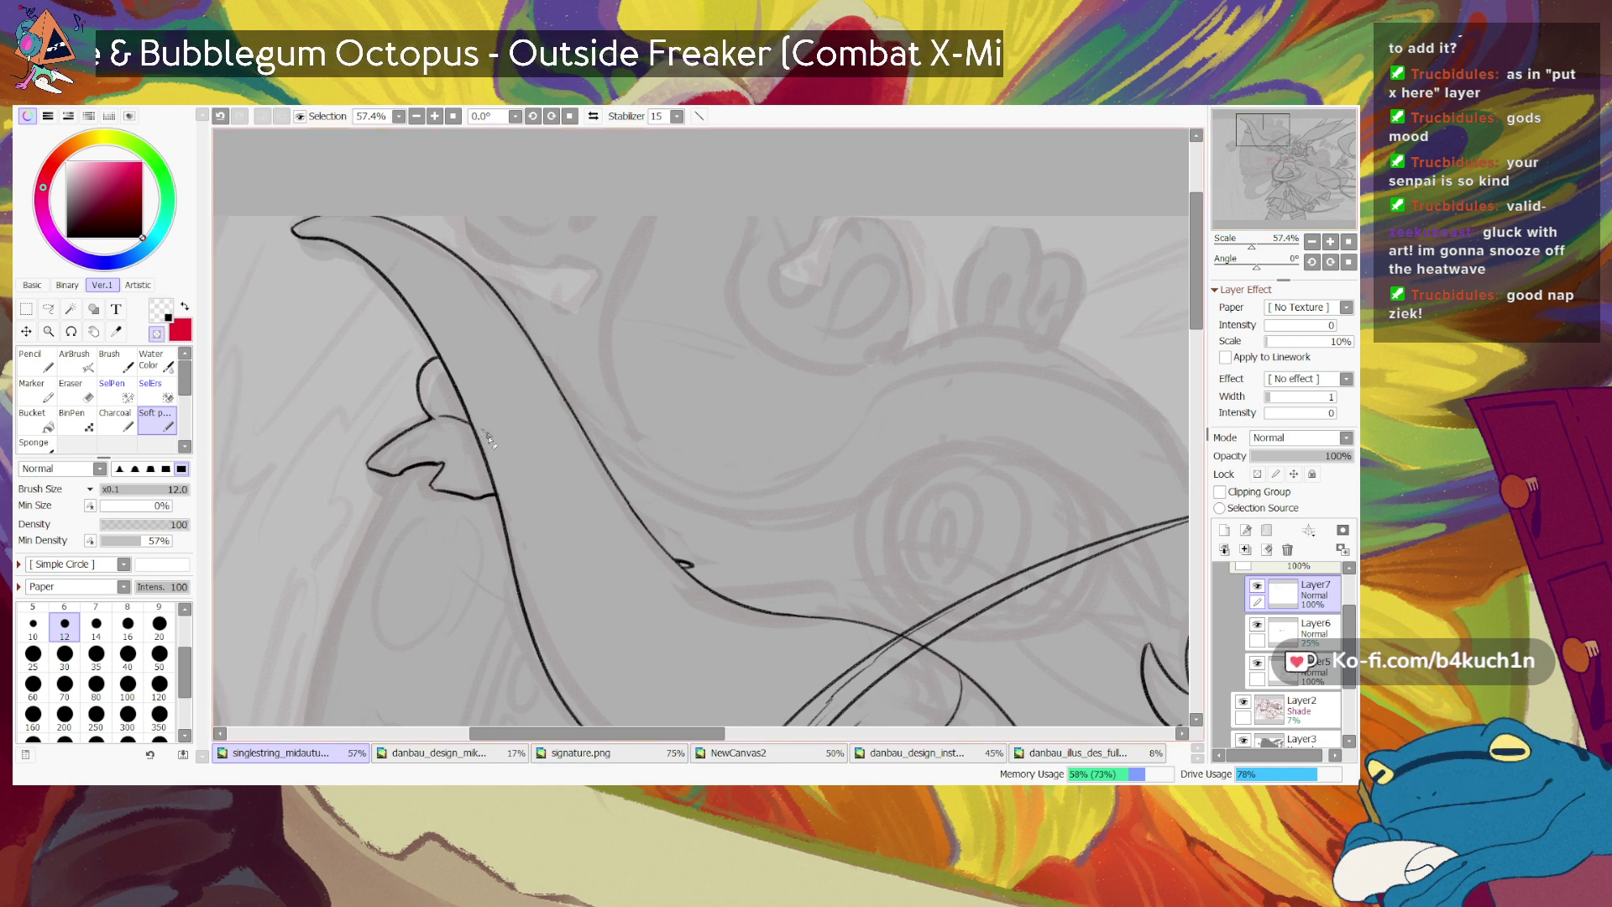
pyautogui.hotkey('ctrl', 'z')
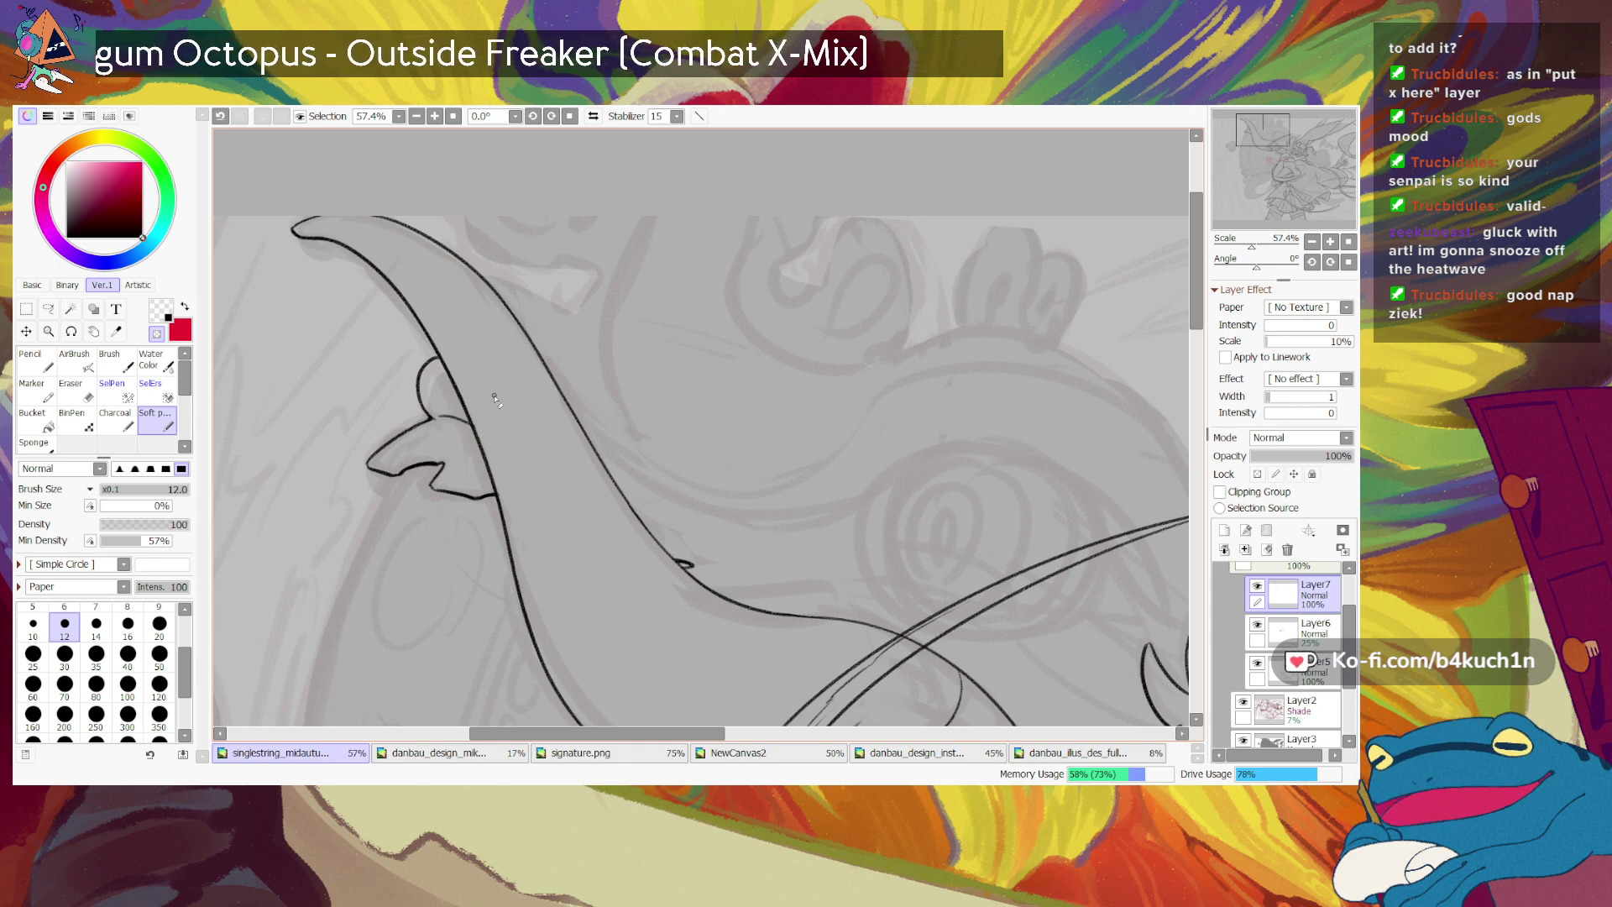
pyautogui.press('-')
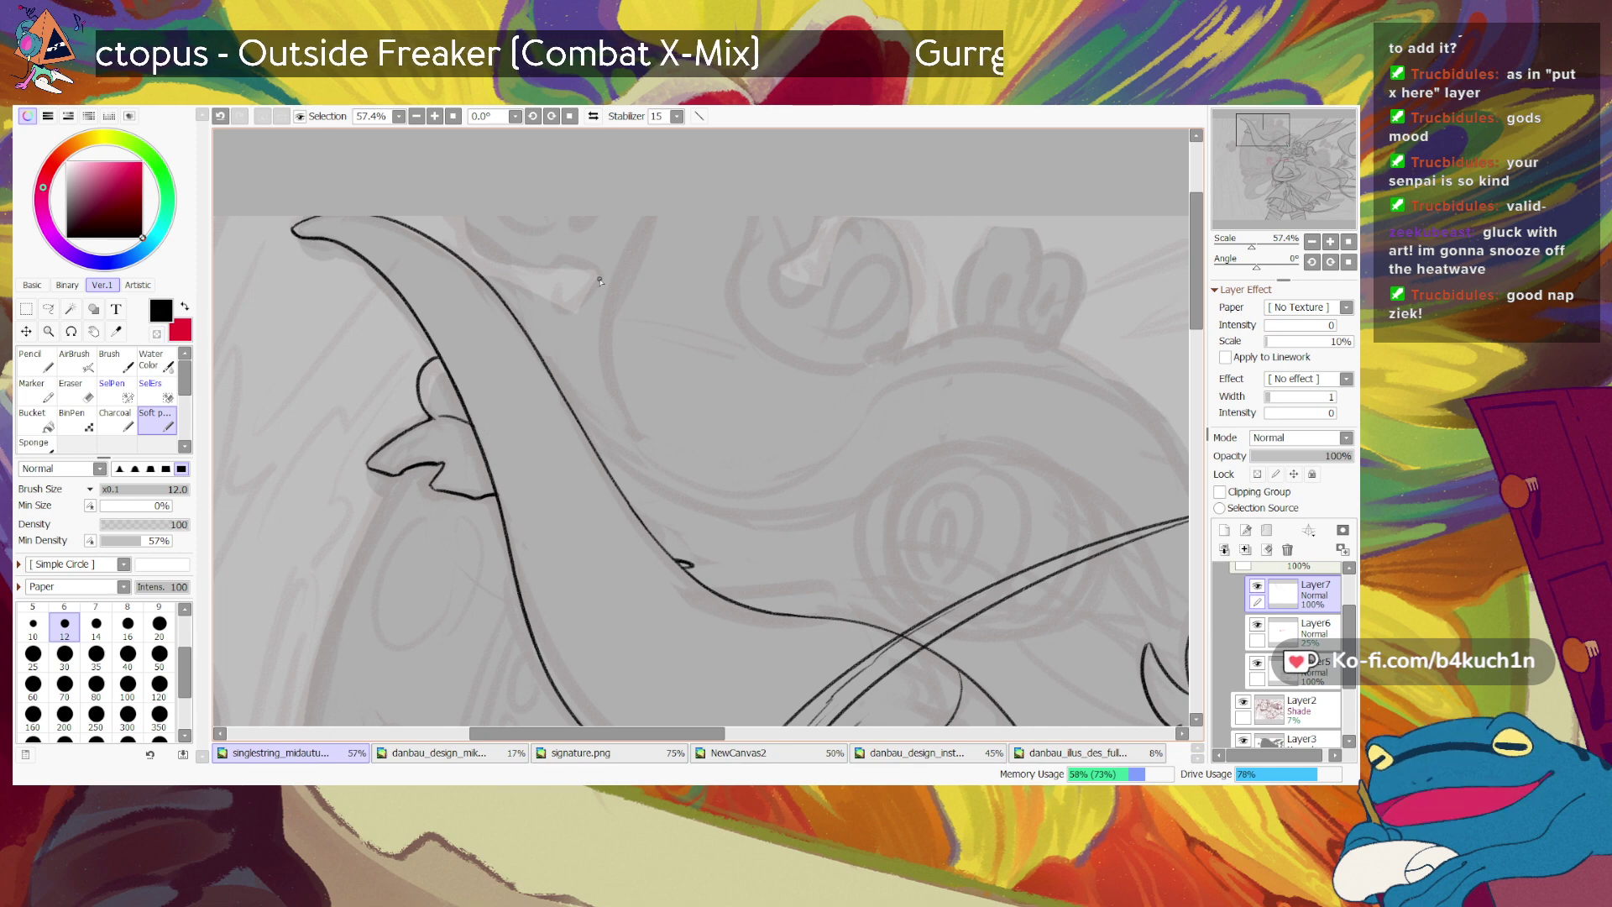
pyautogui.moveTo(655, 217); pyautogui.dragTo(615, 301)
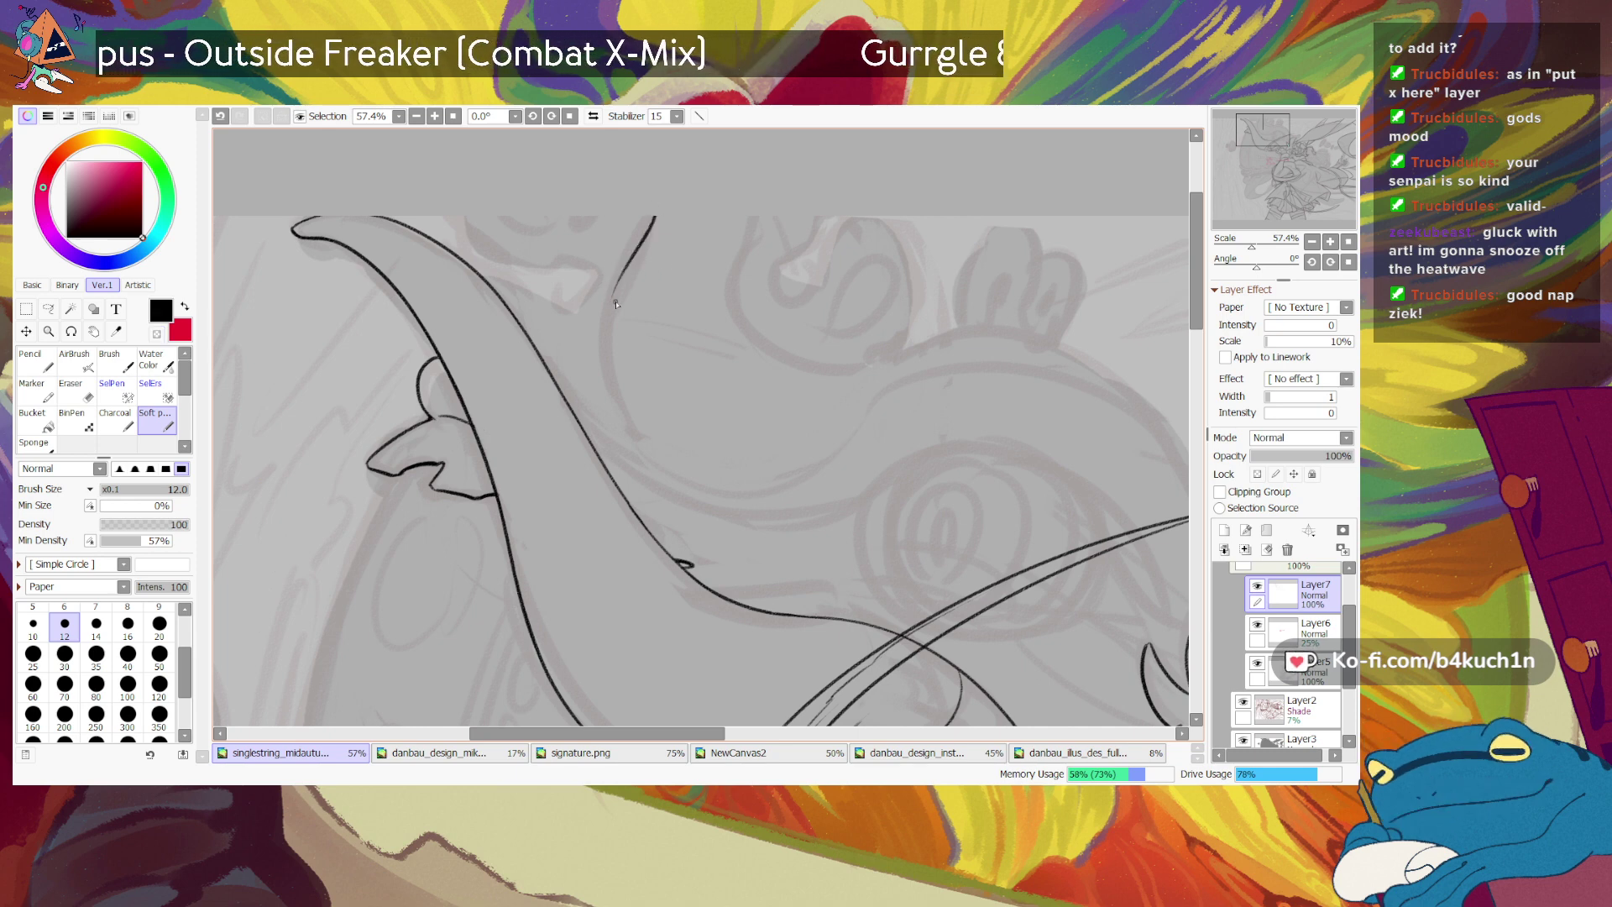
pyautogui.hotkey('ctrl', 'z')
pyautogui.moveTo(649, 216); pyautogui.dragTo(623, 270)
pyautogui.hotkey('ctrl', 'z')
pyautogui.moveTo(647, 217); pyautogui.dragTo(611, 357)
pyautogui.hotkey('ctrl', 'z')
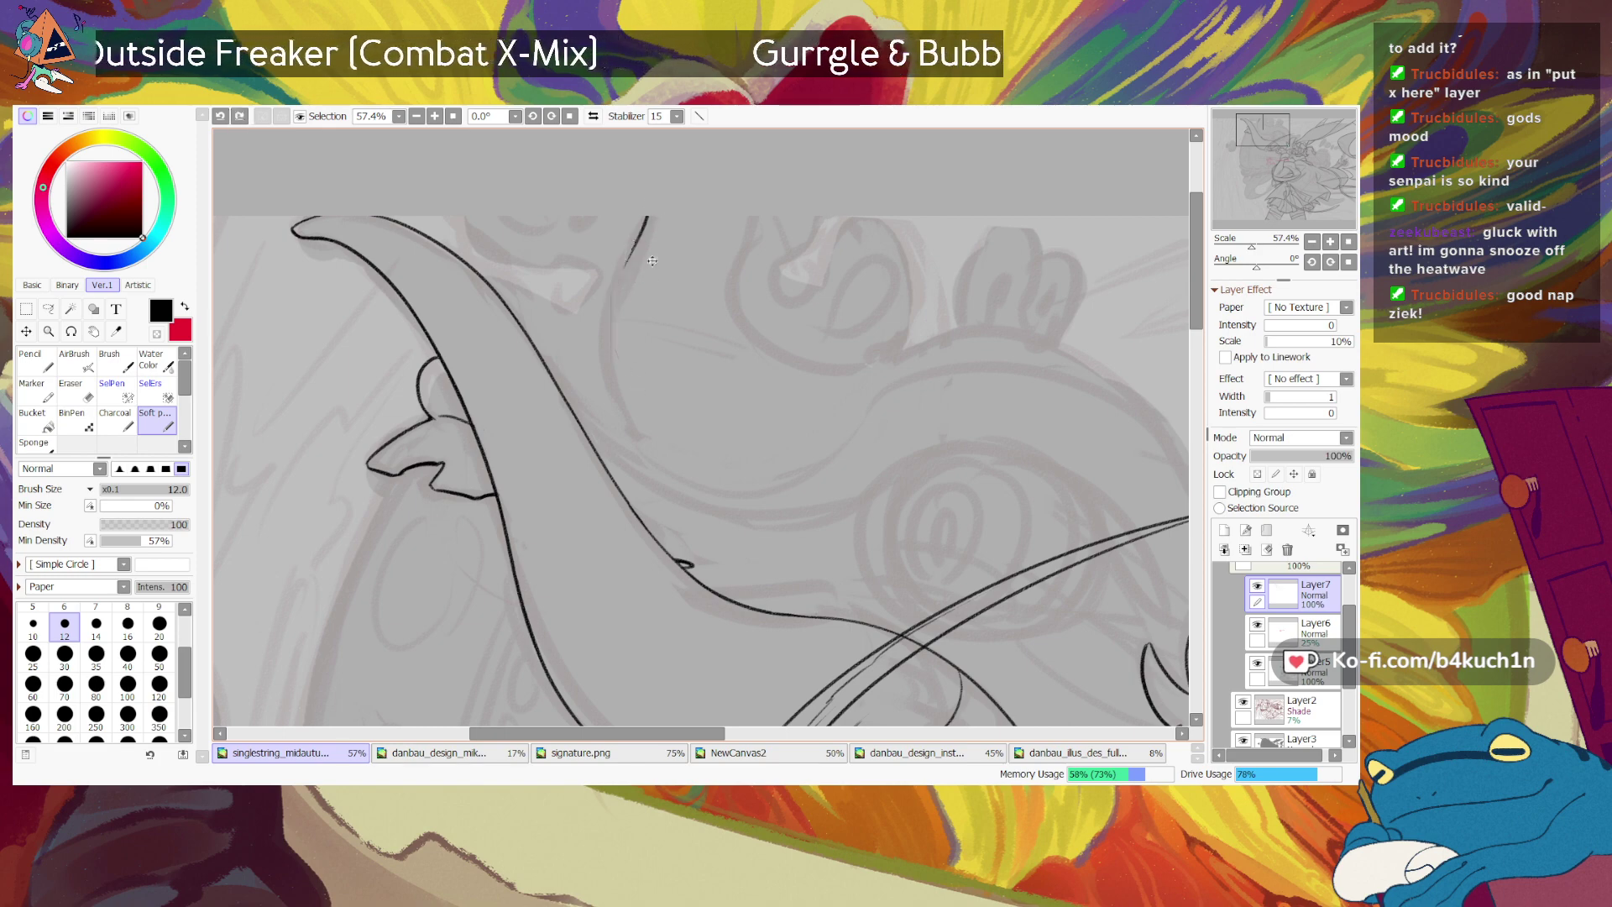
pyautogui.moveTo(637, 243); pyautogui.dragTo(610, 374)
pyautogui.hotkey('ctrl', 'z')
# Step: Rotate the view to 36° and ink the first stretch of the sketched curve beyond the instrument's second edge, starting at the canvas's upper border
pyautogui.moveTo(1257, 266); pyautogui.dragTo(1266, 266)
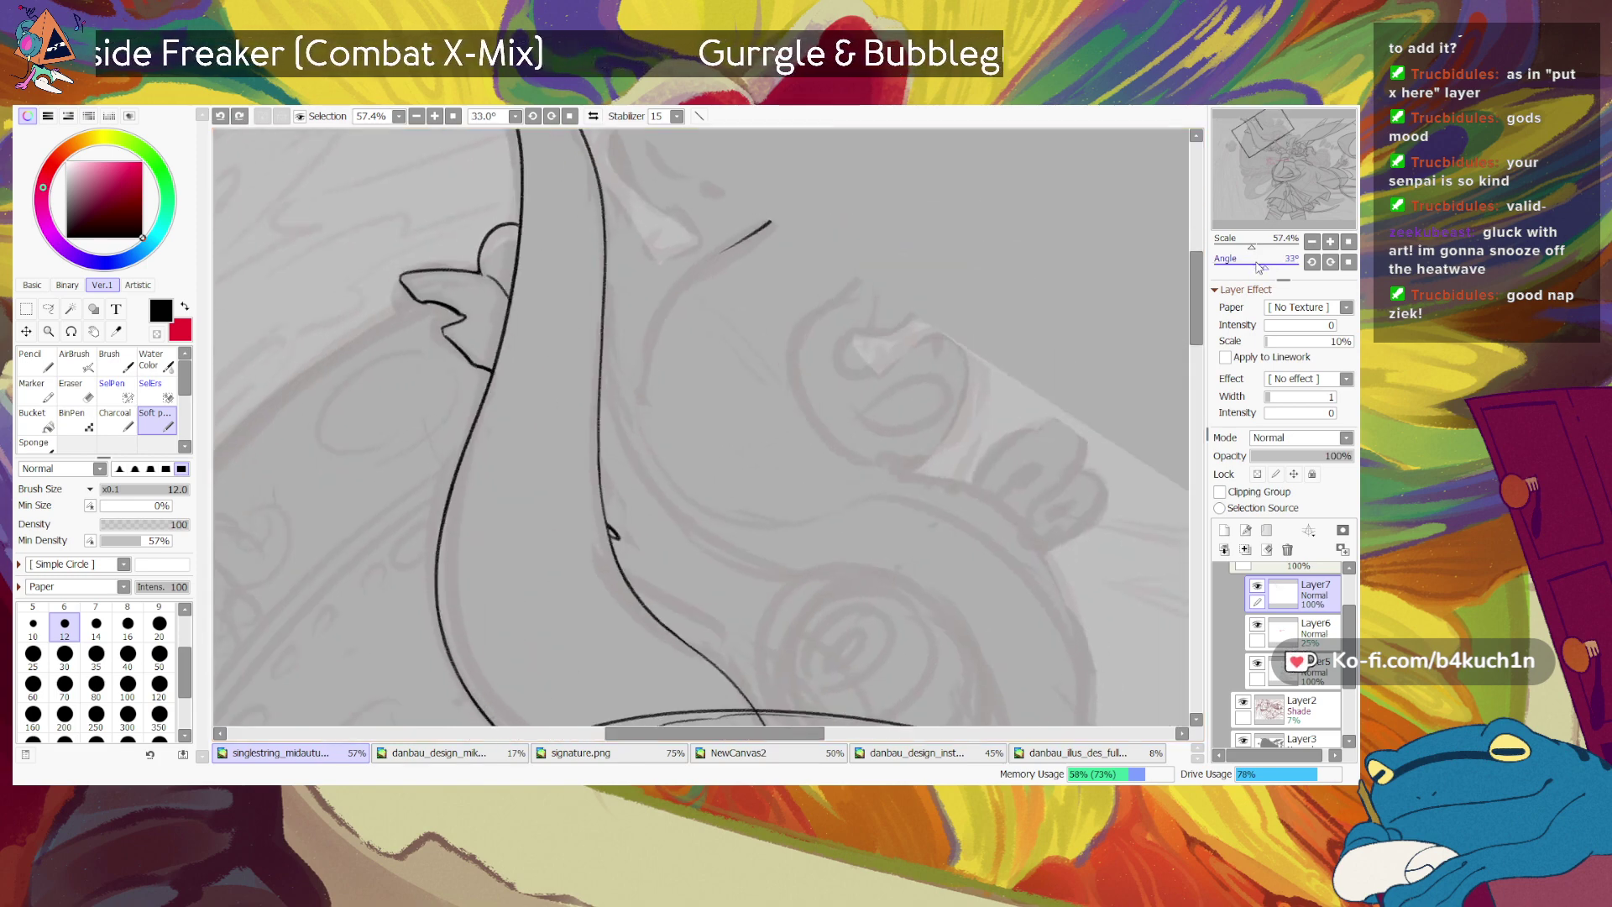
pyautogui.moveTo(727, 259); pyautogui.dragTo(642, 369)
pyautogui.hotkey('ctrl', 'z')
pyautogui.moveTo(752, 242); pyautogui.dragTo(643, 371)
pyautogui.hotkey('ctrl', 'z')
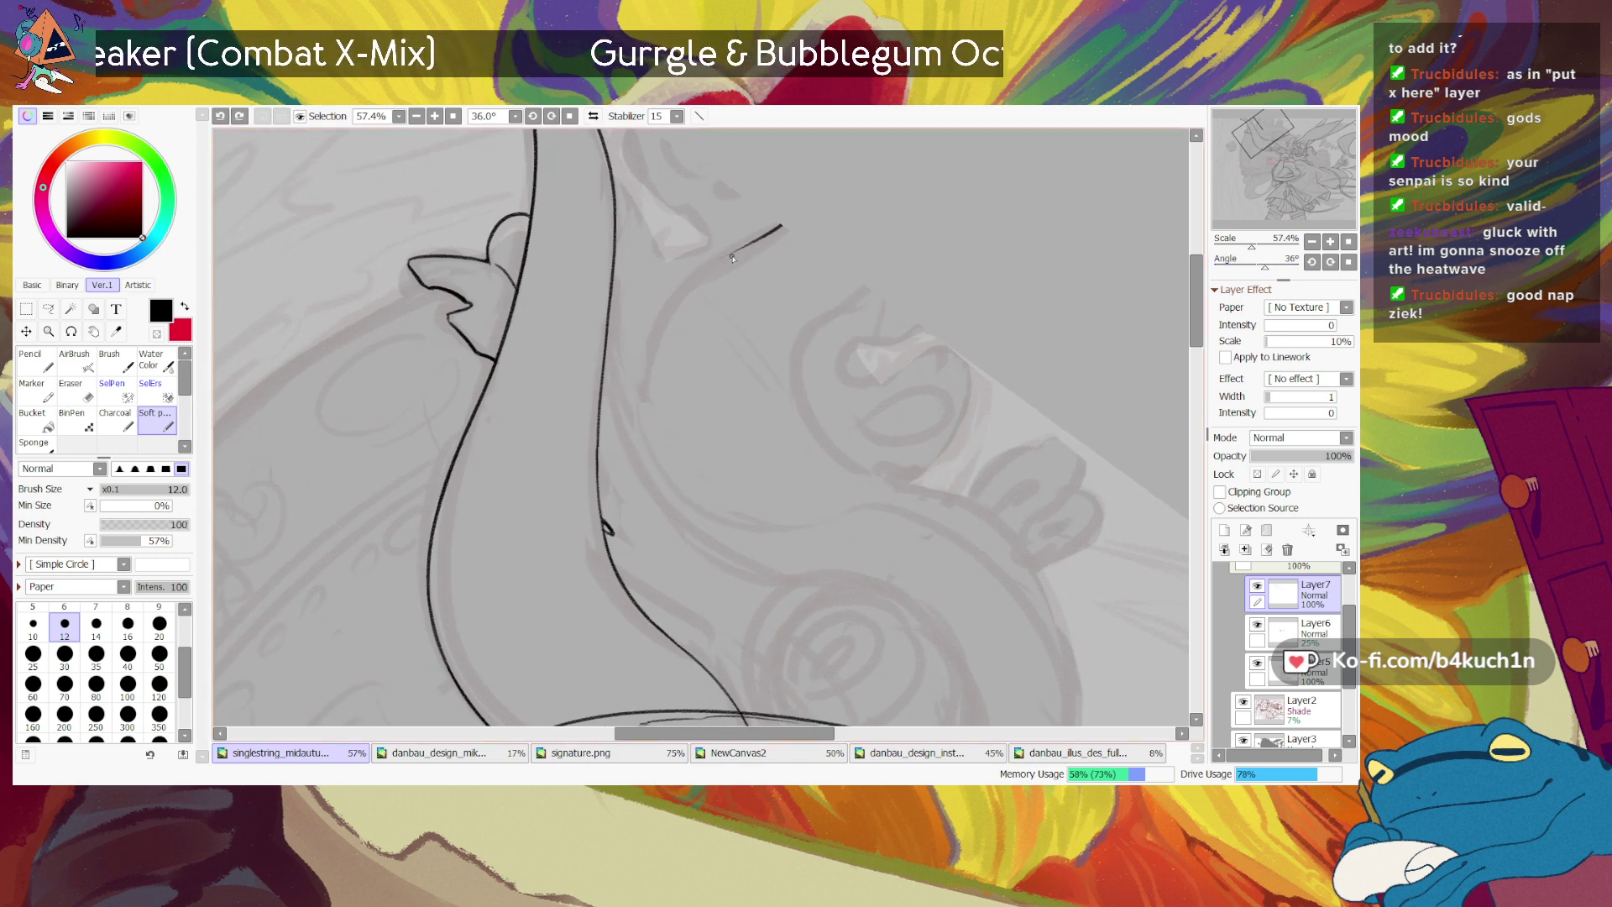
pyautogui.moveTo(754, 241); pyautogui.dragTo(662, 308)
pyautogui.hotkey('ctrl', 'z')
pyautogui.hotkey('ctrl', 'z')
pyautogui.hotkey('ctrl', 'z')
pyautogui.moveTo(787, 224); pyautogui.dragTo(702, 276)
pyautogui.hotkey('ctrl', 'z')
pyautogui.moveTo(787, 225)
pyautogui.mouseDown()
pyautogui.moveTo(712, 265)
pyautogui.moveTo(647, 332)
pyautogui.mouseUp()
pyautogui.hotkey('ctrl', 'z')
pyautogui.moveTo(760, 250); pyautogui.dragTo(659, 322)
pyautogui.hotkey('ctrl', 'z')
pyautogui.moveTo(766, 247); pyautogui.dragTo(660, 334)
pyautogui.hotkey('ctrl', 'z')
pyautogui.moveTo(758, 252)
pyautogui.mouseDown()
pyautogui.moveTo(678, 292)
pyautogui.moveTo(644, 339)
pyautogui.mouseUp()
pyautogui.hotkey('ctrl', 'z')
# Step: Continue that curve round its bend towards the instrument's second edge, redrawing the stroke until it follows smoothly
pyautogui.moveTo(684, 285); pyautogui.dragTo(643, 386)
pyautogui.hotkey('ctrl', 'z')
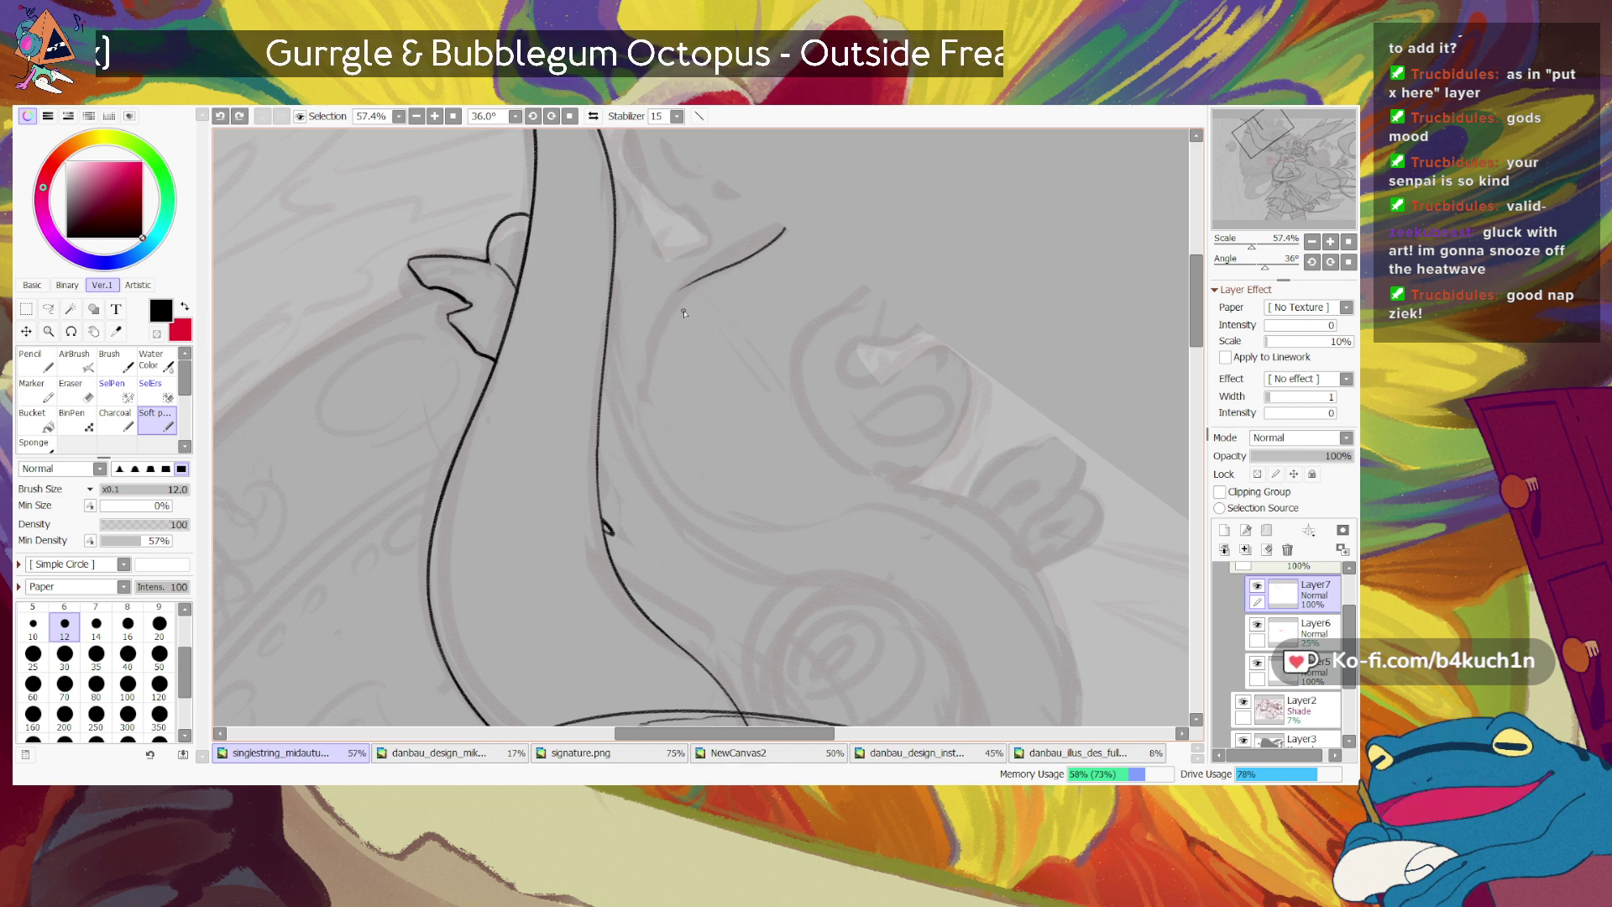
pyautogui.moveTo(698, 285); pyautogui.dragTo(642, 386)
pyautogui.hotkey('ctrl', 'z')
pyautogui.moveTo(696, 282); pyautogui.dragTo(638, 378)
pyautogui.hotkey('ctrl', 'z')
pyautogui.moveTo(693, 283); pyautogui.dragTo(634, 403)
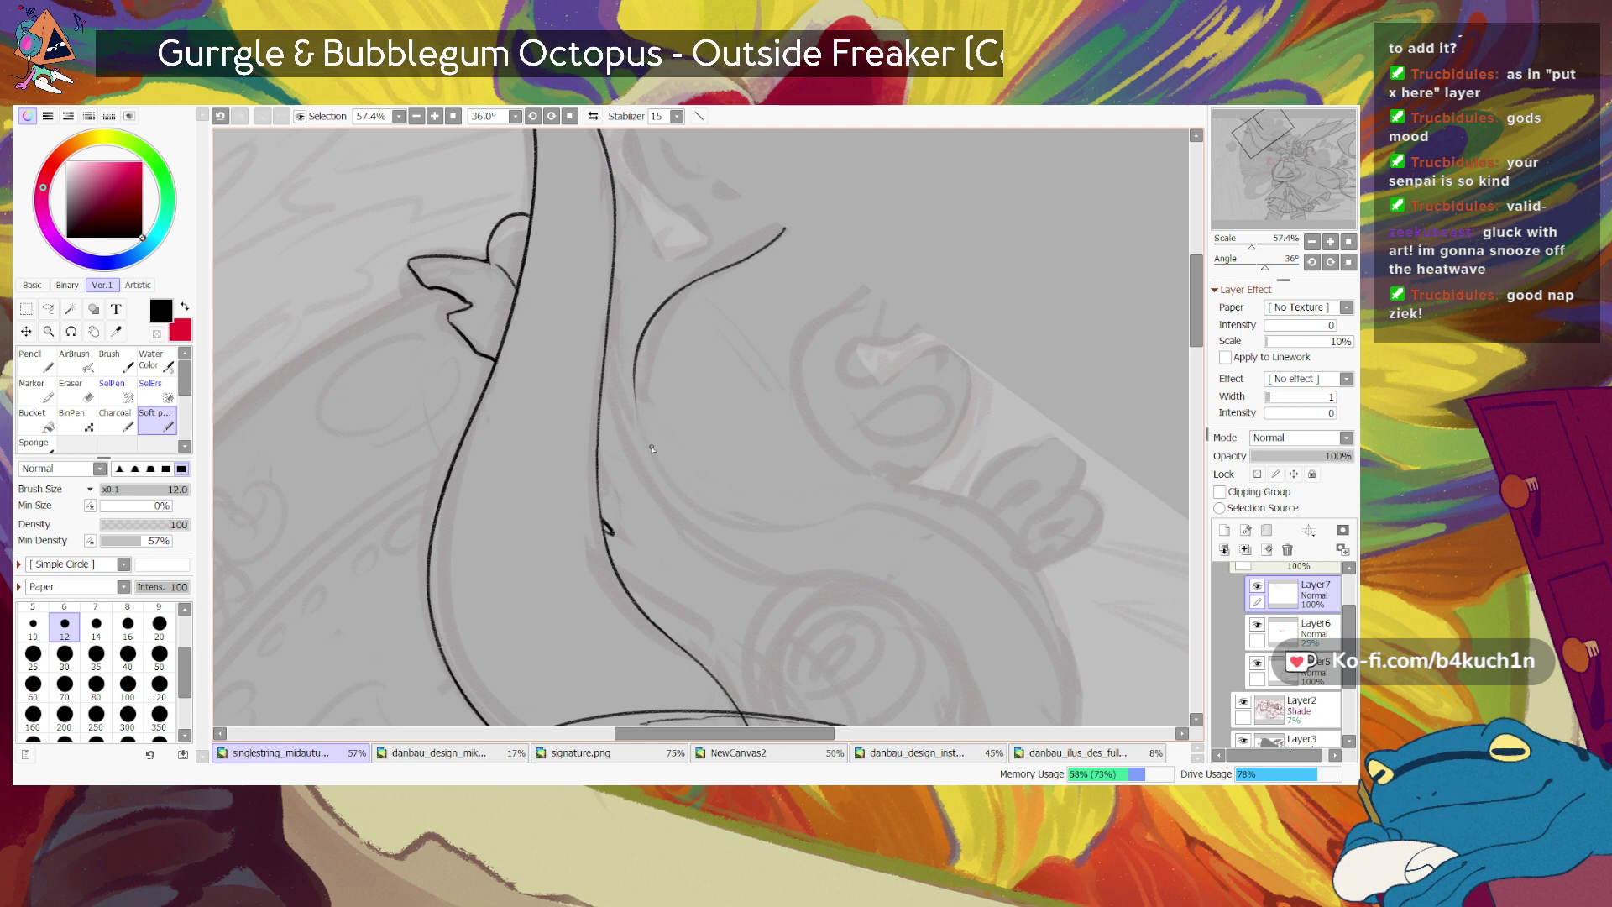
pyautogui.hotkey('ctrl', 'z')
pyautogui.moveTo(695, 282); pyautogui.dragTo(642, 403)
pyautogui.hotkey('ctrl', 'z')
pyautogui.moveTo(695, 282); pyautogui.dragTo(644, 388)
pyautogui.hotkey('ctrl', 'z')
pyautogui.moveTo(693, 283); pyautogui.dragTo(640, 370)
pyautogui.hotkey('ctrl', 'z')
pyautogui.moveTo(695, 282); pyautogui.dragTo(643, 400)
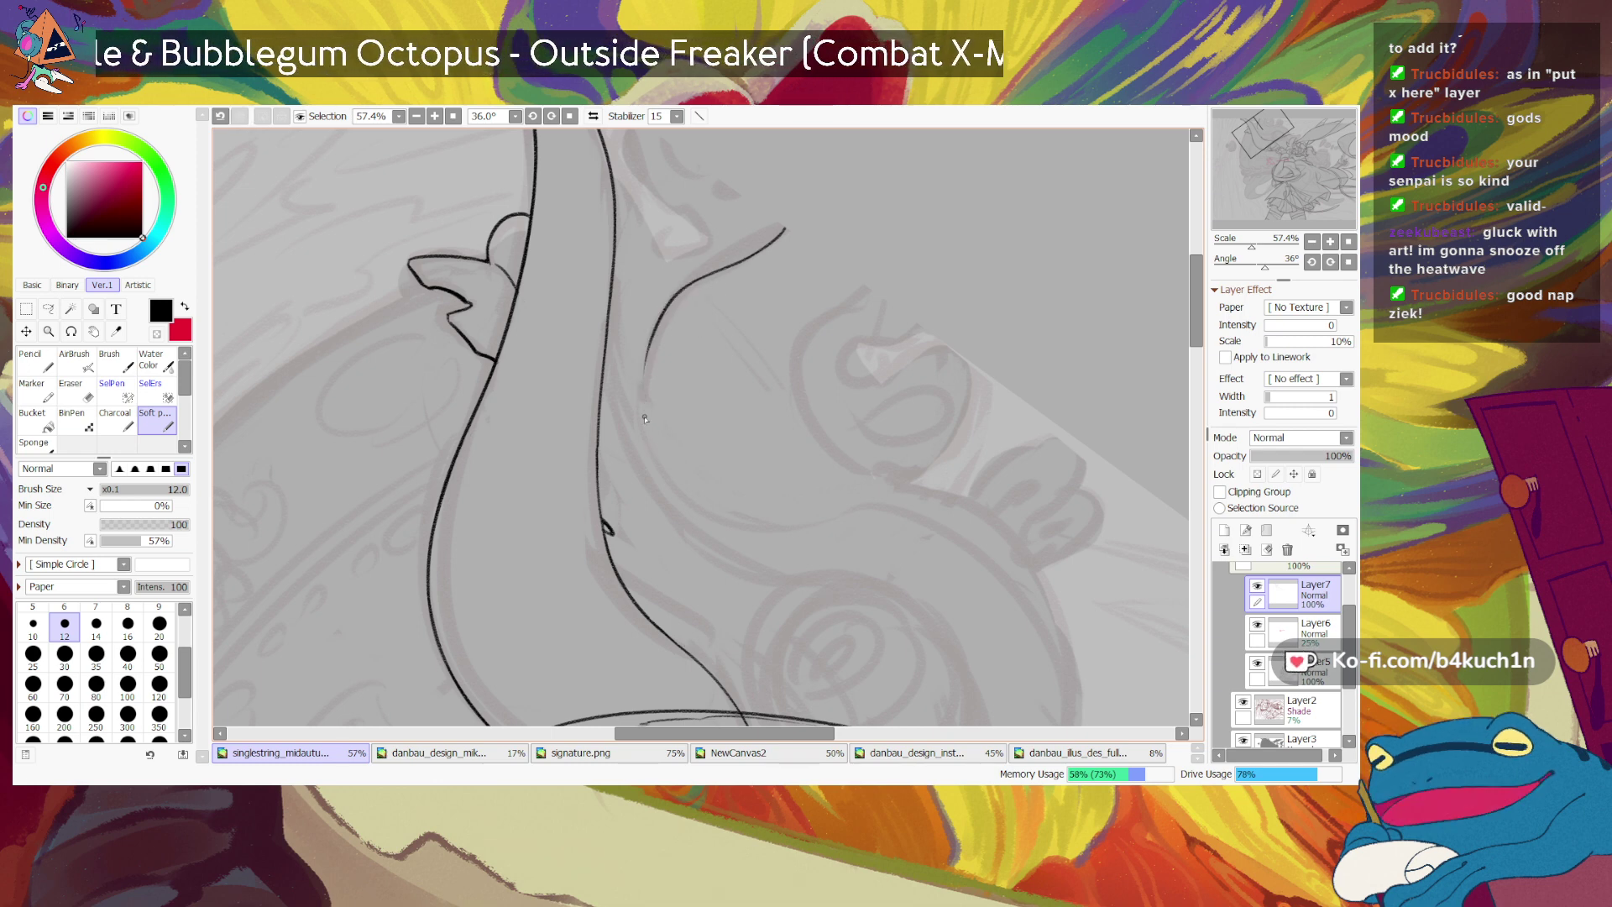
pyautogui.hotkey('ctrl', 'z')
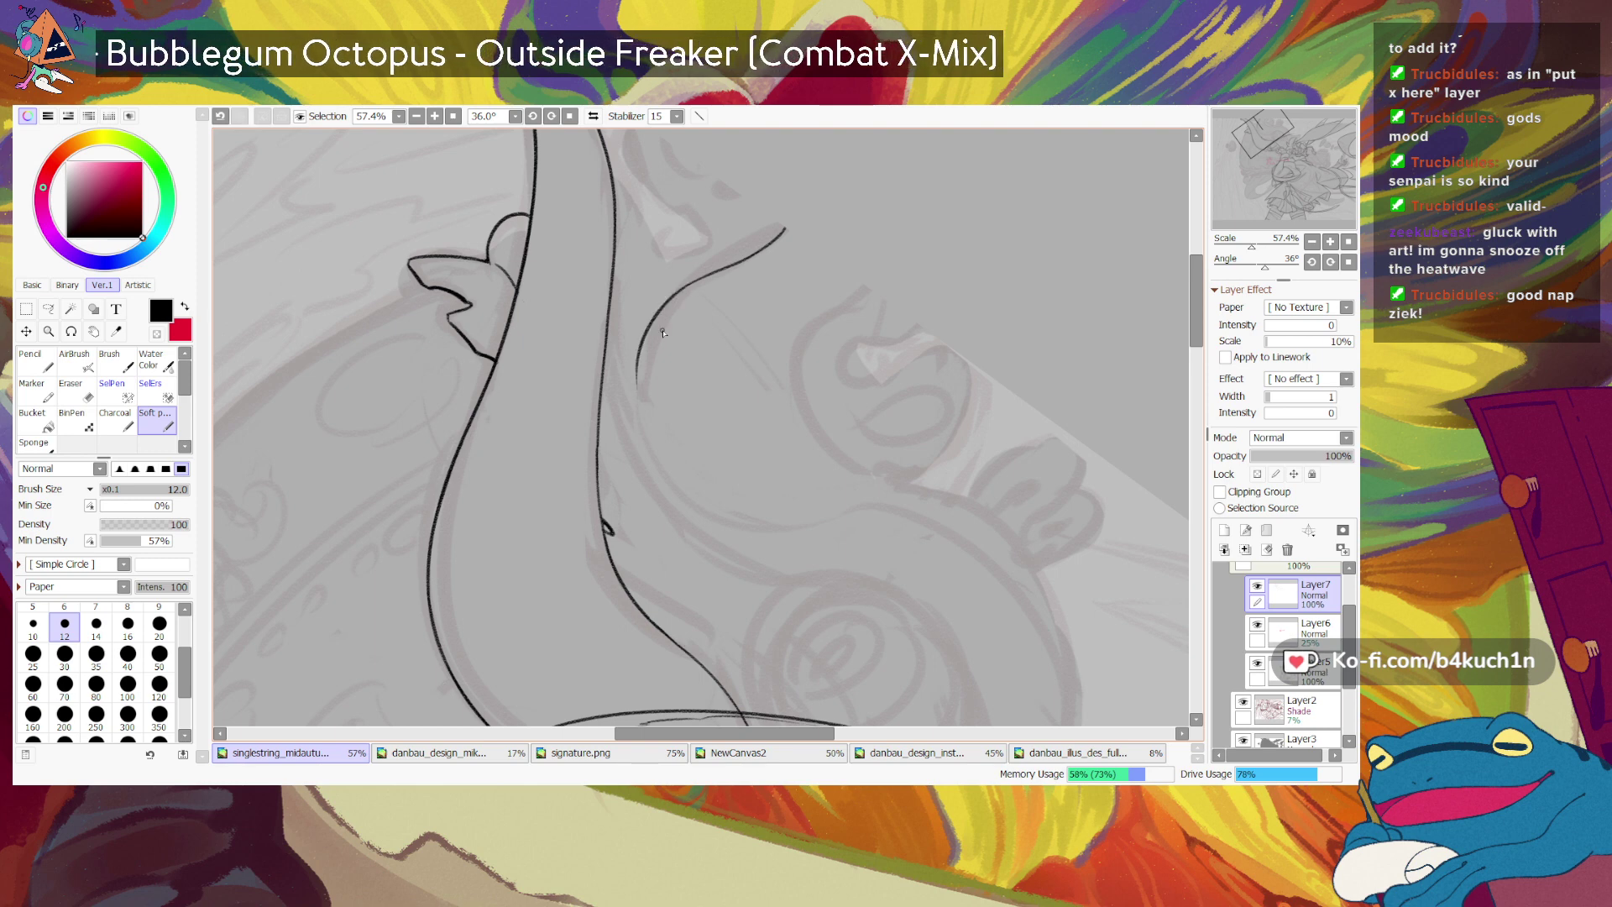
pyautogui.moveTo(694, 284); pyautogui.dragTo(643, 398)
pyautogui.hotkey('ctrl', 'z')
pyautogui.moveTo(698, 282); pyautogui.dragTo(644, 382)
pyautogui.hotkey('ctrl', 'z')
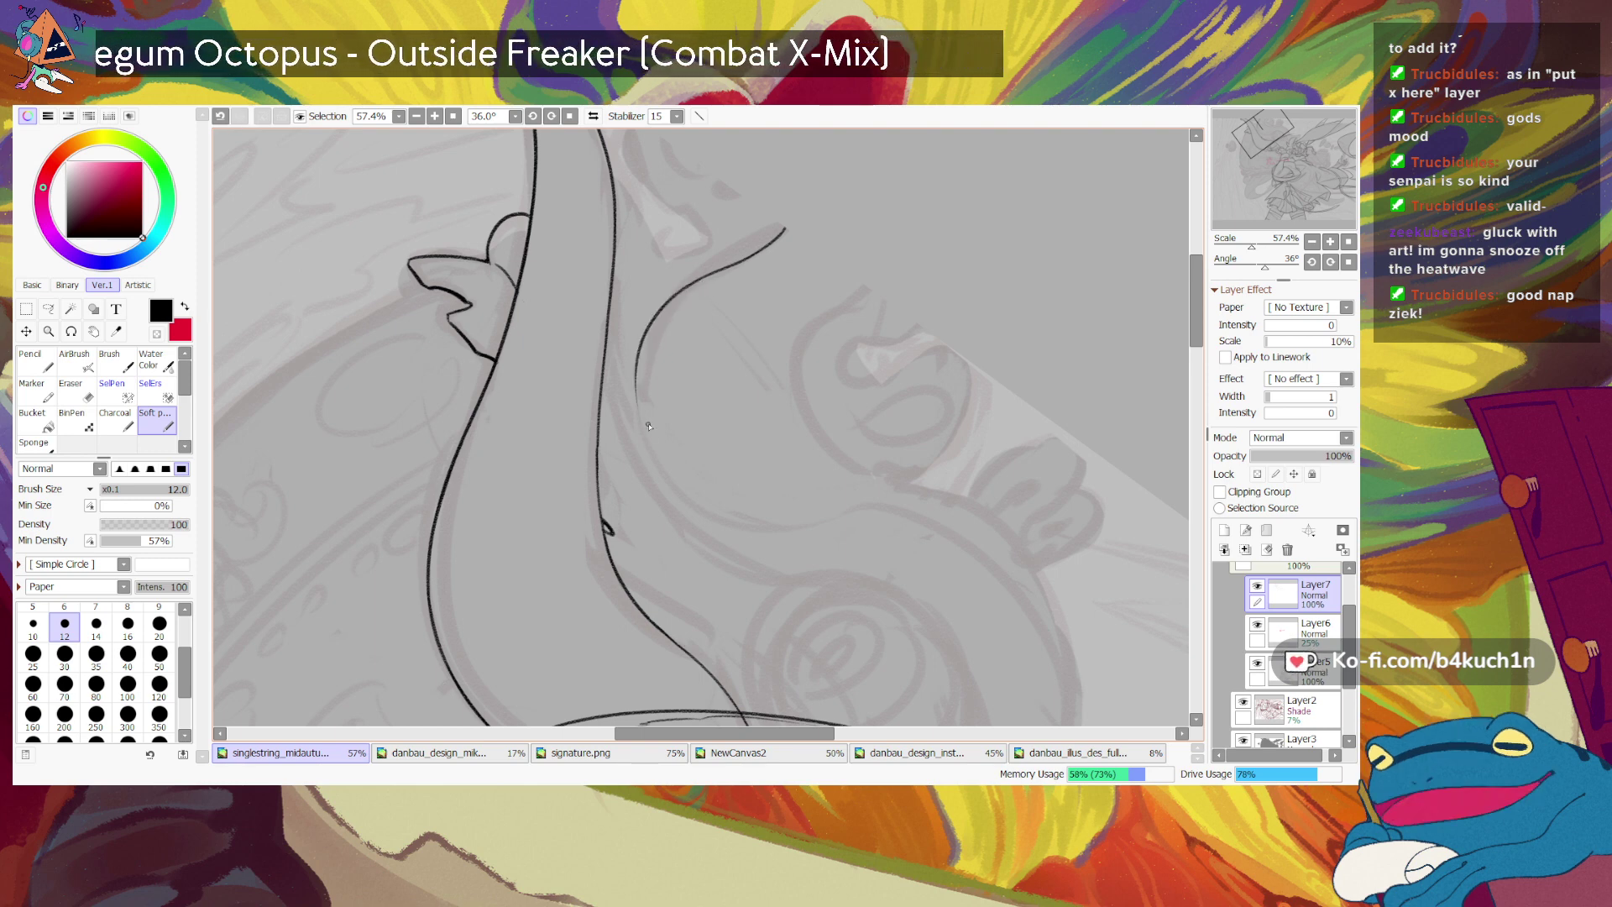
# Step: Ink the upper stretch of the neighbouring sketched curve, from the canvas's upper border into its bend
pyautogui.moveTo(863, 286); pyautogui.dragTo(822, 321)
pyautogui.hotkey('ctrl', 'z')
pyautogui.hotkey('ctrl', 'z')
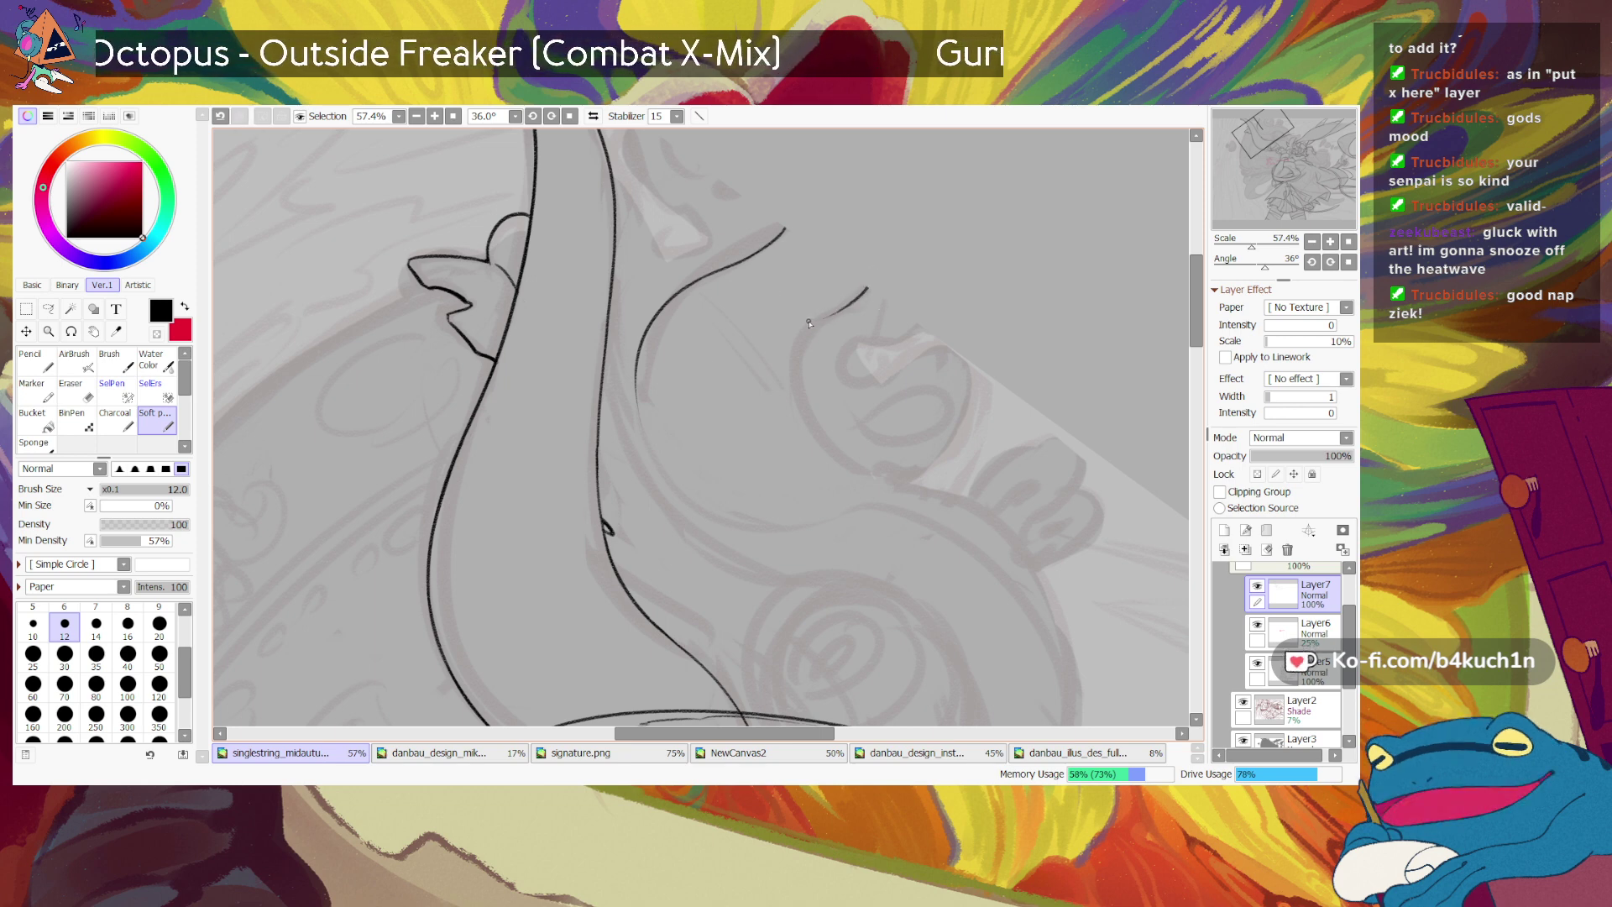
pyautogui.hotkey('ctrl', 'z')
pyautogui.hotkey('ctrl', 'z')
pyautogui.moveTo(800, 360); pyautogui.dragTo(800, 361)
pyautogui.hotkey('ctrl', 'z')
pyautogui.moveTo(853, 298)
pyautogui.mouseDown()
pyautogui.moveTo(807, 332)
pyautogui.moveTo(792, 367)
pyautogui.mouseUp()
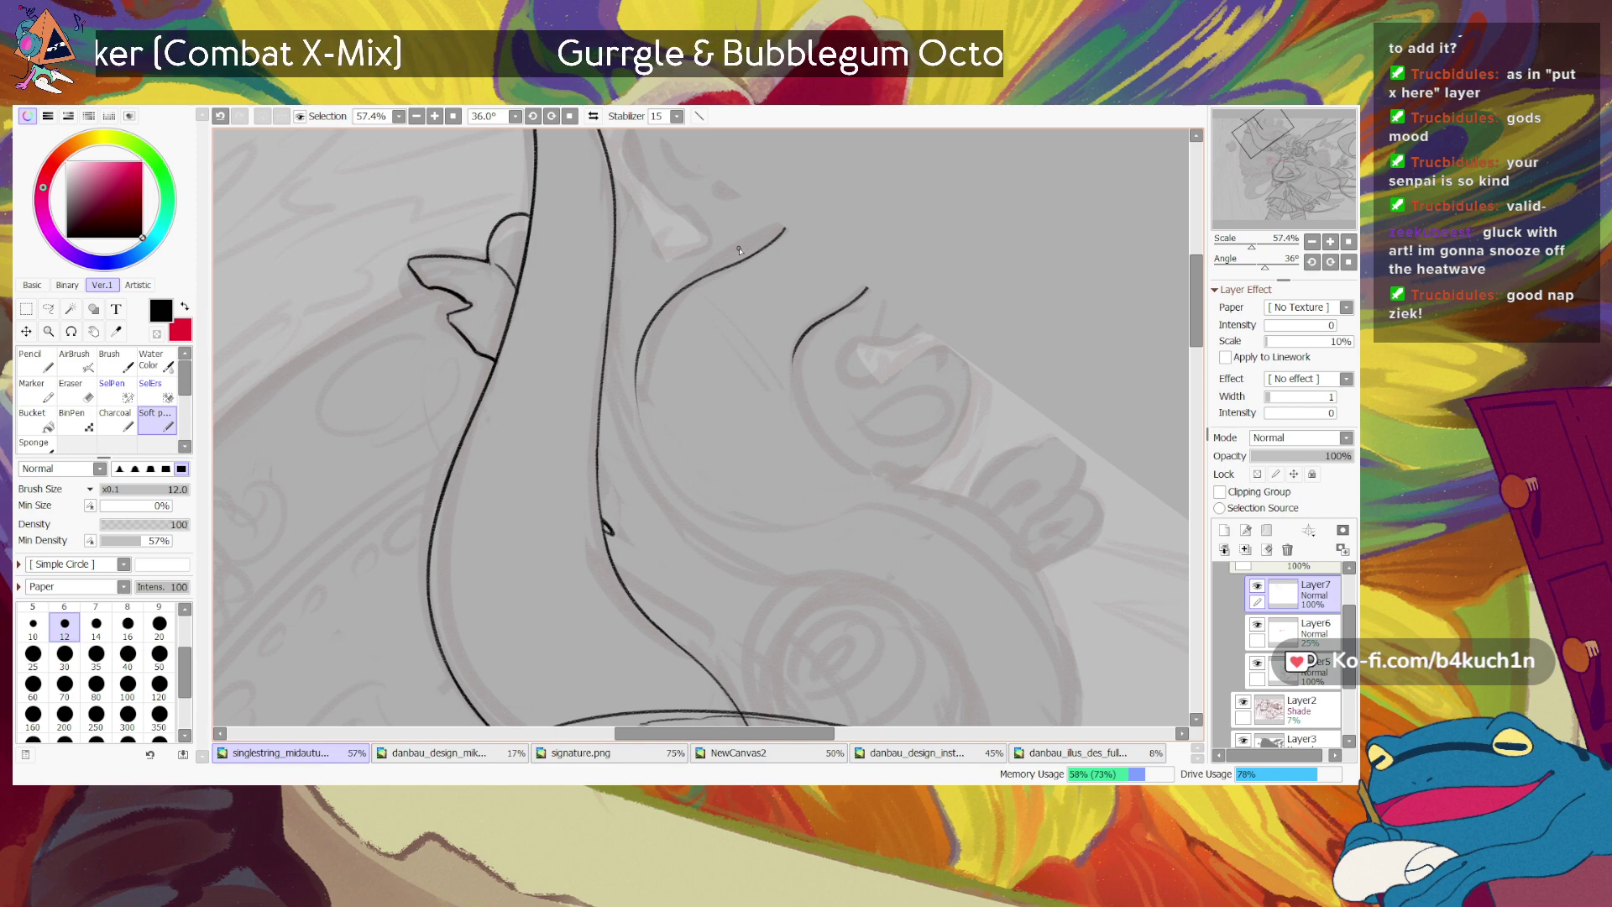
# Step: Redraw the bend of the neighbouring curve in a view rotated to 69°, comparing the old and new strokes
pyautogui.moveTo(787, 393); pyautogui.dragTo(821, 450)
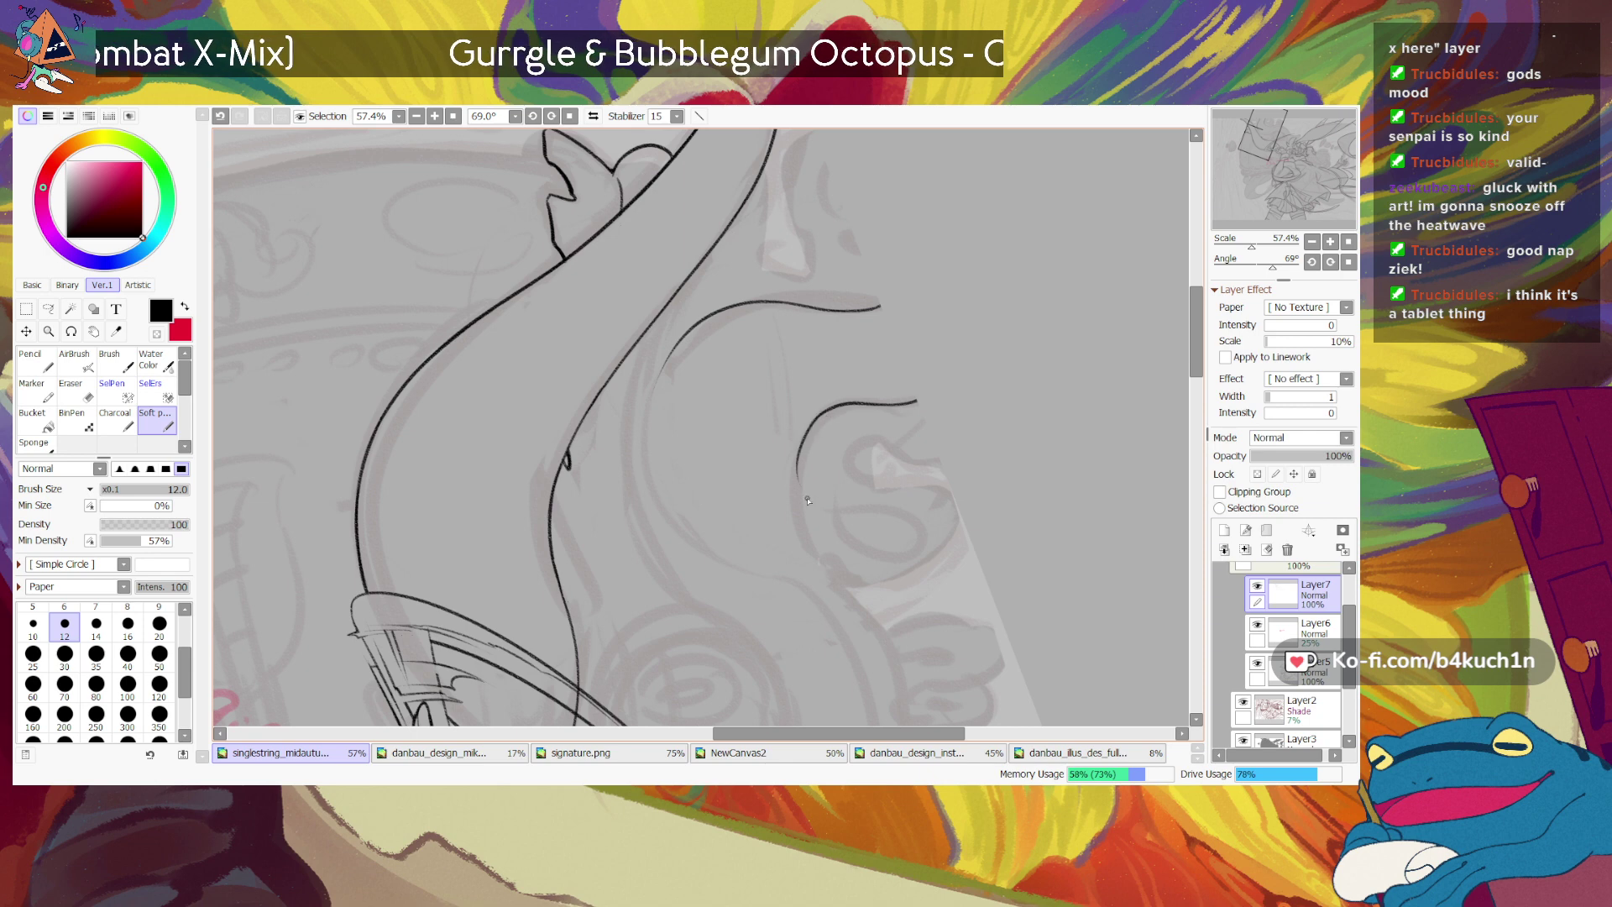
pyautogui.moveTo(830, 407); pyautogui.dragTo(798, 492)
pyautogui.hotkey('ctrl', 'z')
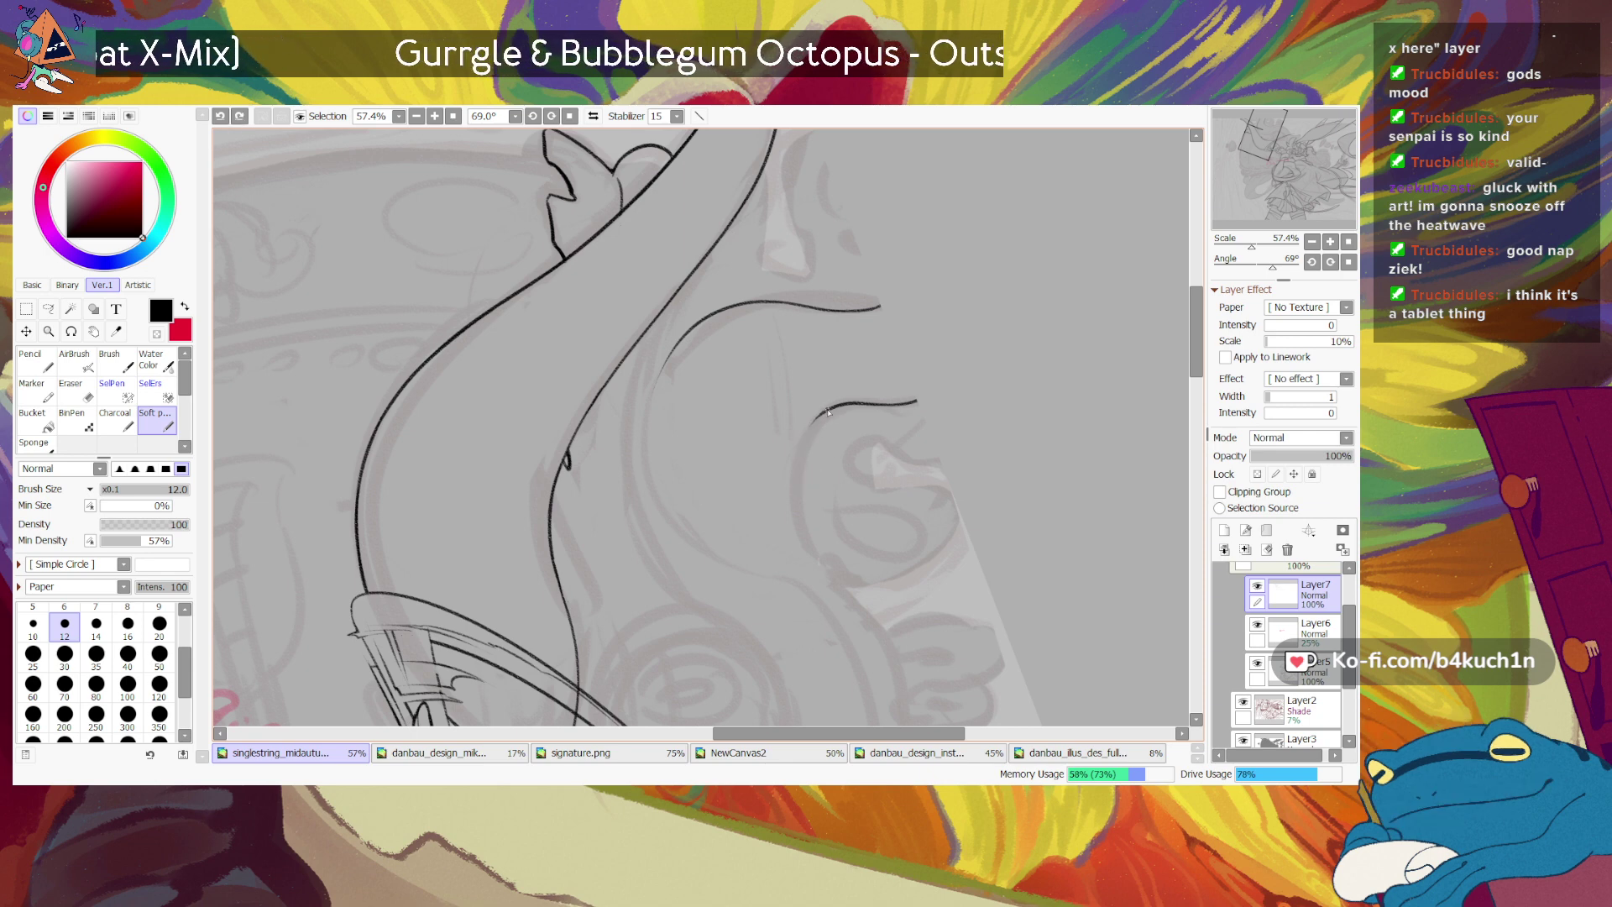
pyautogui.hotkey('ctrl', 'z')
pyautogui.hotkey('ctrl', 'y')
pyautogui.hotkey('ctrl', 'z')
pyautogui.hotkey('ctrl', 'y')
pyautogui.hotkey('ctrl', 'z')
pyautogui.hotkey('ctrl', 'y')
pyautogui.hotkey('ctrl', 'z')
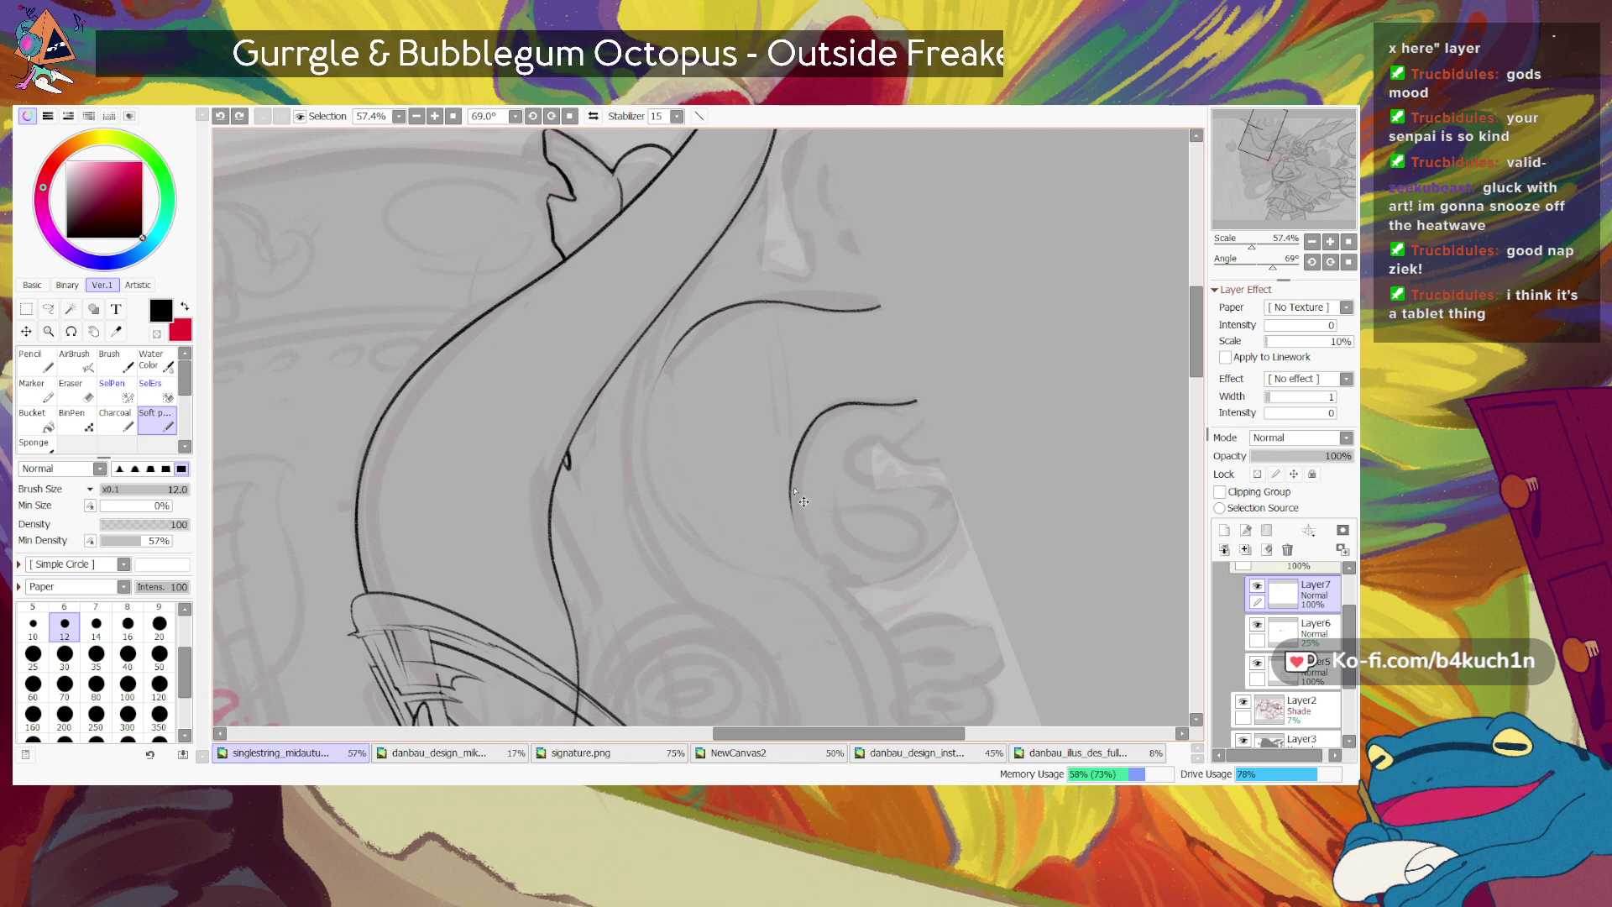
# Step: Extend the neighbouring curve round the underside of the sketched rounded shape, redoing the stroke
pyautogui.moveTo(796, 533); pyautogui.dragTo(828, 567)
pyautogui.hotkey('ctrl', 'z')
pyautogui.moveTo(791, 487)
pyautogui.mouseDown()
pyautogui.moveTo(791, 525)
pyautogui.moveTo(832, 561)
pyautogui.moveTo(789, 488)
pyautogui.moveTo(830, 571)
pyautogui.mouseUp()
pyautogui.hotkey('ctrl', 'z')
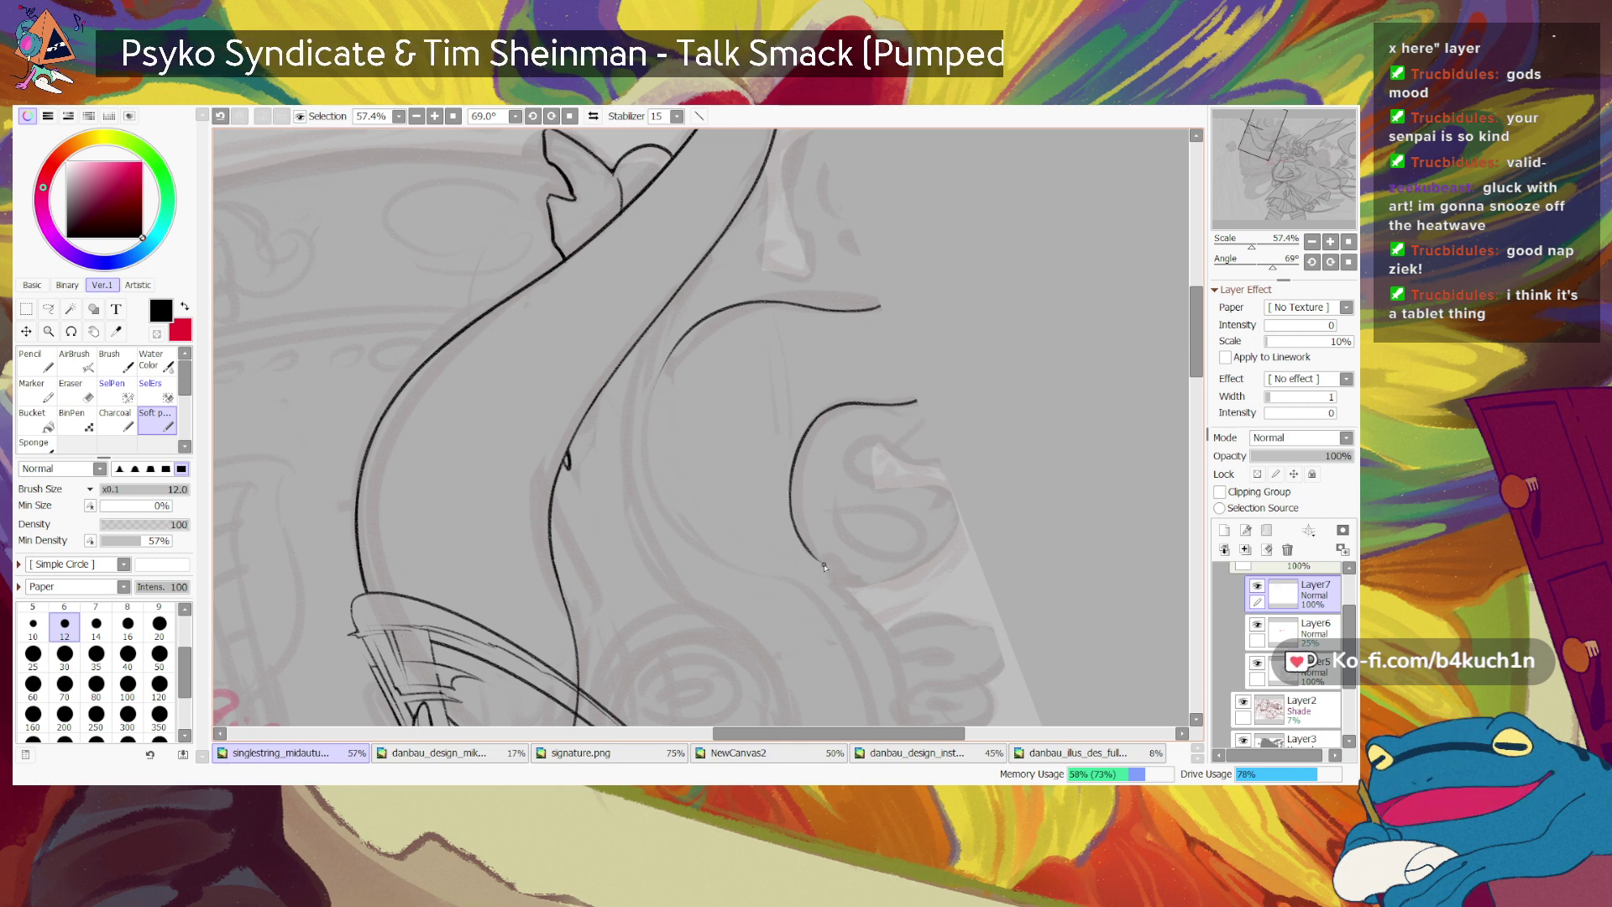
pyautogui.hotkey('ctrl', 'z')
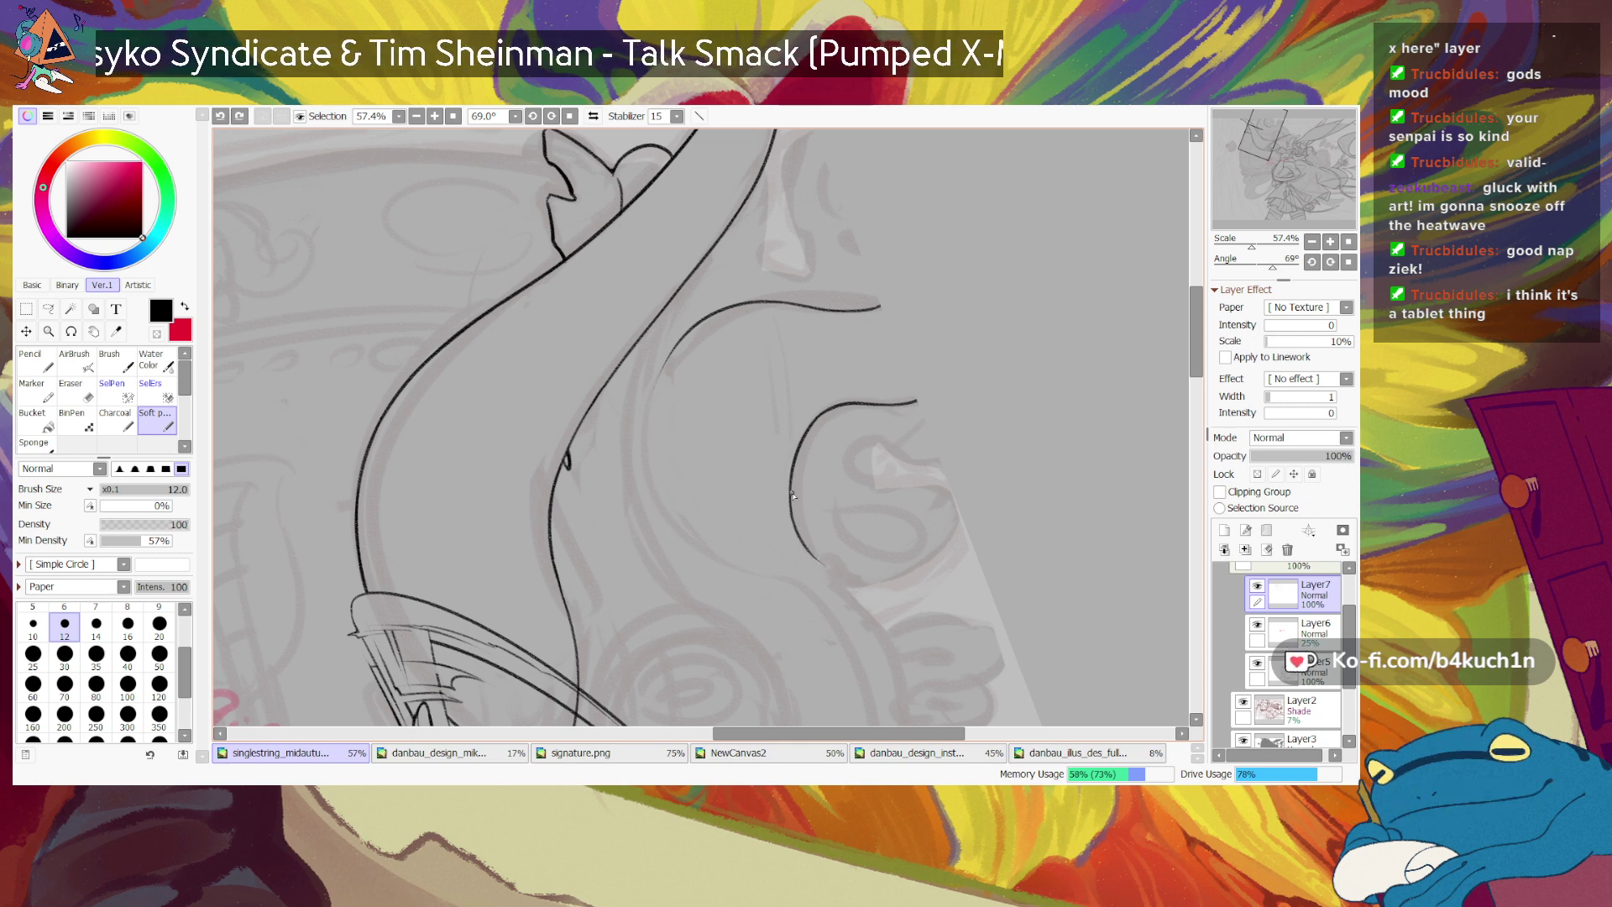
# Step: Tidy the tapered tail of the neighbouring curve with ink and transparent strokes in a 93.3% view rotated to 105°
pyautogui.click(1346, 263)
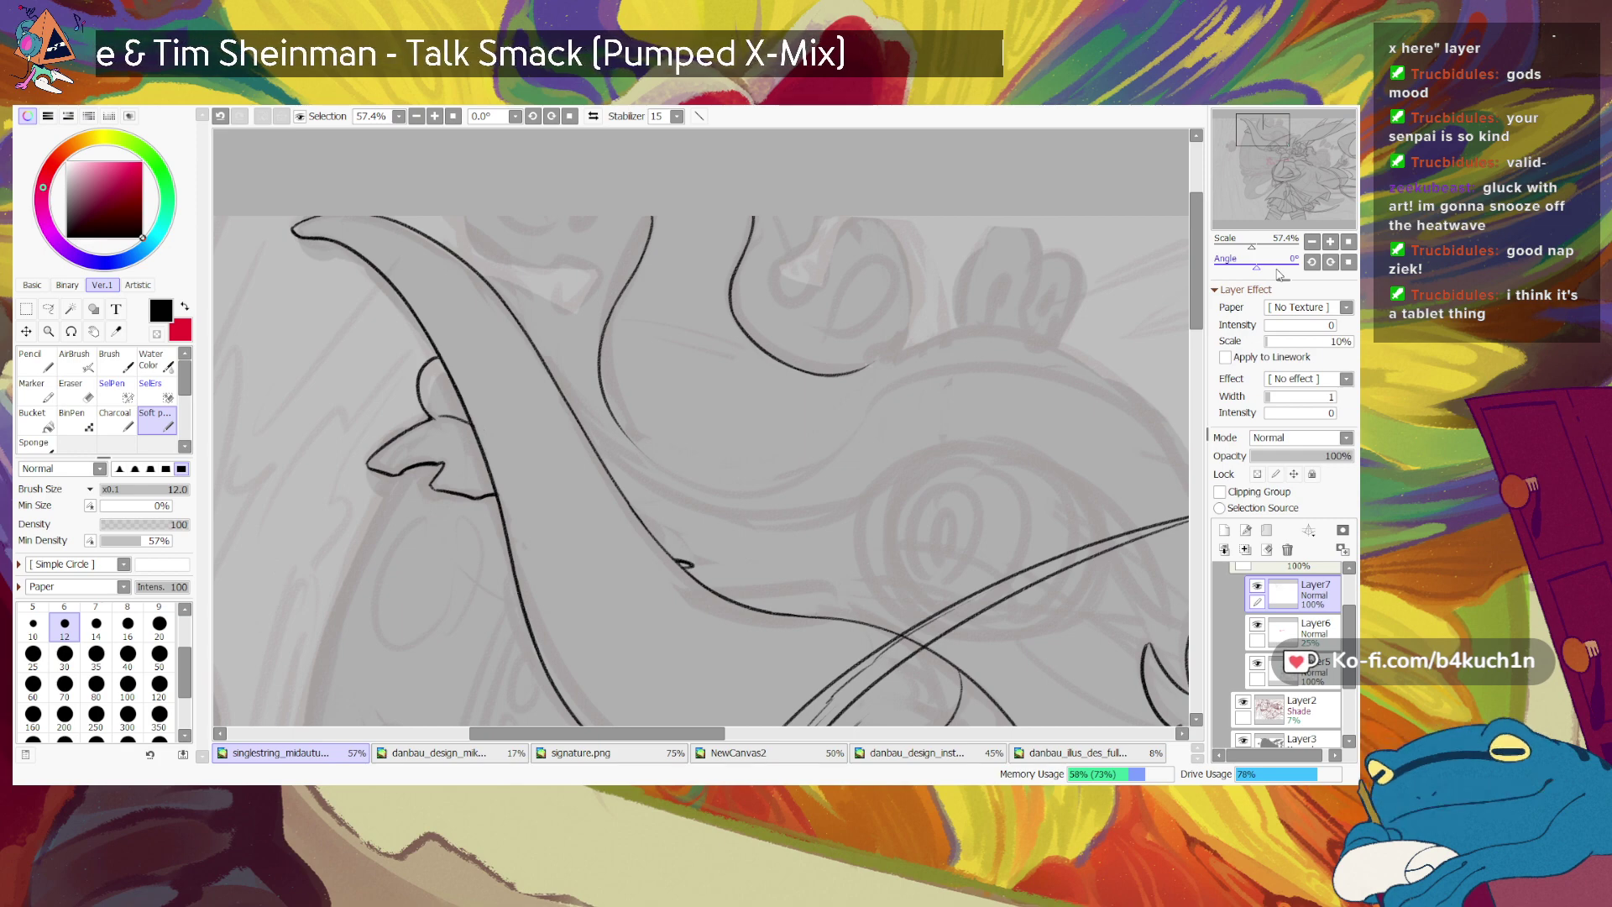
pyautogui.moveTo(1251, 245); pyautogui.dragTo(1256, 245)
pyautogui.moveTo(1274, 213); pyautogui.dragTo(1281, 264)
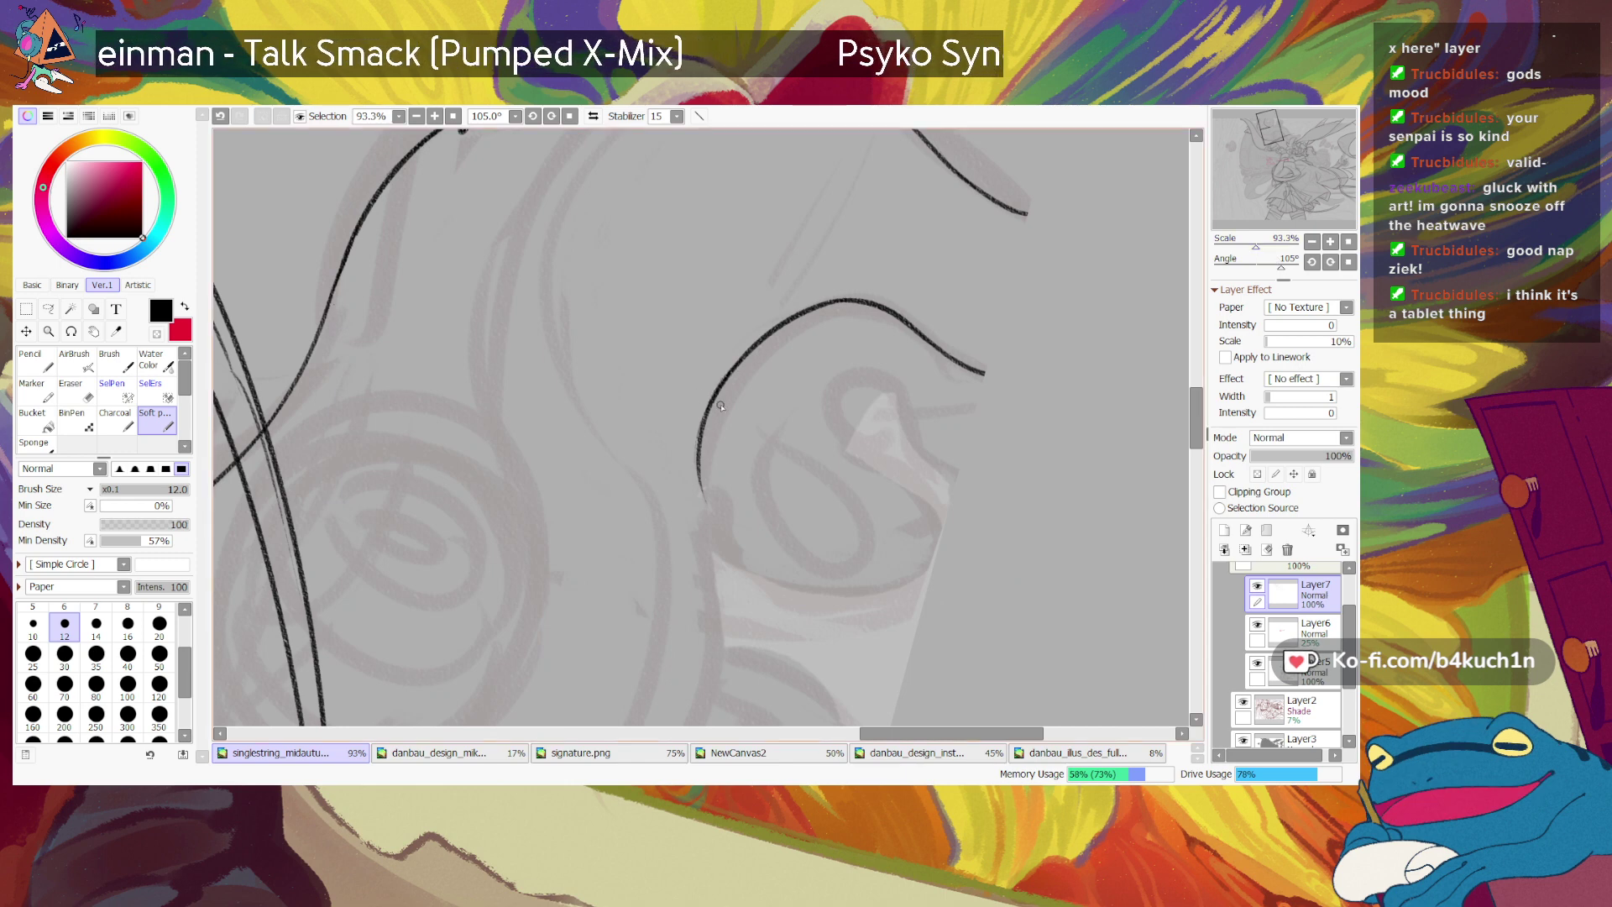
pyautogui.moveTo(747, 356); pyautogui.dragTo(726, 387)
pyautogui.hotkey('ctrl', 'z')
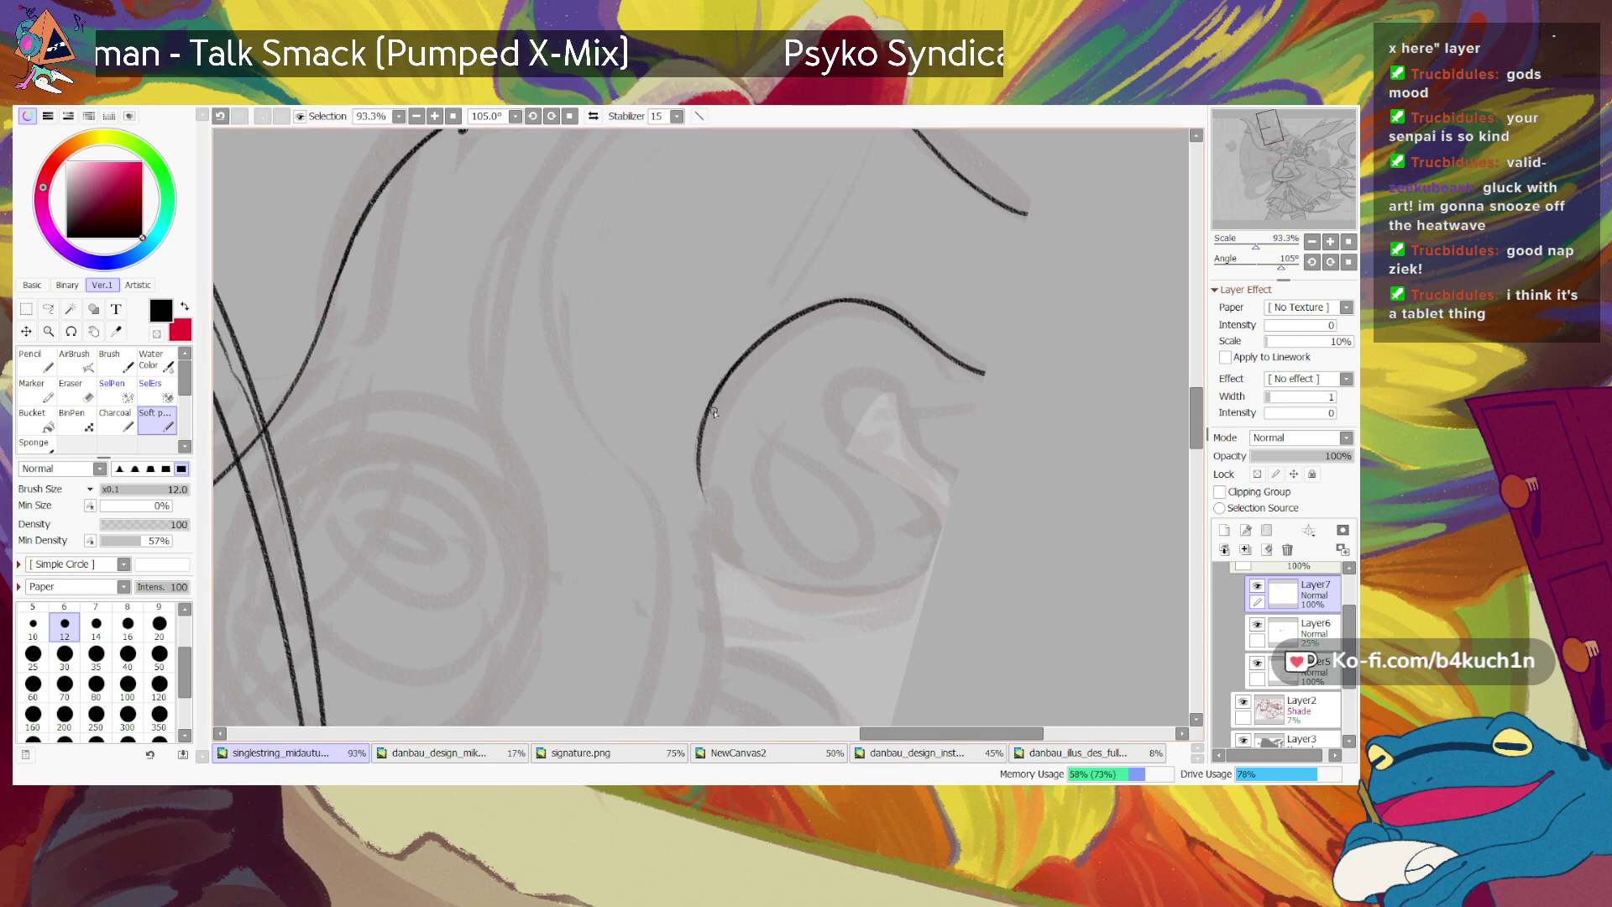
pyautogui.press('c')
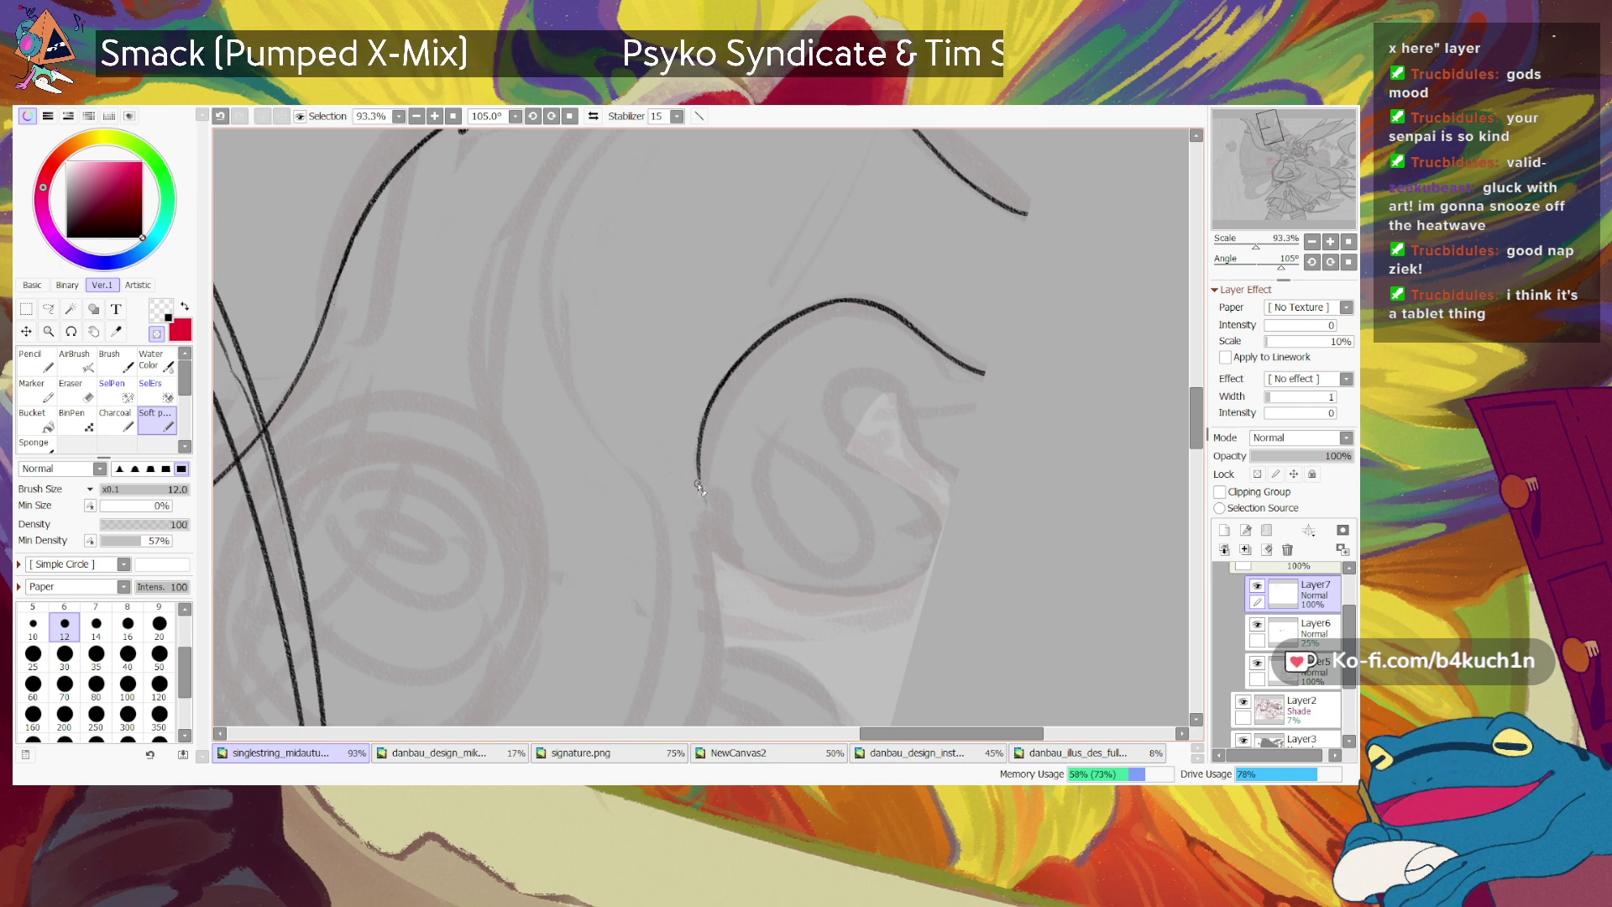
pyautogui.press('-')
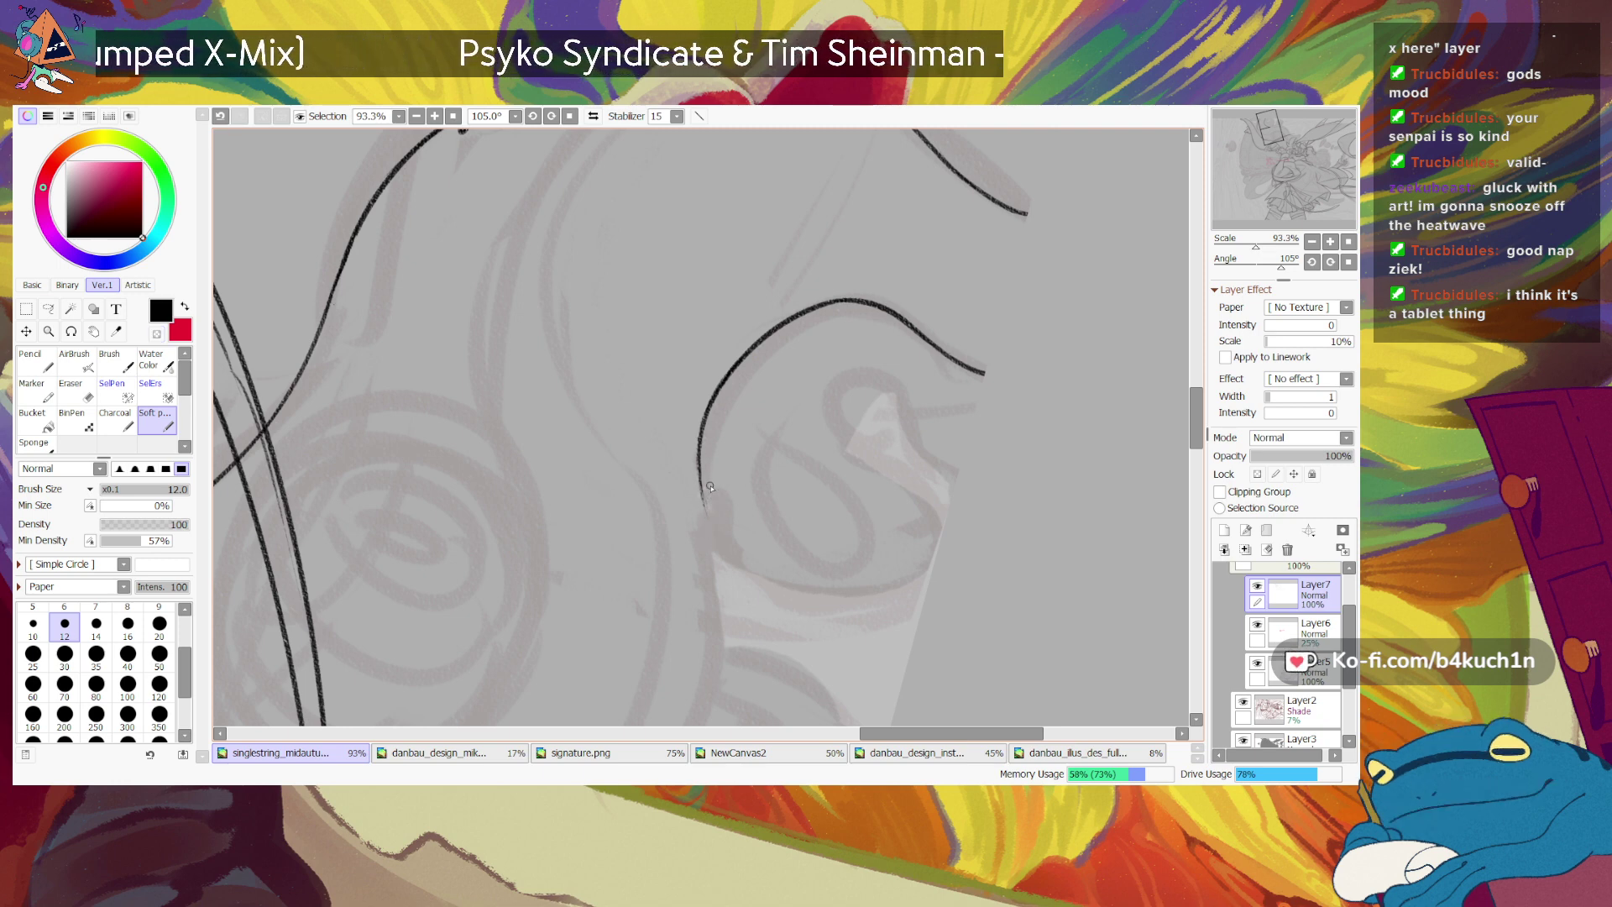
pyautogui.press('-')
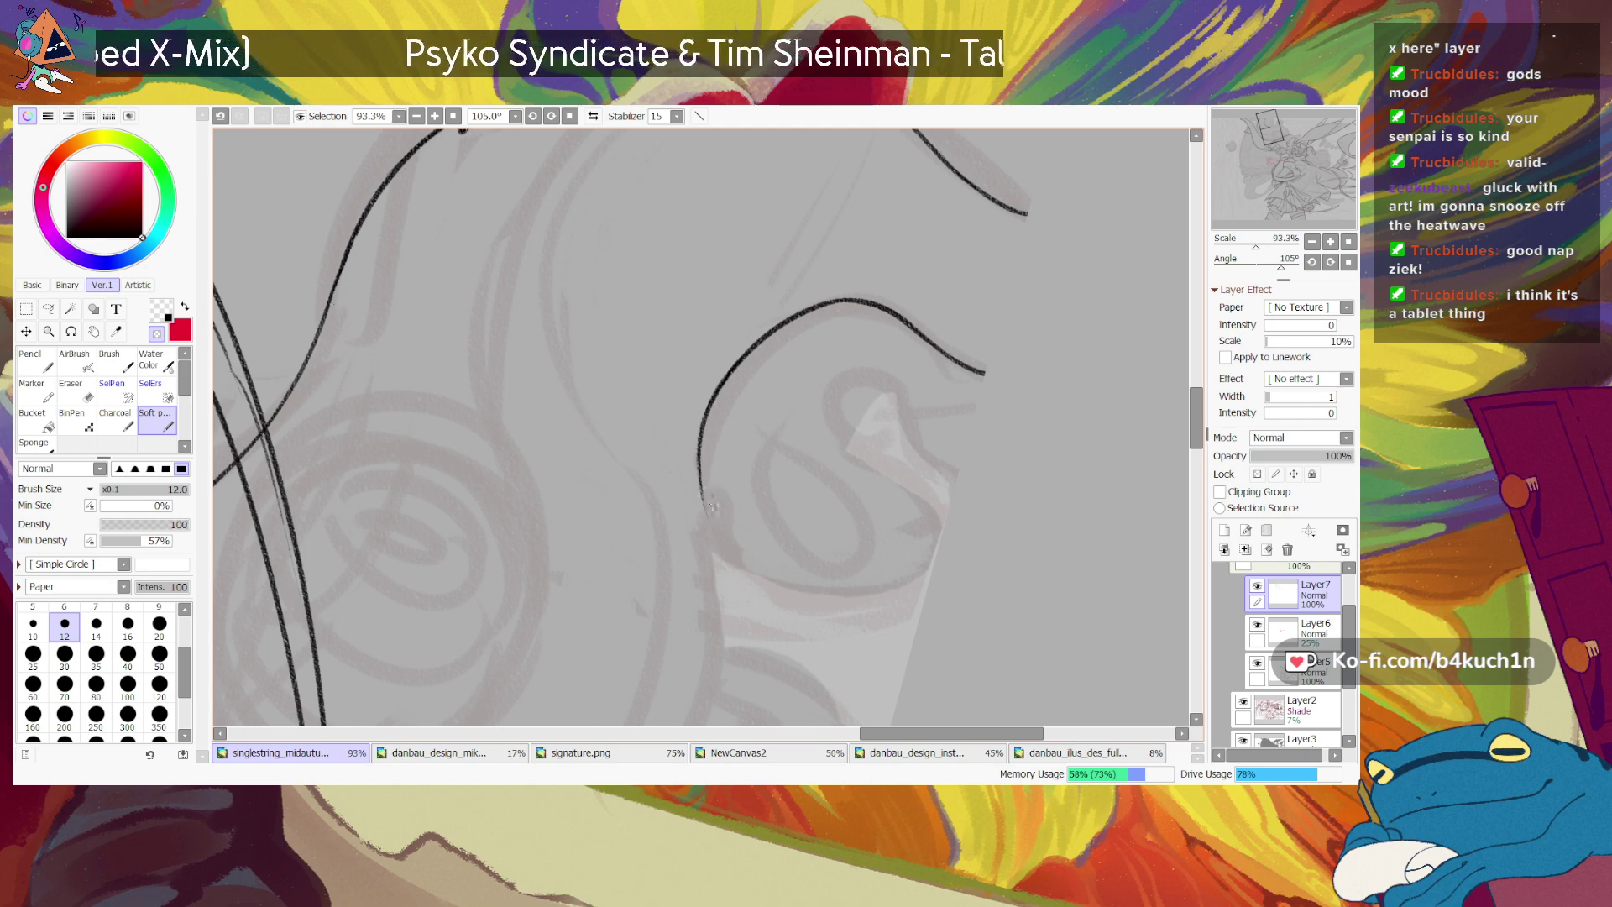
pyautogui.press('-')
# Step: Ink a rising S-shaped line from the rounded curve's tail to beneath the sketched bumps, at 110% in a view rotated to -33°
pyautogui.click(1348, 262)
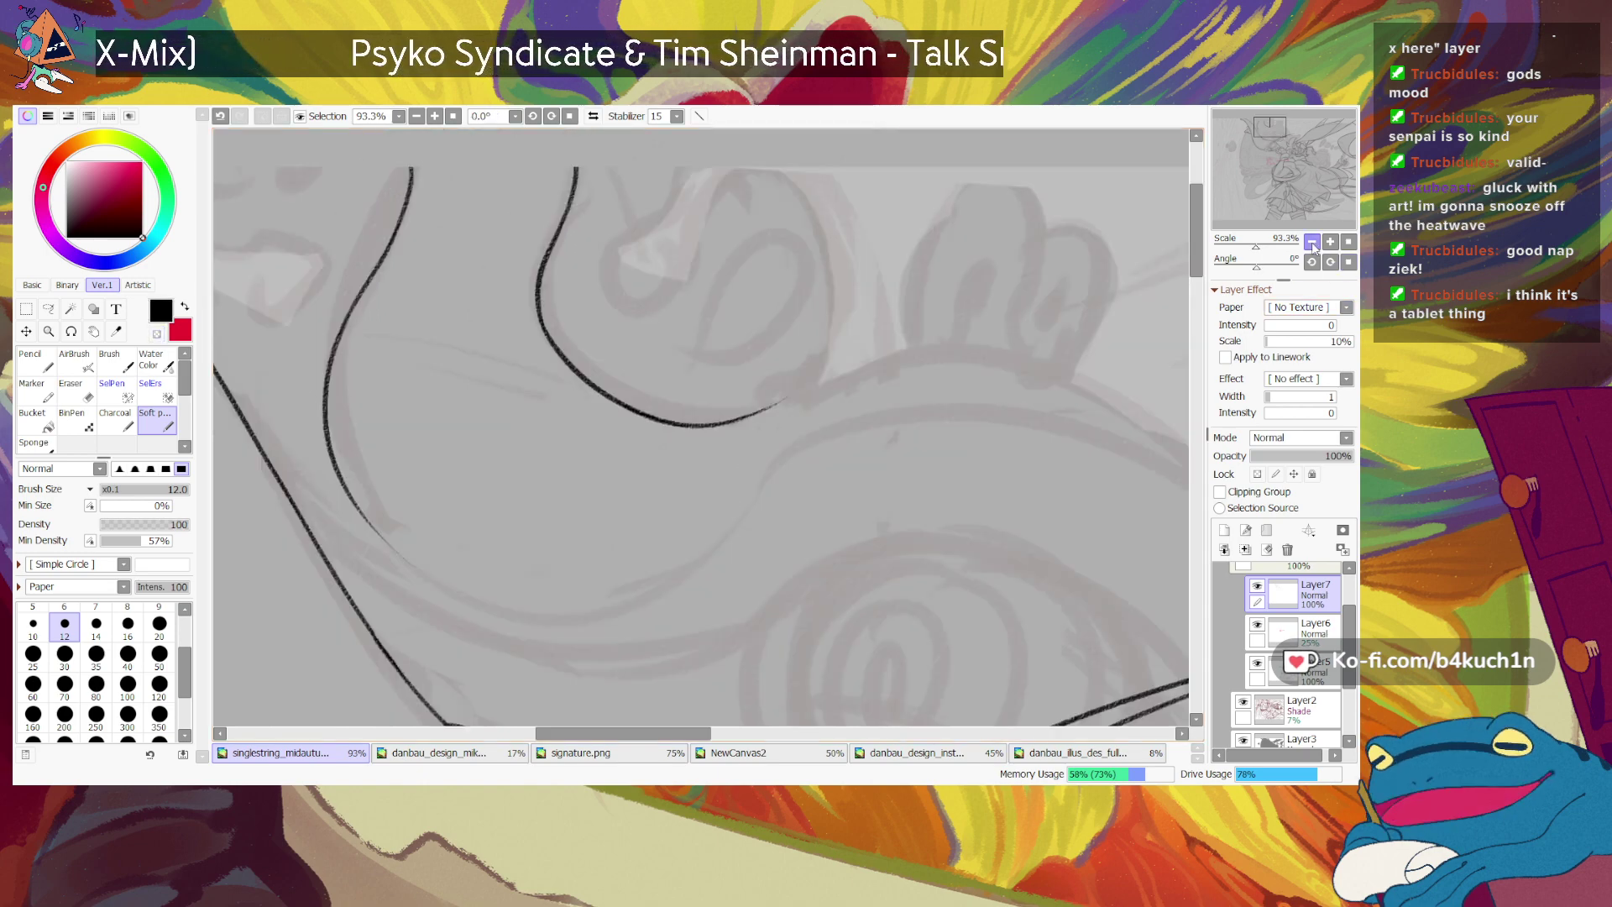
pyautogui.click(1313, 244)
pyautogui.click(1312, 244)
pyautogui.moveTo(1269, 127); pyautogui.dragTo(1275, 125)
pyautogui.moveTo(1256, 246)
pyautogui.mouseDown()
pyautogui.moveTo(1253, 264)
pyautogui.moveTo(1256, 246)
pyautogui.mouseUp()
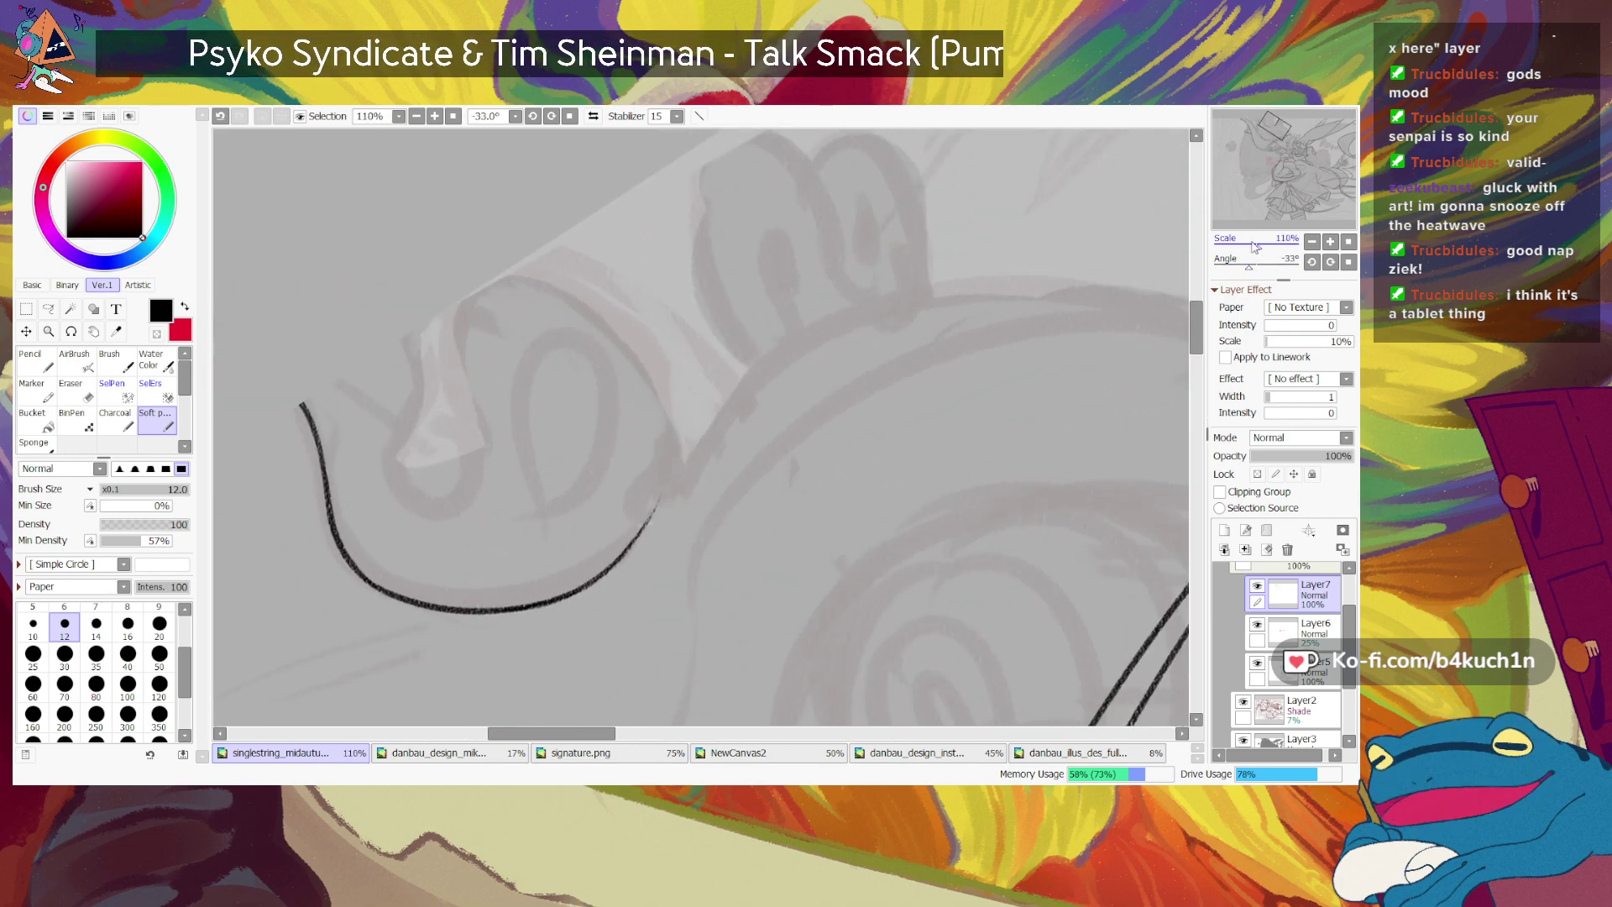
pyautogui.moveTo(827, 326)
pyautogui.mouseDown()
pyautogui.moveTo(696, 433)
pyautogui.moveTo(660, 502)
pyautogui.mouseUp()
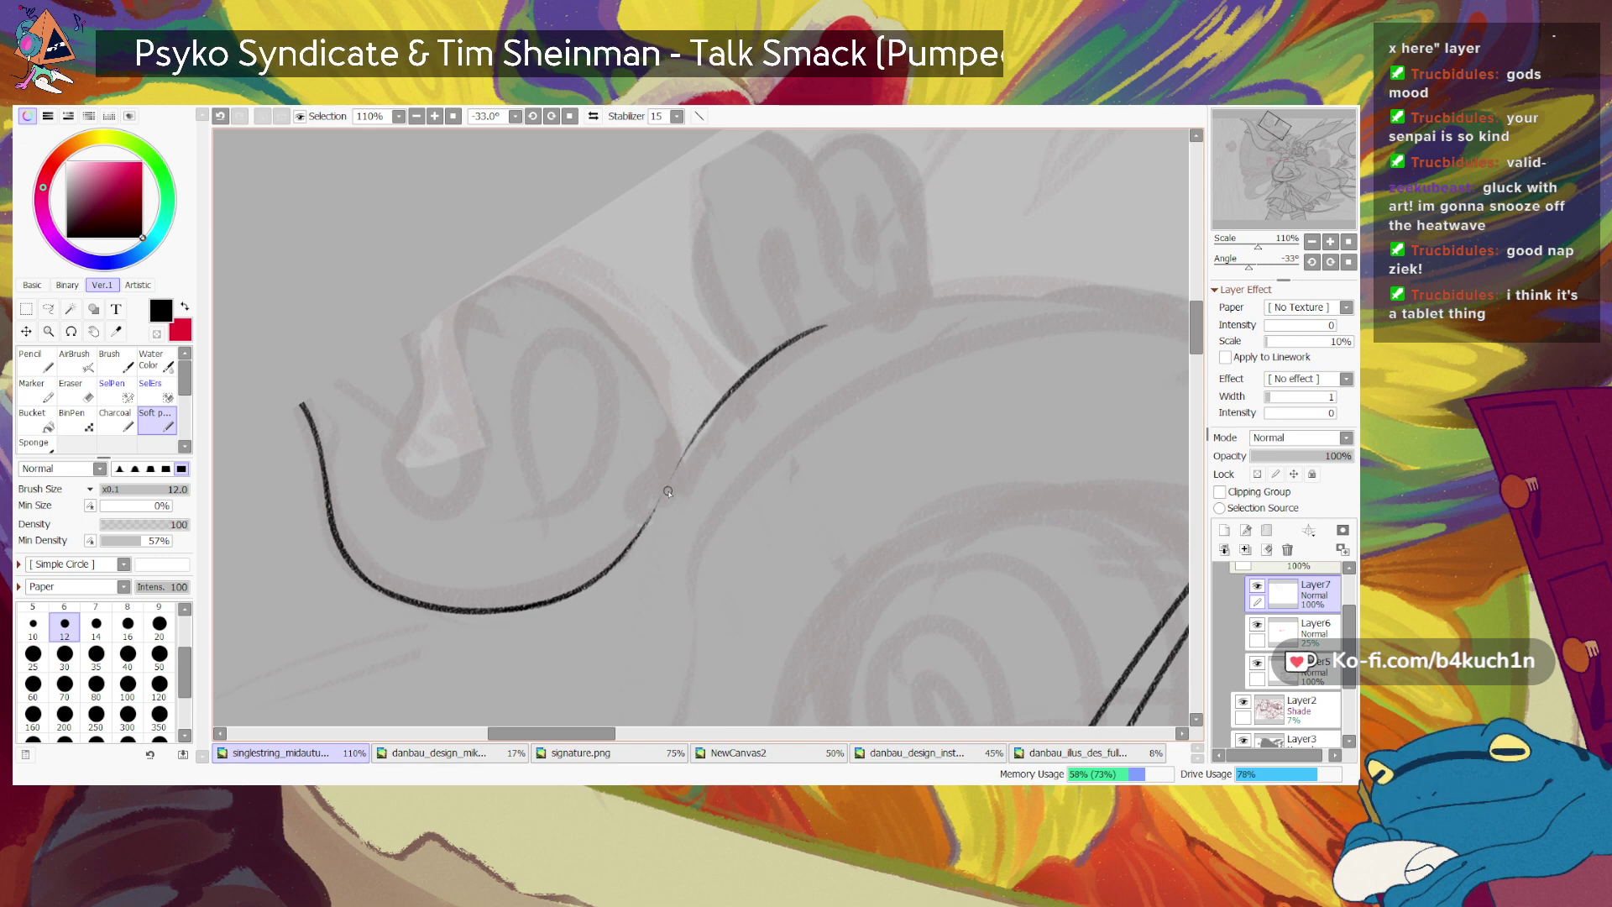
pyautogui.hotkey('ctrl', 'z')
pyautogui.hotkey('ctrl', 'z')
pyautogui.moveTo(643, 534)
pyautogui.mouseDown()
pyautogui.moveTo(707, 423)
pyautogui.moveTo(650, 509)
pyautogui.mouseUp()
pyautogui.hotkey('ctrl', 'z')
pyautogui.hotkey('ctrl', 'z')
pyautogui.moveTo(707, 419); pyautogui.dragTo(647, 506)
pyautogui.hotkey('ctrl', 'z')
pyautogui.hotkey('ctrl', 'z')
pyautogui.moveTo(707, 419)
pyautogui.mouseDown()
pyautogui.moveTo(627, 538)
pyautogui.moveTo(706, 419)
pyautogui.moveTo(649, 507)
pyautogui.mouseUp()
pyautogui.hotkey('ctrl', 'z')
pyautogui.moveTo(714, 413); pyautogui.dragTo(645, 526)
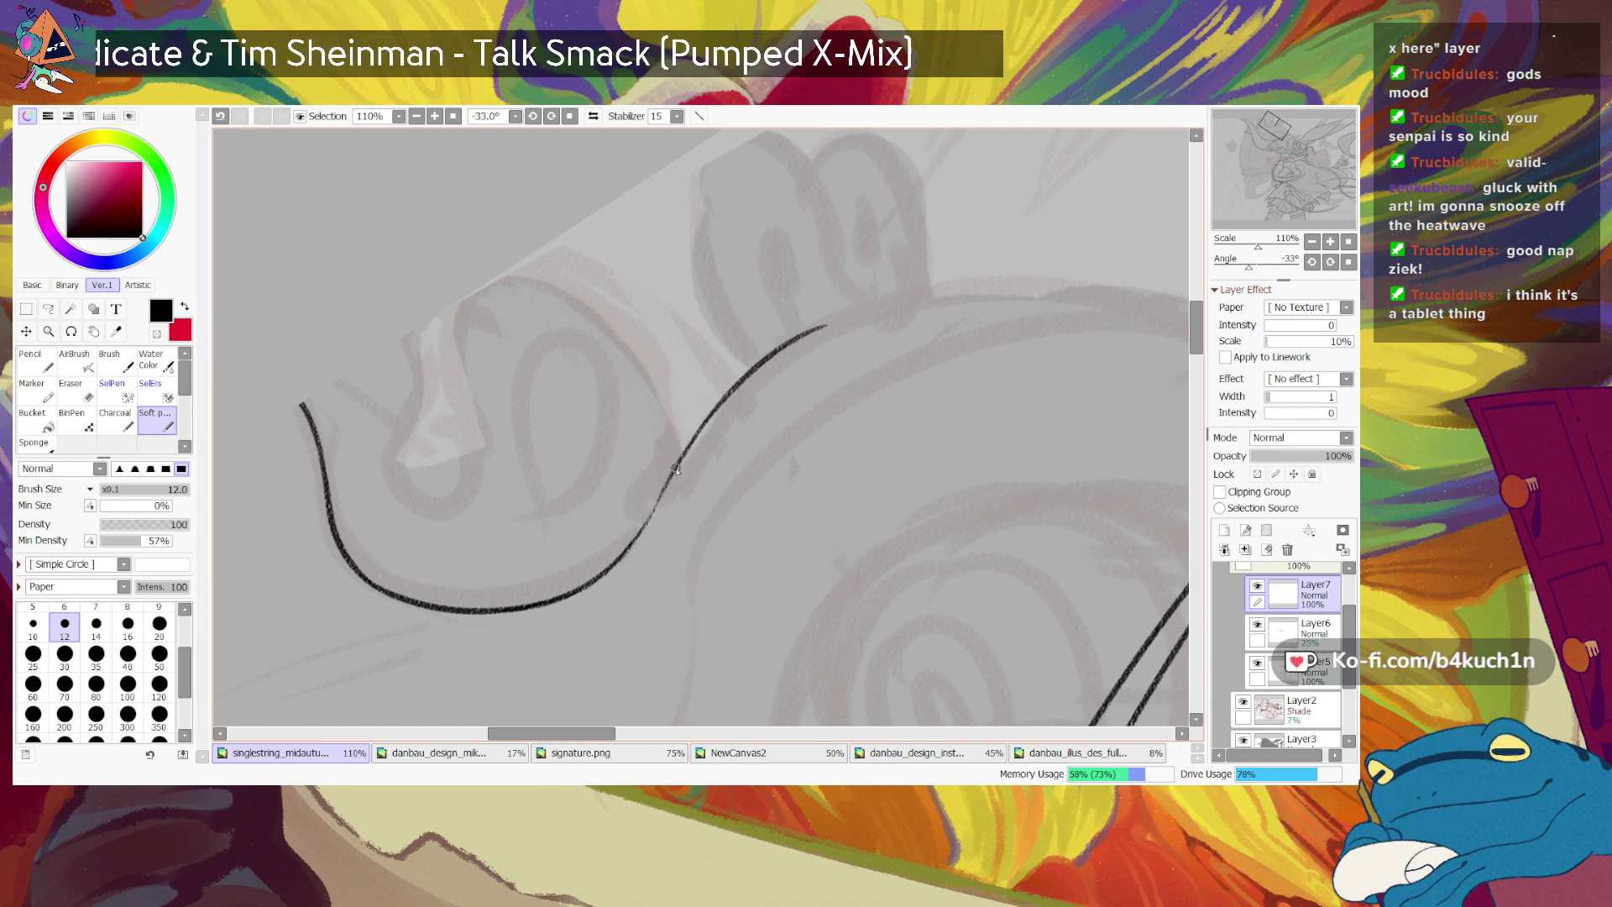
pyautogui.hotkey('ctrl', 'z')
pyautogui.moveTo(709, 418); pyautogui.dragTo(645, 524)
pyautogui.hotkey('ctrl', 'z')
pyautogui.moveTo(709, 418); pyautogui.dragTo(635, 537)
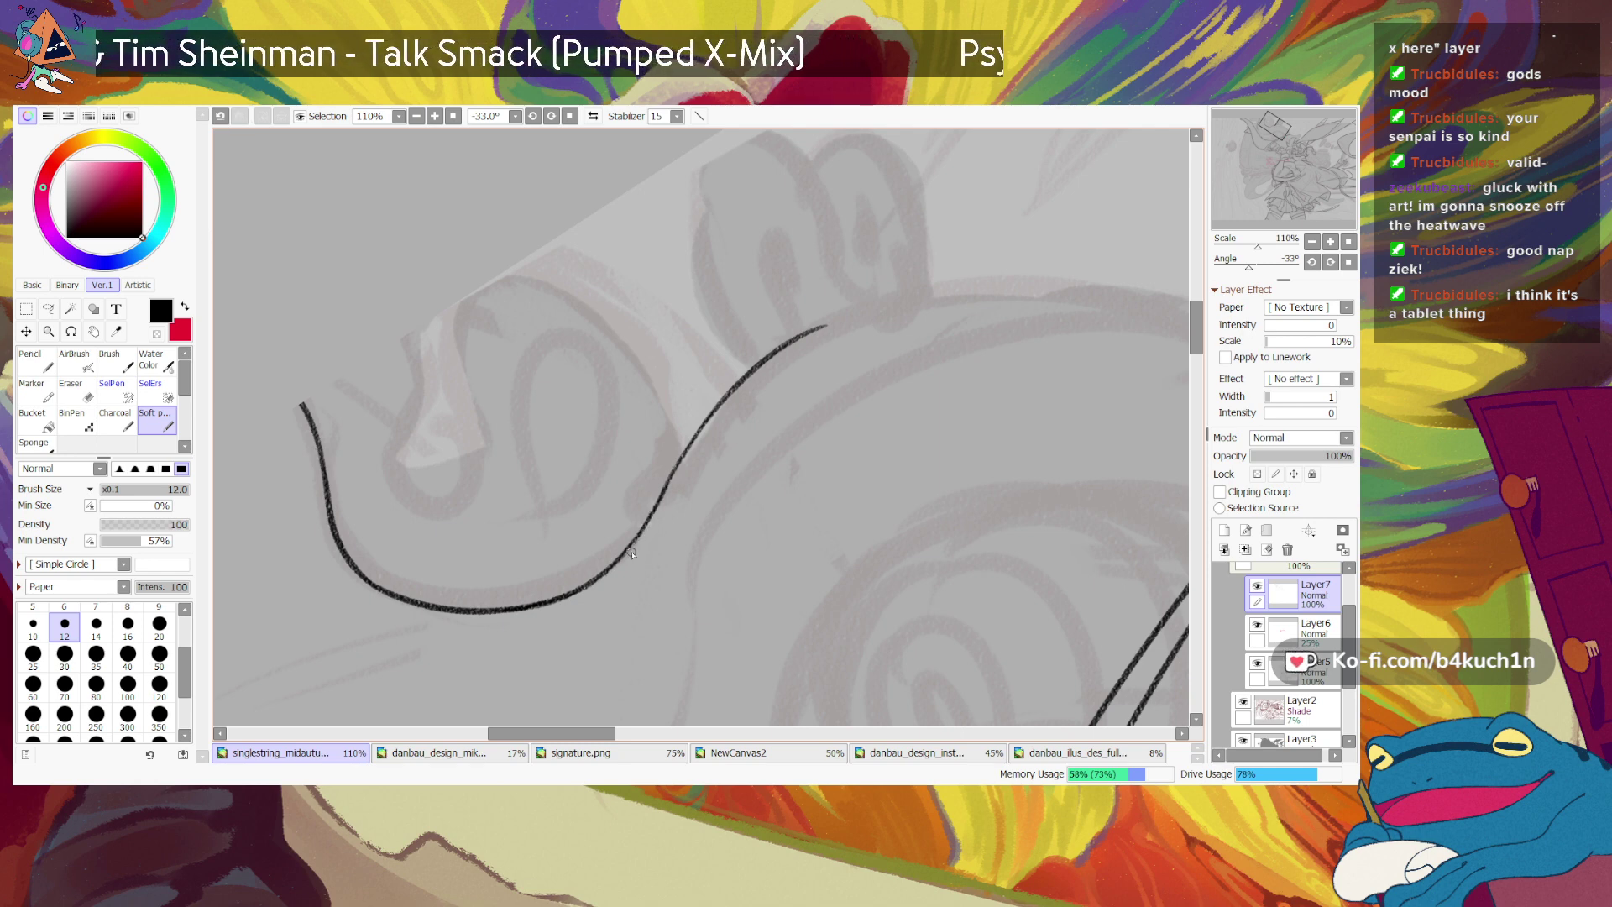
# Step: Refine the join between the rounded curve and the rising line with transparent and ink strokes
pyautogui.press('c')
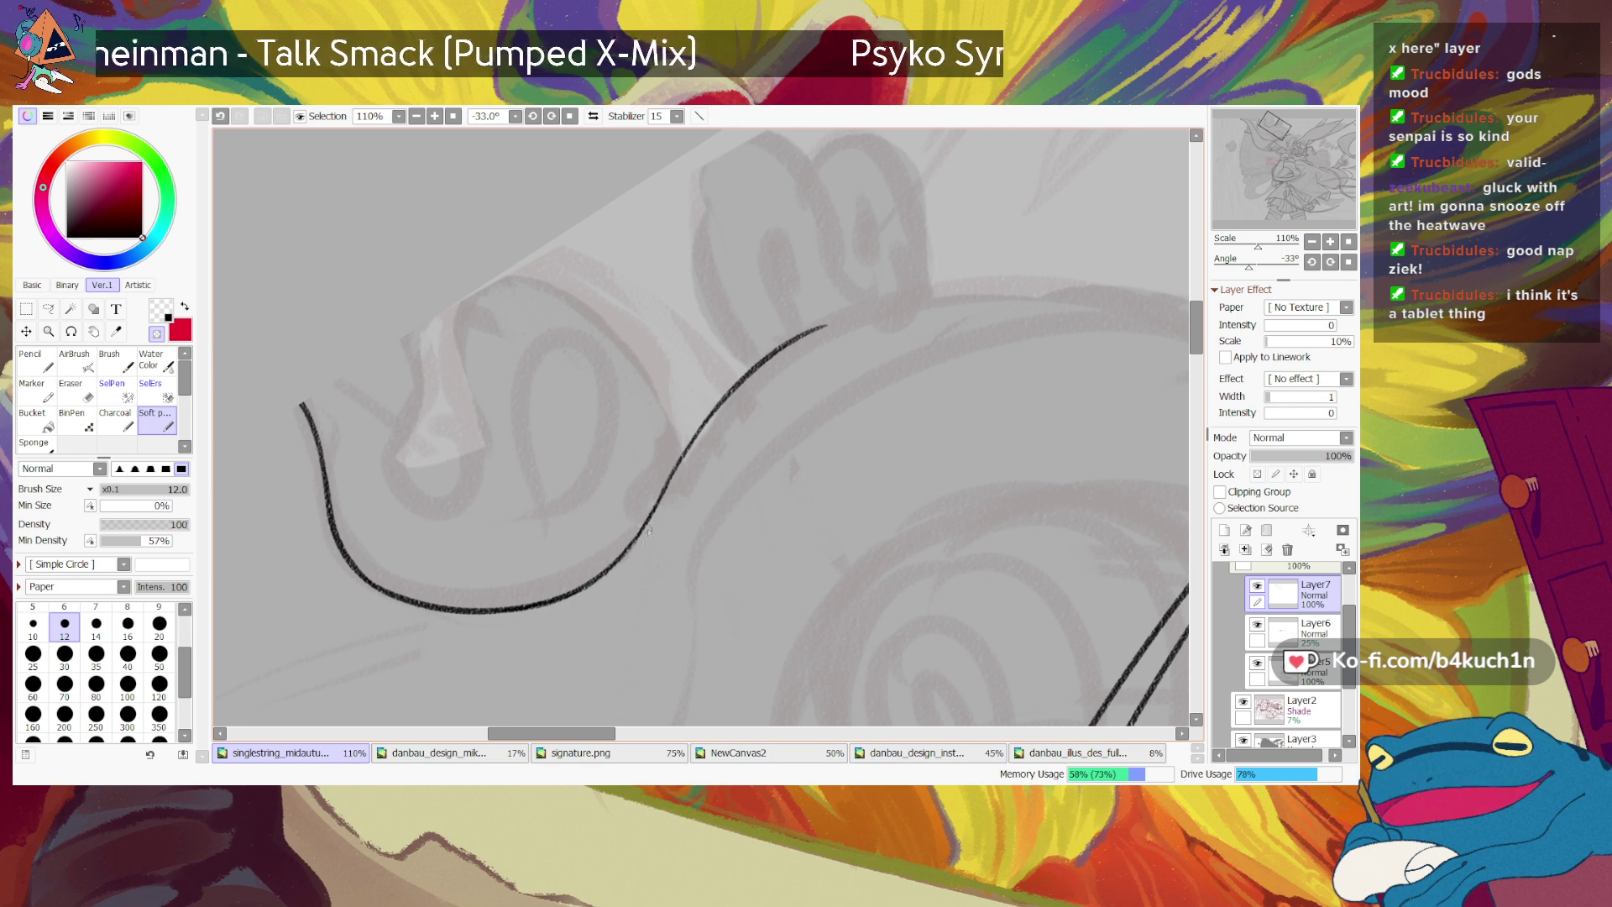
pyautogui.press('c')
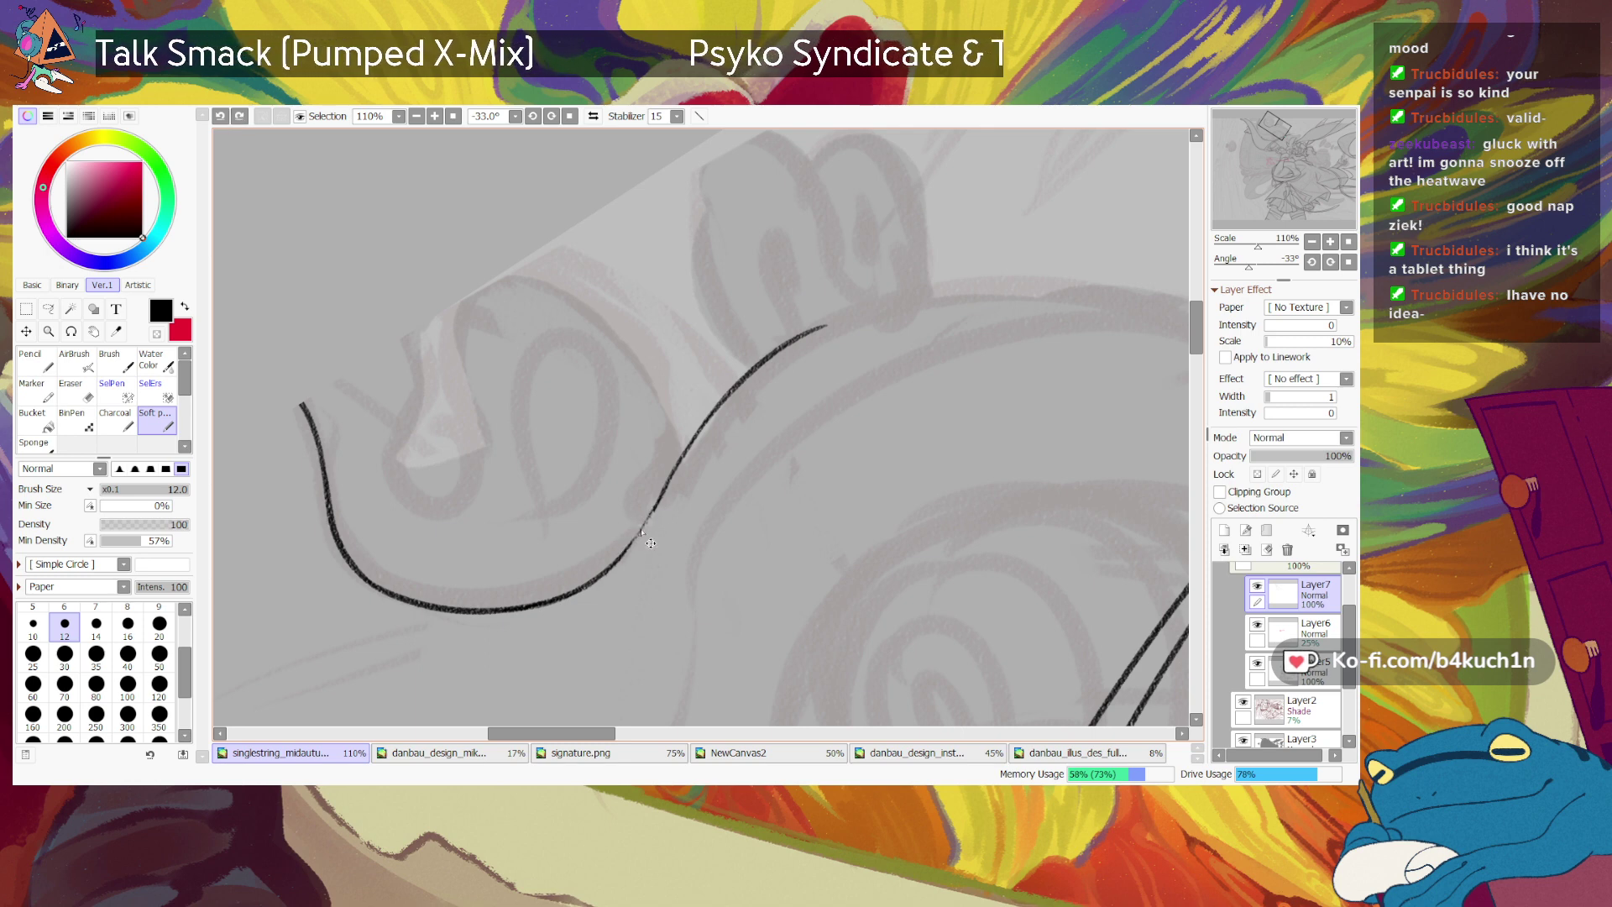
pyautogui.hotkey('ctrl', 'z')
pyautogui.hotkey('ctrl', 'z')
pyautogui.moveTo(629, 550)
pyautogui.mouseDown()
pyautogui.moveTo(659, 507)
pyautogui.moveTo(629, 546)
pyautogui.mouseUp()
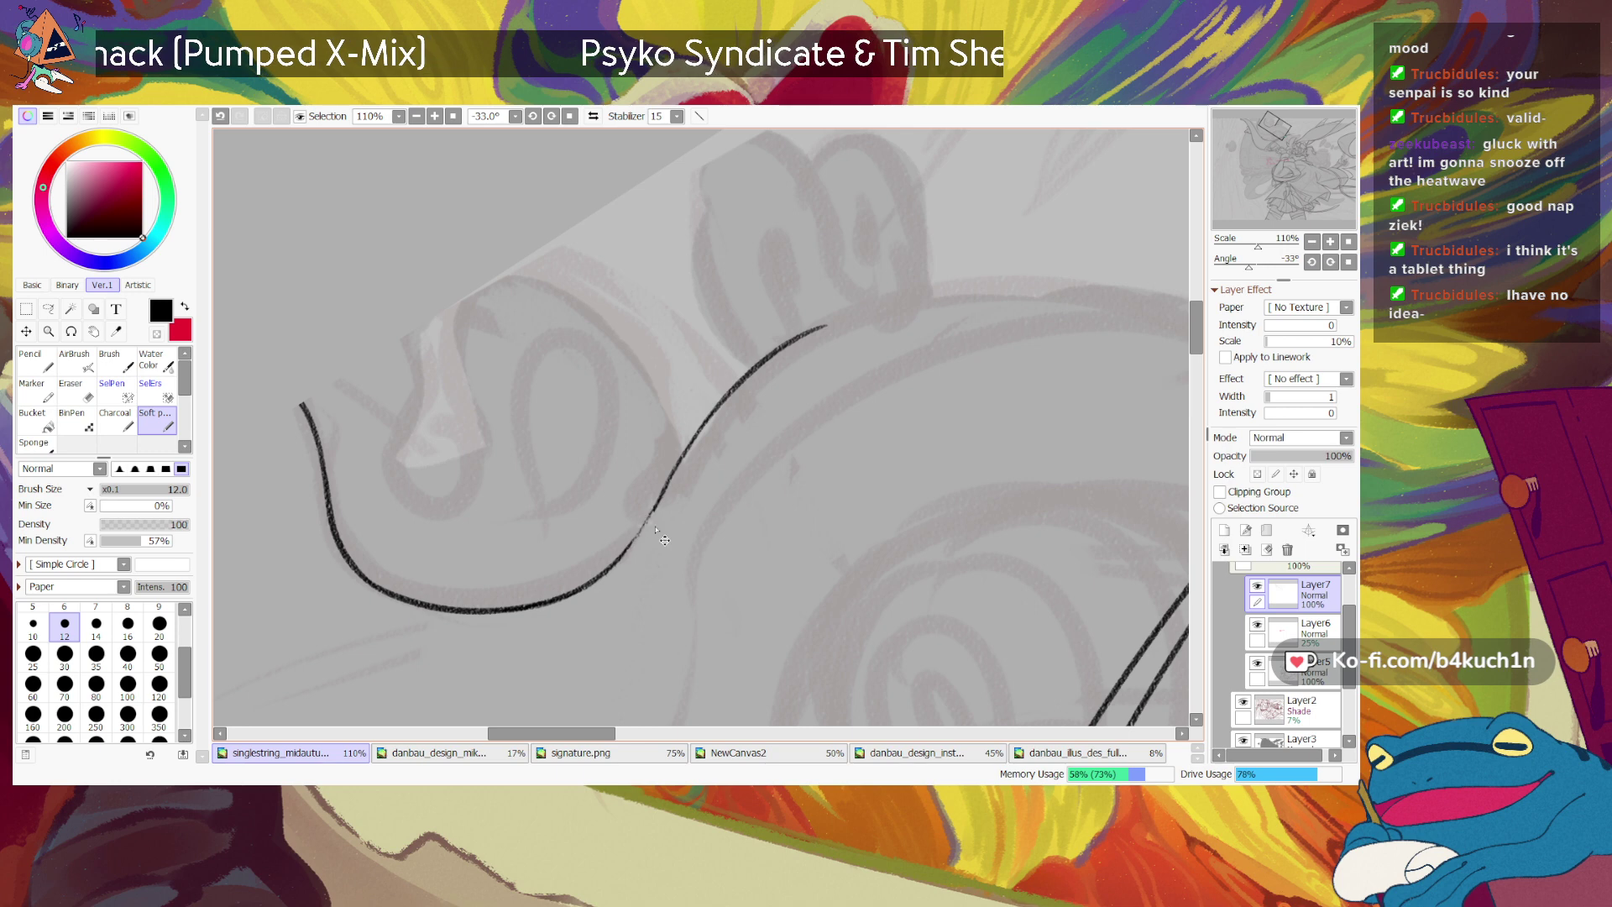
pyautogui.hotkey('ctrl', 'z')
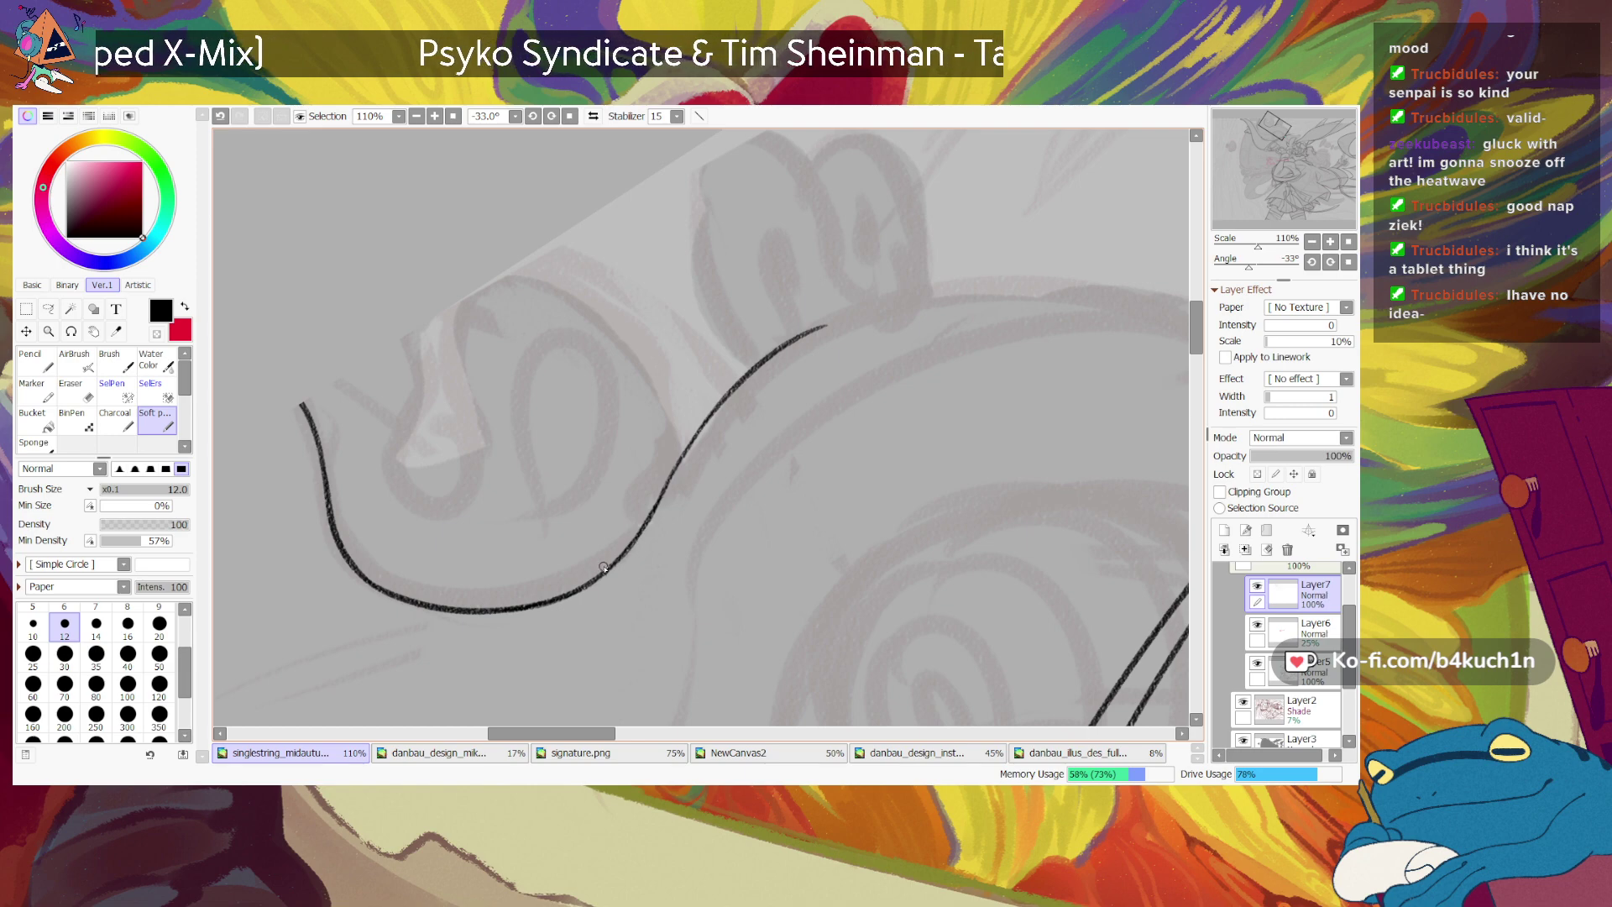
# Step: Rotate the view to -57° and extend the rising line along the sketched arc past the bumps, trimming its end and redrawing the stroke
pyautogui.moveTo(1248, 265); pyautogui.dragTo(1244, 266)
pyautogui.moveTo(1263, 209); pyautogui.dragTo(1270, 212)
pyautogui.moveTo(499, 476); pyautogui.dragTo(786, 306)
pyautogui.hotkey('ctrl', 'z')
pyautogui.press('e')
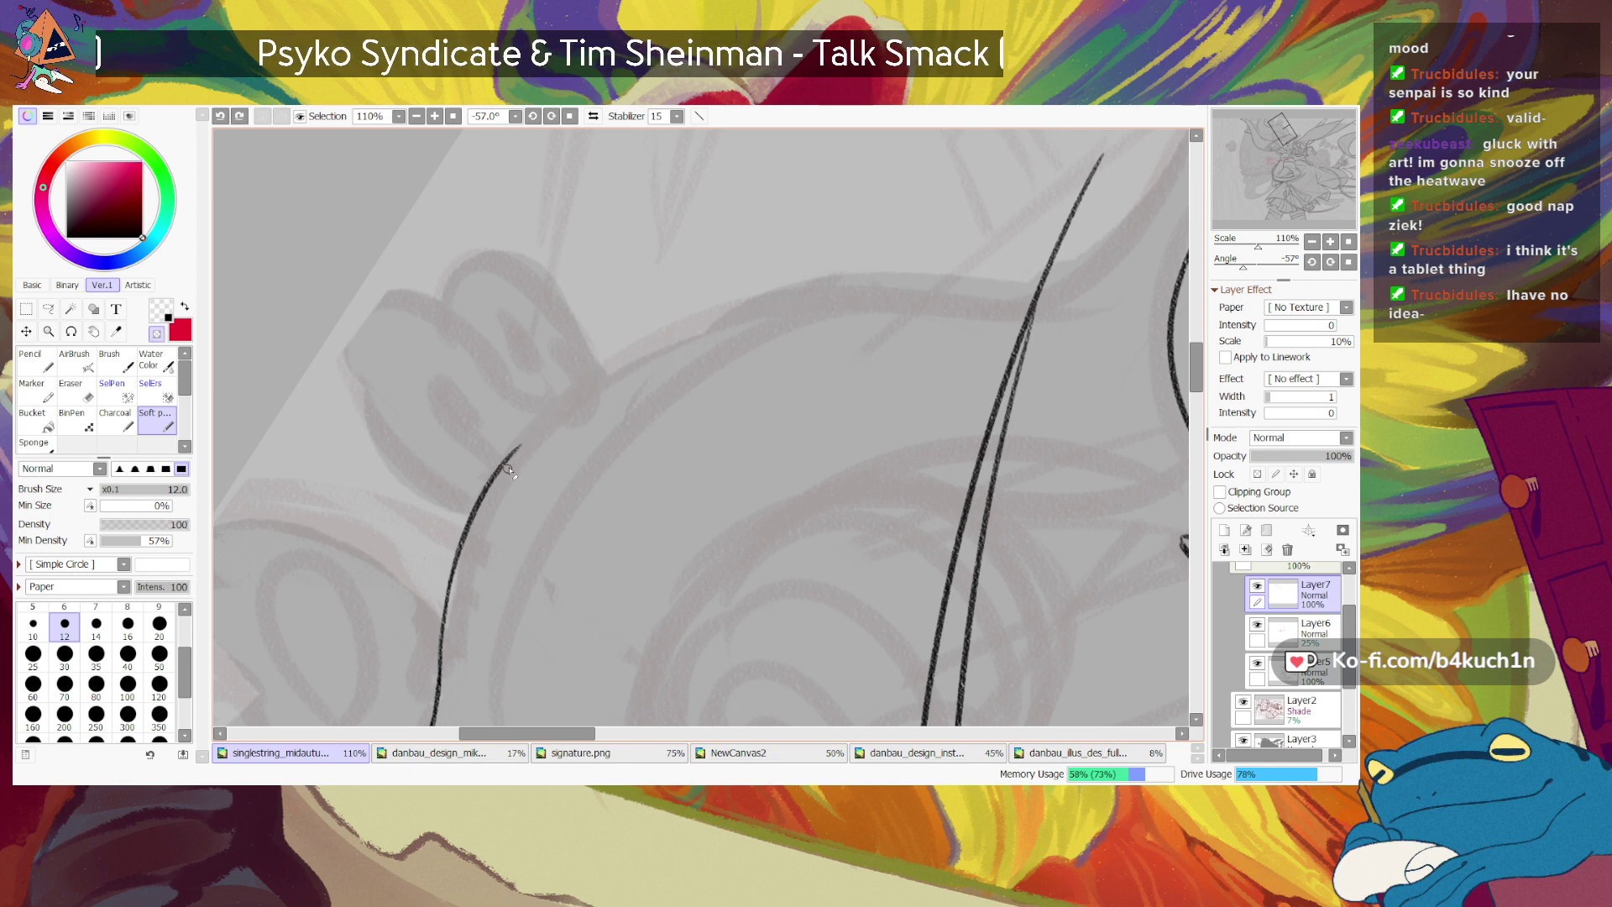
pyautogui.moveTo(501, 480)
pyautogui.mouseDown()
pyautogui.moveTo(519, 447)
pyautogui.moveTo(649, 349)
pyautogui.mouseUp()
pyautogui.press('-')
pyautogui.hotkey('ctrl', 'z')
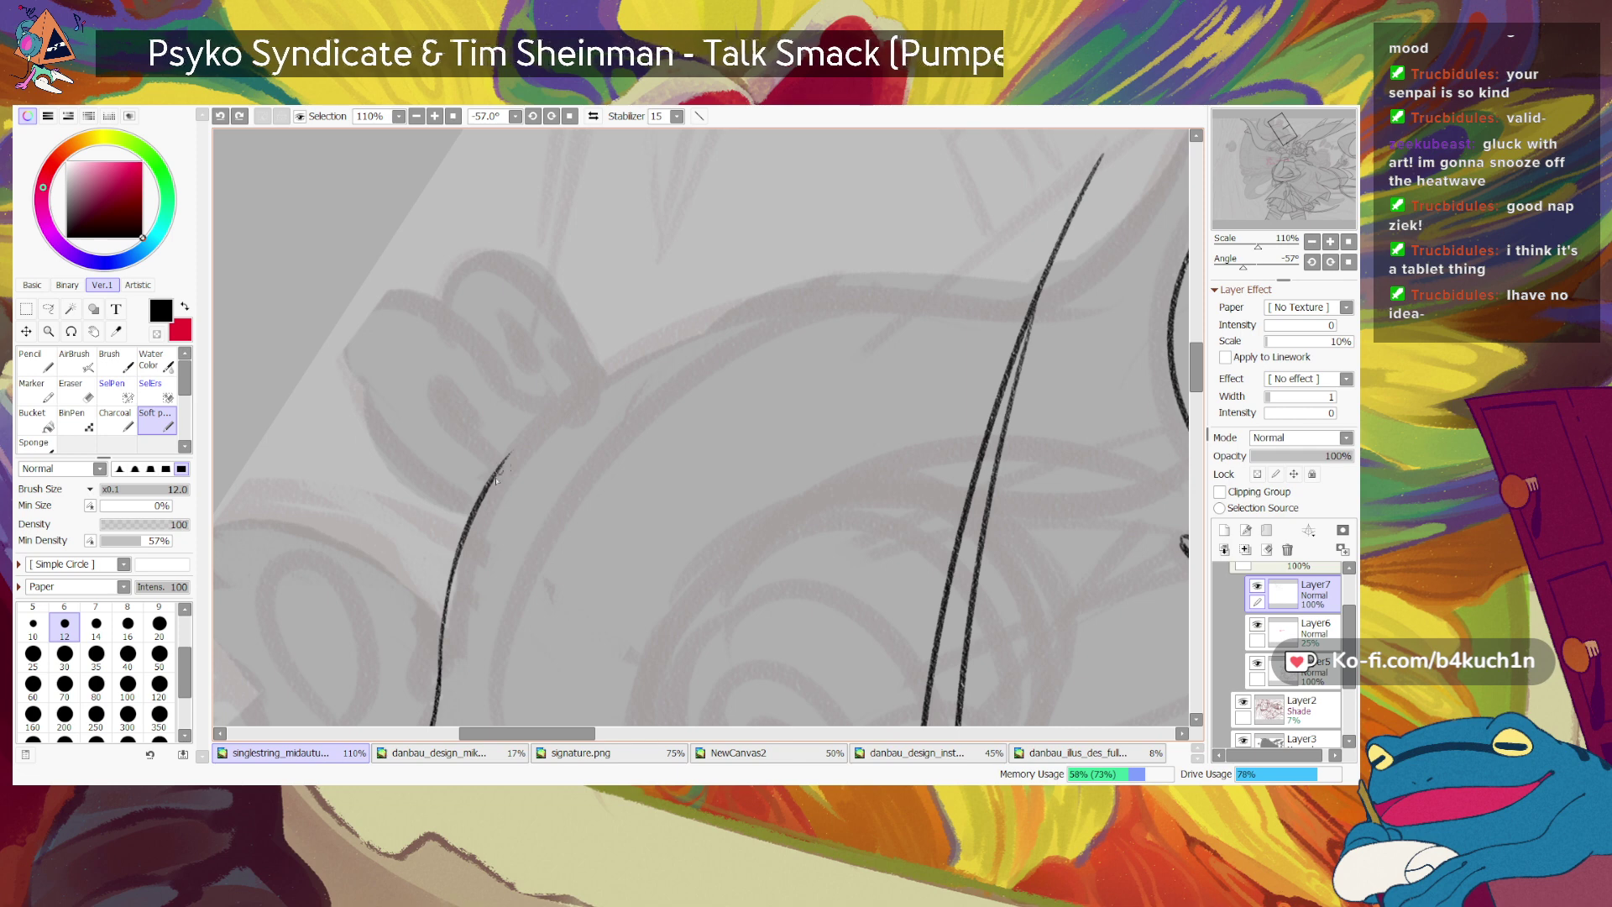
pyautogui.moveTo(506, 469)
pyautogui.mouseDown()
pyautogui.moveTo(606, 372)
pyautogui.moveTo(760, 315)
pyautogui.mouseUp()
pyautogui.hotkey('ctrl', 'z')
pyautogui.moveTo(506, 465)
pyautogui.mouseDown()
pyautogui.moveTo(546, 418)
pyautogui.moveTo(743, 309)
pyautogui.mouseUp()
pyautogui.hotkey('ctrl', 'z')
pyautogui.moveTo(491, 479); pyautogui.dragTo(716, 320)
pyautogui.hotkey('ctrl', 'z')
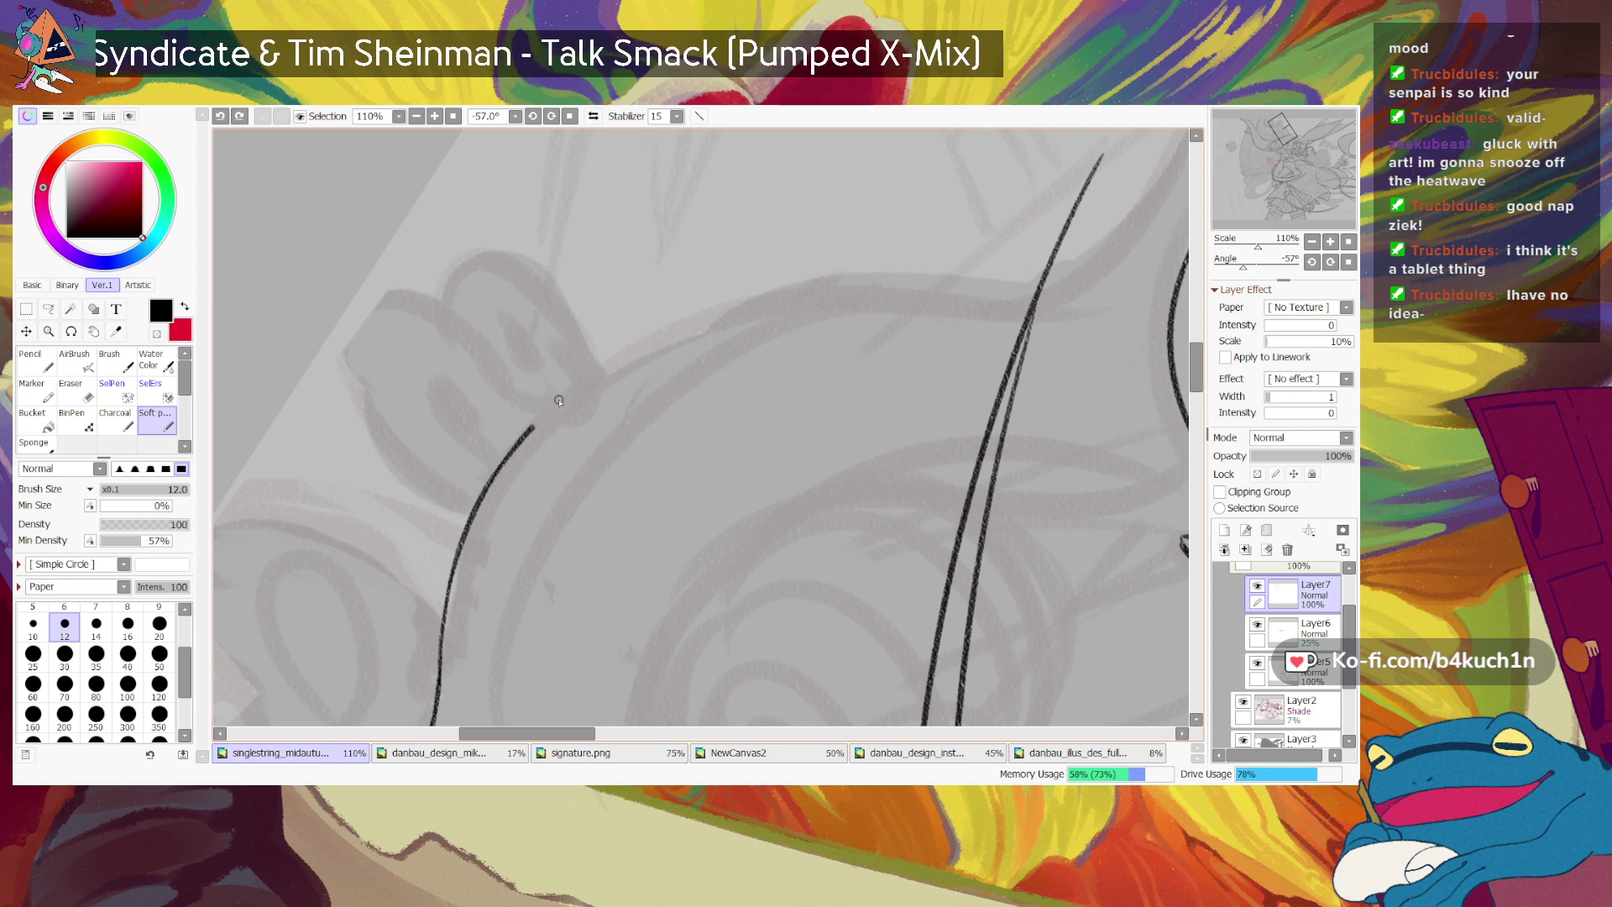
pyautogui.moveTo(508, 457); pyautogui.dragTo(781, 300)
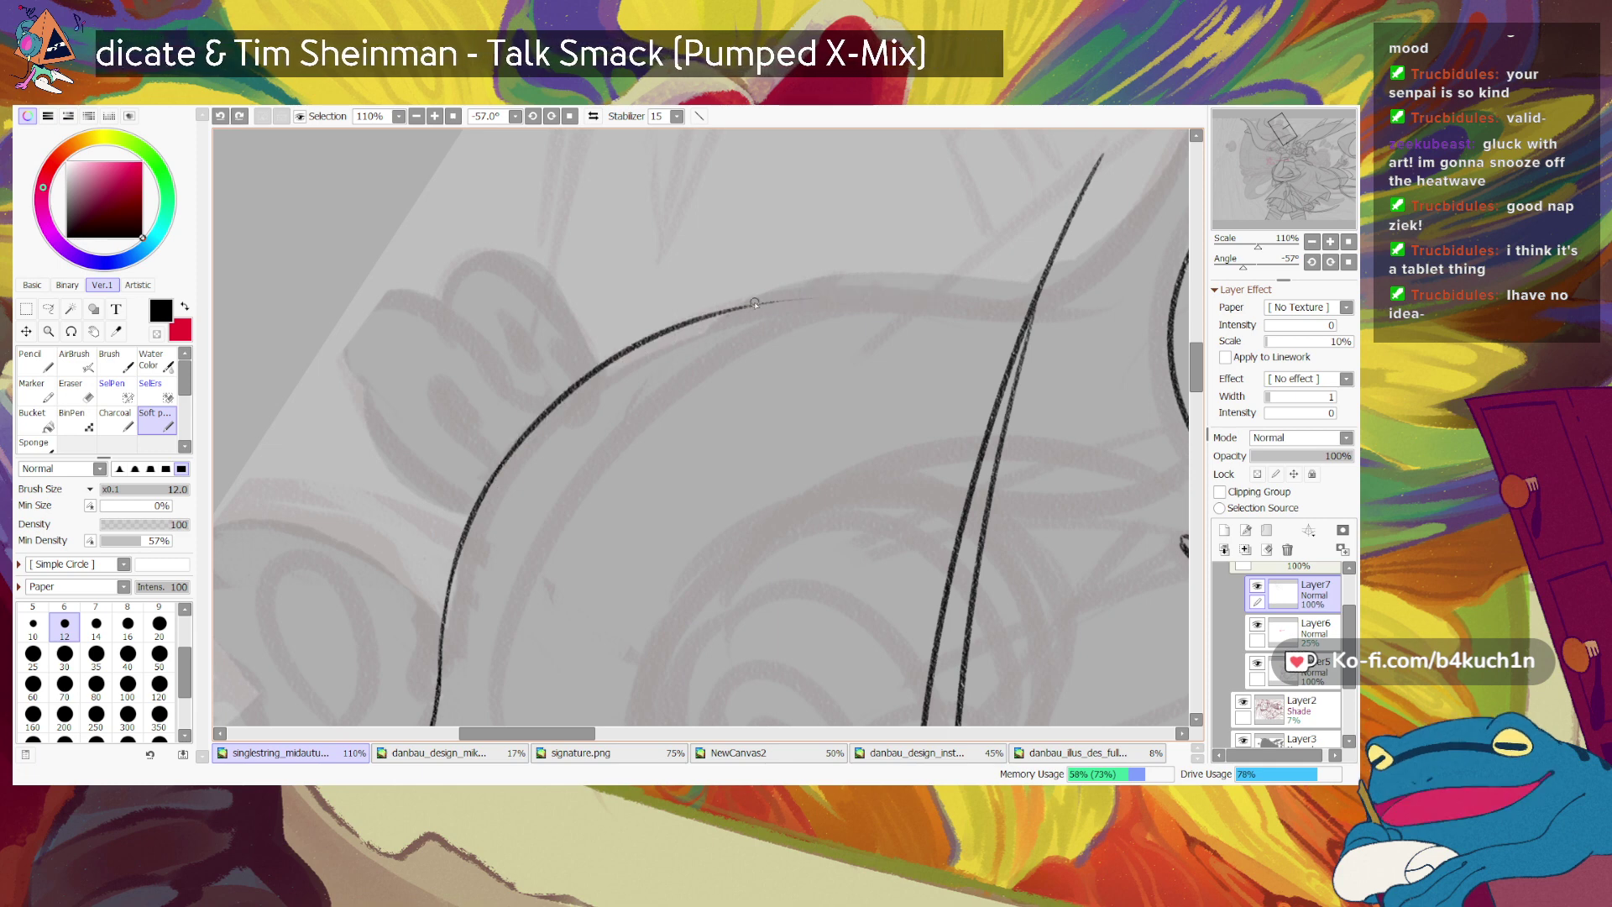
# Step: Extend the rising line over the crest of the sketched arc beyond the bumps, redrawing the stroke until it tapers toward the long arc's tip
pyautogui.moveTo(762, 303); pyautogui.dragTo(999, 298)
pyautogui.hotkey('ctrl', 'z')
pyautogui.moveTo(716, 317)
pyautogui.mouseDown()
pyautogui.moveTo(848, 294)
pyautogui.moveTo(995, 298)
pyautogui.mouseUp()
pyautogui.hotkey('ctrl', 'z')
pyautogui.moveTo(712, 318)
pyautogui.mouseDown()
pyautogui.moveTo(1017, 304)
pyautogui.moveTo(955, 293)
pyautogui.moveTo(962, 308)
pyautogui.moveTo(1040, 295)
pyautogui.mouseUp()
pyautogui.hotkey('ctrl', 'z')
pyautogui.moveTo(934, 298); pyautogui.dragTo(1049, 283)
pyautogui.hotkey('ctrl', 'z')
pyautogui.moveTo(953, 303); pyautogui.dragTo(1049, 283)
pyautogui.hotkey('ctrl', 'z')
pyautogui.click(1348, 262)
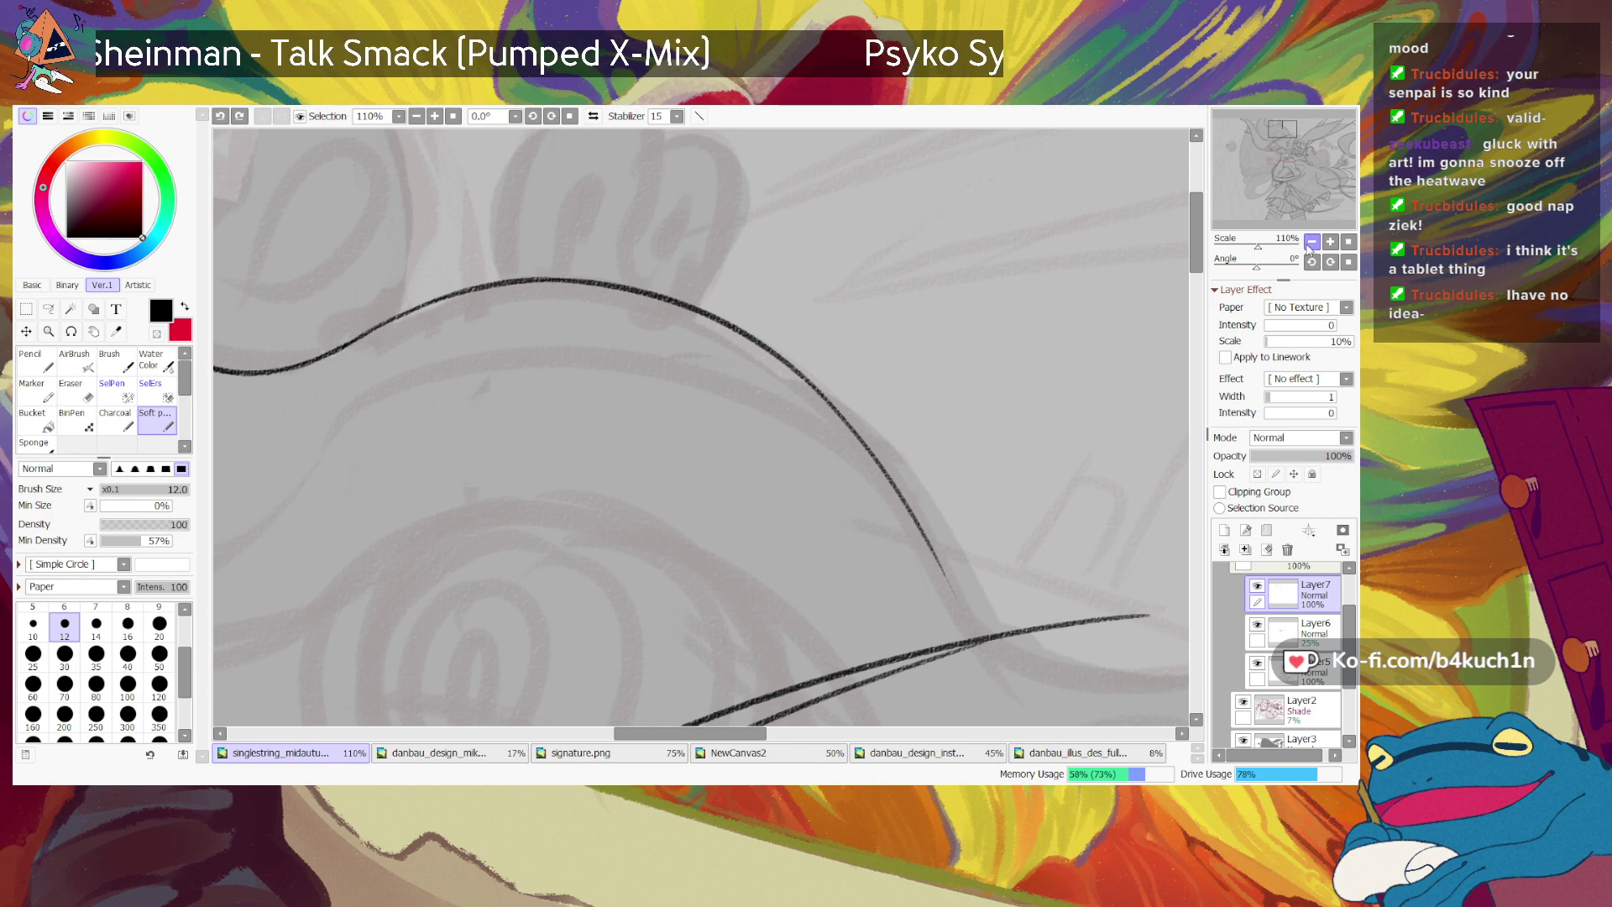
# Step: Carry the rising line down across the tip of the long arc, redrawing the curved crossing stroke
pyautogui.click(1312, 242)
pyautogui.click(1311, 242)
pyautogui.moveTo(1258, 267); pyautogui.dragTo(1277, 269)
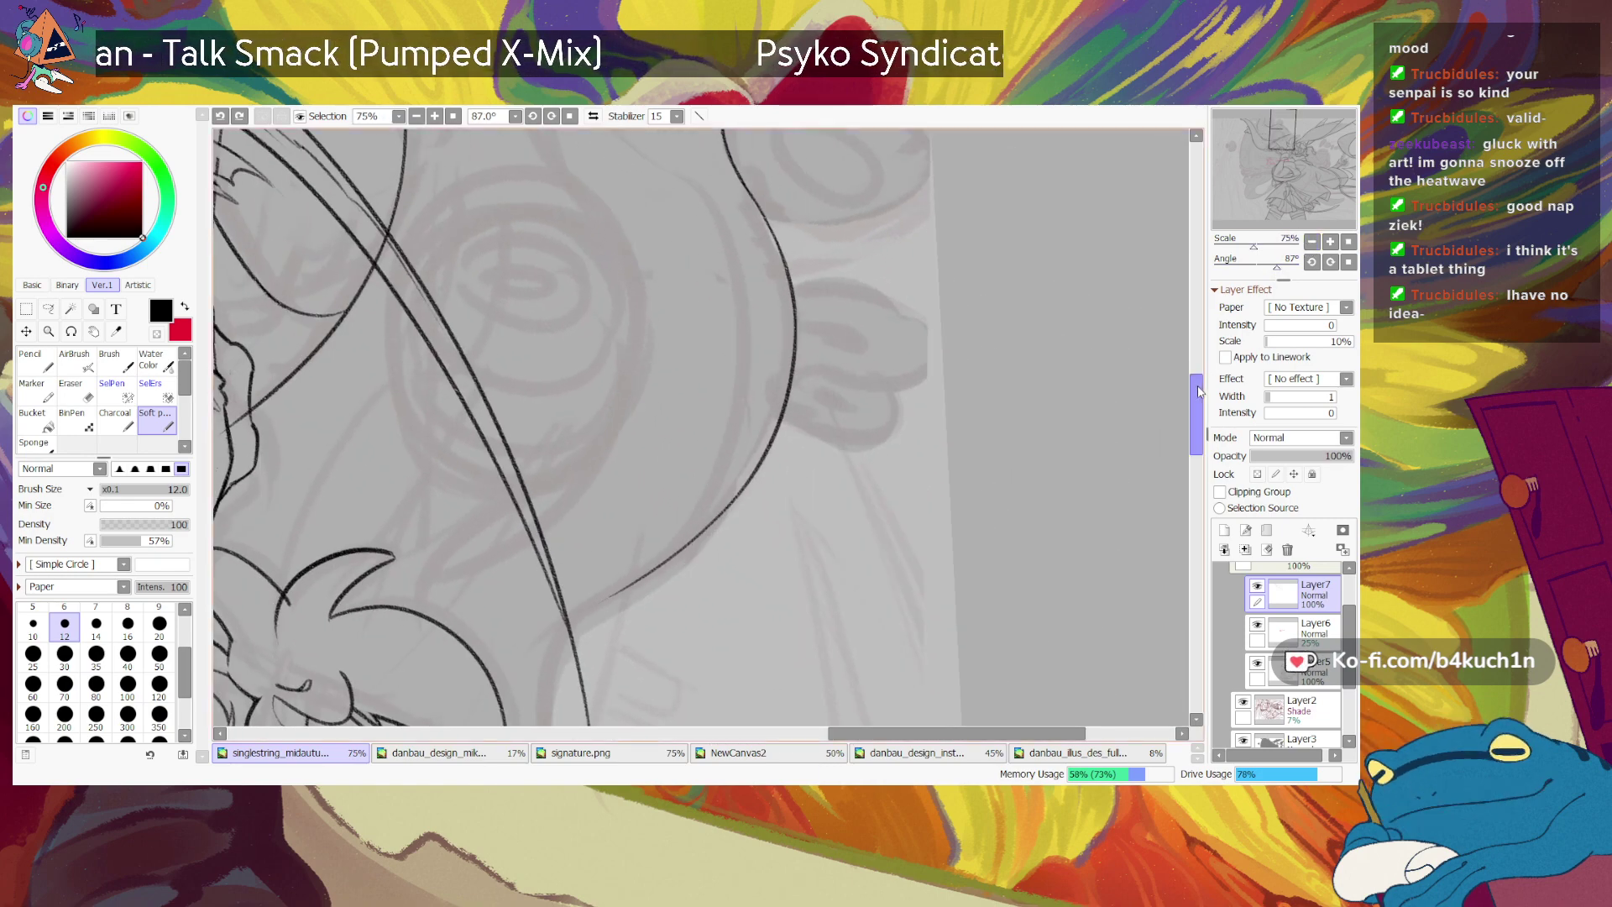
pyautogui.moveTo(1199, 391); pyautogui.dragTo(1198, 410)
pyautogui.moveTo(1277, 268); pyautogui.dragTo(1260, 254)
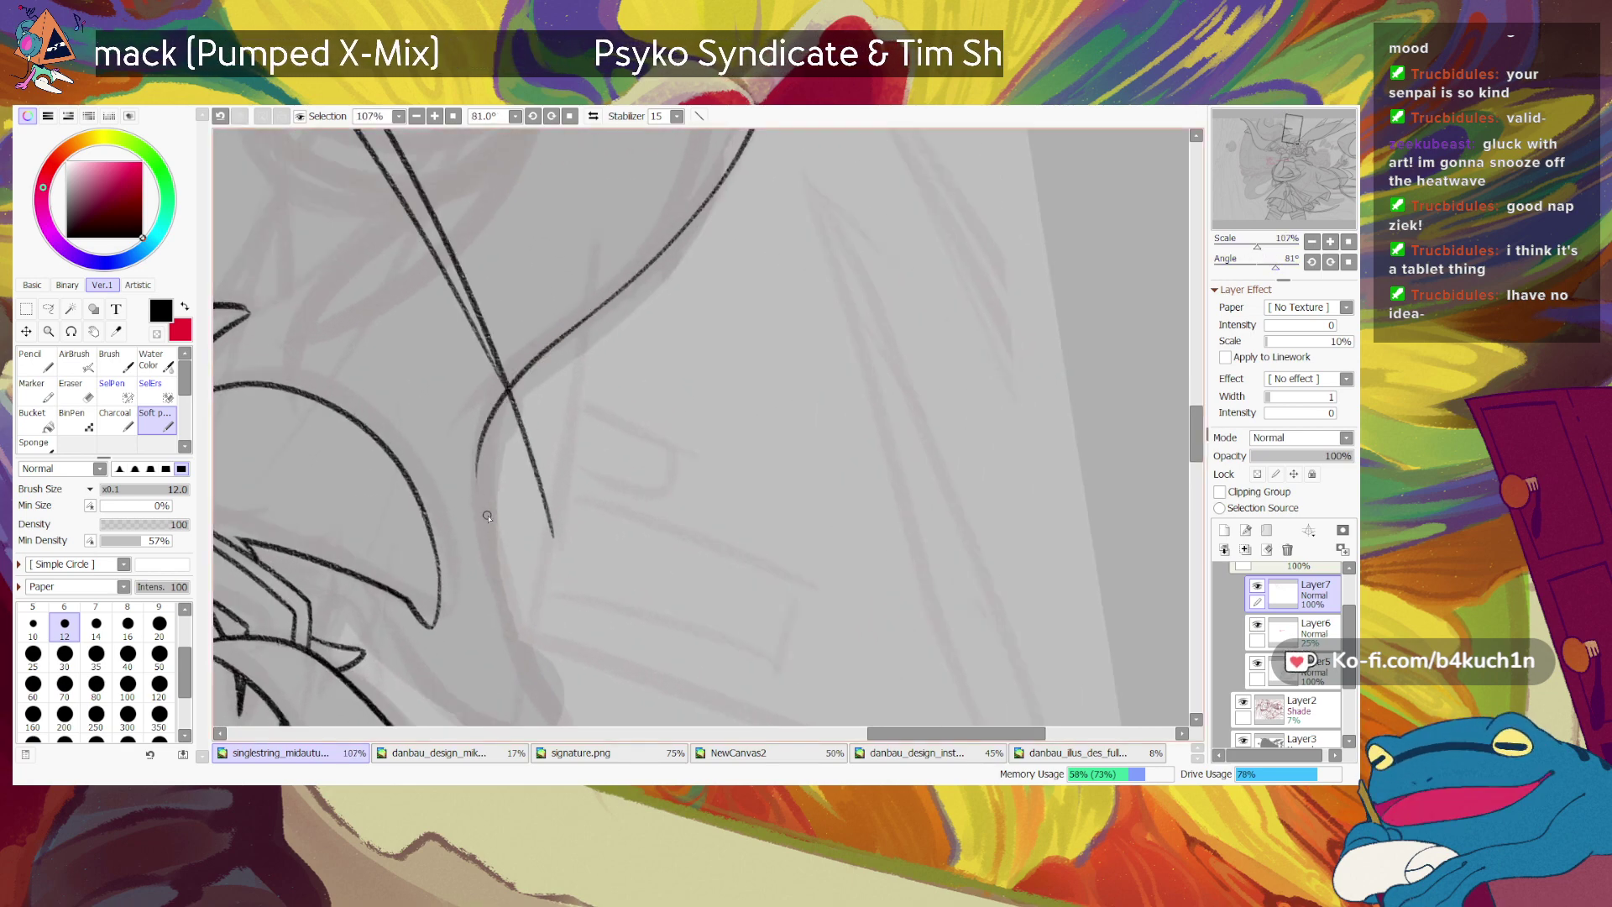
pyautogui.moveTo(601, 310); pyautogui.dragTo(489, 495)
pyautogui.hotkey('ctrl', 'z')
pyautogui.moveTo(598, 310); pyautogui.dragTo(489, 497)
pyautogui.hotkey('ctrl', 'z')
pyautogui.moveTo(590, 315); pyautogui.dragTo(483, 487)
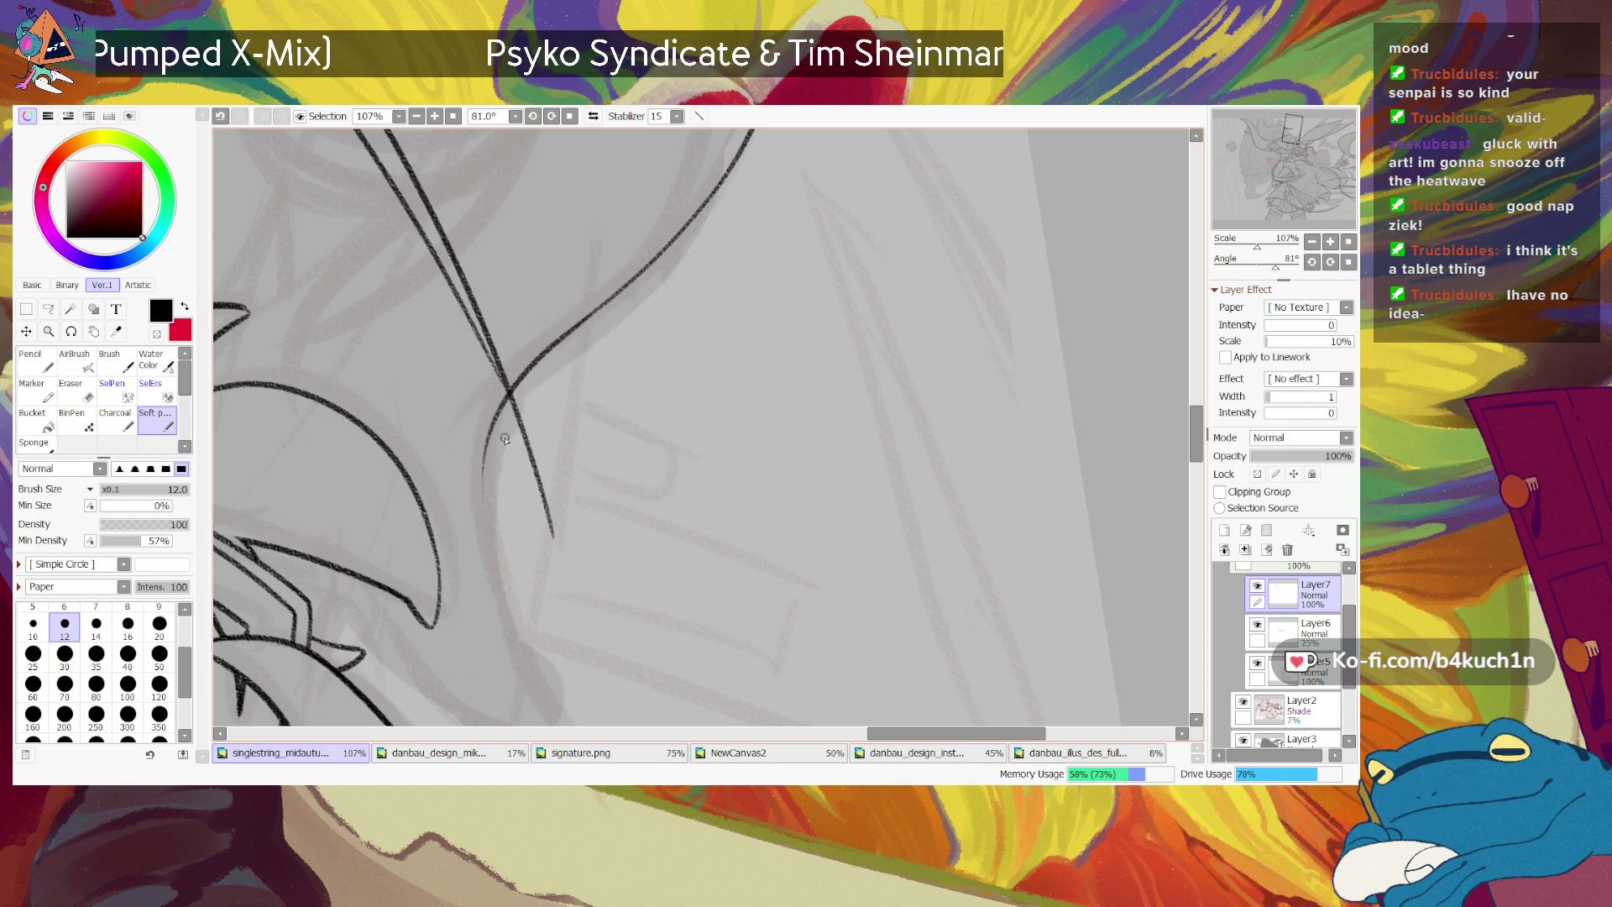
# Step: Continue the crossing line along the sketched curve beyond the long arc, retrying the stroke for a smooth bend
pyautogui.moveTo(1267, 261); pyautogui.dragTo(1277, 261)
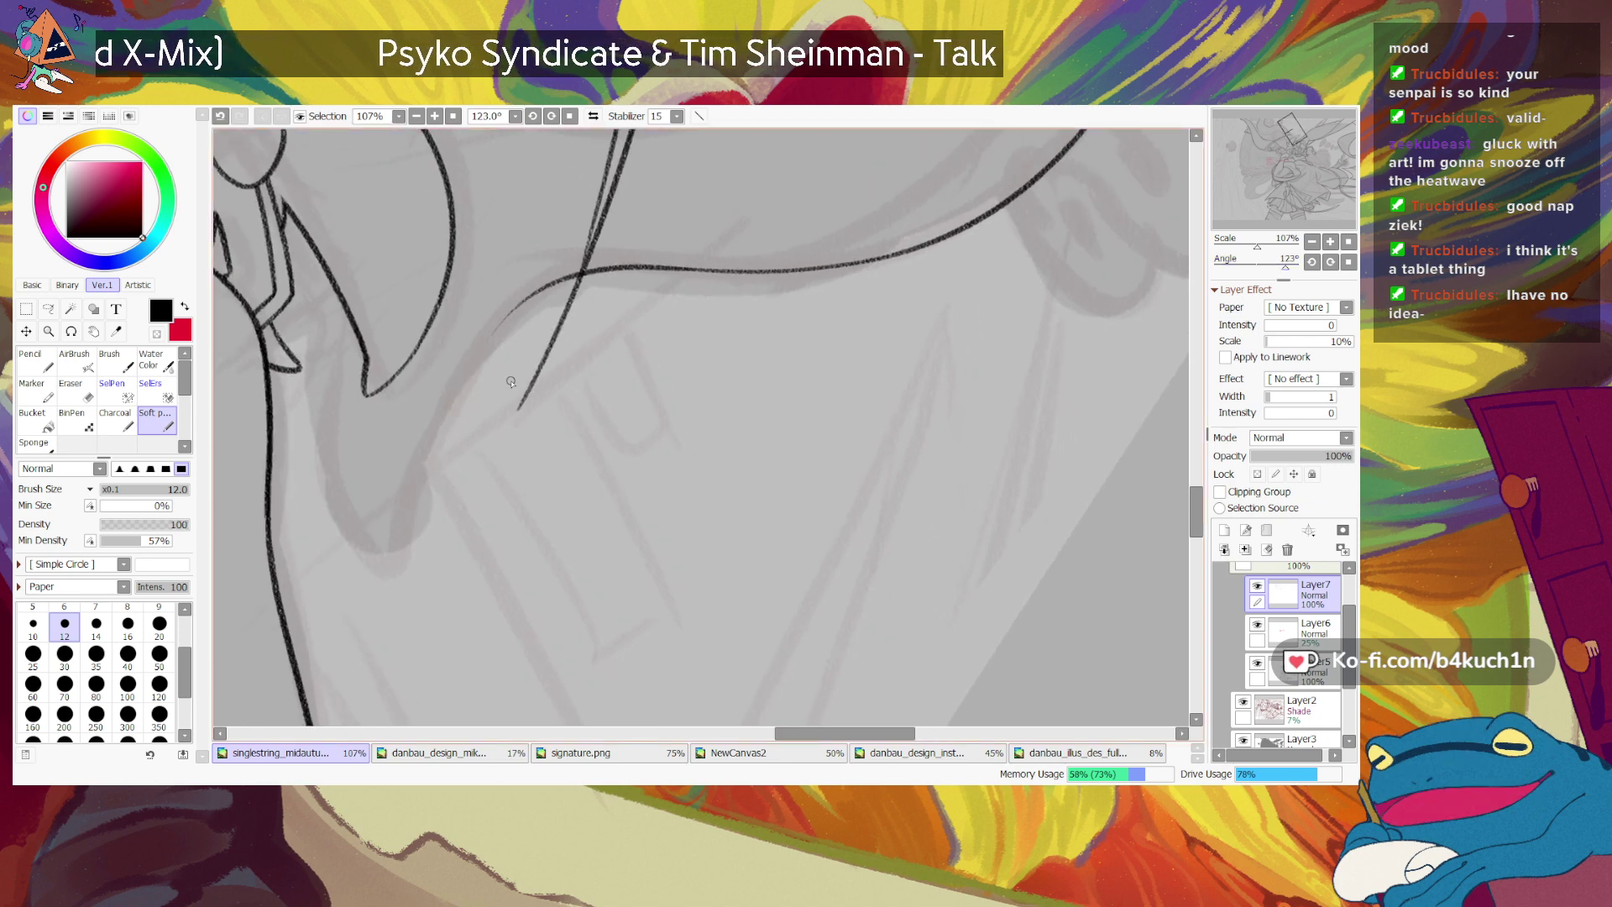
pyautogui.moveTo(550, 287); pyautogui.dragTo(436, 458)
pyautogui.hotkey('ctrl', 'z')
pyautogui.moveTo(550, 286); pyautogui.dragTo(408, 495)
pyautogui.hotkey('ctrl', 'z')
pyautogui.moveTo(551, 286)
pyautogui.mouseDown()
pyautogui.moveTo(447, 385)
pyautogui.moveTo(408, 522)
pyautogui.mouseUp()
pyautogui.hotkey('ctrl', 'z')
pyautogui.moveTo(552, 287); pyautogui.dragTo(398, 546)
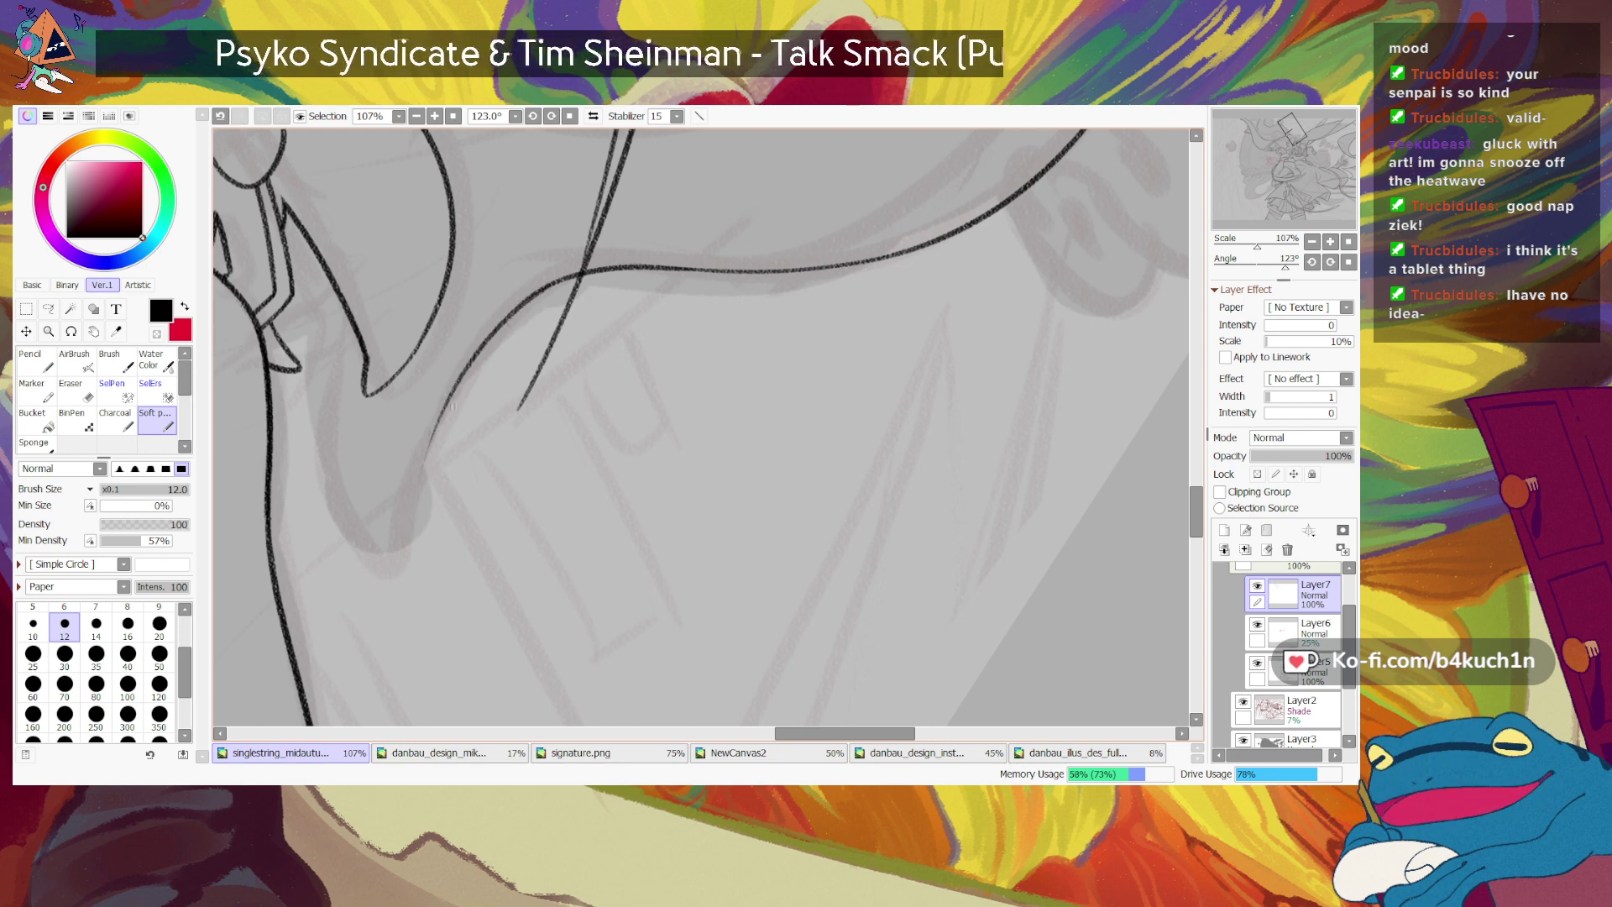
# Step: Lengthen the curved line to the pointed tip of the sketched shape, repeatedly undoing and redrawing its tapered end
pyautogui.moveTo(468, 370); pyautogui.dragTo(408, 518)
pyautogui.hotkey('ctrl', 'z')
pyautogui.moveTo(469, 371); pyautogui.dragTo(401, 545)
pyautogui.hotkey('ctrl', 'z')
pyautogui.moveTo(466, 374); pyautogui.dragTo(406, 584)
pyautogui.hotkey('ctrl', 'z')
pyautogui.moveTo(466, 374); pyautogui.dragTo(390, 598)
pyautogui.hotkey('ctrl', 'z')
pyautogui.moveTo(466, 373); pyautogui.dragTo(400, 586)
pyautogui.hotkey('ctrl', 'z')
pyautogui.moveTo(467, 372); pyautogui.dragTo(393, 583)
pyautogui.hotkey('ctrl', 'z')
pyautogui.moveTo(452, 391); pyautogui.dragTo(393, 573)
pyautogui.hotkey('ctrl', 'z')
pyautogui.moveTo(454, 389); pyautogui.dragTo(391, 581)
pyautogui.hotkey('ctrl', 'z')
pyautogui.hotkey('ctrl', 'z')
pyautogui.hotkey('ctrl', 'z')
pyautogui.hotkey('ctrl', 'z')
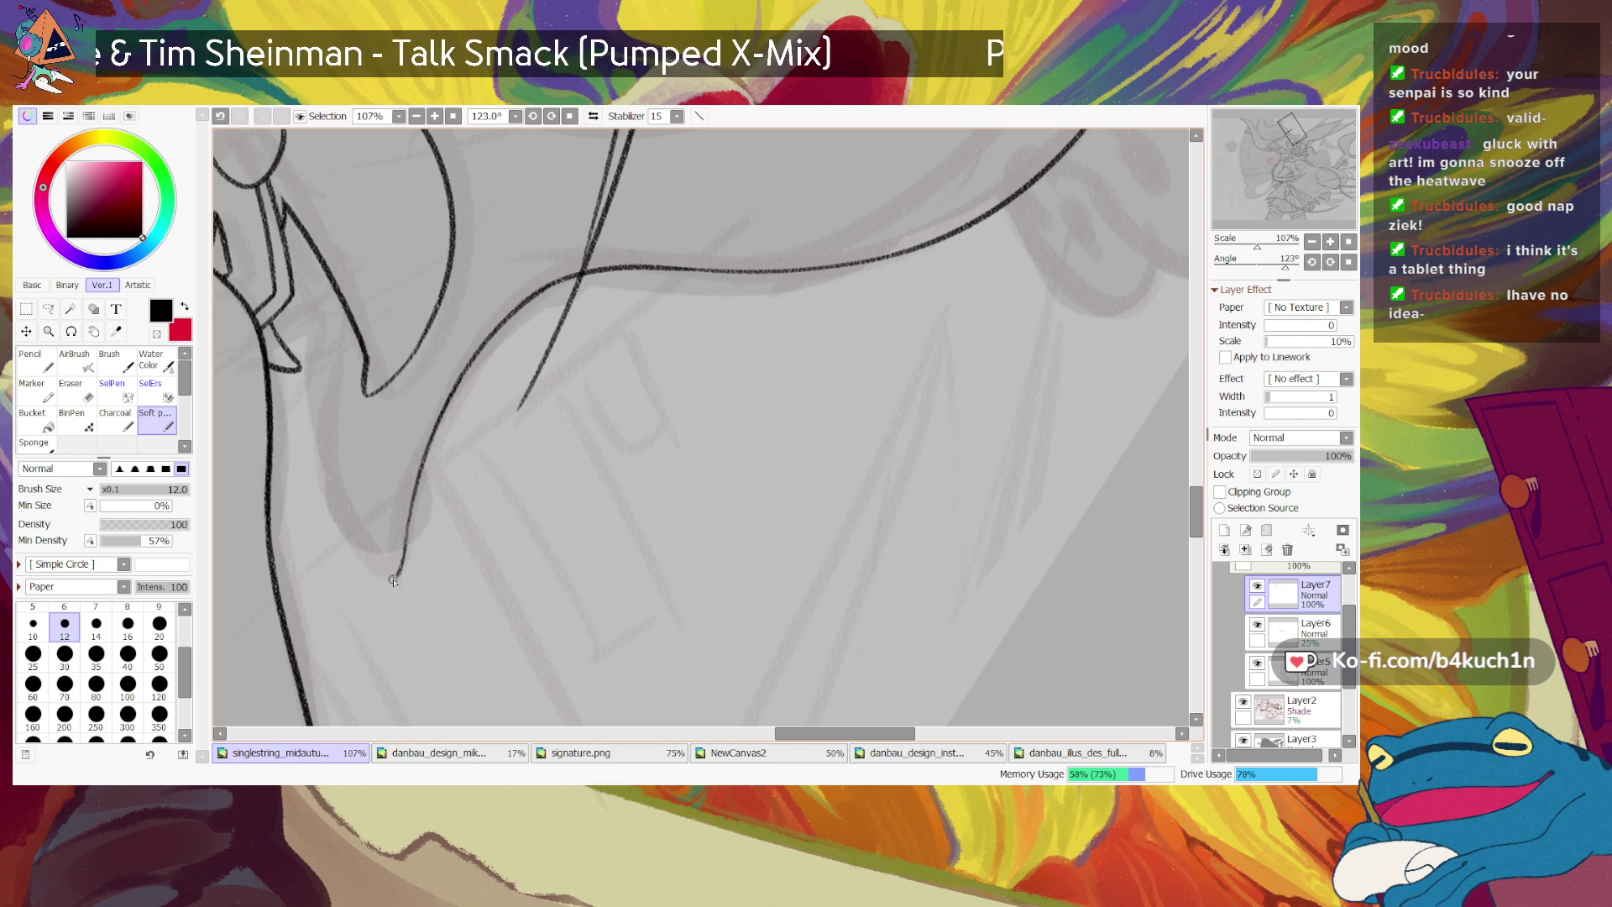
# Step: Trim the stray end at the pointed tip with the transparent colour and re-ink the last stretch in black
pyautogui.press('e')
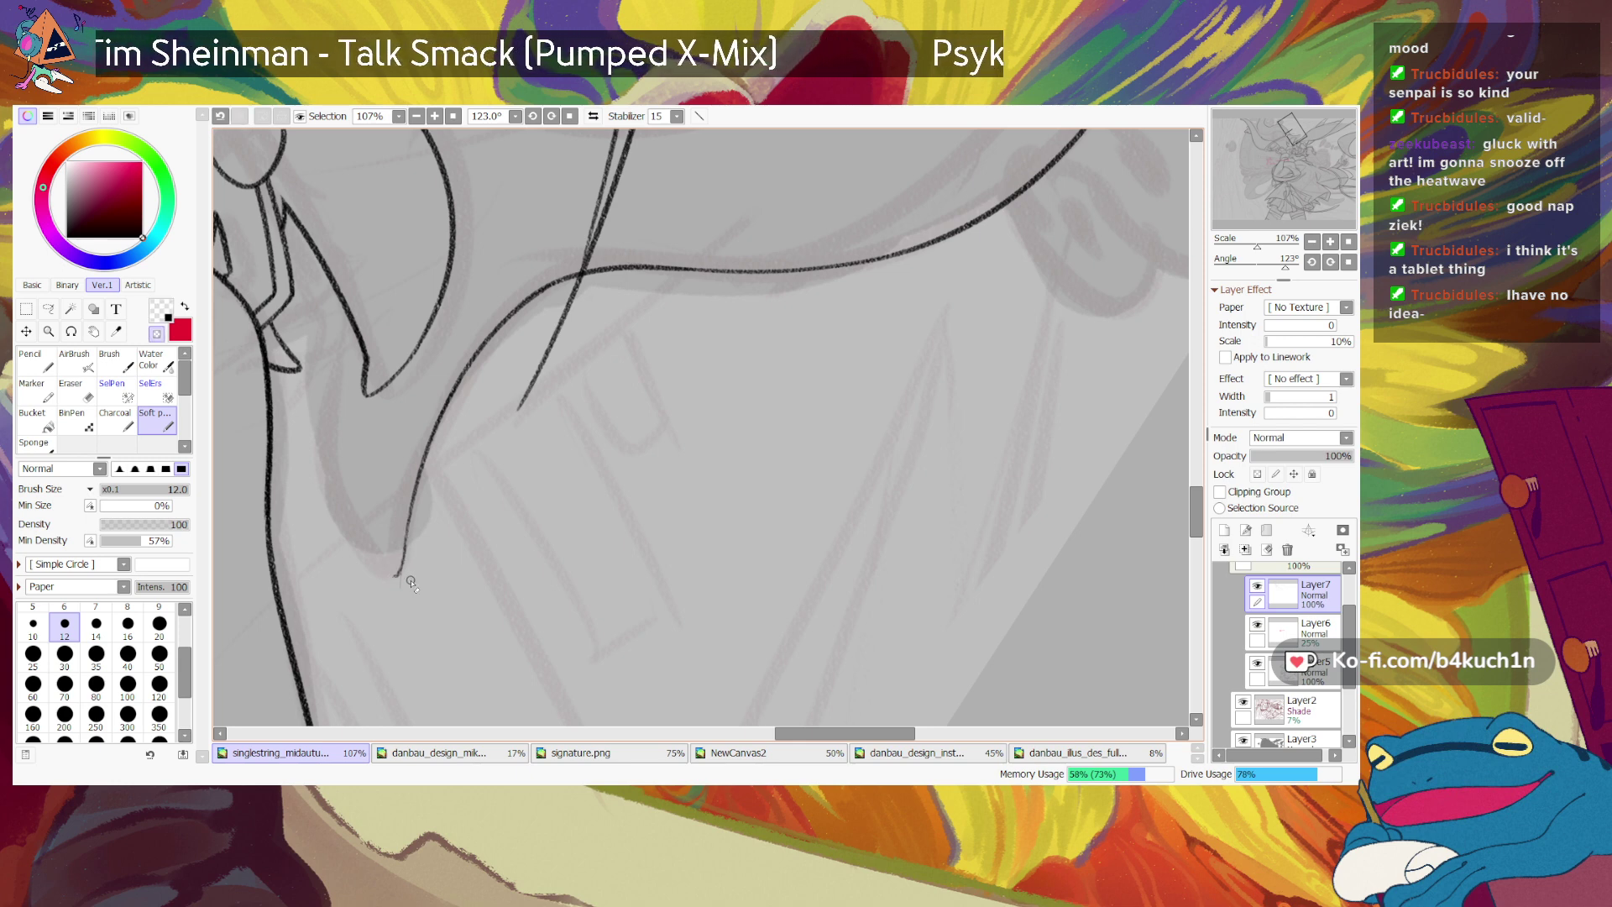
pyautogui.moveTo(390, 581); pyautogui.dragTo(395, 580)
pyautogui.press('-')
pyautogui.moveTo(404, 524); pyautogui.dragTo(397, 570)
pyautogui.hotkey('ctrl', 'z')
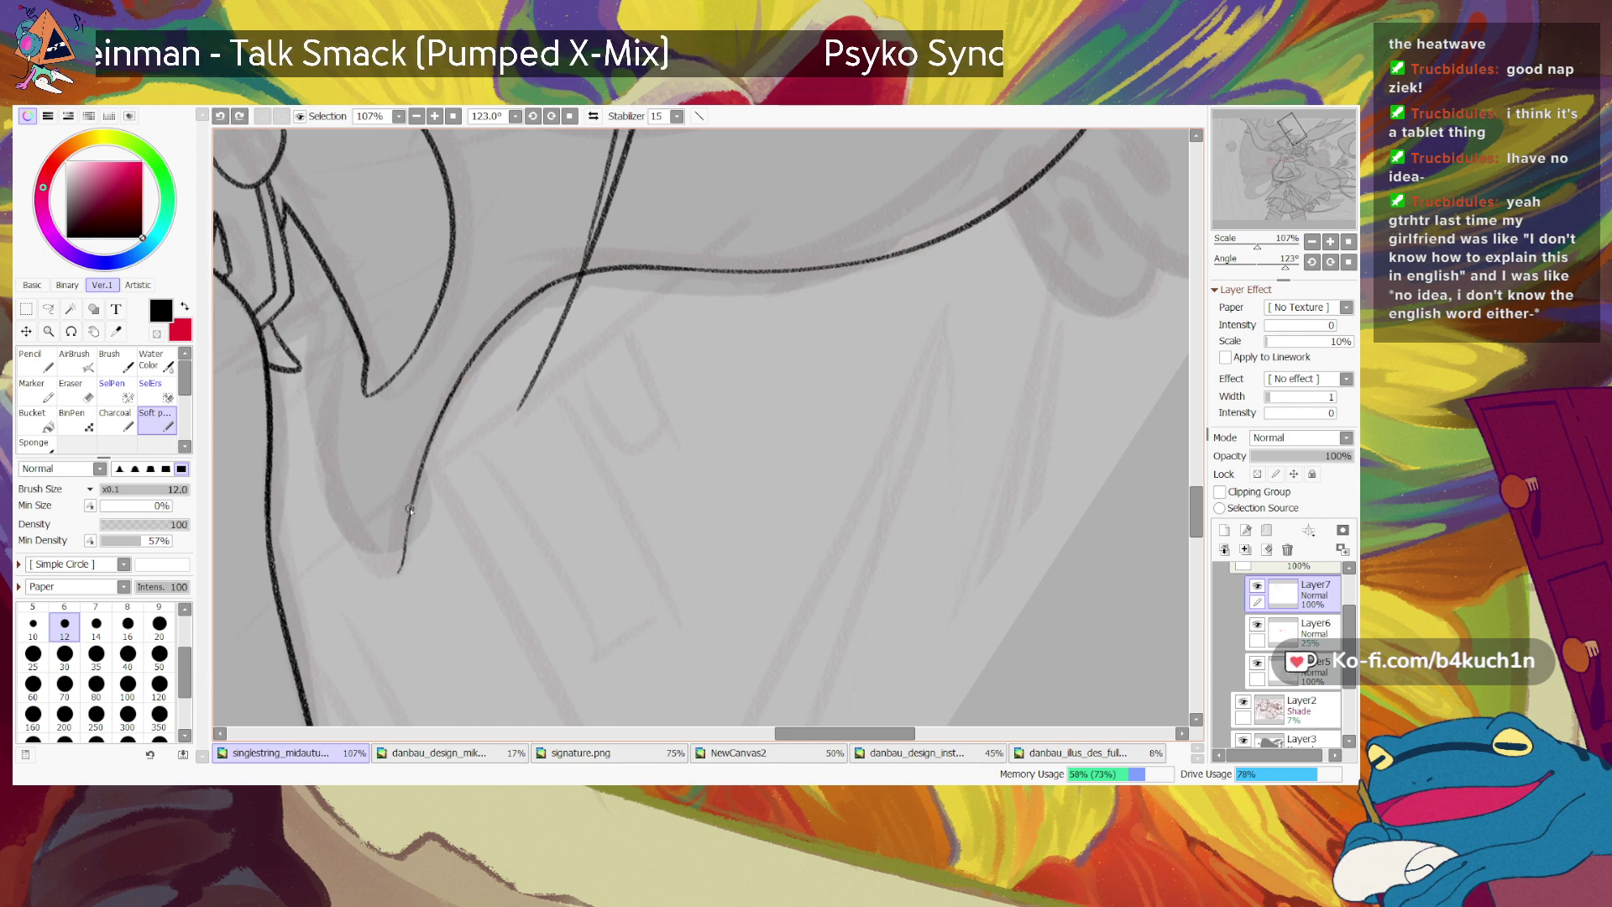
# Step: Round off the pointed tip with a small hooked ink stroke at the end of the curve
pyautogui.click(1348, 262)
pyautogui.moveTo(1316, 209); pyautogui.dragTo(1320, 217)
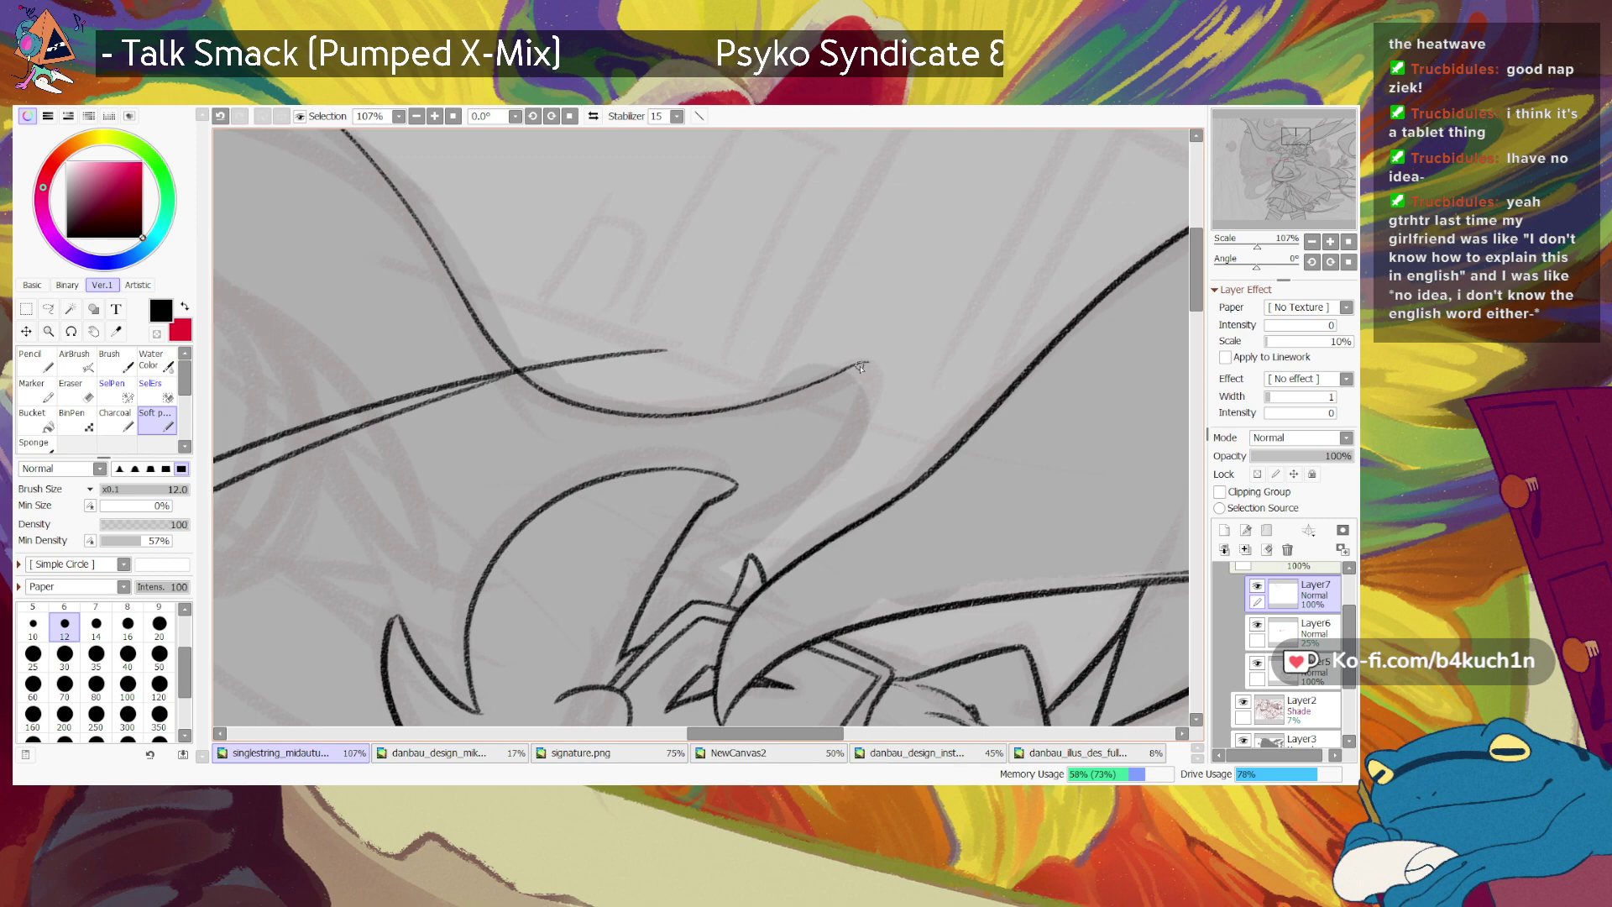
pyautogui.hotkey('ctrl', 'z')
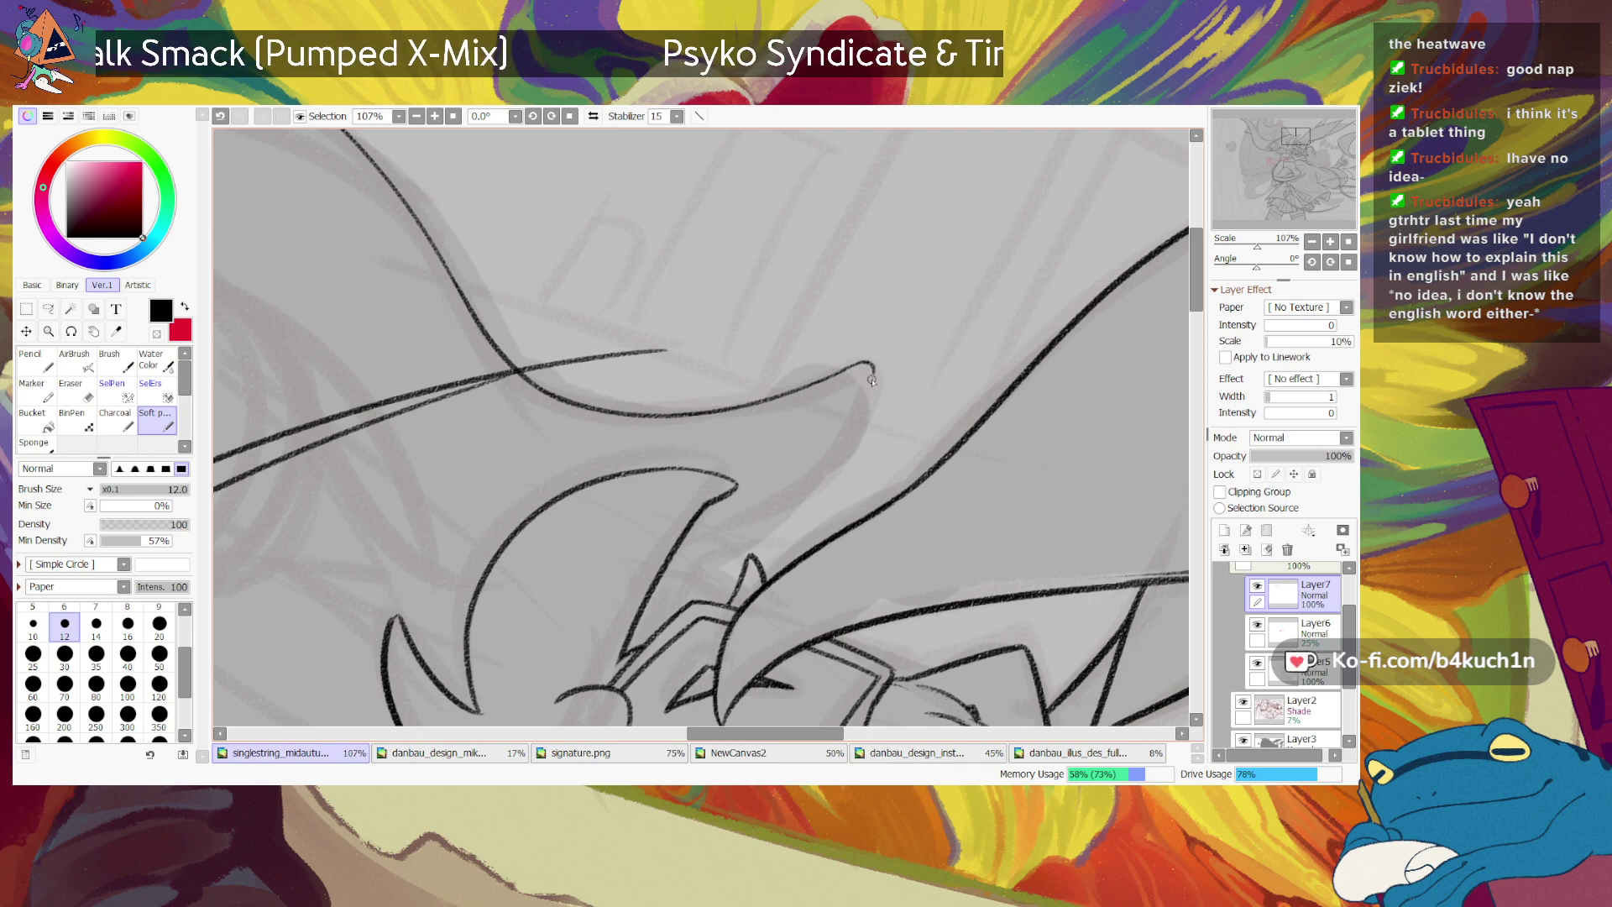
pyautogui.moveTo(861, 367); pyautogui.dragTo(874, 378)
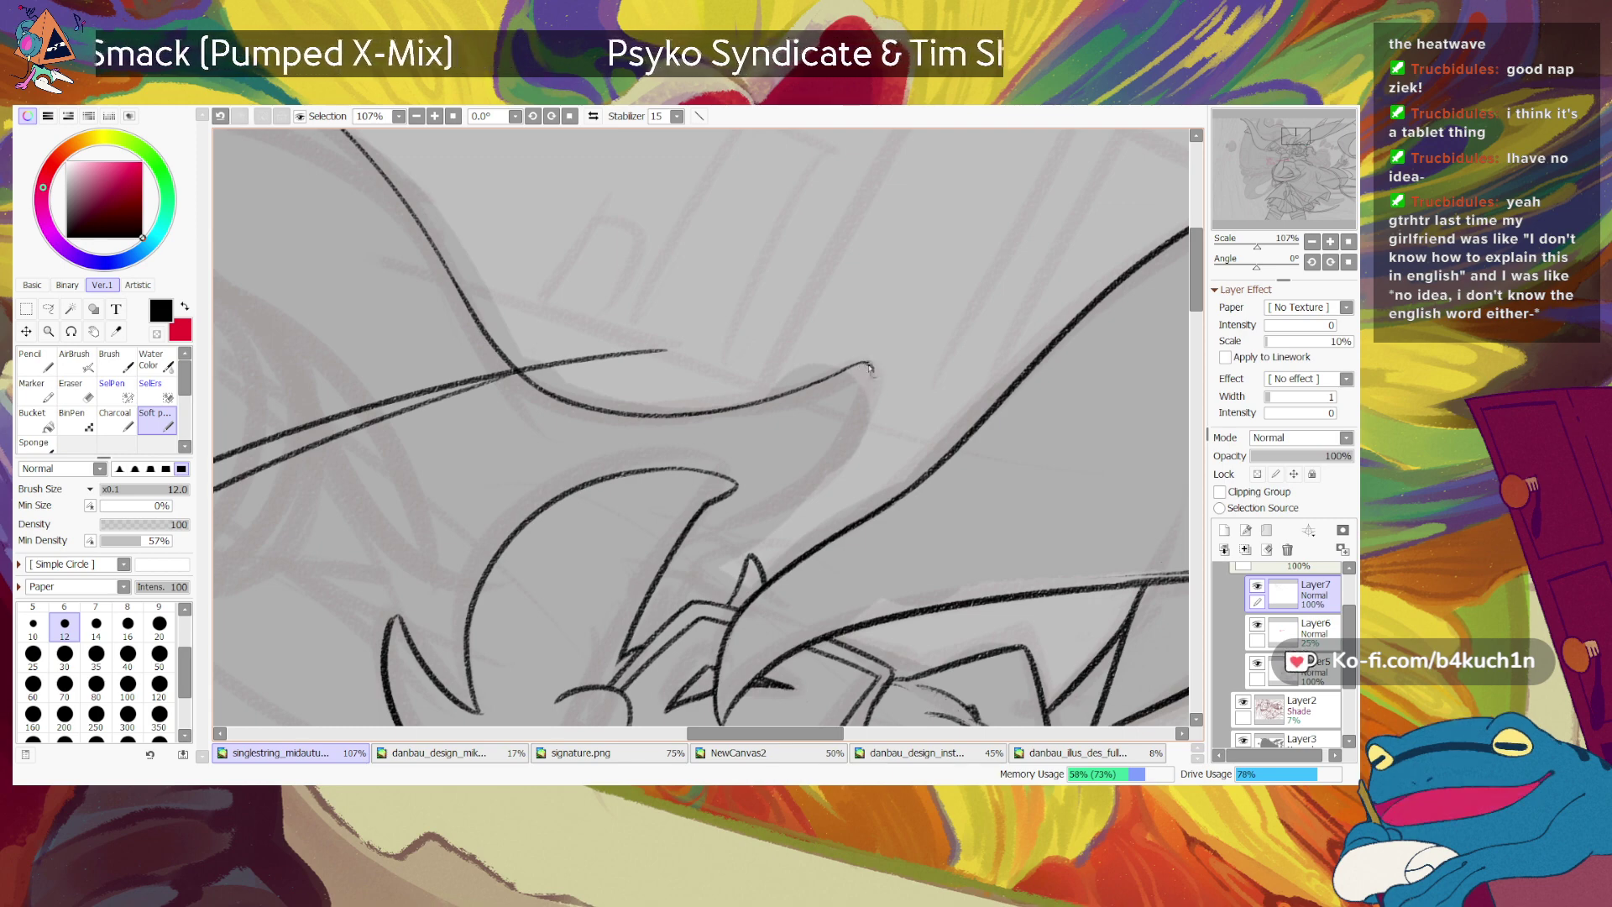
pyautogui.hotkey('ctrl', 'z')
# Step: Ink the returning edge from the hooked tip to the character's large hair strand and thicken its joining end
pyautogui.moveTo(1257, 267); pyautogui.dragTo(1215, 257)
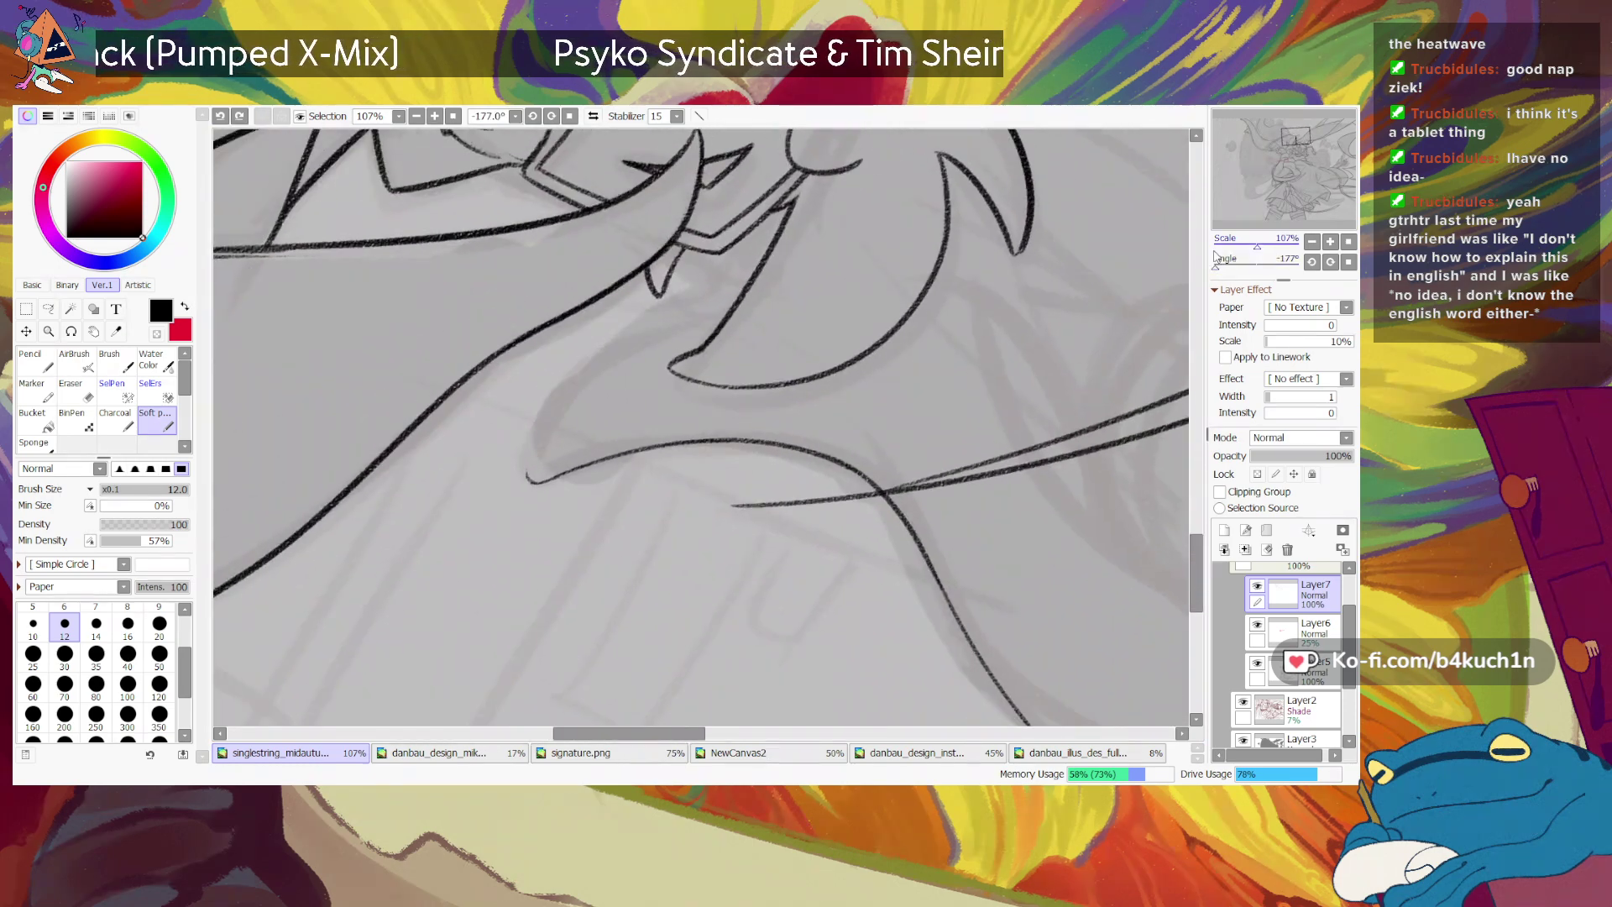
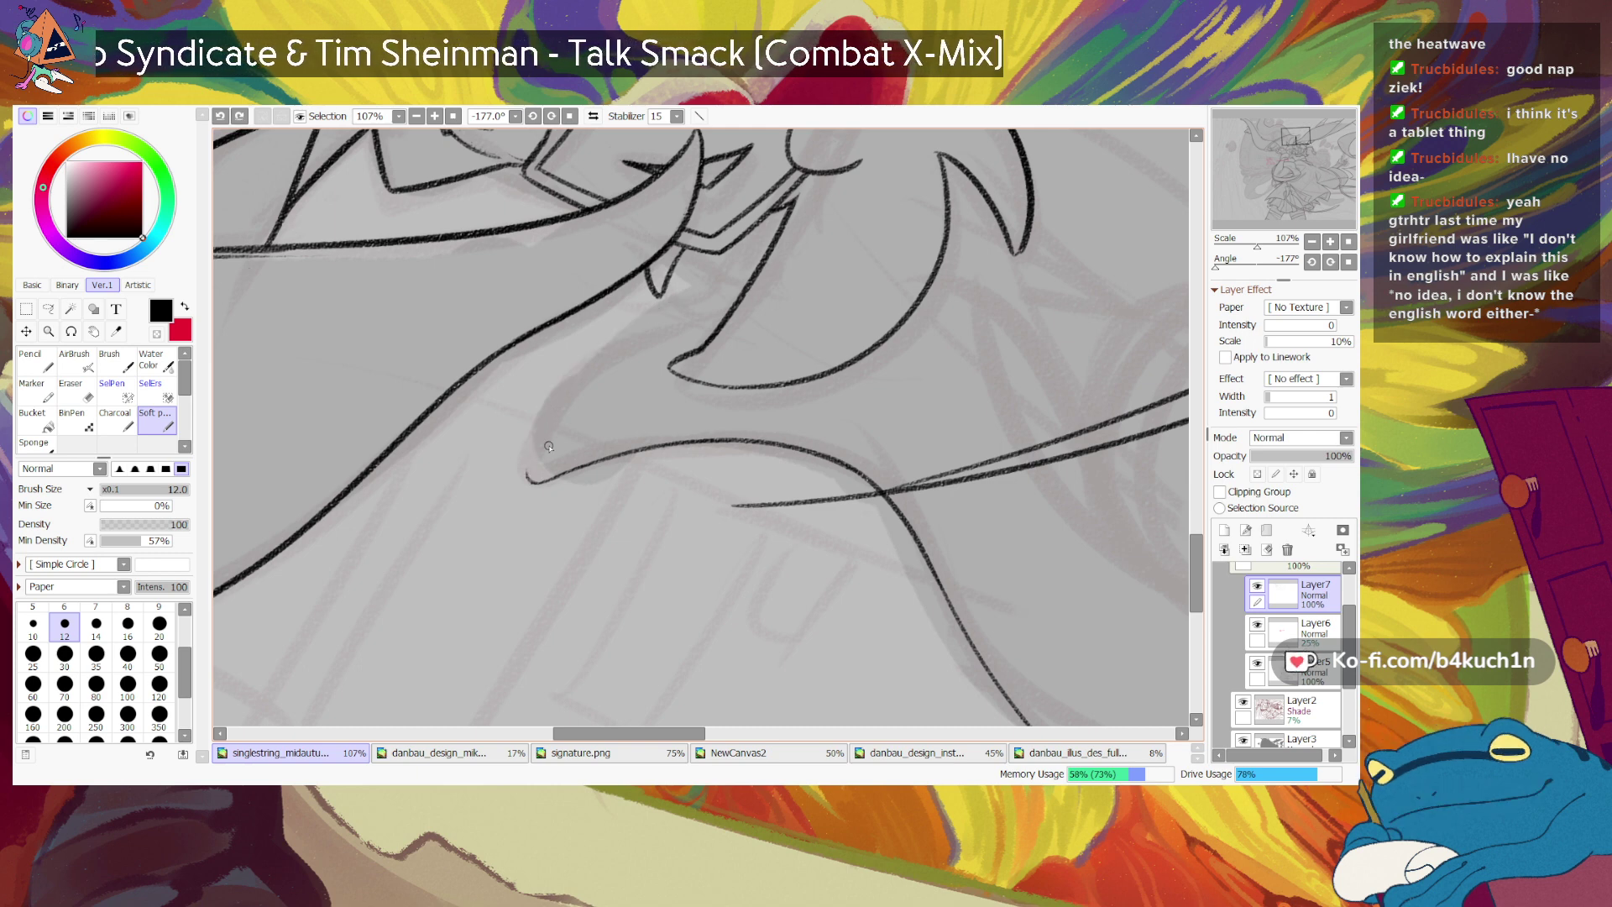
pyautogui.moveTo(530, 482); pyautogui.dragTo(701, 333)
pyautogui.hotkey('ctrl', 'z')
pyautogui.moveTo(529, 482); pyautogui.dragTo(736, 301)
pyautogui.hotkey('ctrl', 'z')
pyautogui.hotkey('ctrl', 'z')
pyautogui.hotkey('ctrl', 'z')
pyautogui.hotkey('ctrl', 'z')
pyautogui.moveTo(647, 324); pyautogui.dragTo(732, 306)
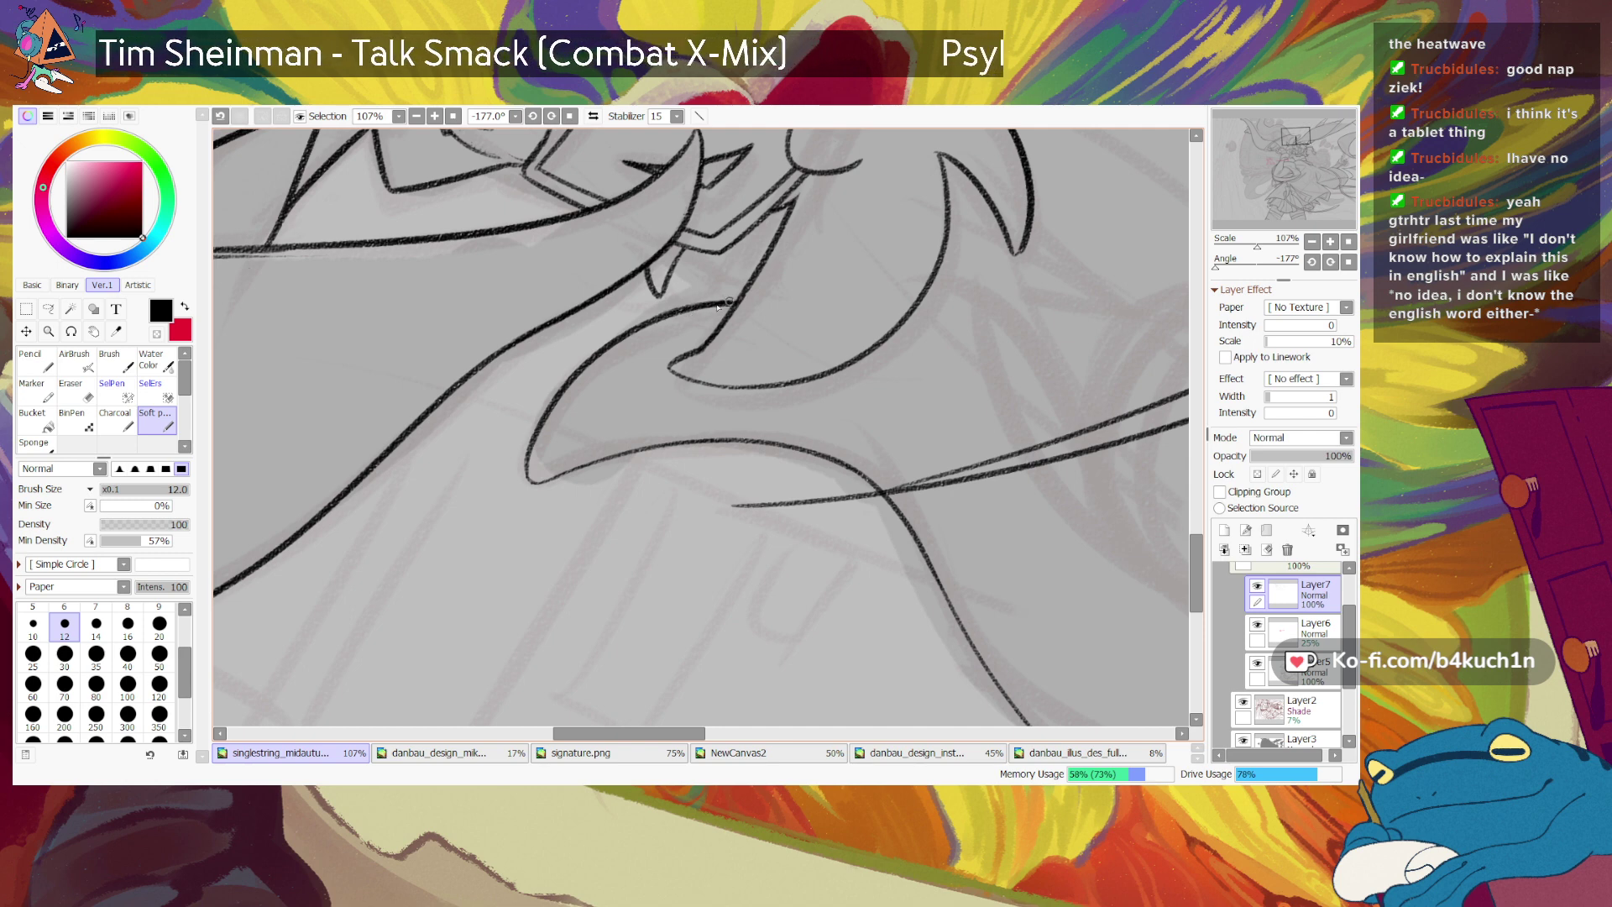
pyautogui.moveTo(727, 302); pyautogui.dragTo(744, 294)
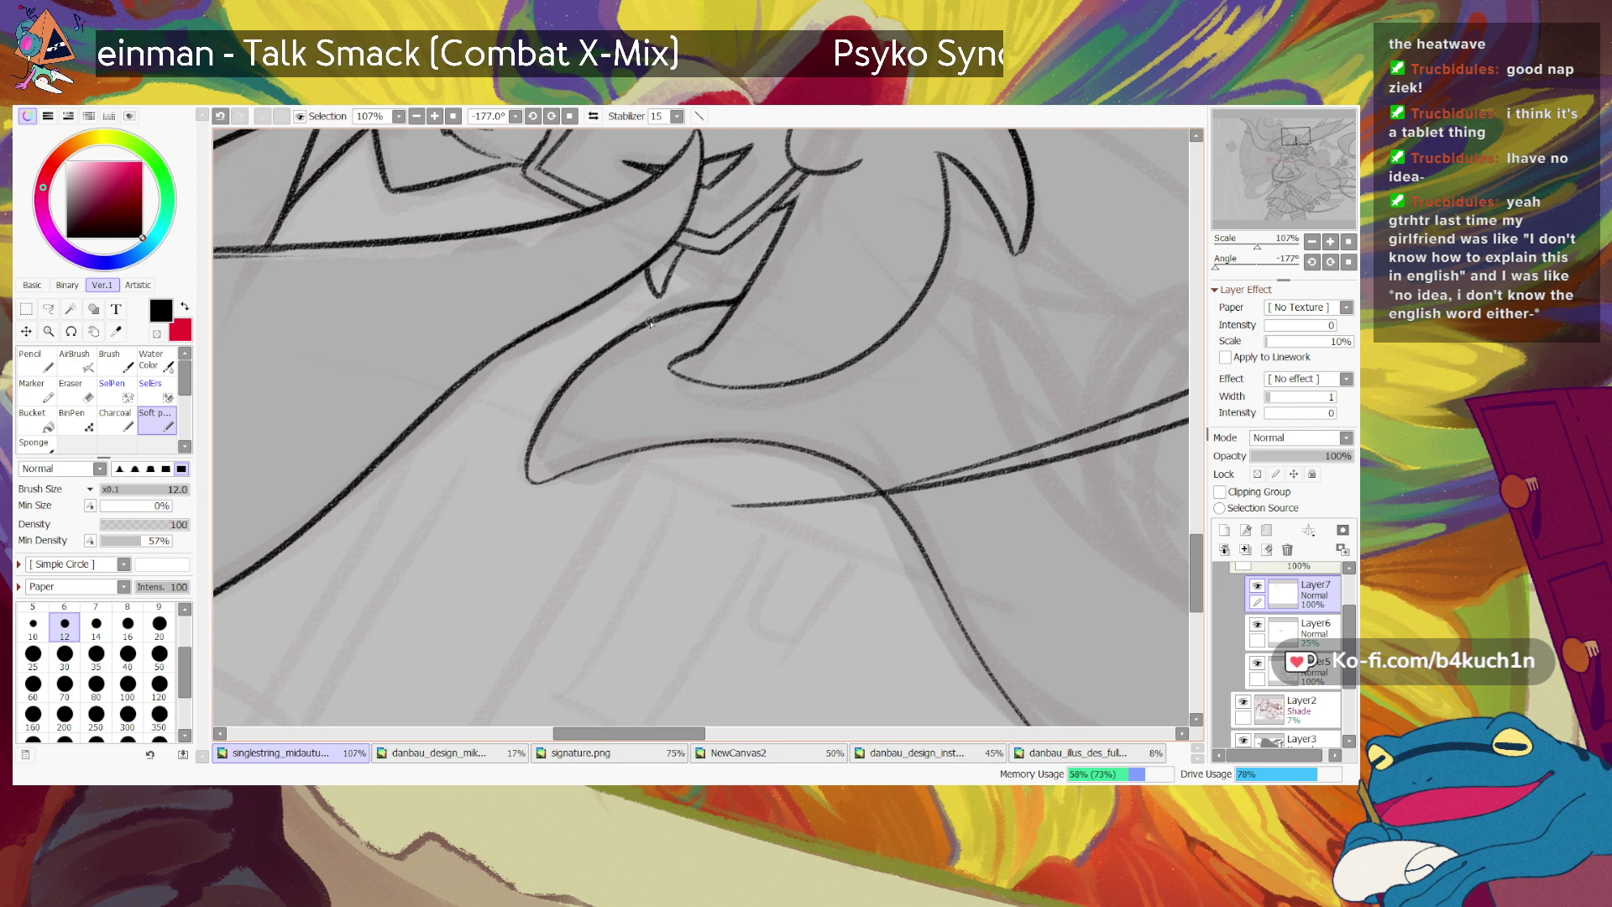
pyautogui.hotkey('ctrl', 'z')
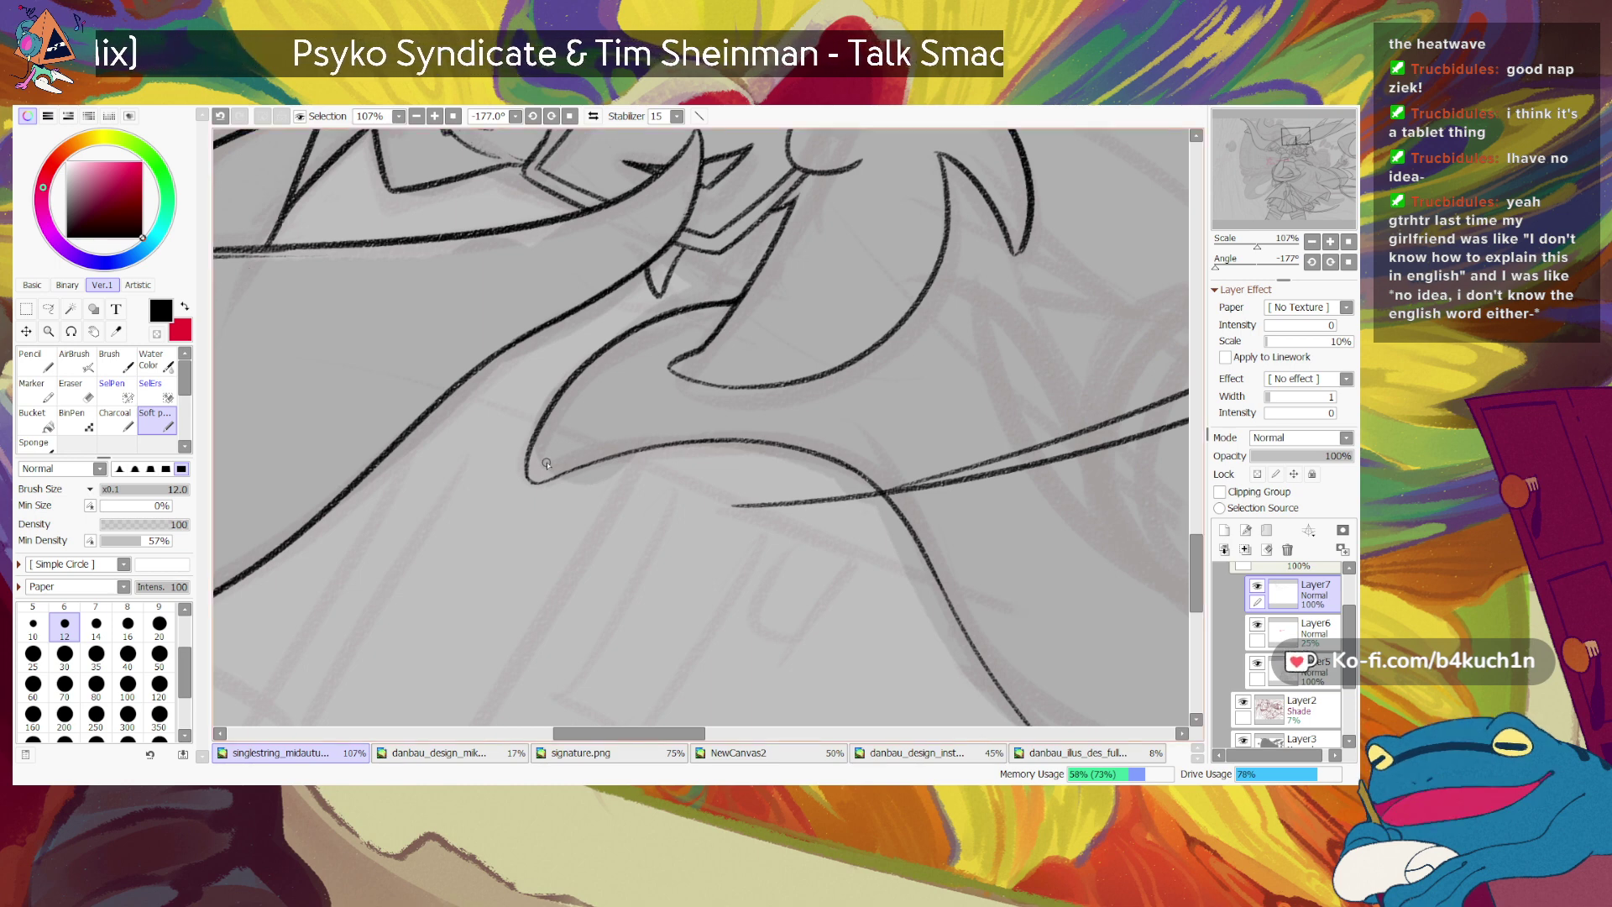
pyautogui.hotkey('ctrl', 'z')
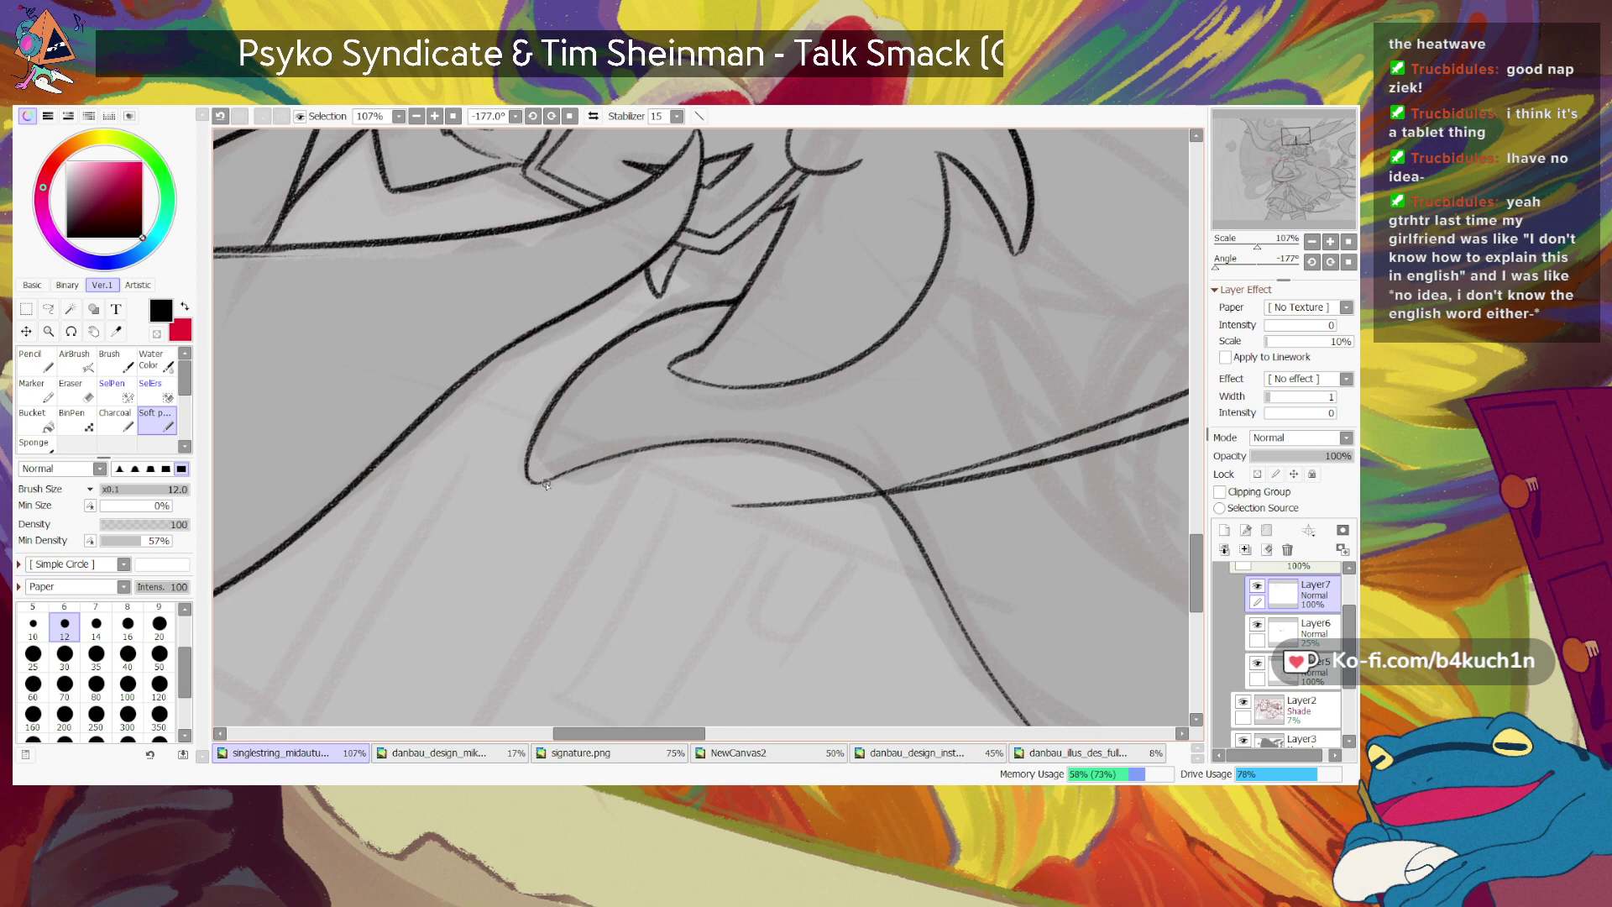
# Step: Add a short ink stroke below the returning edge beside the hair strand and clean it up with the transparent colour
pyautogui.click(1348, 263)
pyautogui.click(1313, 243)
pyautogui.click(1312, 243)
pyautogui.moveTo(1298, 208); pyautogui.dragTo(1287, 202)
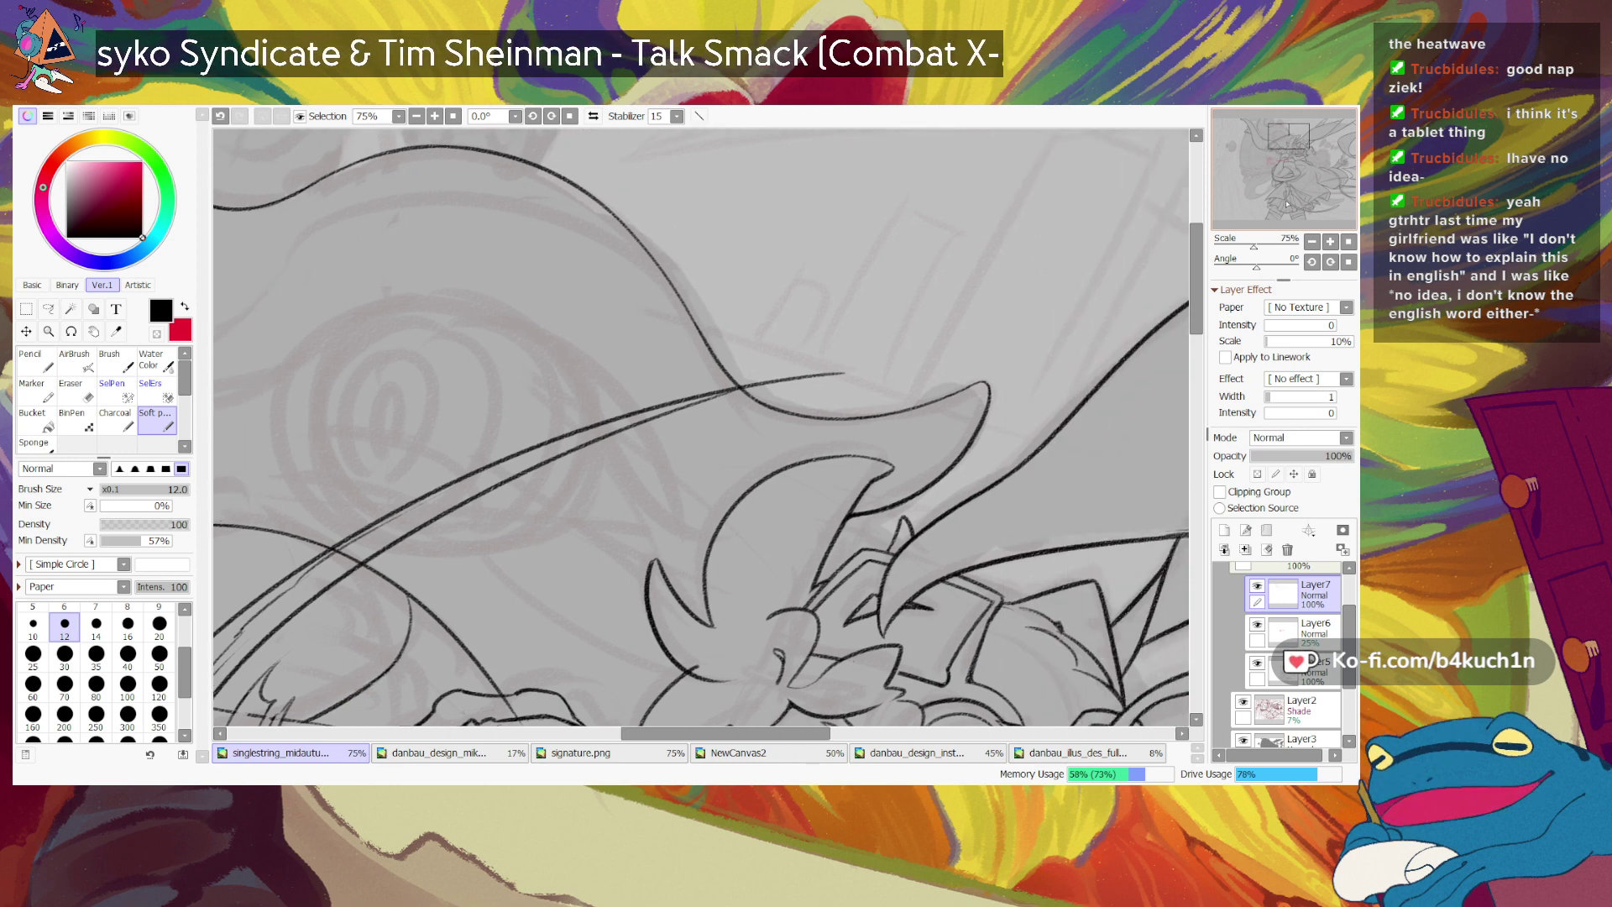
pyautogui.hotkey('ctrl', 'z')
pyautogui.hotkey('ctrl', 'z')
pyautogui.moveTo(881, 511); pyautogui.dragTo(838, 538)
pyautogui.hotkey('ctrl', 'z')
pyautogui.hotkey('ctrl', 'z')
pyautogui.hotkey('ctrl', 'z')
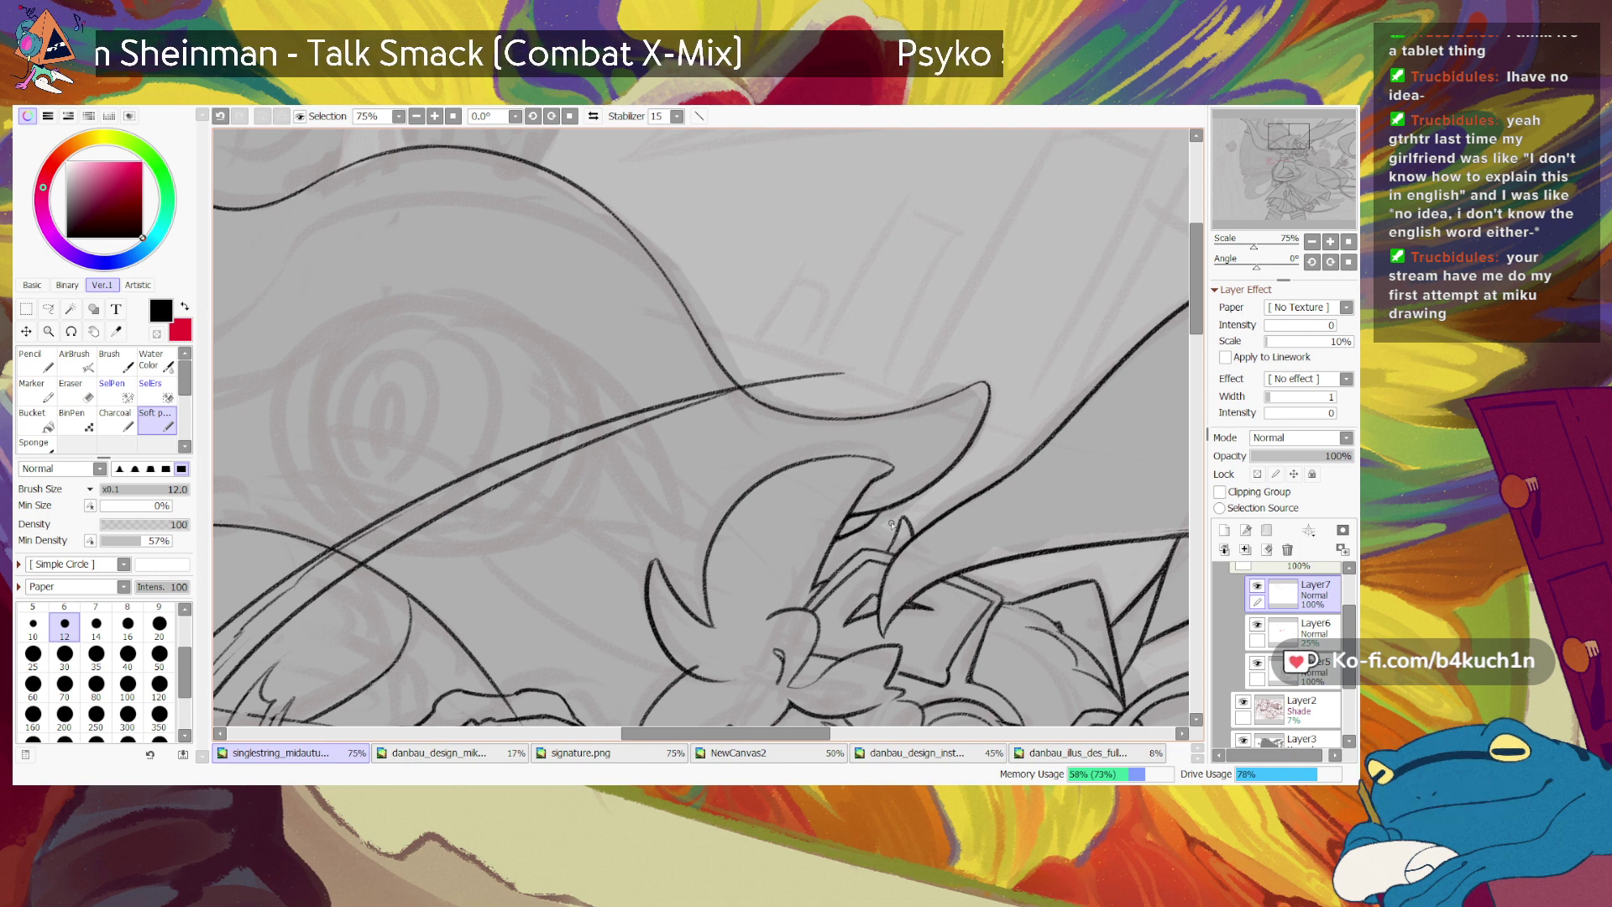
pyautogui.press('-')
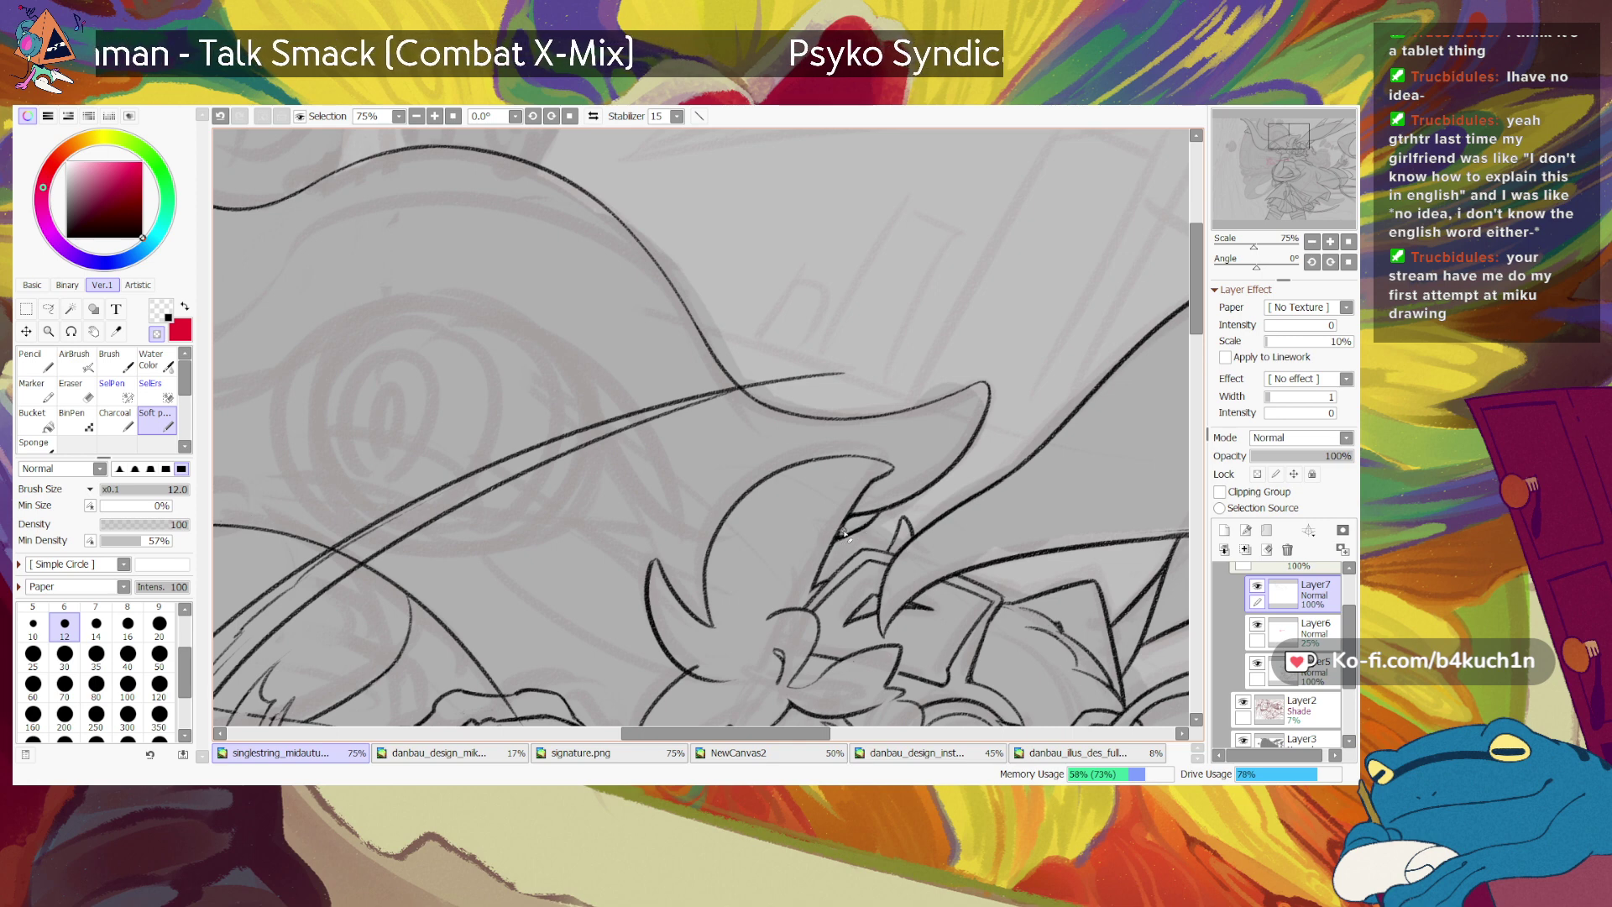
pyautogui.press('-')
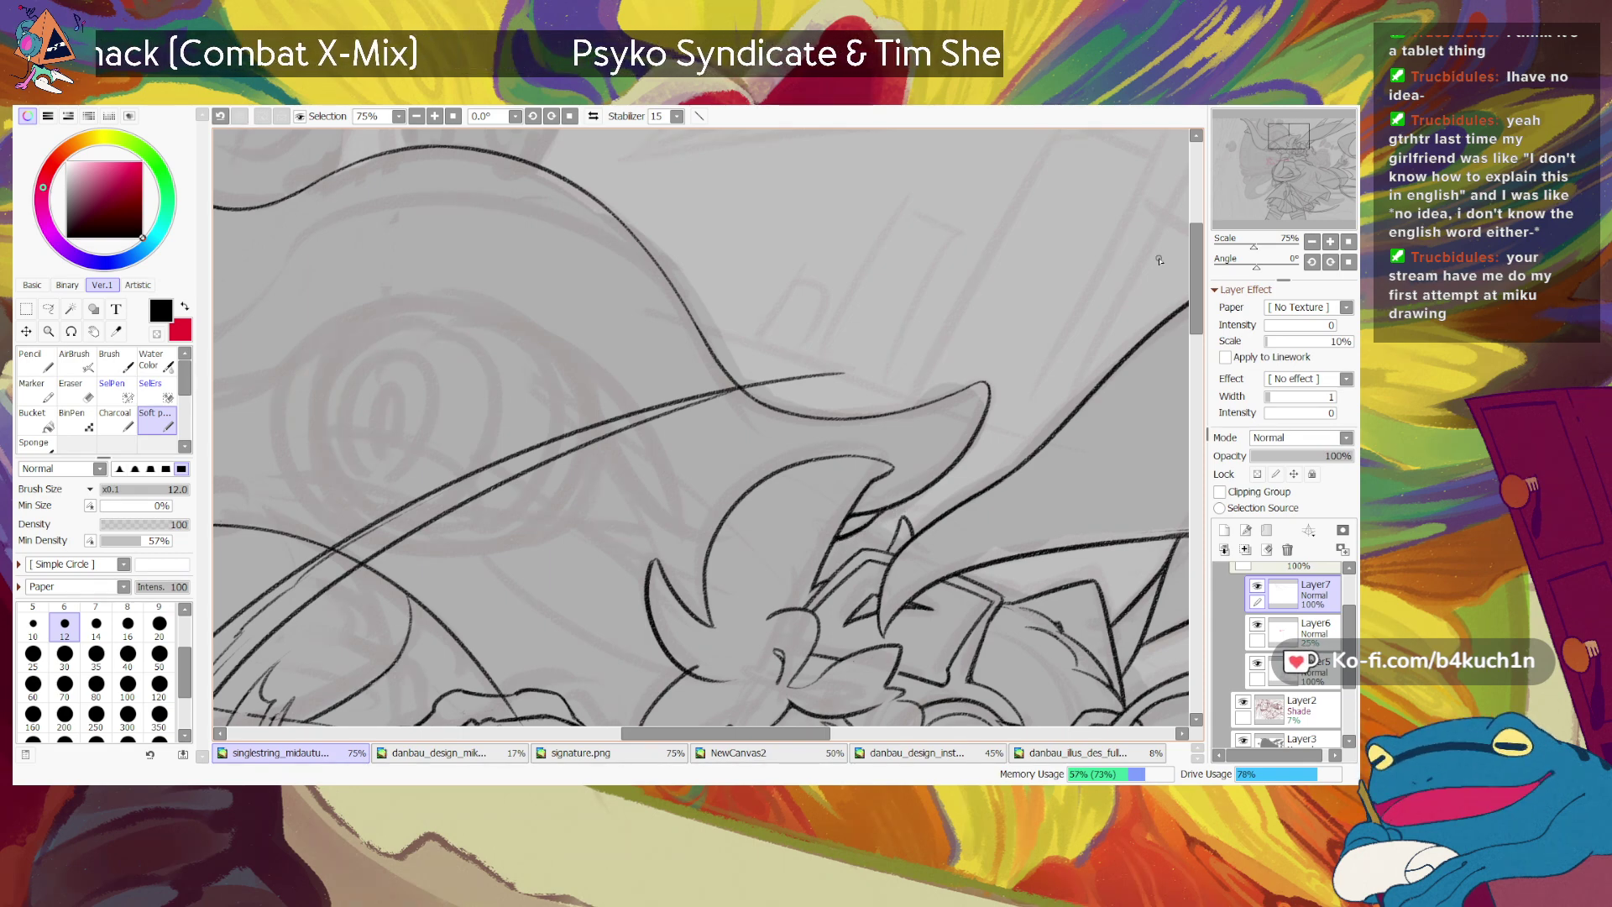
# Step: Set the brush size to 10 and ink an inner contour line parallel to the outline beneath the sketched bumps
pyautogui.click(1251, 240)
pyautogui.scroll(6, 1139, 232)
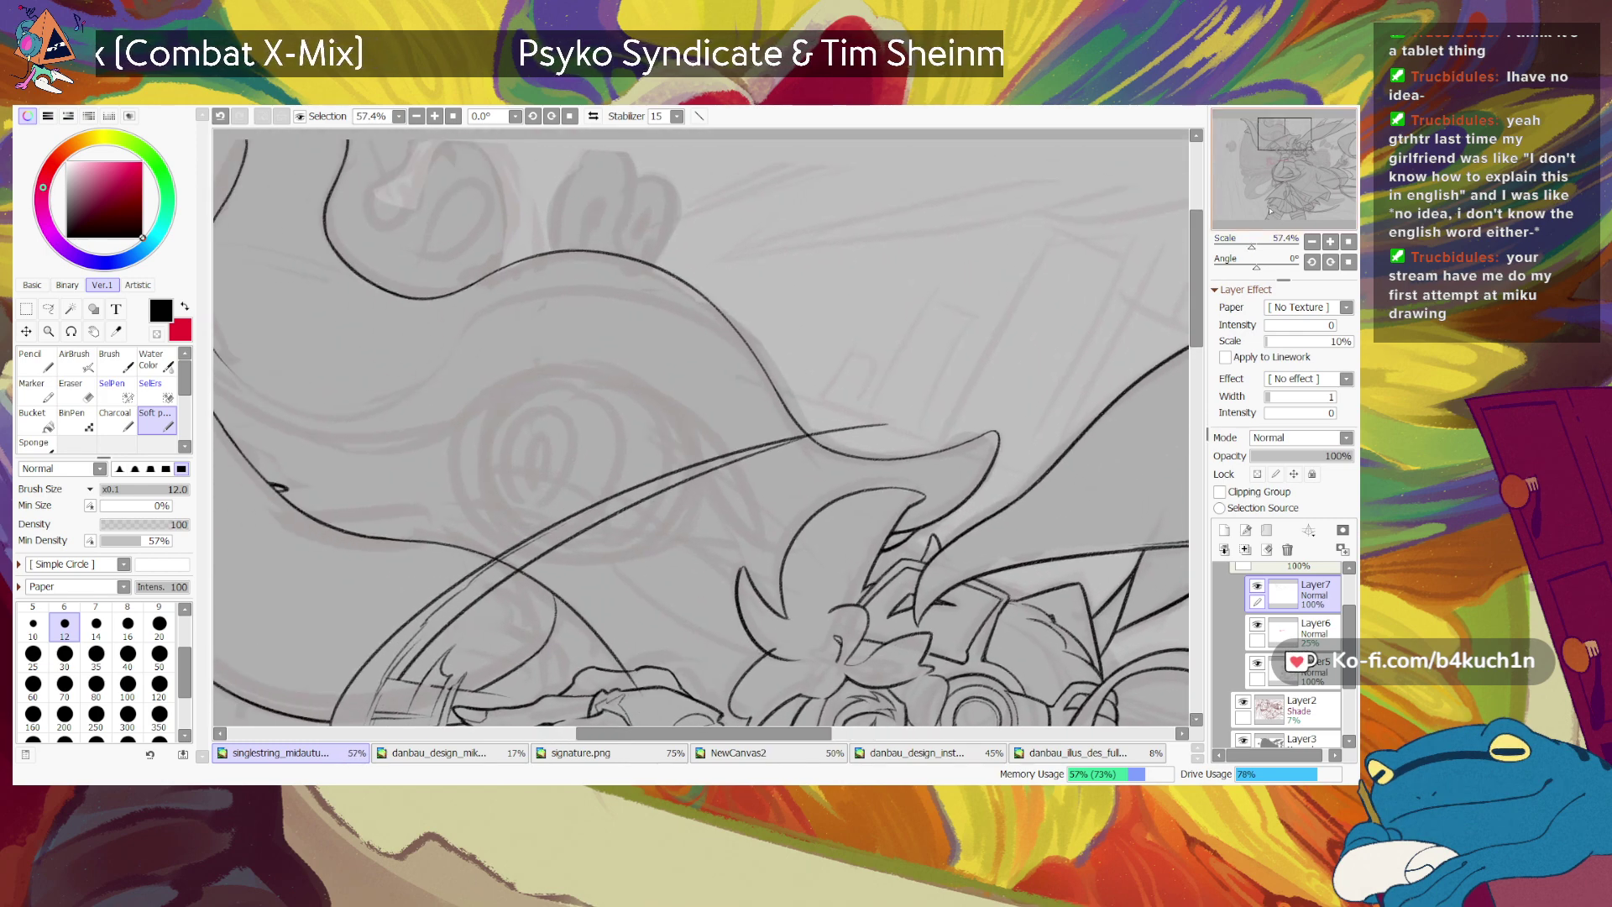
pyautogui.moveTo(1008, 243); pyautogui.dragTo(1245, 261)
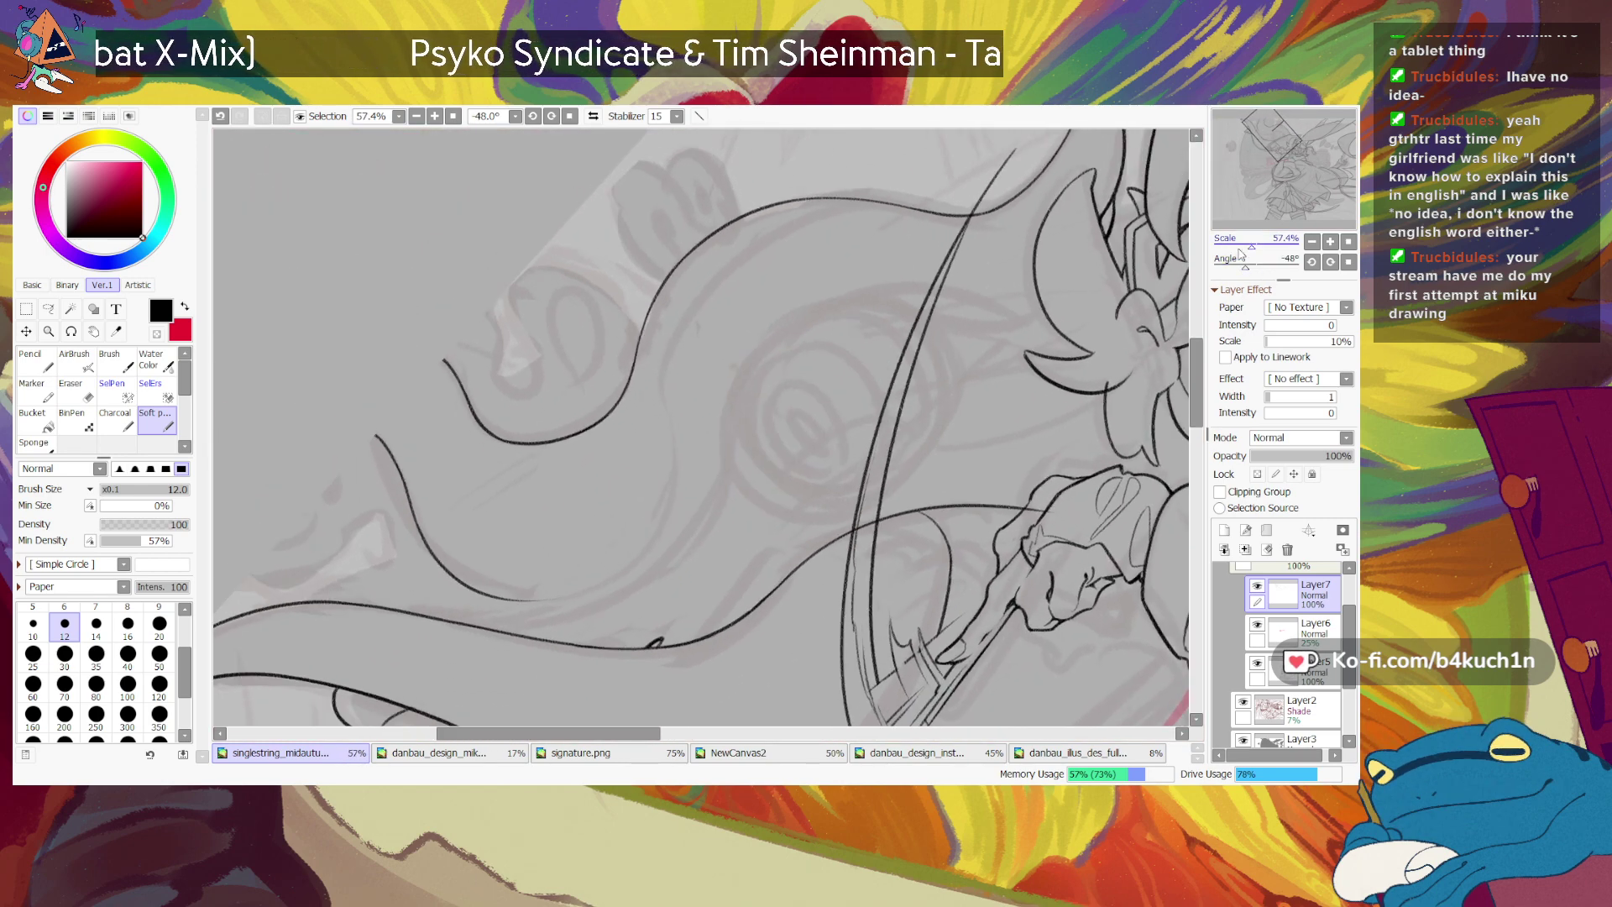
pyautogui.click(1252, 242)
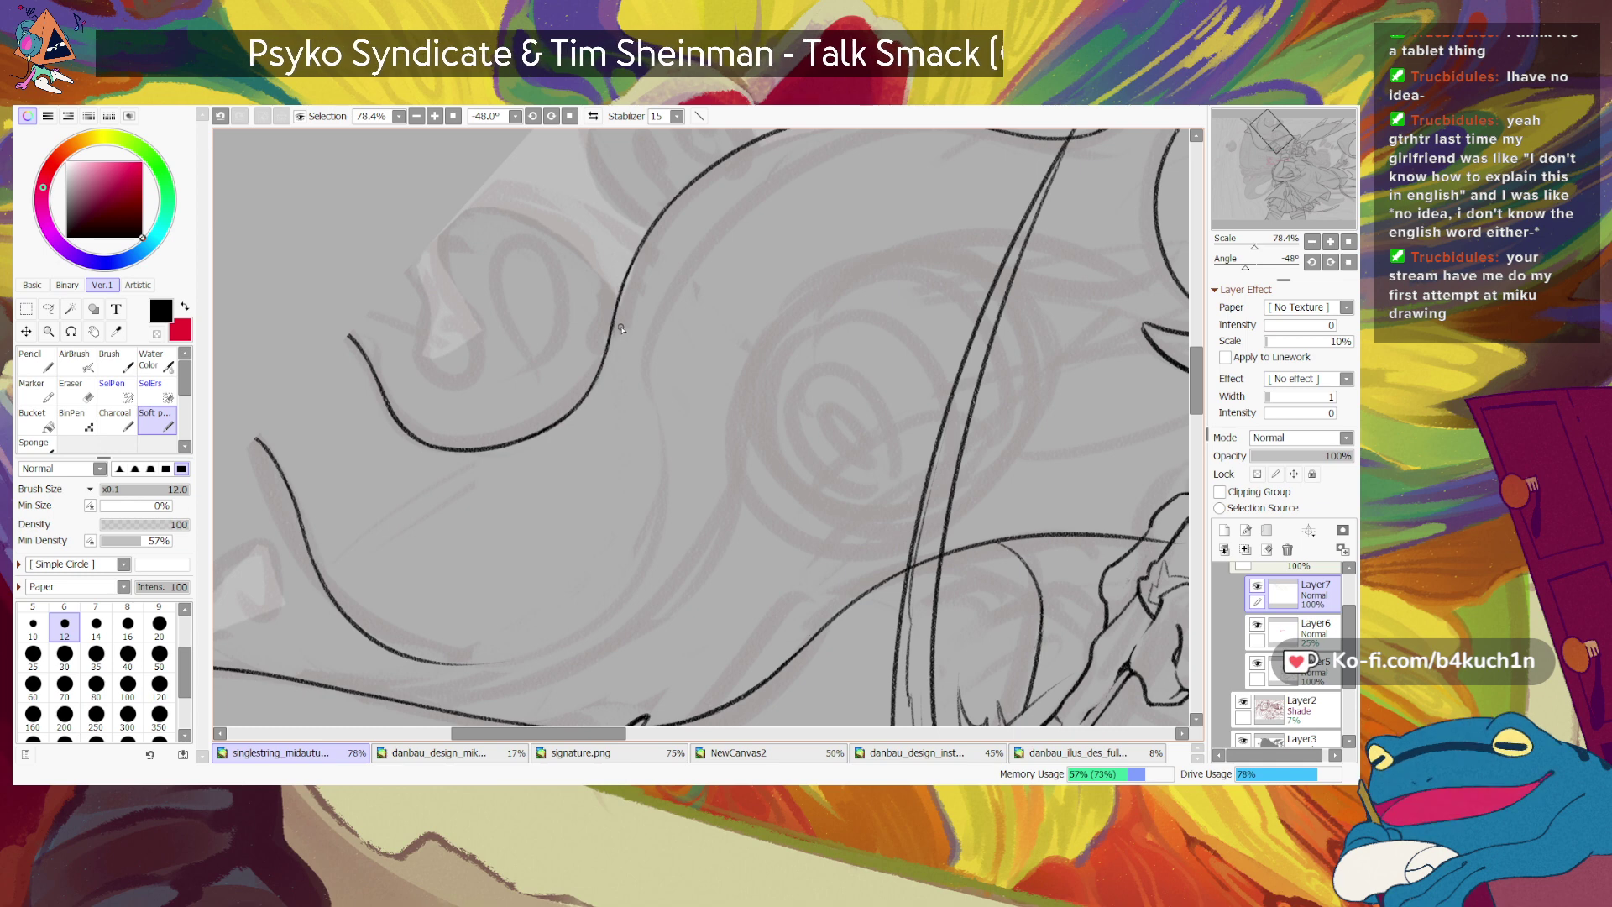
pyautogui.press('e')
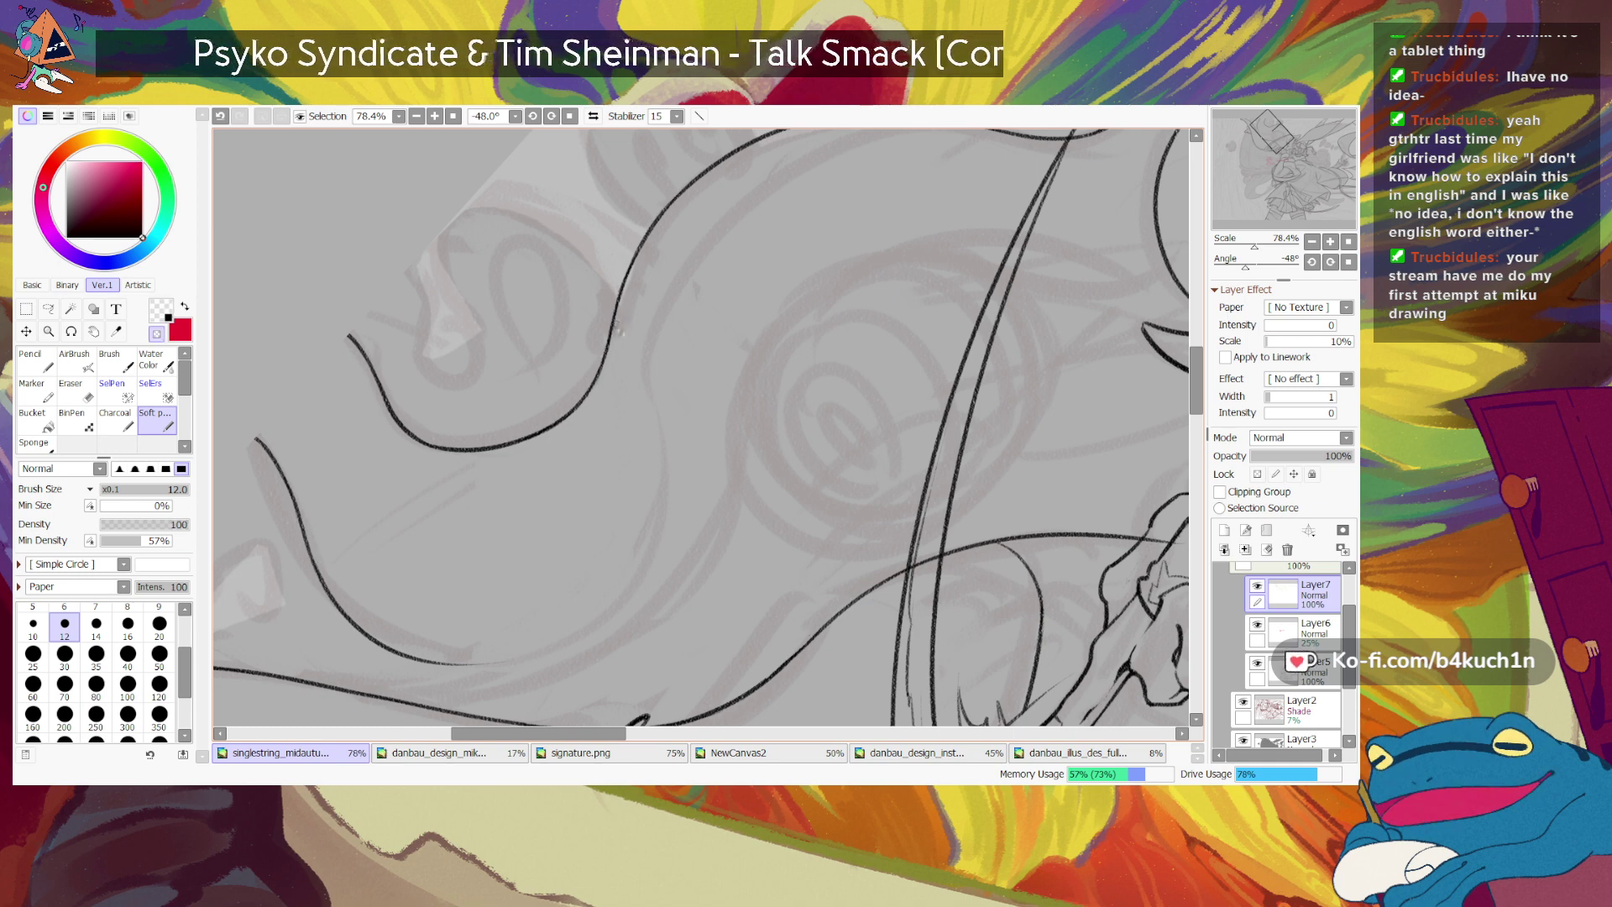
pyautogui.press('e')
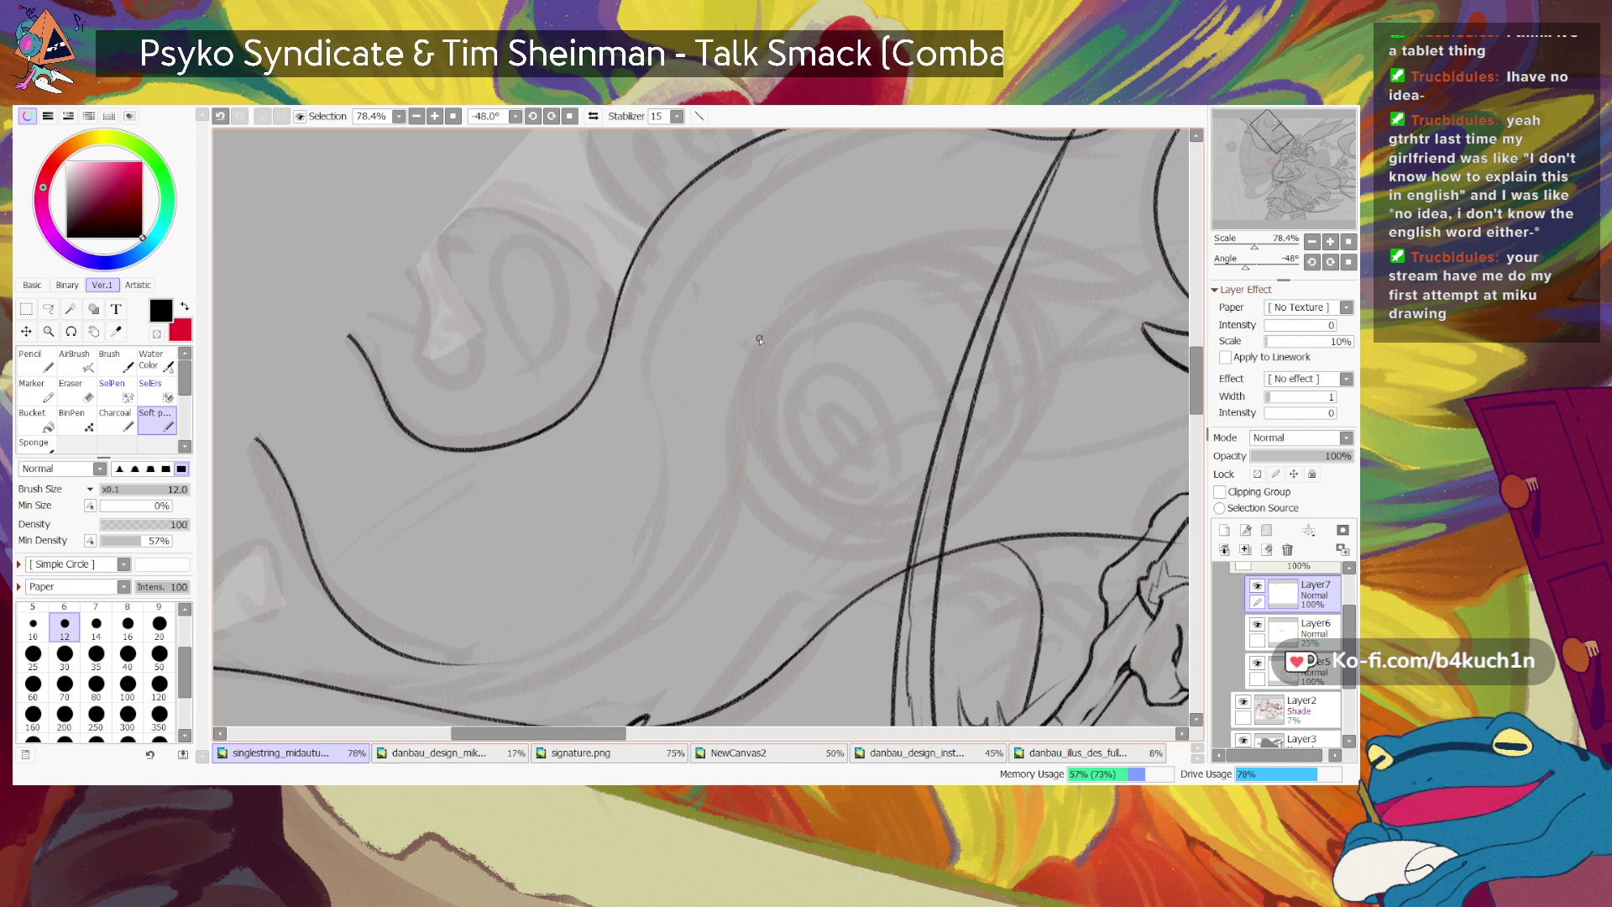
pyautogui.scroll(3, 1184, 359)
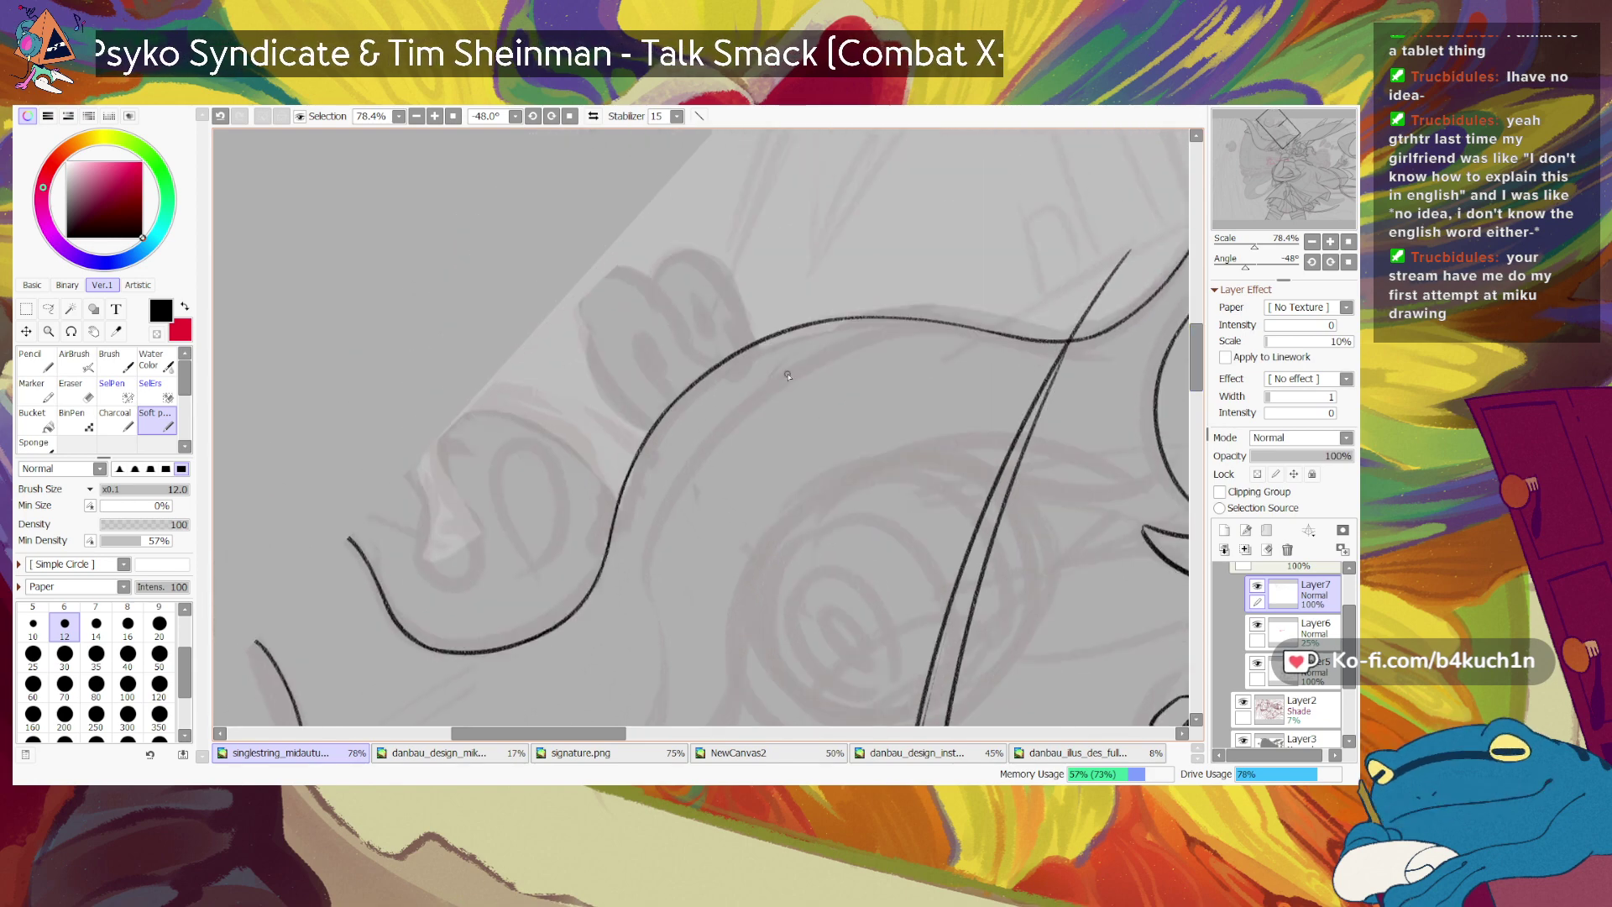
pyautogui.moveTo(666, 529)
pyautogui.mouseDown()
pyautogui.moveTo(697, 453)
pyautogui.moveTo(911, 334)
pyautogui.mouseUp()
pyautogui.hotkey('ctrl', 'z')
pyautogui.click(33, 626)
pyautogui.moveTo(655, 548)
pyautogui.mouseDown()
pyautogui.moveTo(707, 445)
pyautogui.moveTo(853, 343)
pyautogui.moveTo(969, 327)
pyautogui.mouseUp()
pyautogui.hotkey('ctrl', 'z')
# Step: Extend the inner contour line along the crest so it tapers into the outline near the long arc's tip
pyautogui.moveTo(835, 346); pyautogui.dragTo(965, 332)
pyautogui.hotkey('ctrl', 'z')
pyautogui.moveTo(819, 354)
pyautogui.mouseDown()
pyautogui.moveTo(961, 334)
pyautogui.moveTo(1017, 343)
pyautogui.mouseUp()
pyautogui.hotkey('ctrl', 'z')
pyautogui.moveTo(827, 352); pyautogui.dragTo(999, 338)
pyautogui.hotkey('ctrl', 'z')
pyautogui.moveTo(815, 356); pyautogui.dragTo(1041, 353)
pyautogui.hotkey('ctrl', 'z')
pyautogui.moveTo(819, 358); pyautogui.dragTo(987, 338)
pyautogui.hotkey('ctrl', 'z')
pyautogui.moveTo(821, 358); pyautogui.dragTo(1045, 348)
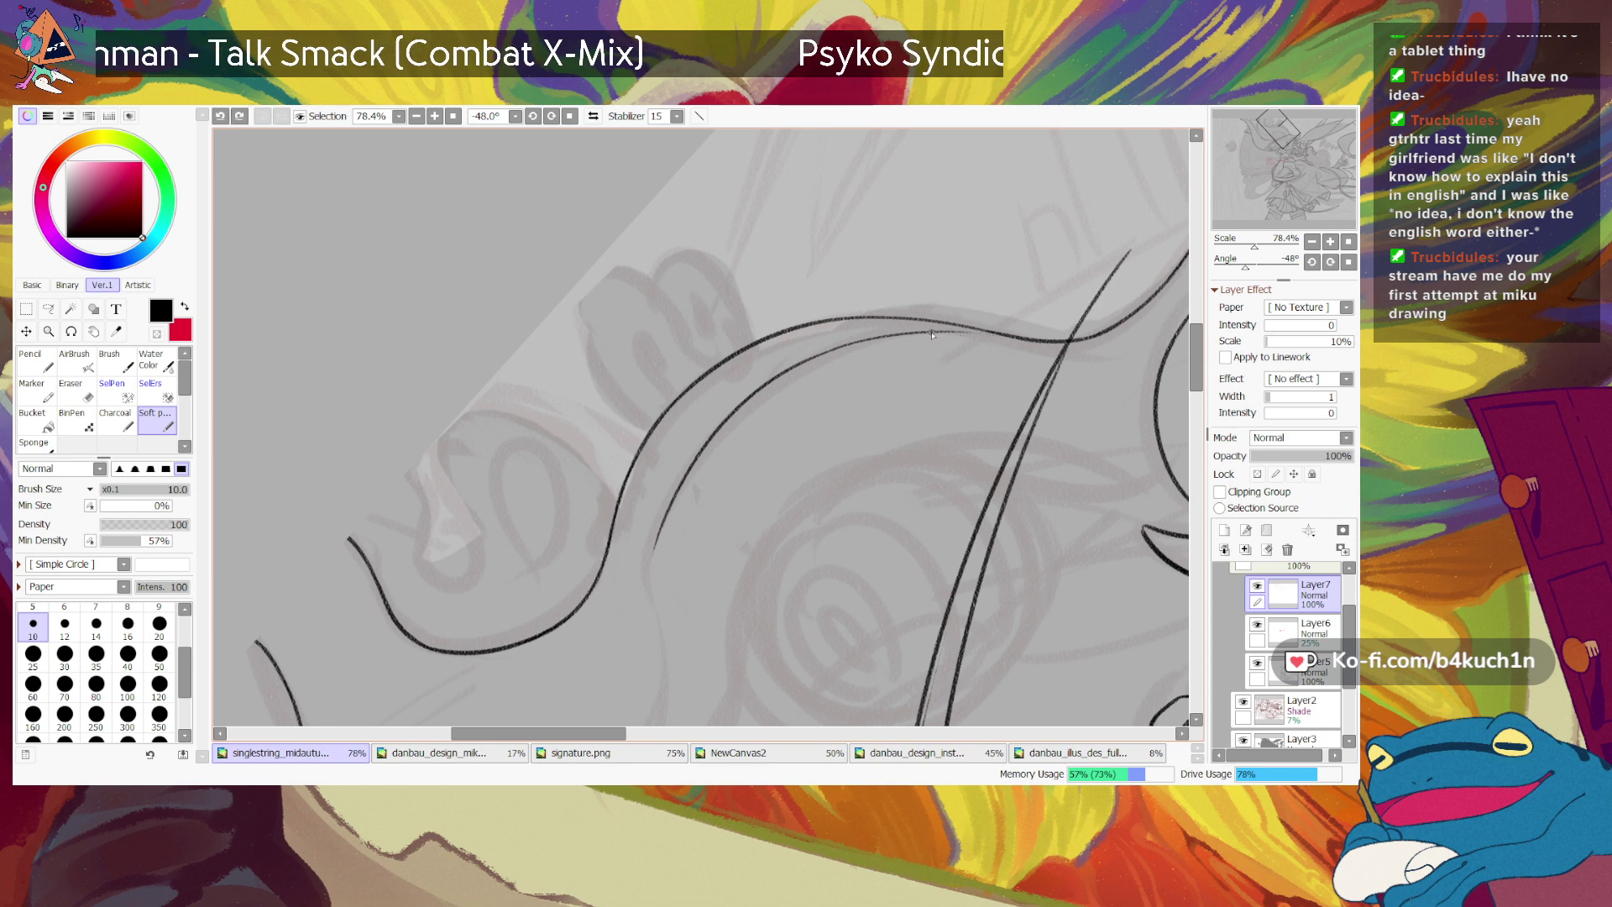
pyautogui.moveTo(932, 335); pyautogui.dragTo(1028, 346)
pyautogui.moveTo(929, 335); pyautogui.dragTo(1042, 348)
pyautogui.hotkey('ctrl', 'z')
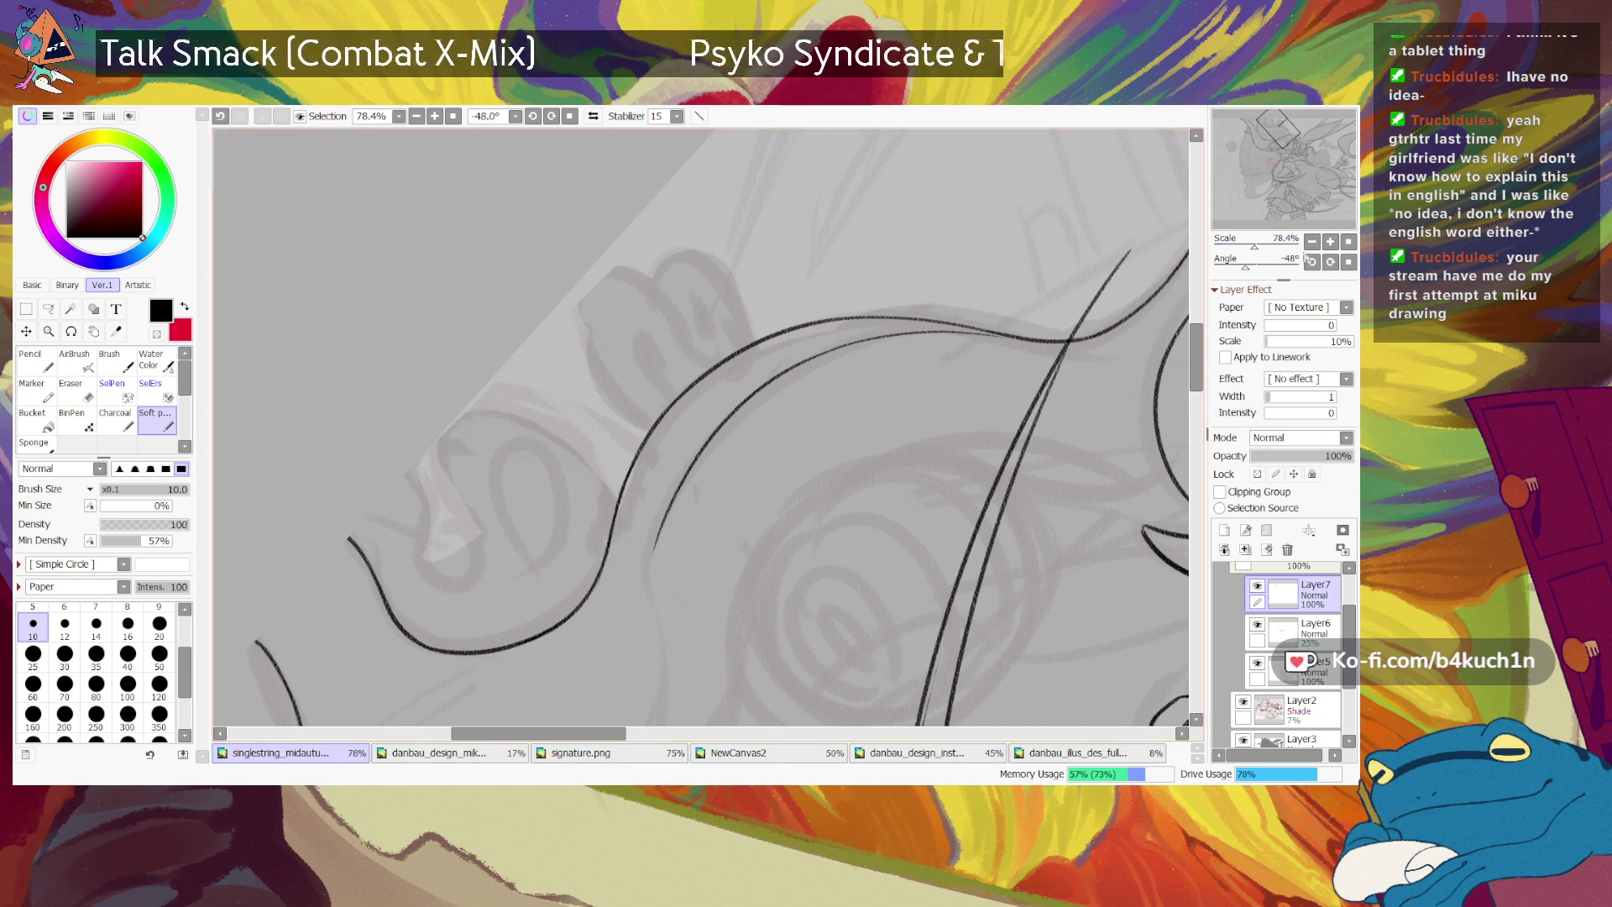
# Step: Extend the open end of the instrument's inner contour line below the crest with a short stroke bending down into the valley
pyautogui.click(1349, 262)
pyautogui.scroll(-1, 869, 372)
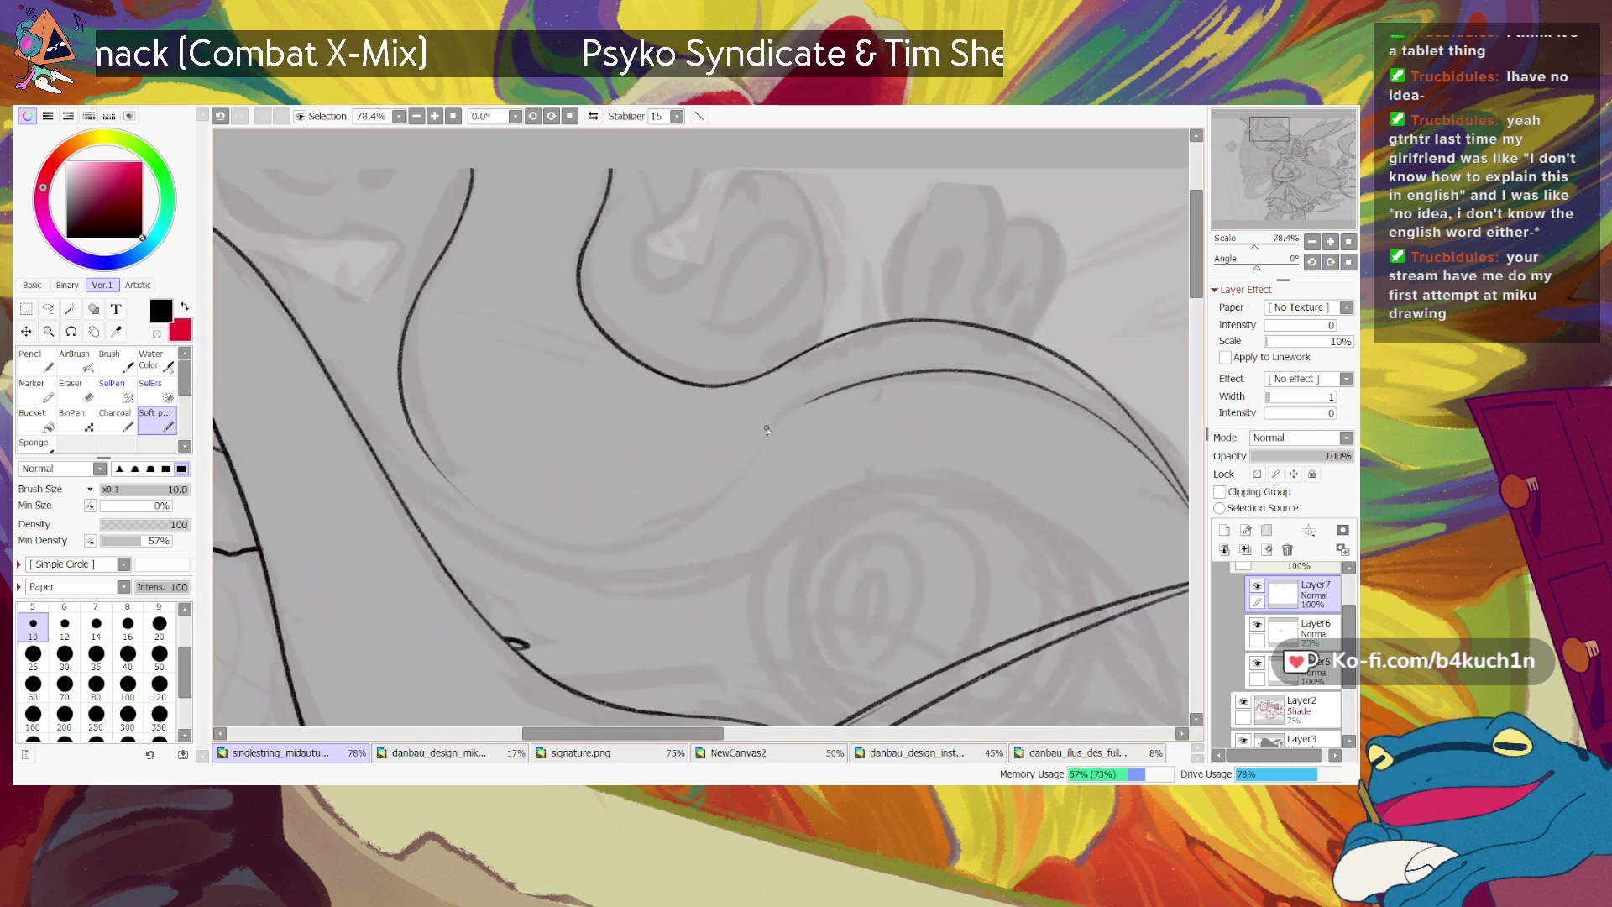
pyautogui.hotkey('ctrl', 'z')
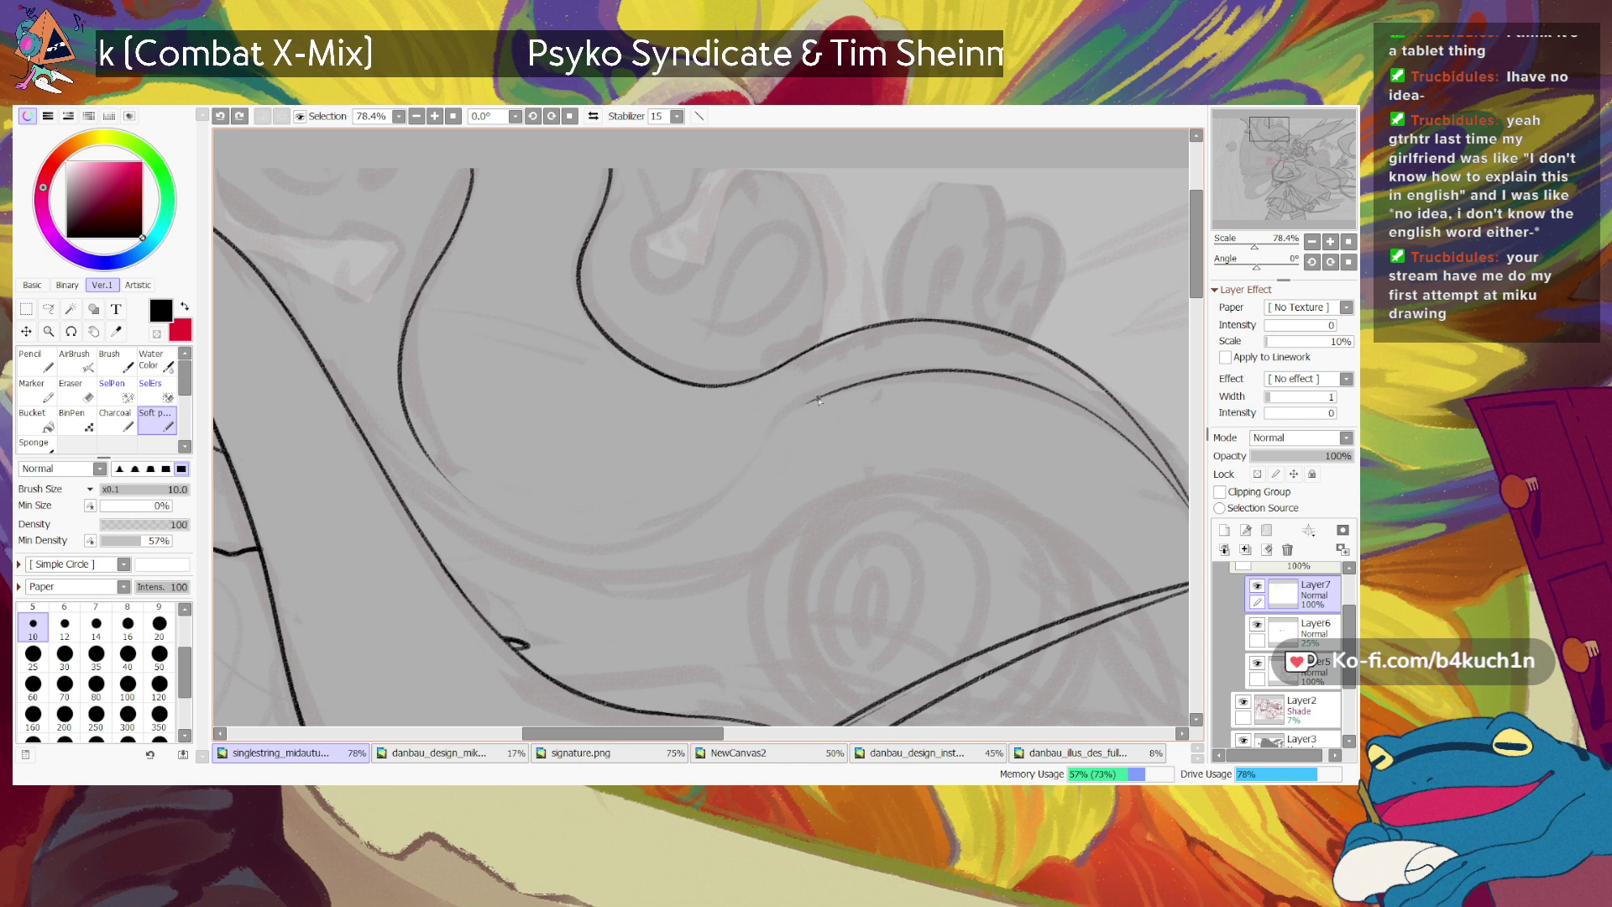
pyautogui.hotkey('ctrl', 'z')
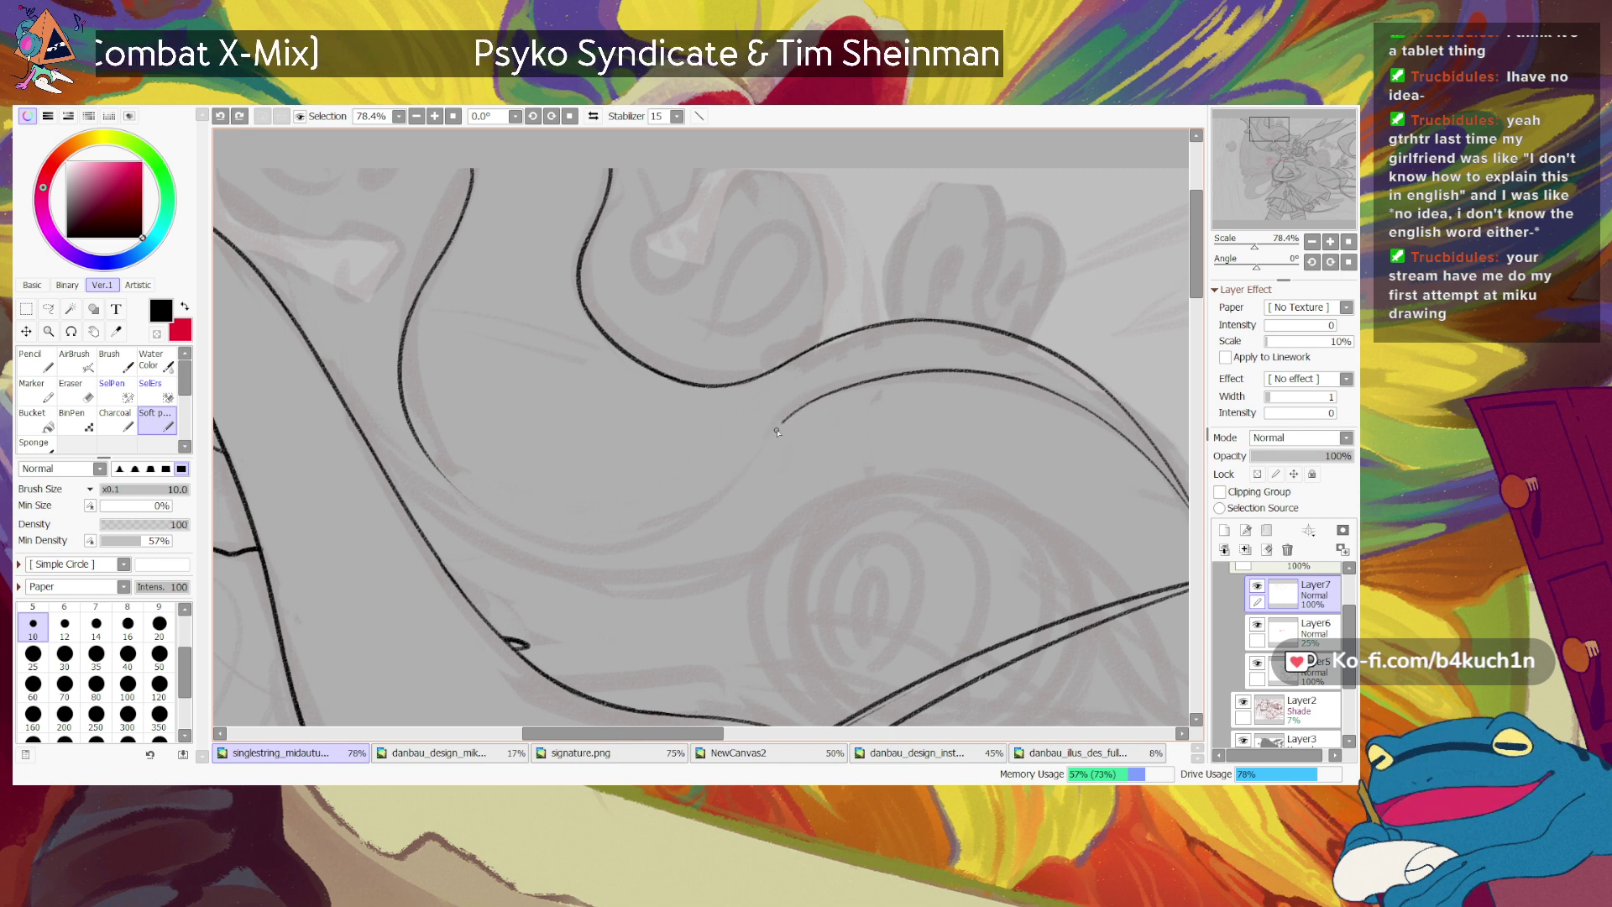
pyautogui.hotkey('ctrl', 'z')
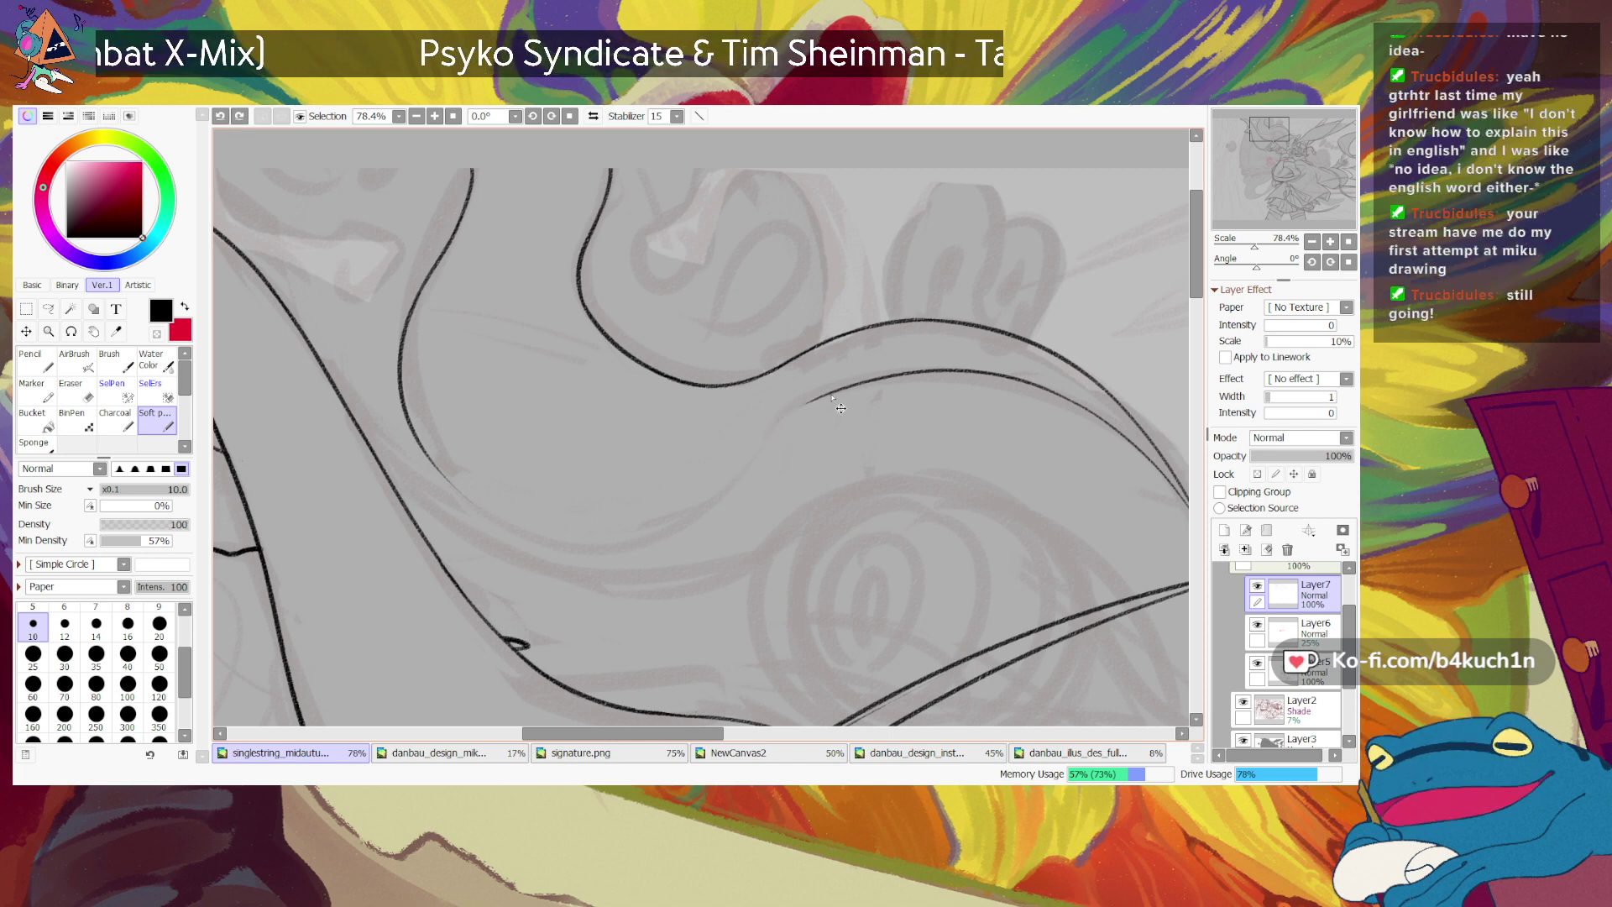
pyautogui.hotkey('ctrl', 'z')
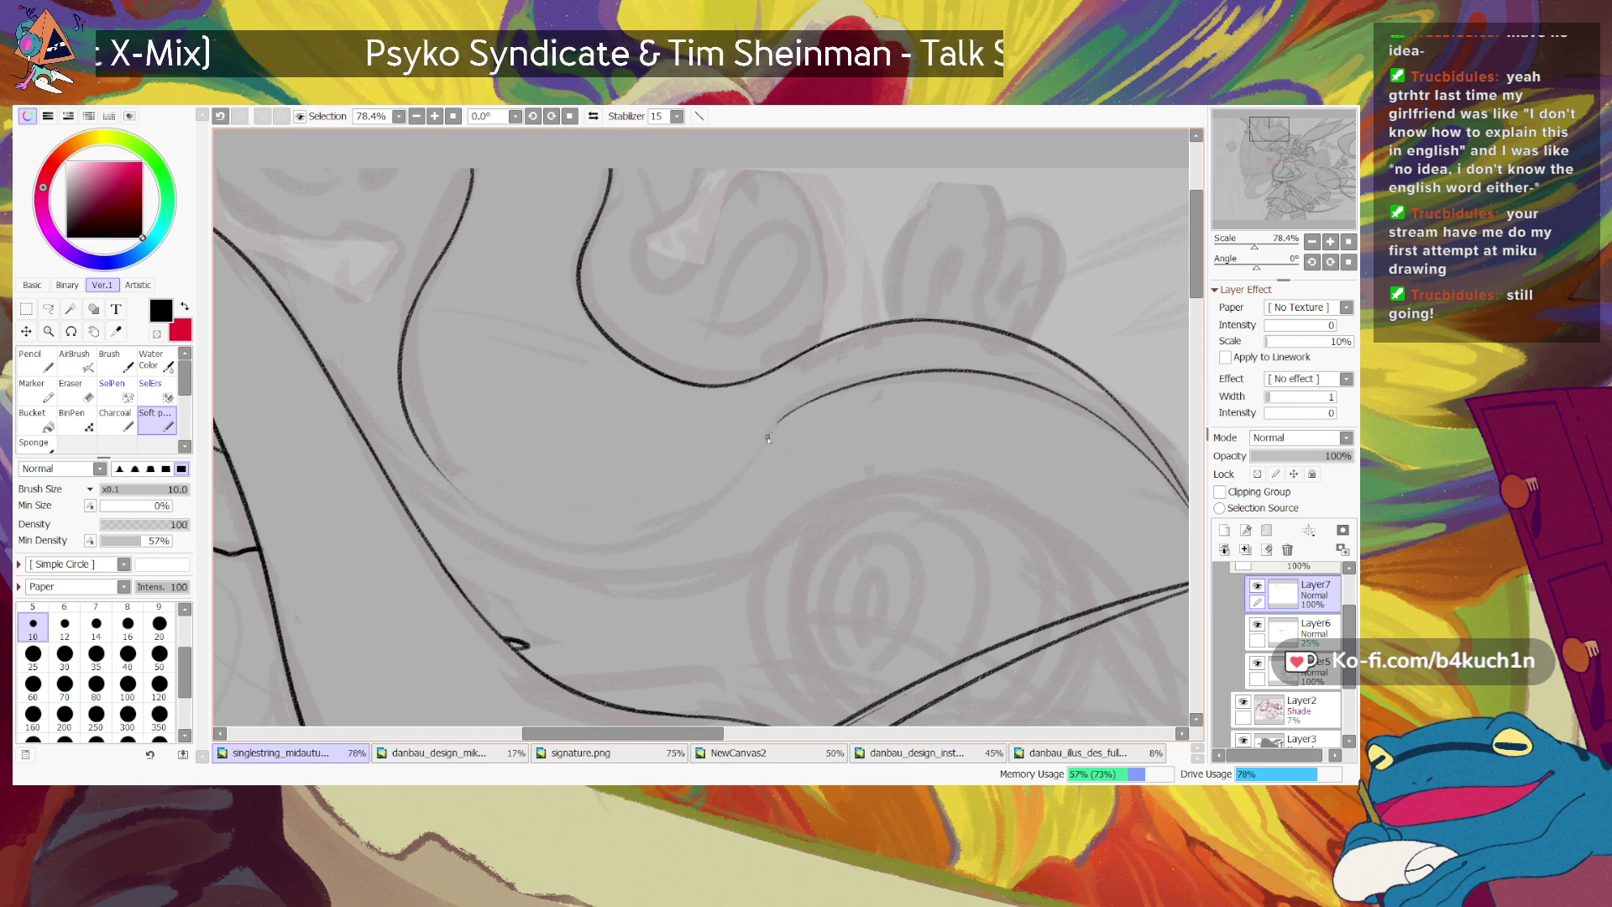
pyautogui.hotkey('ctrl', 'z')
pyautogui.hotkey('ctrl', 'z')
pyautogui.moveTo(783, 419)
pyautogui.mouseDown()
pyautogui.moveTo(751, 459)
pyautogui.moveTo(798, 431)
pyautogui.moveTo(781, 420)
pyautogui.moveTo(751, 465)
pyautogui.moveTo(795, 433)
pyautogui.moveTo(785, 418)
pyautogui.moveTo(749, 475)
pyautogui.moveTo(777, 454)
pyautogui.moveTo(779, 423)
pyautogui.moveTo(757, 463)
pyautogui.moveTo(779, 421)
pyautogui.moveTo(753, 471)
pyautogui.moveTo(757, 459)
pyautogui.moveTo(690, 525)
pyautogui.moveTo(762, 450)
pyautogui.moveTo(699, 515)
pyautogui.mouseUp()
pyautogui.hotkey('ctrl', 'z')
pyautogui.hotkey('ctrl', 'z')
pyautogui.hotkey('ctrl', 'z')
pyautogui.hotkey('ctrl', 'z')
pyautogui.hotkey('ctrl', 'z')
pyautogui.hotkey('ctrl', 'z')
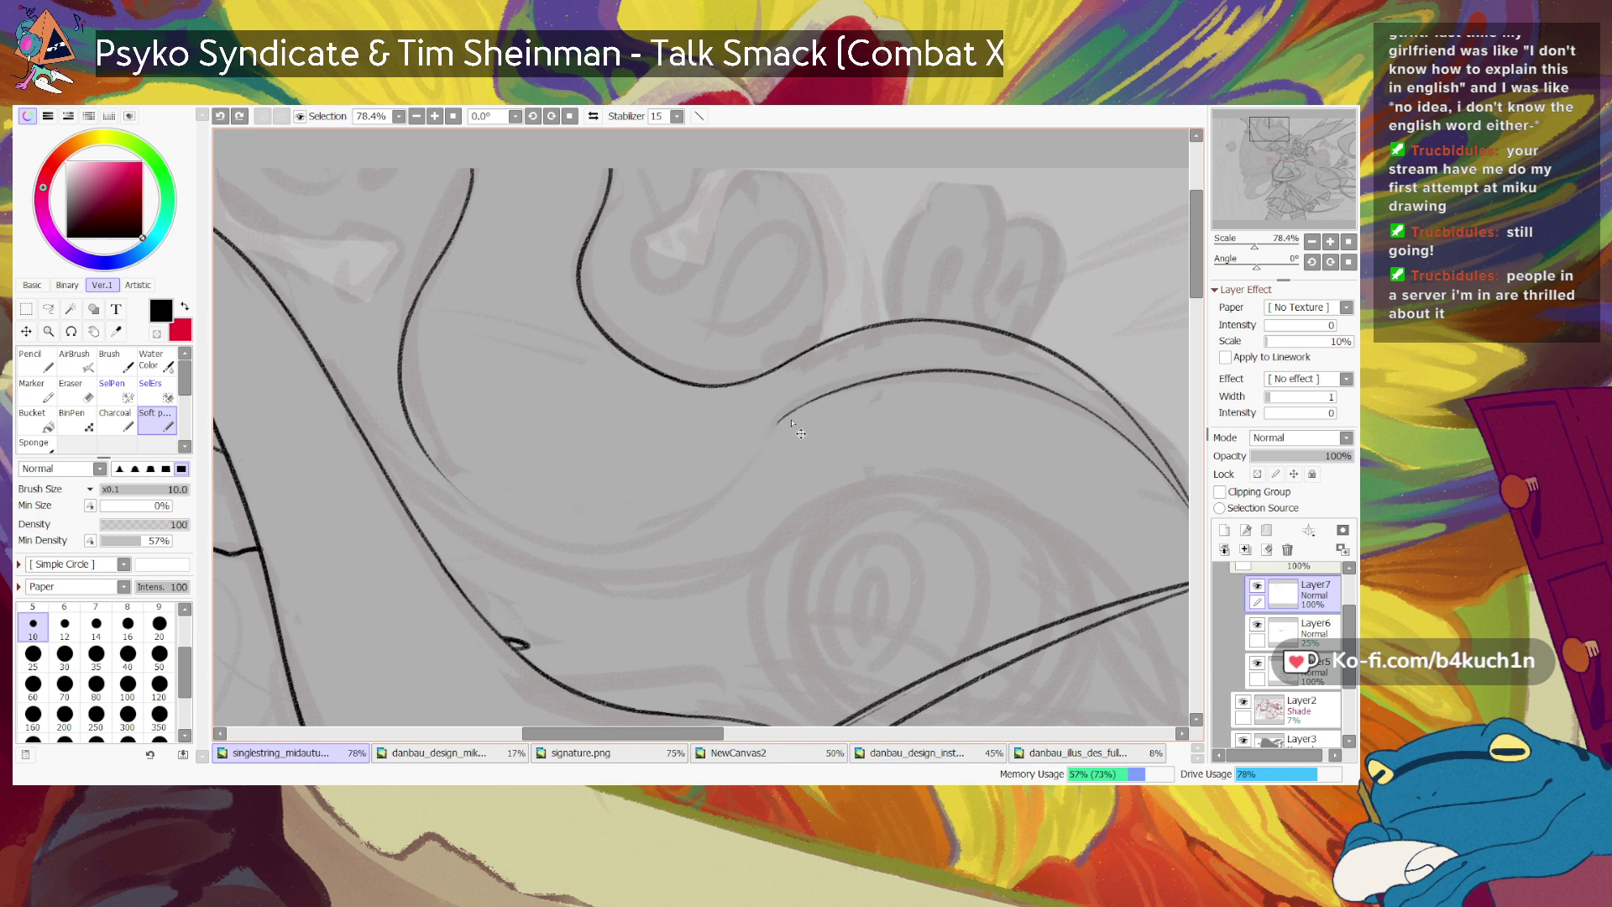
pyautogui.hotkey('ctrl', 'z')
pyautogui.moveTo(776, 425); pyautogui.dragTo(758, 459)
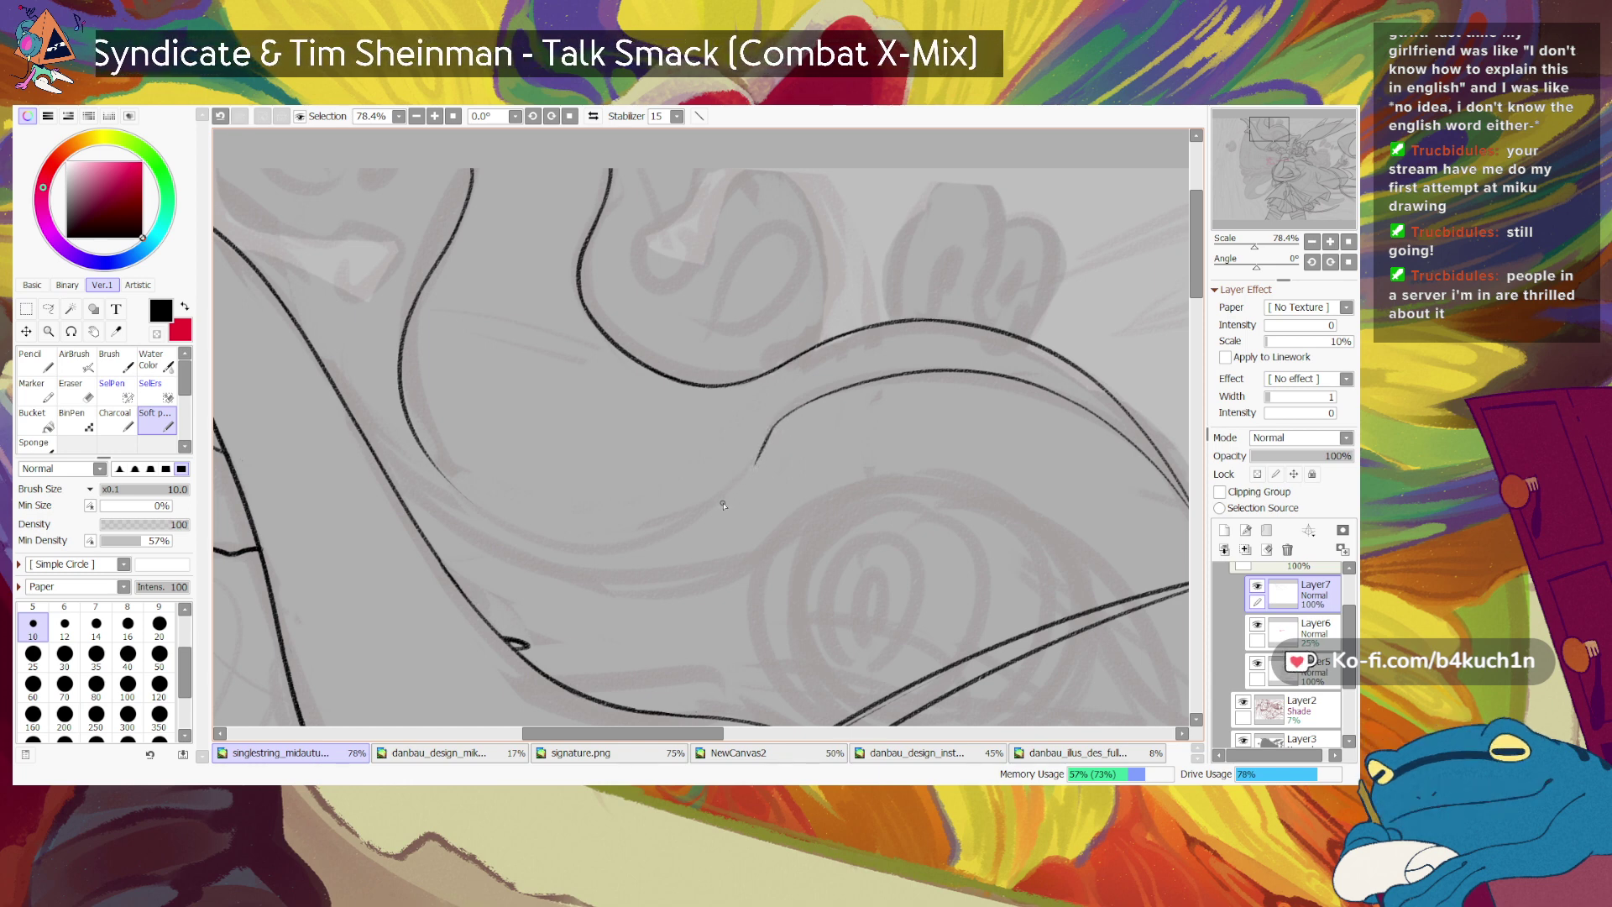
# Step: Ink a curve from the end of the opposite outline edge around the rounded valley towards the inner contour line
pyautogui.moveTo(1265, 265); pyautogui.dragTo(1285, 265)
pyautogui.moveTo(1199, 452); pyautogui.dragTo(1201, 436)
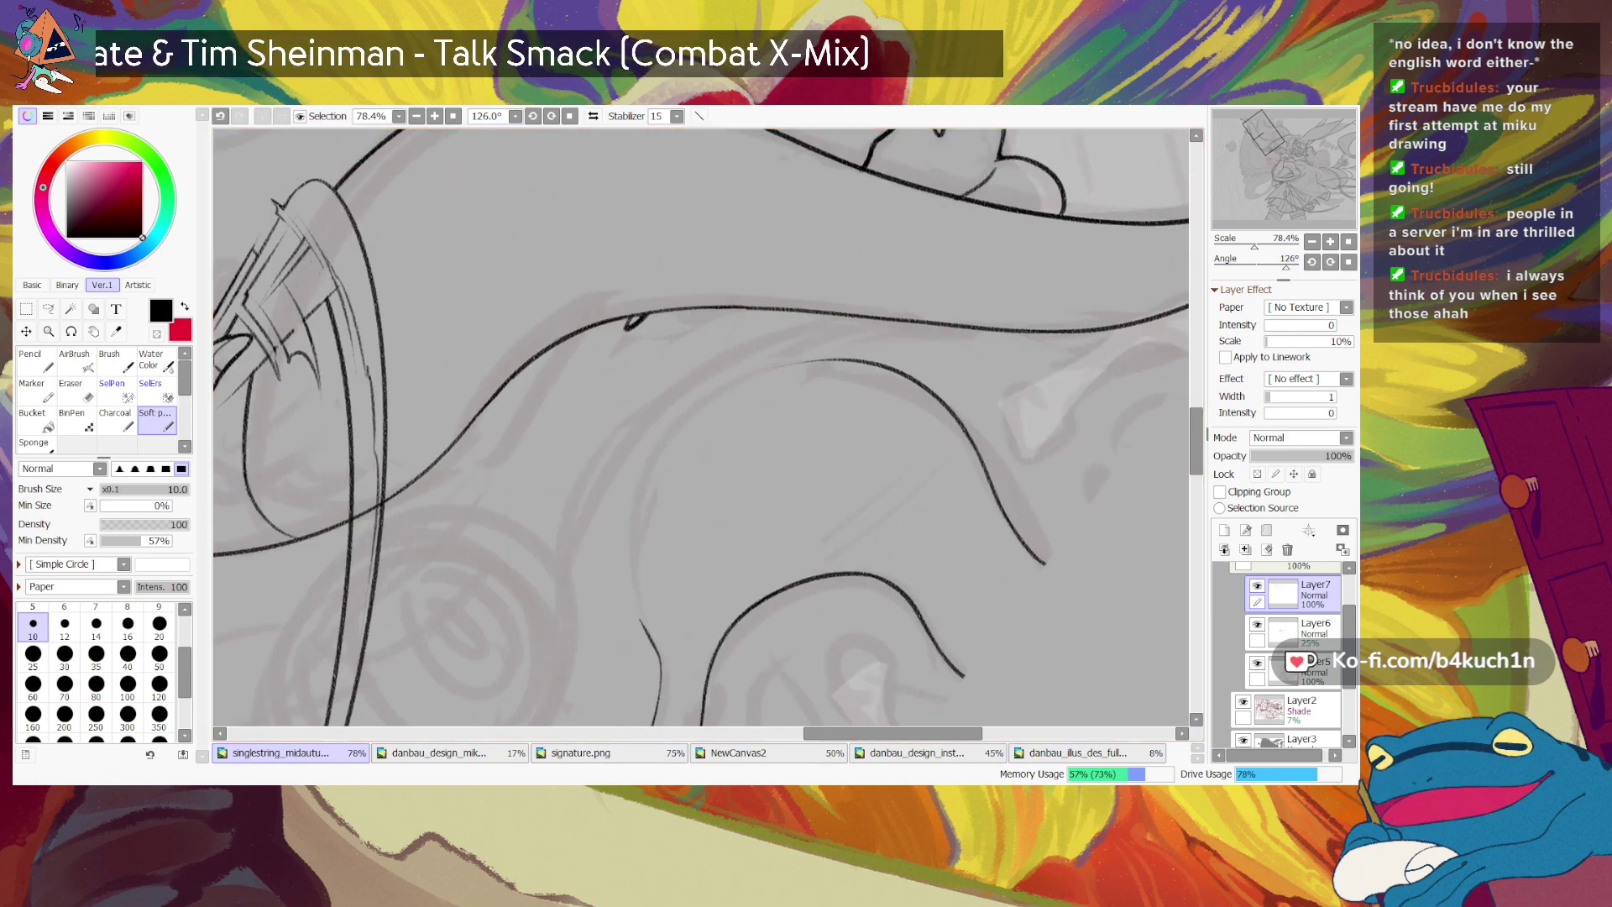
pyautogui.hotkey('ctrl', 'z')
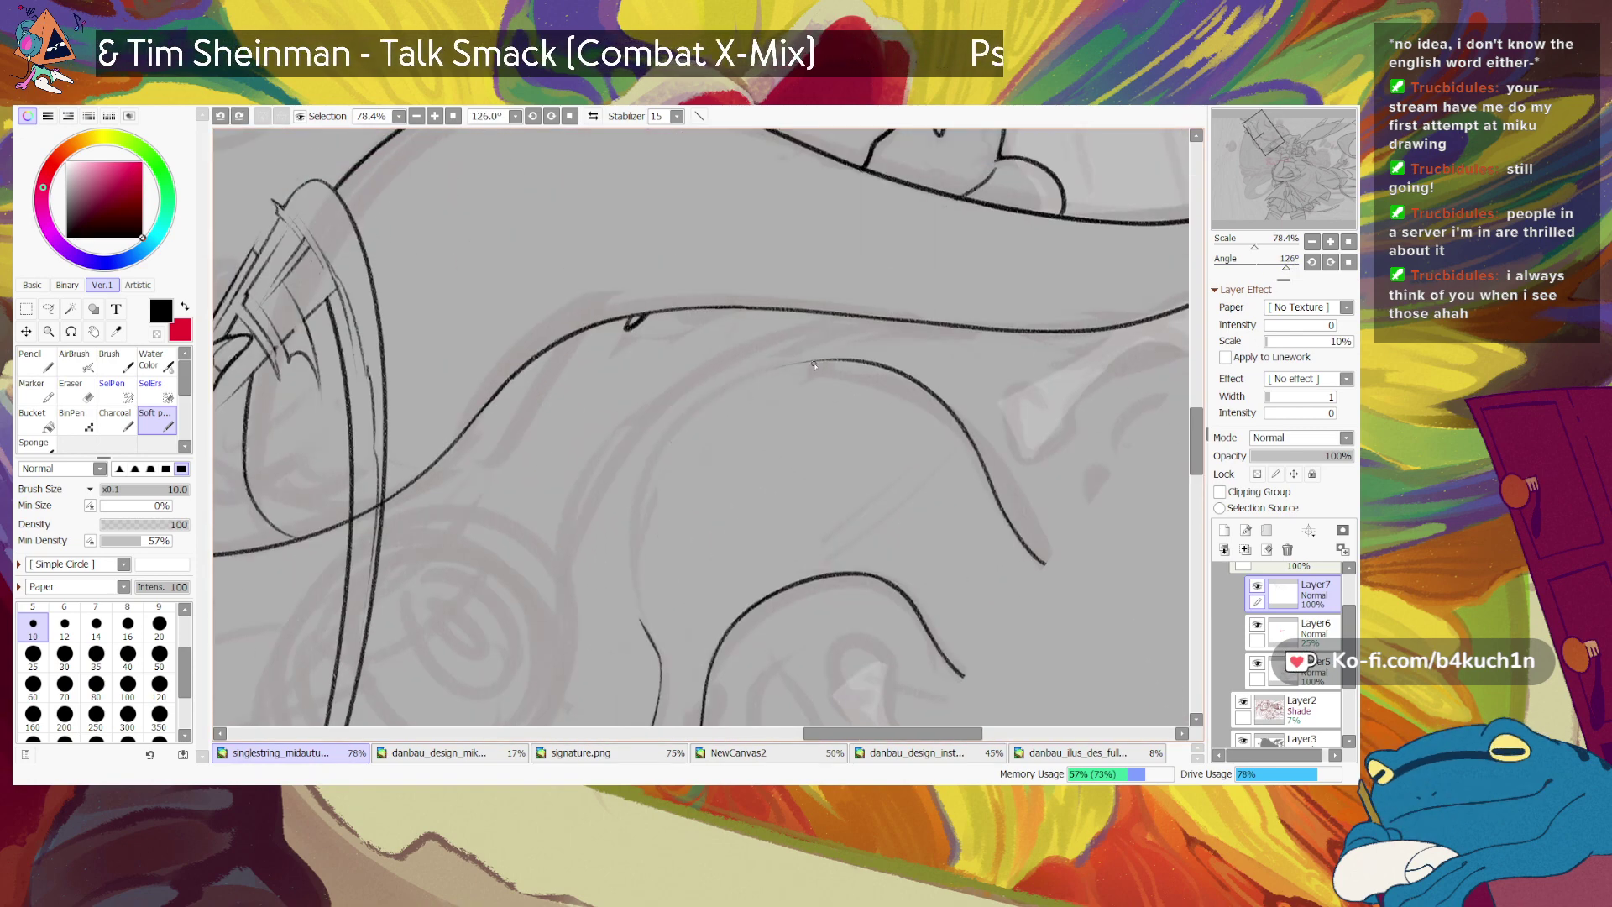
pyautogui.moveTo(816, 362)
pyautogui.mouseDown()
pyautogui.moveTo(774, 370)
pyautogui.moveTo(672, 447)
pyautogui.mouseUp()
pyautogui.hotkey('ctrl', 'z')
pyautogui.moveTo(819, 360); pyautogui.dragTo(653, 459)
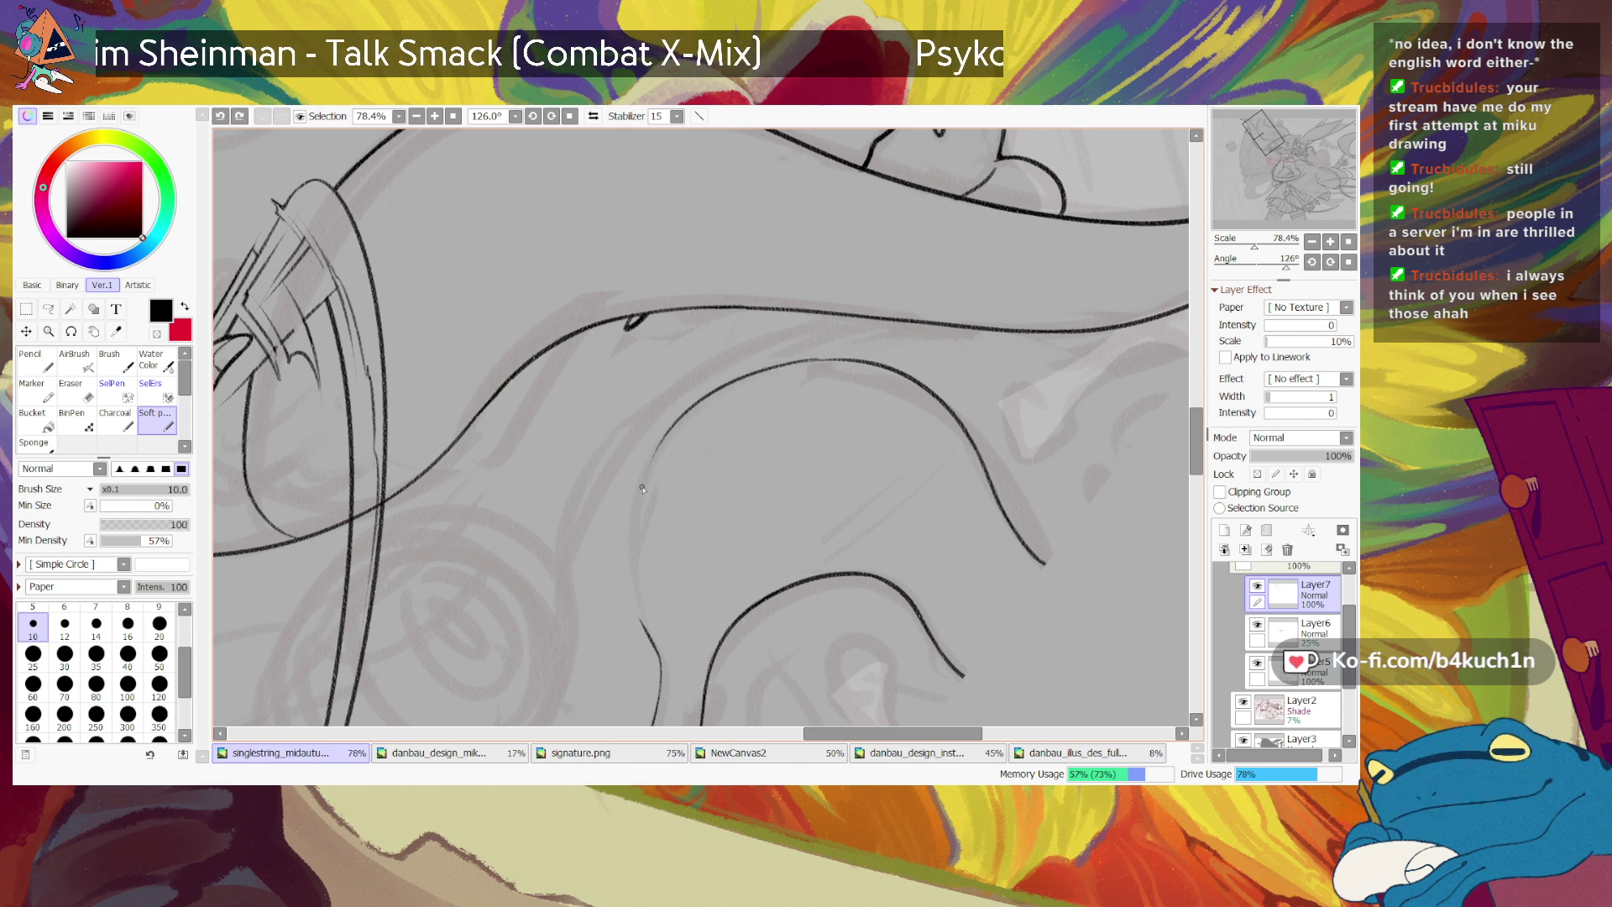
# Step: Thin the joint where the new valley curve overlaps the outline edge using the transparent colour, and return to black ink
pyautogui.press('x')
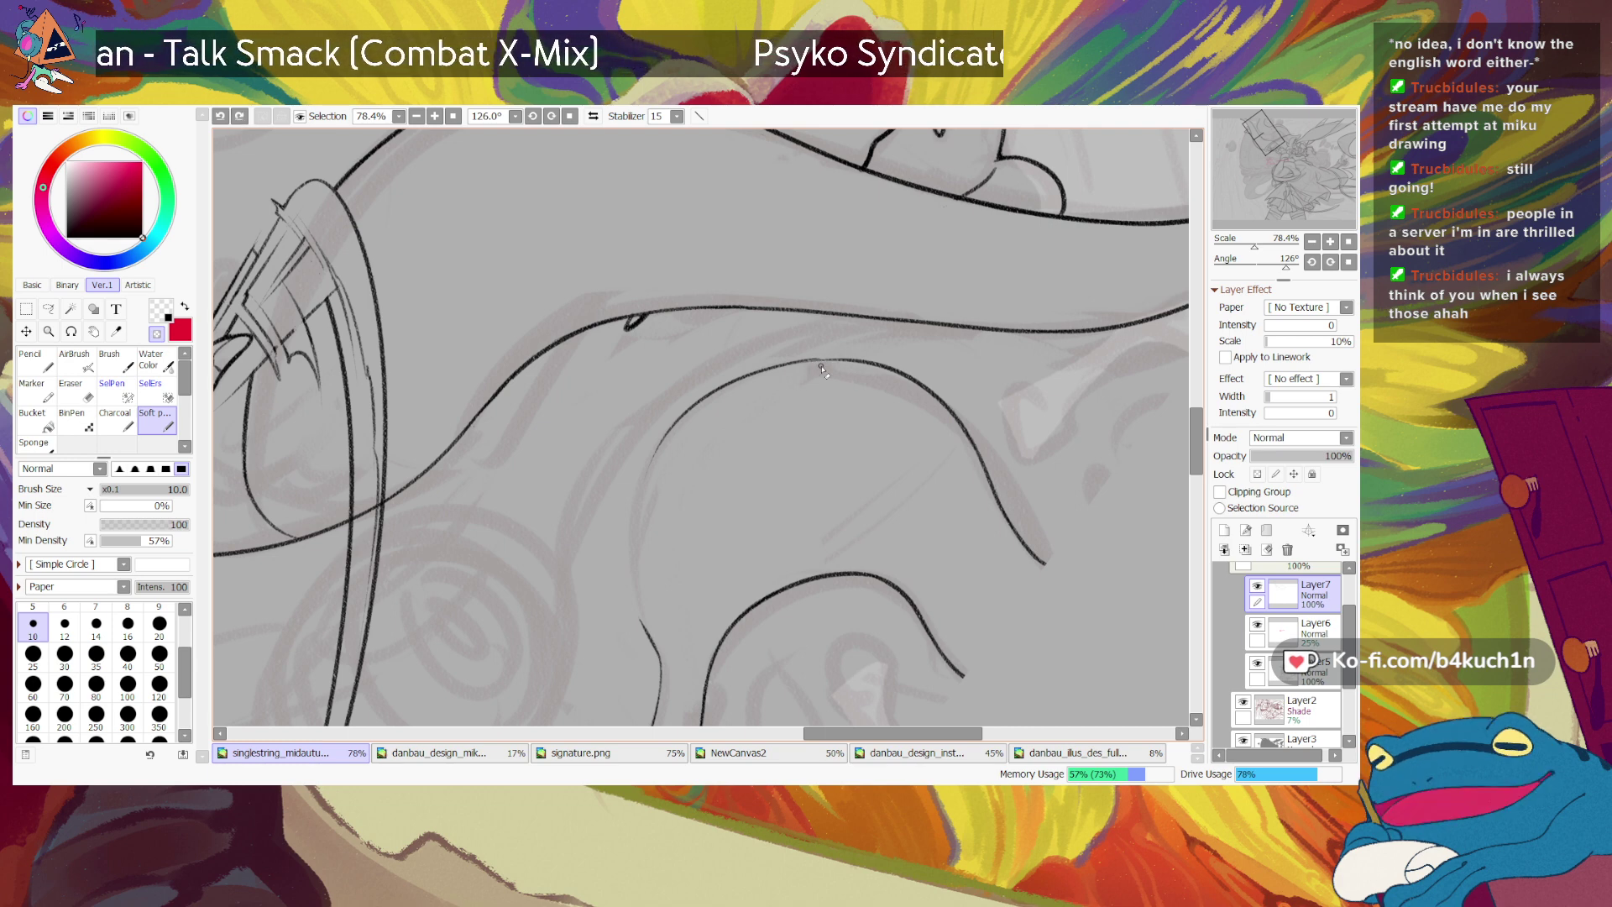
pyautogui.moveTo(819, 366); pyautogui.dragTo(827, 357)
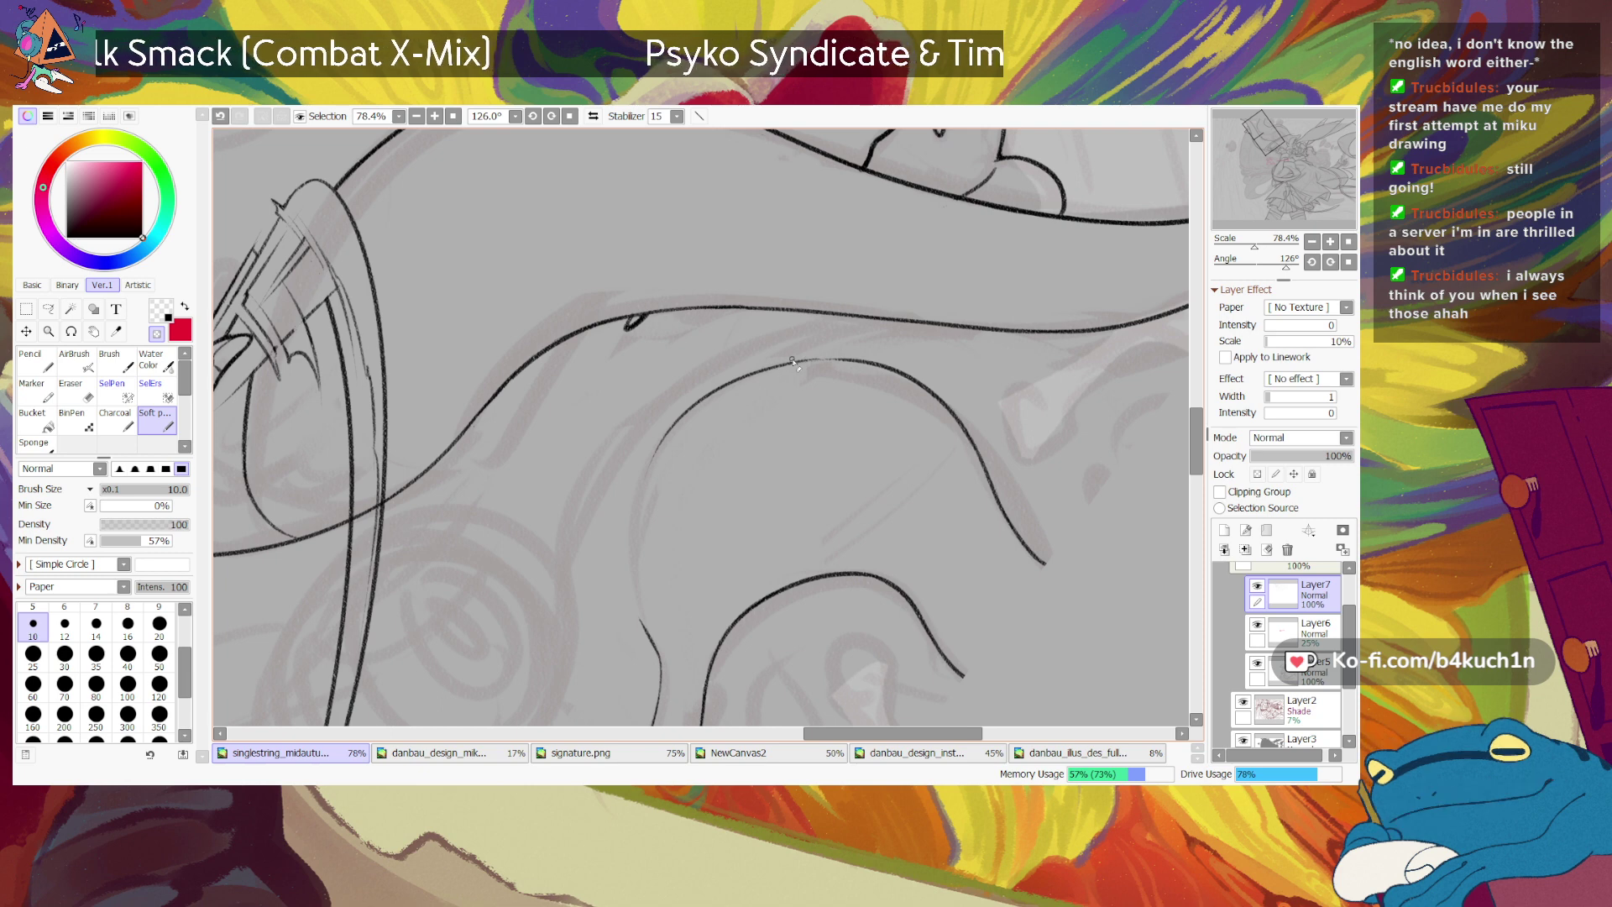
pyautogui.press('e')
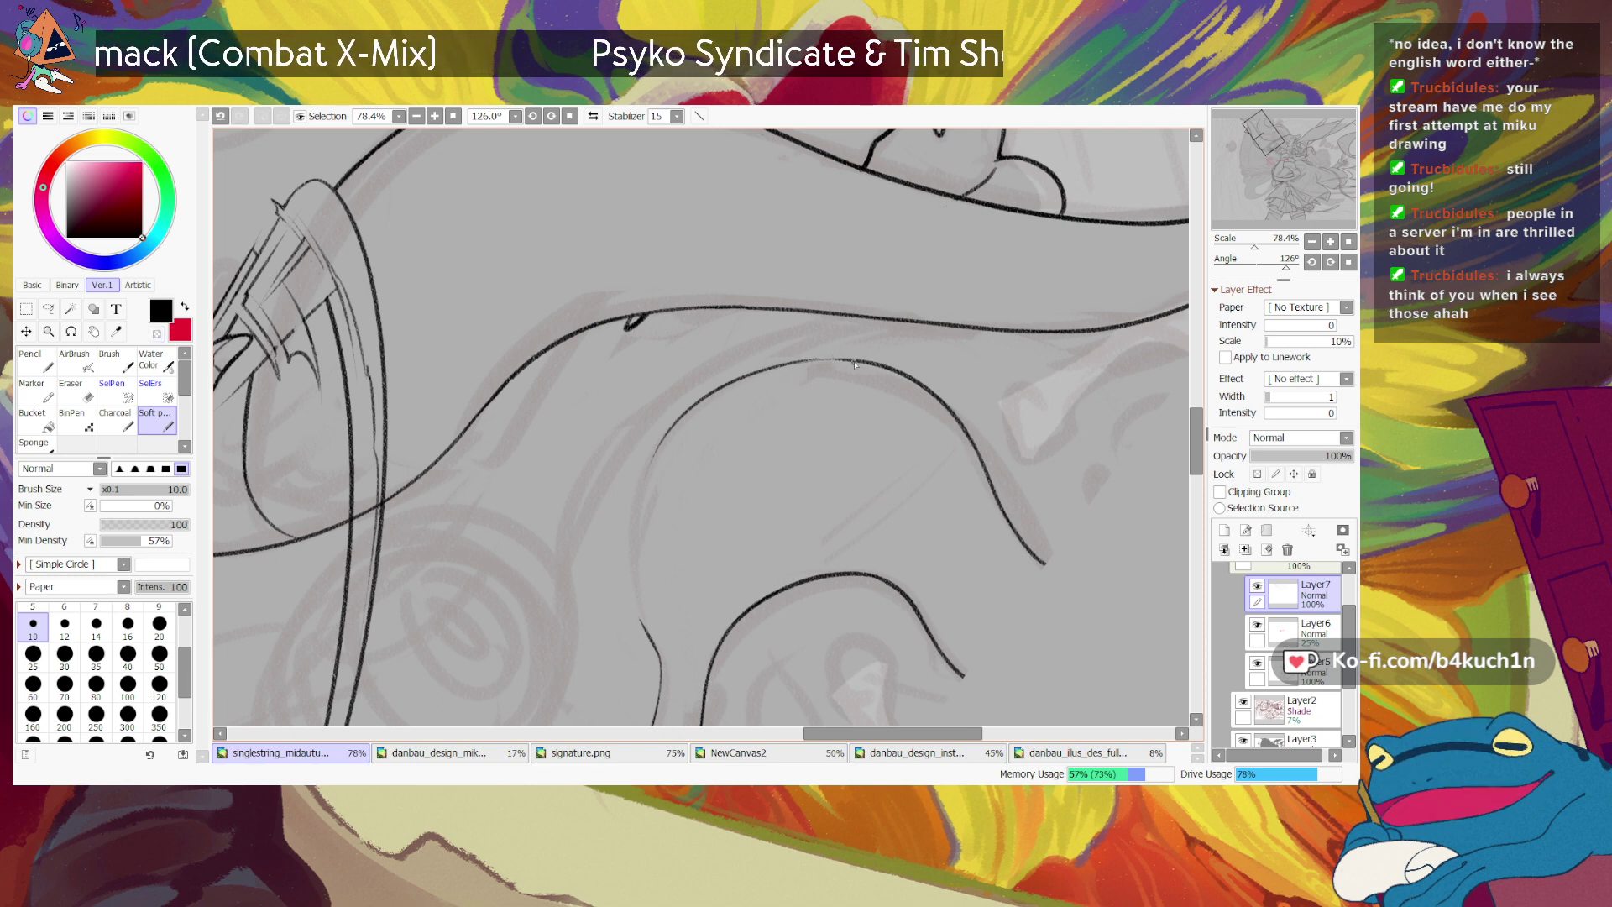
pyautogui.hotkey('ctrl', 'z')
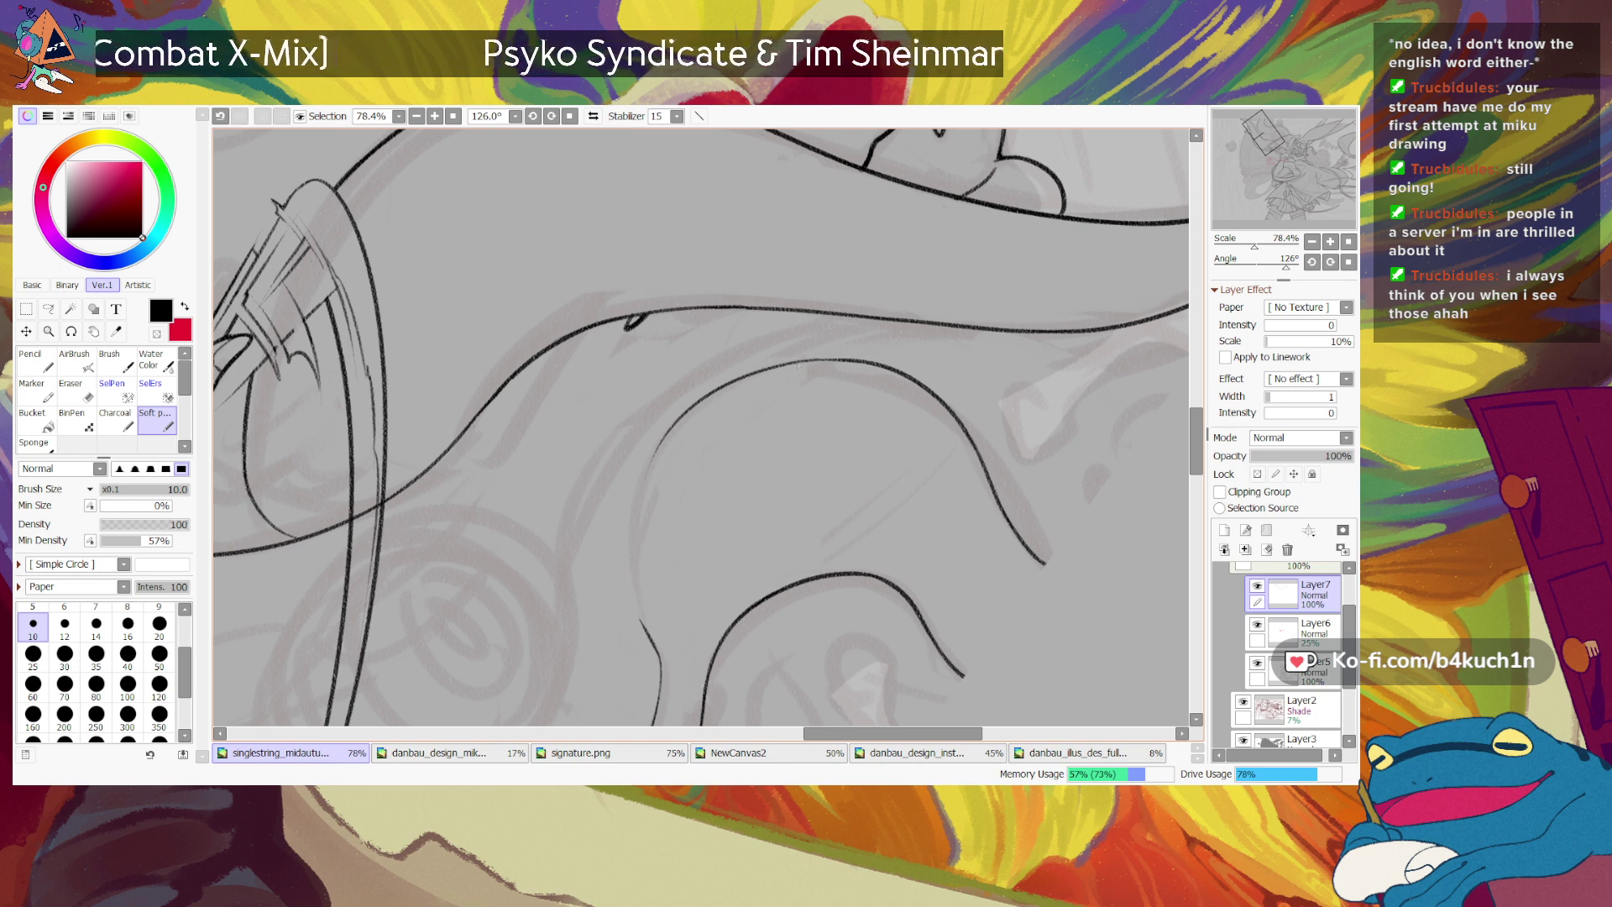
pyautogui.press('e')
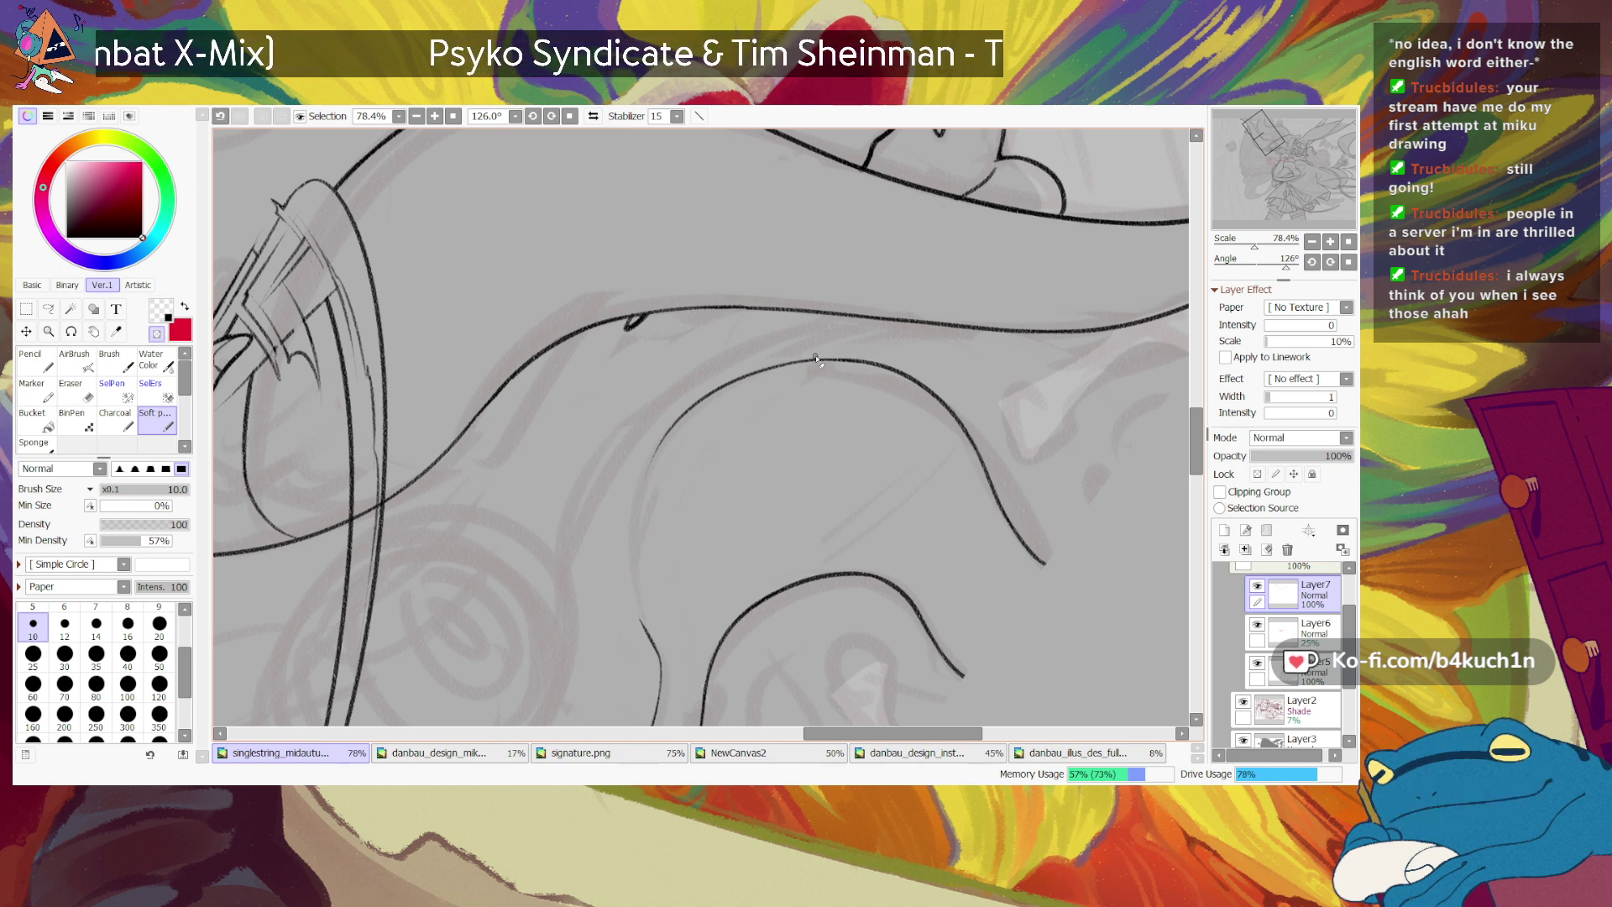
pyautogui.press('e')
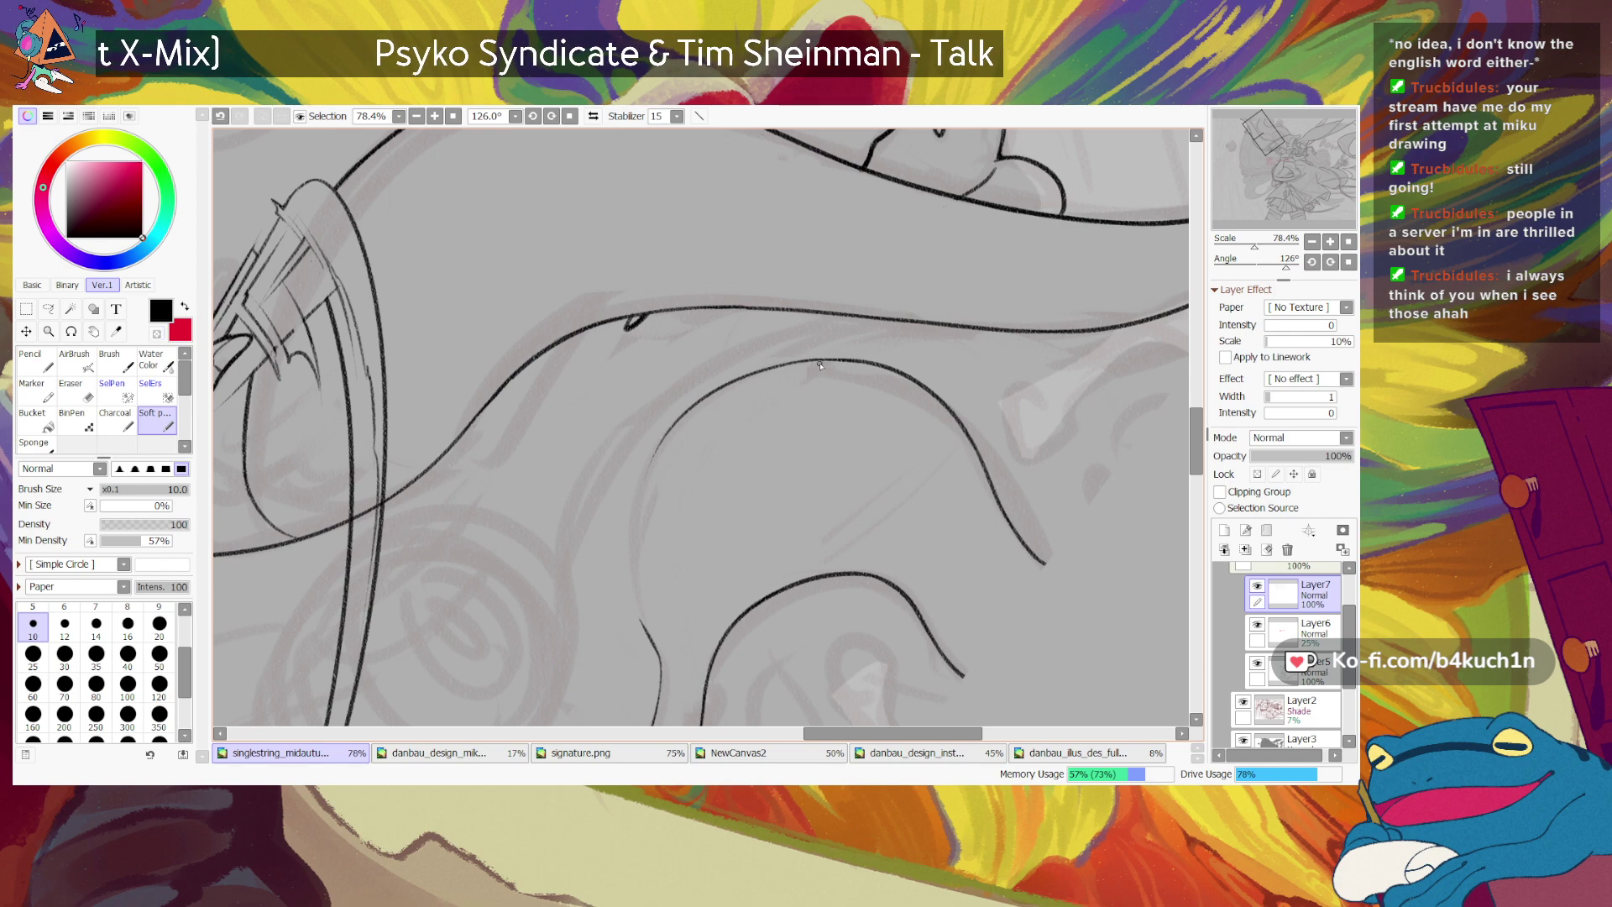
# Step: Continue the valley curve down its far side until it meets the end of the inner contour line
pyautogui.click(1330, 262)
pyautogui.click(1330, 262)
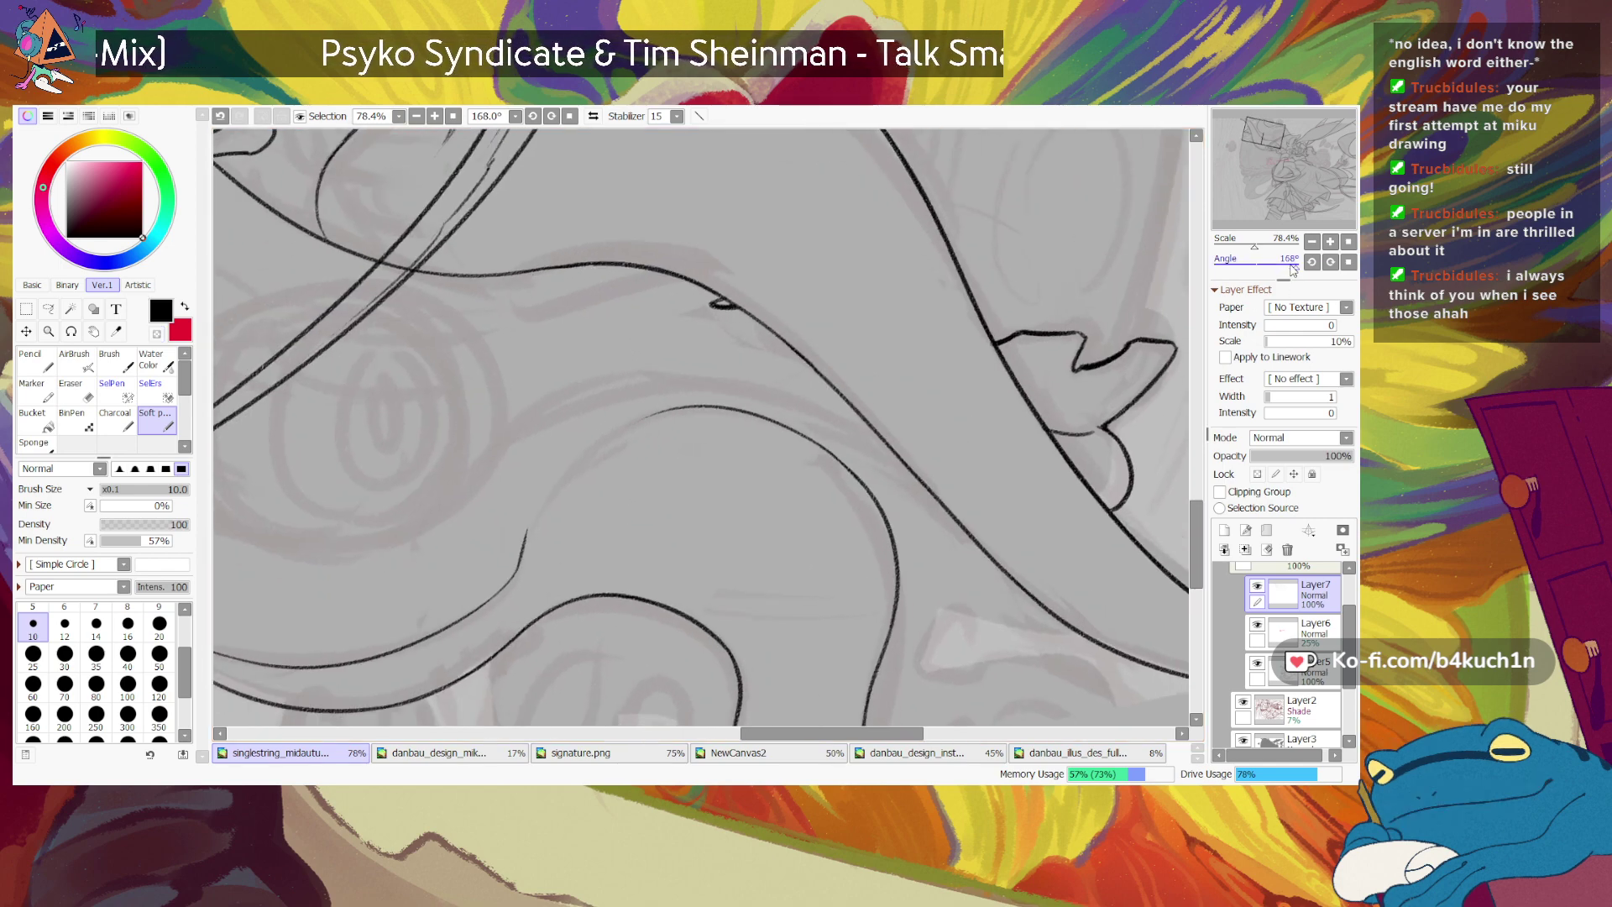
pyautogui.click(1312, 262)
pyautogui.moveTo(670, 417); pyautogui.dragTo(600, 576)
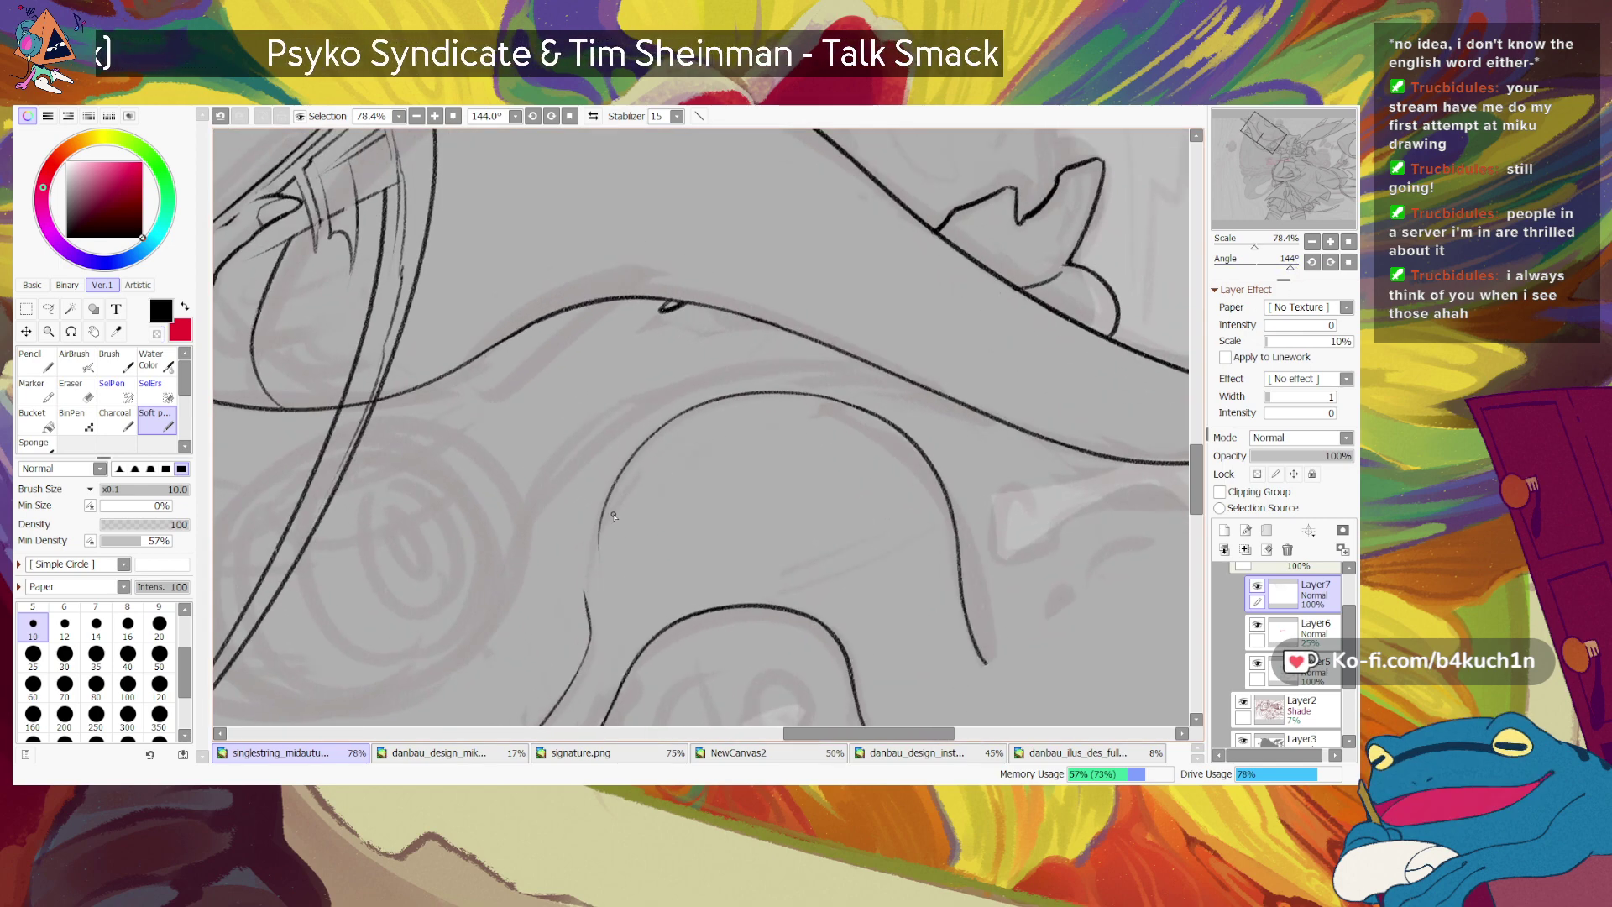
pyautogui.hotkey('ctrl', 'z')
pyautogui.hotkey('ctrl', 'y')
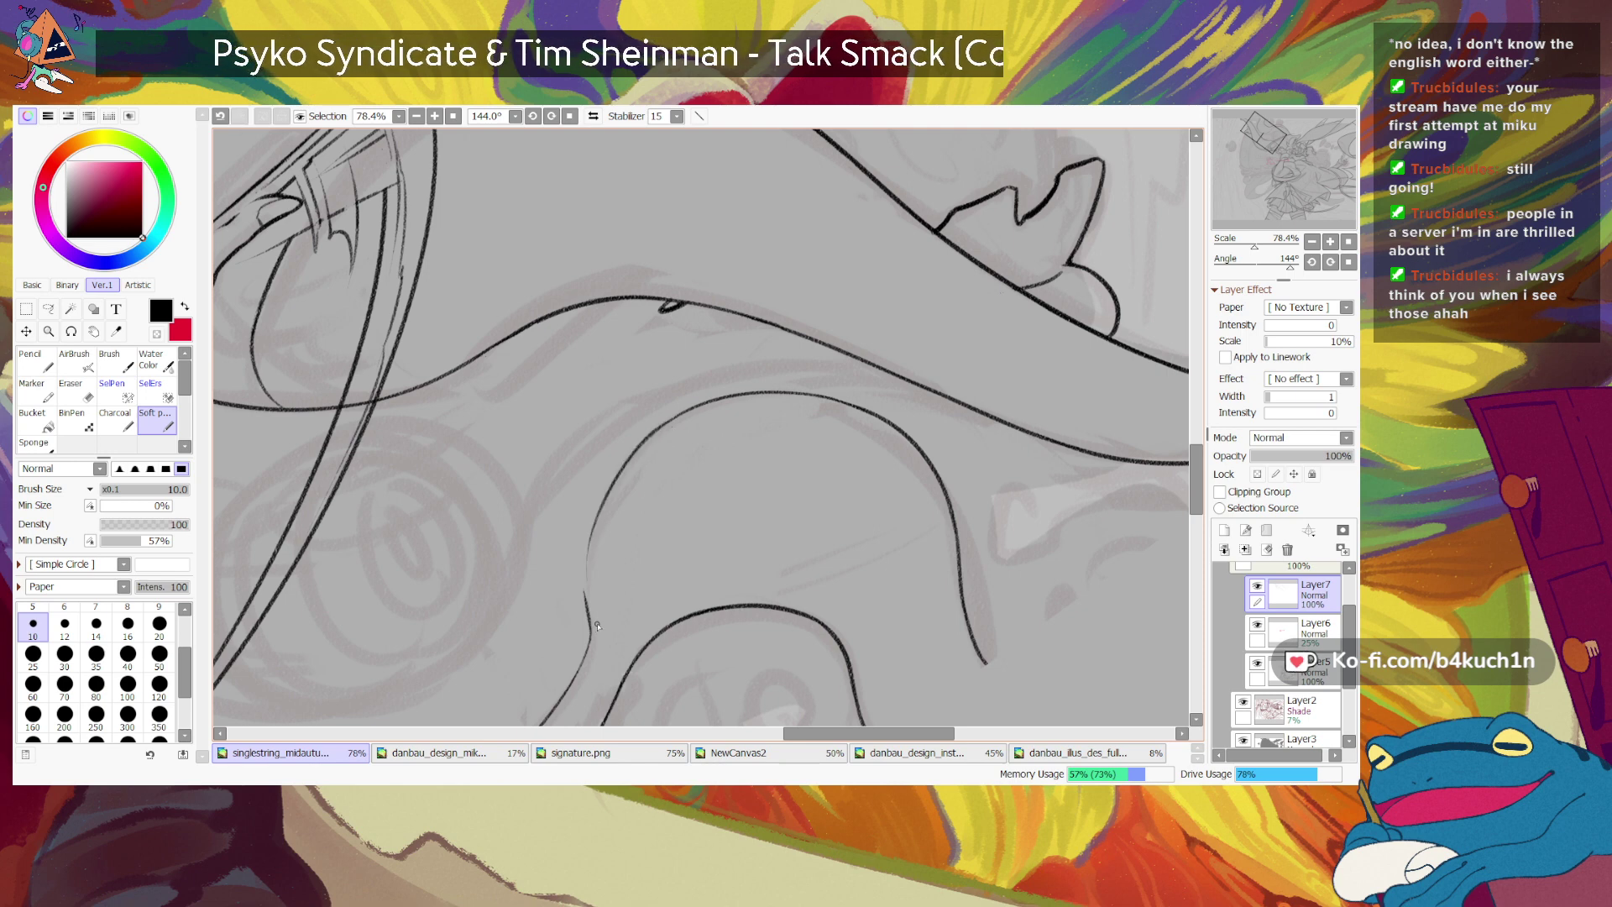
pyautogui.hotkey('ctrl', 'z')
pyautogui.hotkey('ctrl', 'y')
pyautogui.hotkey('ctrl', 'z')
pyautogui.moveTo(670, 420)
pyautogui.mouseDown()
pyautogui.moveTo(591, 624)
pyautogui.moveTo(587, 576)
pyautogui.mouseUp()
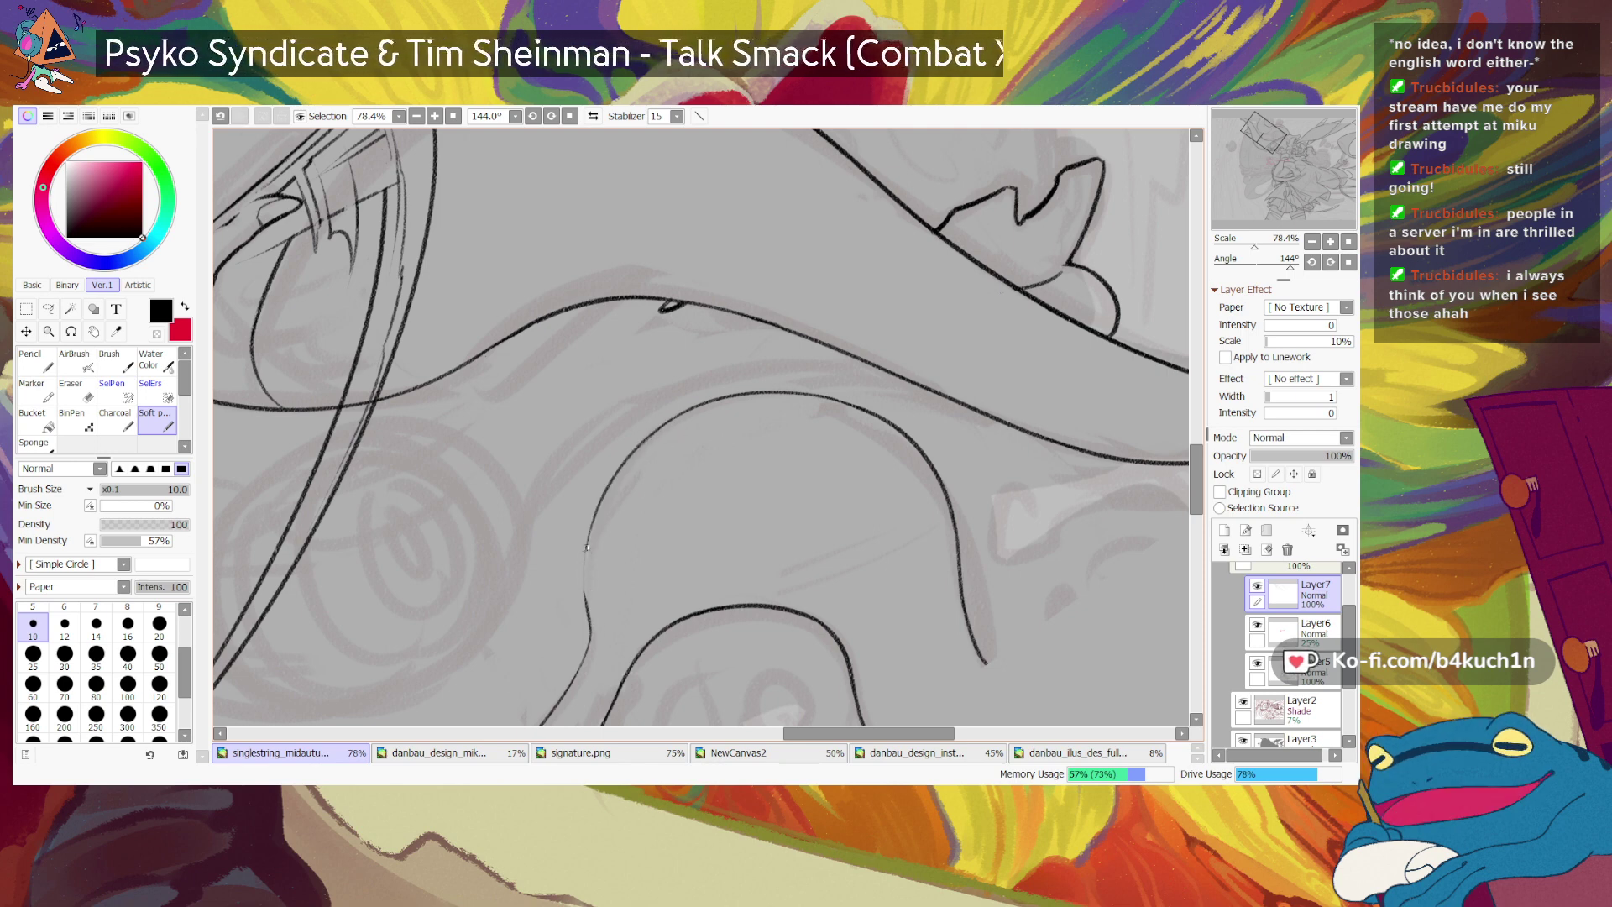
# Step: Refine the junction between the valley curve and the inner contour line with short touch-up strokes
pyautogui.hotkey('ctrl', 'z')
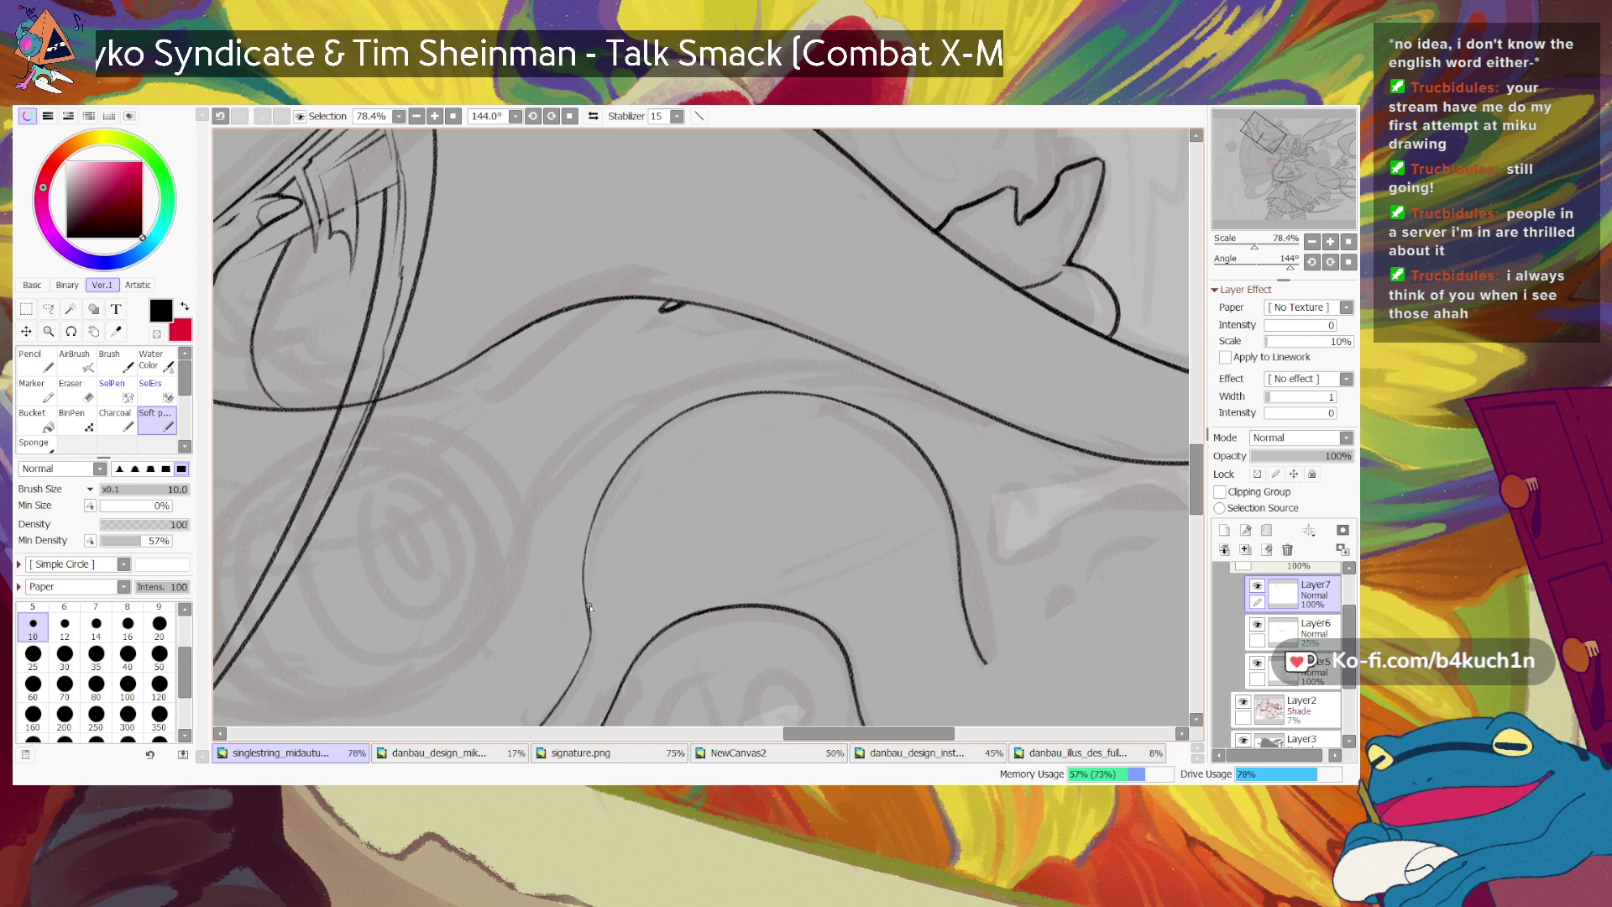
pyautogui.hotkey('ctrl', 'z')
pyautogui.hotkey('ctrl', 'z')
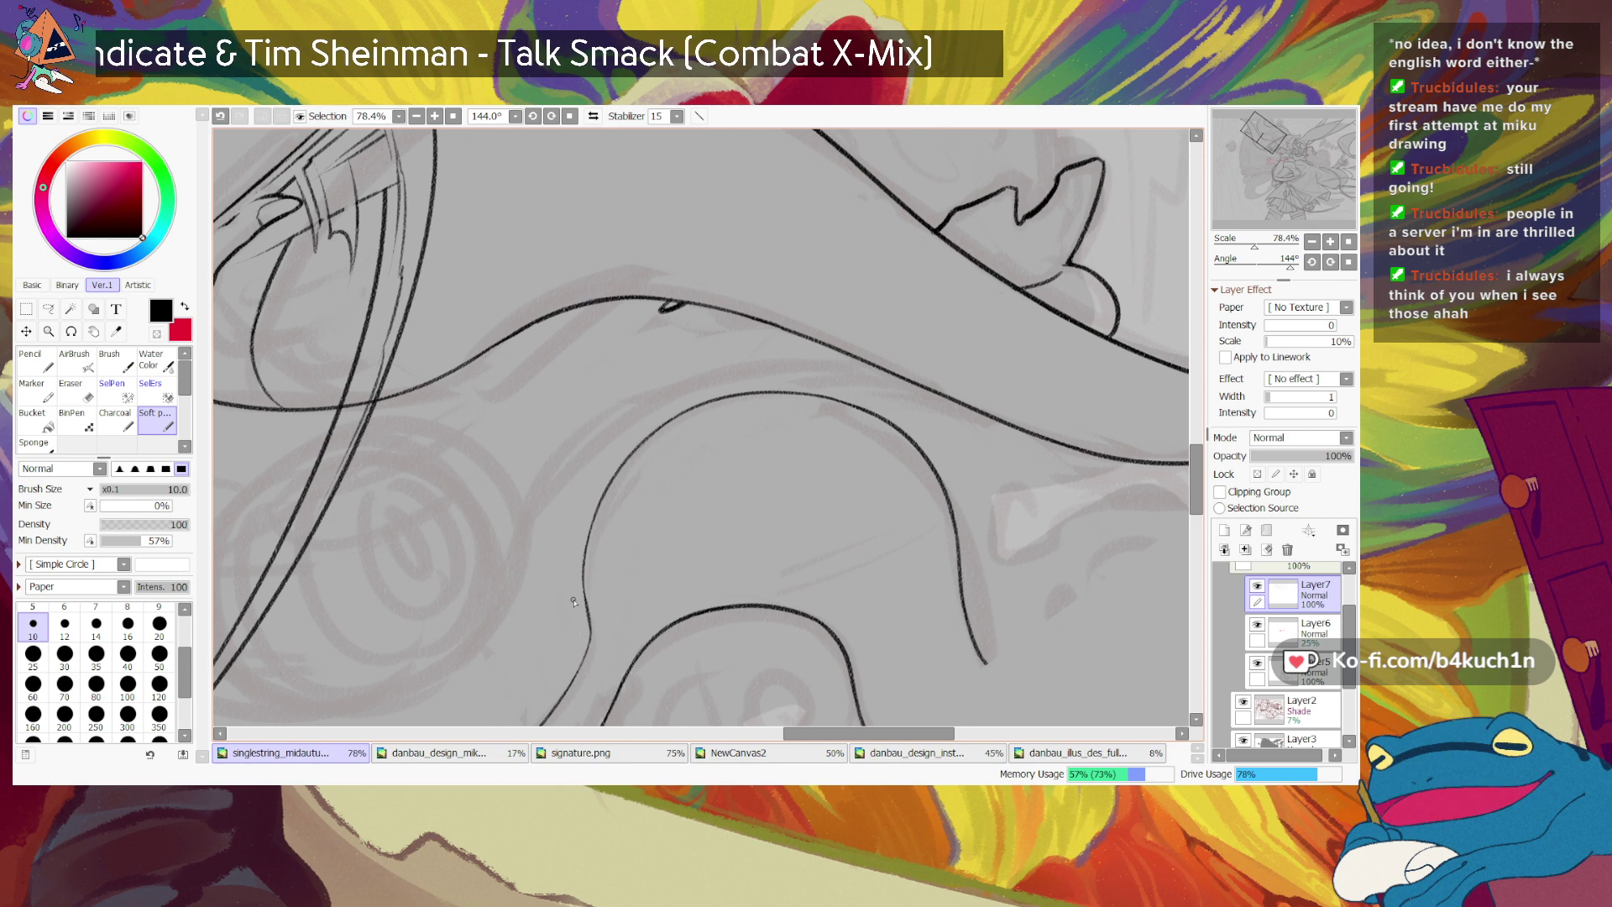
pyautogui.moveTo(593, 522); pyautogui.dragTo(584, 581)
pyautogui.hotkey('ctrl', 'z')
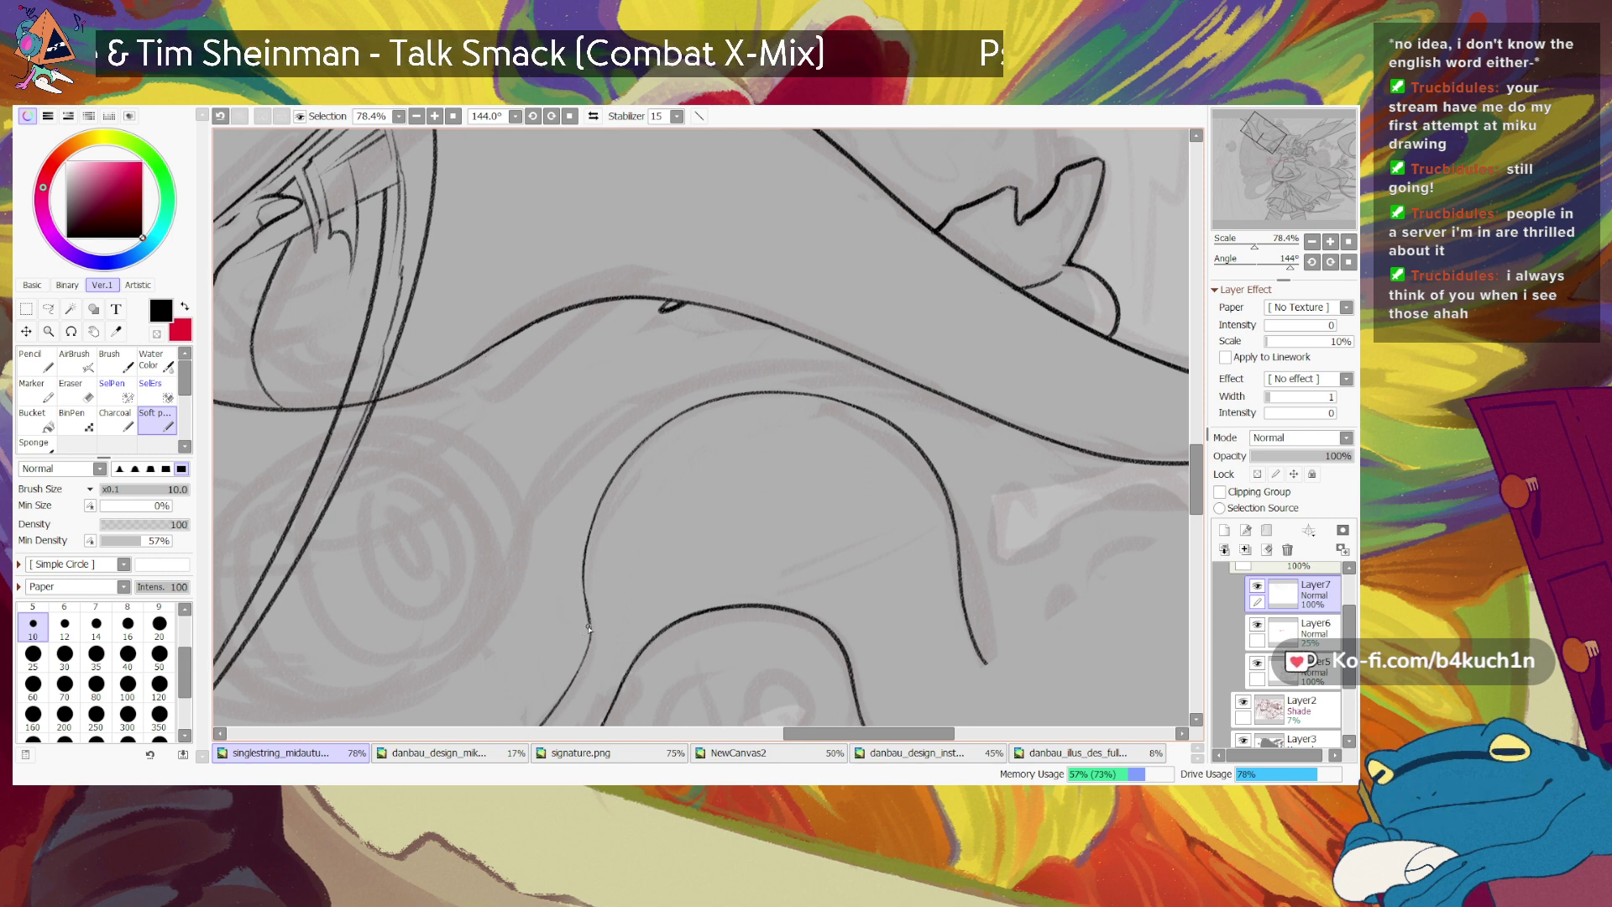
pyautogui.click(1349, 262)
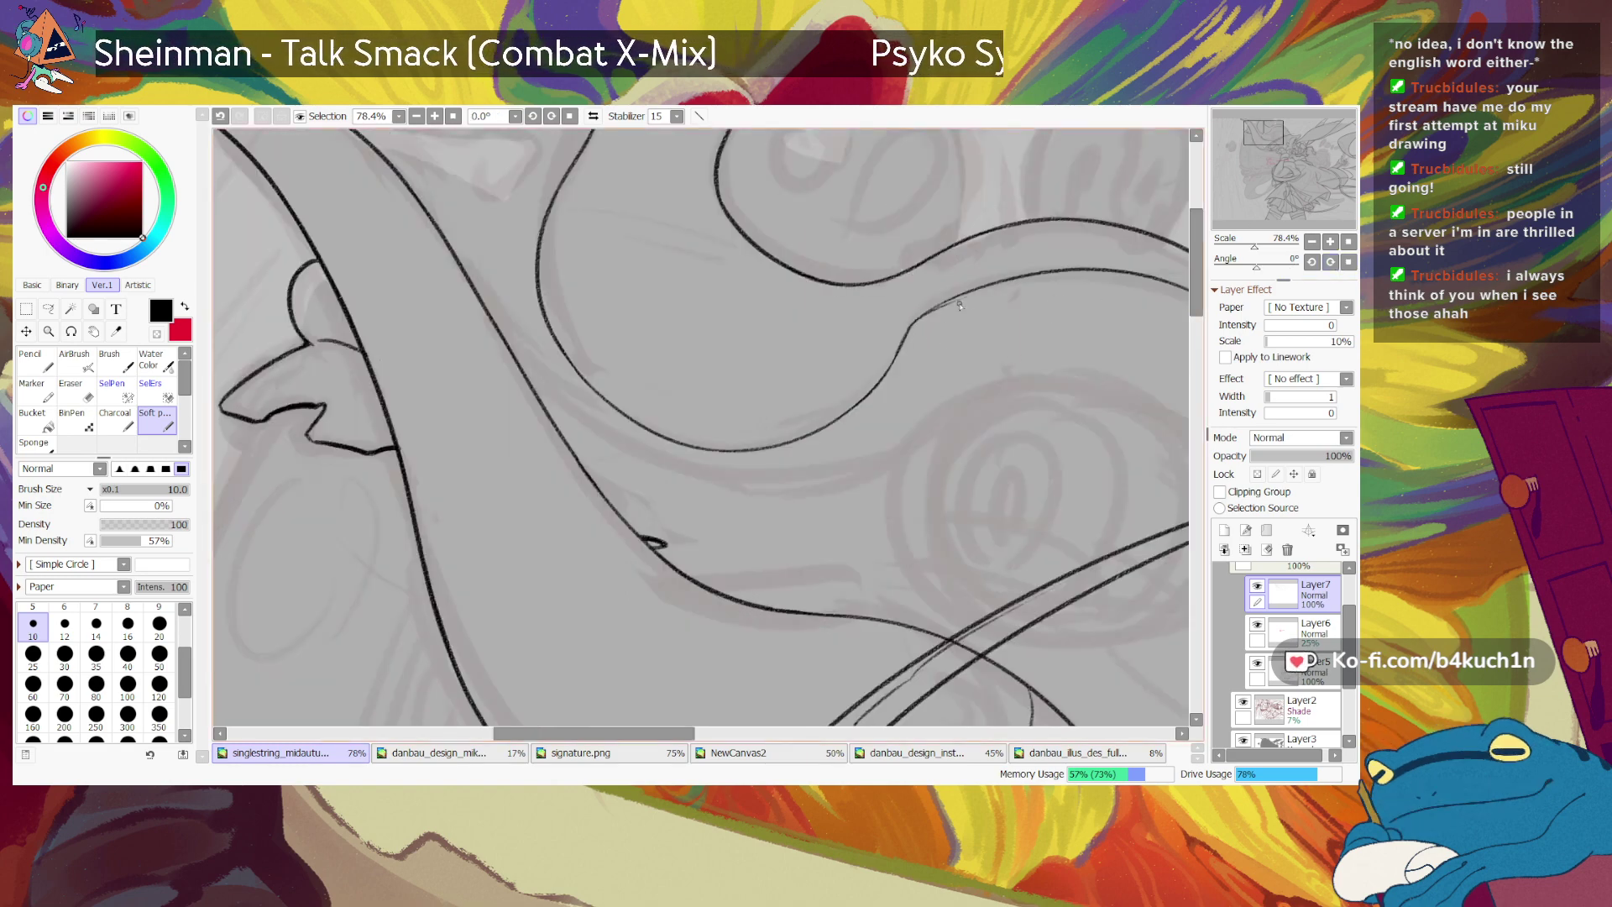
pyautogui.hotkey('ctrl', 'z')
pyautogui.hotkey('ctrl', 'z')
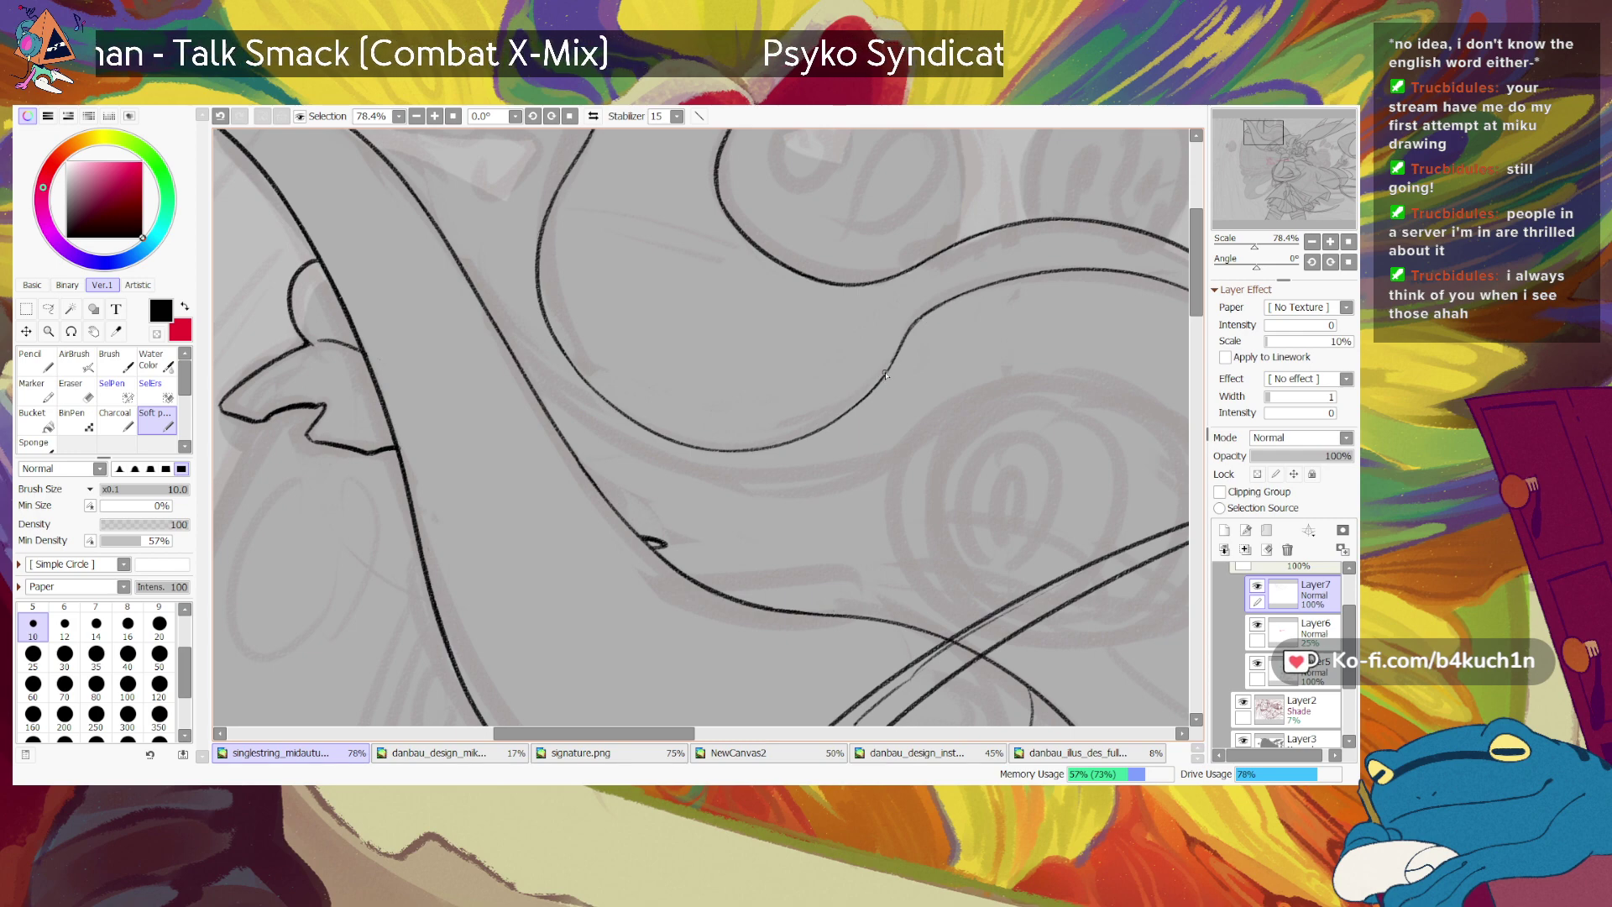
pyautogui.moveTo(902, 346); pyautogui.dragTo(889, 368)
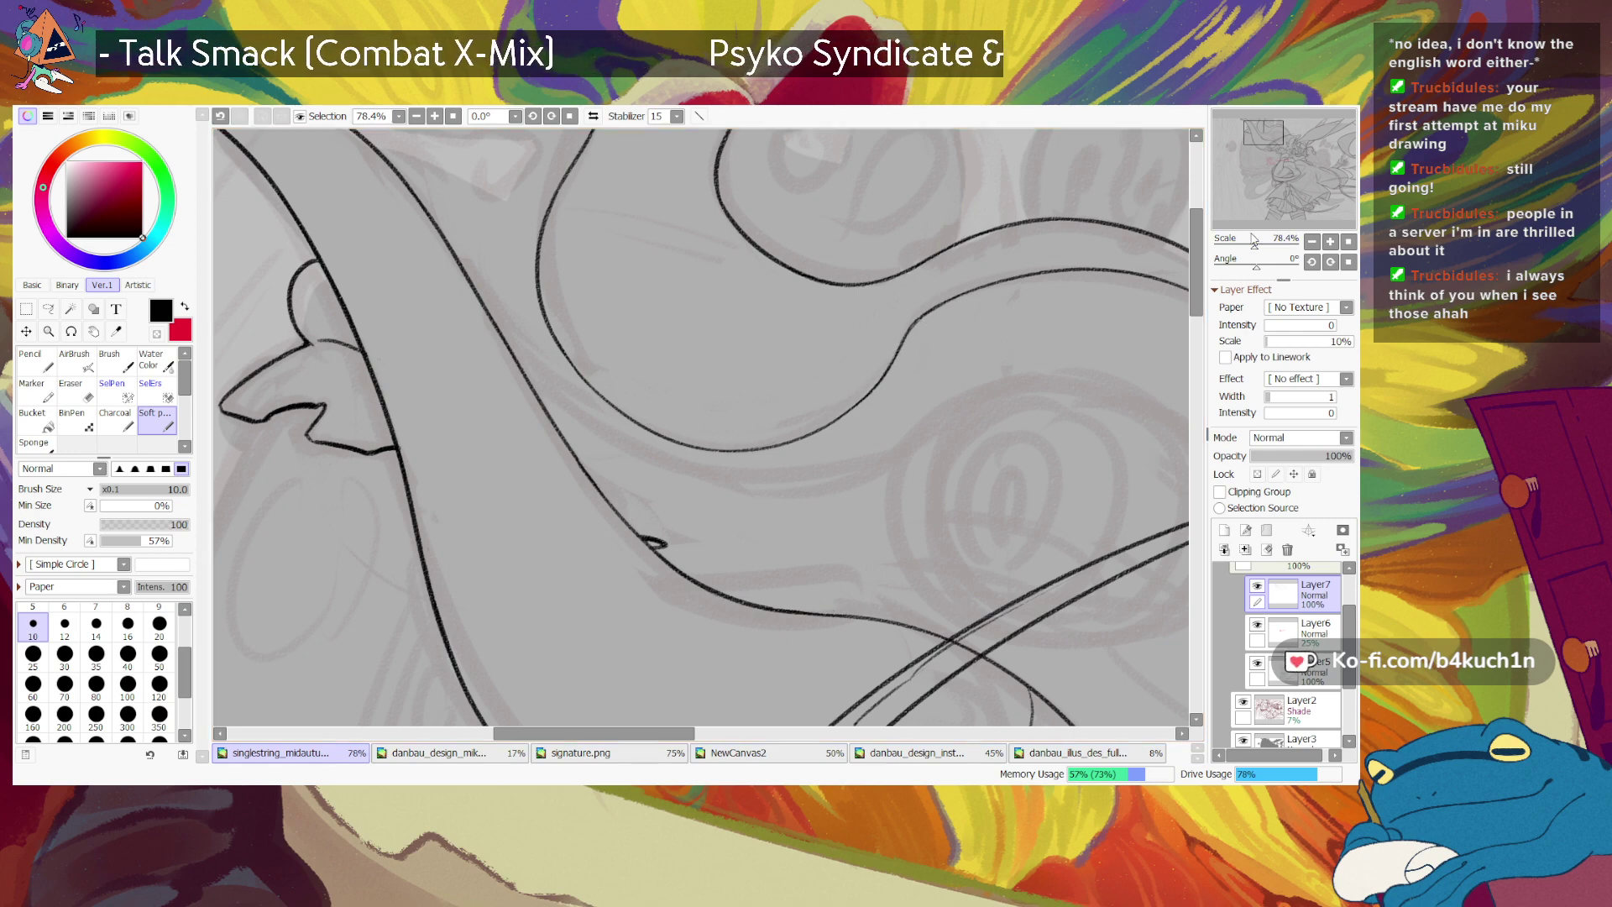
# Step: Set the brush size to 12 and ink a short line from the spiky petal edge towards the long arc
pyautogui.moveTo(1250, 239); pyautogui.dragTo(1248, 241)
pyautogui.click(1265, 127)
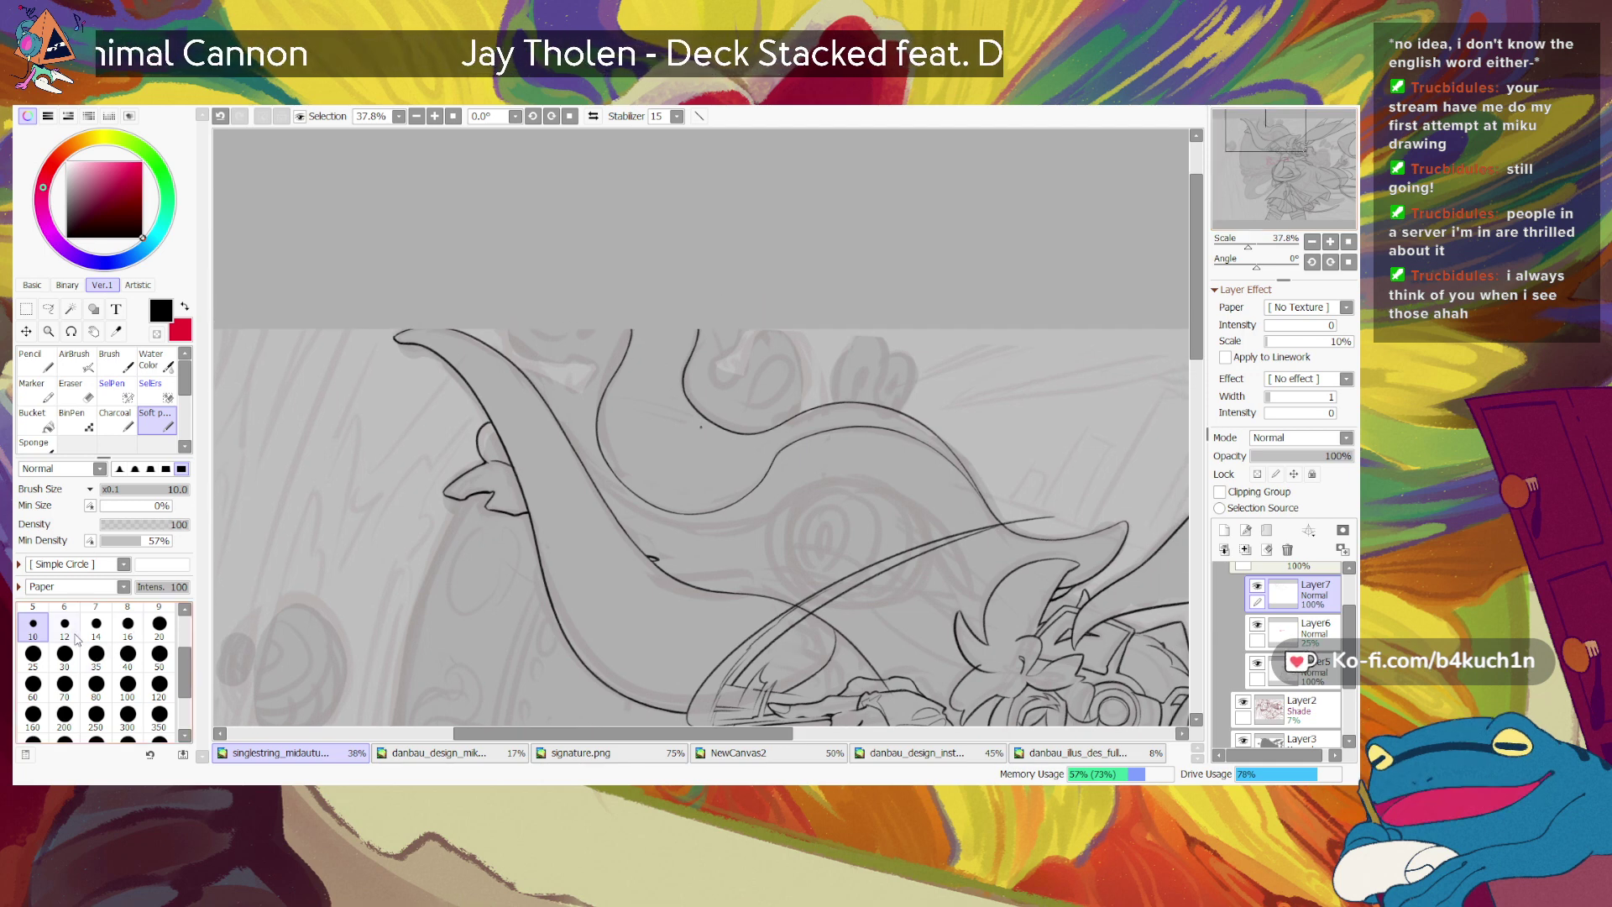
pyautogui.click(67, 630)
pyautogui.moveTo(1248, 246); pyautogui.dragTo(1255, 248)
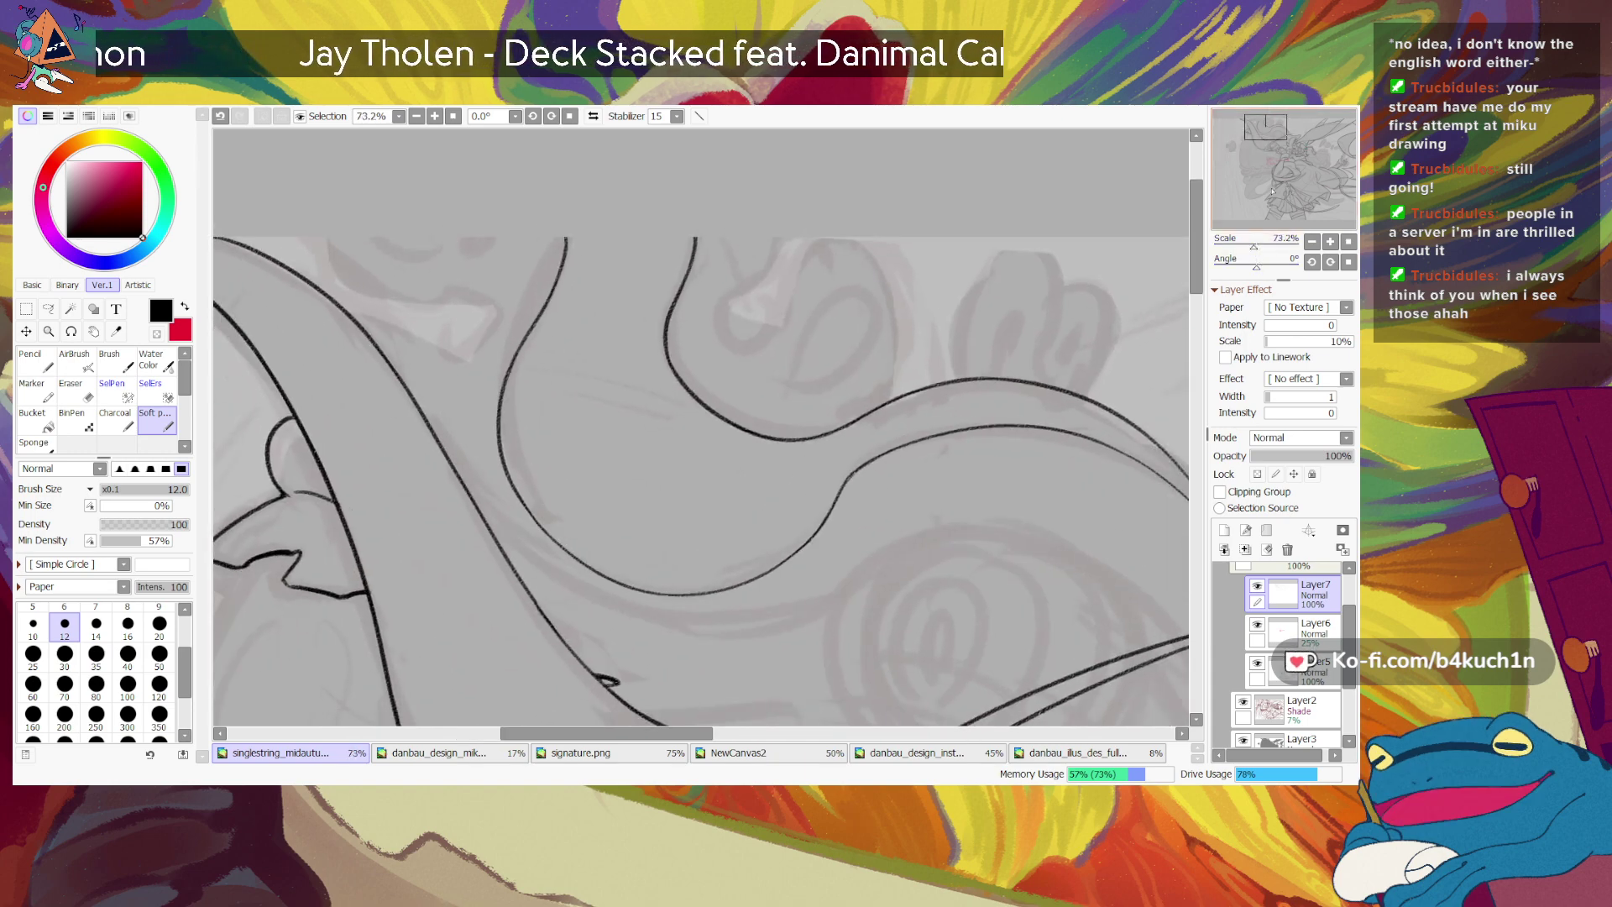
pyautogui.moveTo(747, 689); pyautogui.dragTo(617, 590)
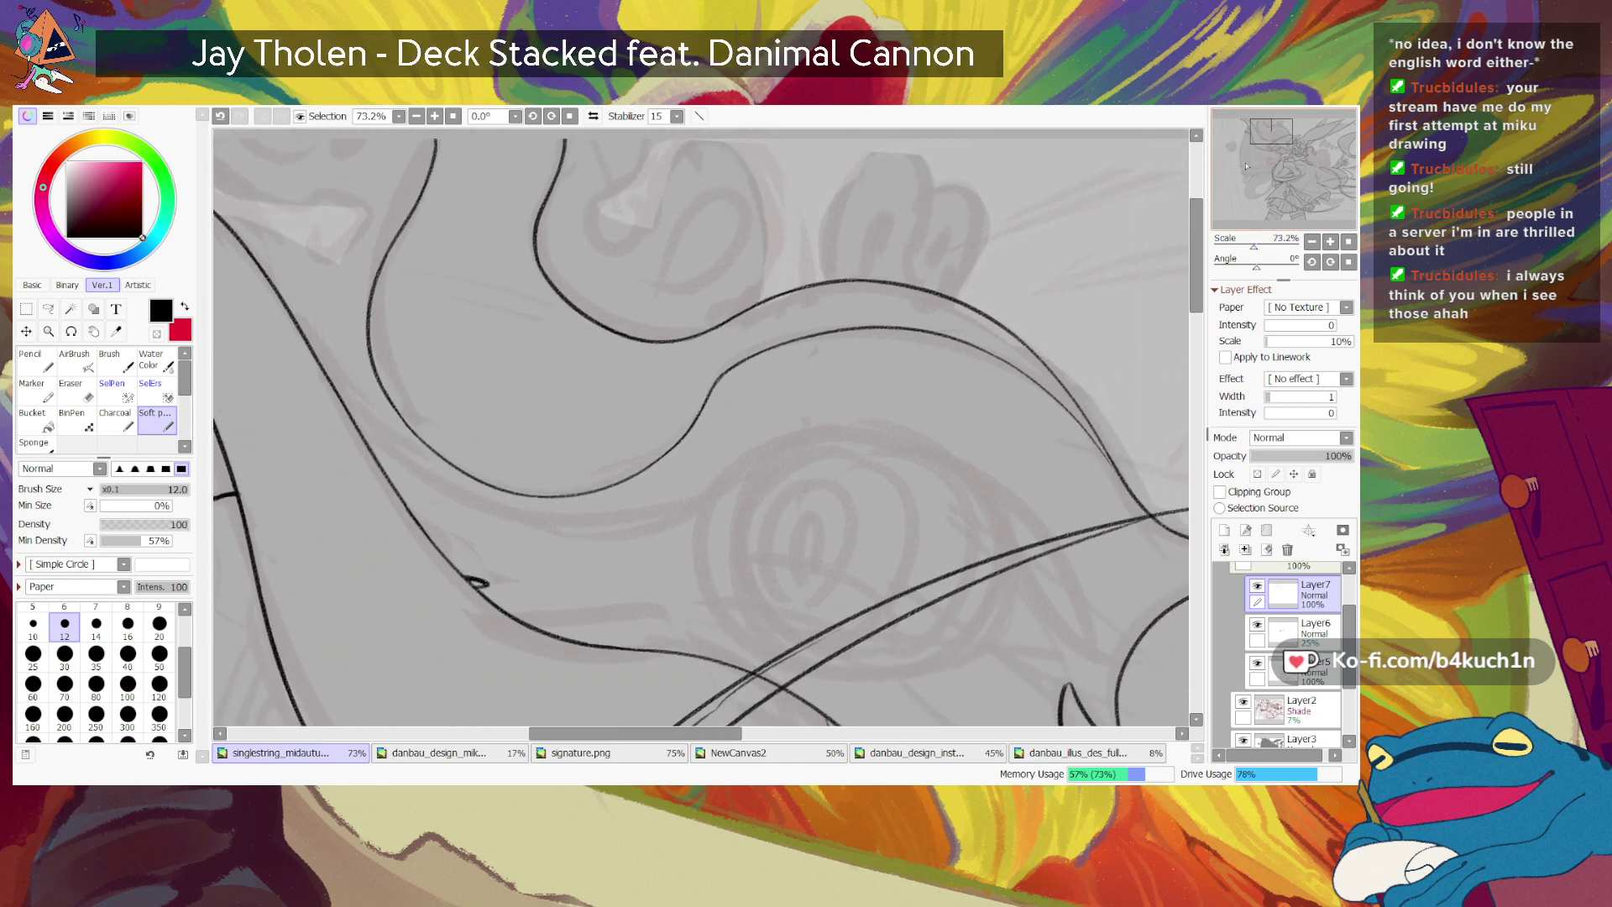
pyautogui.moveTo(1252, 242); pyautogui.dragTo(1285, 212)
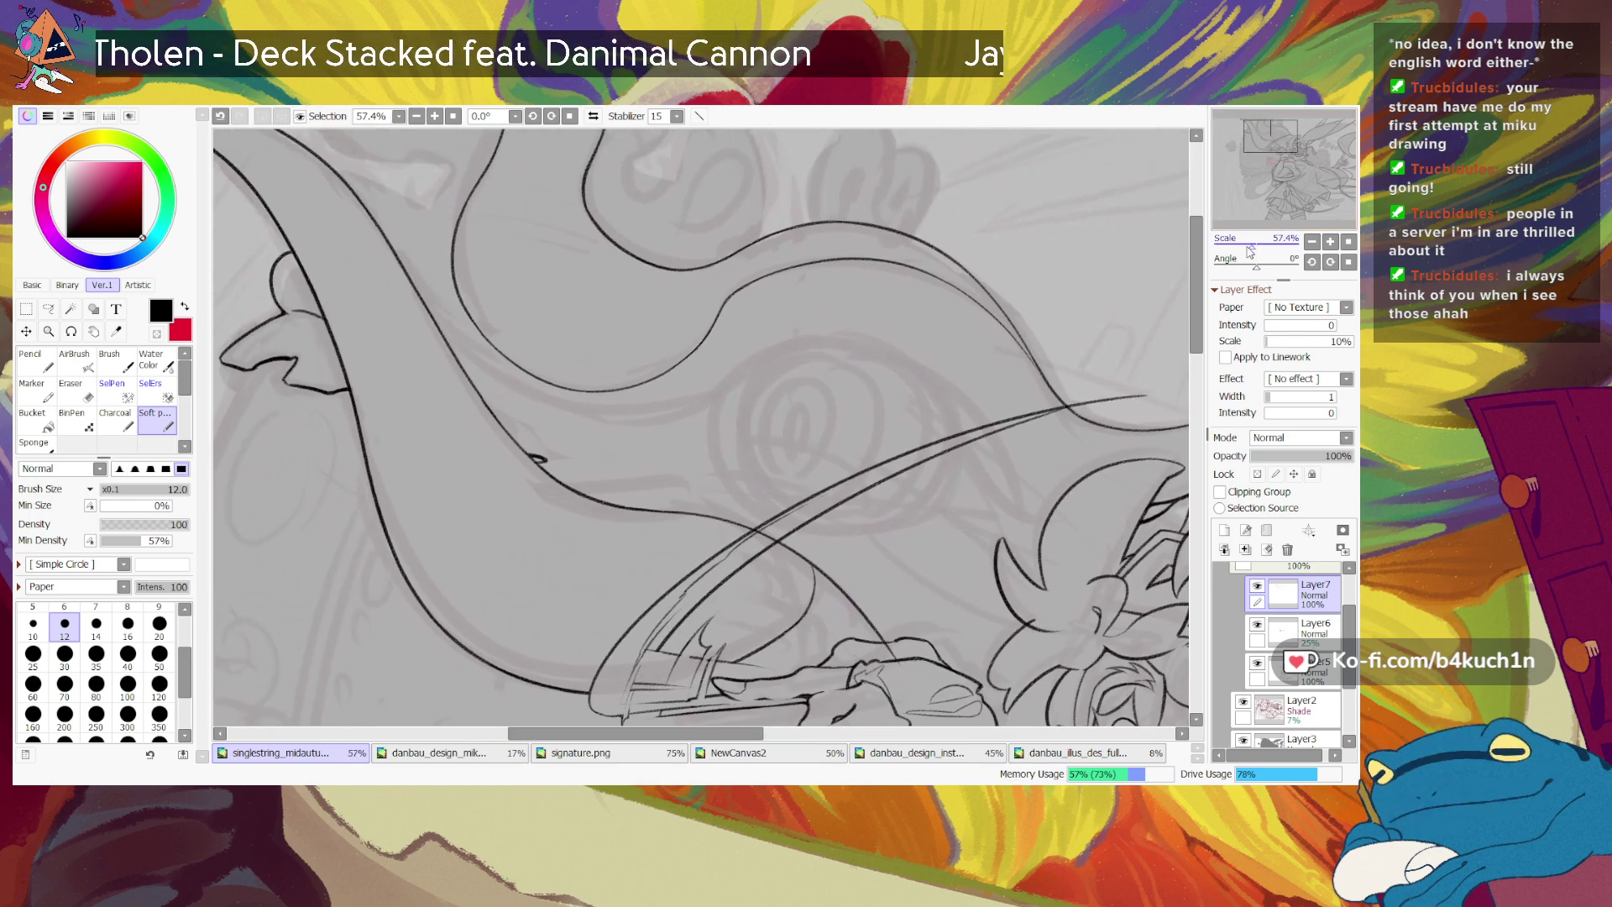
pyautogui.moveTo(1254, 266); pyautogui.dragTo(1255, 269)
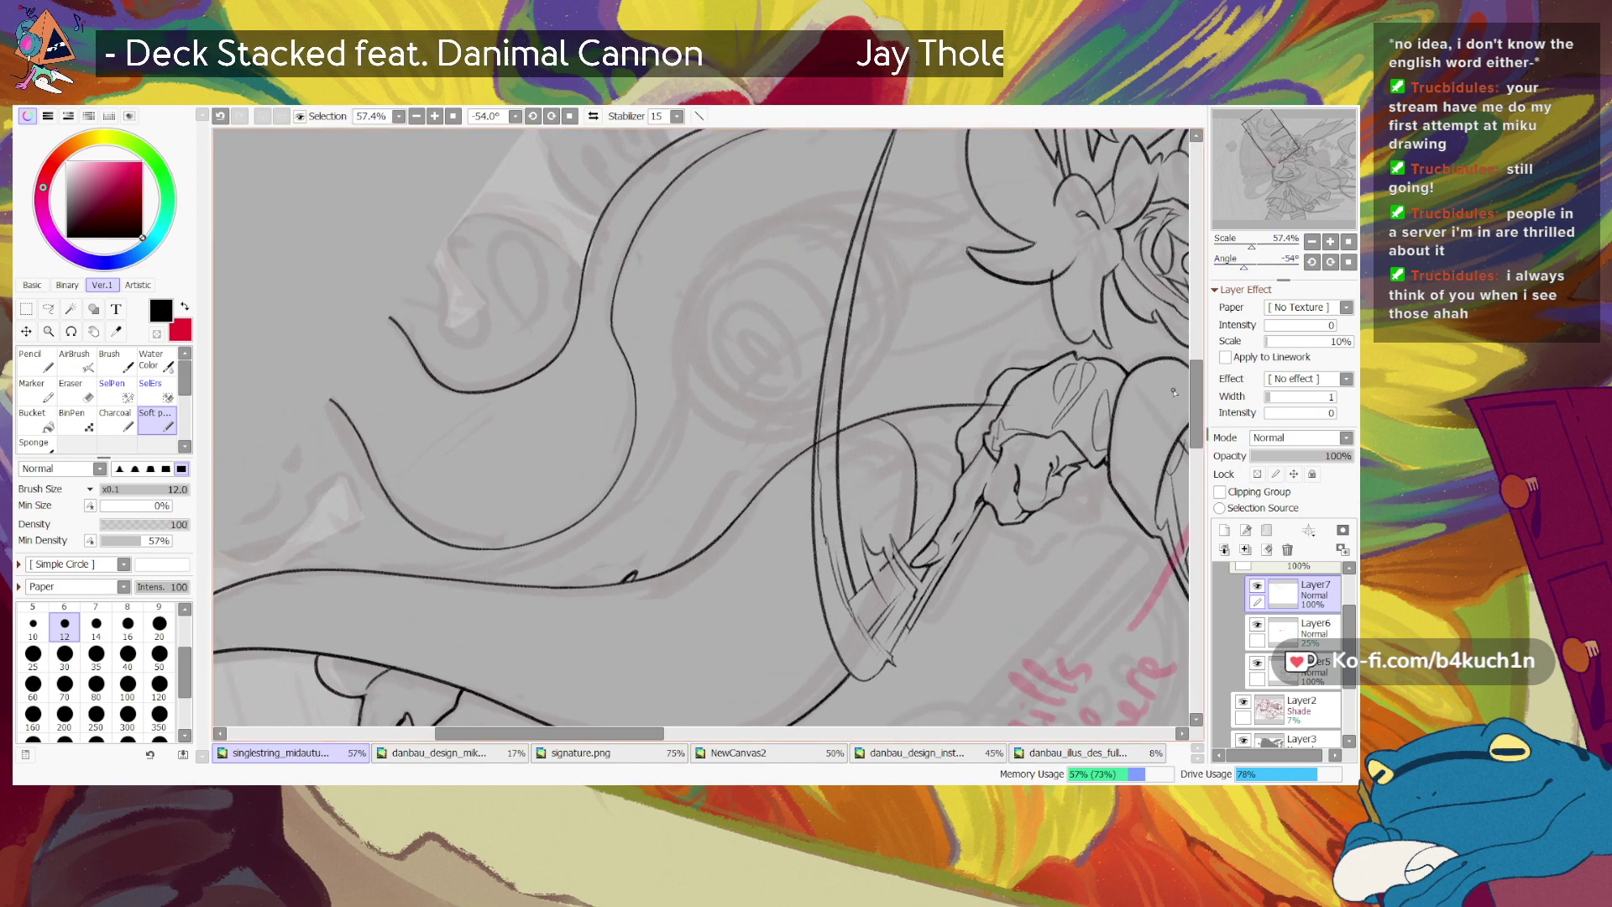
pyautogui.scroll(3, 1127, 346)
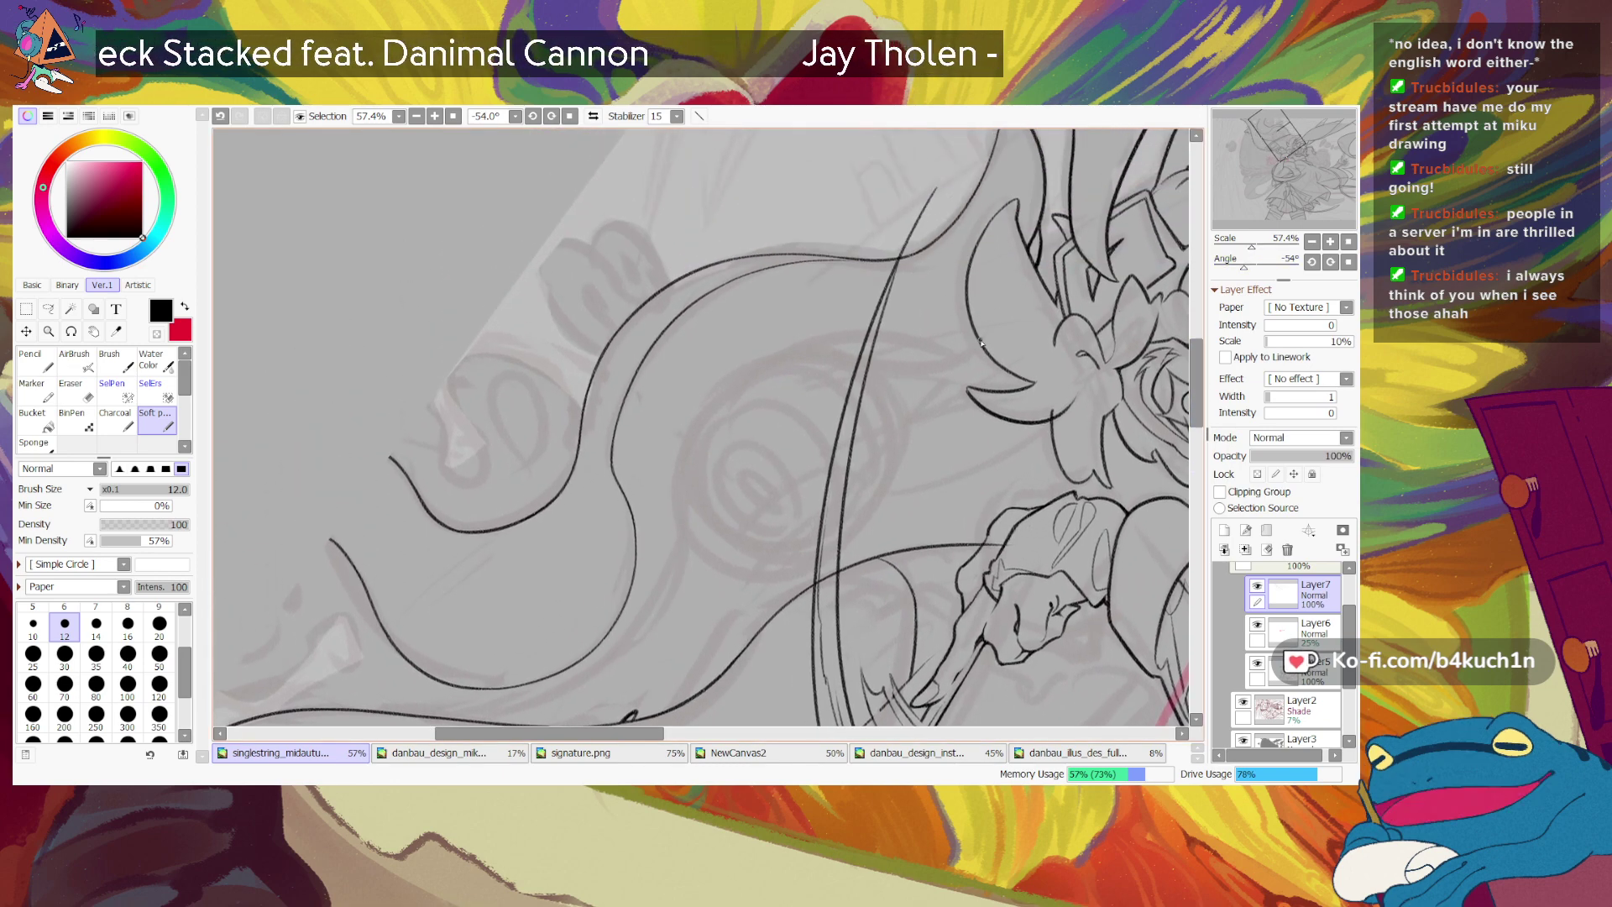
pyautogui.moveTo(979, 344); pyautogui.dragTo(919, 372)
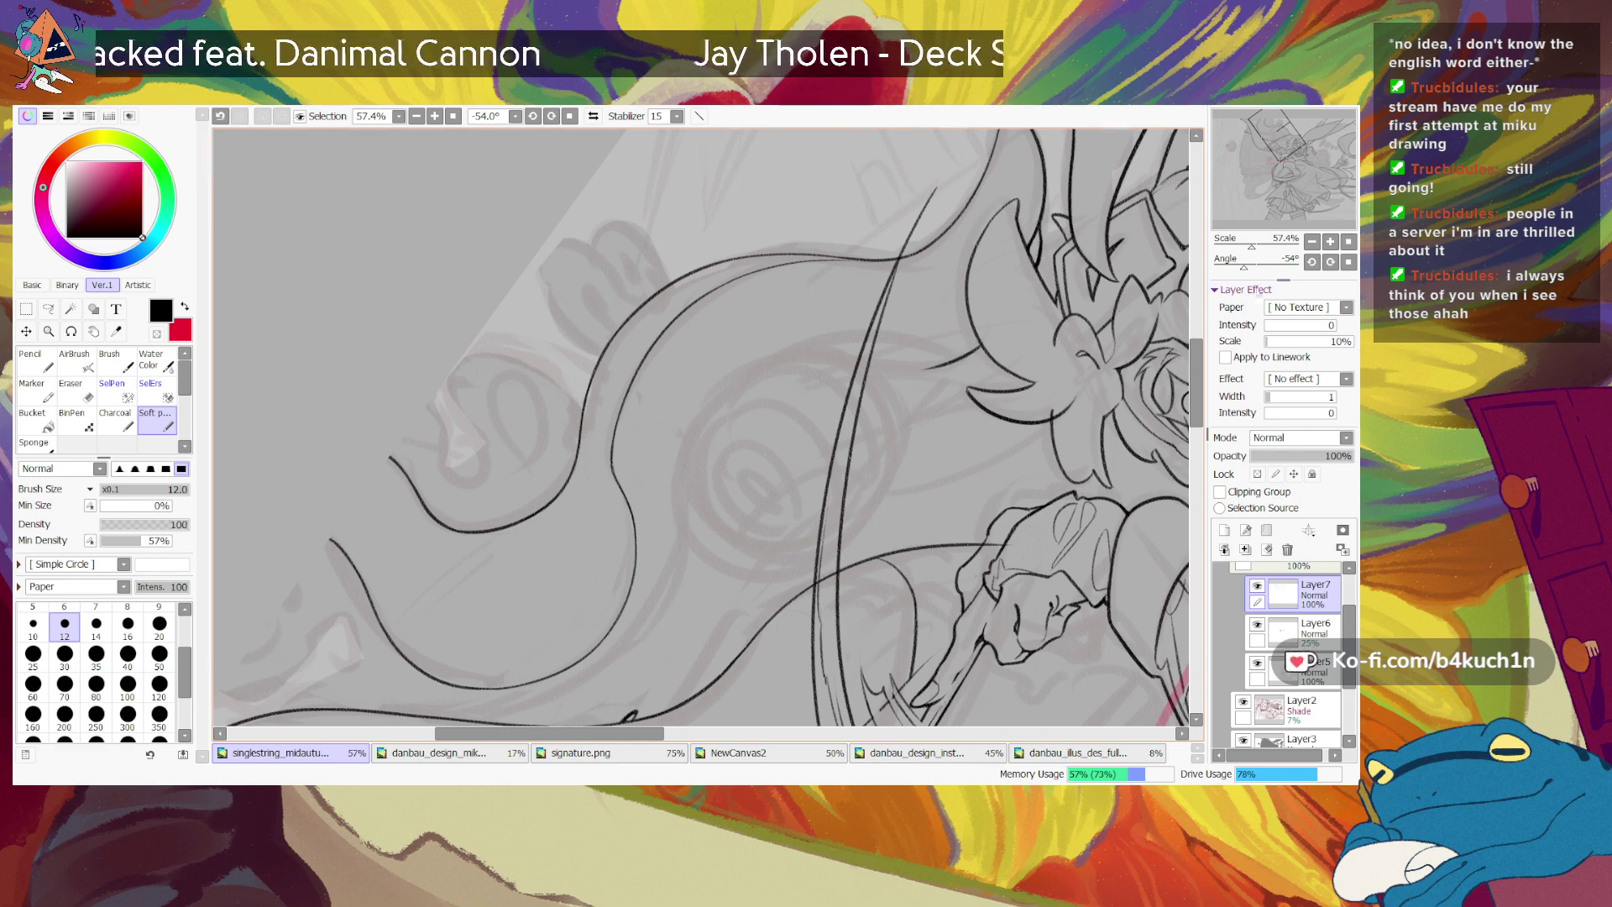
# Step: Extend the short line from the spiky petal edge across the long arc and down beside the sketched spiral
pyautogui.moveTo(1248, 271); pyautogui.dragTo(1230, 268)
pyautogui.scroll(2, 1162, 470)
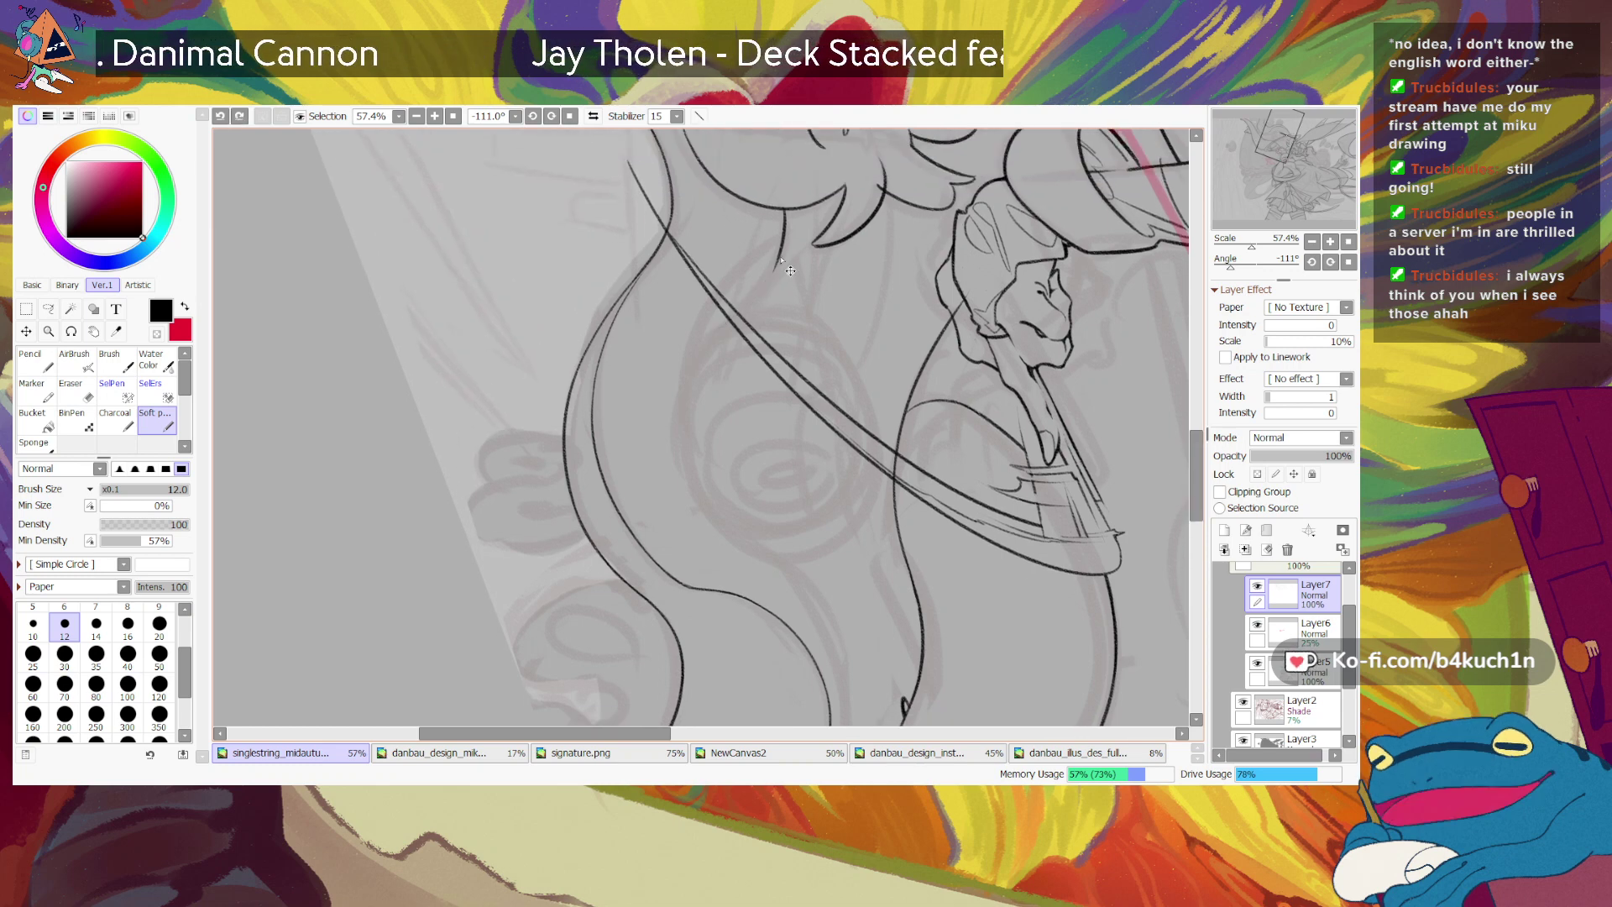
pyautogui.moveTo(744, 311); pyautogui.dragTo(683, 419)
pyautogui.hotkey('ctrl', 'z')
pyautogui.moveTo(756, 297)
pyautogui.mouseDown()
pyautogui.moveTo(683, 413)
pyautogui.moveTo(715, 517)
pyautogui.mouseUp()
pyautogui.hotkey('ctrl', 'z')
pyautogui.moveTo(684, 405); pyautogui.dragTo(724, 534)
pyautogui.hotkey('ctrl', 'z')
pyautogui.hotkey('ctrl', 'z')
pyautogui.moveTo(760, 294); pyautogui.dragTo(685, 416)
pyautogui.hotkey('ctrl', 'z')
pyautogui.moveTo(759, 295)
pyautogui.mouseDown()
pyautogui.moveTo(682, 467)
pyautogui.moveTo(721, 533)
pyautogui.mouseUp()
pyautogui.hotkey('ctrl', 'z')
# Step: Continue the curve around the outside of the sketched spiral, trim its loose end with the transparent colour, and return to black ink
pyautogui.moveTo(683, 417); pyautogui.dragTo(752, 557)
pyautogui.hotkey('ctrl', 'z')
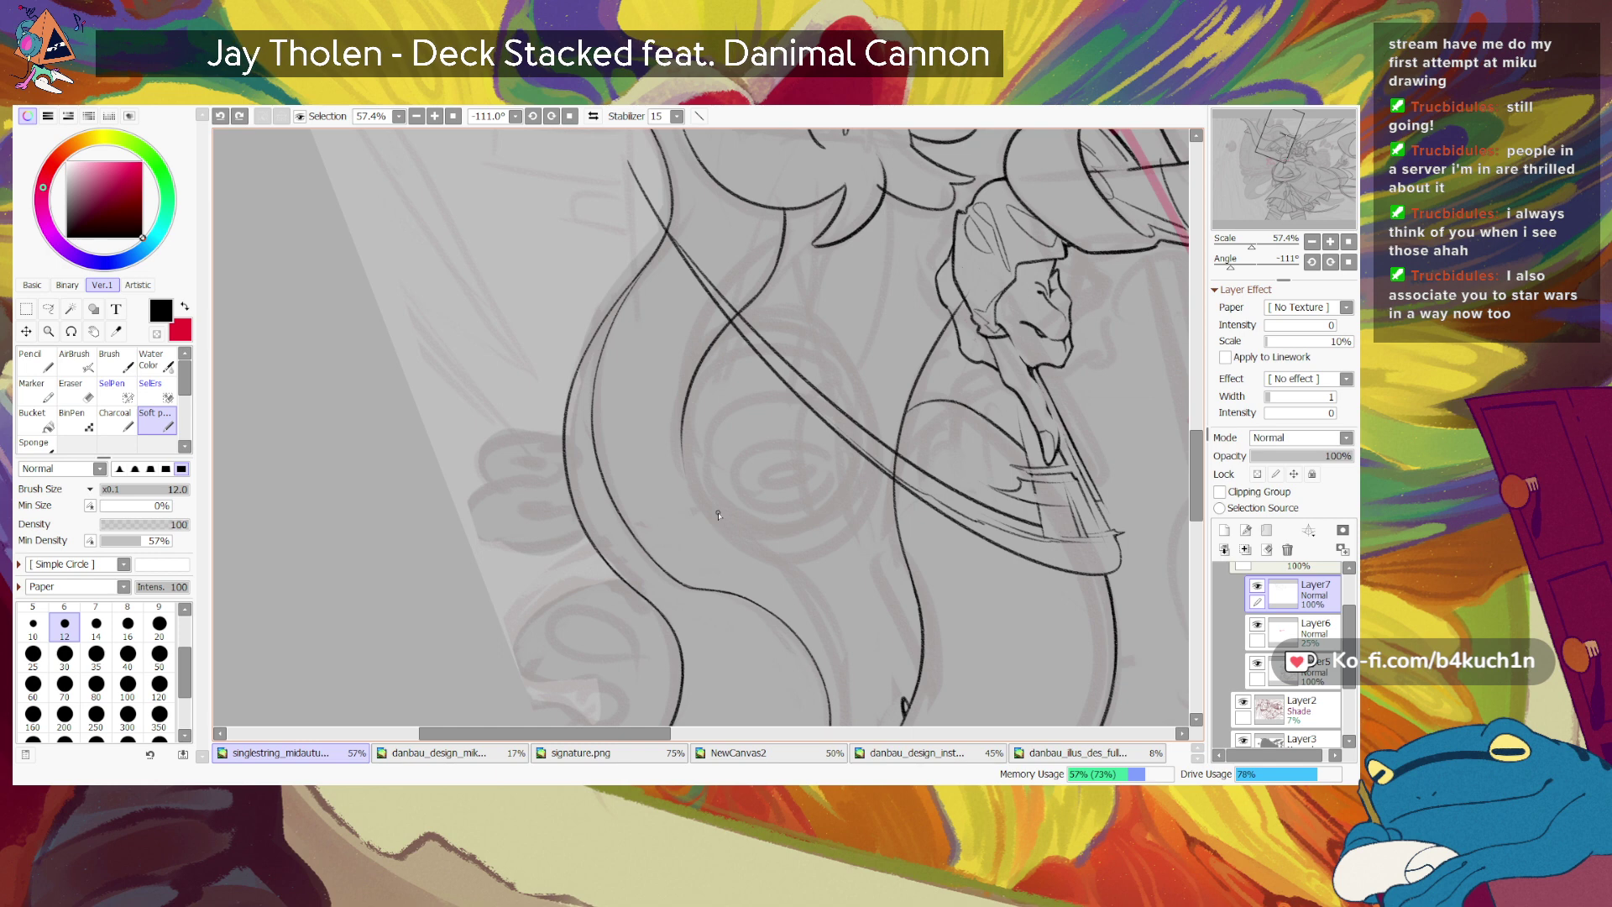
pyautogui.moveTo(682, 423); pyautogui.dragTo(729, 532)
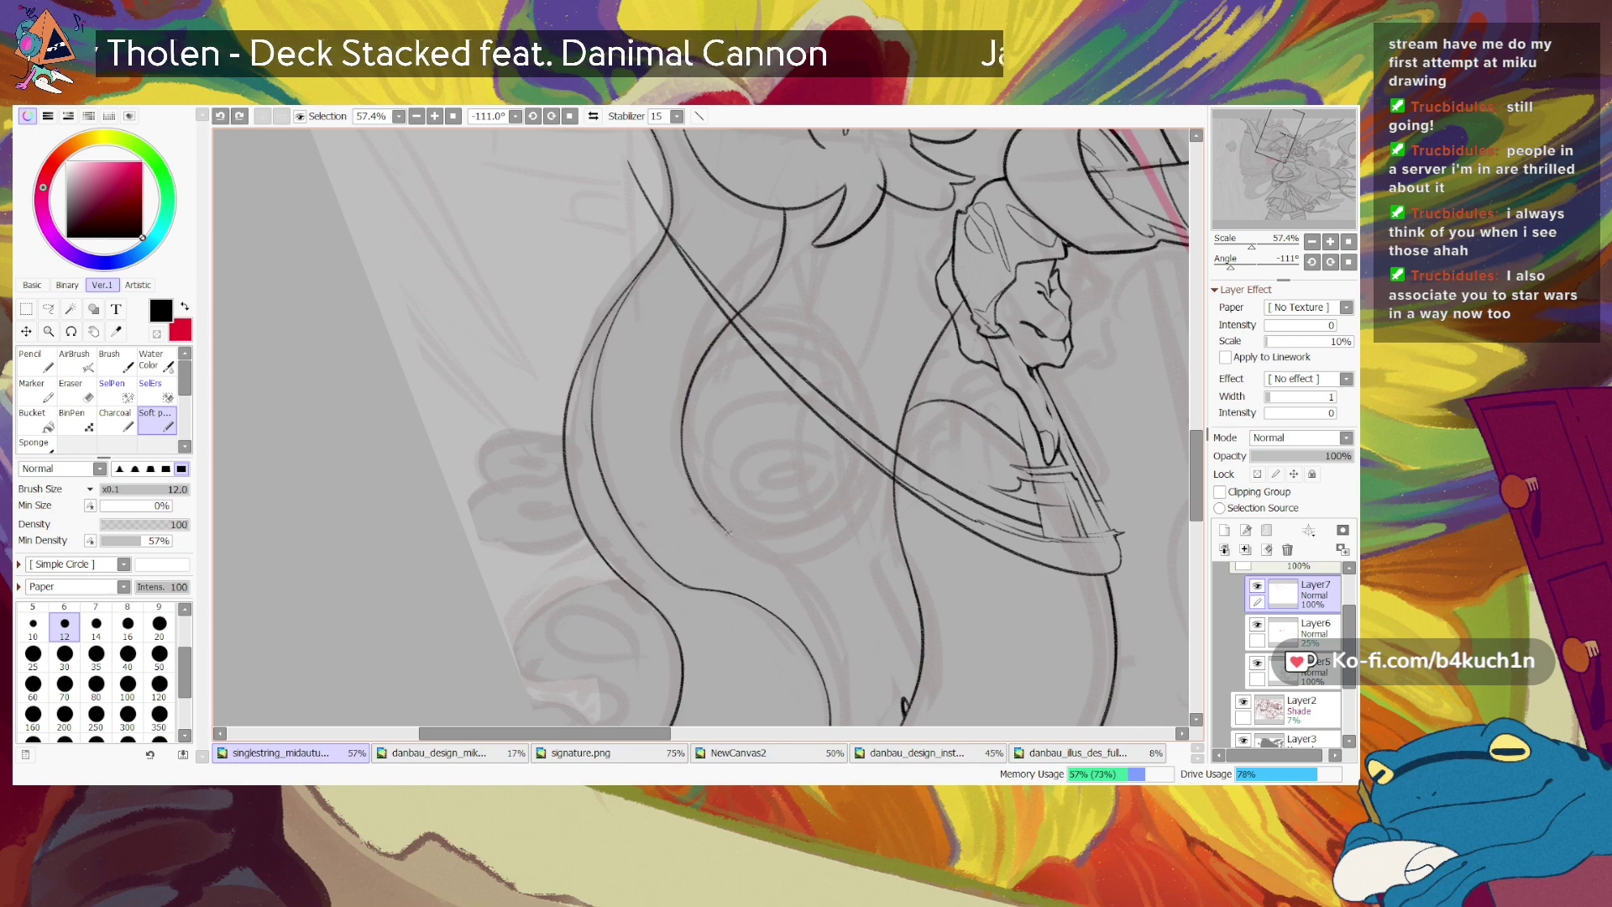
pyautogui.click(1346, 262)
pyautogui.press('e')
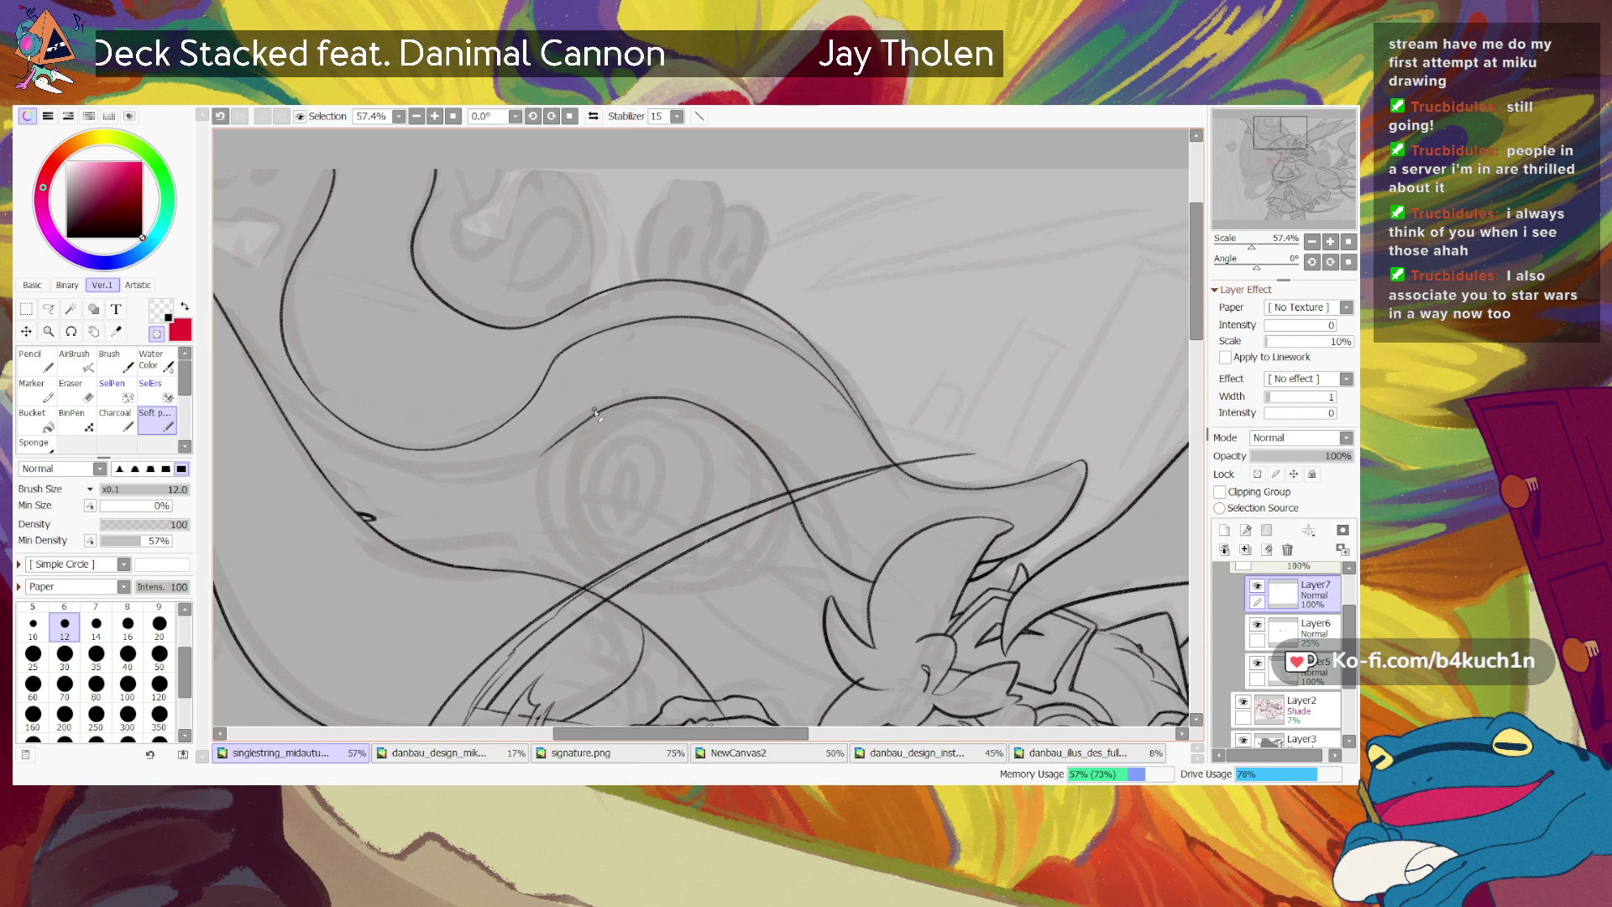
pyautogui.moveTo(538, 469); pyautogui.dragTo(529, 468)
pyautogui.press('-')
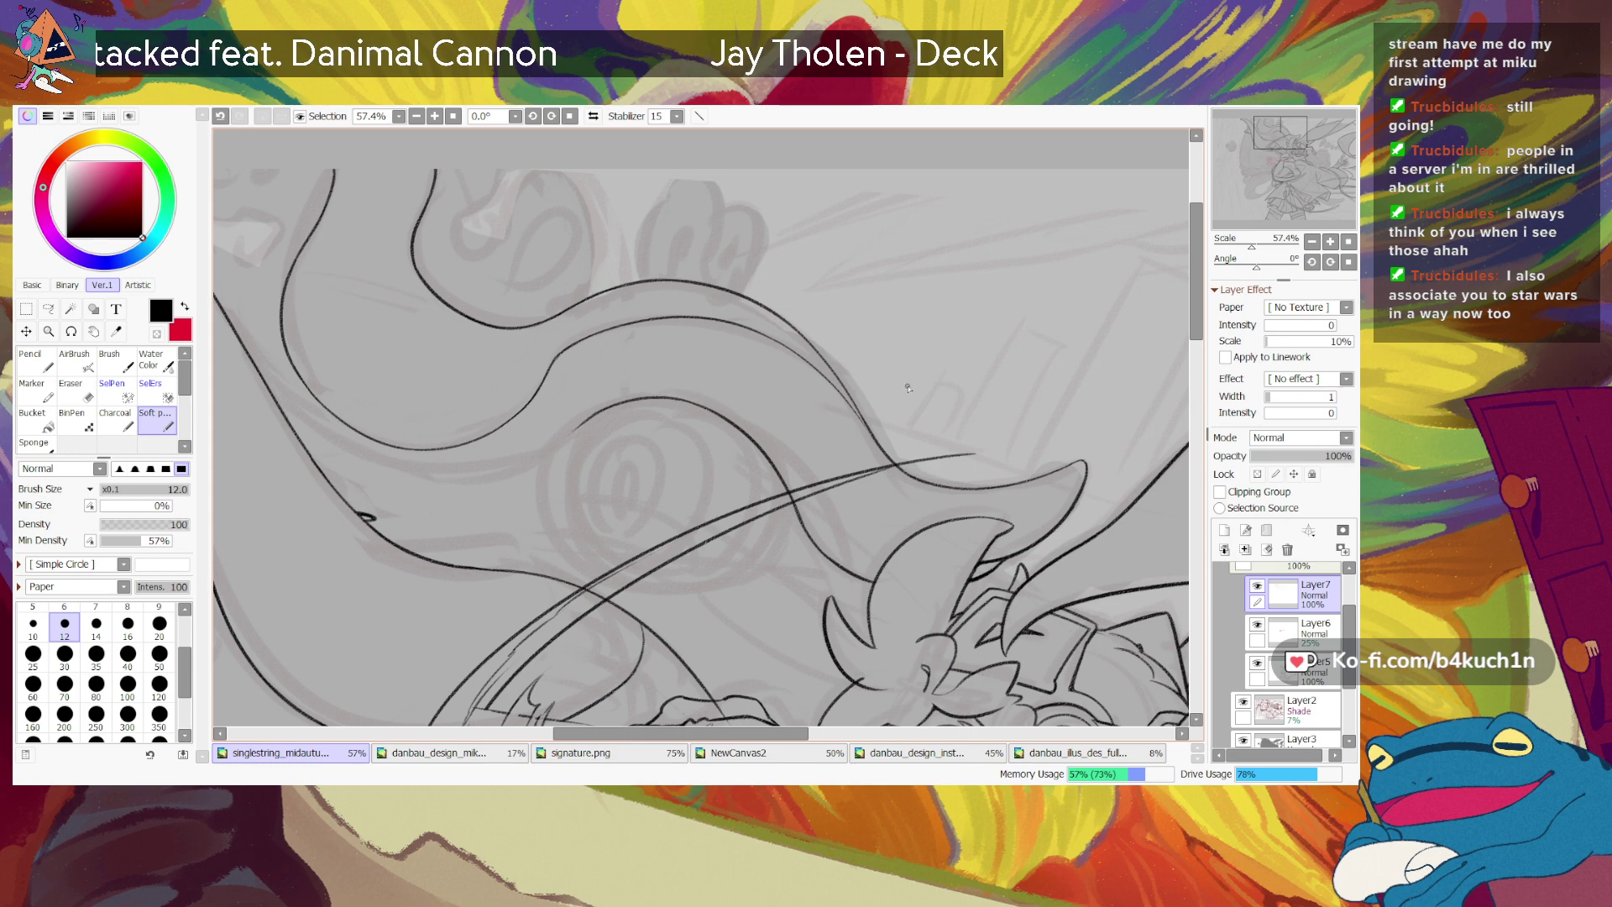
pyautogui.moveTo(1256, 268); pyautogui.dragTo(1257, 248)
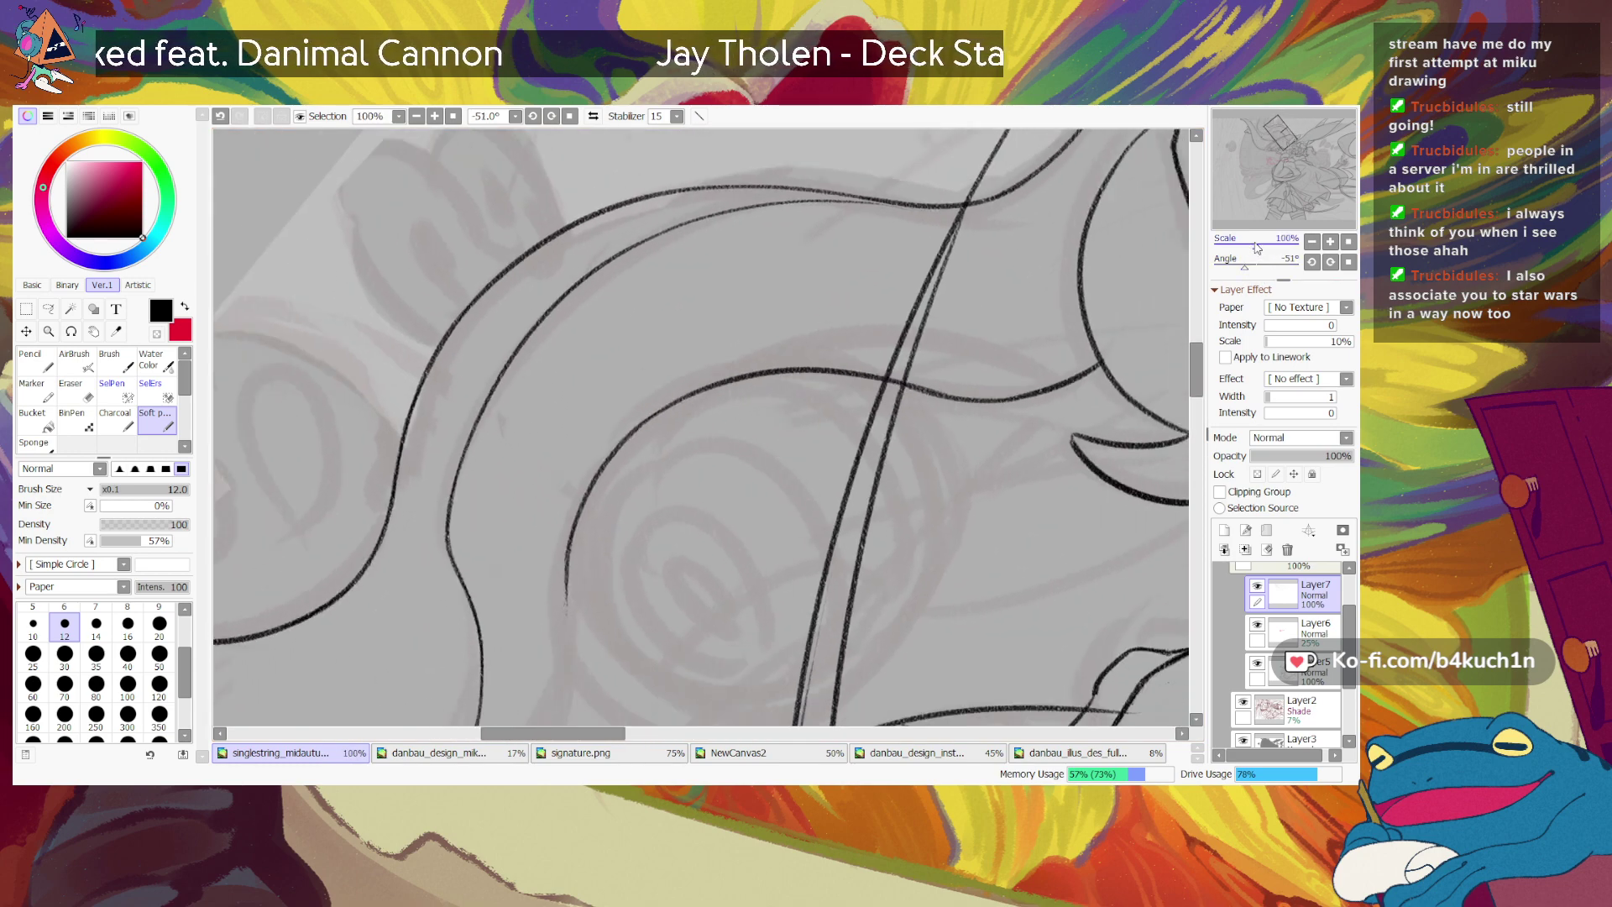
pyautogui.hotkey('ctrl', 'z')
pyautogui.moveTo(710, 386)
pyautogui.mouseDown()
pyautogui.moveTo(628, 440)
pyautogui.moveTo(729, 384)
pyautogui.mouseUp()
pyautogui.hotkey('ctrl', 'z')
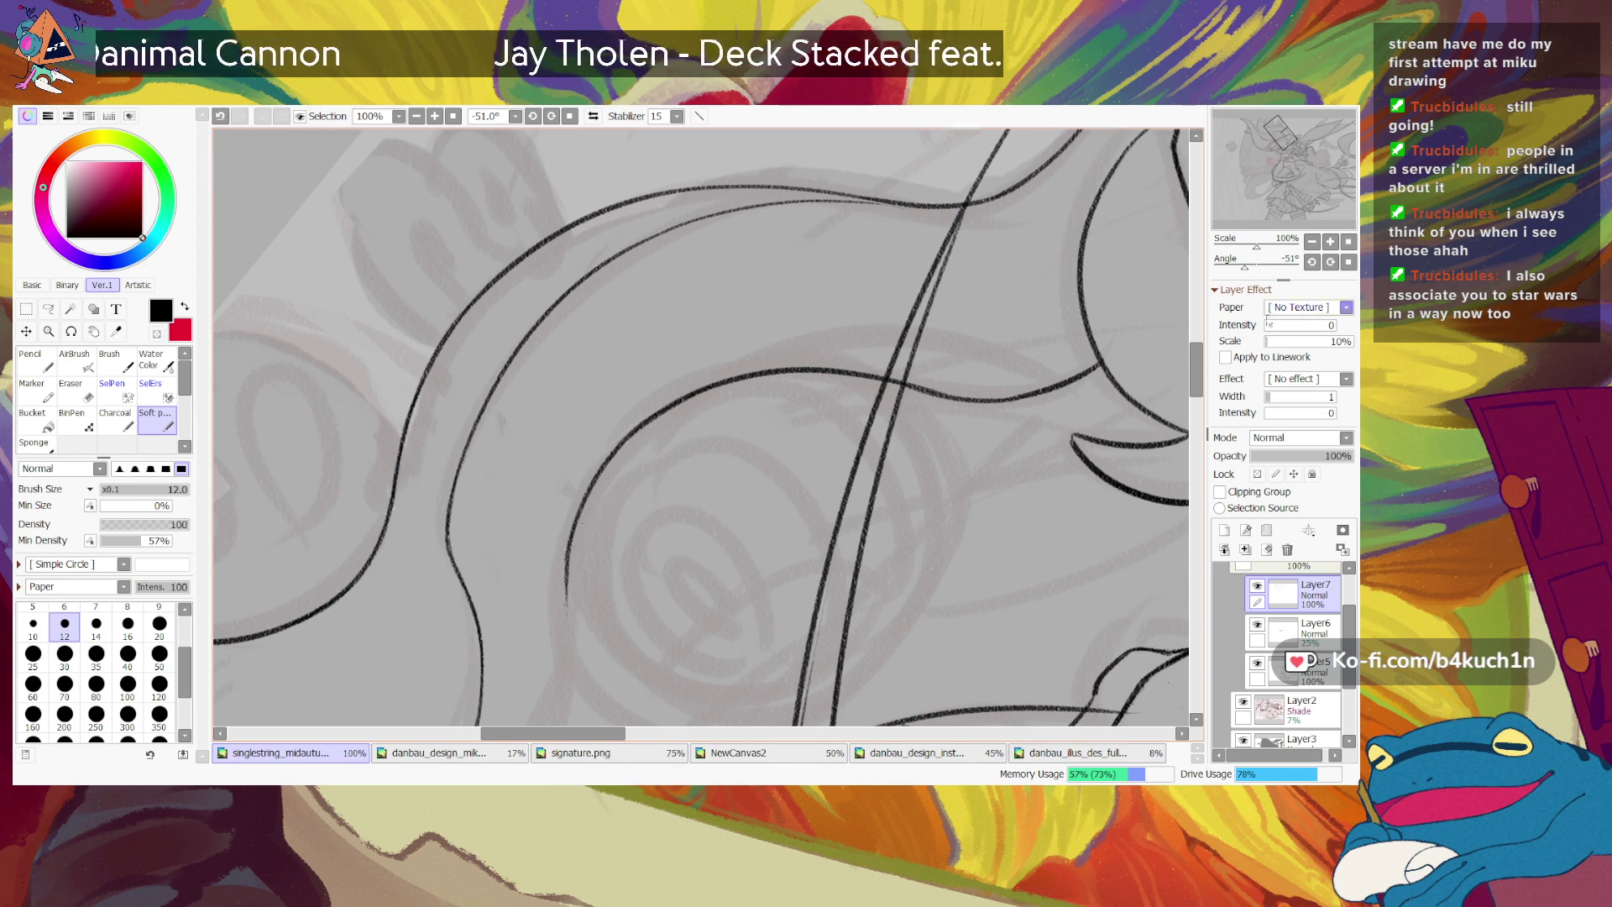
# Step: Extend the curve from the sketched spiral down towards the underside of the inked valley curve
pyautogui.click(1348, 262)
pyautogui.moveTo(1299, 244)
pyautogui.mouseDown()
pyautogui.moveTo(1247, 252)
pyautogui.moveTo(1286, 219)
pyautogui.mouseUp()
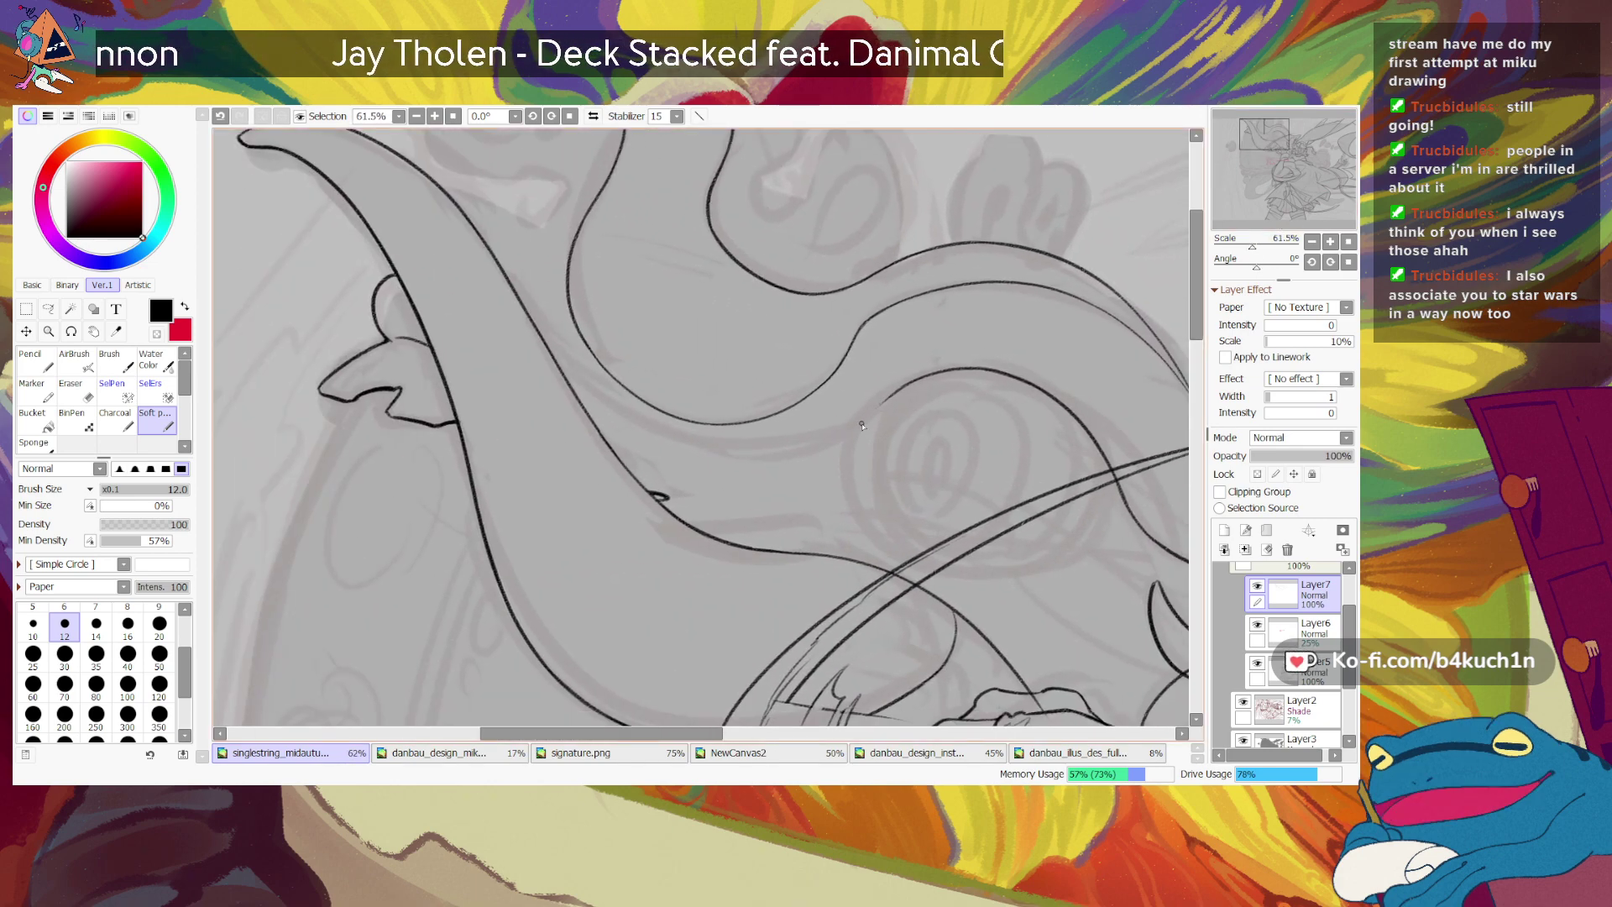
pyautogui.moveTo(886, 398); pyautogui.dragTo(811, 451)
pyautogui.hotkey('ctrl', 'z')
pyautogui.hotkey('ctrl', 'z')
pyautogui.moveTo(879, 407); pyautogui.dragTo(800, 453)
pyautogui.hotkey('ctrl', 'z')
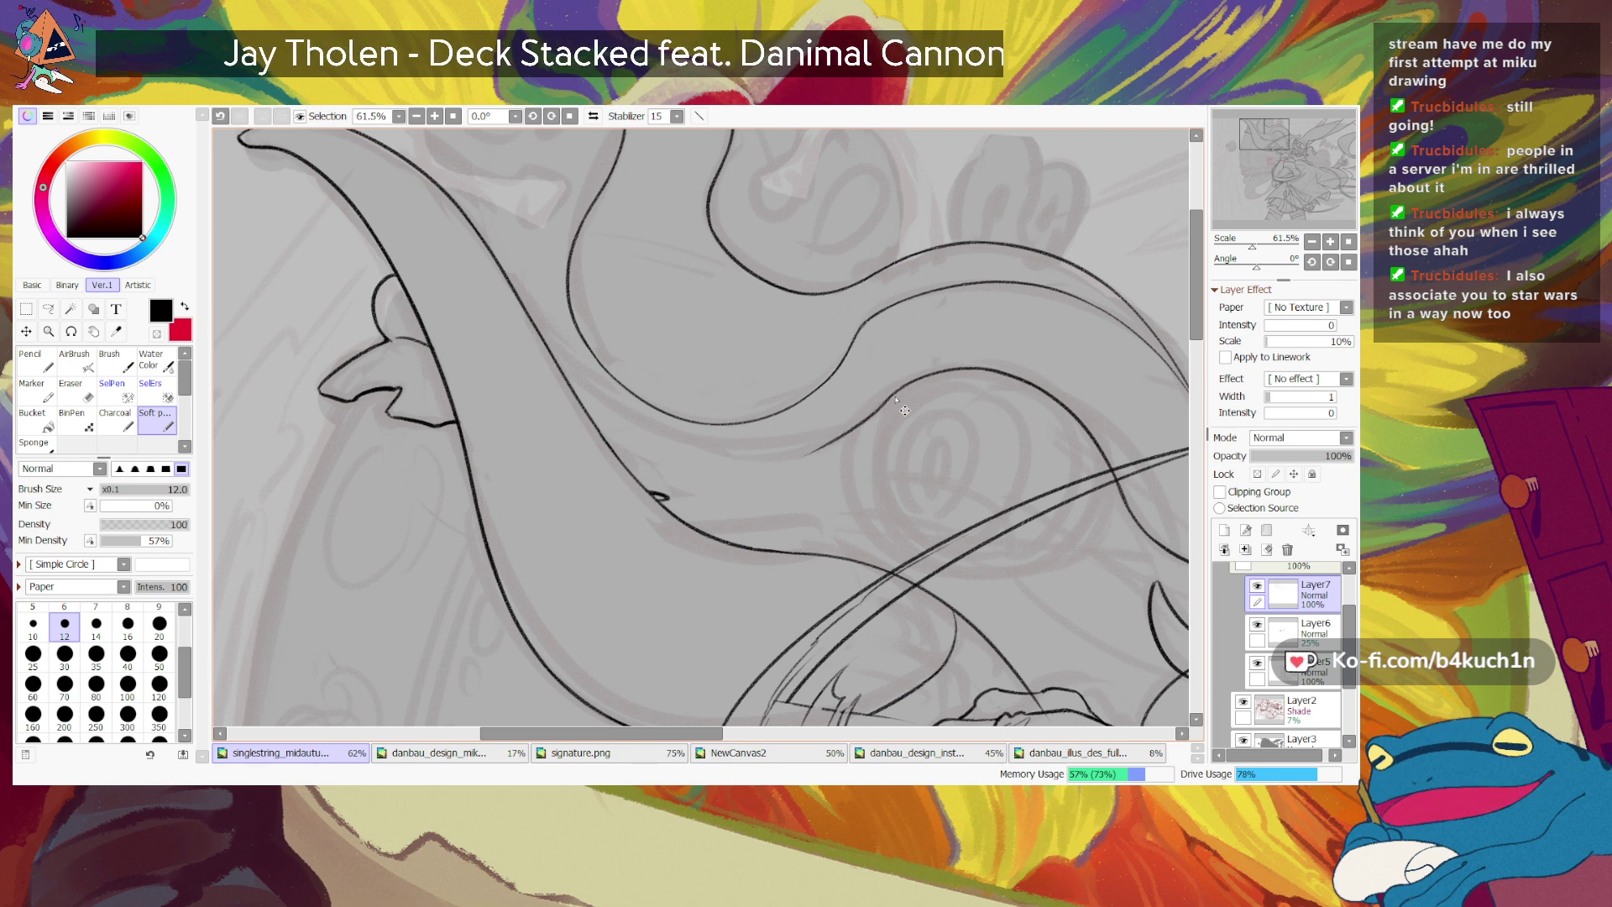
pyautogui.moveTo(889, 402); pyautogui.dragTo(809, 447)
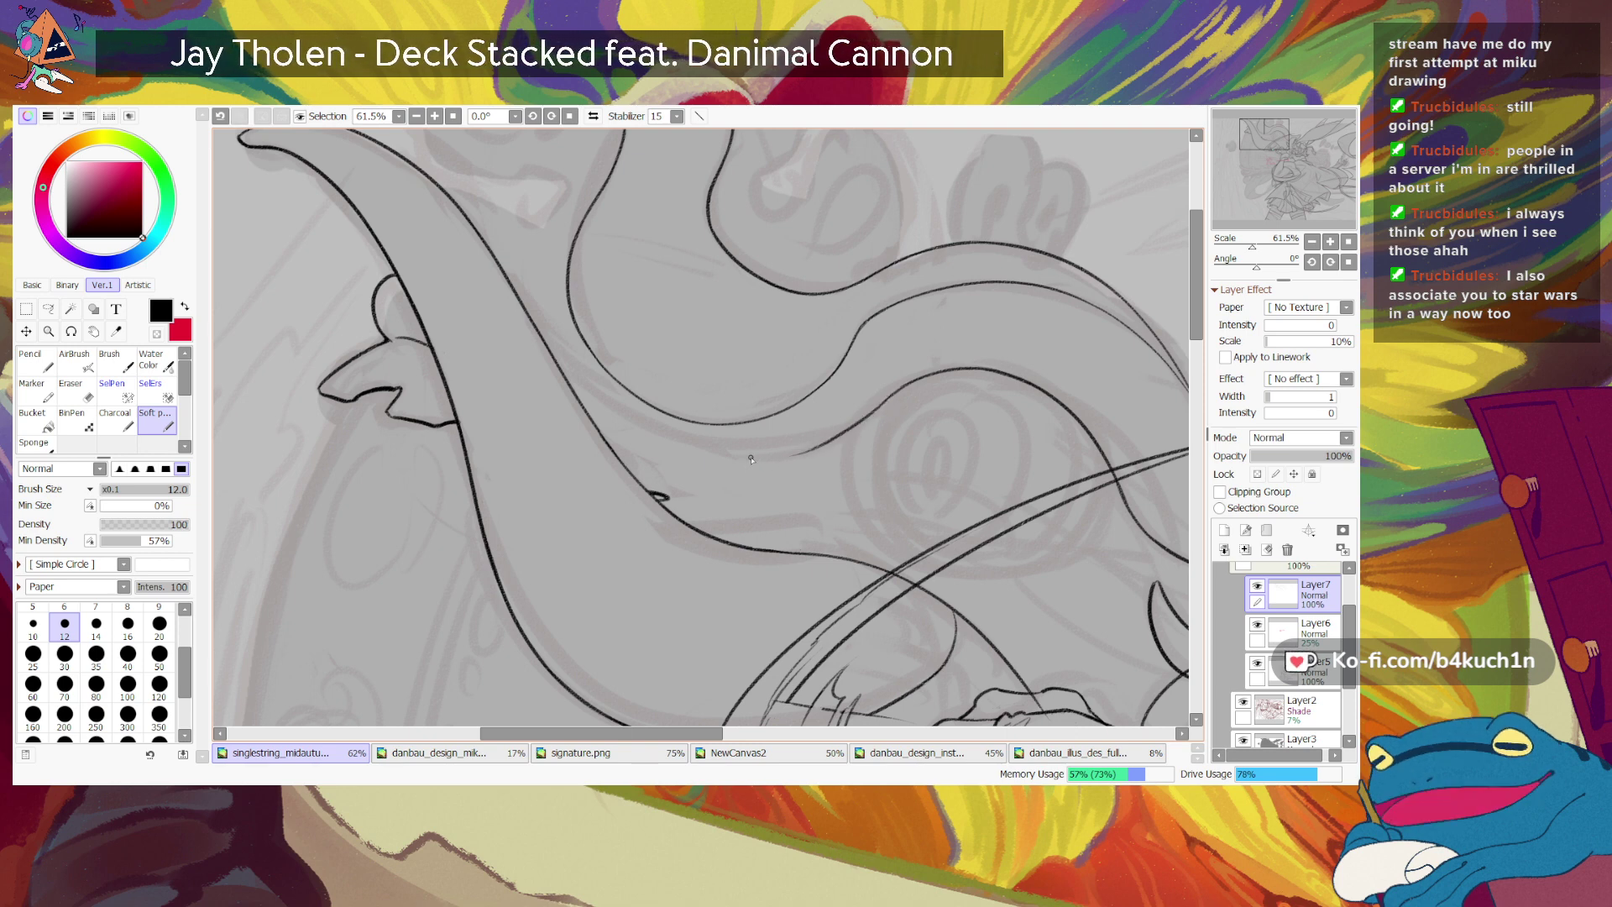
pyautogui.moveTo(889, 399); pyautogui.dragTo(789, 458)
pyautogui.hotkey('ctrl', 'z')
# Step: Continue the new line along the outside of the valley curve, following the sketched contour
pyautogui.moveTo(1257, 267); pyautogui.dragTo(1285, 270)
pyautogui.moveTo(747, 377)
pyautogui.mouseDown()
pyautogui.moveTo(619, 556)
pyautogui.moveTo(662, 450)
pyautogui.moveTo(637, 599)
pyautogui.moveTo(630, 506)
pyautogui.moveTo(635, 600)
pyautogui.mouseUp()
pyautogui.hotkey('ctrl', 'z')
pyautogui.hotkey('ctrl', 'z')
pyautogui.hotkey('ctrl', 'z')
pyautogui.moveTo(633, 507); pyautogui.dragTo(635, 600)
pyautogui.hotkey('ctrl', 'z')
pyautogui.hotkey('ctrl', 'z')
pyautogui.hotkey('ctrl', 'z')
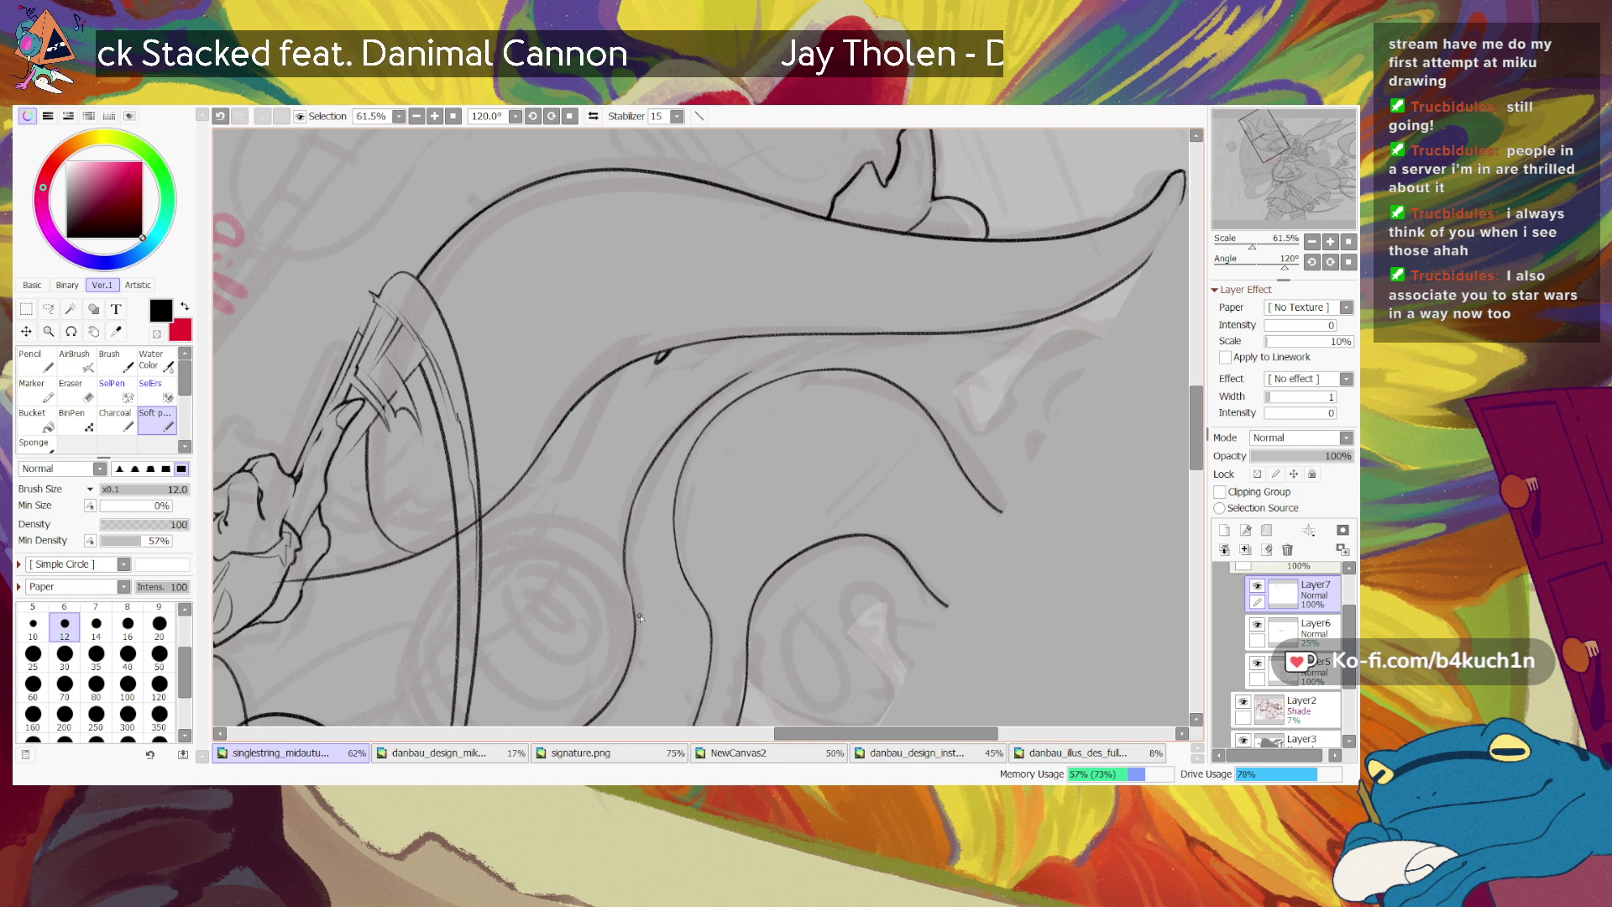
# Step: Refine the join in the new line beneath the valley curve with short strokes in transparent colour and black ink
pyautogui.hotkey('ctrl', 'z')
pyautogui.moveTo(626, 586); pyautogui.dragTo(636, 626)
pyautogui.hotkey('ctrl', 'z')
pyautogui.press('e')
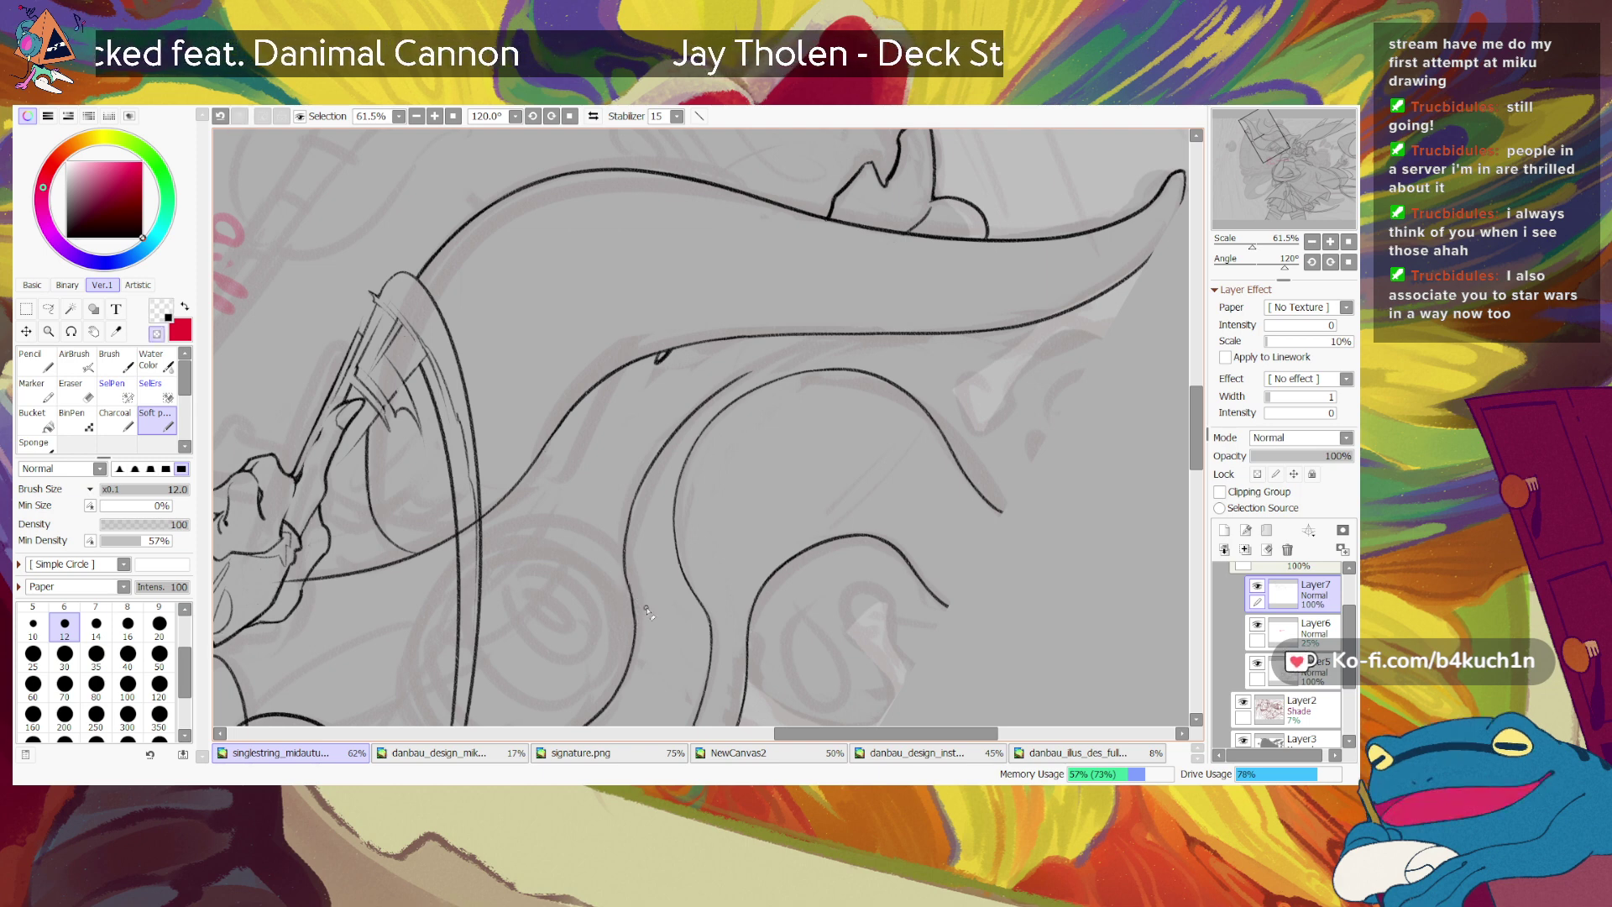
pyautogui.press('e')
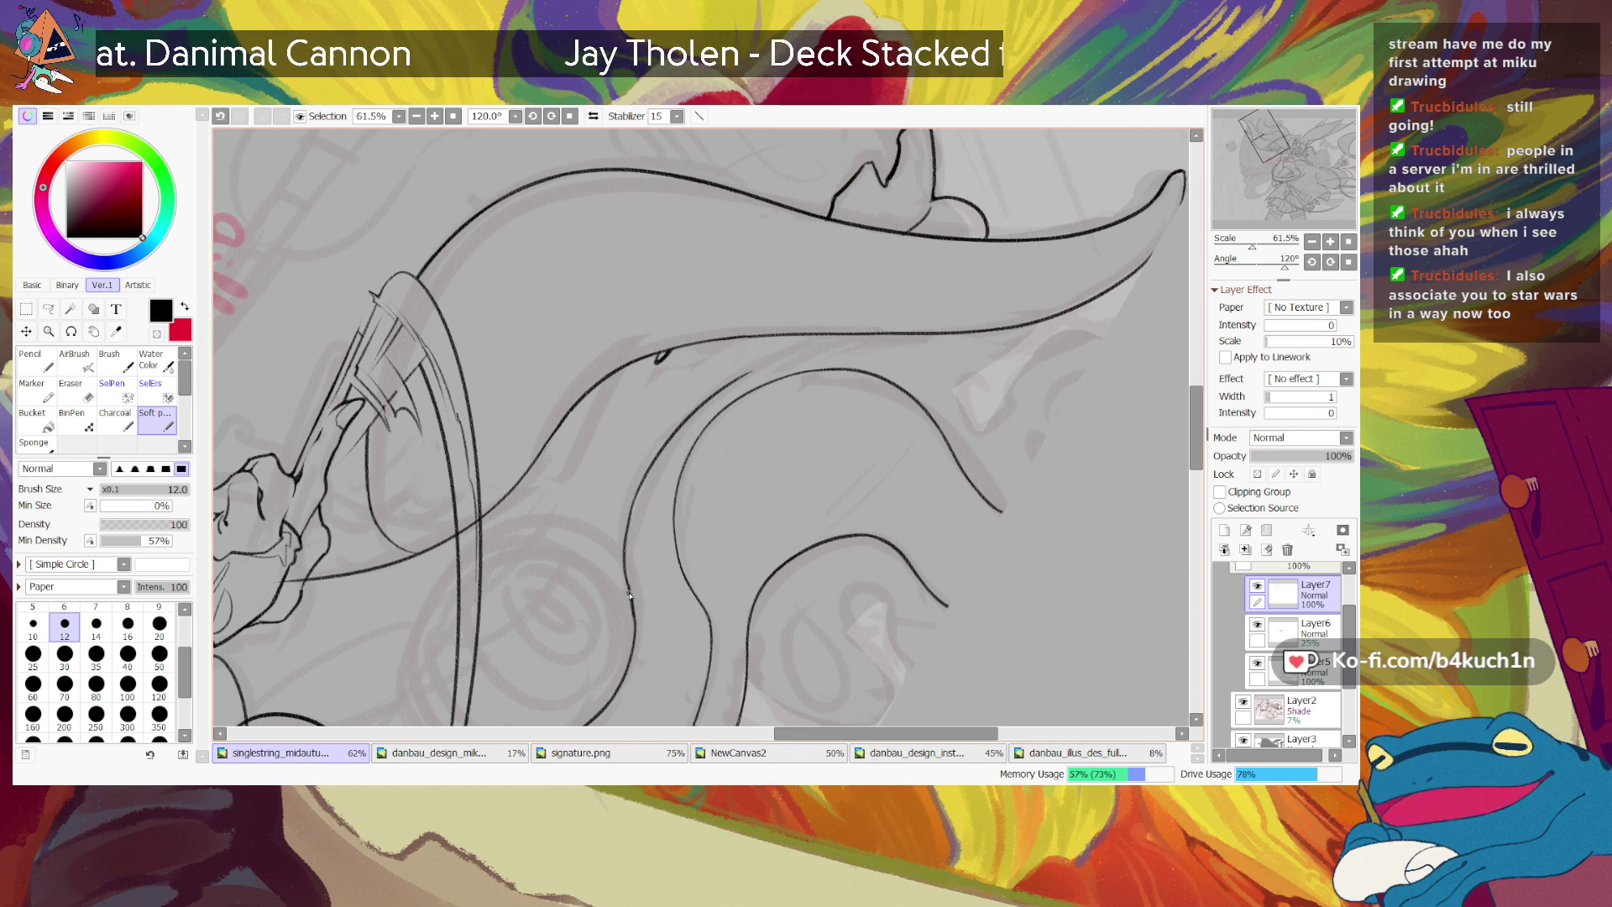
pyautogui.press('e')
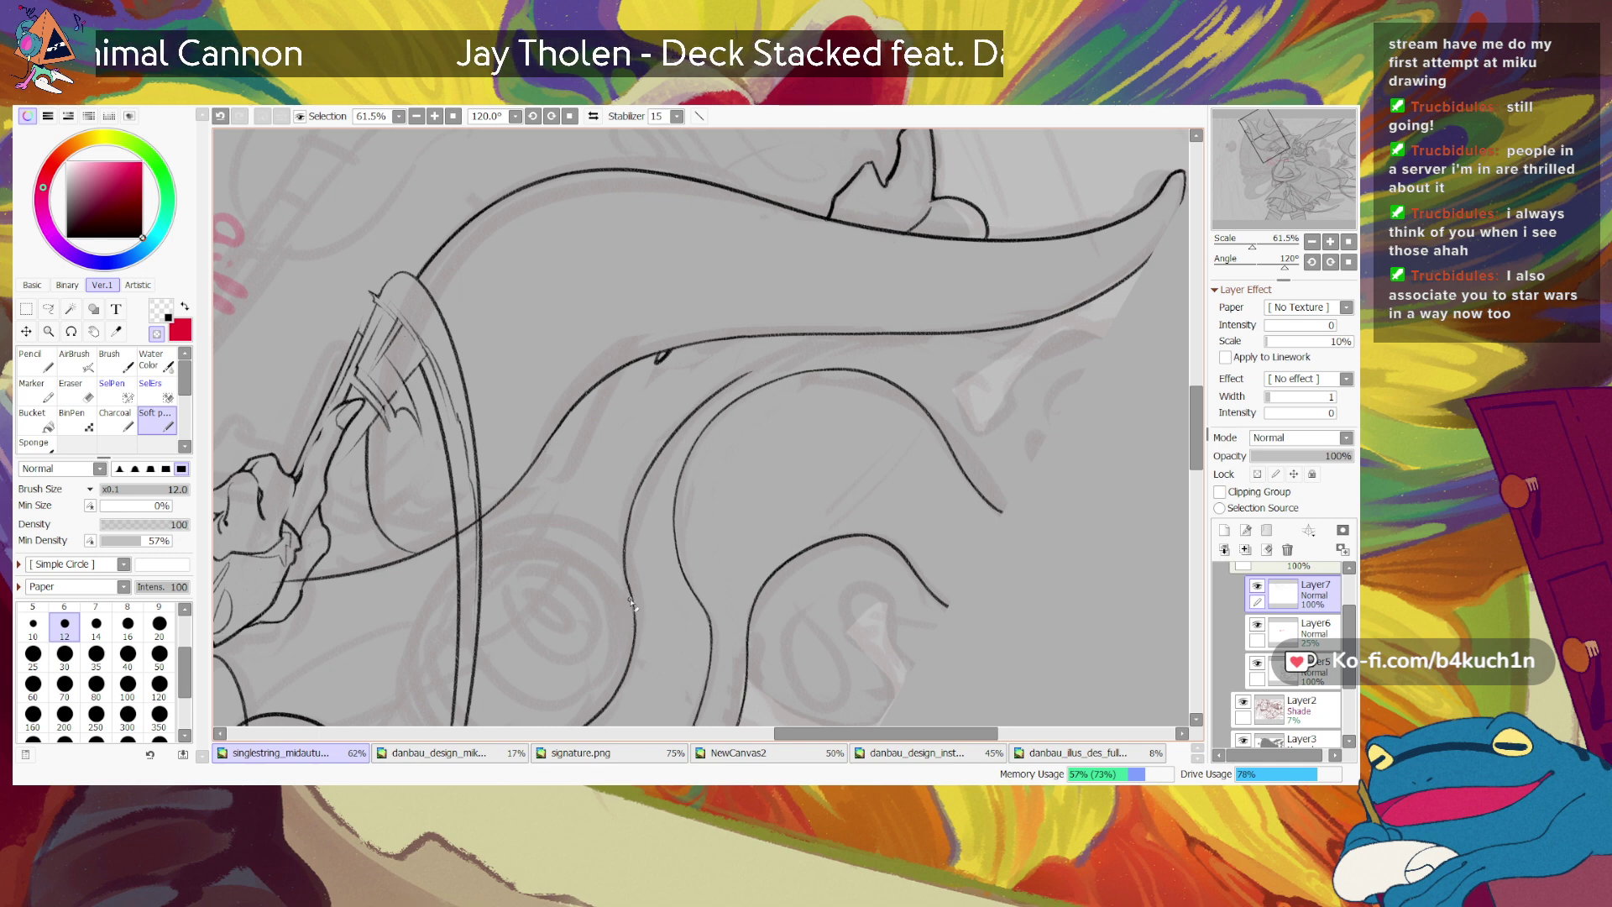
pyautogui.press('e')
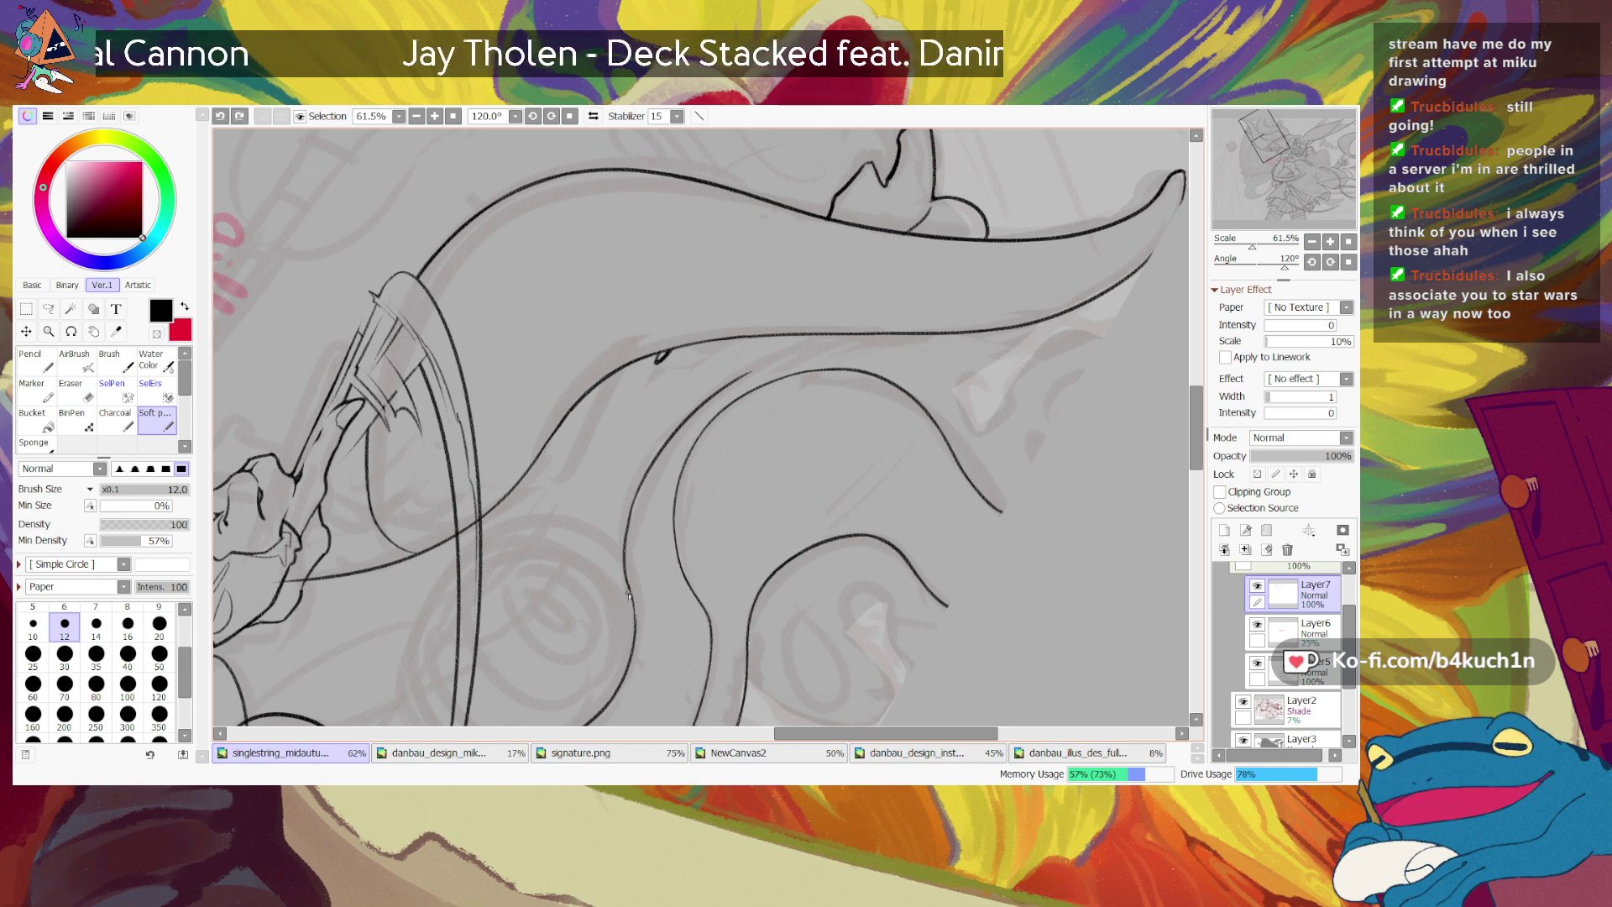
pyautogui.moveTo(630, 598); pyautogui.dragTo(629, 654)
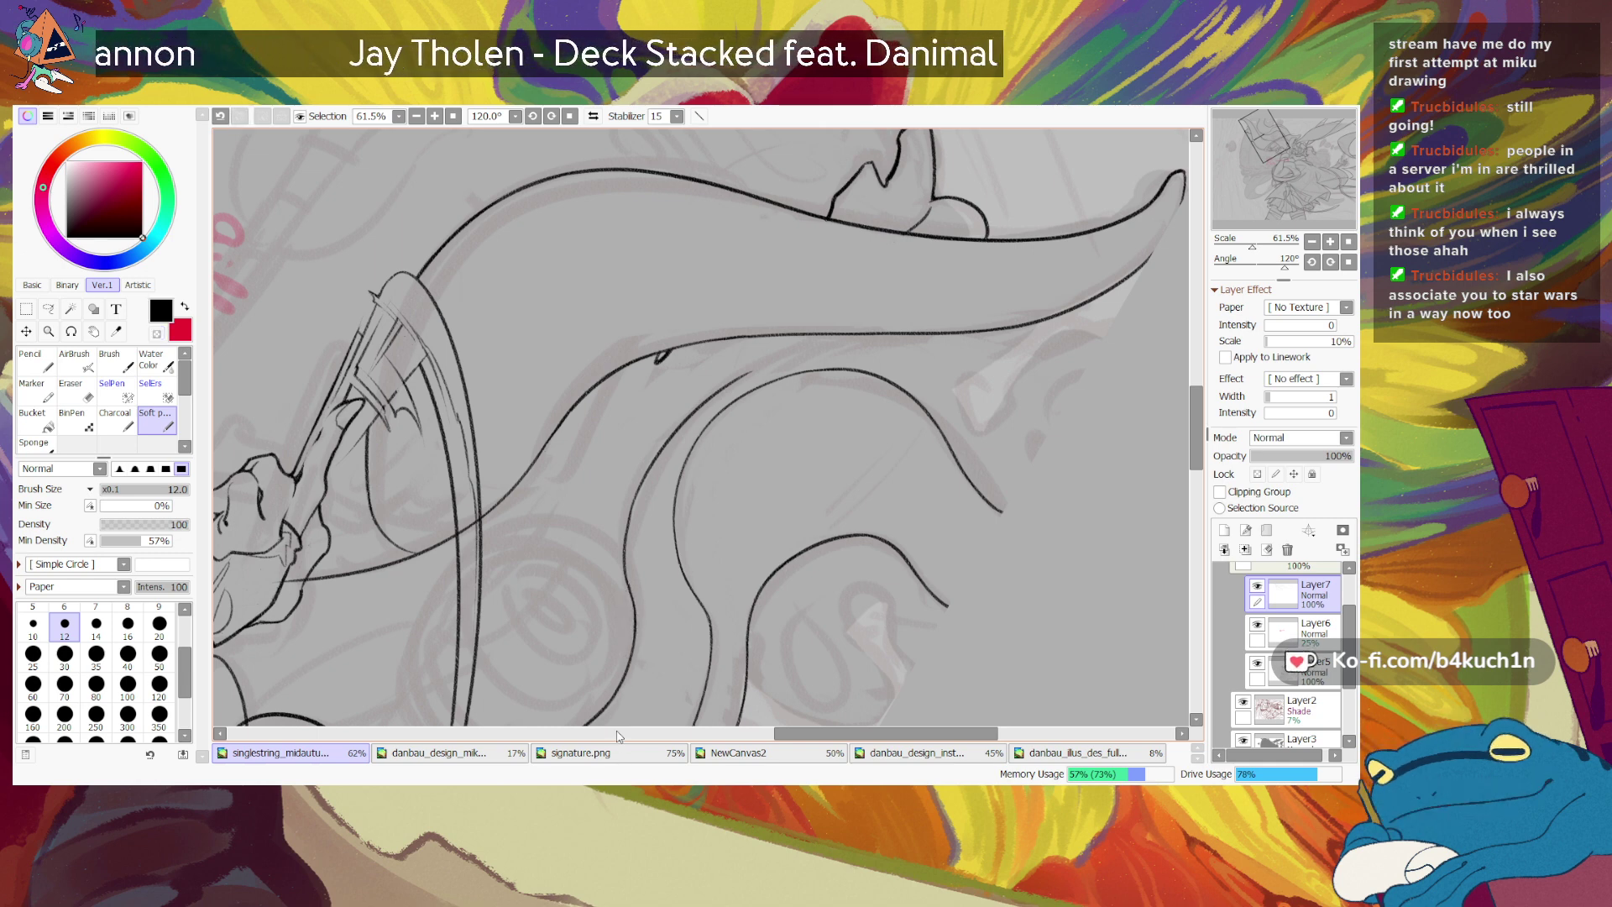
# Step: Continue the line below the valley curve until it meets the instrument's outline edge
pyautogui.click(1348, 263)
pyautogui.moveTo(1257, 268); pyautogui.dragTo(1234, 267)
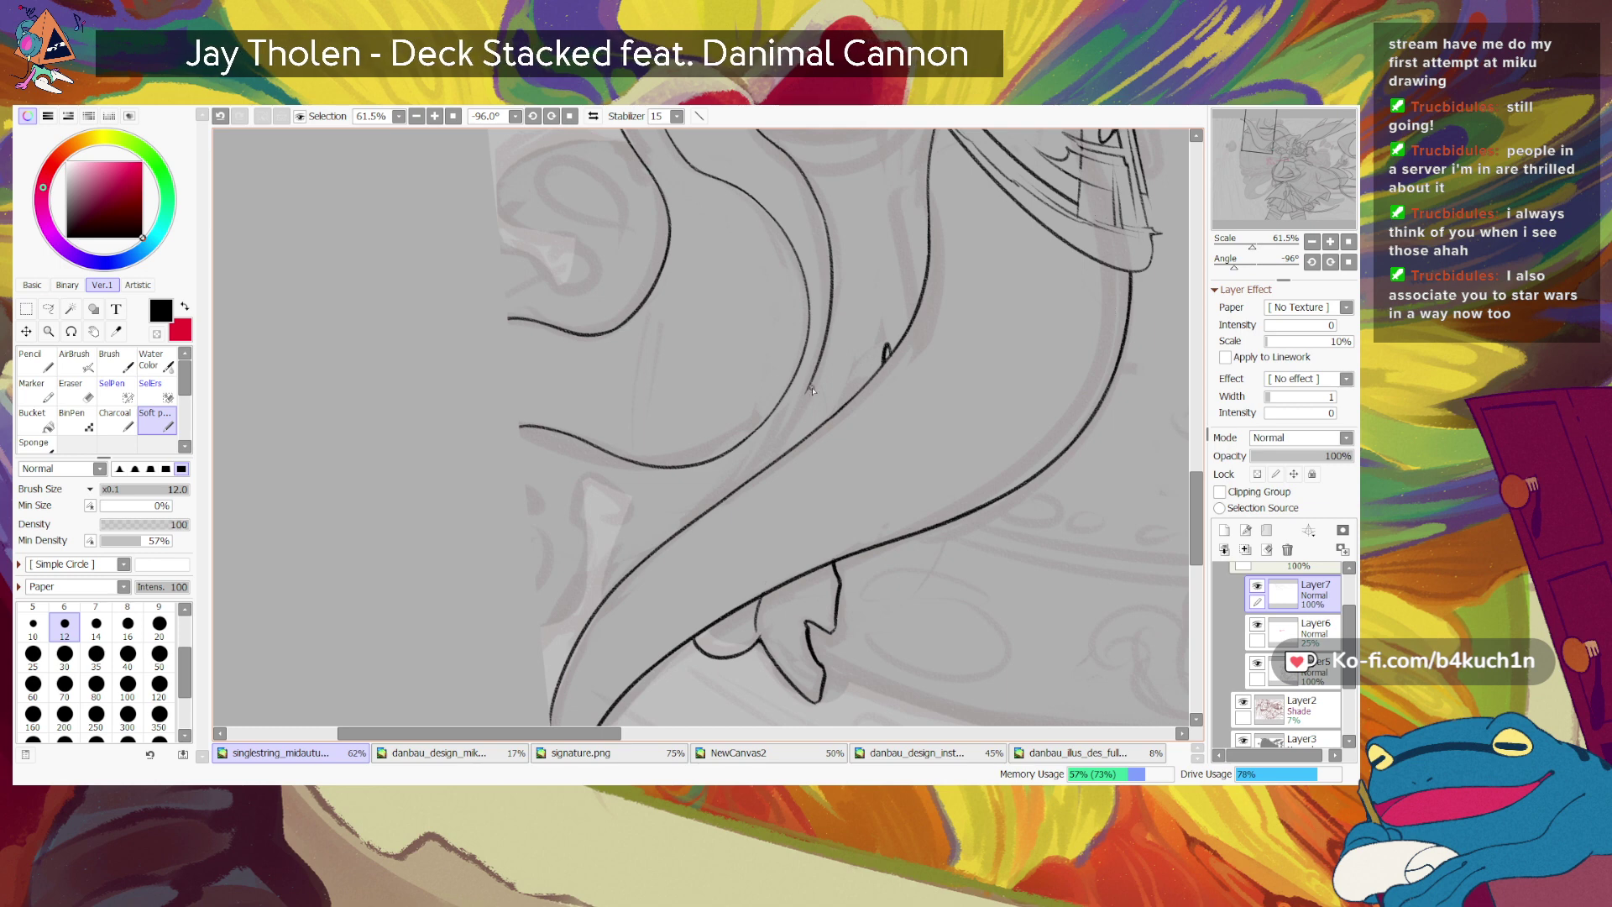
pyautogui.hotkey('ctrl', 'z')
pyautogui.hotkey('ctrl', 'z')
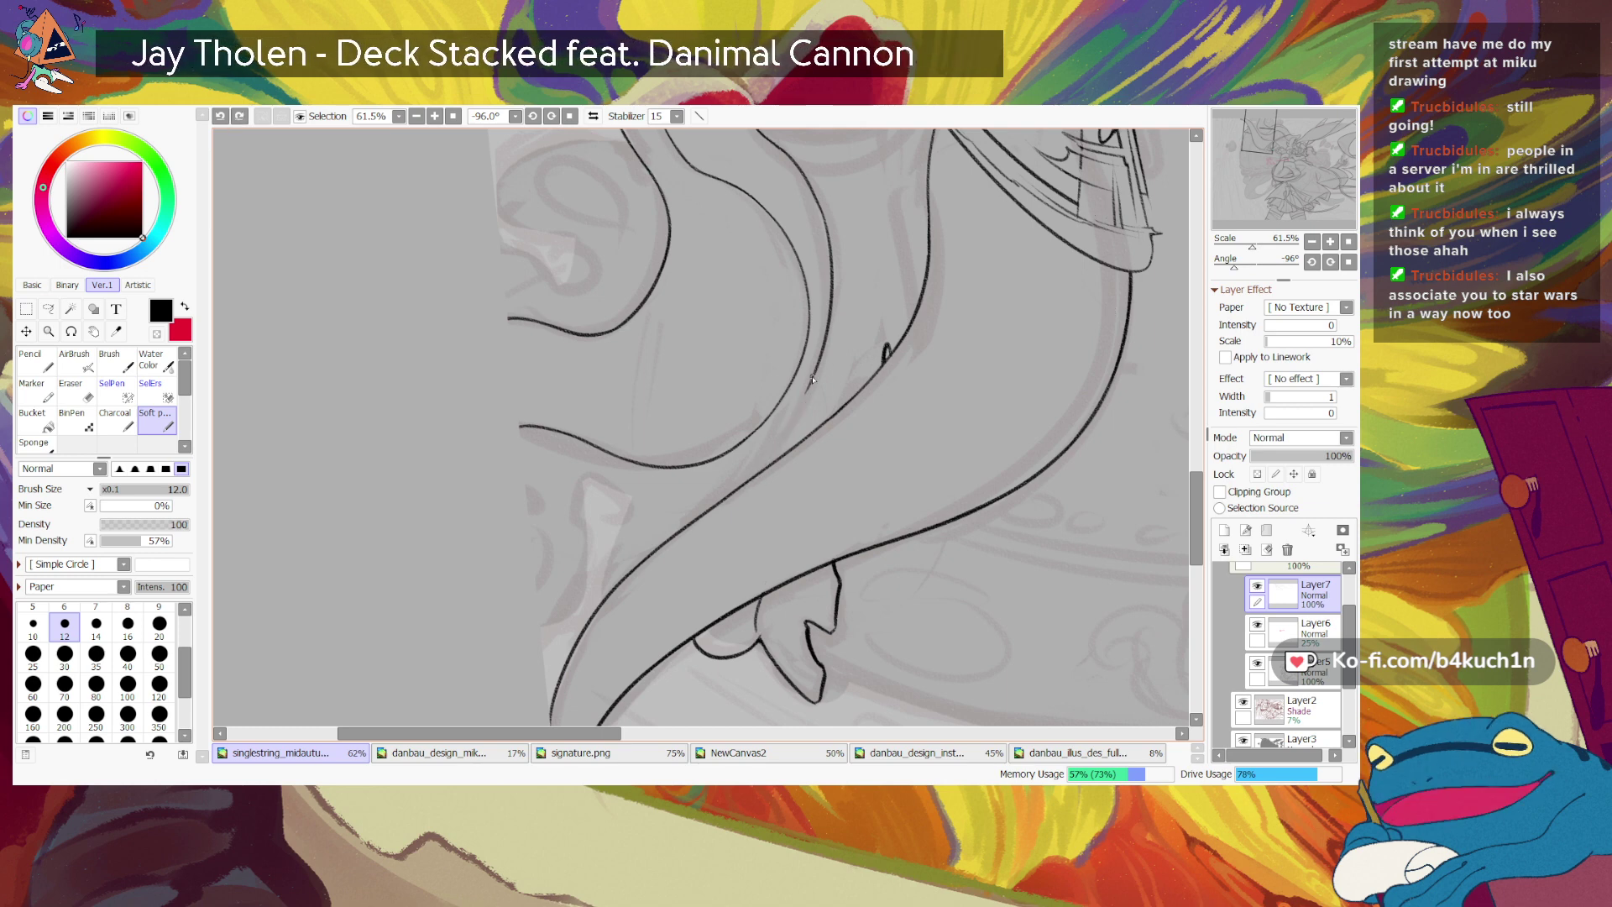
pyautogui.hotkey('ctrl', 'z')
pyautogui.moveTo(809, 389)
pyautogui.mouseDown()
pyautogui.moveTo(759, 470)
pyautogui.moveTo(773, 446)
pyautogui.mouseUp()
pyautogui.hotkey('ctrl', 'z')
pyautogui.hotkey('ctrl', 'z')
pyautogui.moveTo(813, 383); pyautogui.dragTo(753, 483)
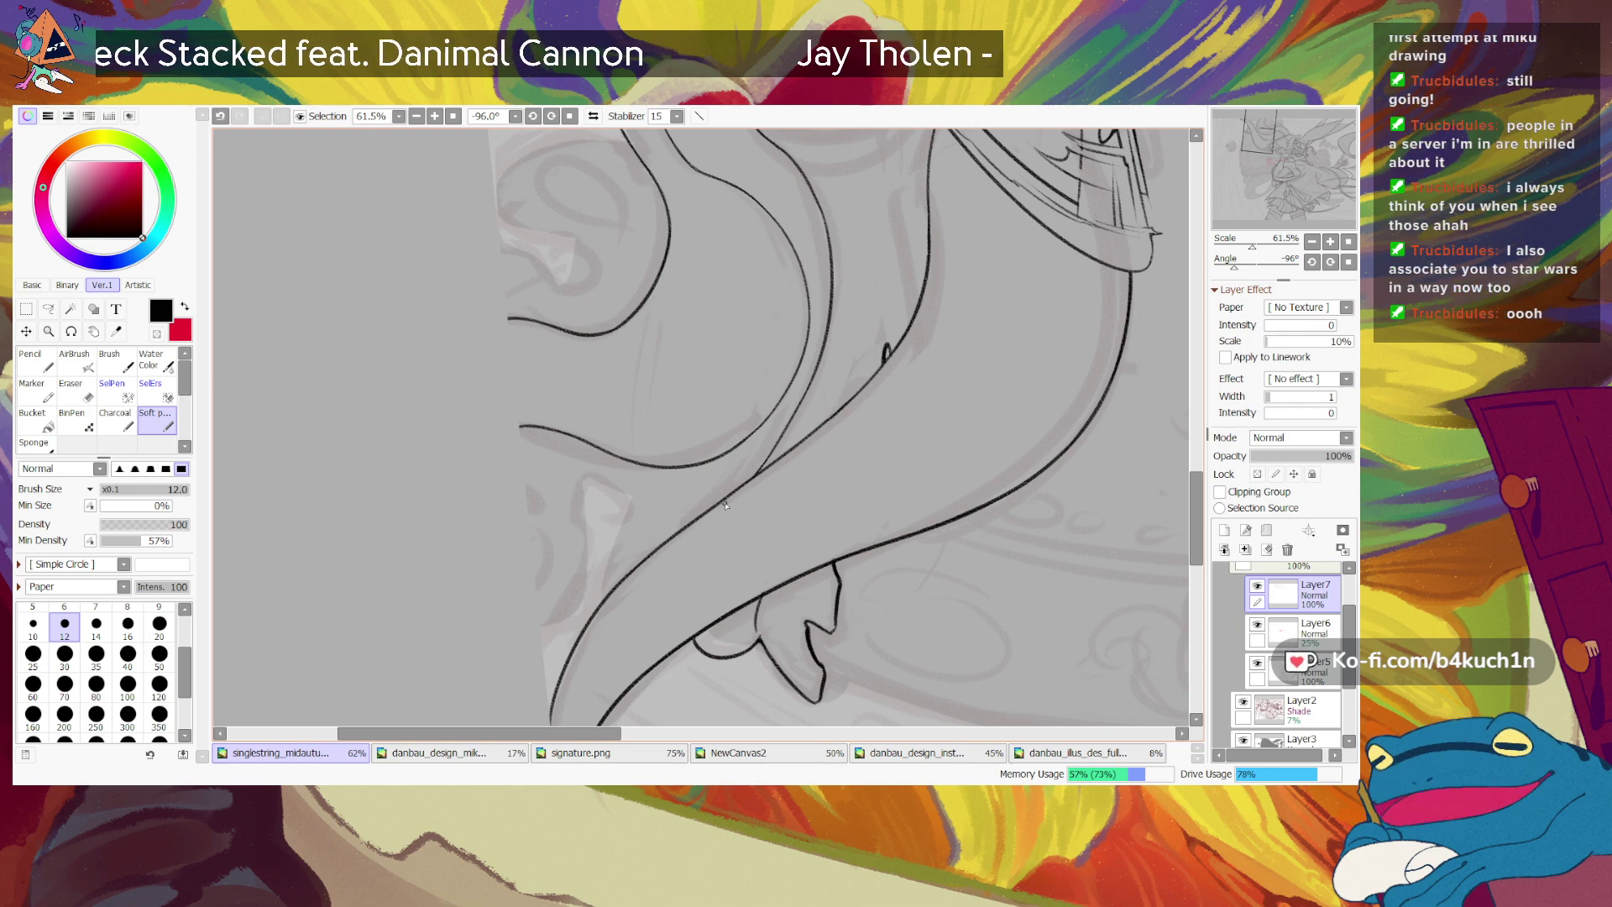
# Step: Undo the last stroke and redraw the joint where the new line meets the outline edge
pyautogui.click(1349, 263)
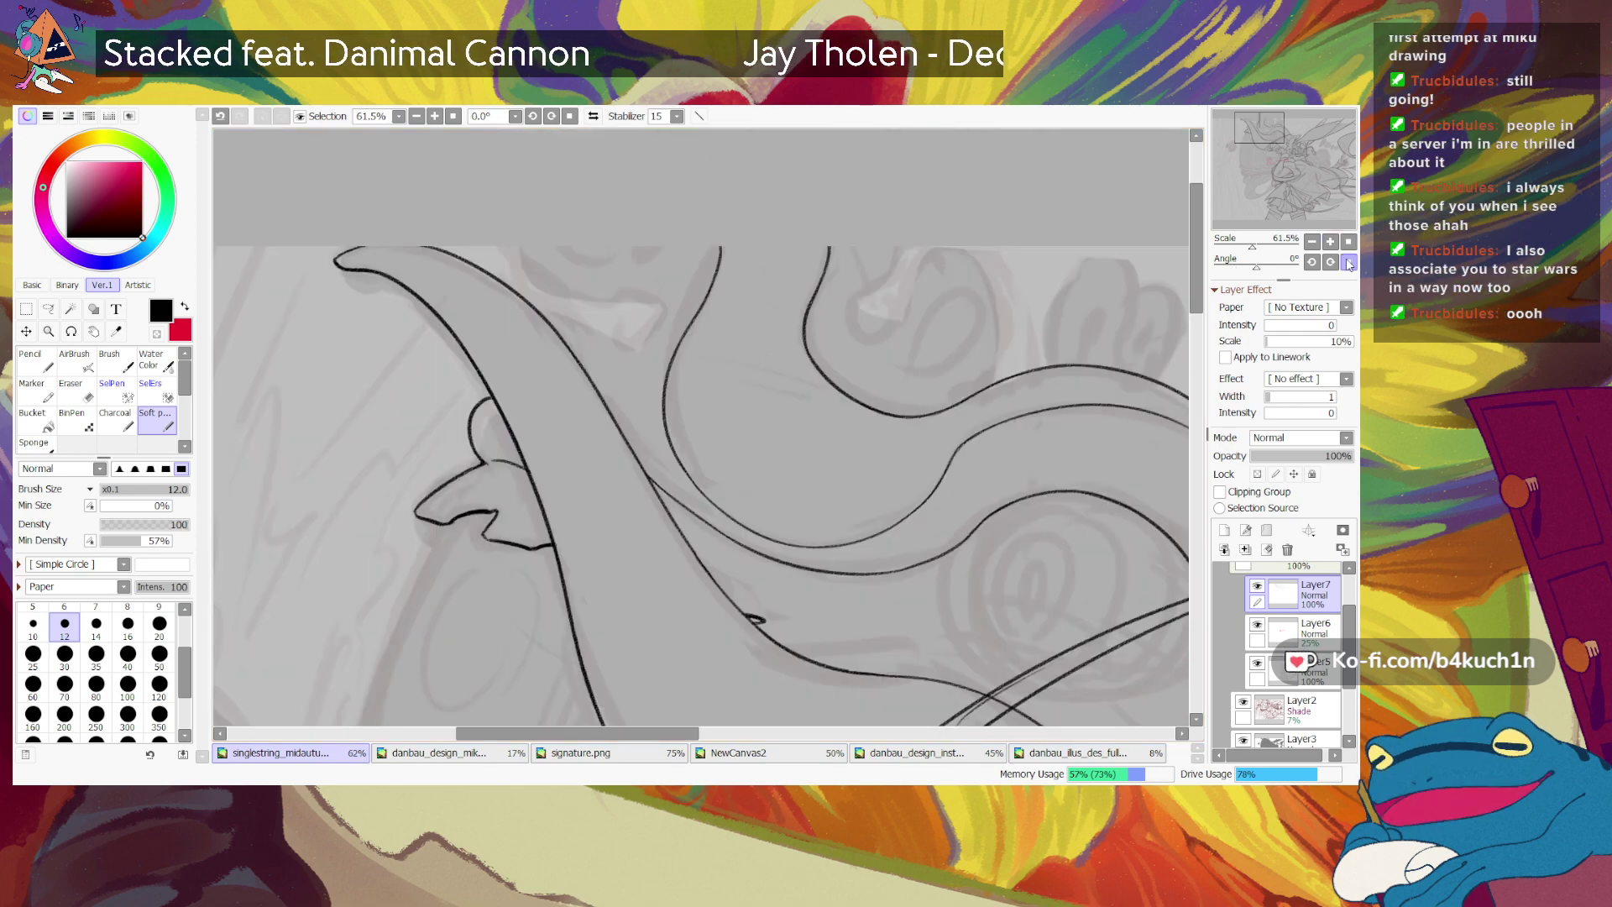
pyautogui.hotkey('ctrl', 'z')
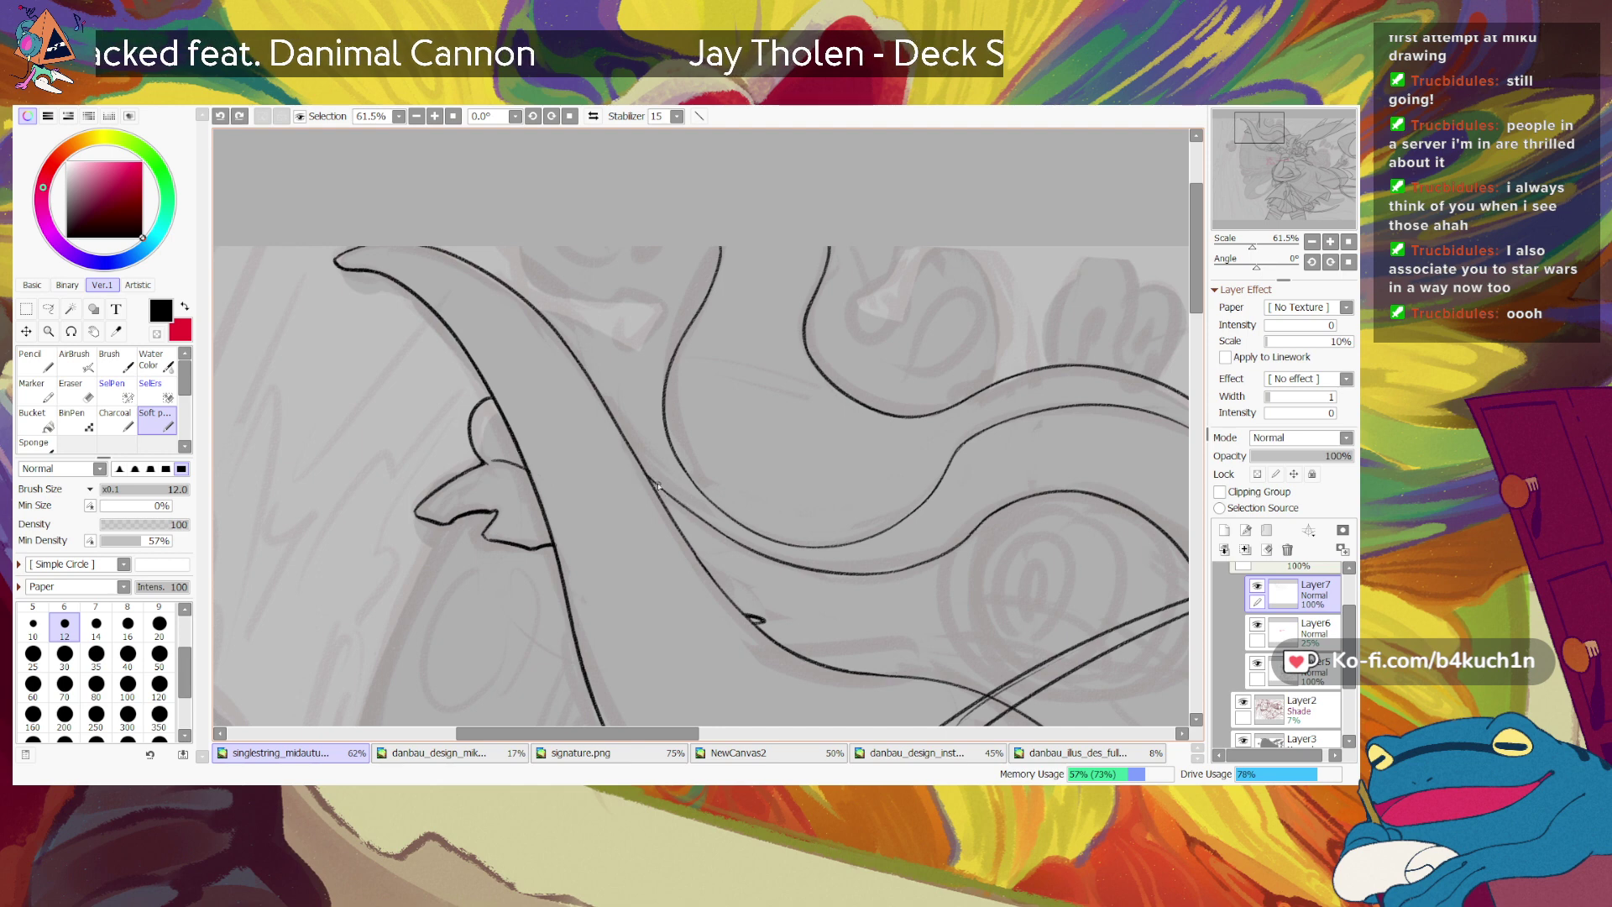
pyautogui.moveTo(644, 477); pyautogui.dragTo(672, 507)
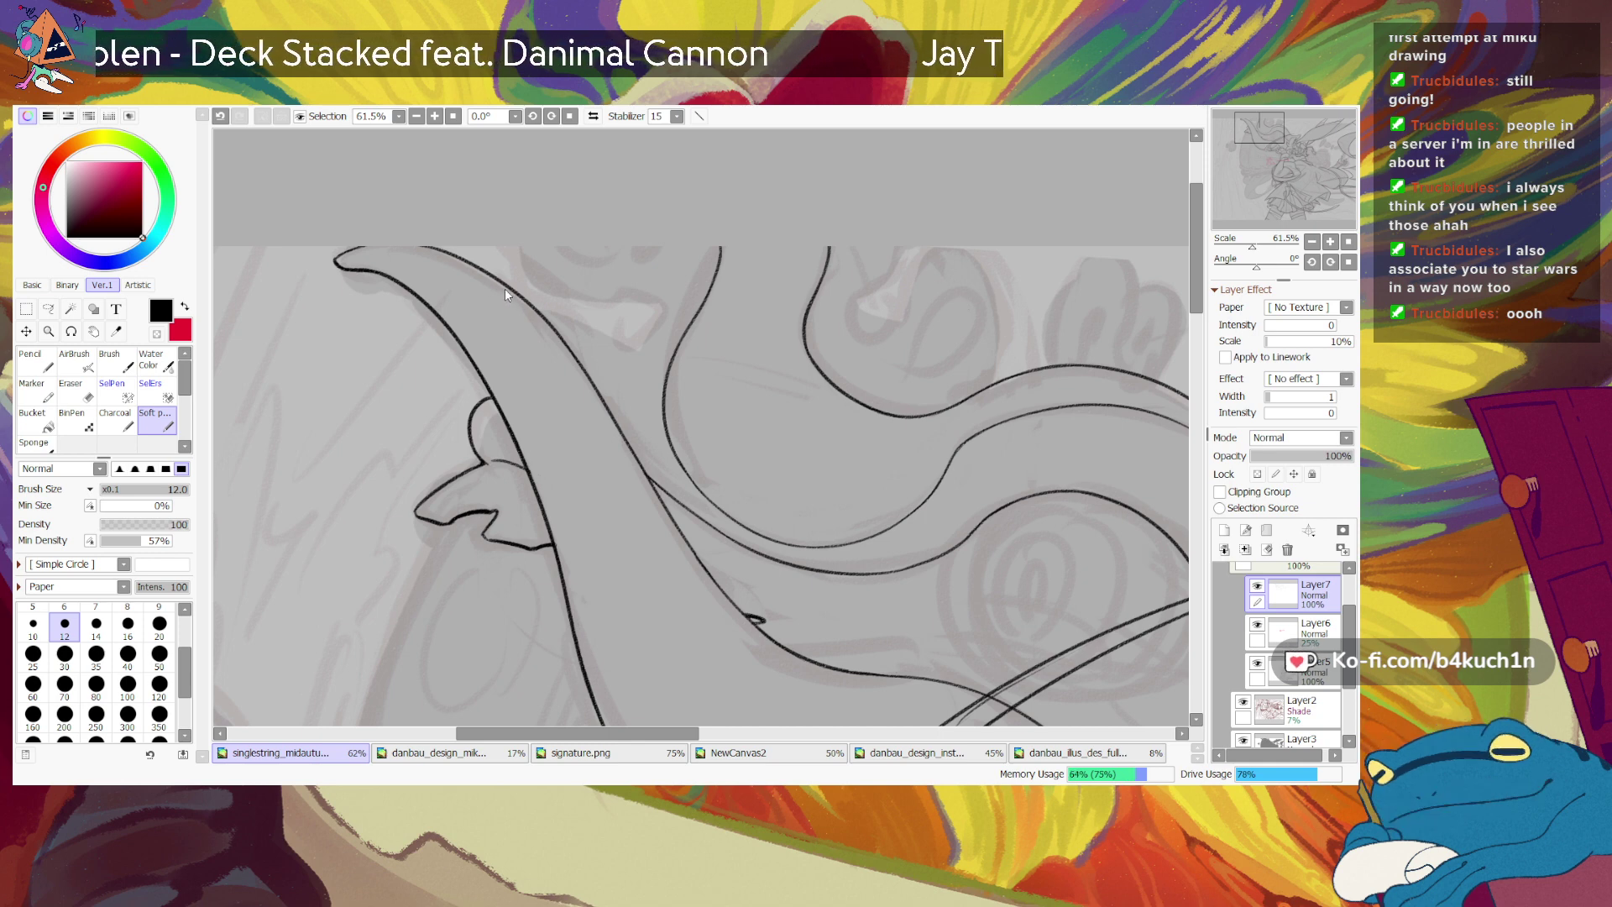
# Step: Open the NewCanvas1.sai2 canvas, collapse Folder8 and hide its sketch
pyautogui.doubleClick(1182, 309)
pyautogui.click(1255, 582)
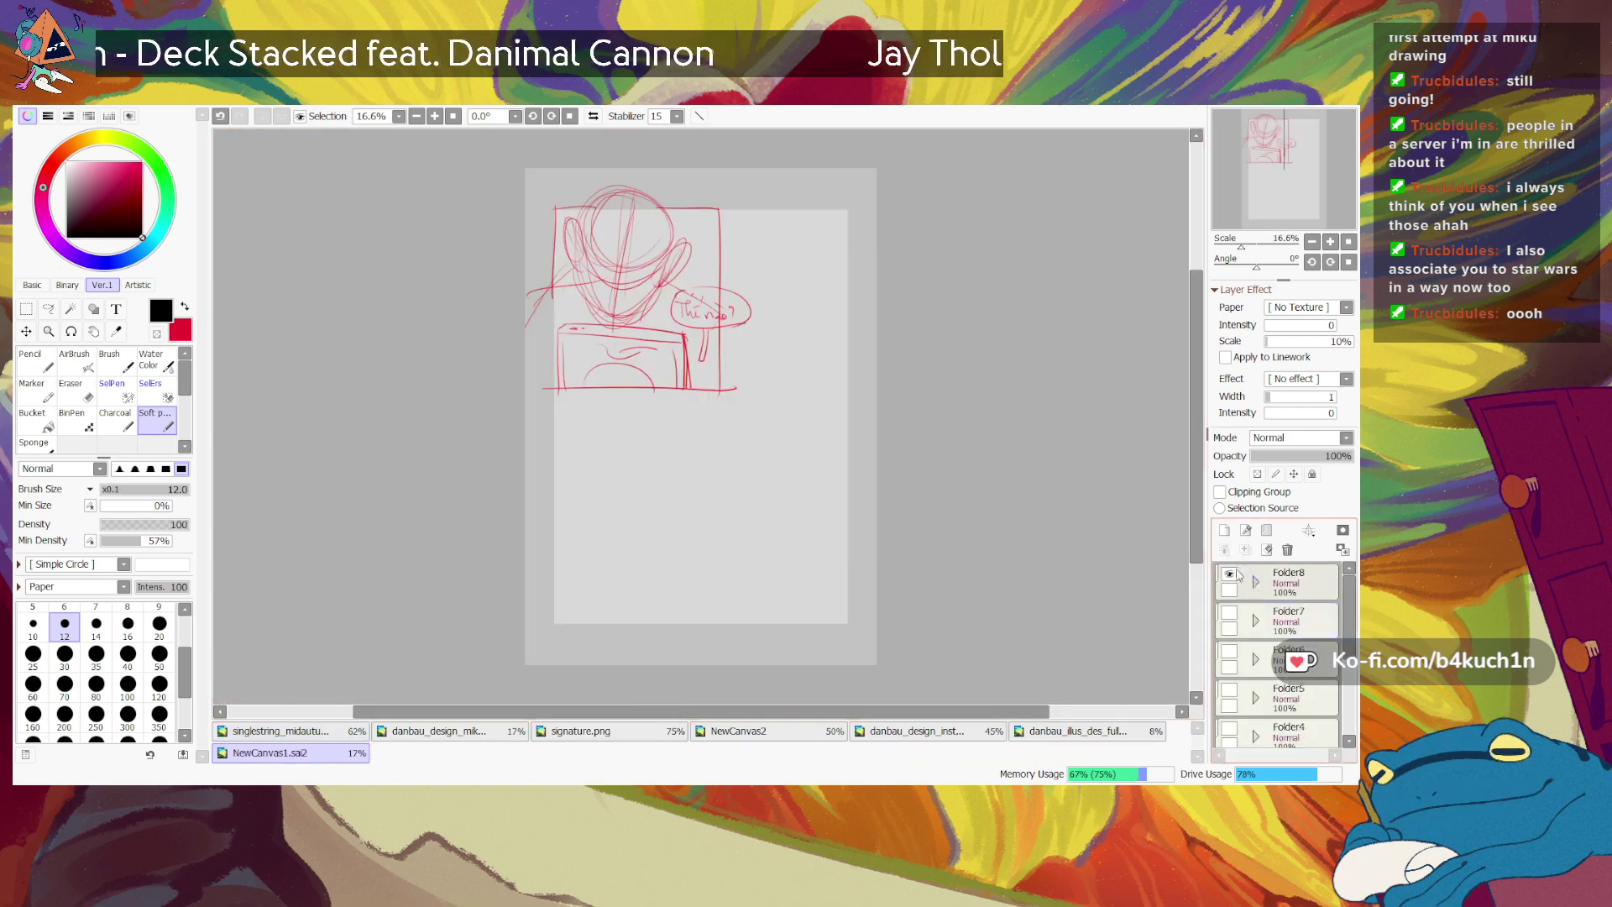
pyautogui.click(1229, 574)
# Step: Show the comic page sketches in Folder1 through Folder4 one at a time, hiding each after viewing
pyautogui.scroll(-4, 1251, 659)
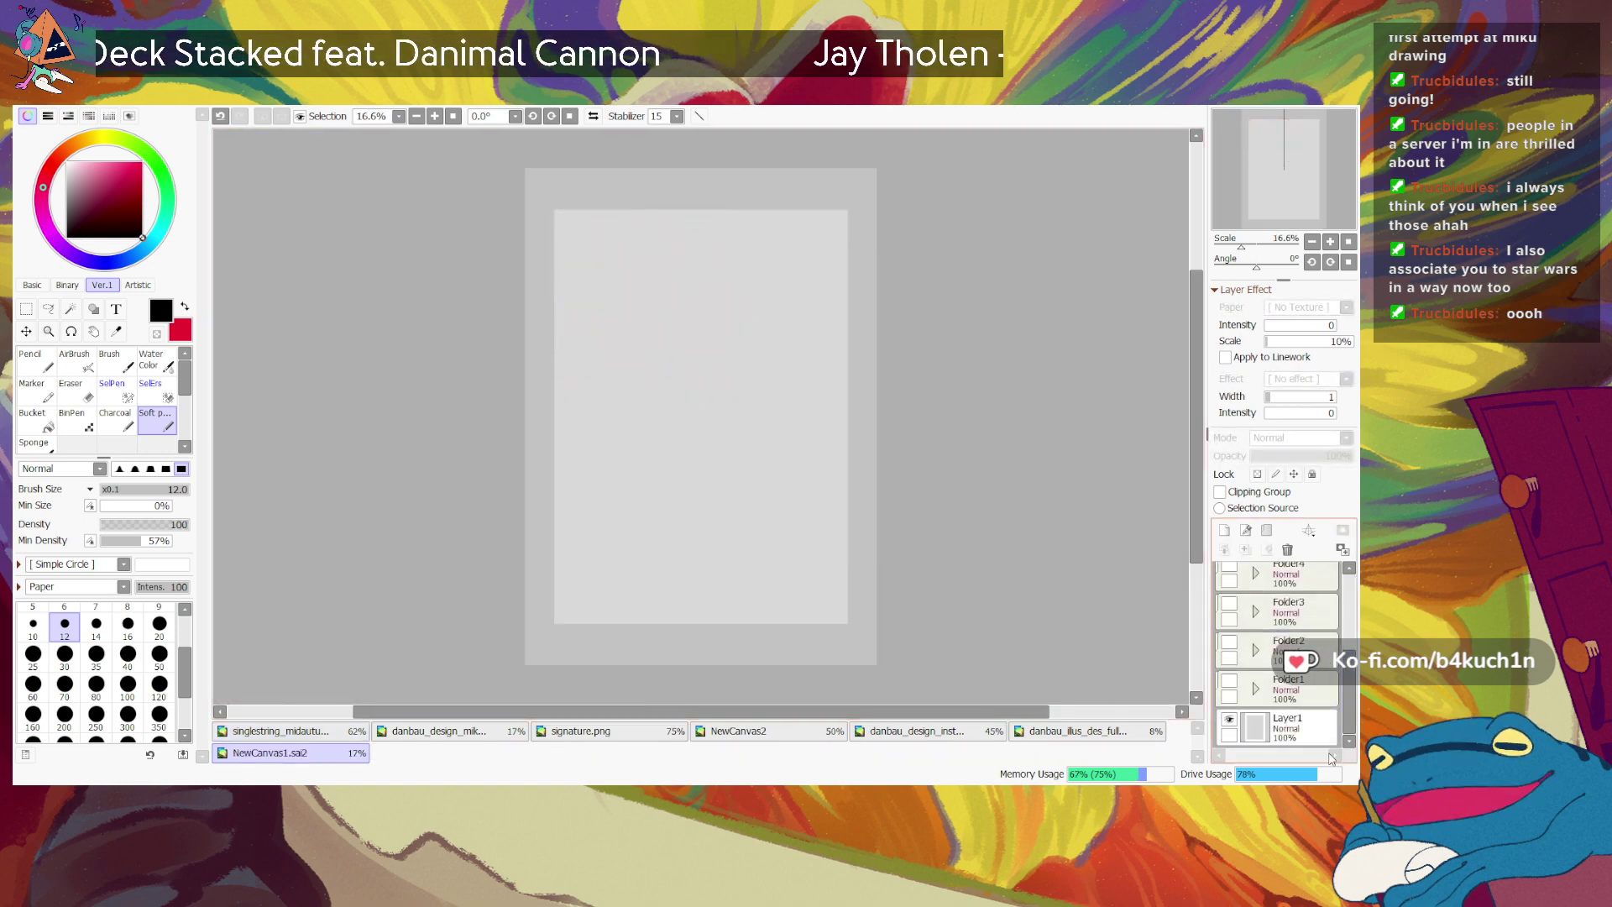
pyautogui.click(1234, 687)
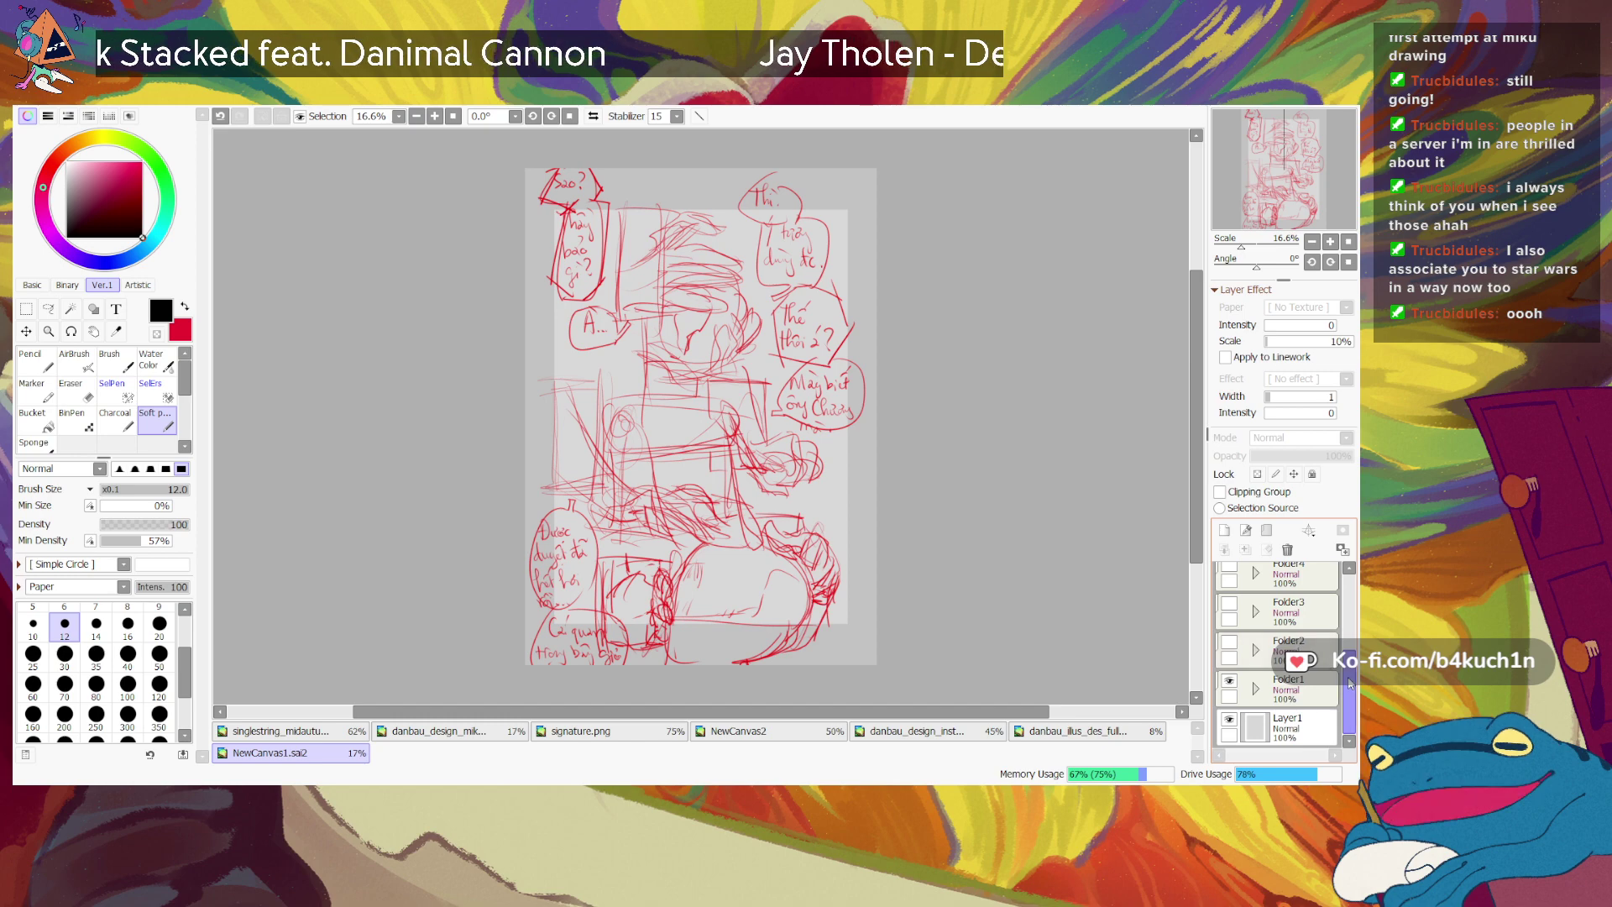
pyautogui.scroll(1, 1276, 663)
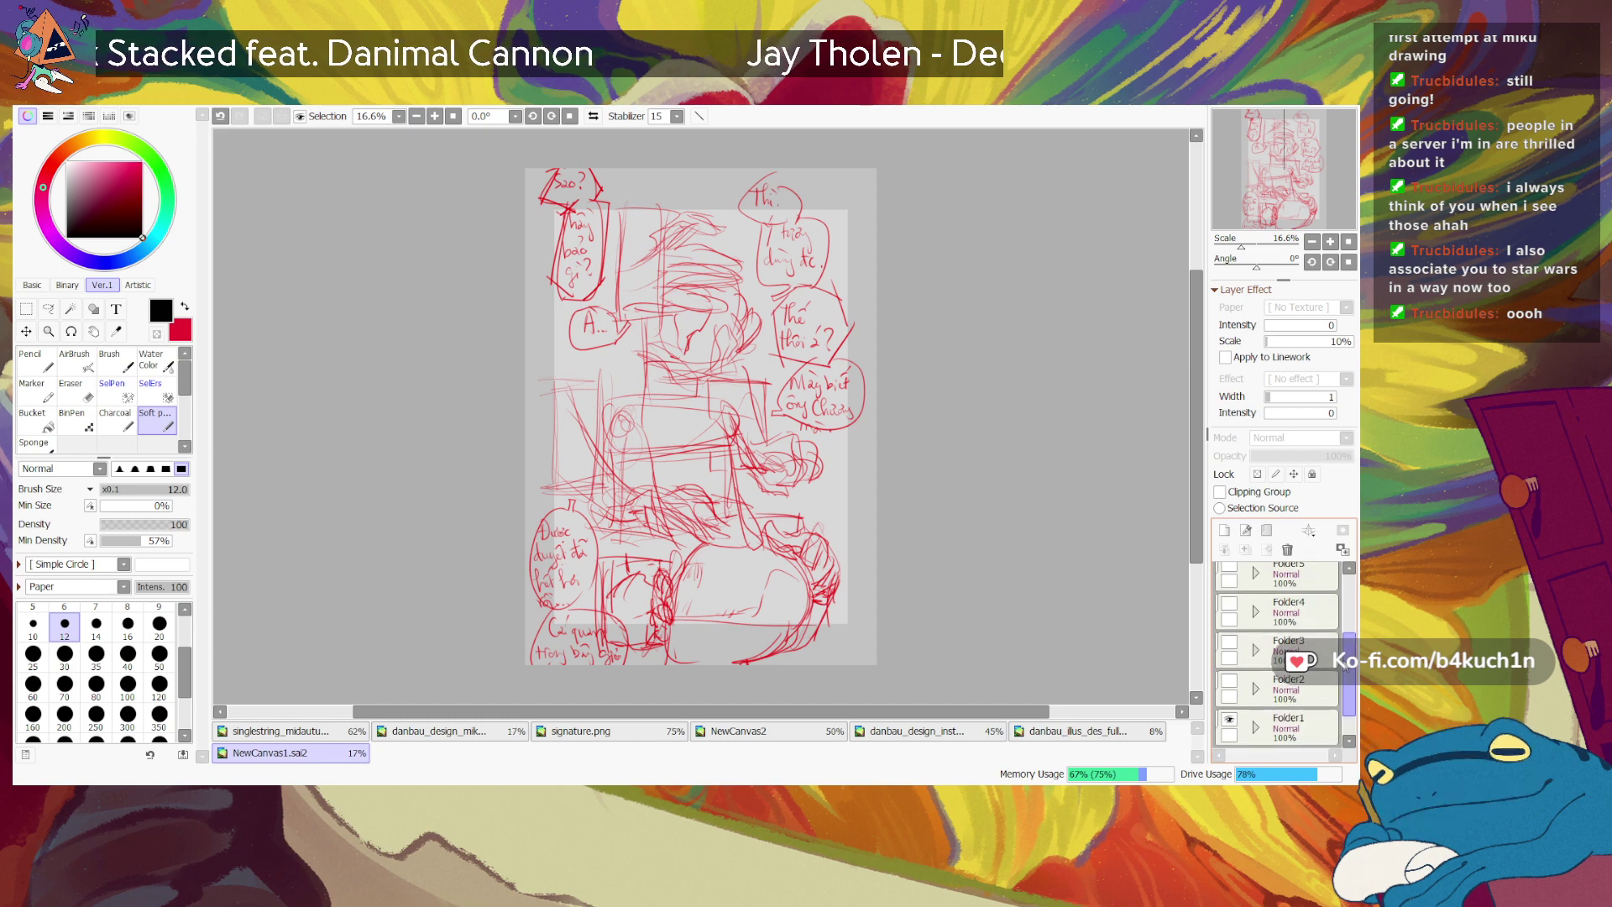
pyautogui.click(1229, 719)
pyautogui.click(1230, 682)
pyautogui.click(1229, 684)
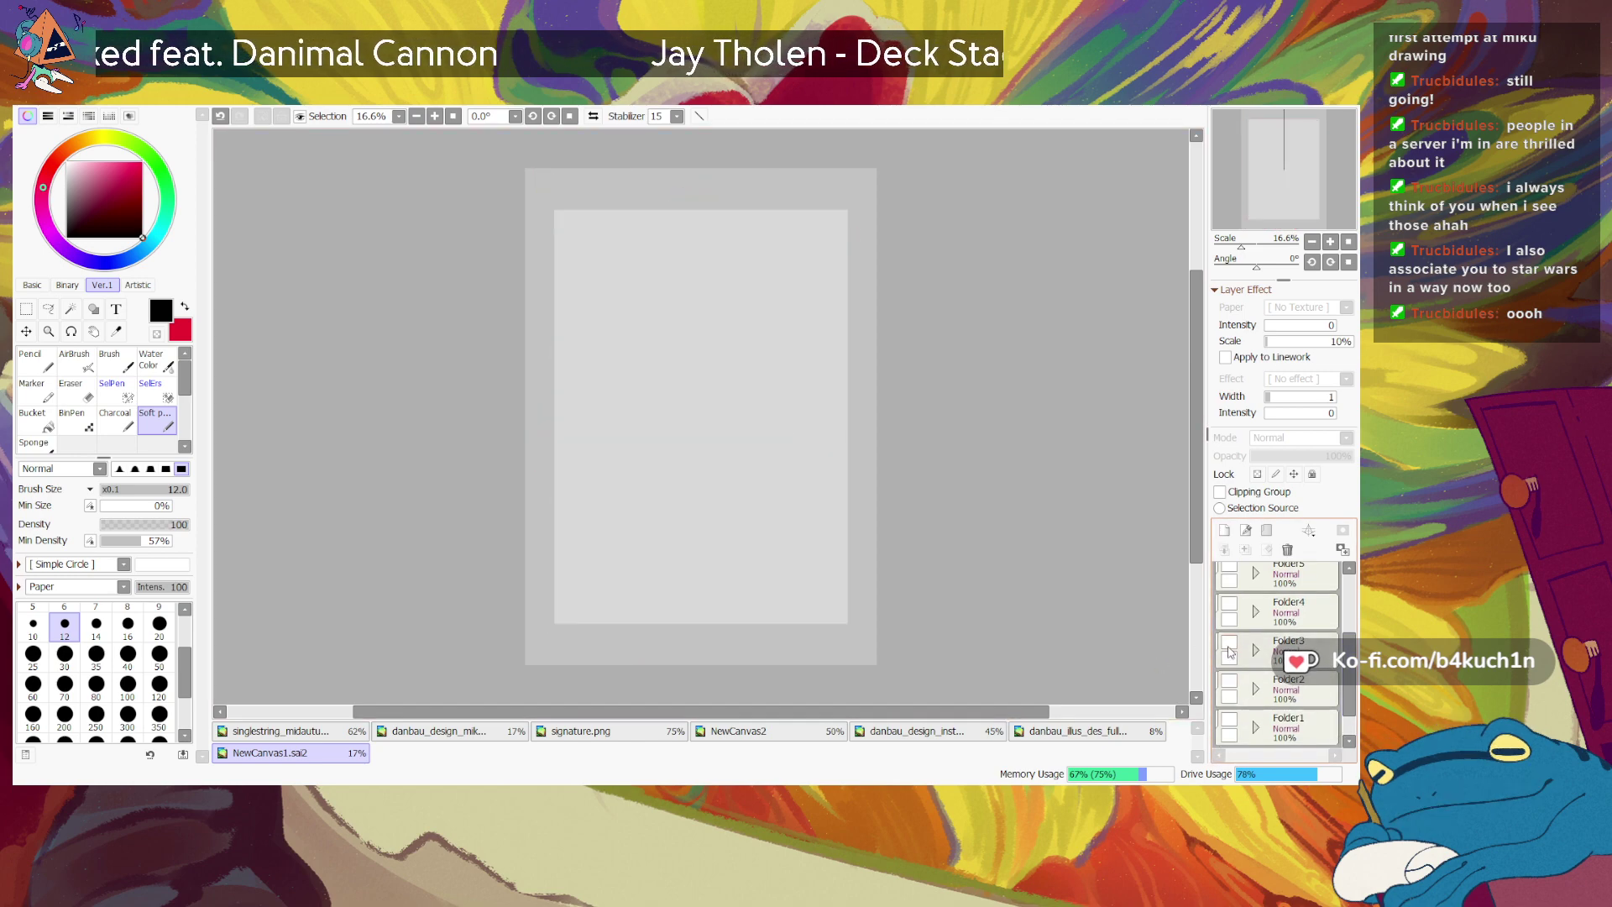
pyautogui.click(1229, 644)
pyautogui.scroll(2, 1229, 642)
pyautogui.click(1229, 689)
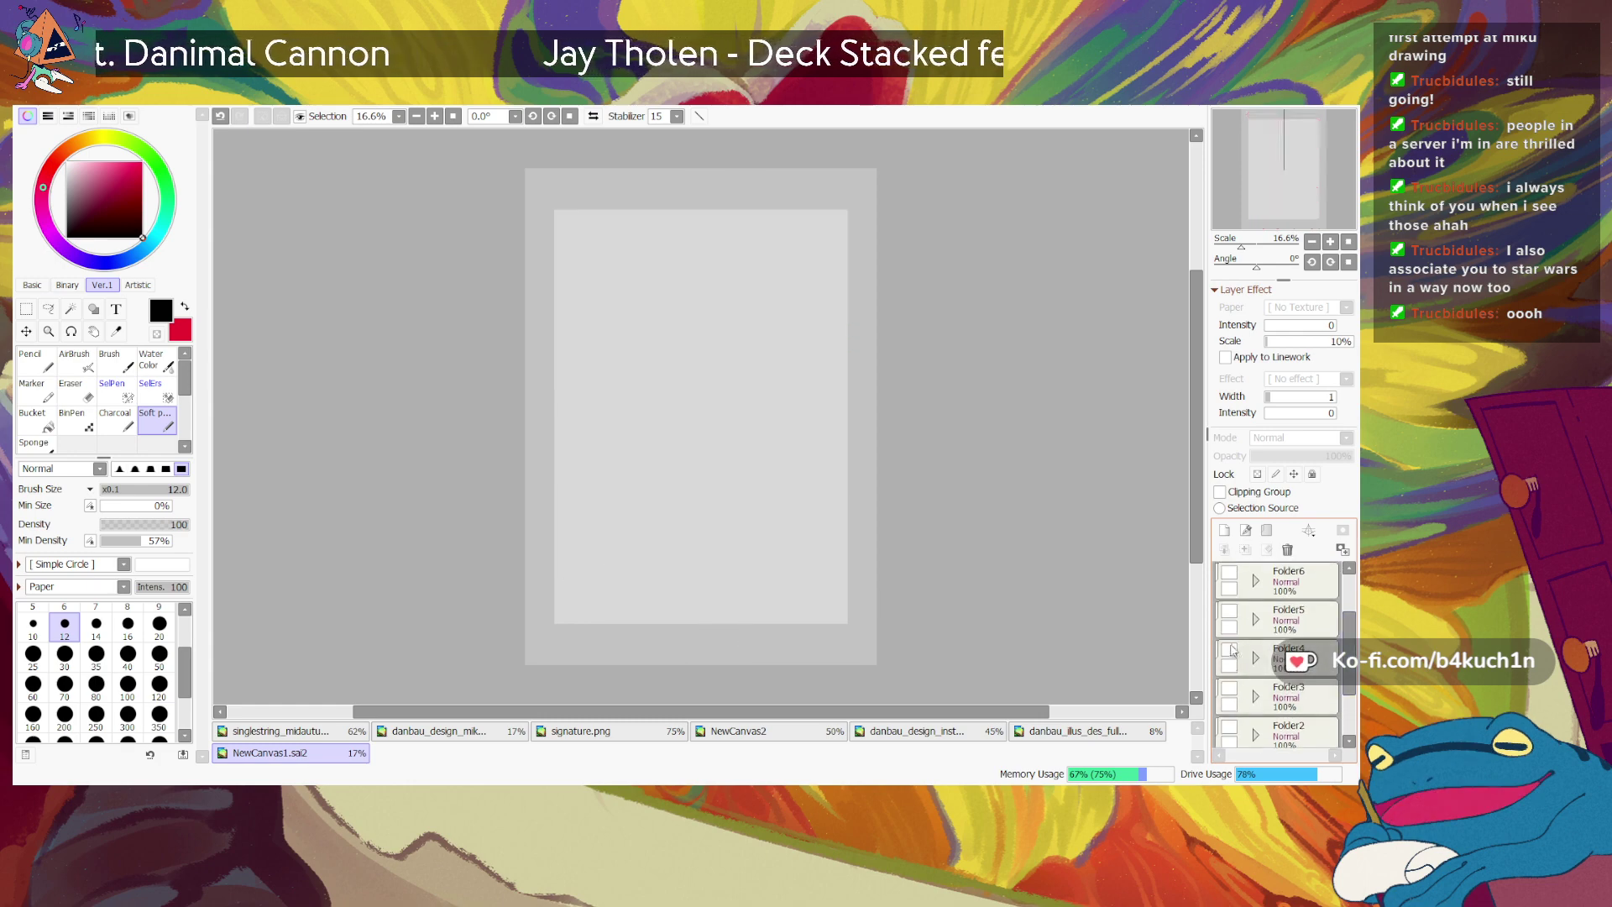
pyautogui.click(1230, 659)
pyautogui.click(1229, 651)
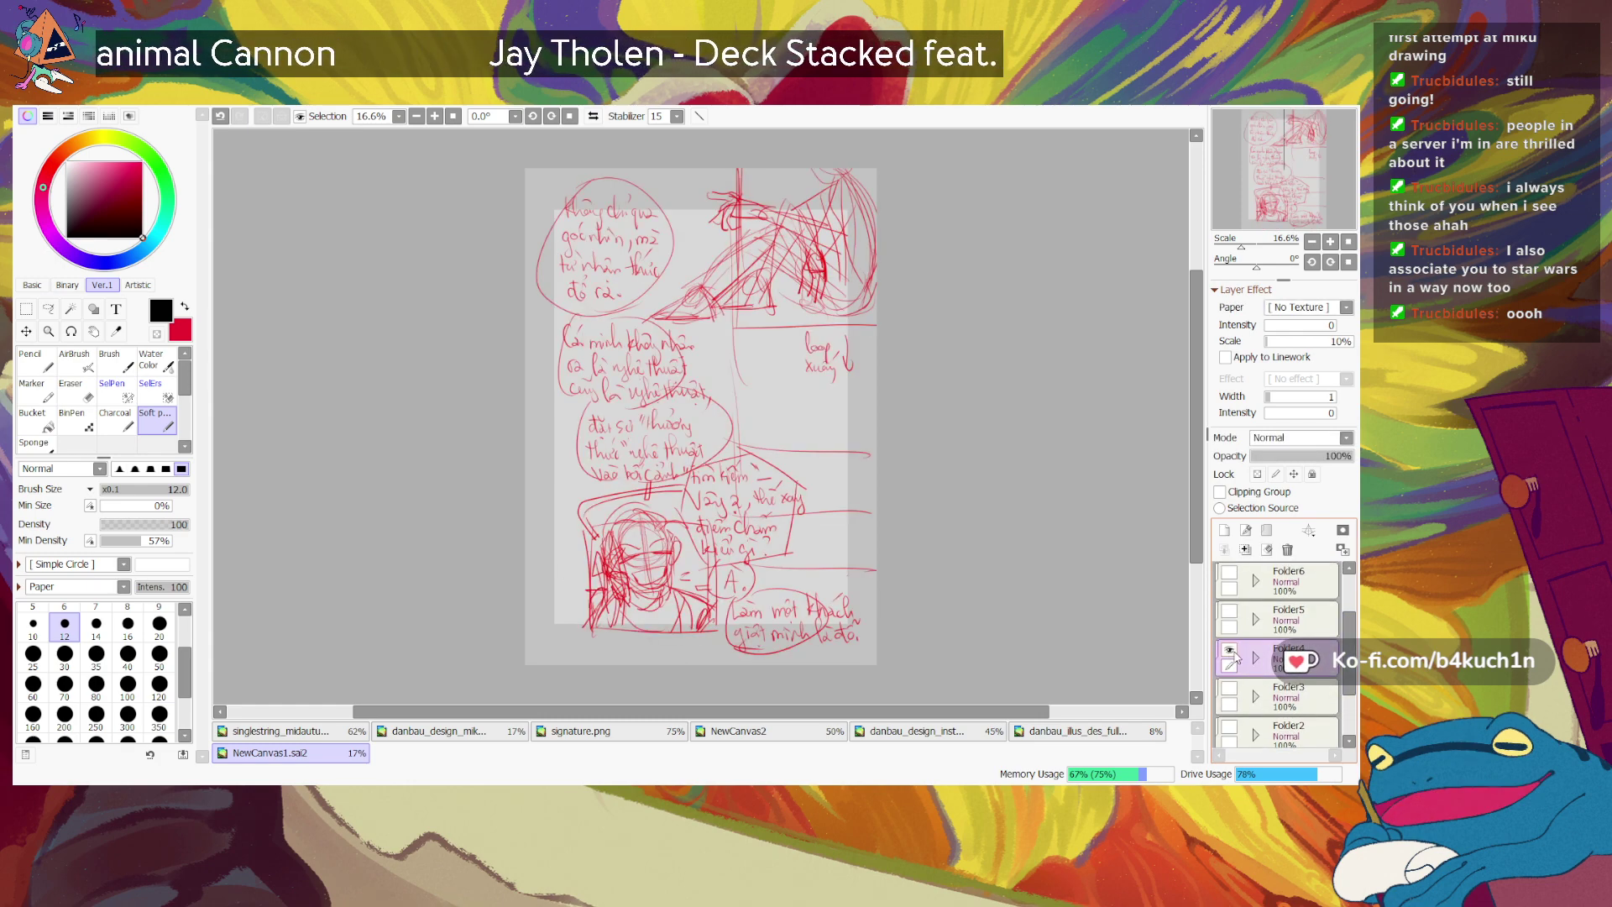
pyautogui.click(1229, 651)
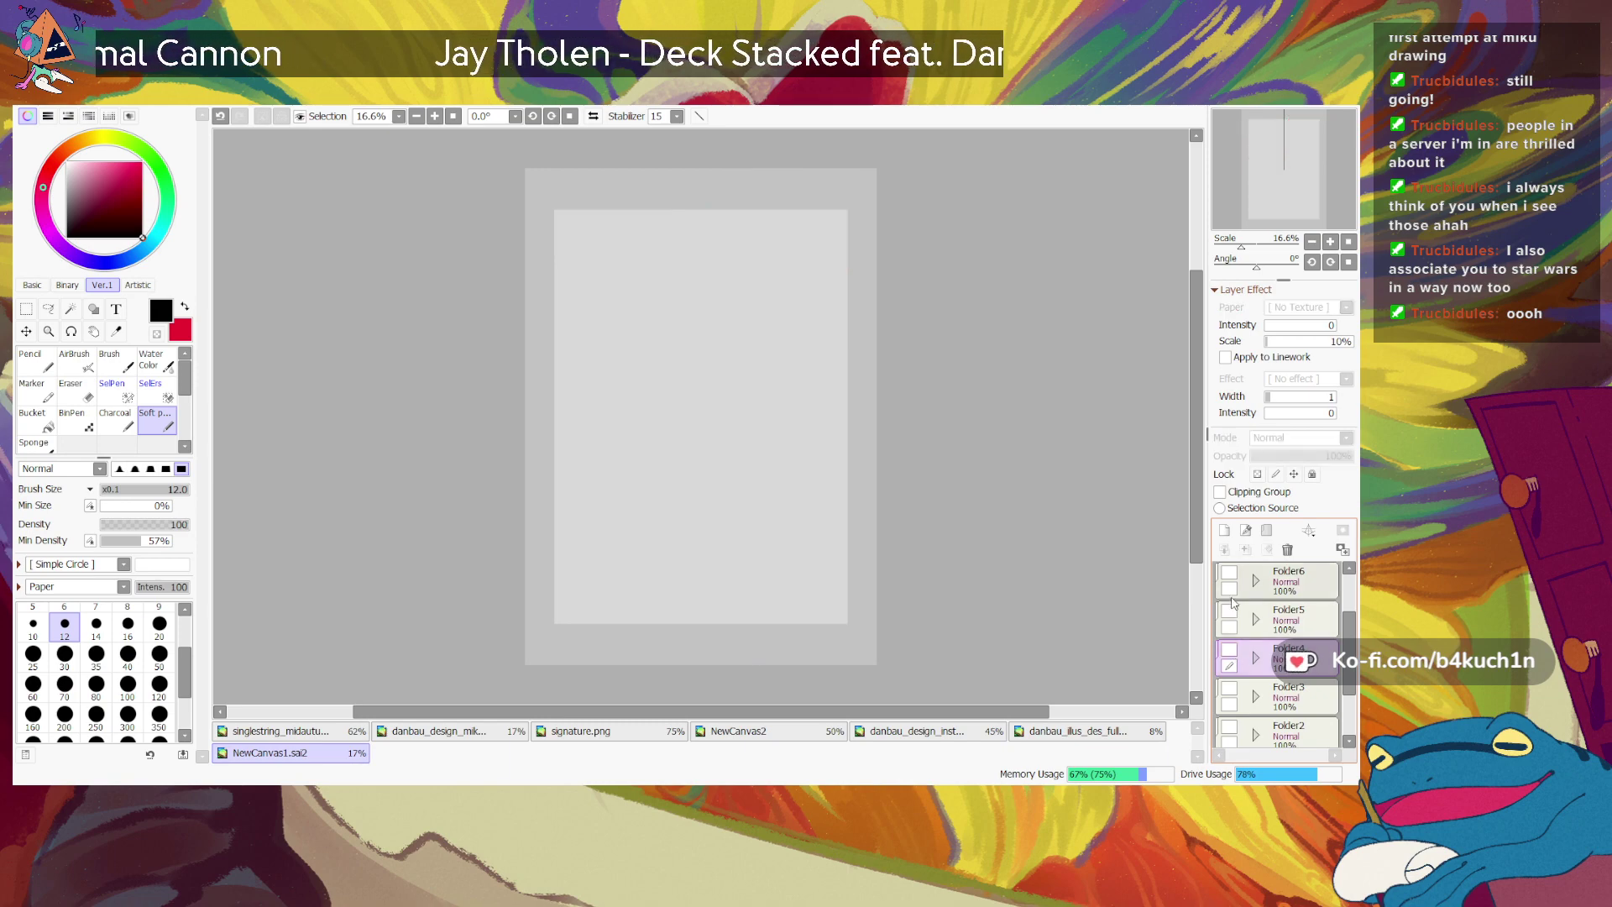
# Step: Show the page sketches in Folder5, Folder6 and Folder7 in turn, hiding each after viewing, and make Folder8 visible
pyautogui.click(1229, 612)
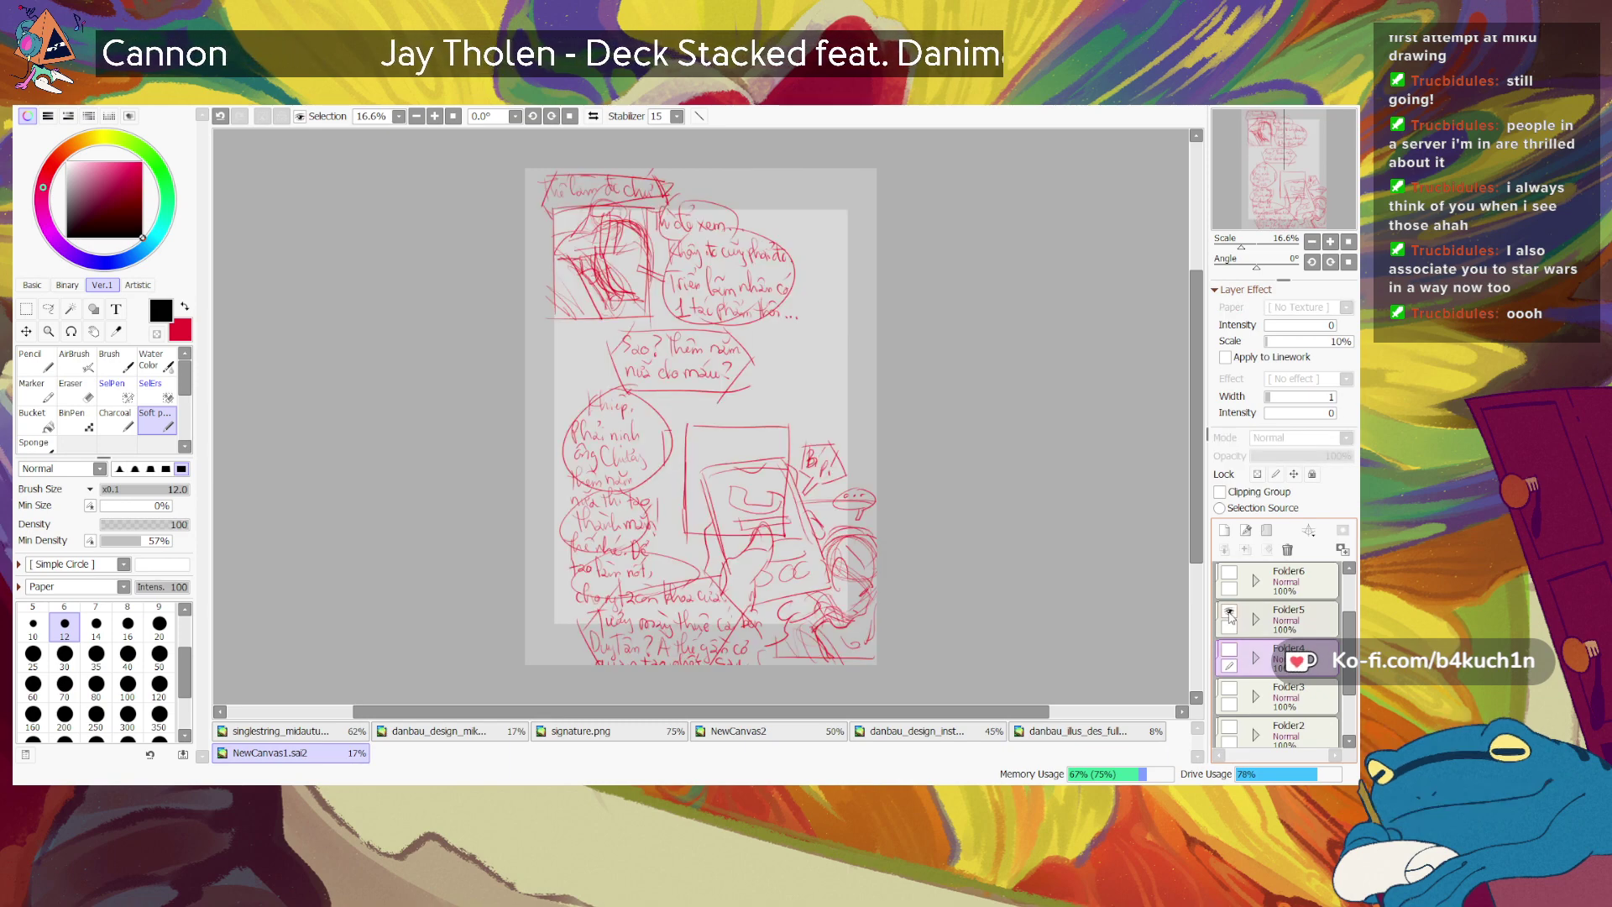
pyautogui.click(1229, 614)
pyautogui.scroll(2, 1231, 646)
pyautogui.click(1229, 672)
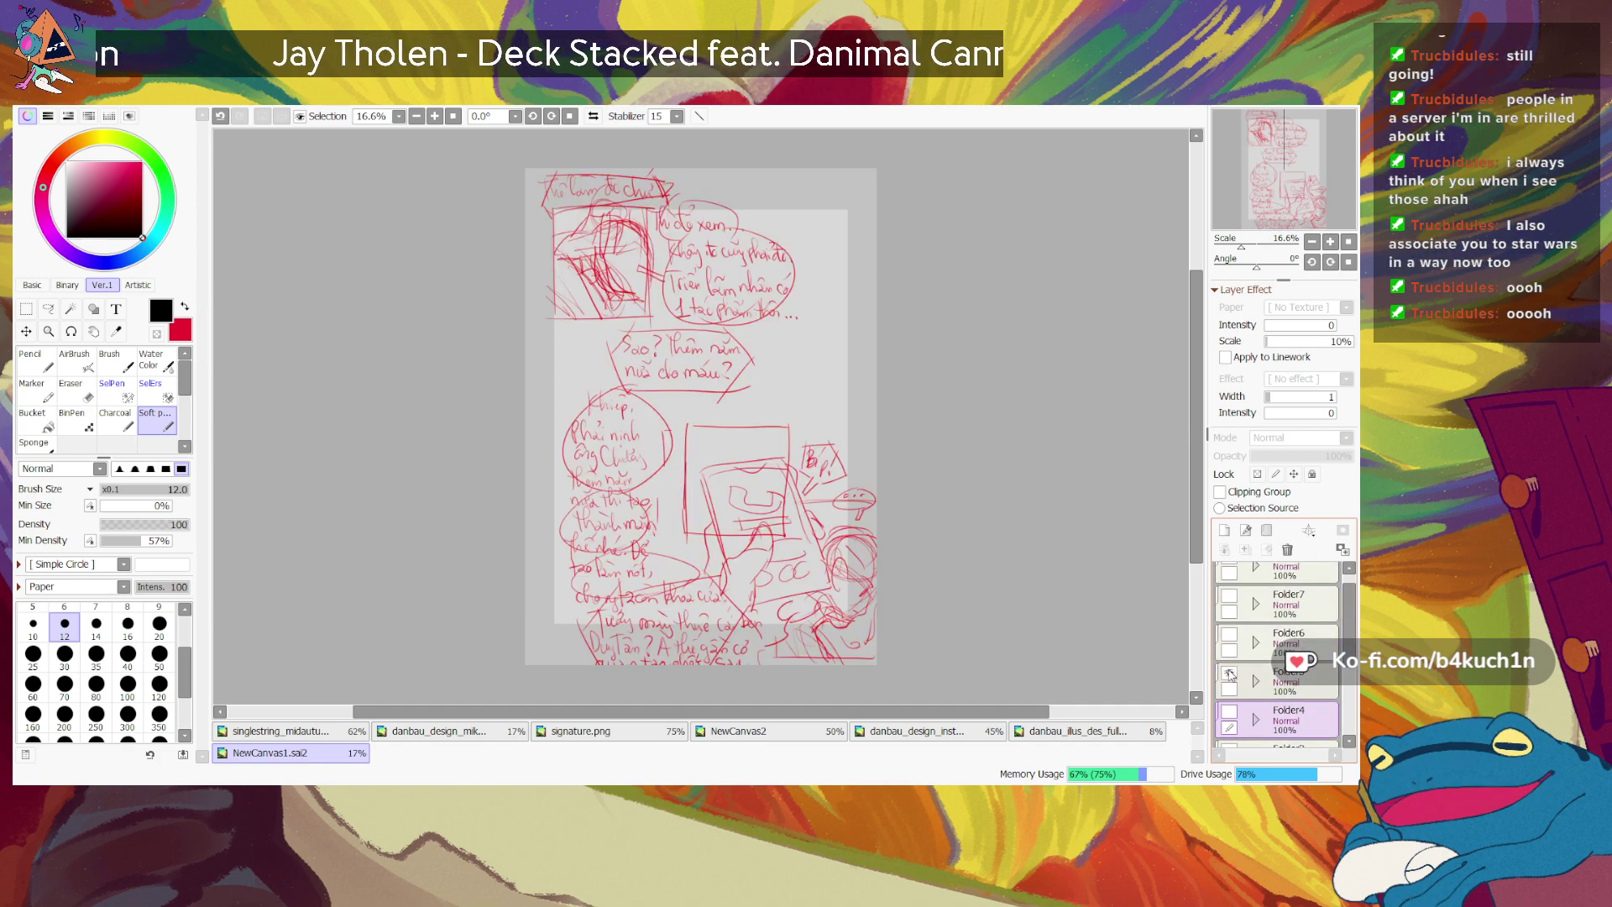
pyautogui.click(1229, 672)
pyautogui.click(1230, 635)
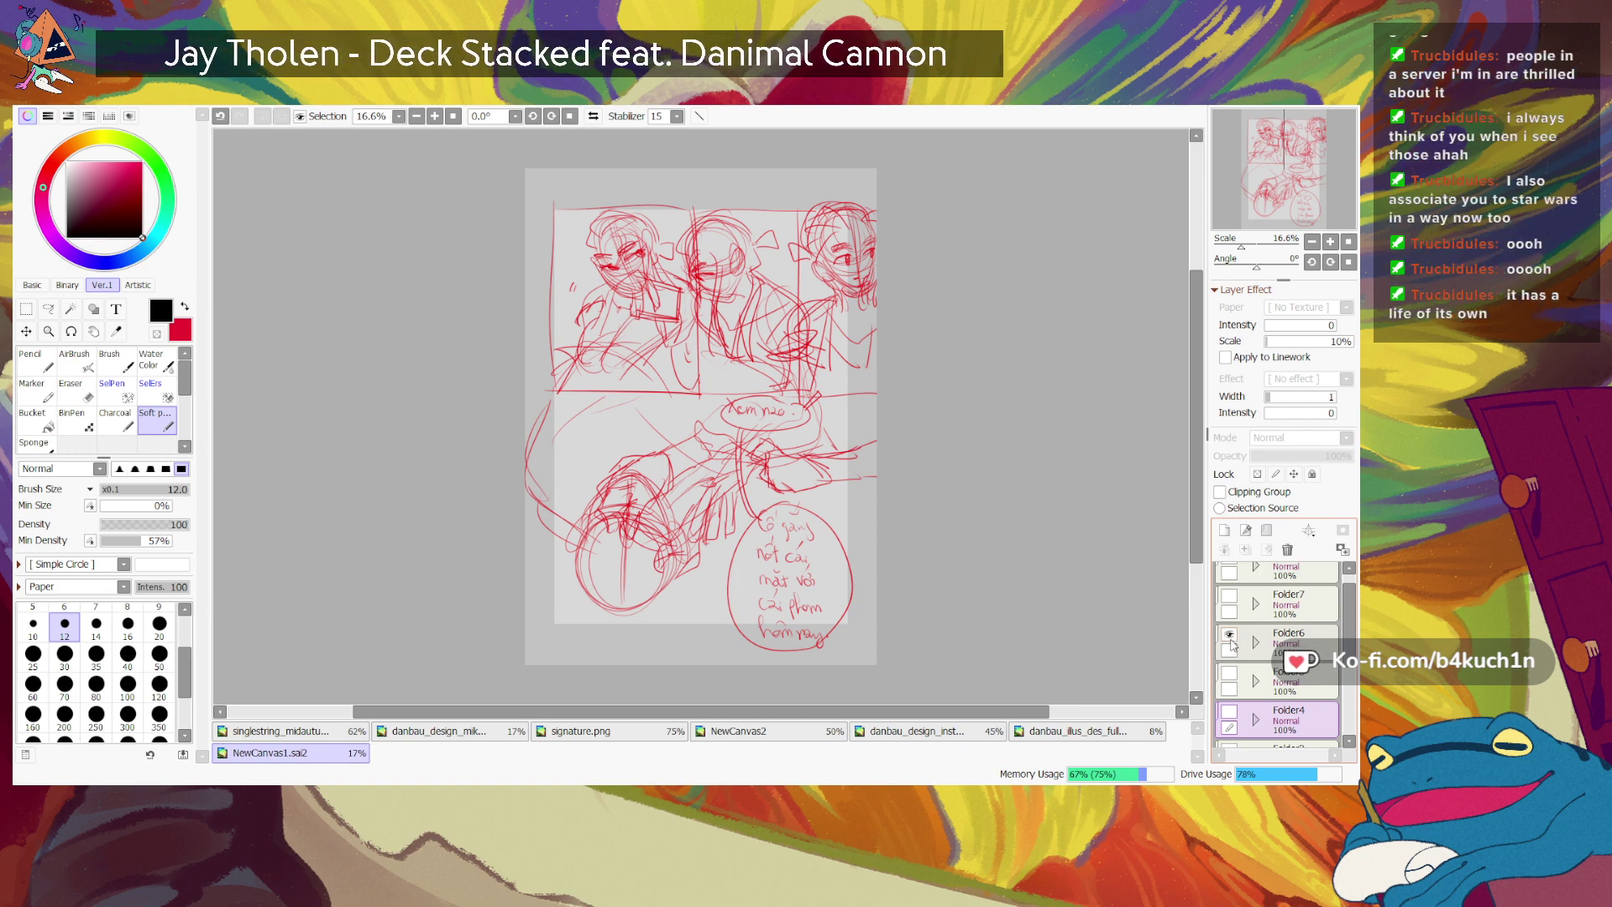
pyautogui.click(1230, 635)
pyautogui.click(1229, 597)
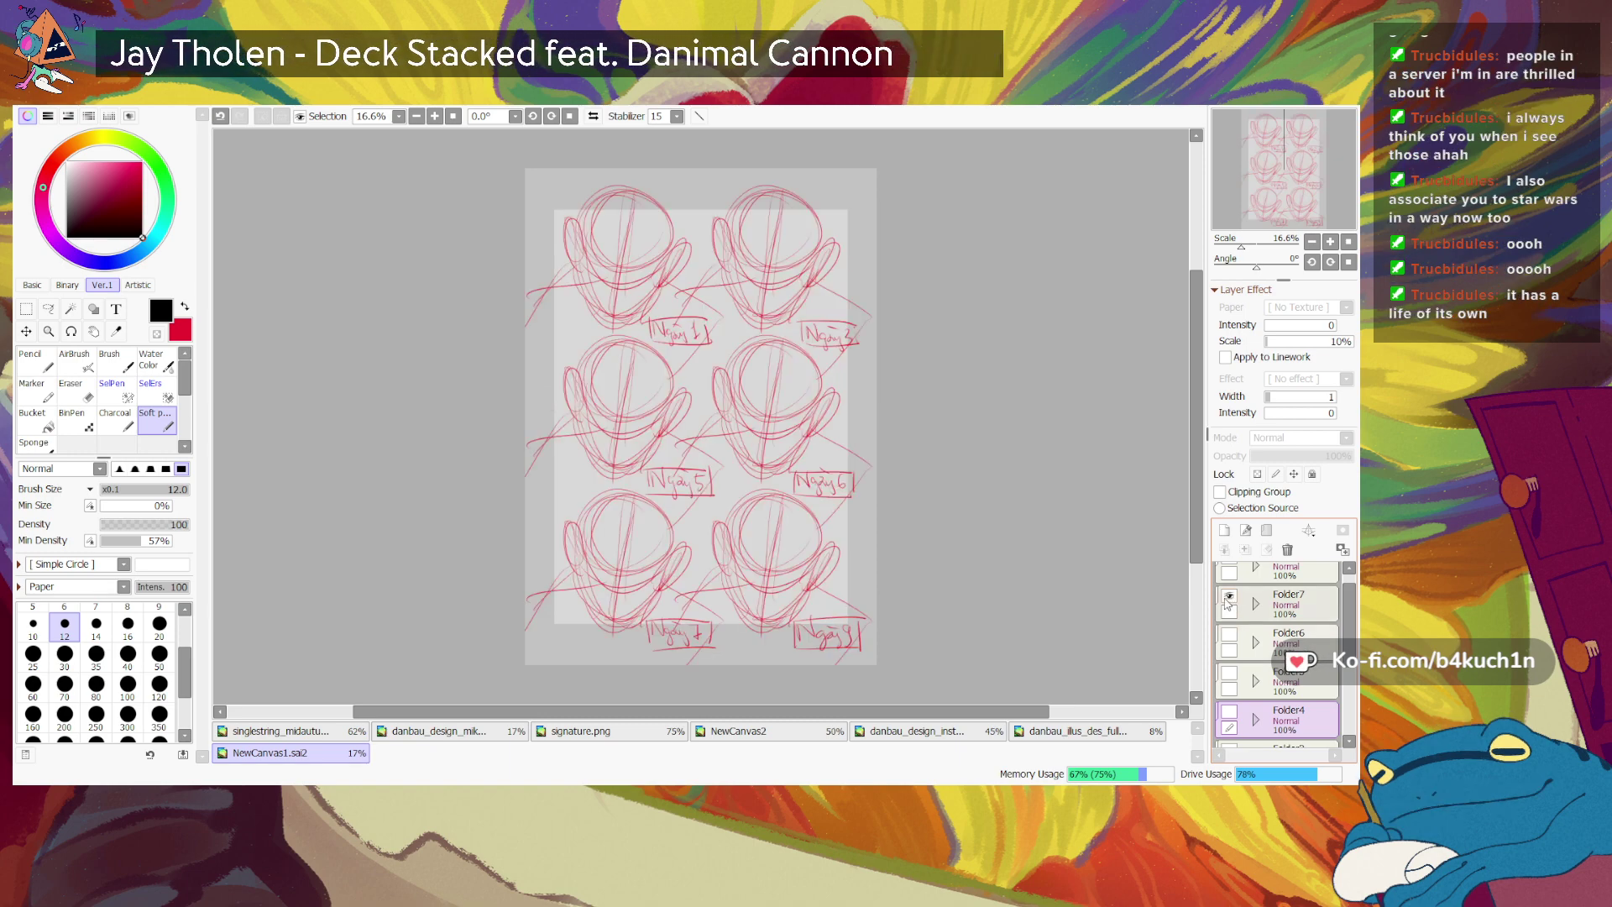
pyautogui.scroll(1, 1325, 625)
pyautogui.click(1229, 613)
pyautogui.click(1229, 575)
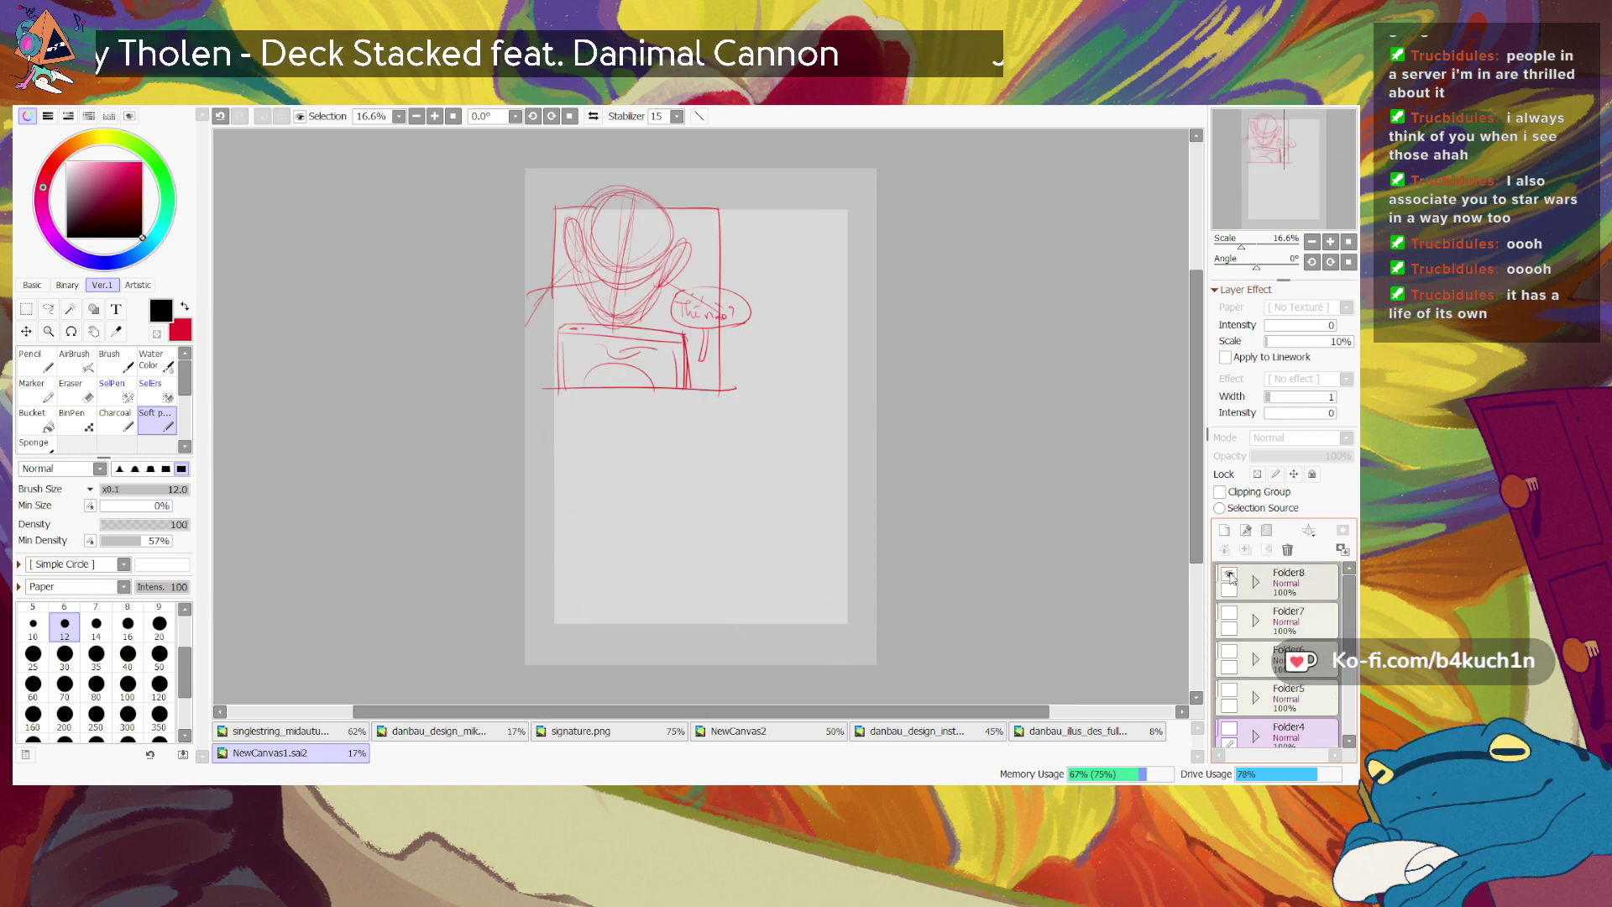
# Step: Hide the sketch in Folder8 and close the NewCanvas1.sai2 canvas to return to the instrument lineart
pyautogui.click(1230, 576)
pyautogui.click(1285, 581)
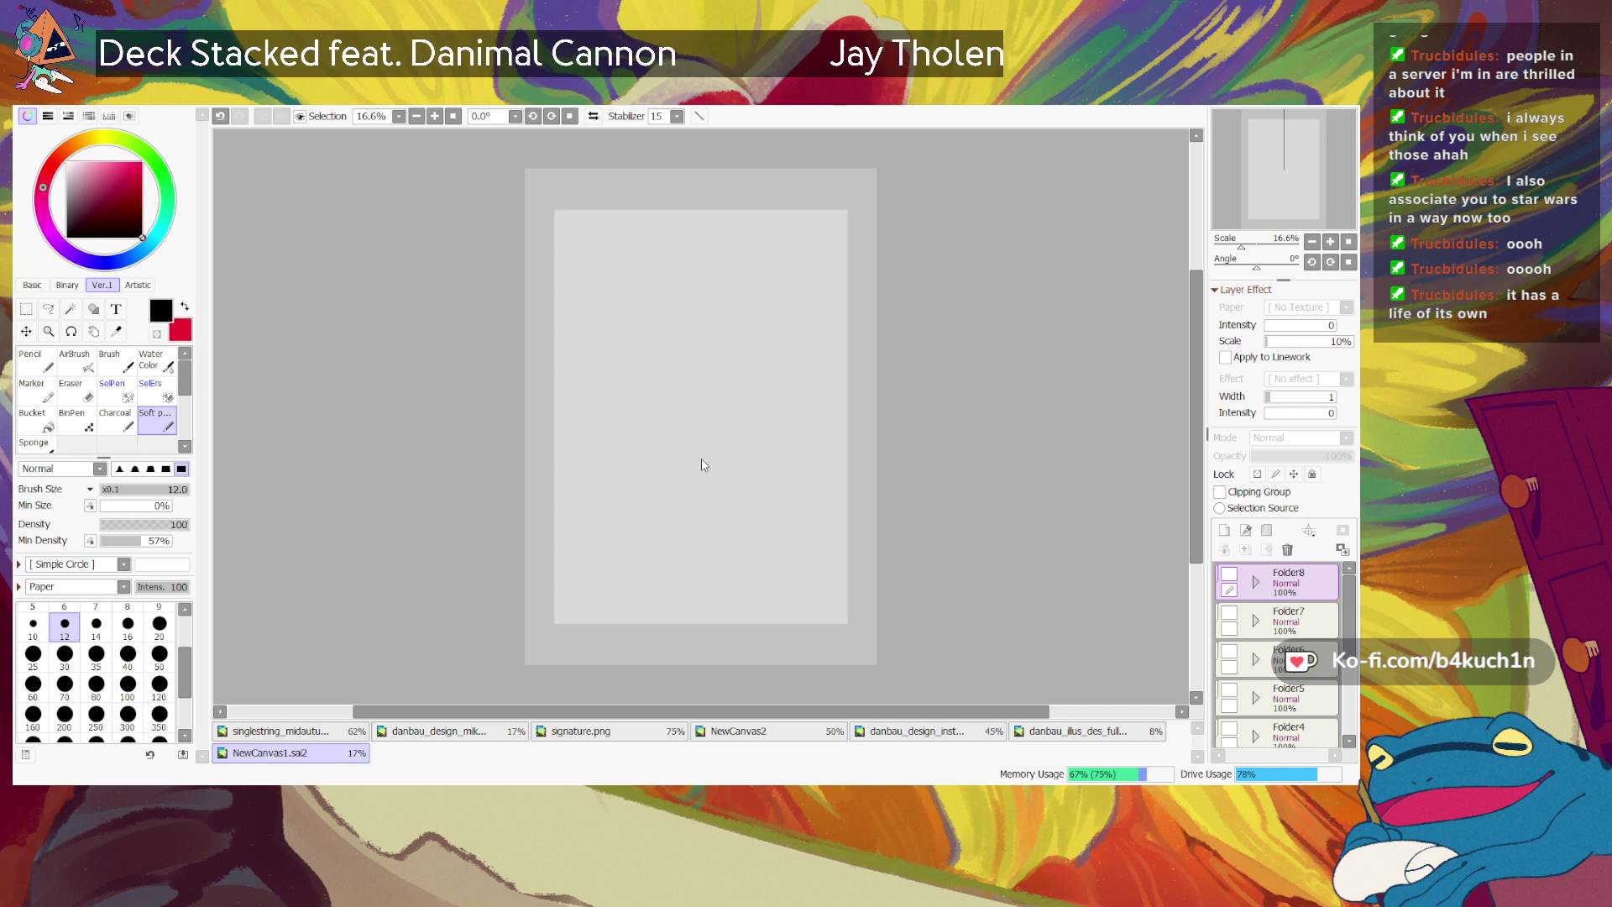
pyautogui.hotkey('ctrl', 'w')
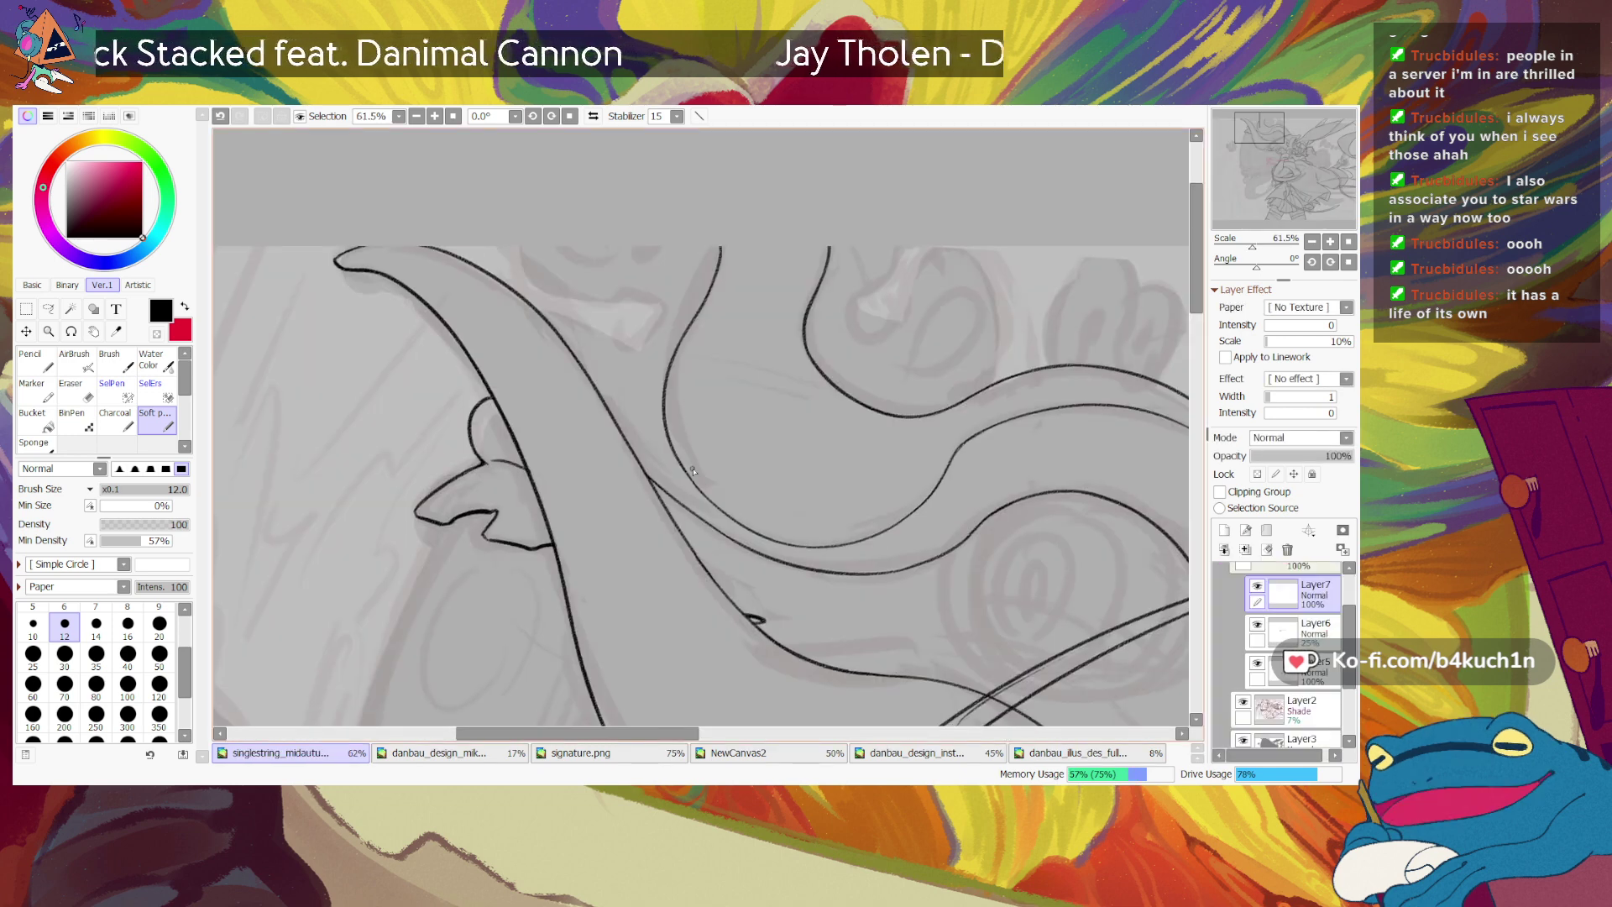
# Step: Ink the left edge of the sketched round coil, starting from the wavy contour above it
pyautogui.moveTo(1269, 126); pyautogui.dragTo(1281, 134)
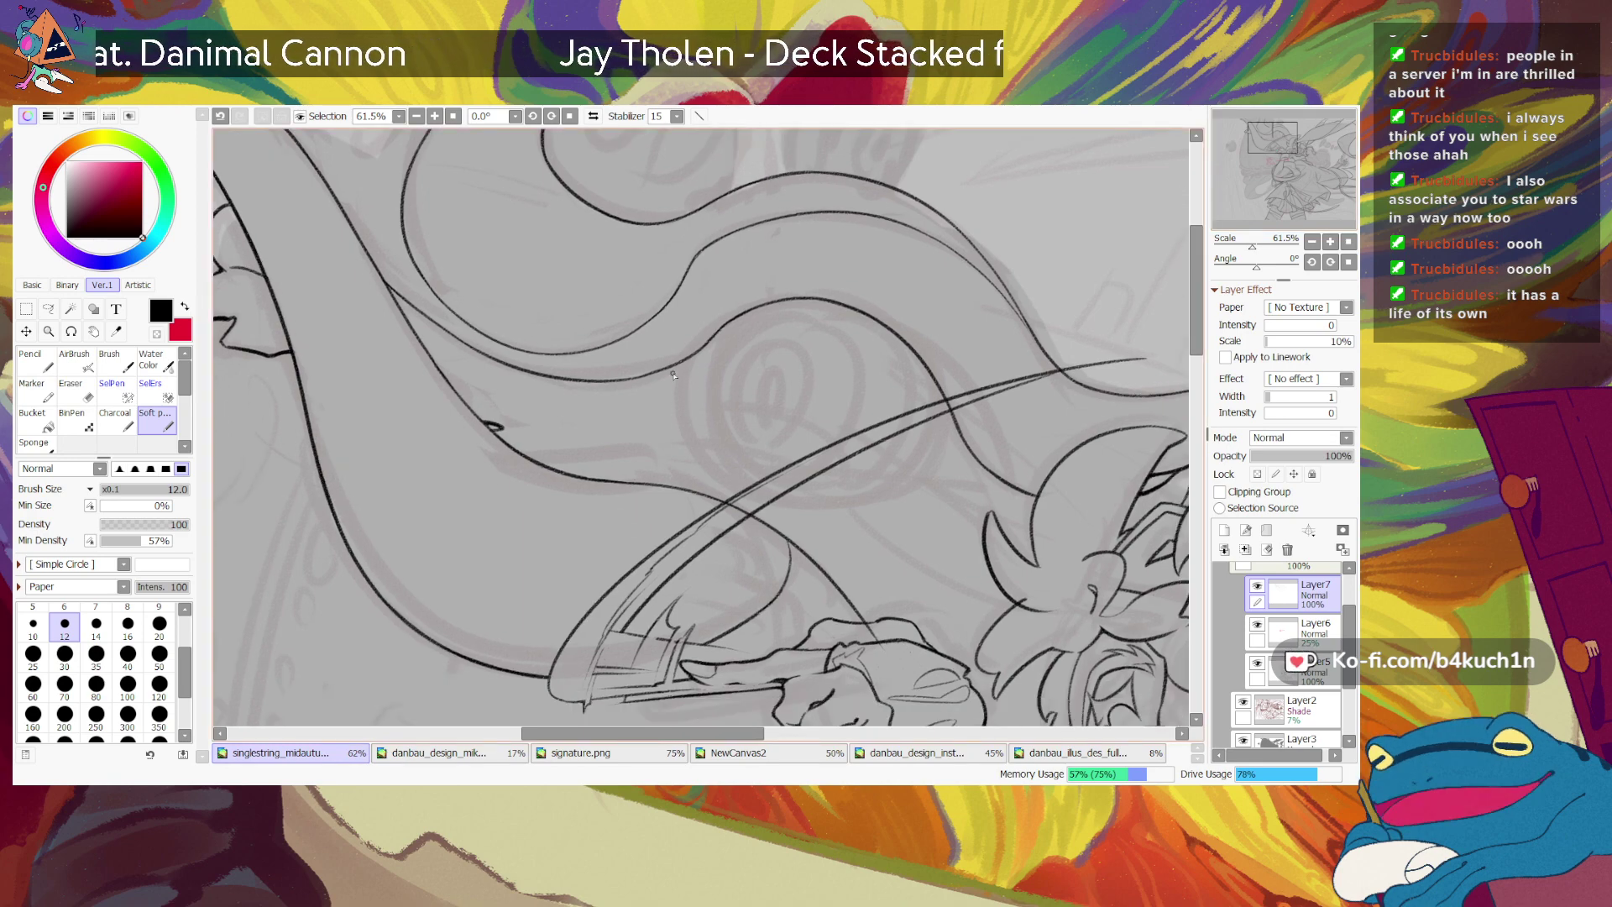
pyautogui.hotkey('ctrl', 'z')
pyautogui.moveTo(681, 382); pyautogui.dragTo(681, 454)
pyautogui.hotkey('ctrl', 'z')
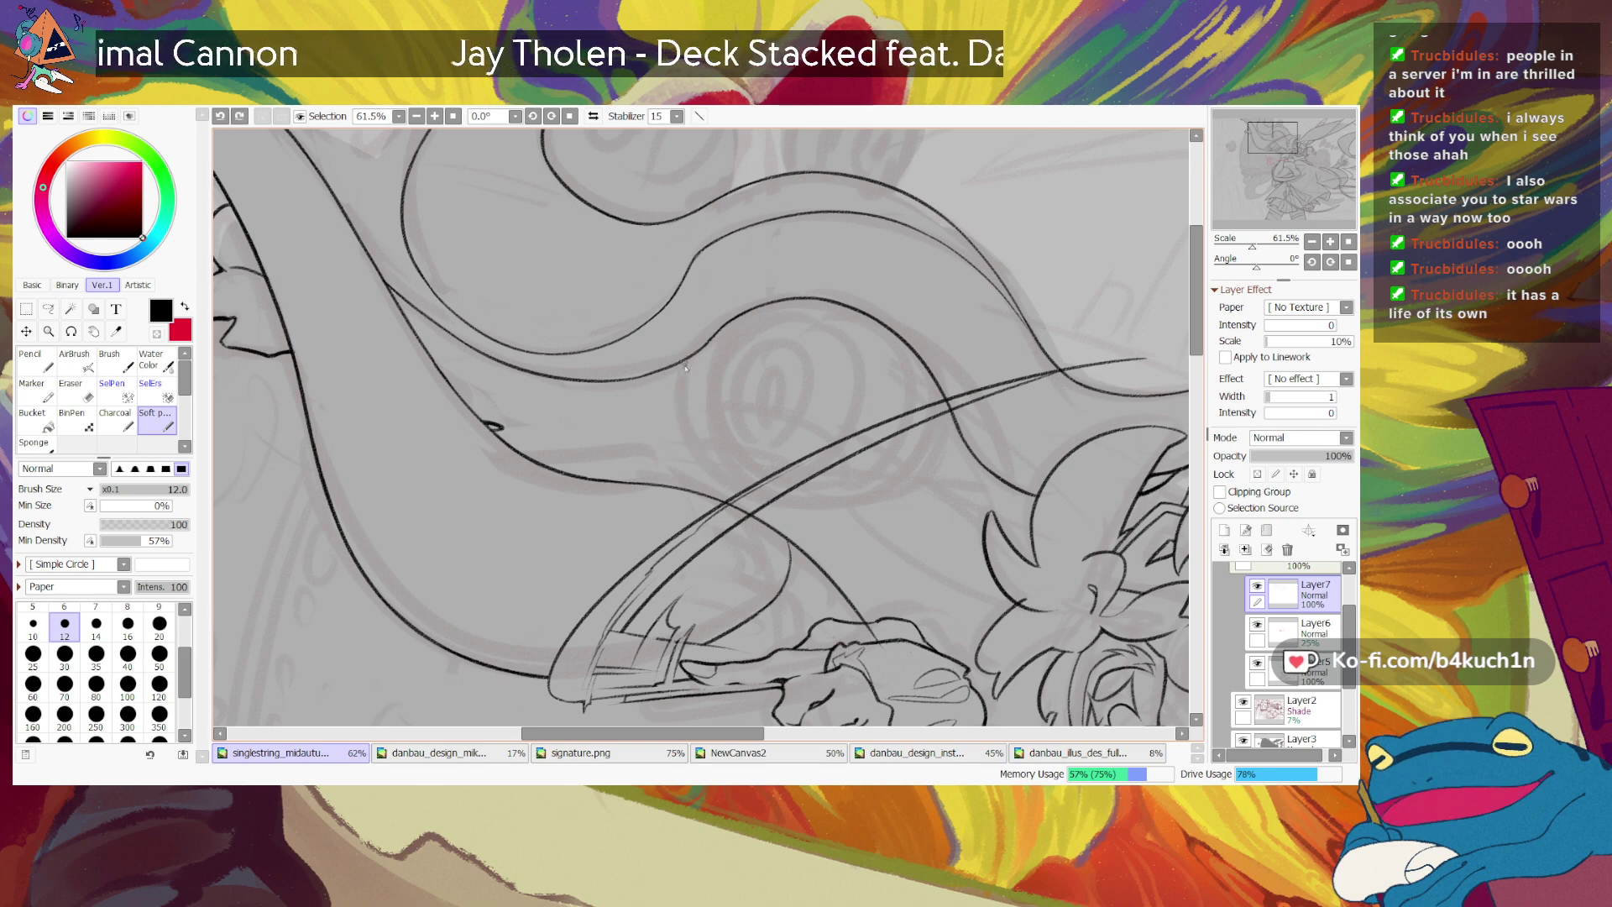
pyautogui.moveTo(683, 361); pyautogui.dragTo(699, 457)
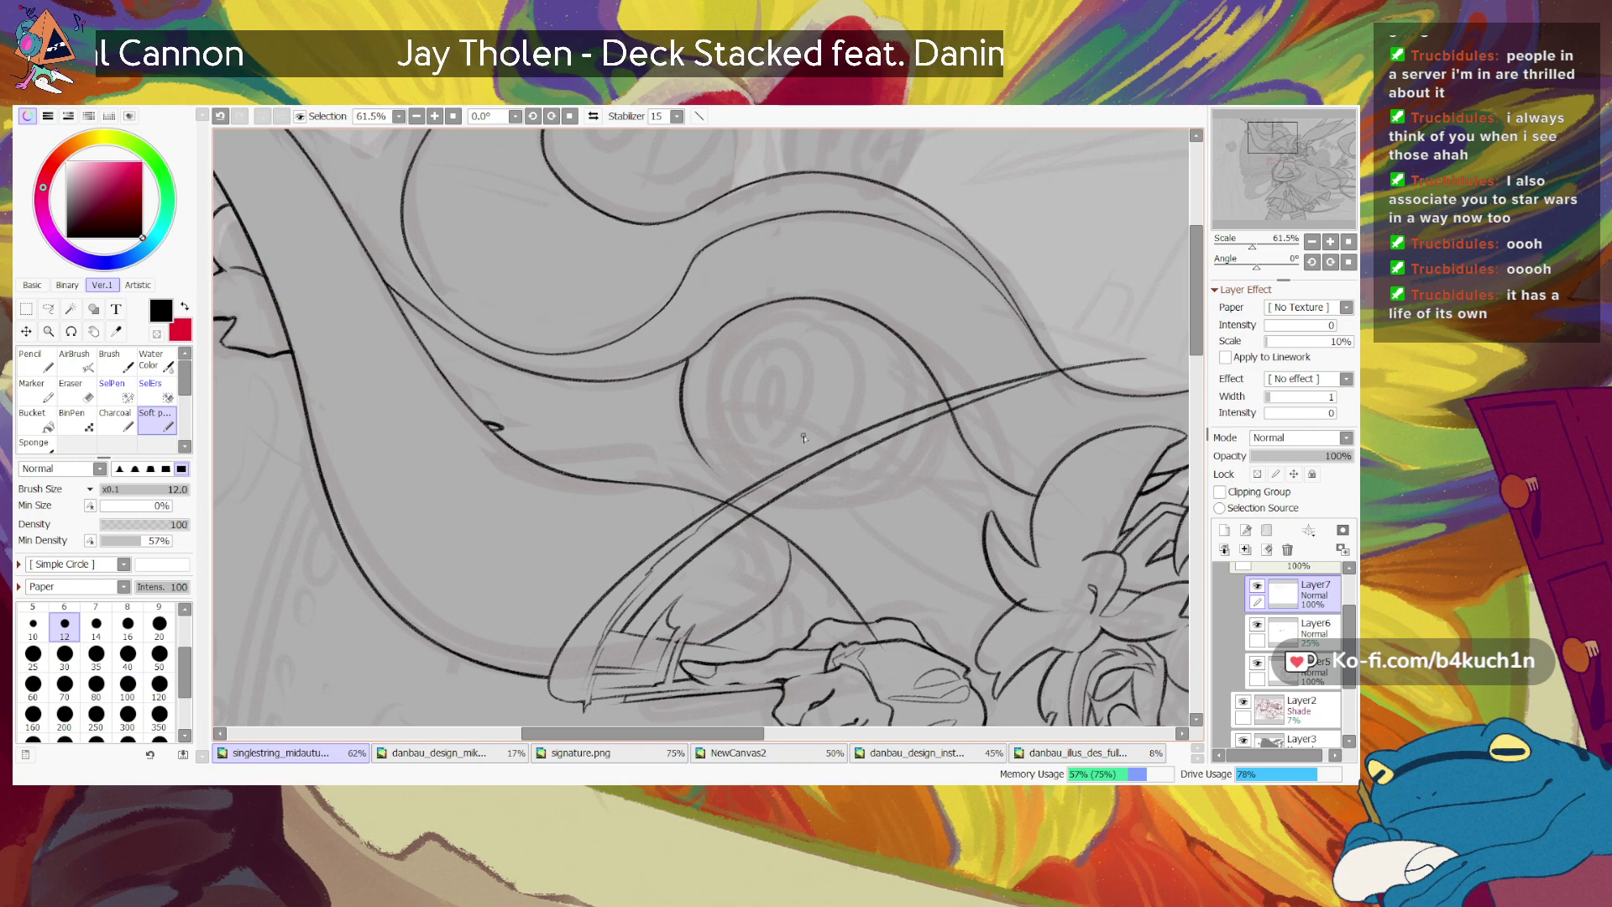
# Step: Rotate the canvas to 84° and extend the coil's round outline from the new edge toward the crossing bow lines
pyautogui.moveTo(1264, 265); pyautogui.dragTo(1275, 267)
pyautogui.moveTo(698, 414); pyautogui.dragTo(637, 501)
pyautogui.hotkey('ctrl', 'z')
pyautogui.moveTo(706, 409); pyautogui.dragTo(637, 503)
pyautogui.hotkey('ctrl', 'z')
pyautogui.moveTo(699, 413); pyautogui.dragTo(638, 579)
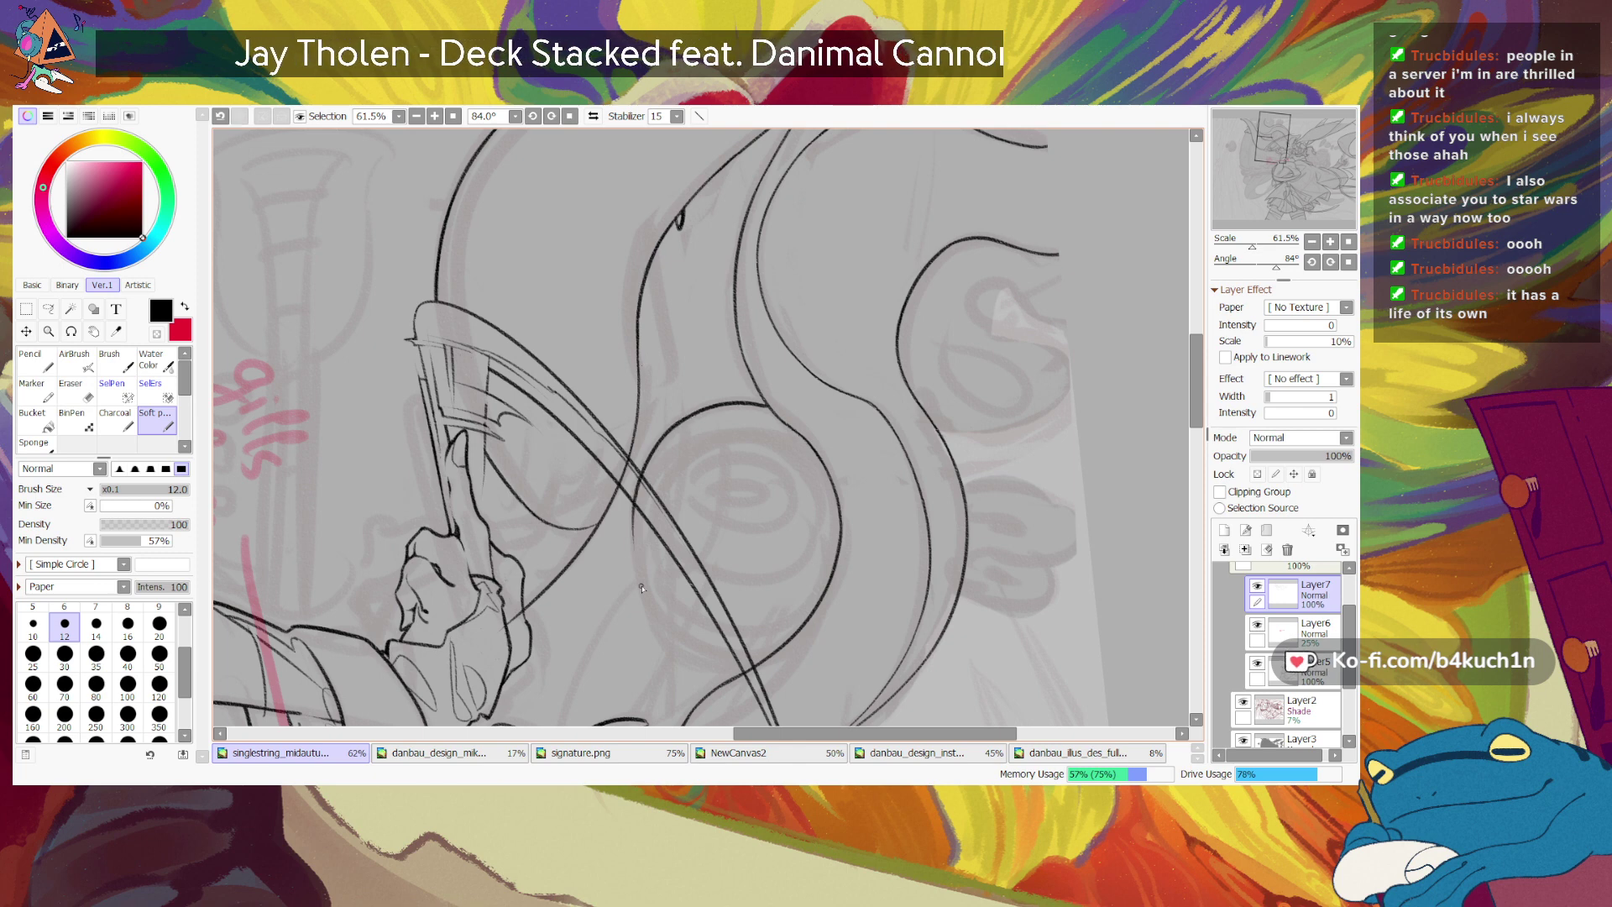
# Step: Continue the coil's outline past the crossing bow lines, redrawing the curve over the sketch
pyautogui.moveTo(636, 588); pyautogui.dragTo(664, 631)
pyautogui.hotkey('ctrl', 'z')
pyautogui.moveTo(636, 501); pyautogui.dragTo(661, 625)
pyautogui.hotkey('ctrl', 'z')
pyautogui.moveTo(634, 504)
pyautogui.mouseDown()
pyautogui.moveTo(646, 612)
pyautogui.moveTo(664, 642)
pyautogui.mouseUp()
pyautogui.hotkey('ctrl', 'z')
pyautogui.moveTo(634, 498); pyautogui.dragTo(660, 625)
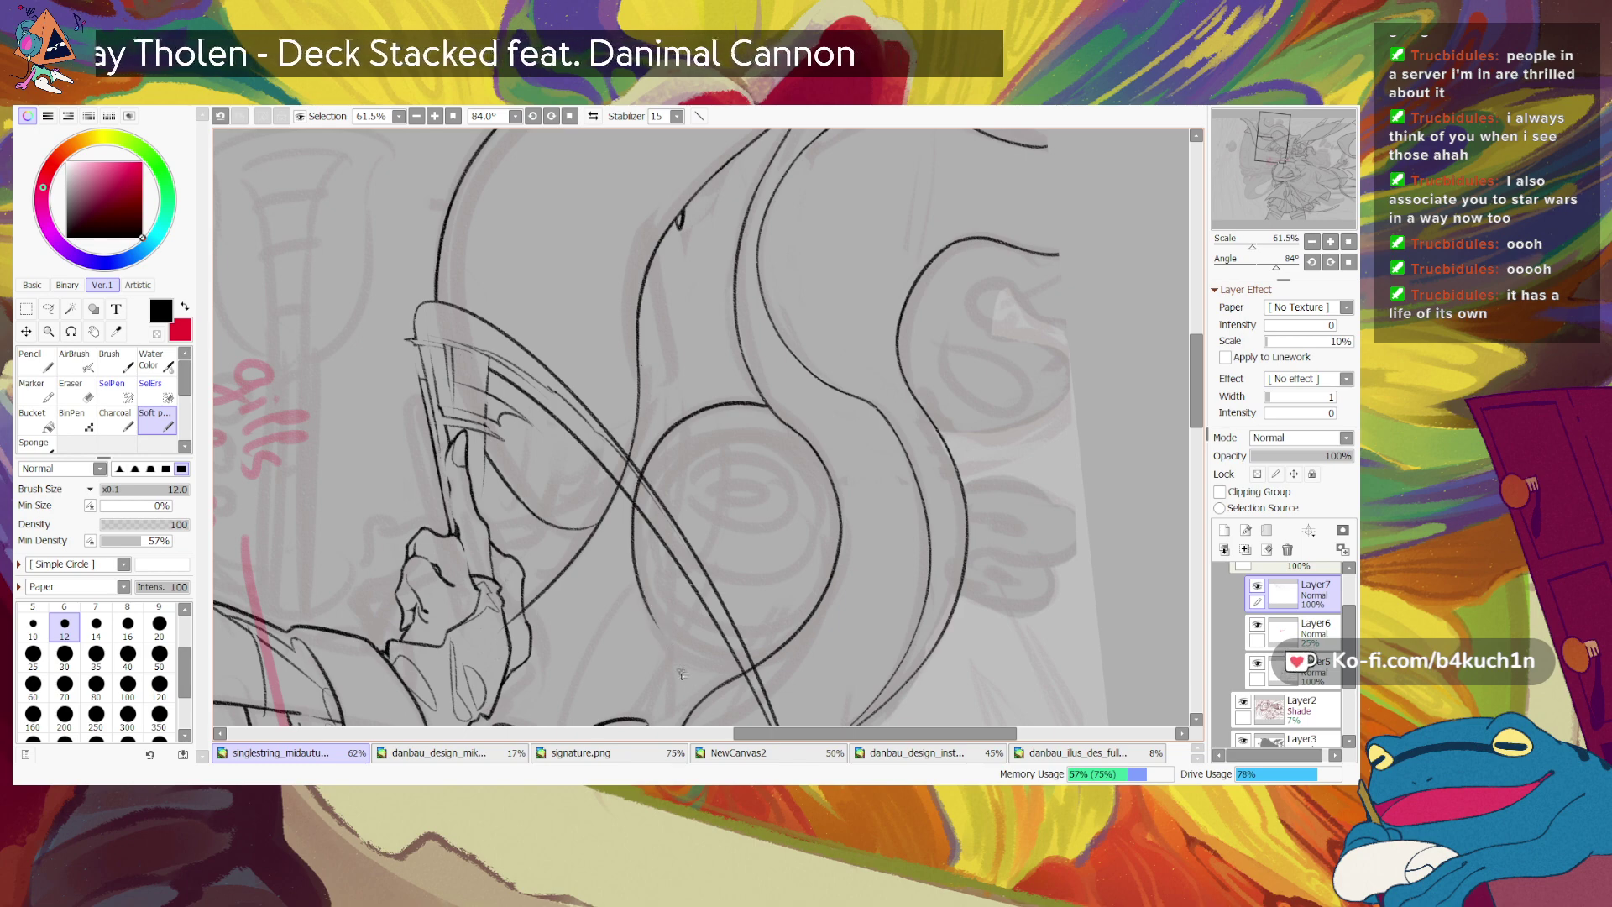
# Step: Rotate the canvas to 126° and repeatedly redraw the next section of the coil's round outline
pyautogui.moveTo(1276, 264); pyautogui.dragTo(1286, 265)
pyautogui.moveTo(546, 508); pyautogui.dragTo(542, 605)
pyautogui.hotkey('ctrl', 'z')
pyautogui.moveTo(550, 506)
pyautogui.mouseDown()
pyautogui.moveTo(538, 561)
pyautogui.moveTo(545, 605)
pyautogui.mouseUp()
pyautogui.hotkey('ctrl', 'z')
pyautogui.moveTo(548, 508)
pyautogui.mouseDown()
pyautogui.moveTo(537, 542)
pyautogui.moveTo(555, 622)
pyautogui.mouseUp()
pyautogui.hotkey('ctrl', 'z')
pyautogui.moveTo(544, 507); pyautogui.dragTo(569, 622)
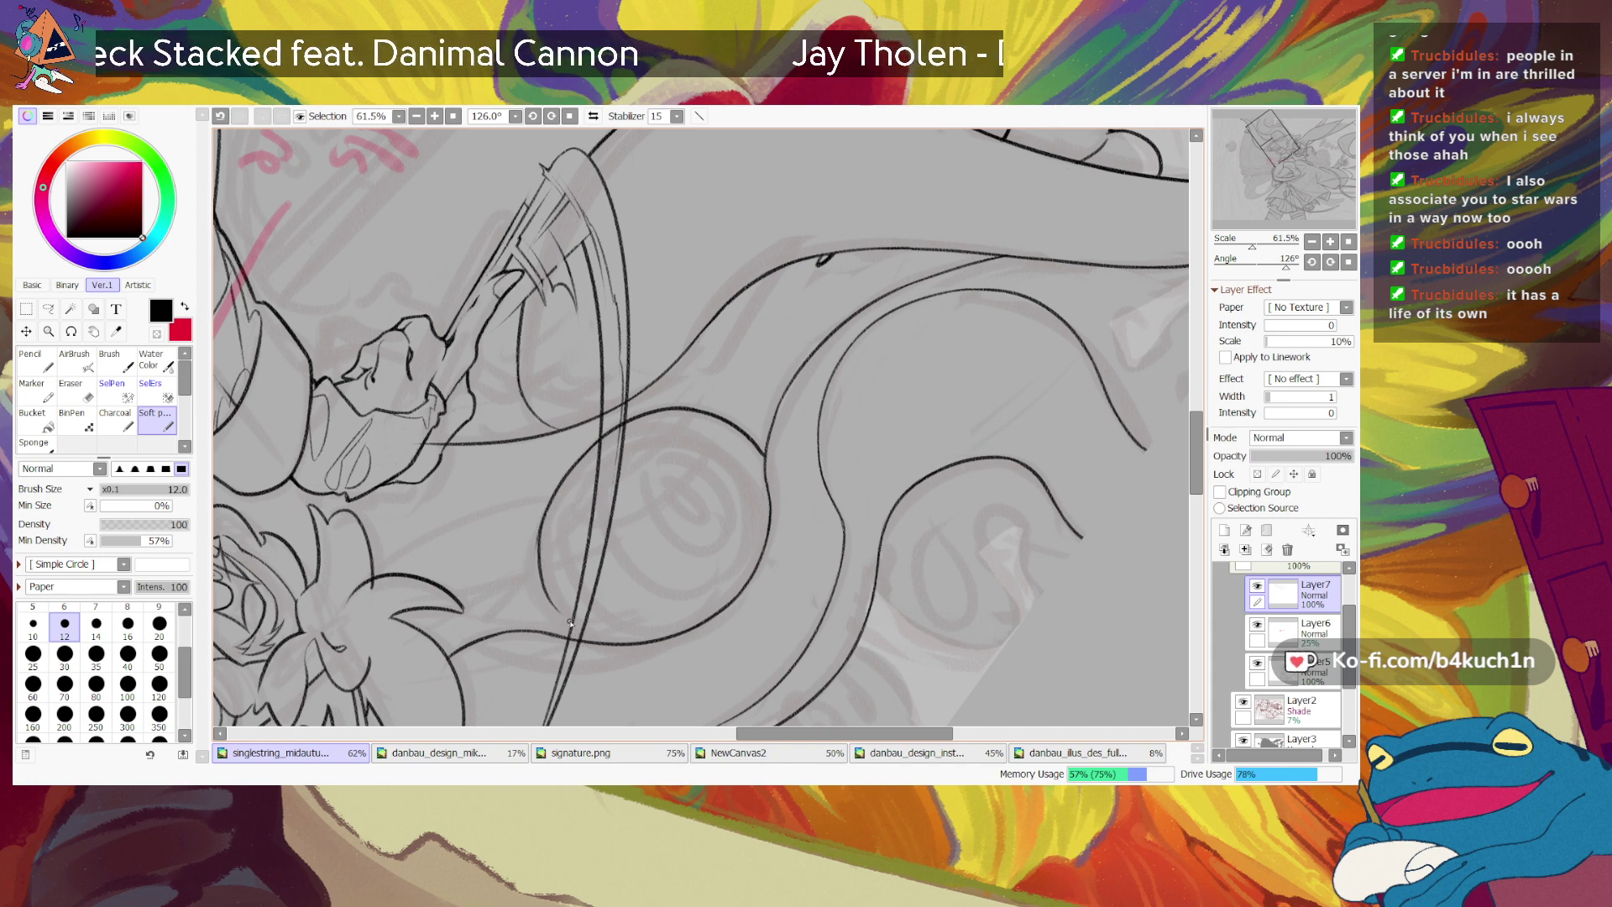
pyautogui.hotkey('ctrl', 'z')
pyautogui.moveTo(547, 506); pyautogui.dragTo(535, 609)
pyautogui.hotkey('ctrl', 'z')
pyautogui.moveTo(546, 508)
pyautogui.mouseDown()
pyautogui.moveTo(536, 558)
pyautogui.moveTo(556, 621)
pyautogui.mouseUp()
pyautogui.hotkey('ctrl', 'z')
pyautogui.moveTo(546, 507)
pyautogui.mouseDown()
pyautogui.moveTo(538, 576)
pyautogui.moveTo(561, 612)
pyautogui.mouseUp()
pyautogui.hotkey('ctrl', 'z')
pyautogui.moveTo(546, 511); pyautogui.dragTo(548, 606)
pyautogui.hotkey('ctrl', 'z')
pyautogui.moveTo(548, 502); pyautogui.dragTo(542, 589)
pyautogui.hotkey('ctrl', 'z')
pyautogui.moveTo(547, 504); pyautogui.dragTo(548, 592)
pyautogui.hotkey('ctrl', 'z')
# Step: Try to ink the remaining curve that closes the coil's outline against the lower contour
pyautogui.moveTo(547, 505)
pyautogui.mouseDown()
pyautogui.moveTo(540, 599)
pyautogui.moveTo(547, 507)
pyautogui.moveTo(565, 626)
pyautogui.moveTo(544, 597)
pyautogui.moveTo(539, 569)
pyautogui.moveTo(600, 646)
pyautogui.mouseUp()
pyautogui.hotkey('ctrl', 'z')
pyautogui.hotkey('ctrl', 'z')
pyautogui.moveTo(538, 571); pyautogui.dragTo(602, 645)
pyautogui.hotkey('ctrl', 'z')
pyautogui.moveTo(538, 573); pyautogui.dragTo(598, 644)
pyautogui.hotkey('ctrl', 'z')
pyautogui.moveTo(538, 573)
pyautogui.mouseDown()
pyautogui.moveTo(558, 614)
pyautogui.moveTo(596, 642)
pyautogui.mouseUp()
pyautogui.hotkey('ctrl', 'z')
pyautogui.hotkey('ctrl', 'z')
# Step: Rotate the canvas to 147° and close the coil's round outline with a short curve into the existing contour
pyautogui.moveTo(1286, 267); pyautogui.dragTo(1289, 264)
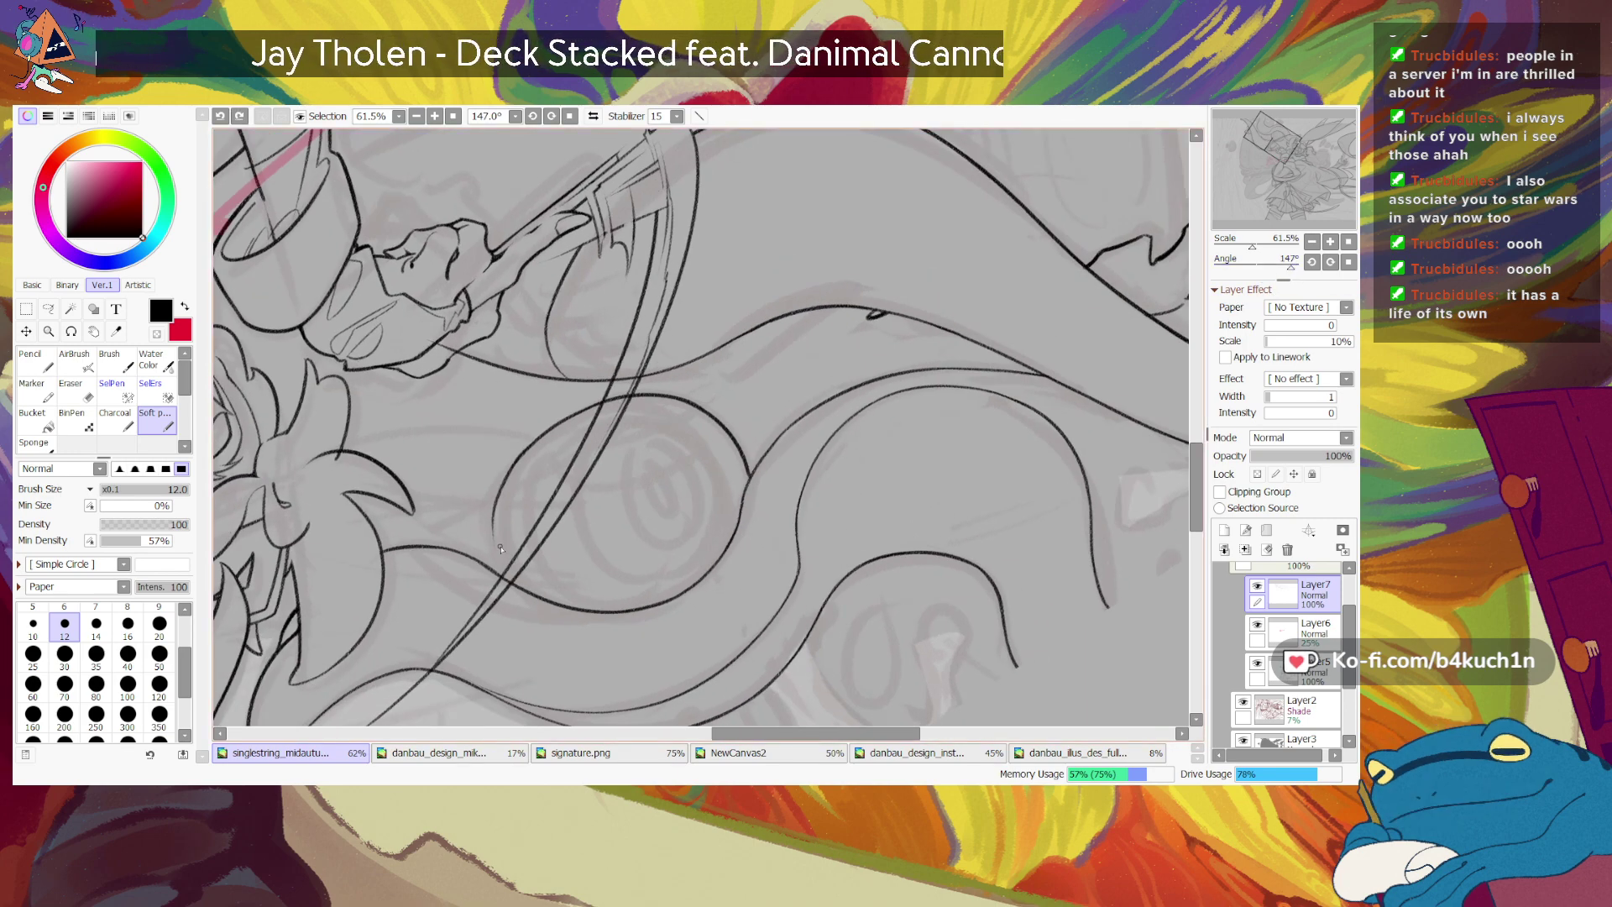
pyautogui.moveTo(494, 507); pyautogui.dragTo(512, 584)
pyautogui.hotkey('ctrl', 'z')
pyautogui.moveTo(495, 508); pyautogui.dragTo(508, 576)
pyautogui.hotkey('ctrl', 'z')
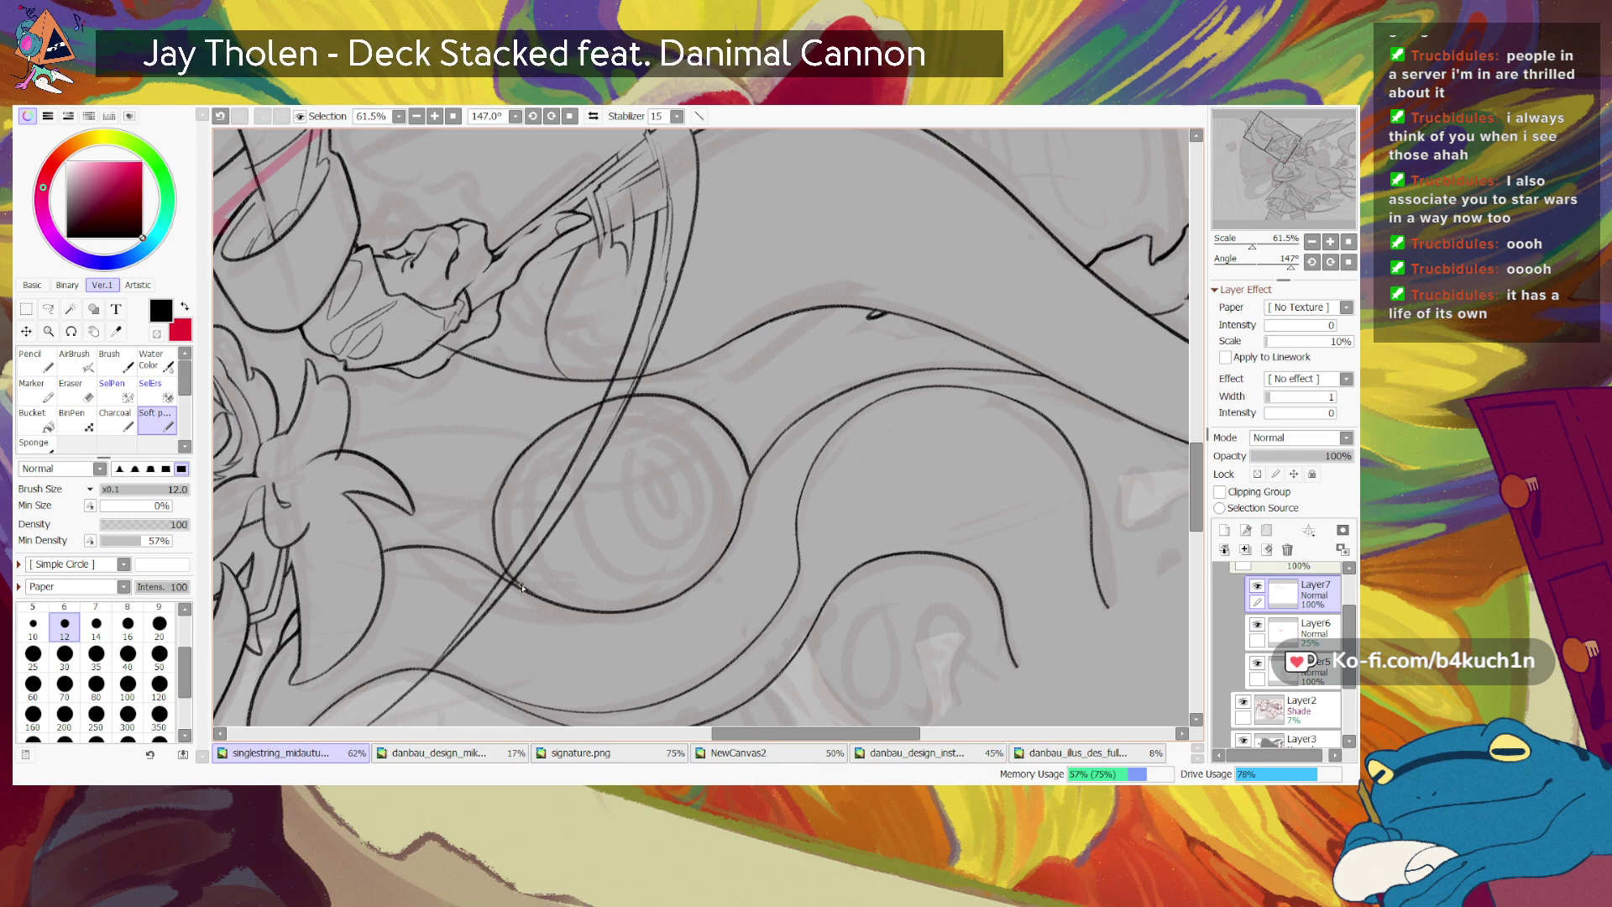
pyautogui.hotkey('ctrl', 'z')
pyautogui.moveTo(535, 594); pyautogui.dragTo(529, 591)
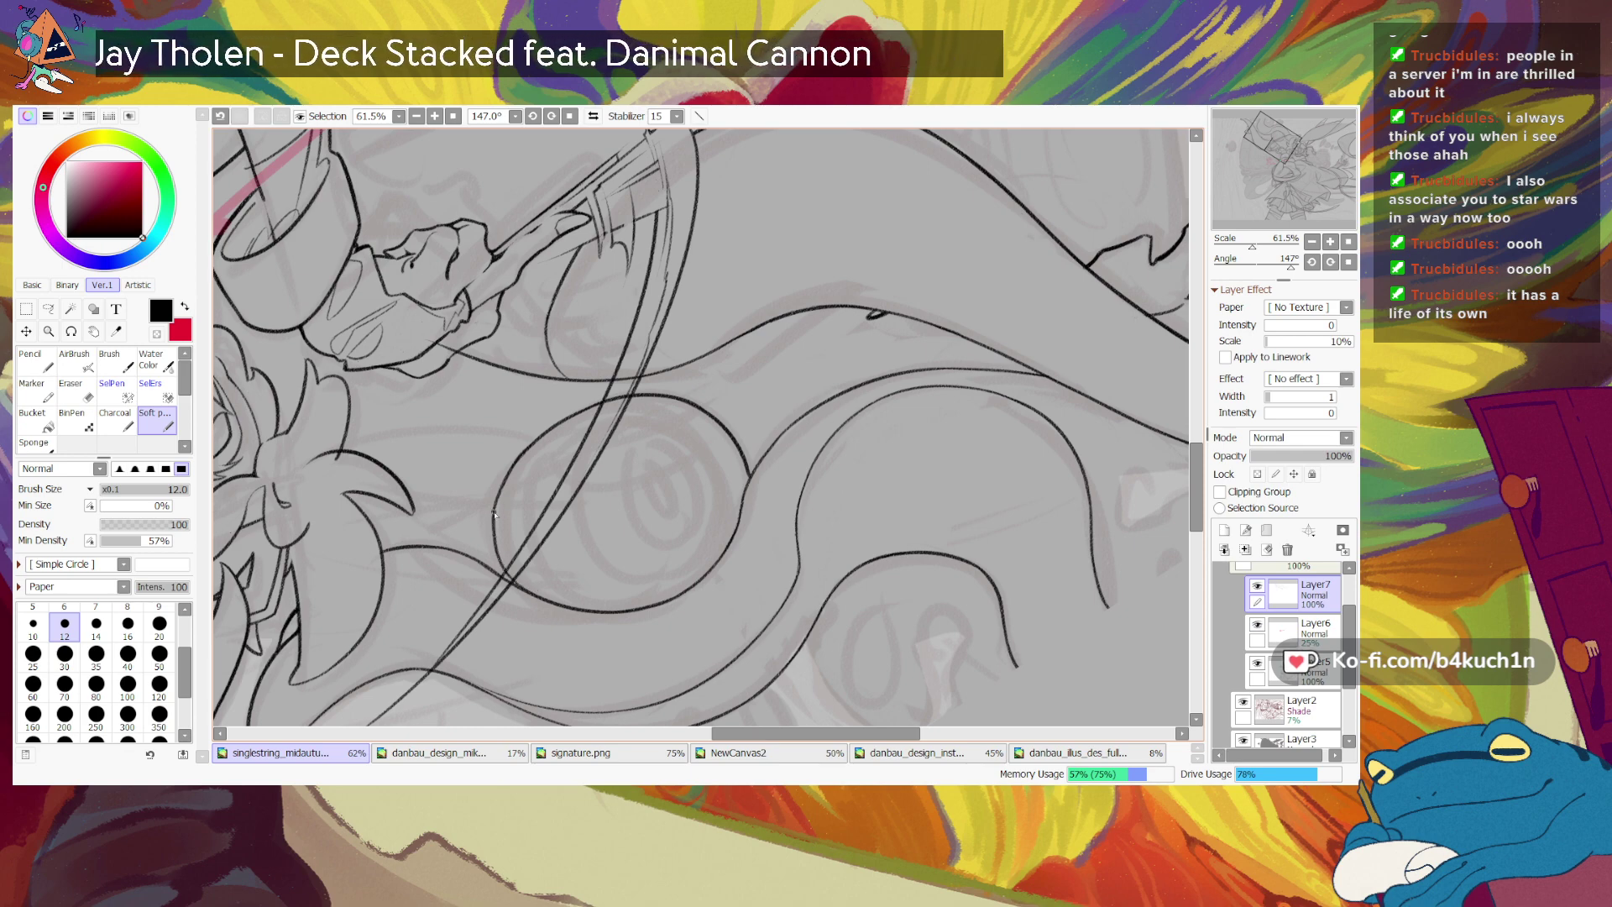
# Step: Rework the joint in the closed coil outline and redraw a short stroke over it
pyautogui.moveTo(498, 494); pyautogui.dragTo(495, 529)
pyautogui.hotkey('ctrl', 'z')
pyautogui.press('e')
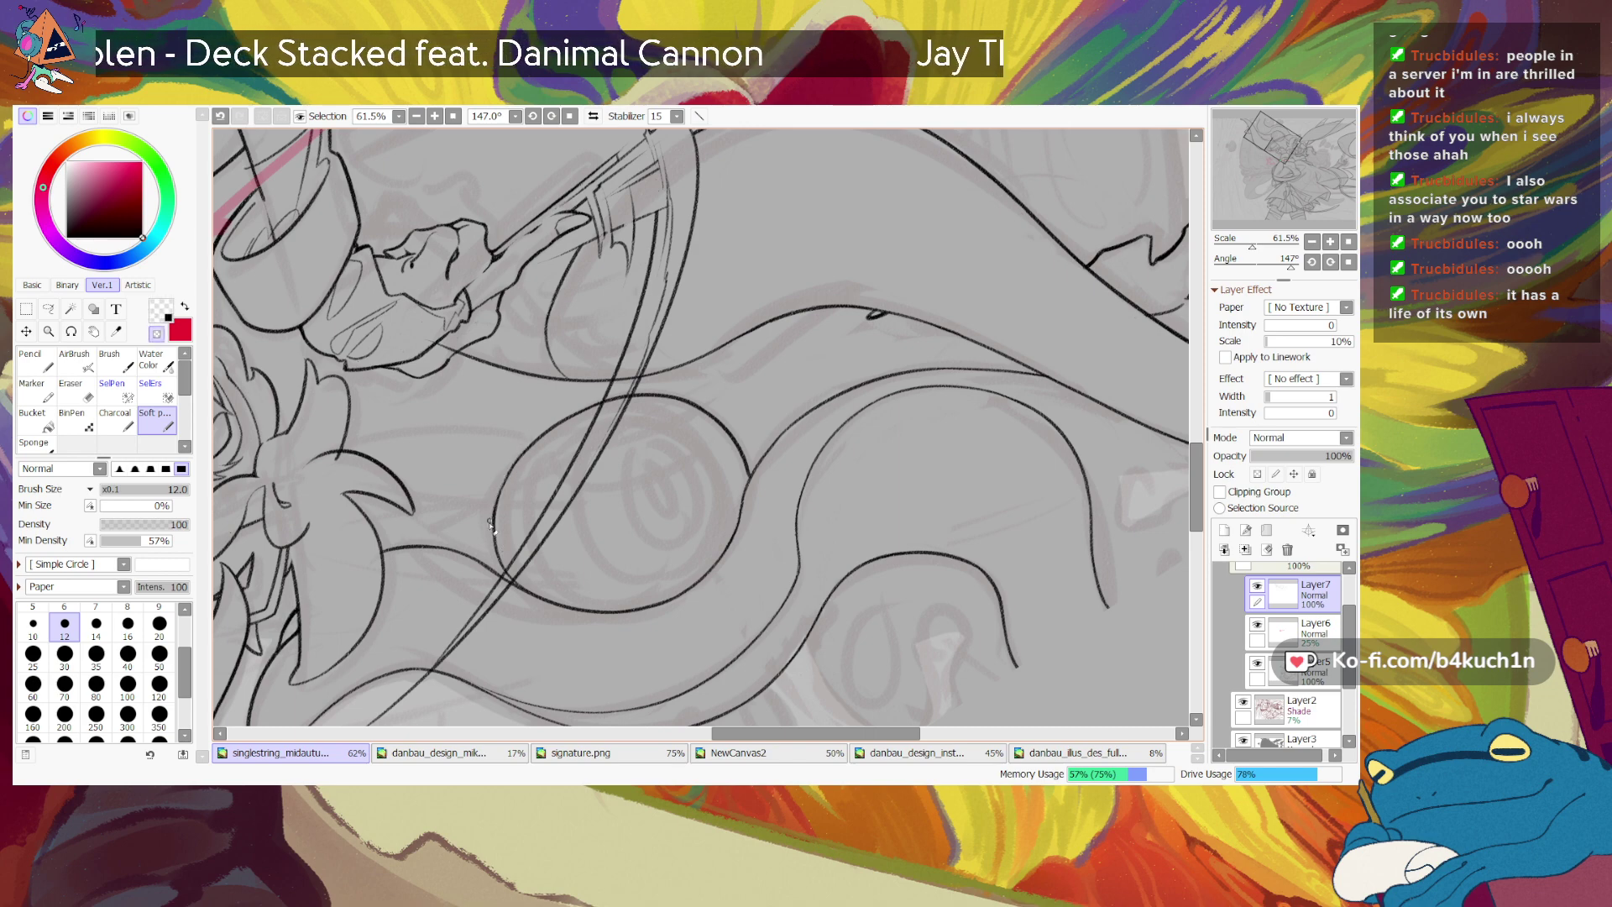
pyautogui.press('-')
pyautogui.moveTo(512, 464); pyautogui.dragTo(495, 537)
pyautogui.hotkey('ctrl', 'z')
pyautogui.hotkey('ctrl', 'z')
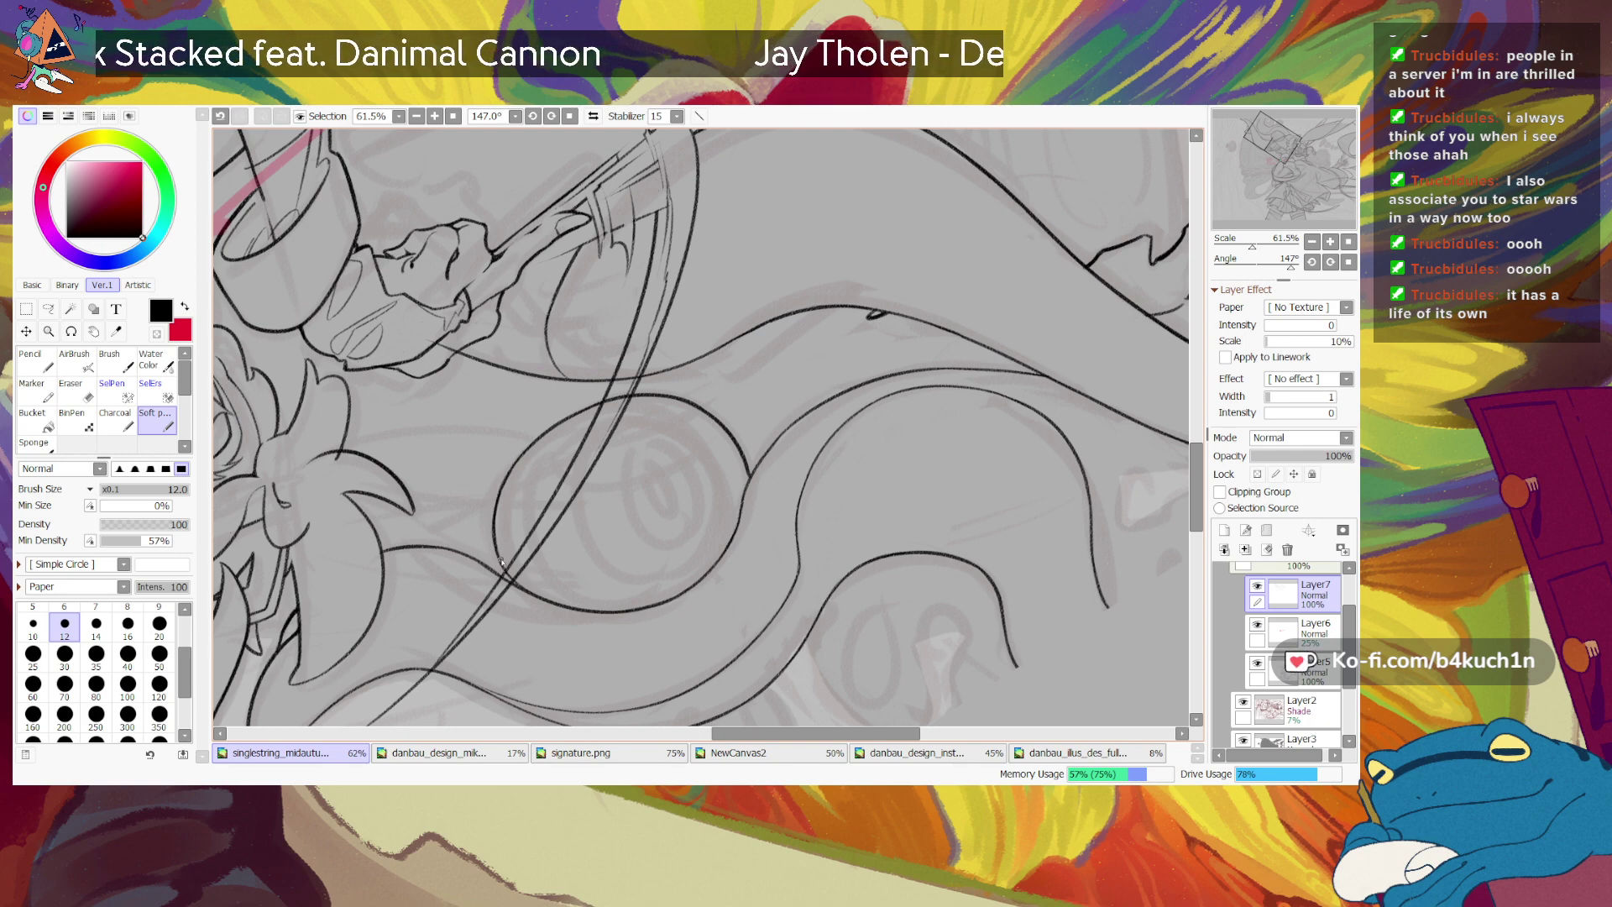
pyautogui.moveTo(496, 518); pyautogui.dragTo(506, 576)
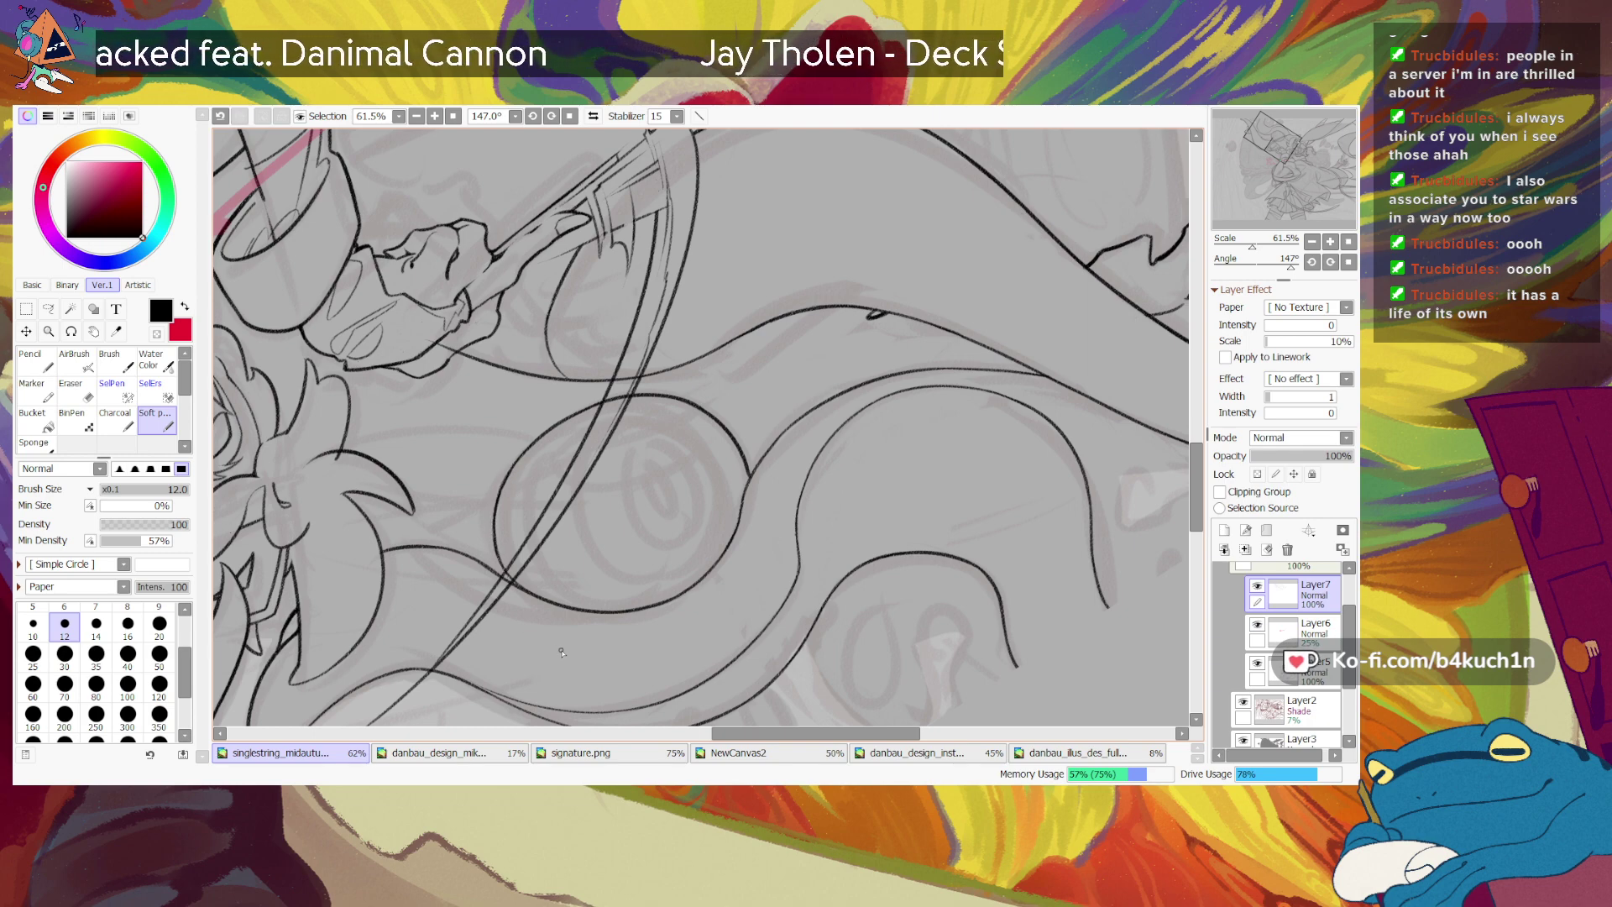
# Step: Reset the canvas rotation and touch up the coil's outline, erasing and redrawing a short section of its lower-left edge
pyautogui.click(1347, 262)
pyautogui.moveTo(1252, 244); pyautogui.dragTo(1260, 254)
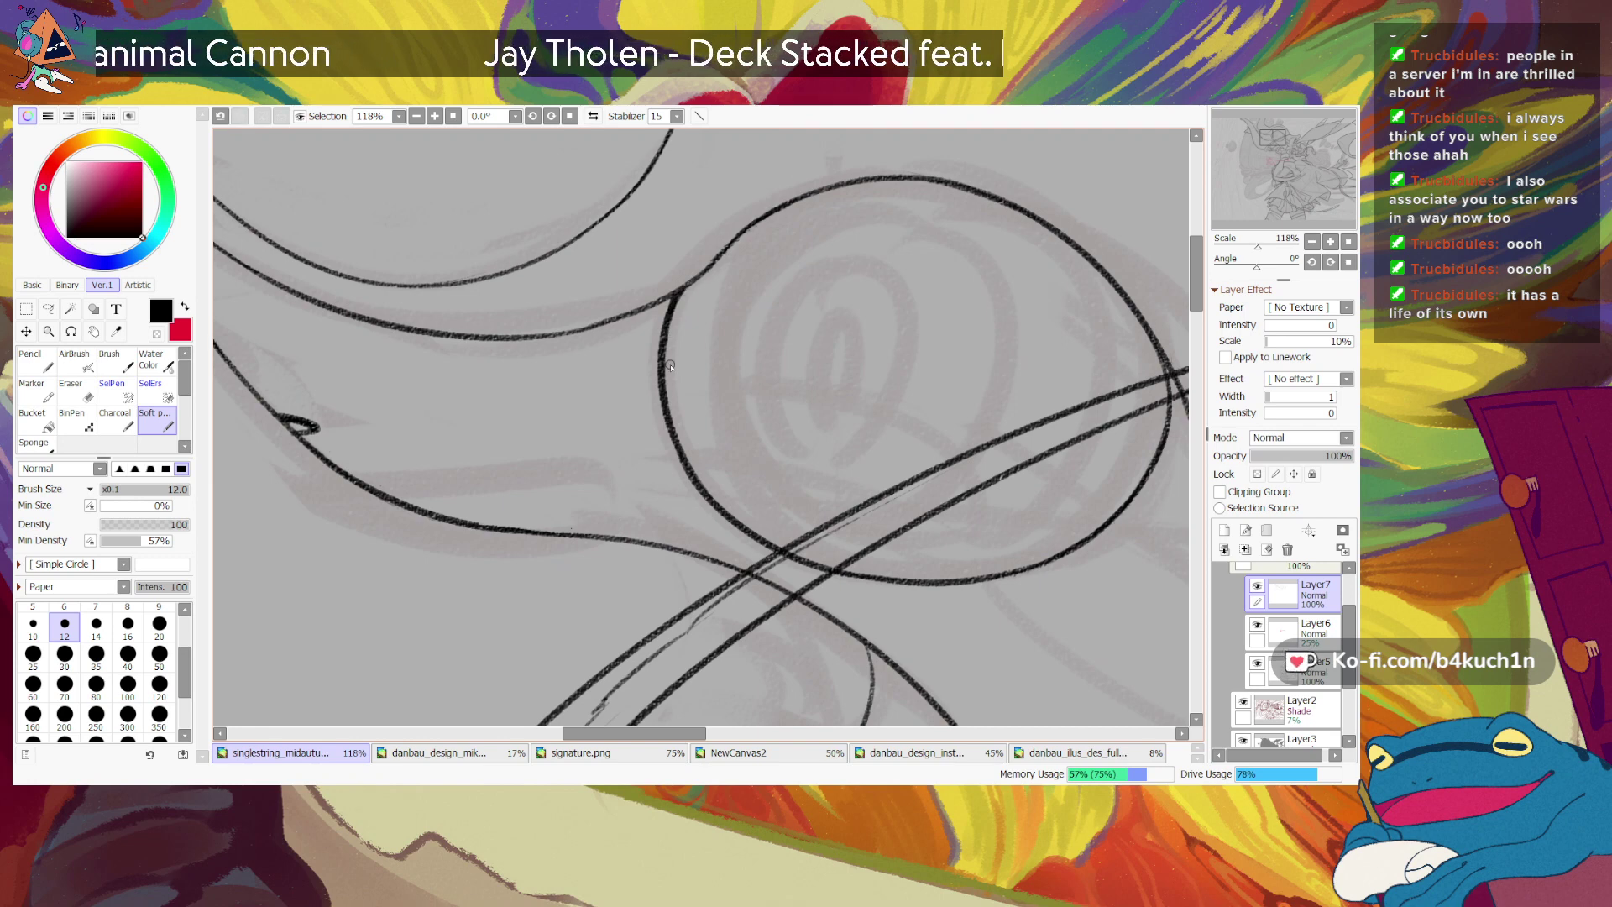
pyautogui.hotkey('ctrl', 'z')
pyautogui.moveTo(1260, 244); pyautogui.dragTo(1255, 245)
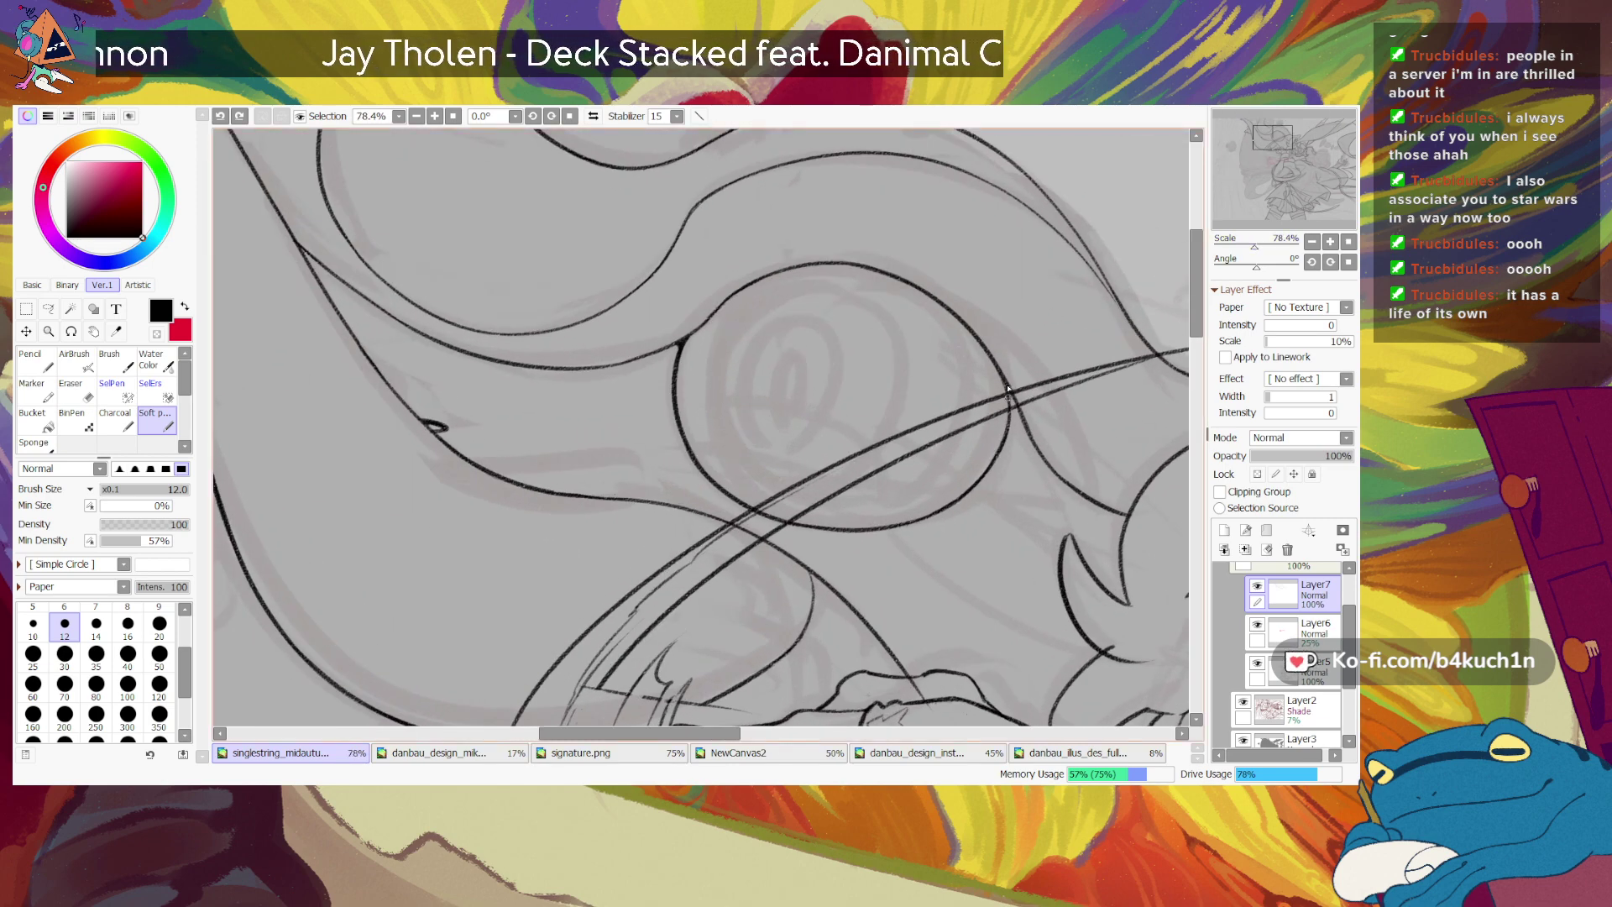
pyautogui.hotkey('ctrl', 'z')
pyautogui.moveTo(997, 451)
pyautogui.mouseDown()
pyautogui.moveTo(1007, 429)
pyautogui.moveTo(925, 515)
pyautogui.moveTo(959, 499)
pyautogui.mouseUp()
pyautogui.hotkey('ctrl', 'z')
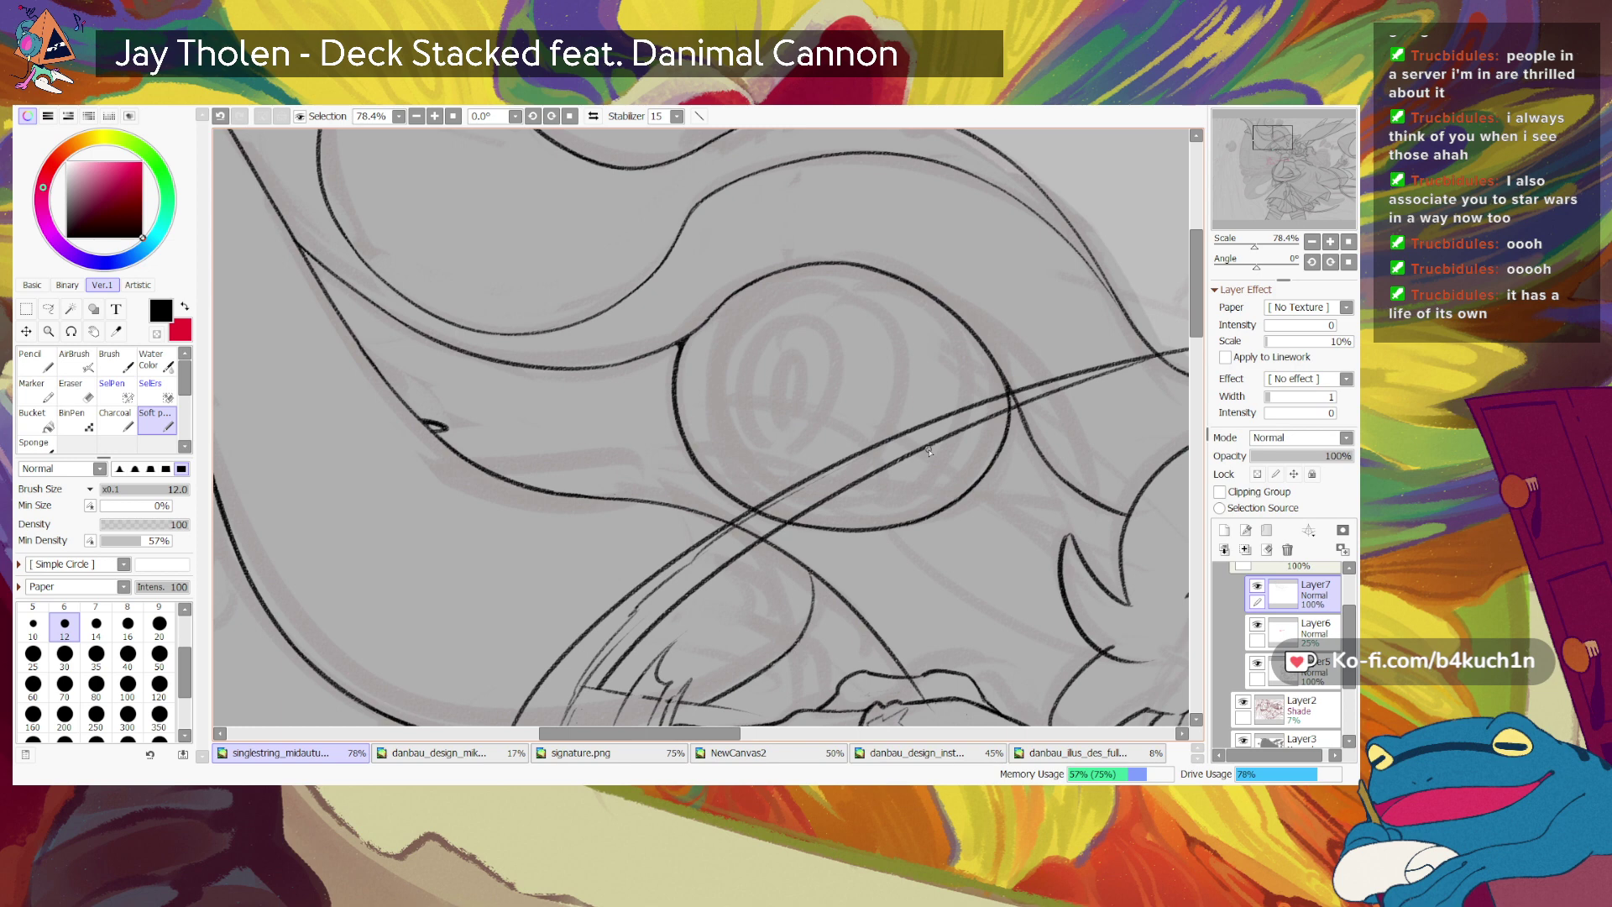
pyautogui.hotkey('ctrl', 'z')
pyautogui.press('c')
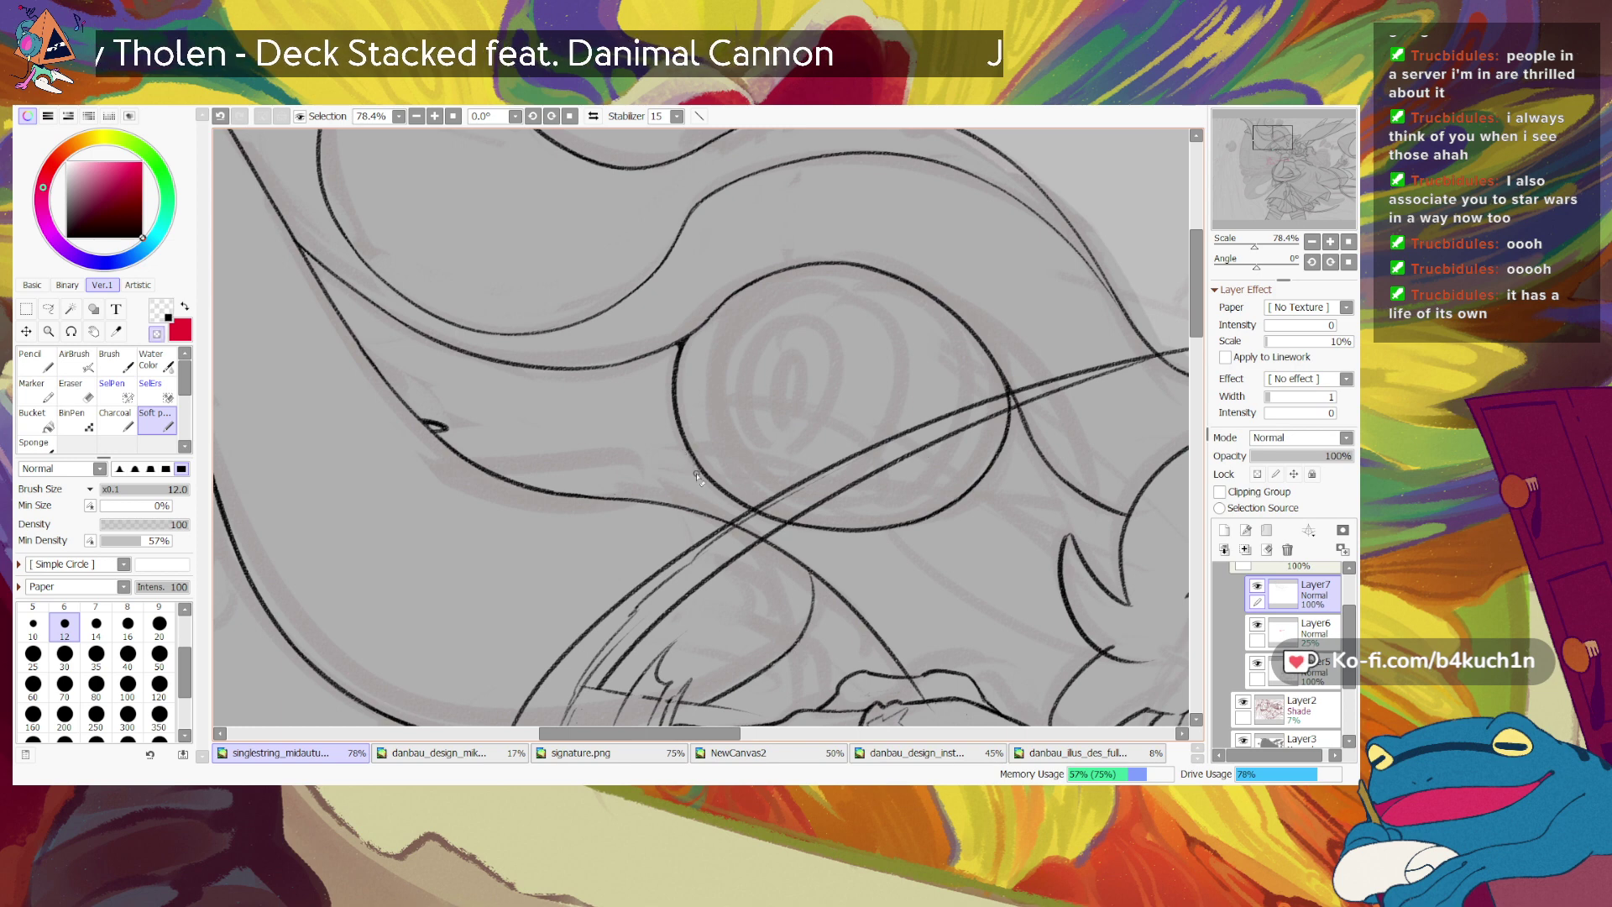
pyautogui.moveTo(716, 497); pyautogui.dragTo(678, 441)
pyautogui.press('c')
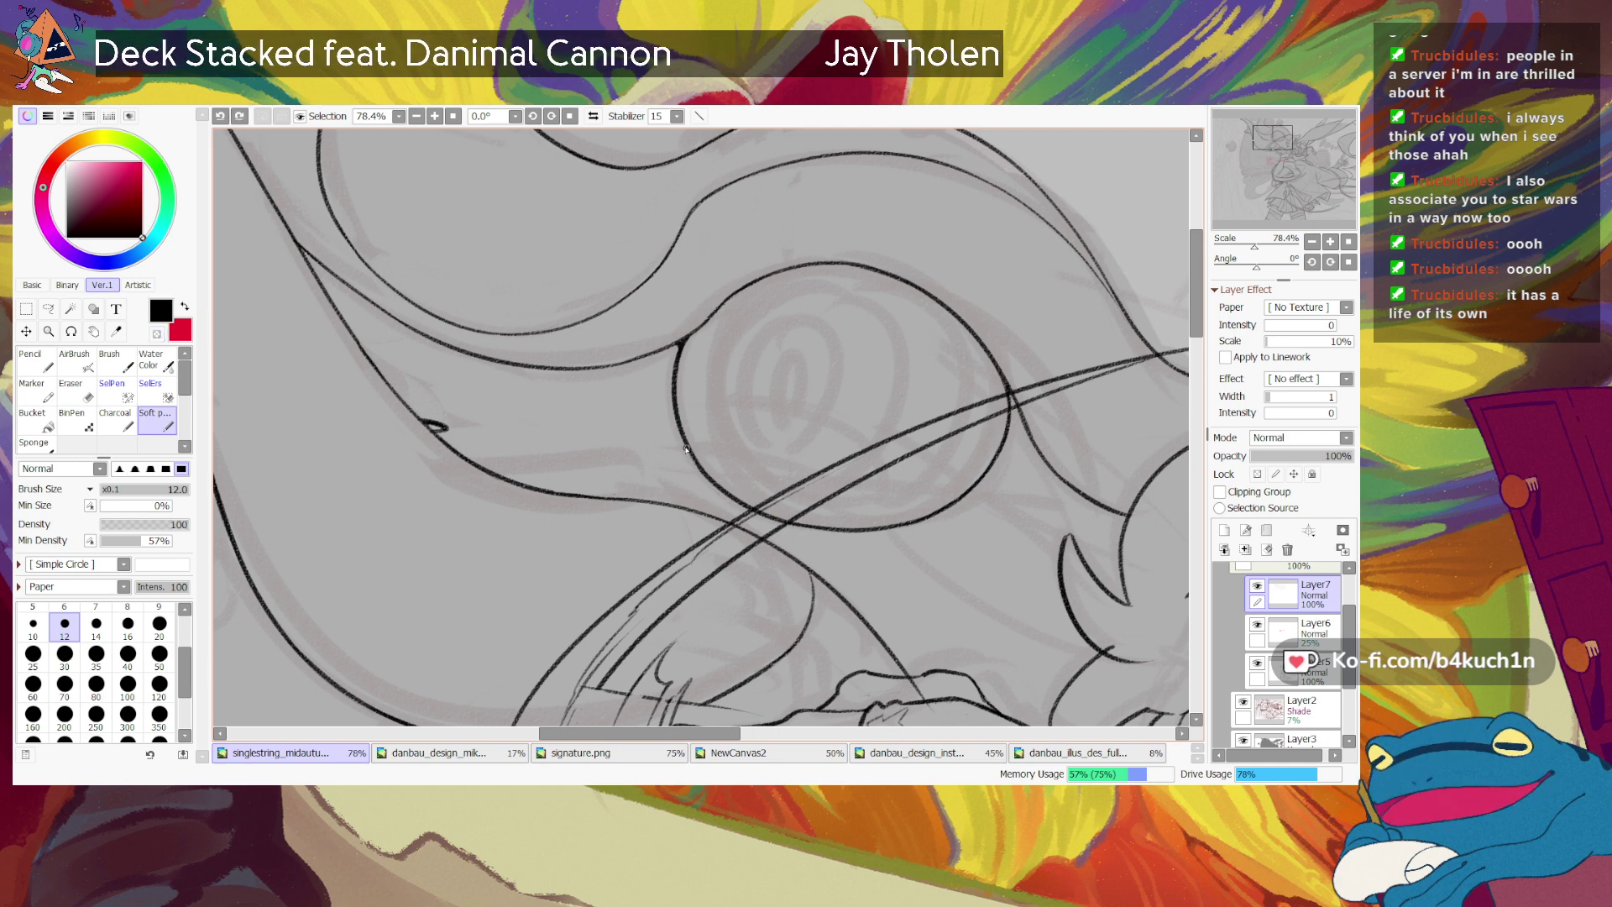
pyautogui.moveTo(686, 449); pyautogui.dragTo(699, 470)
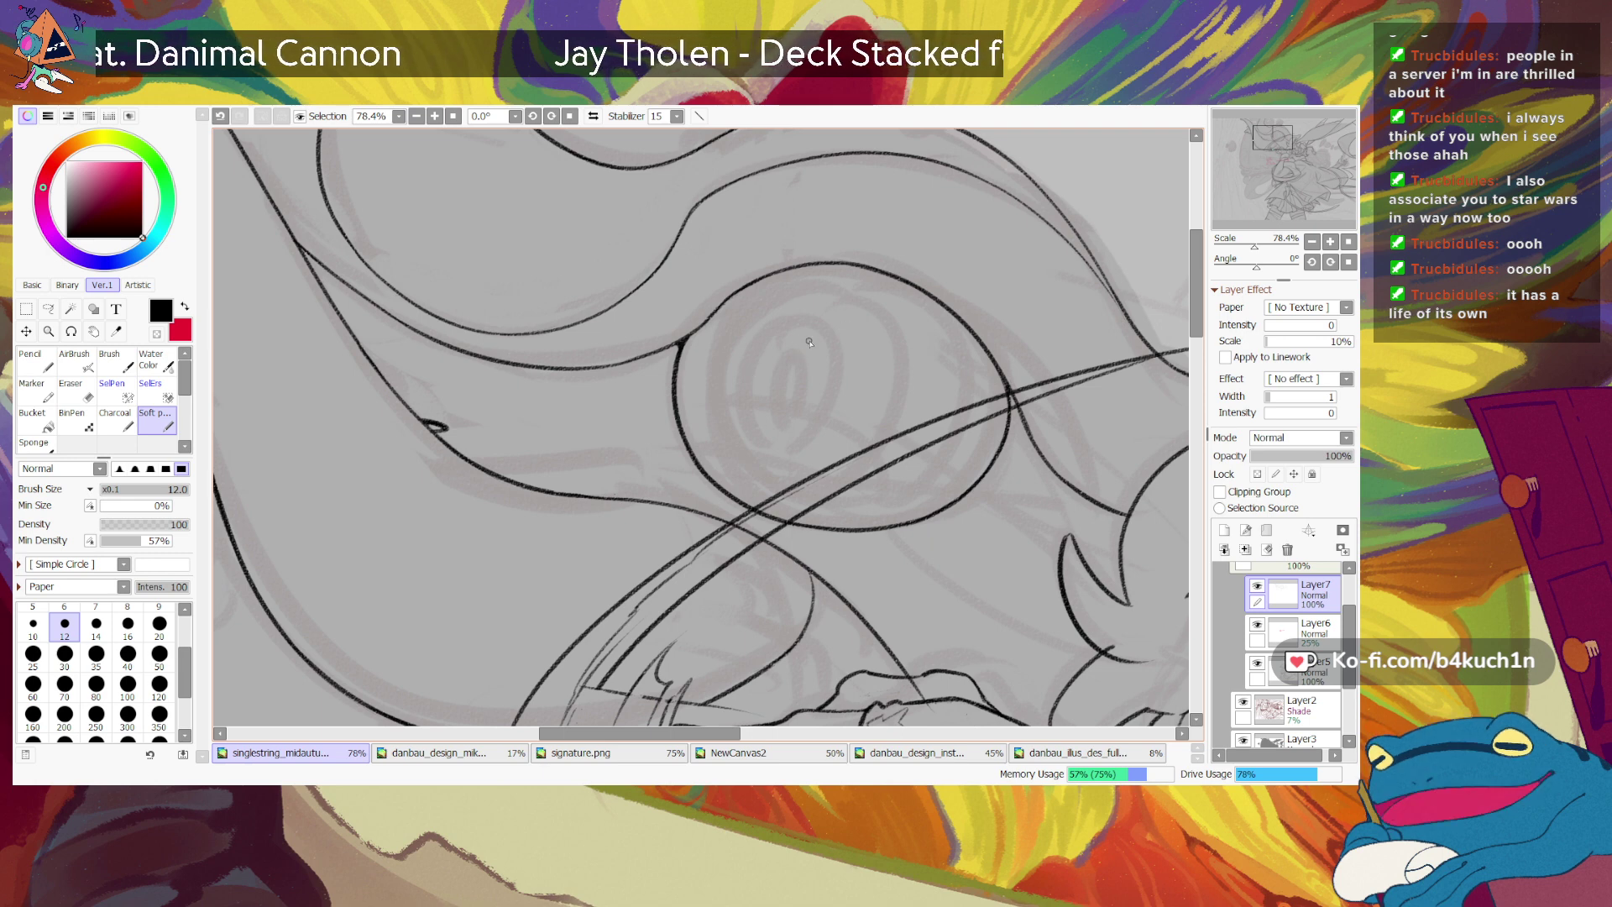
# Step: Try to ink an inner contour along the coil's upper-left side with the 12 px brush
pyautogui.moveTo(744, 299); pyautogui.dragTo(733, 468)
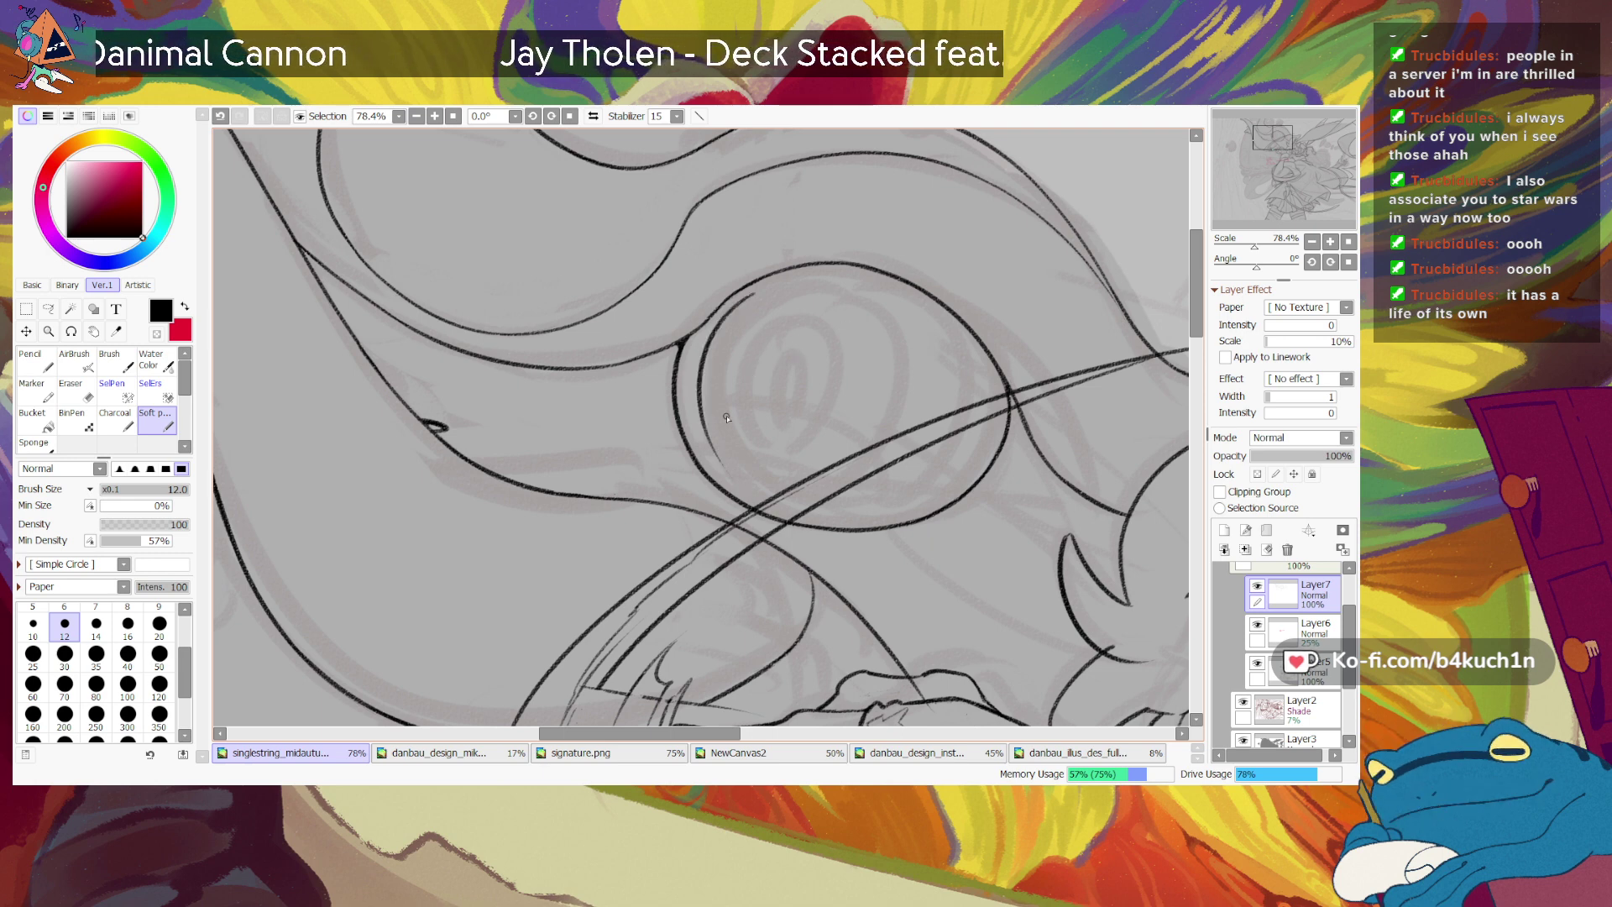
pyautogui.hotkey('ctrl', 'z')
pyautogui.moveTo(760, 288); pyautogui.dragTo(731, 478)
pyautogui.hotkey('ctrl', 'z')
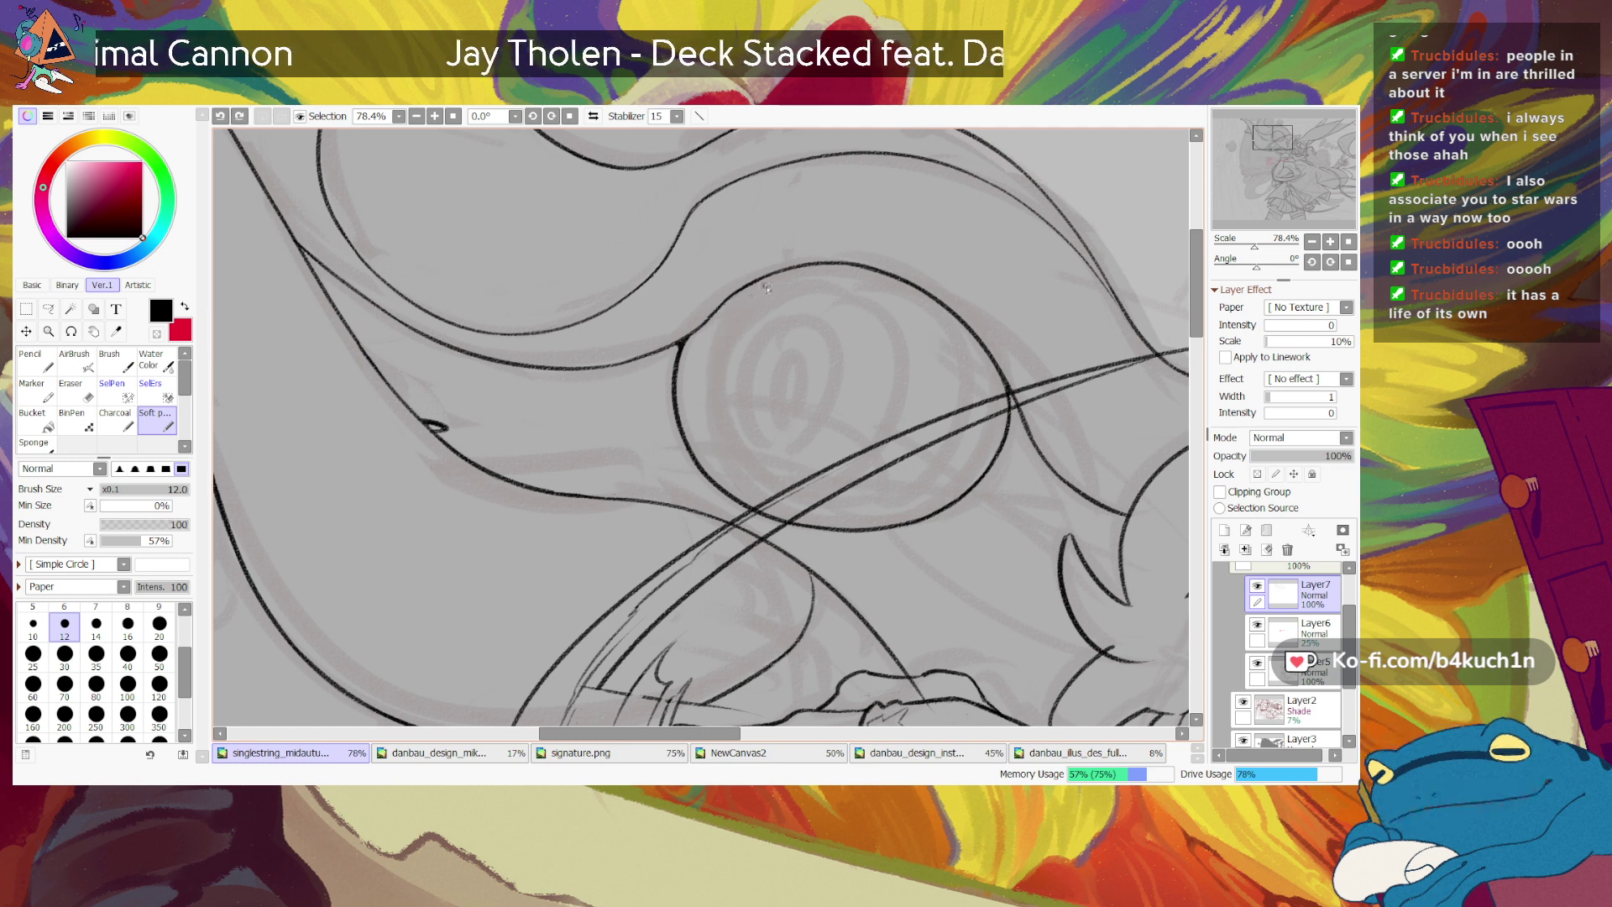
pyautogui.moveTo(764, 288); pyautogui.dragTo(719, 463)
pyautogui.hotkey('ctrl', 'z')
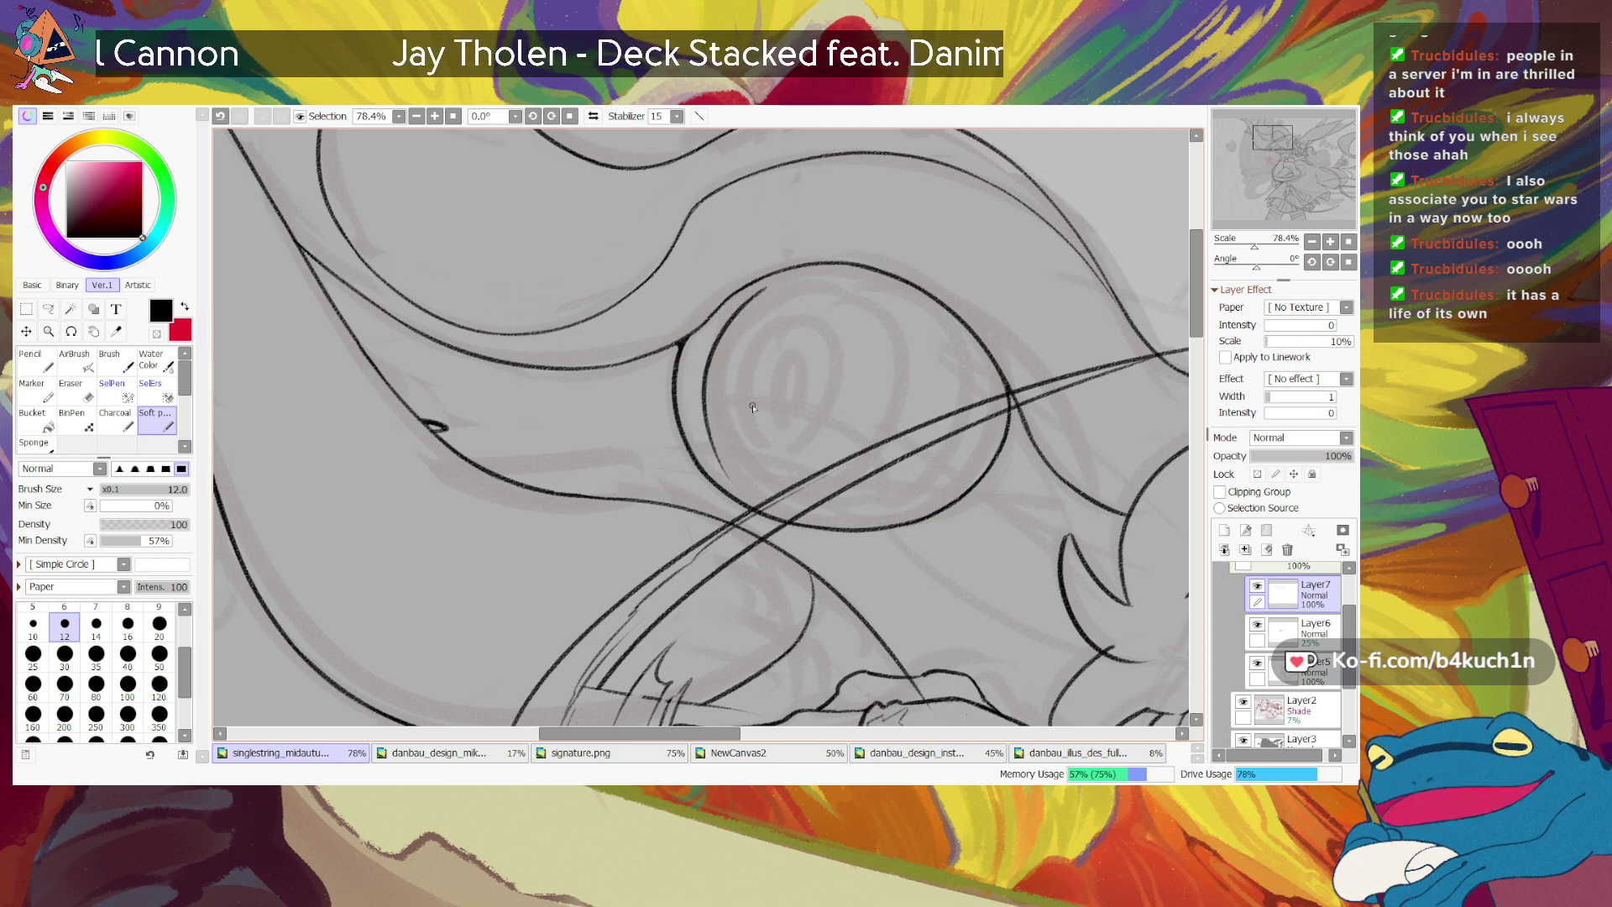
pyautogui.moveTo(770, 289); pyautogui.dragTo(715, 457)
pyautogui.hotkey('ctrl', 'z')
pyautogui.moveTo(764, 296)
pyautogui.mouseDown()
pyautogui.moveTo(758, 487)
pyautogui.moveTo(781, 499)
pyautogui.moveTo(777, 479)
pyautogui.moveTo(728, 461)
pyautogui.moveTo(831, 509)
pyautogui.mouseUp()
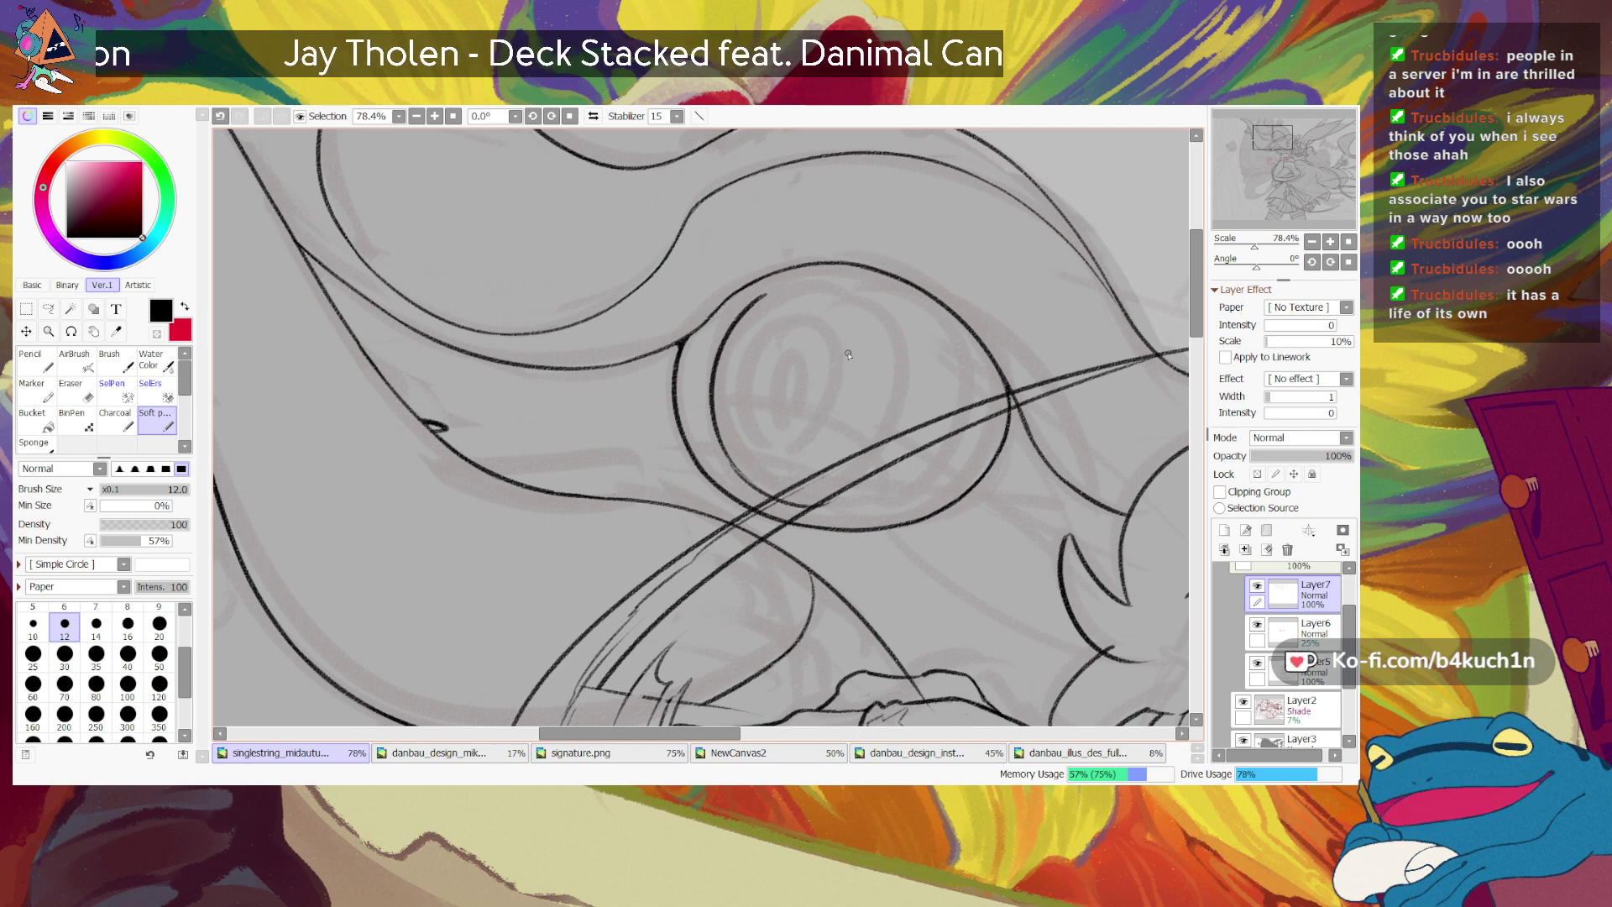
pyautogui.hotkey('ctrl', 'z')
pyautogui.hotkey('ctrl', 'z')
pyautogui.moveTo(769, 287); pyautogui.dragTo(720, 398)
pyautogui.hotkey('ctrl', 'z')
pyautogui.moveTo(767, 287)
pyautogui.mouseDown()
pyautogui.moveTo(718, 327)
pyautogui.moveTo(716, 421)
pyautogui.mouseUp()
pyautogui.hotkey('ctrl', 'z')
pyautogui.moveTo(783, 270)
pyautogui.mouseDown()
pyautogui.moveTo(711, 405)
pyautogui.moveTo(721, 458)
pyautogui.mouseUp()
pyautogui.hotkey('ctrl', 'z')
pyautogui.moveTo(764, 279); pyautogui.dragTo(709, 441)
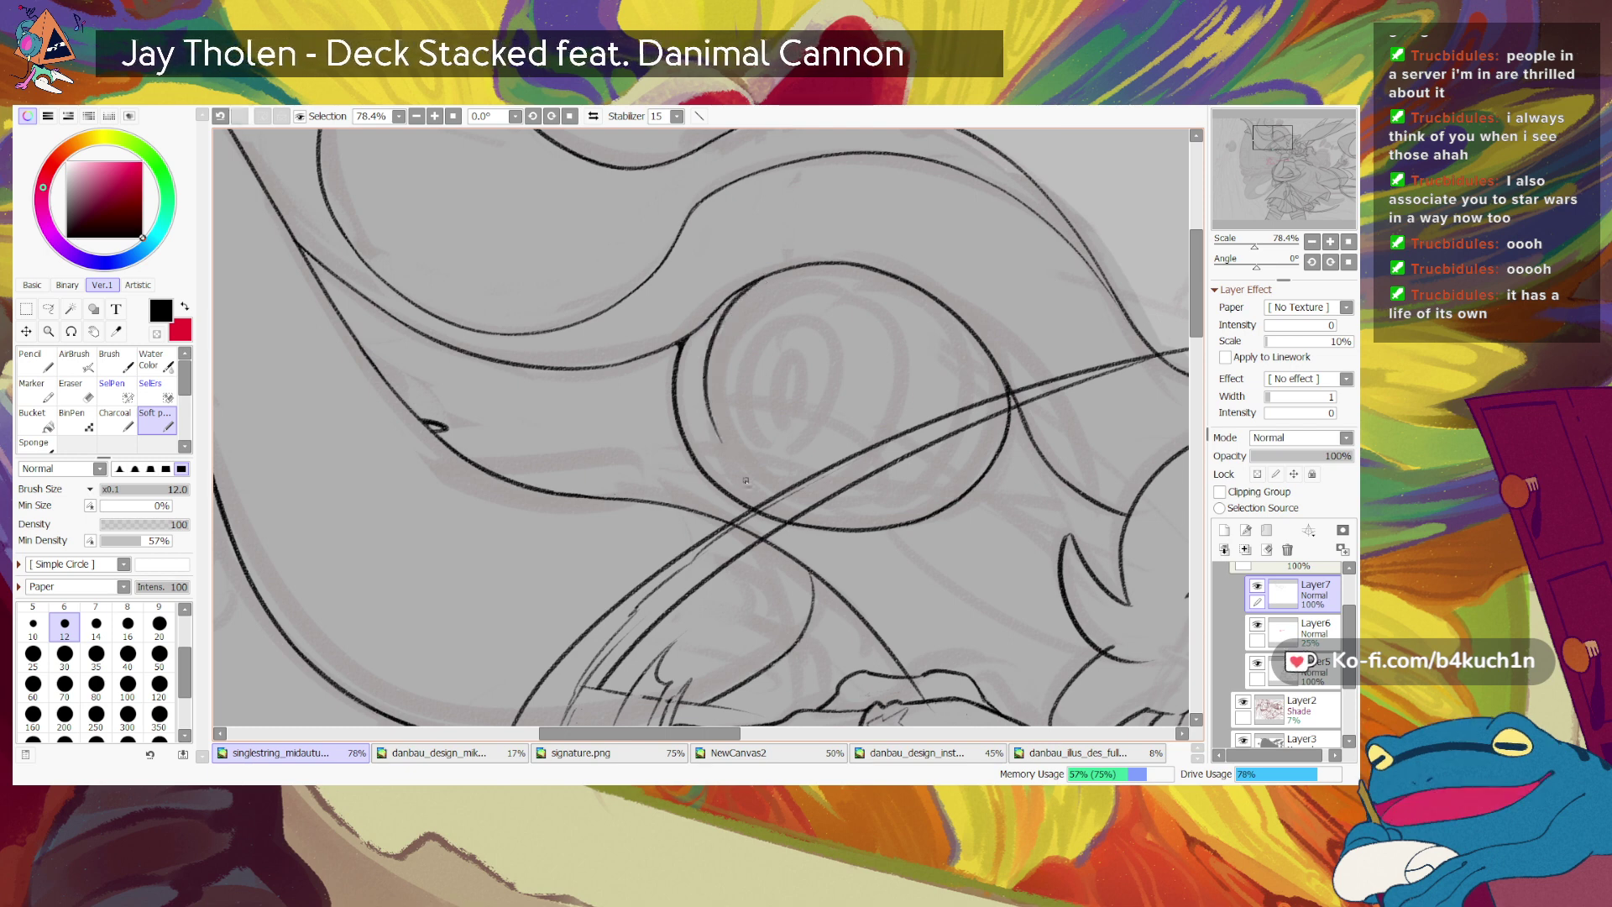
pyautogui.hotkey('ctrl', 'z')
# Step: Set the brush size to 10 and ink an inner contour inside the coil, branching from its upper edge
pyautogui.click(32, 625)
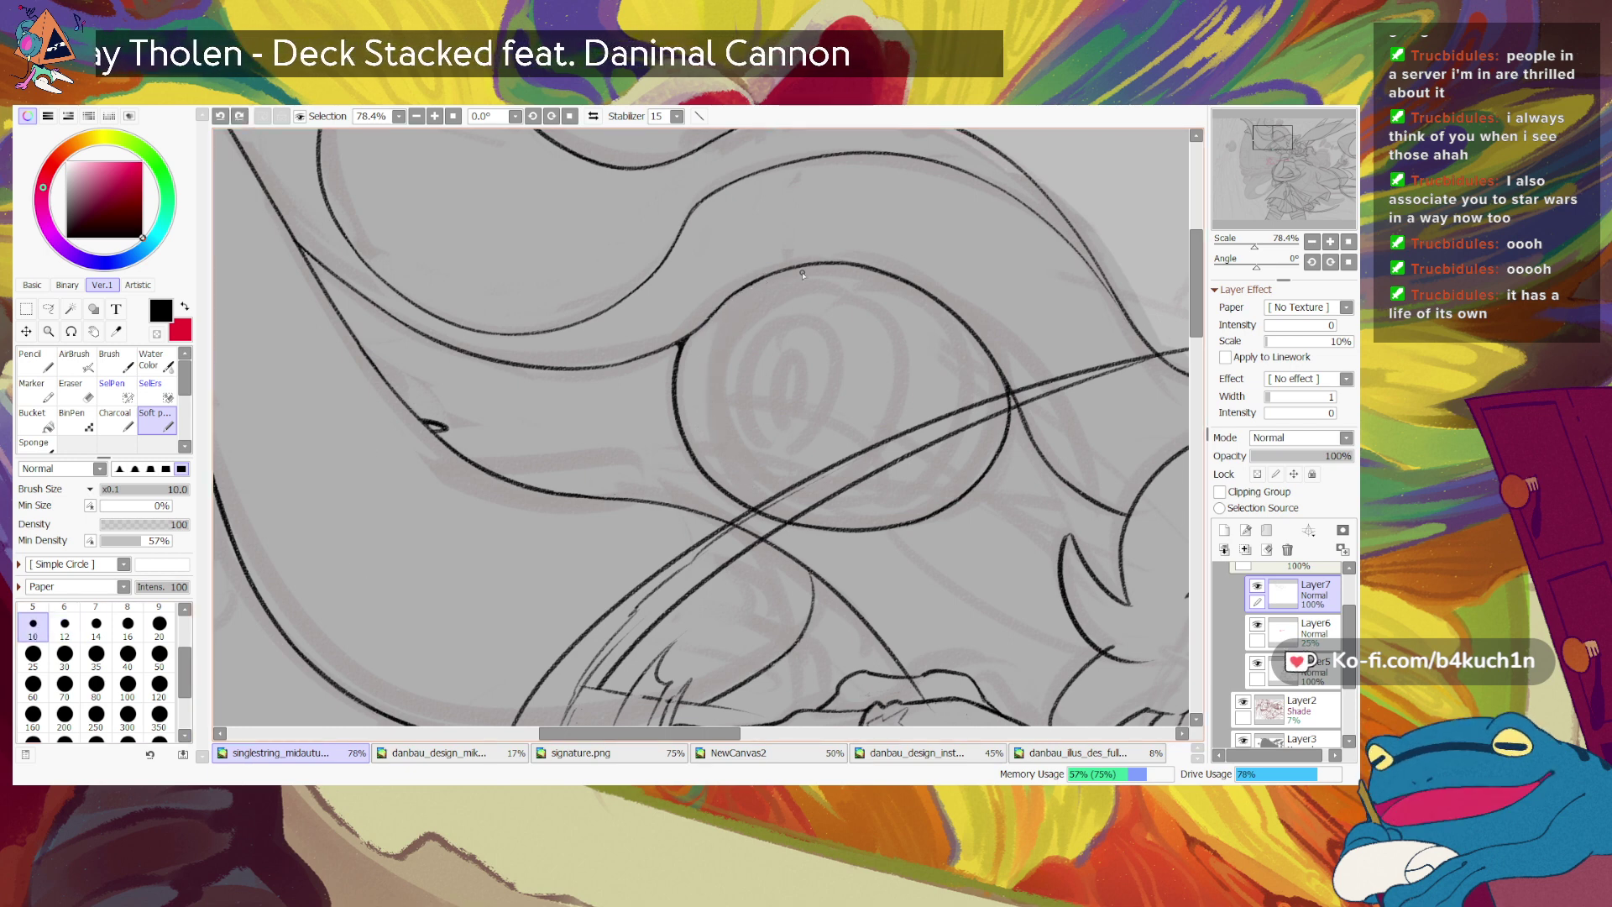
pyautogui.moveTo(793, 268)
pyautogui.mouseDown()
pyautogui.moveTo(716, 410)
pyautogui.moveTo(794, 504)
pyautogui.mouseUp()
pyautogui.hotkey('ctrl', 'z')
pyautogui.moveTo(711, 379); pyautogui.dragTo(806, 504)
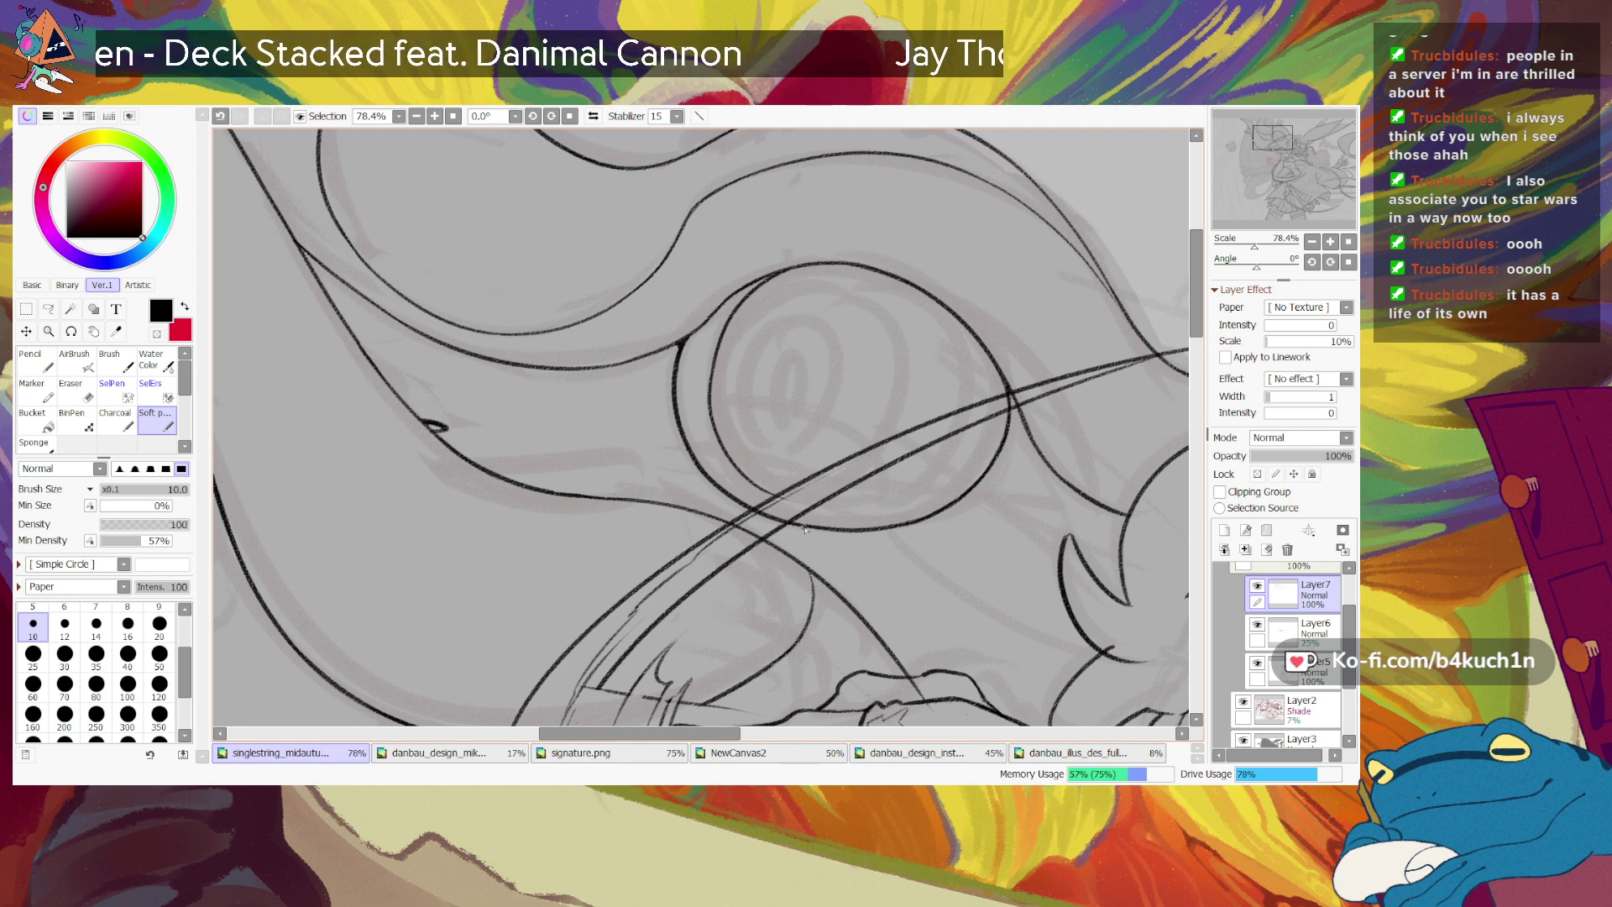
pyautogui.hotkey('ctrl', 'z')
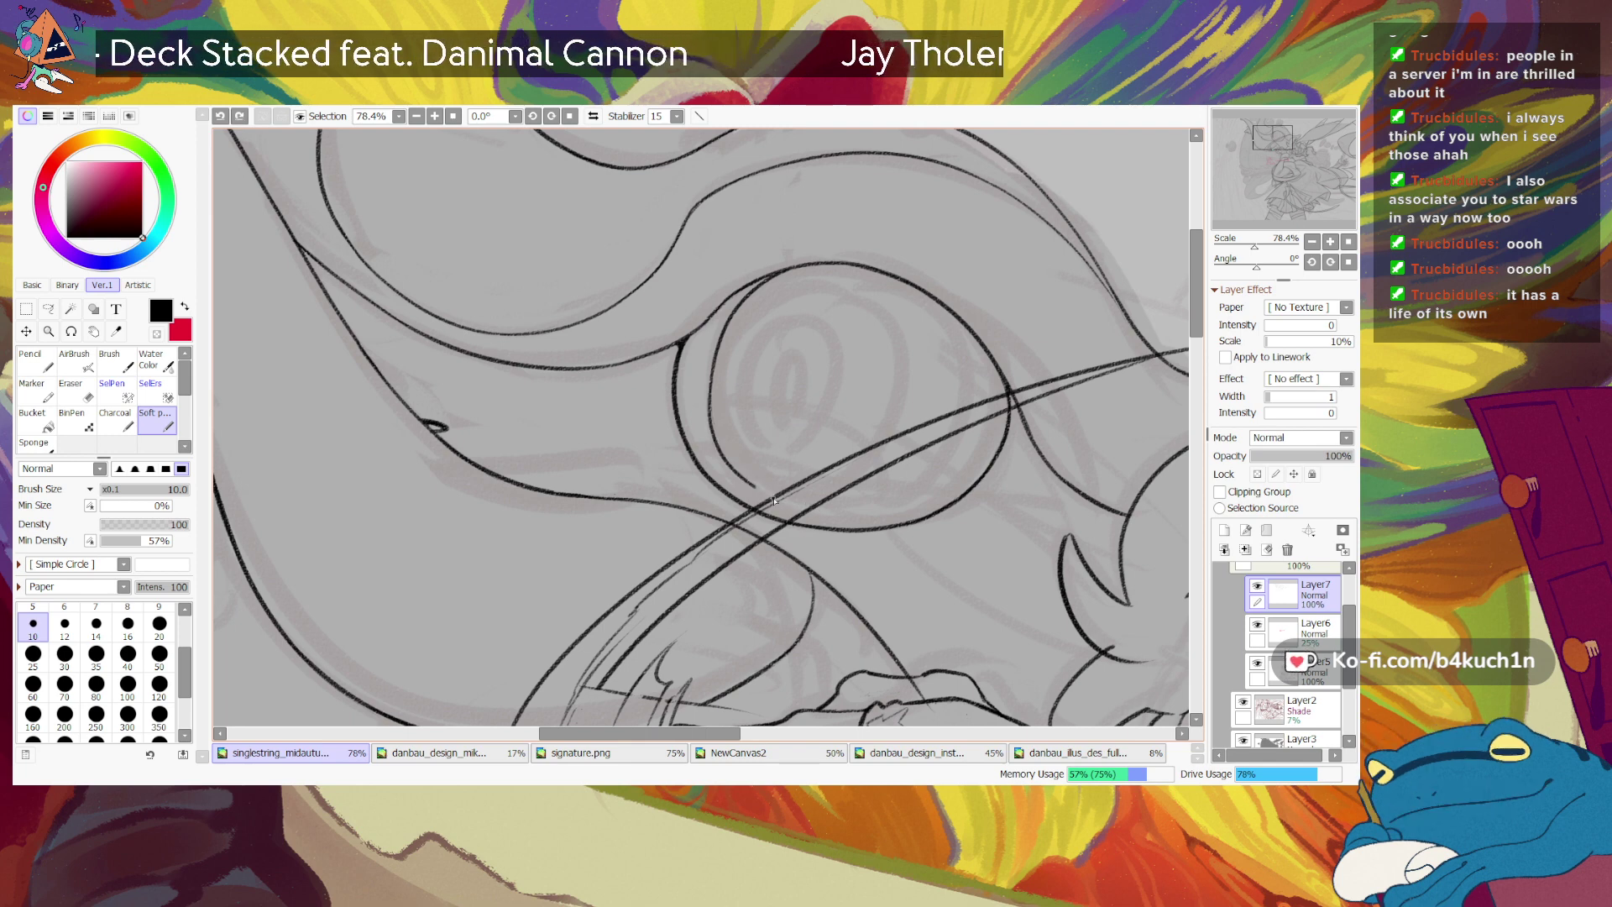
pyautogui.moveTo(715, 431); pyautogui.dragTo(793, 504)
pyautogui.hotkey('ctrl', 'z')
pyautogui.moveTo(712, 384)
pyautogui.mouseDown()
pyautogui.moveTo(716, 432)
pyautogui.moveTo(814, 505)
pyautogui.mouseUp()
pyautogui.hotkey('ctrl', 'z')
# Step: Try to extend the inner contour across the bow lines with the canvas rotated to 69°
pyautogui.moveTo(1256, 267); pyautogui.dragTo(1272, 266)
pyautogui.moveTo(727, 428); pyautogui.dragTo(670, 517)
pyautogui.hotkey('ctrl', 'z')
pyautogui.moveTo(754, 419)
pyautogui.mouseDown()
pyautogui.moveTo(687, 472)
pyautogui.moveTo(671, 548)
pyautogui.moveTo(740, 423)
pyautogui.moveTo(670, 558)
pyautogui.mouseUp()
pyautogui.hotkey('ctrl', 'z')
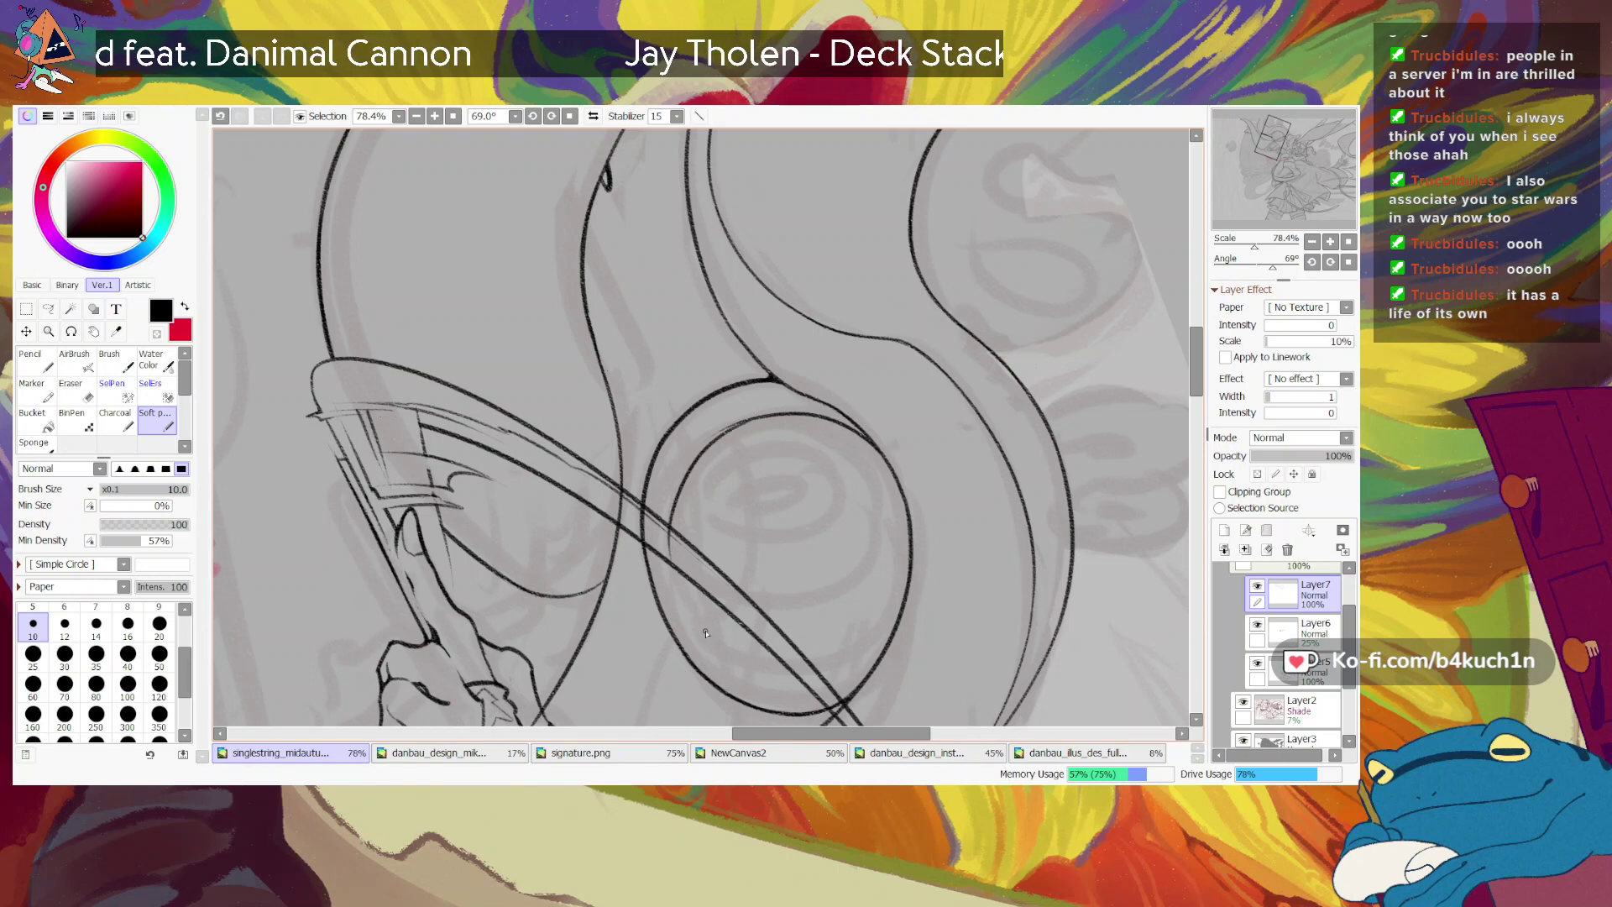
pyautogui.press('-')
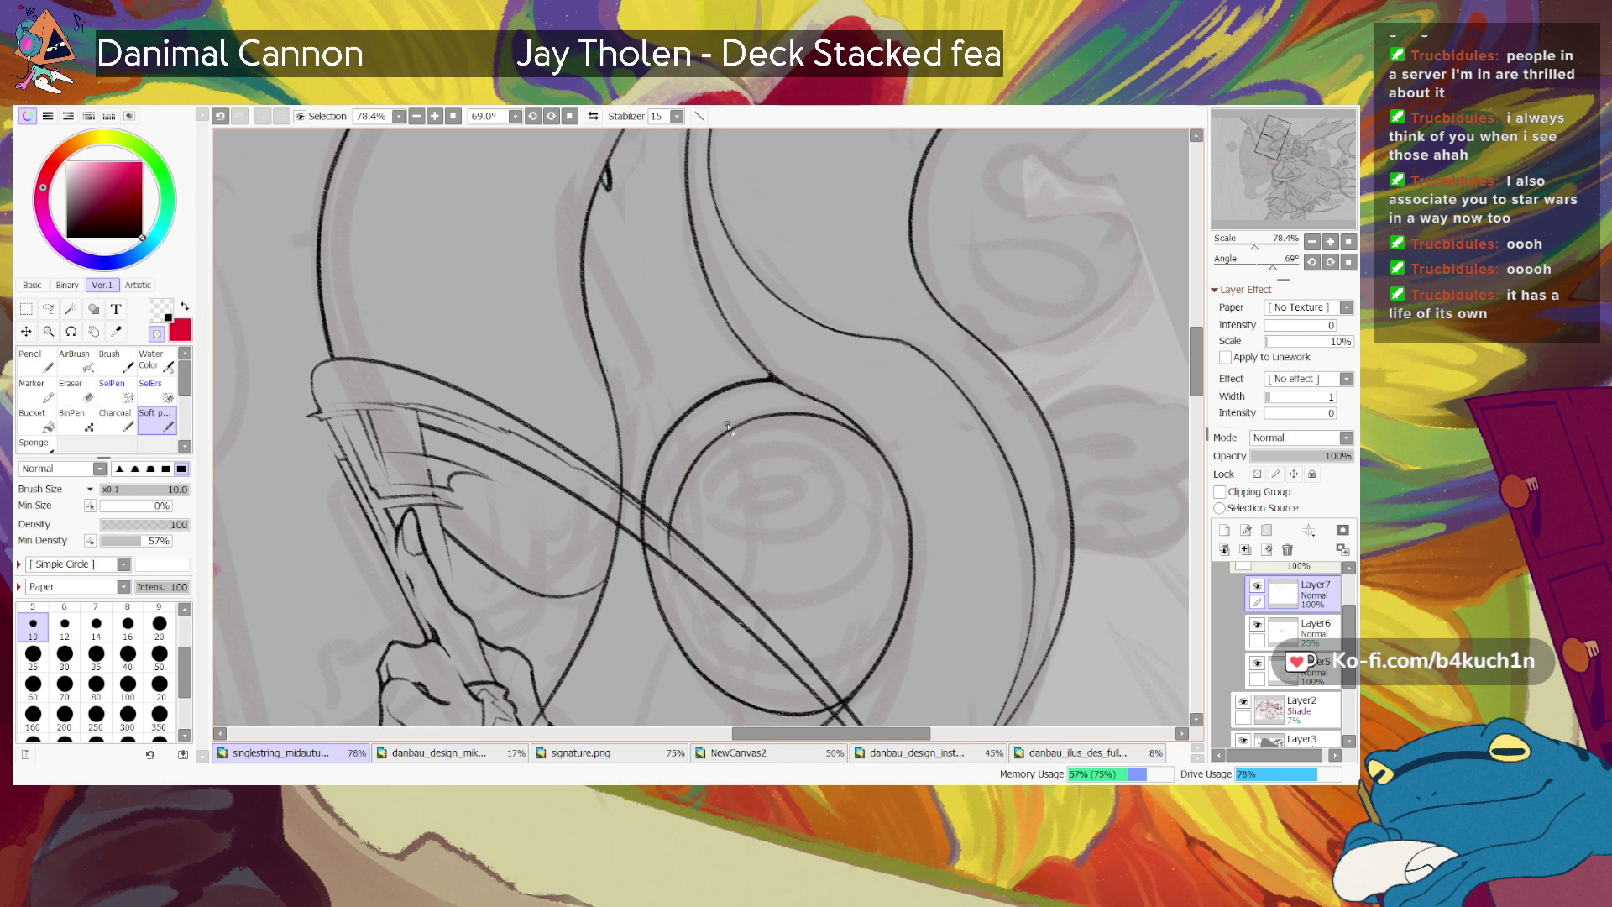
pyautogui.press('e')
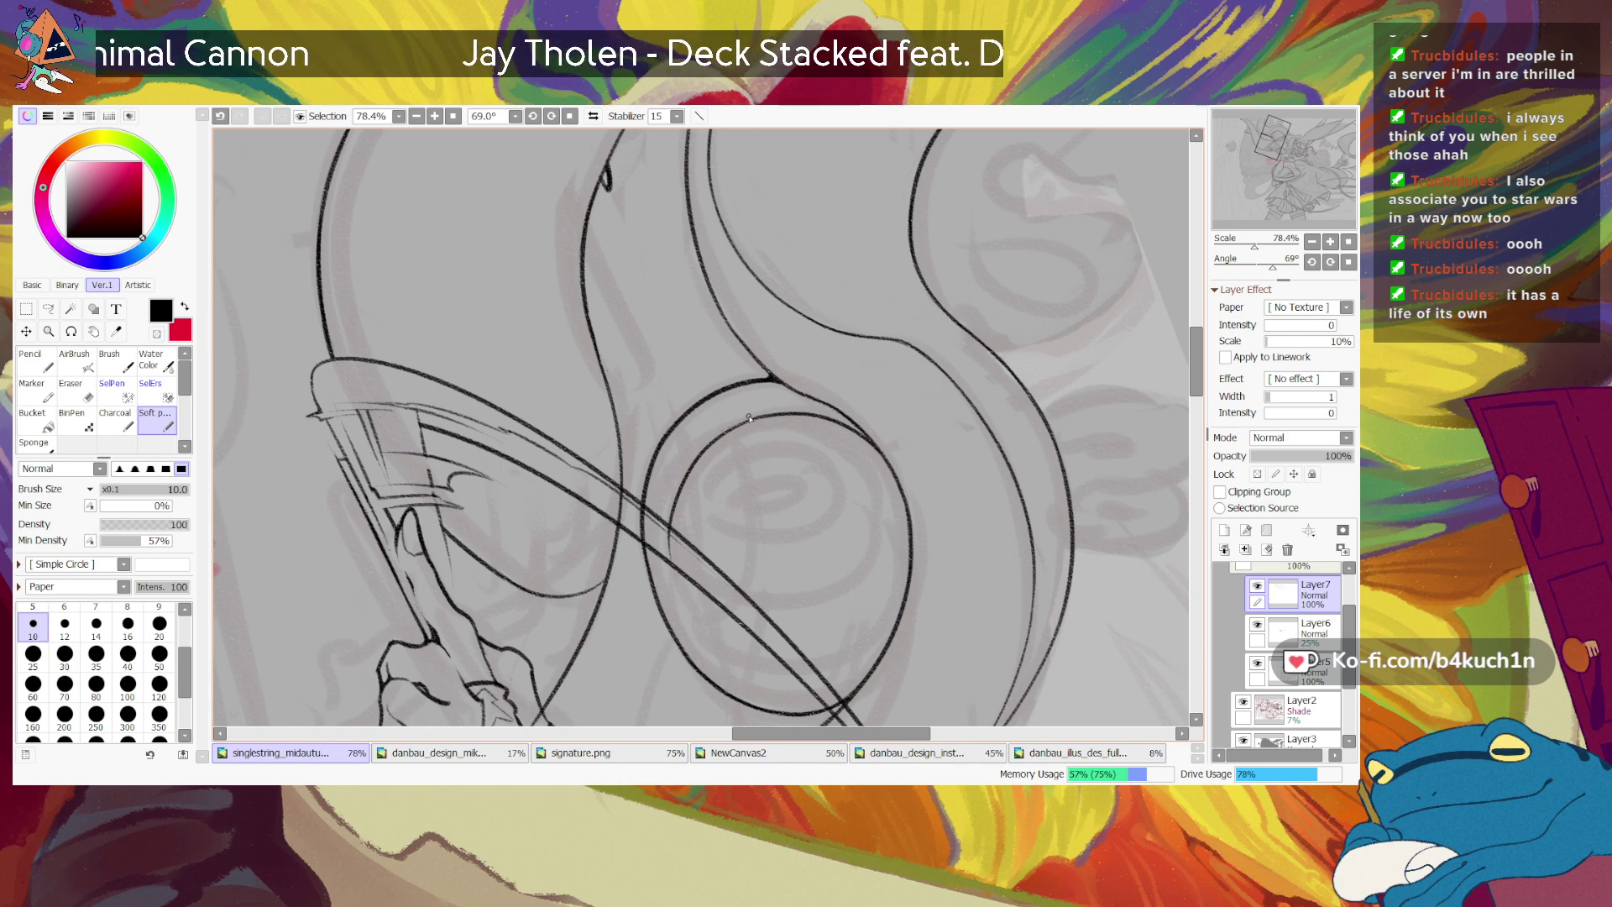
# Step: Rotate the canvas to 117° and redraw the section of the inner contour that passes behind the bow lines
pyautogui.moveTo(1273, 267); pyautogui.dragTo(1284, 268)
pyautogui.scroll(-3, 590, 324)
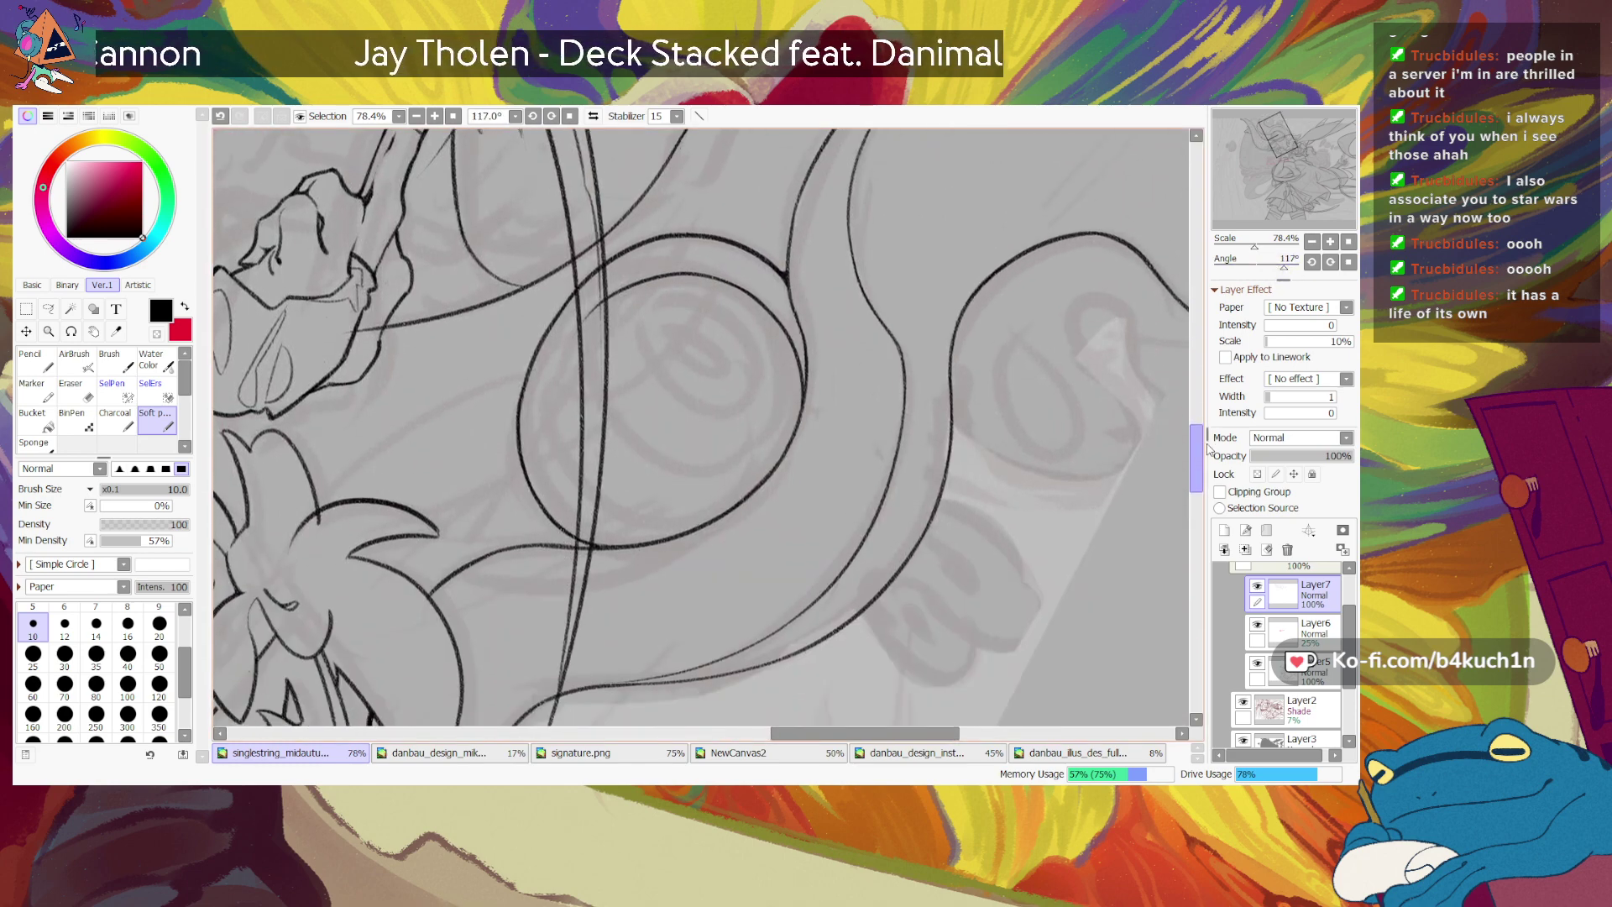
pyautogui.moveTo(597, 304)
pyautogui.mouseDown()
pyautogui.moveTo(556, 418)
pyautogui.moveTo(572, 334)
pyautogui.moveTo(544, 455)
pyautogui.mouseUp()
pyautogui.hotkey('ctrl', 'z')
pyautogui.hotkey('ctrl', 'z')
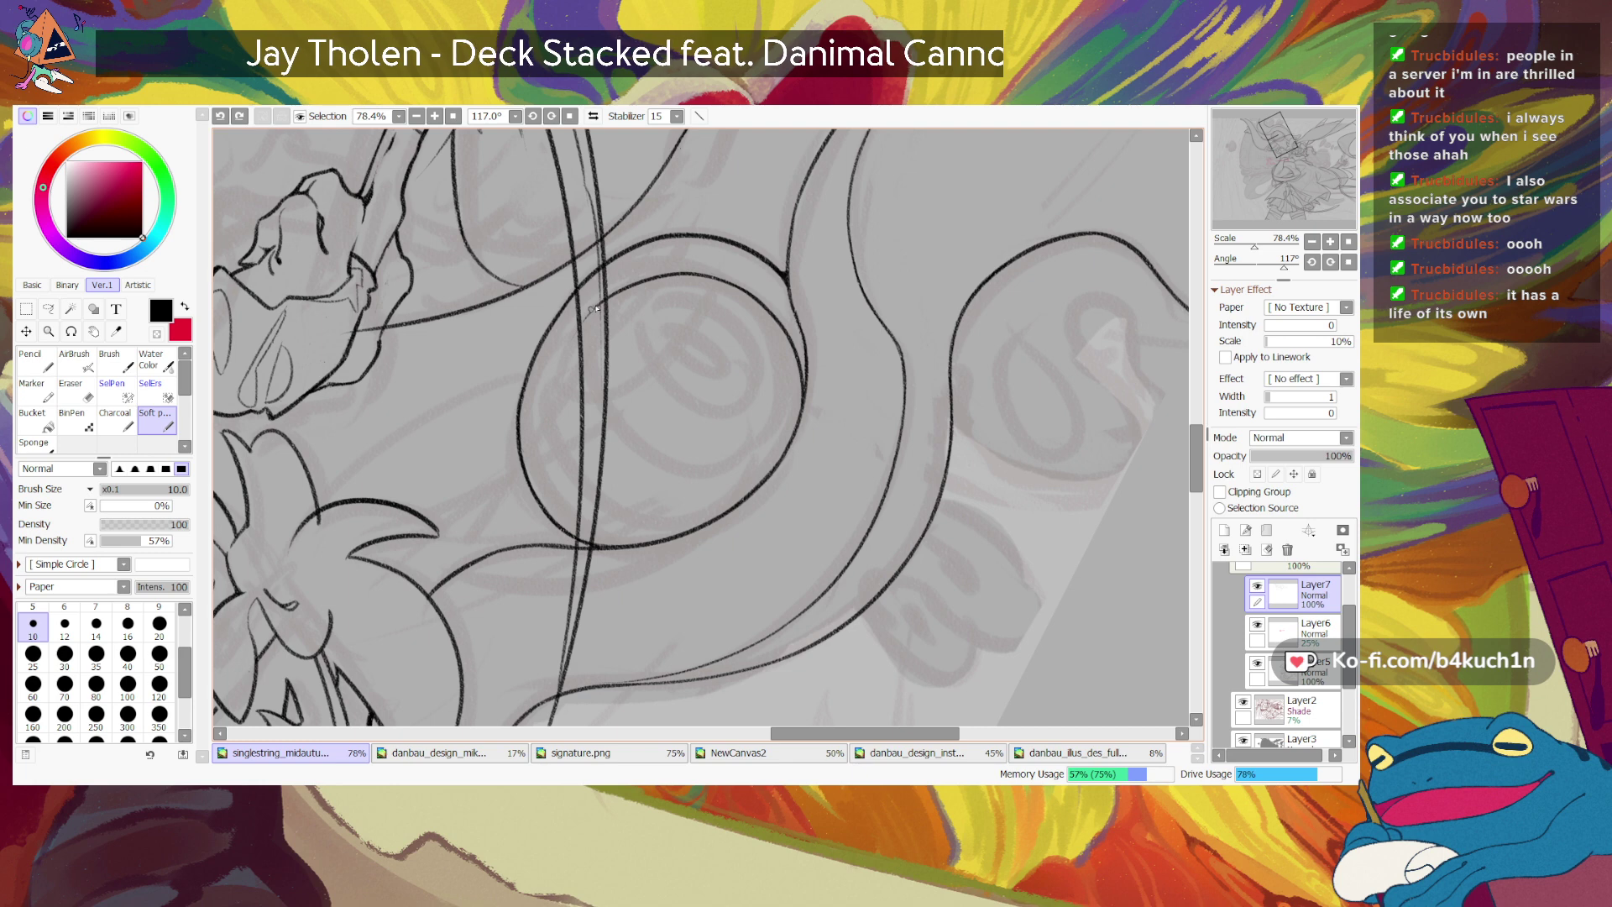
pyautogui.moveTo(597, 308); pyautogui.dragTo(561, 479)
pyautogui.hotkey('ctrl', 'z')
pyautogui.moveTo(593, 311); pyautogui.dragTo(544, 451)
pyautogui.hotkey('ctrl', 'z')
pyautogui.moveTo(591, 311); pyautogui.dragTo(544, 446)
pyautogui.hotkey('ctrl', 'z')
pyautogui.moveTo(596, 304); pyautogui.dragTo(546, 420)
pyautogui.hotkey('ctrl', 'z')
pyautogui.hotkey('ctrl', 'z')
pyautogui.moveTo(582, 320); pyautogui.dragTo(554, 366)
pyautogui.hotkey('ctrl', 'z')
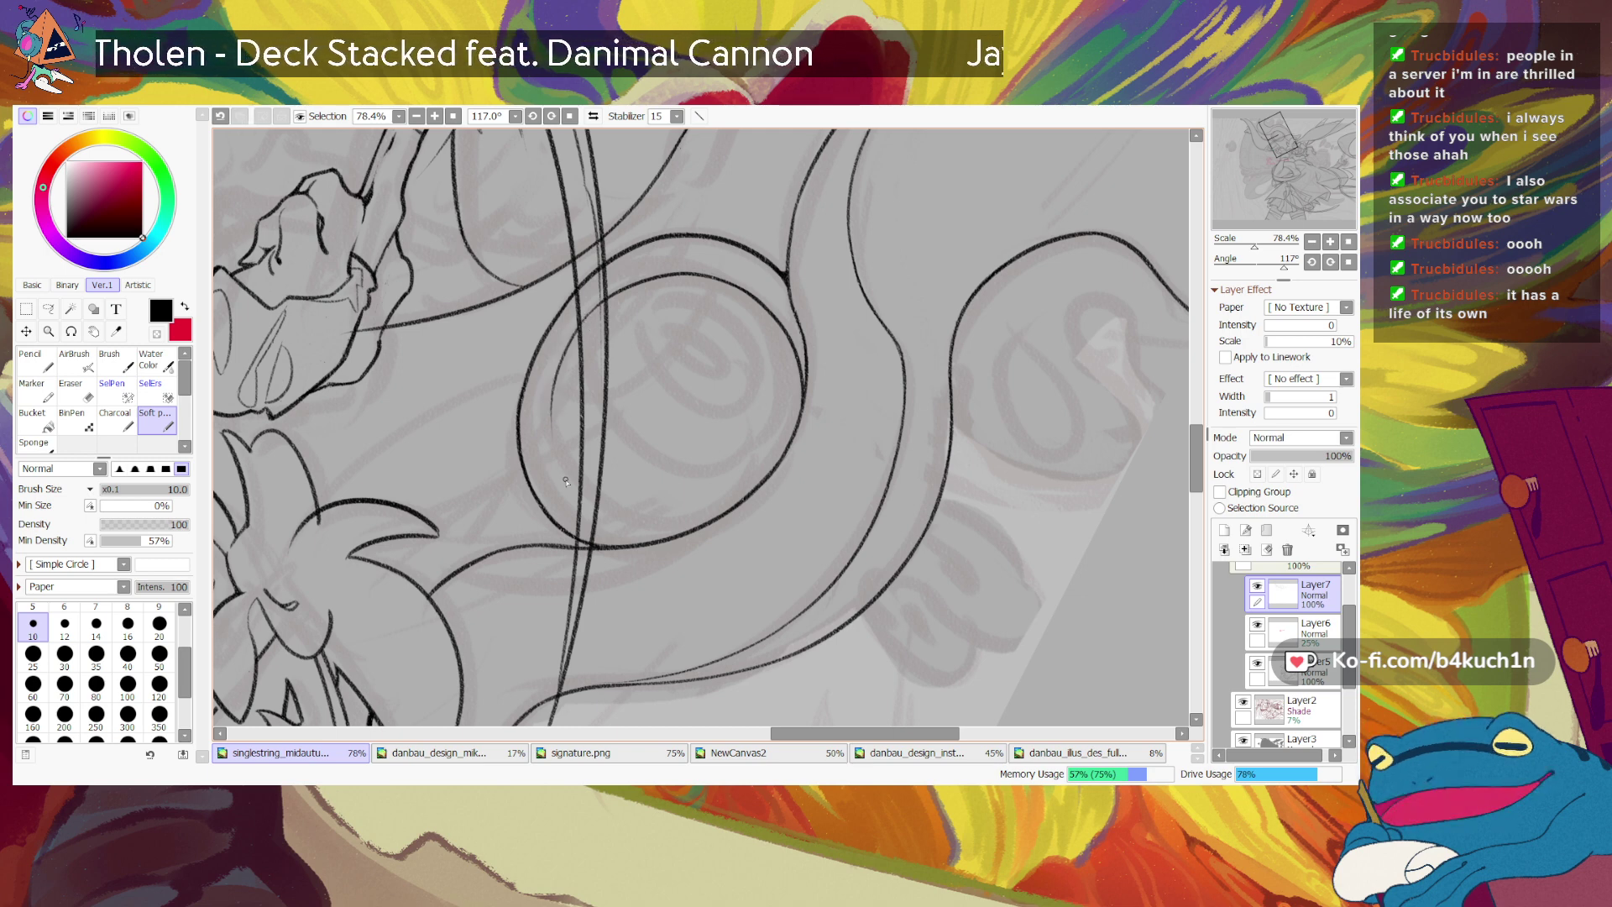
# Step: Continue the inner contour around the coil's side toward the lower edge, redrawing the curve
pyautogui.moveTo(554, 385); pyautogui.dragTo(575, 476)
pyautogui.hotkey('ctrl', 'z')
pyautogui.moveTo(553, 386); pyautogui.dragTo(579, 492)
pyautogui.hotkey('ctrl', 'z')
pyautogui.moveTo(552, 386); pyautogui.dragTo(618, 505)
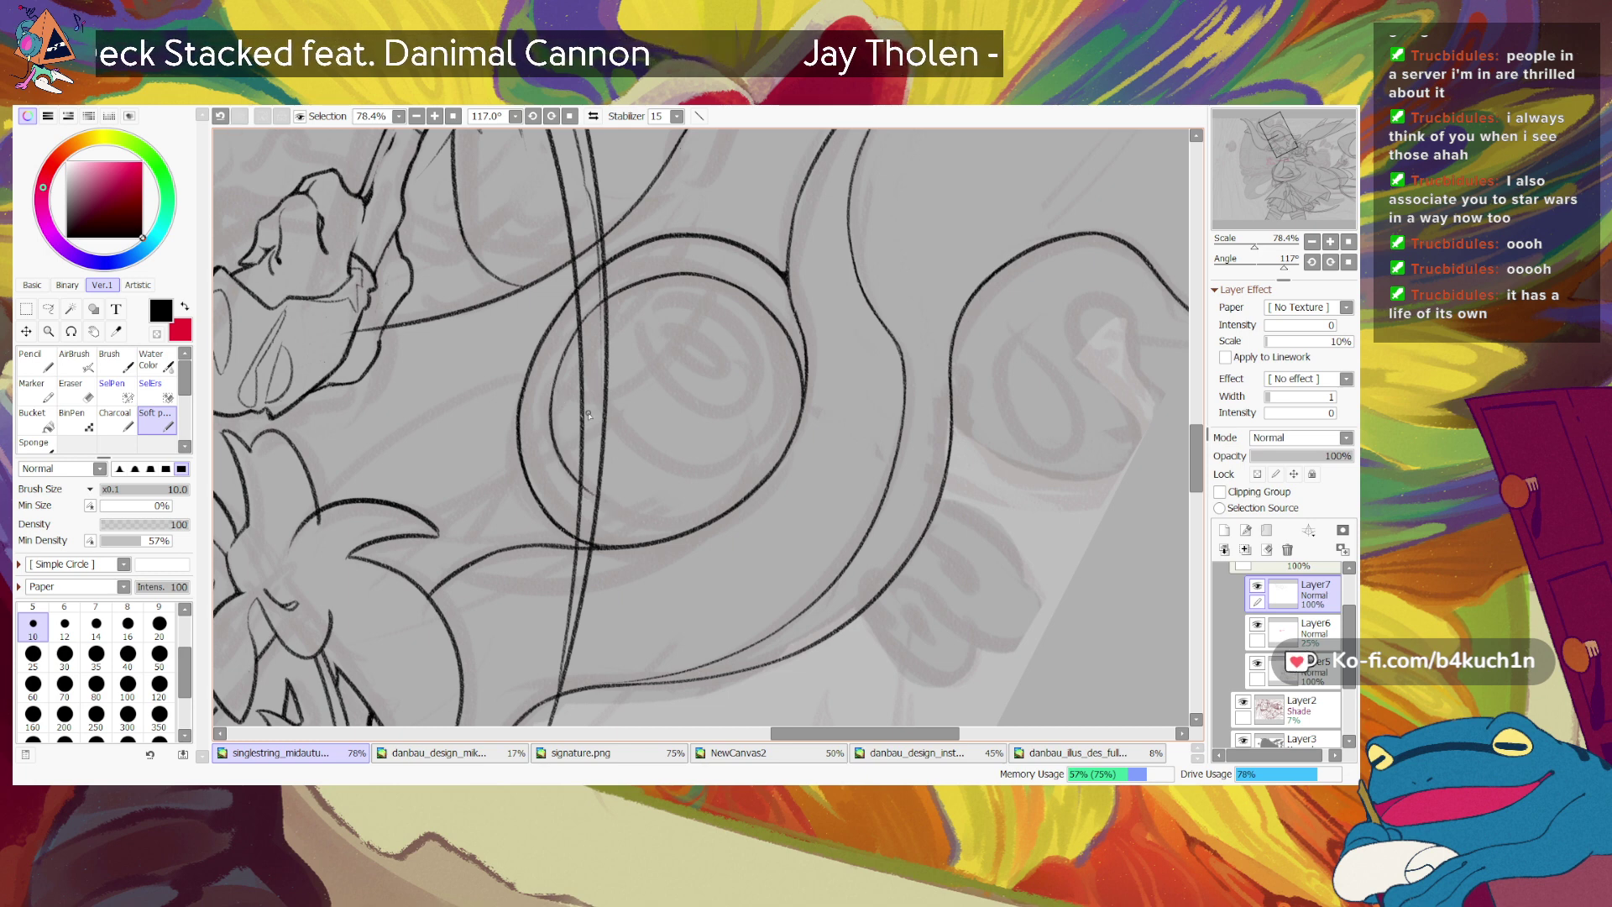
# Step: Try to ink the inner contour's missing side section between the bow lines and the coil's lower edge
pyautogui.hotkey('ctrl', 'z')
pyautogui.moveTo(550, 393); pyautogui.dragTo(579, 496)
pyautogui.hotkey('ctrl', 'z')
pyautogui.moveTo(551, 391); pyautogui.dragTo(588, 502)
pyautogui.hotkey('ctrl', 'z')
pyautogui.moveTo(553, 398); pyautogui.dragTo(625, 513)
pyautogui.hotkey('ctrl', 'z')
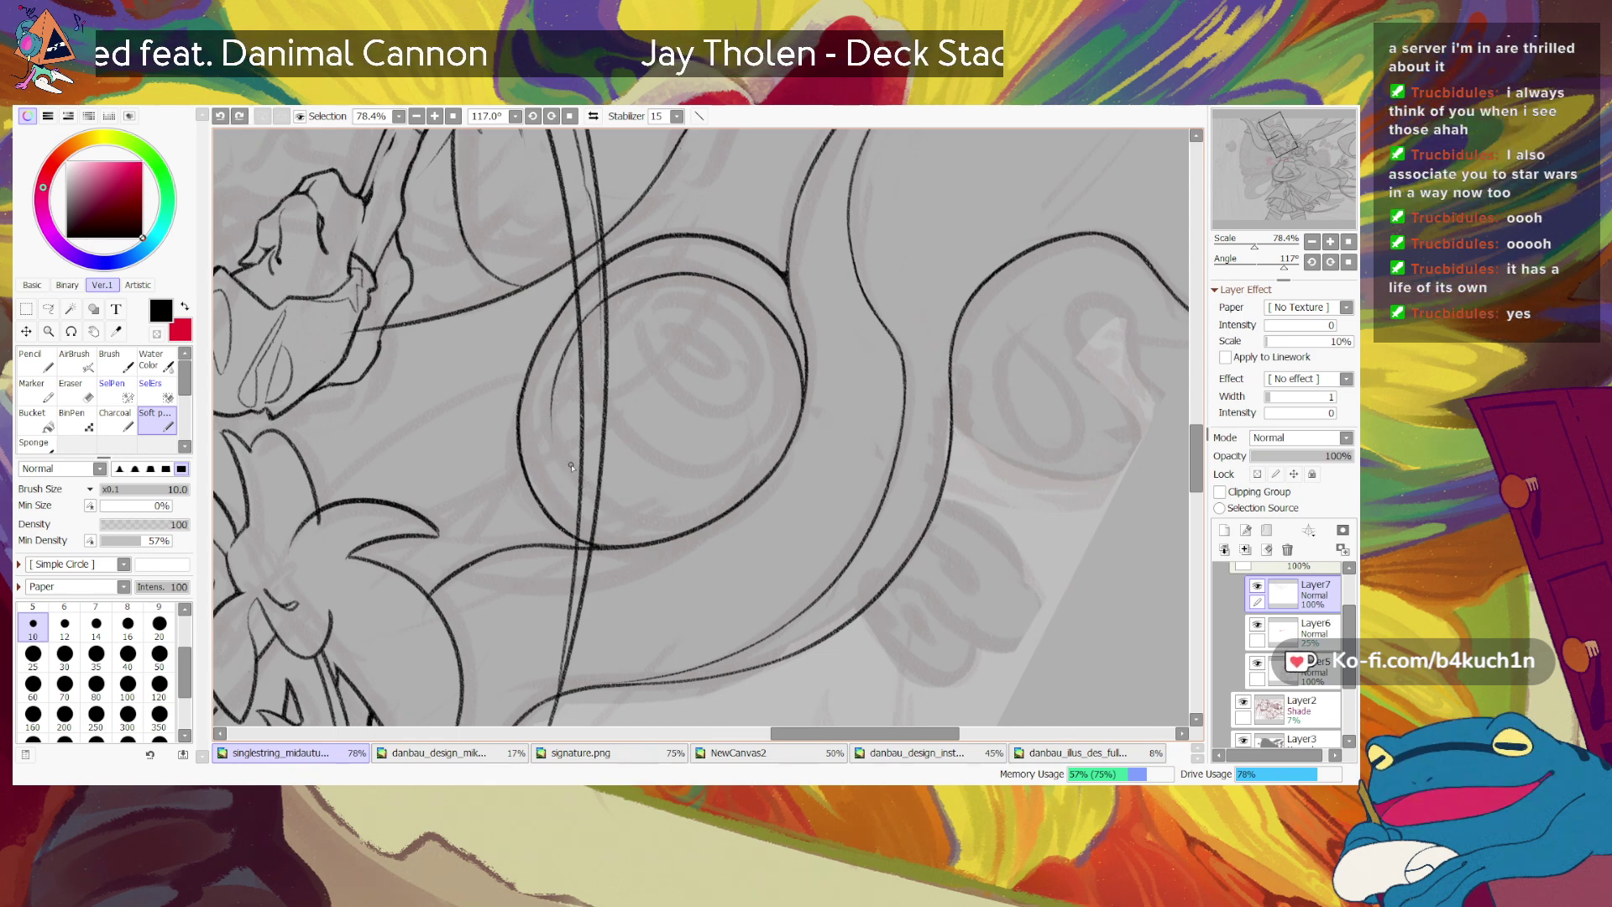
pyautogui.moveTo(550, 393); pyautogui.dragTo(590, 495)
pyautogui.hotkey('ctrl', 'z')
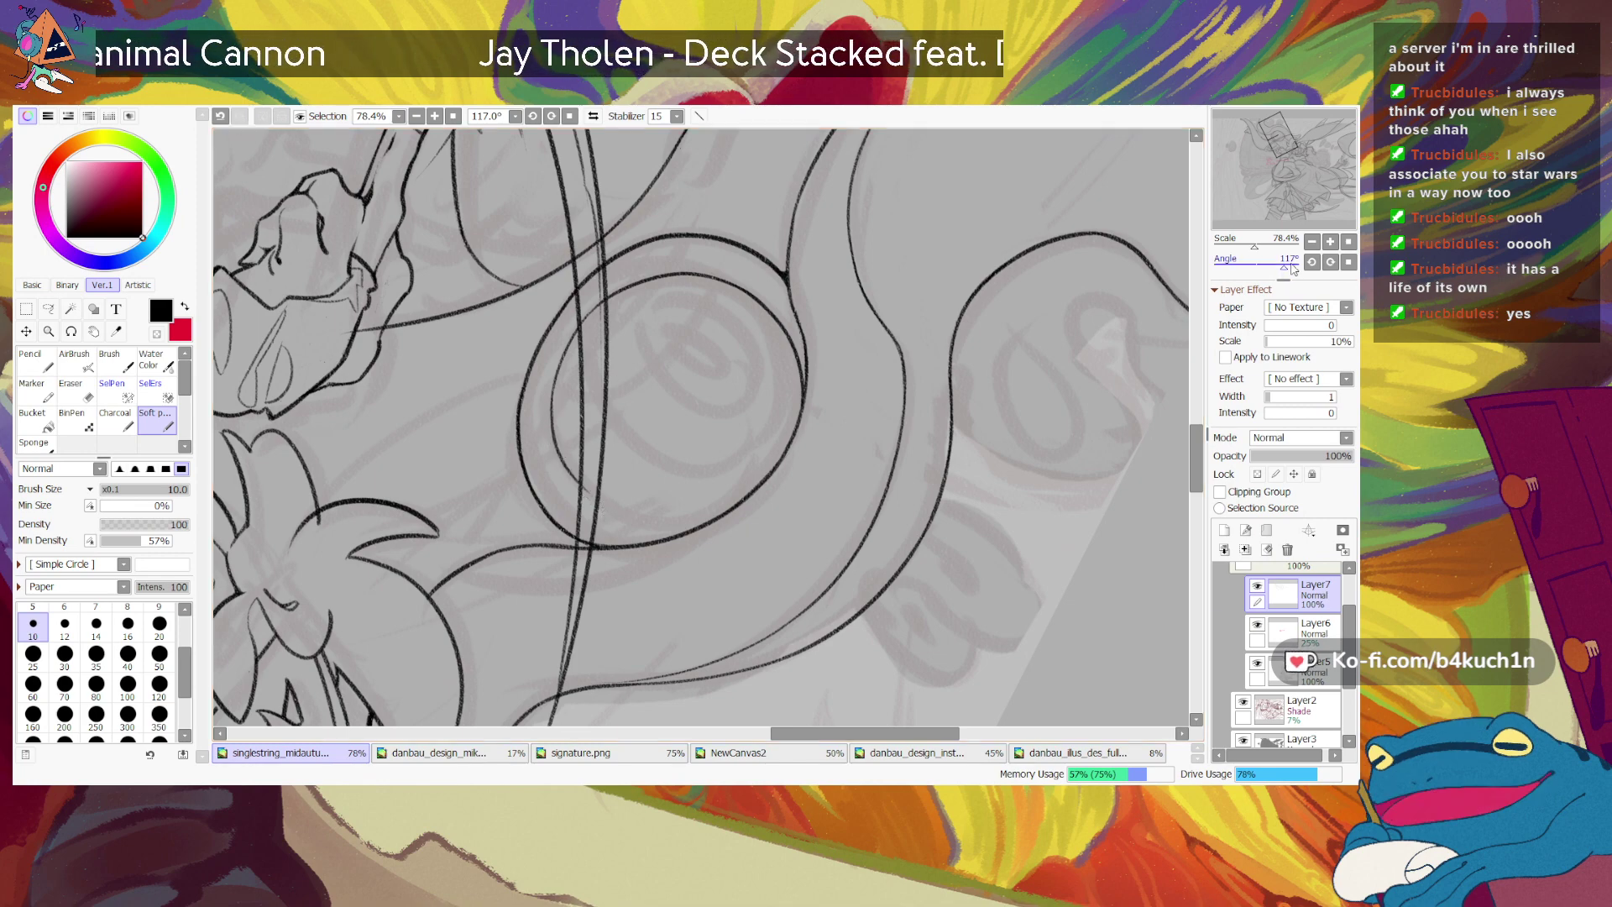
# Step: Rotate the canvas to 180° and redraw the inner contour's missing side section from the bow lines toward the coil outline
pyautogui.moveTo(1293, 269); pyautogui.dragTo(1302, 267)
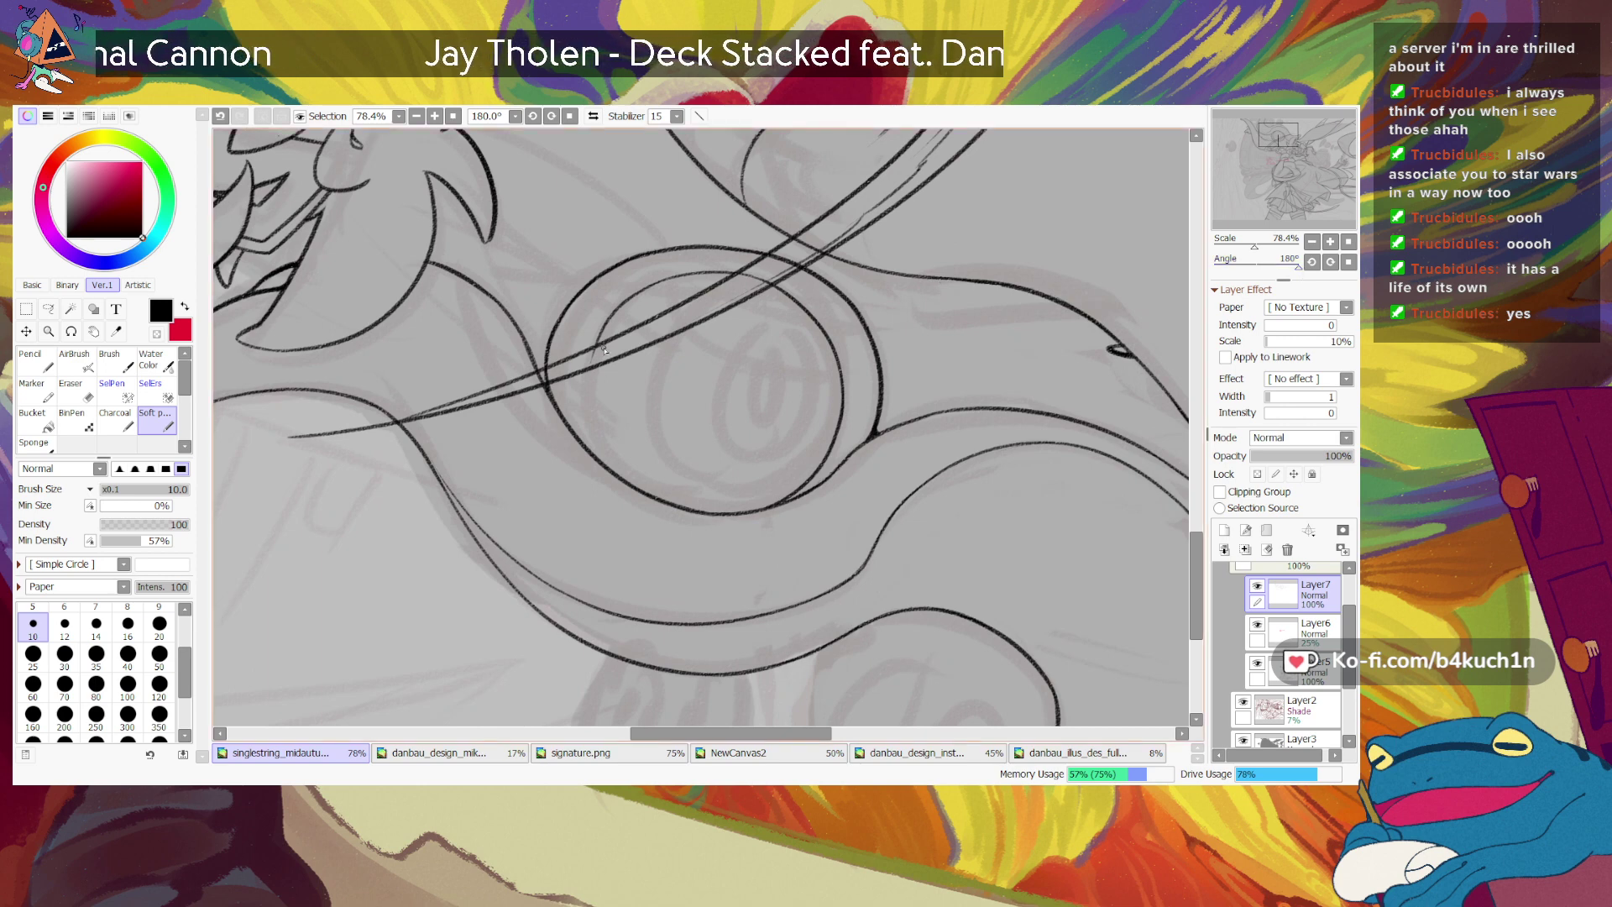
pyautogui.moveTo(600, 339); pyautogui.dragTo(590, 446)
pyautogui.hotkey('ctrl', 'z')
pyautogui.moveTo(606, 330); pyautogui.dragTo(594, 456)
pyautogui.hotkey('ctrl', 'z')
pyautogui.hotkey('ctrl', 'z')
pyautogui.moveTo(588, 419); pyautogui.dragTo(591, 450)
pyautogui.hotkey('ctrl', 'z')
pyautogui.moveTo(602, 334); pyautogui.dragTo(591, 443)
pyautogui.hotkey('ctrl', 'z')
pyautogui.moveTo(587, 374); pyautogui.dragTo(591, 443)
pyautogui.hotkey('ctrl', 'z')
pyautogui.moveTo(603, 331); pyautogui.dragTo(597, 448)
pyautogui.hotkey('ctrl', 'z')
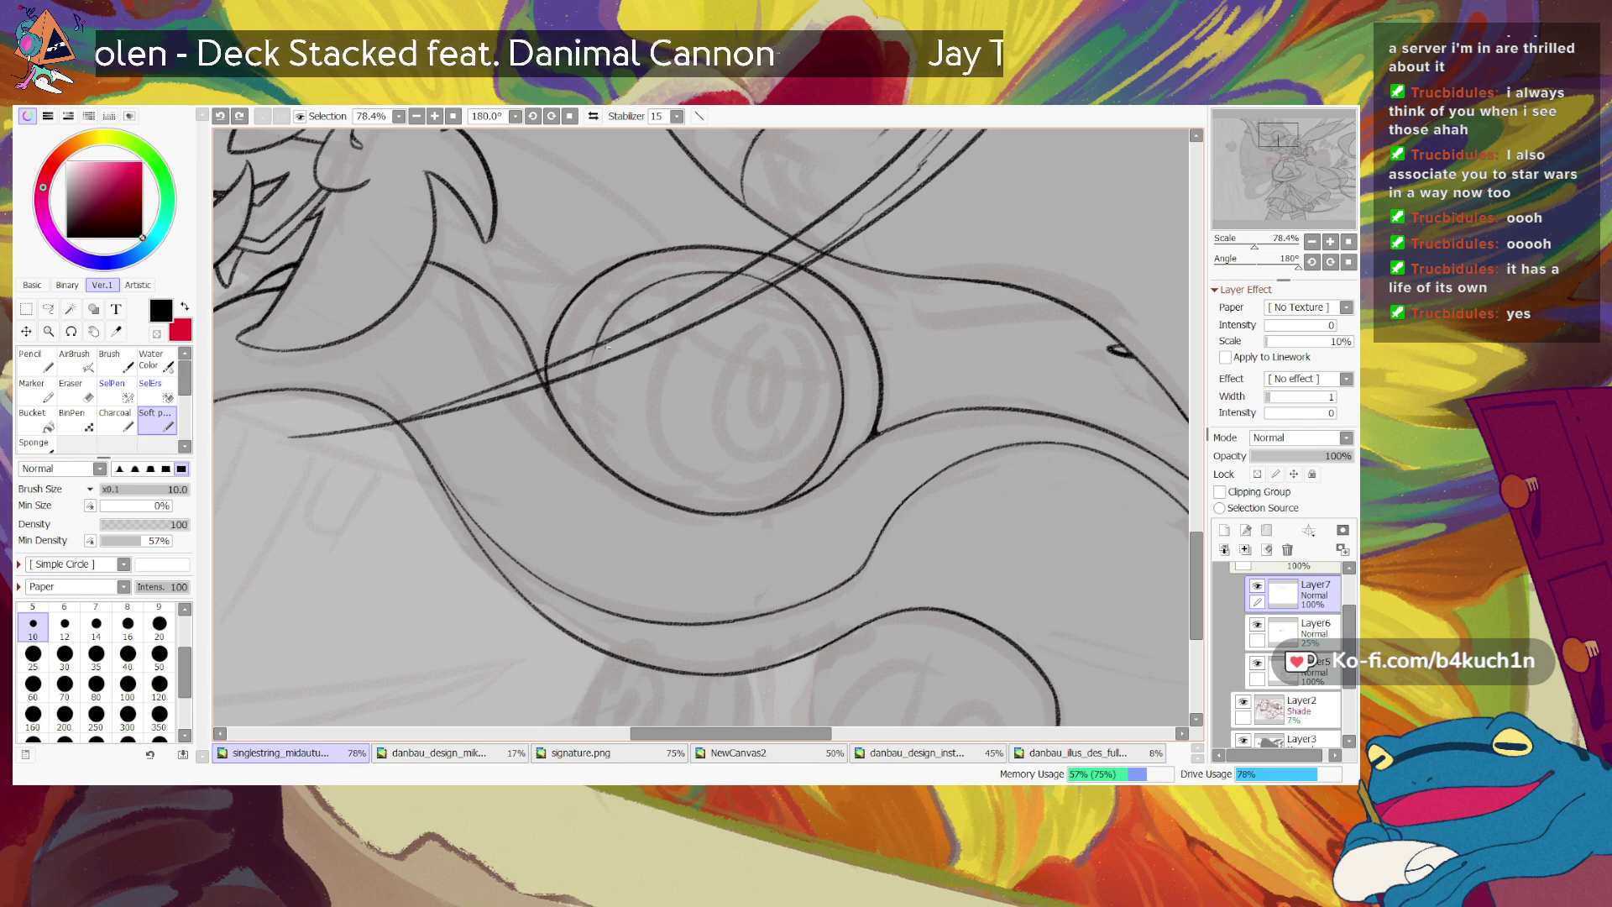
pyautogui.moveTo(606, 470); pyautogui.dragTo(610, 476)
pyautogui.hotkey('ctrl', 'z')
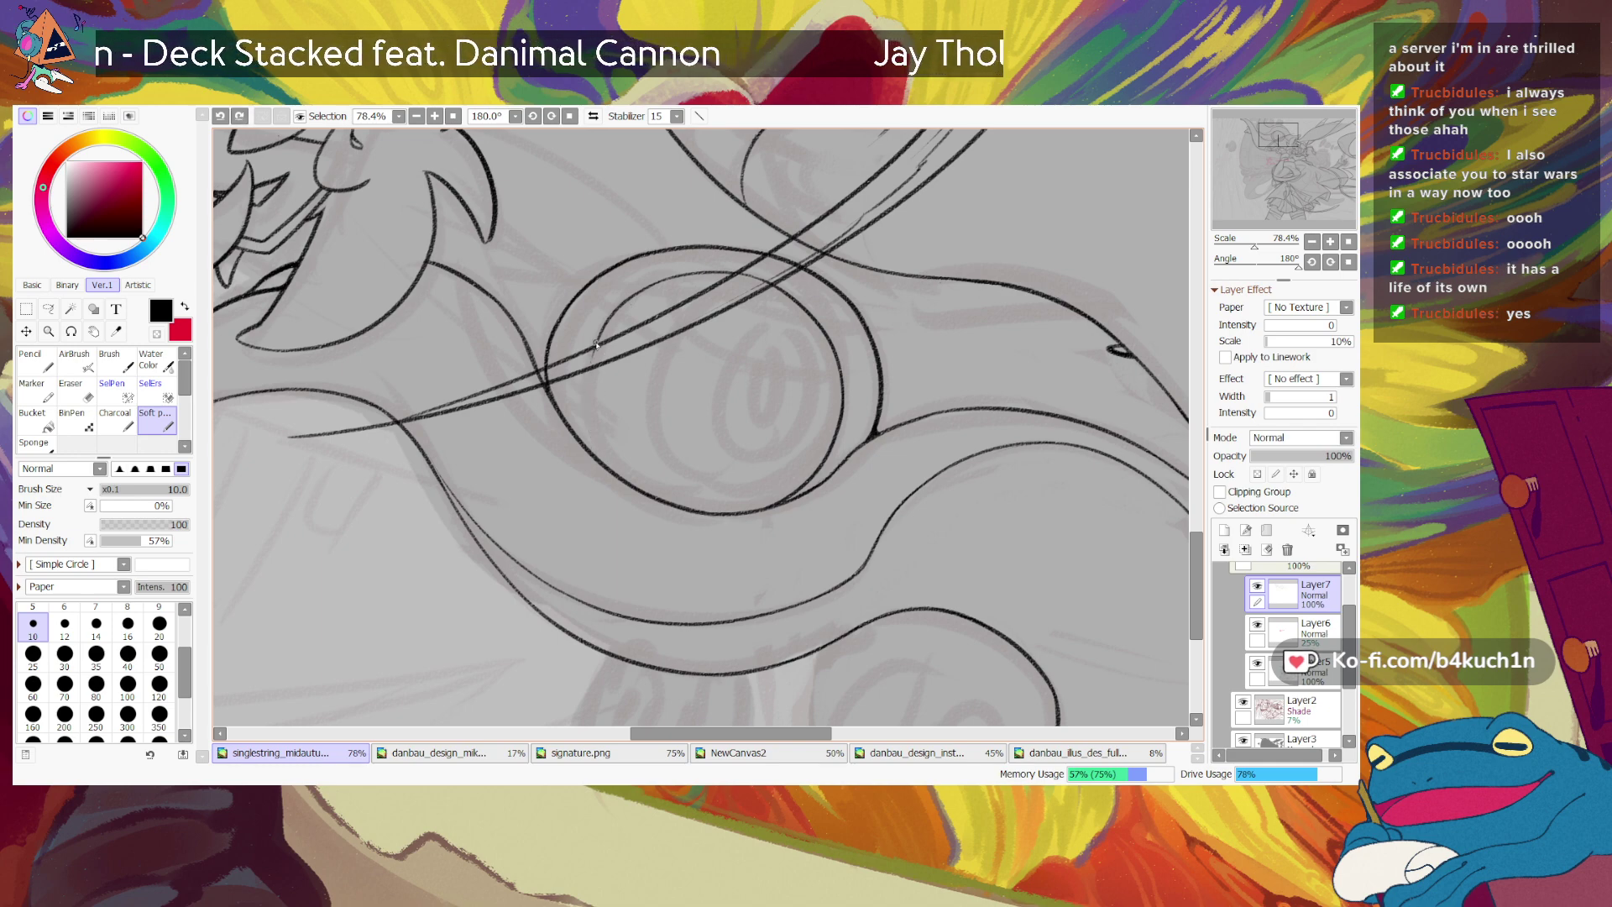
pyautogui.moveTo(595, 345); pyautogui.dragTo(599, 453)
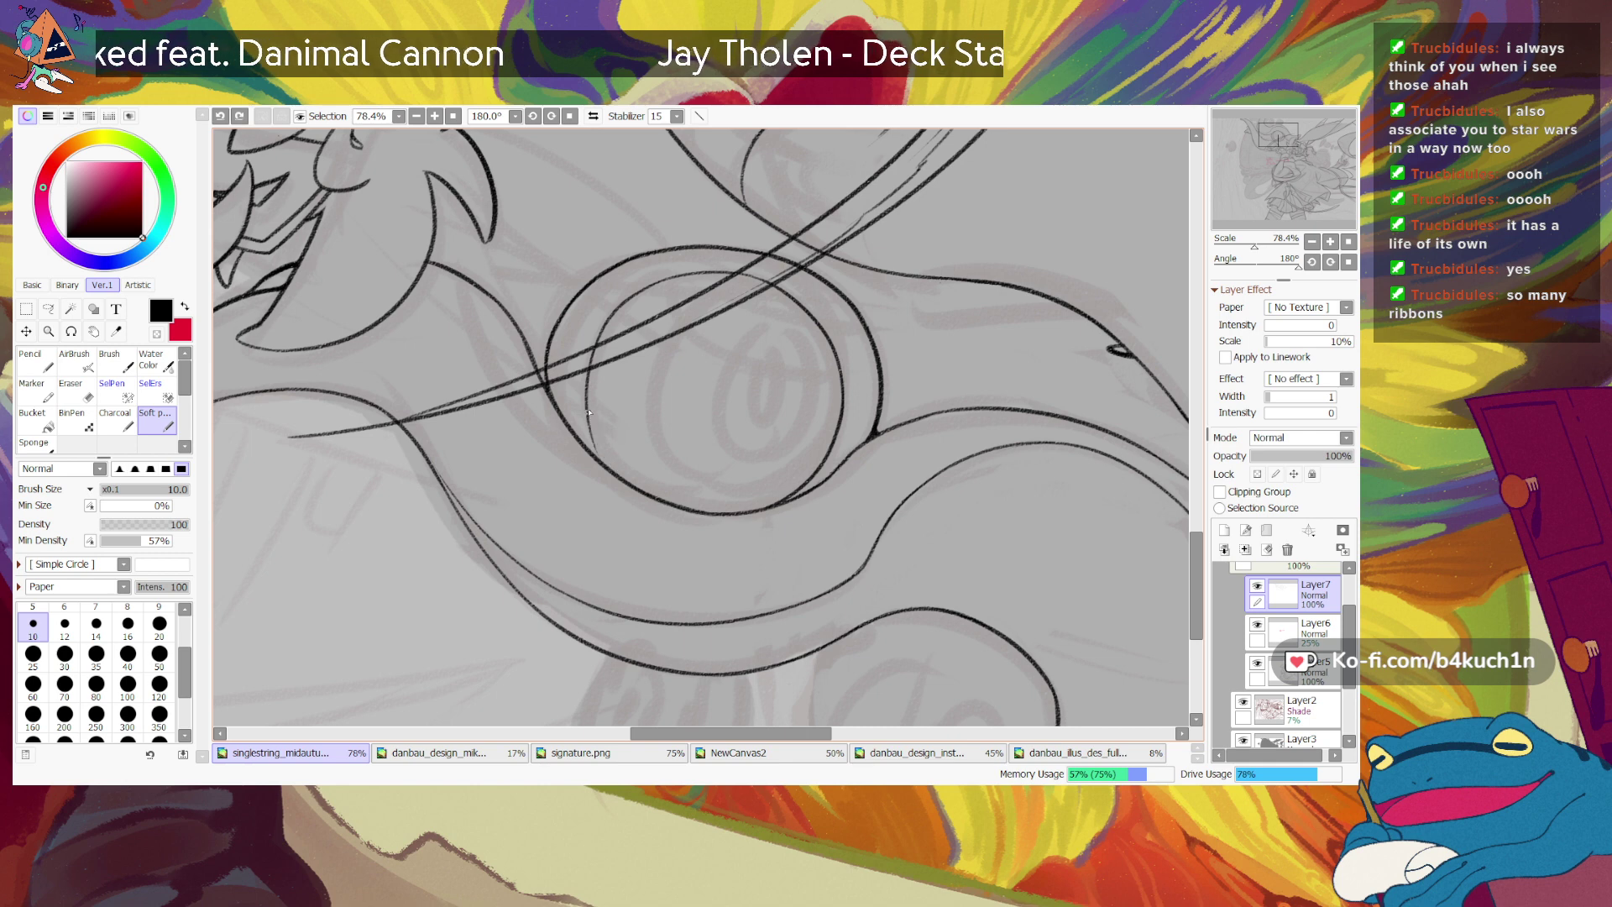
# Step: Refine the inner contour's join with the coil outline and reset the canvas rotation to 0°
pyautogui.press('e')
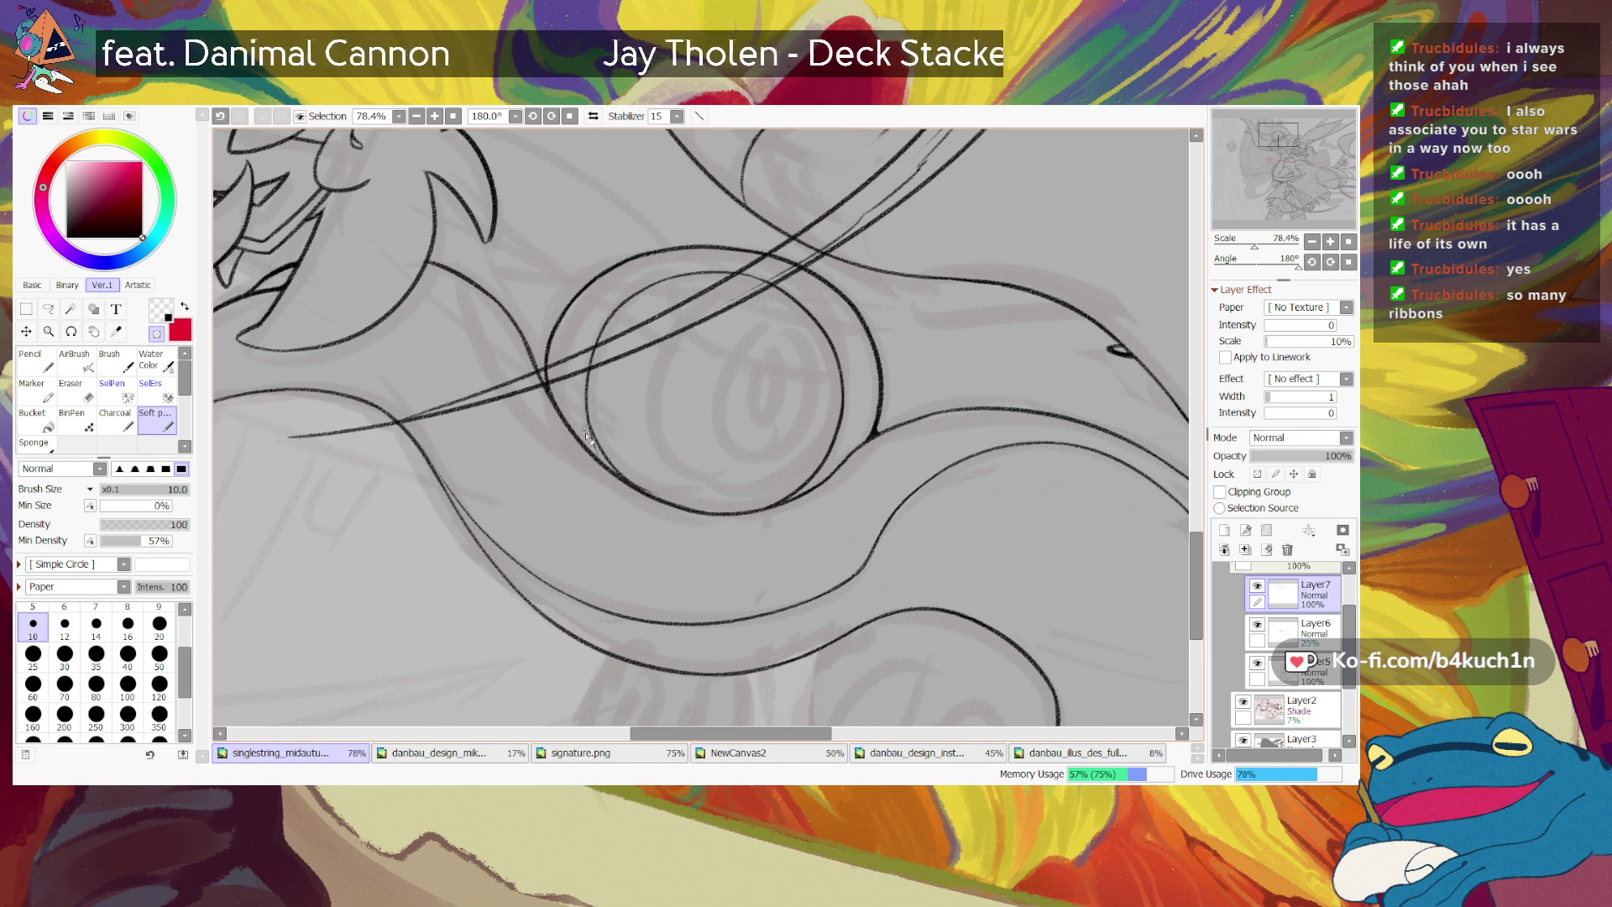
pyautogui.hotkey('ctrl', 'z')
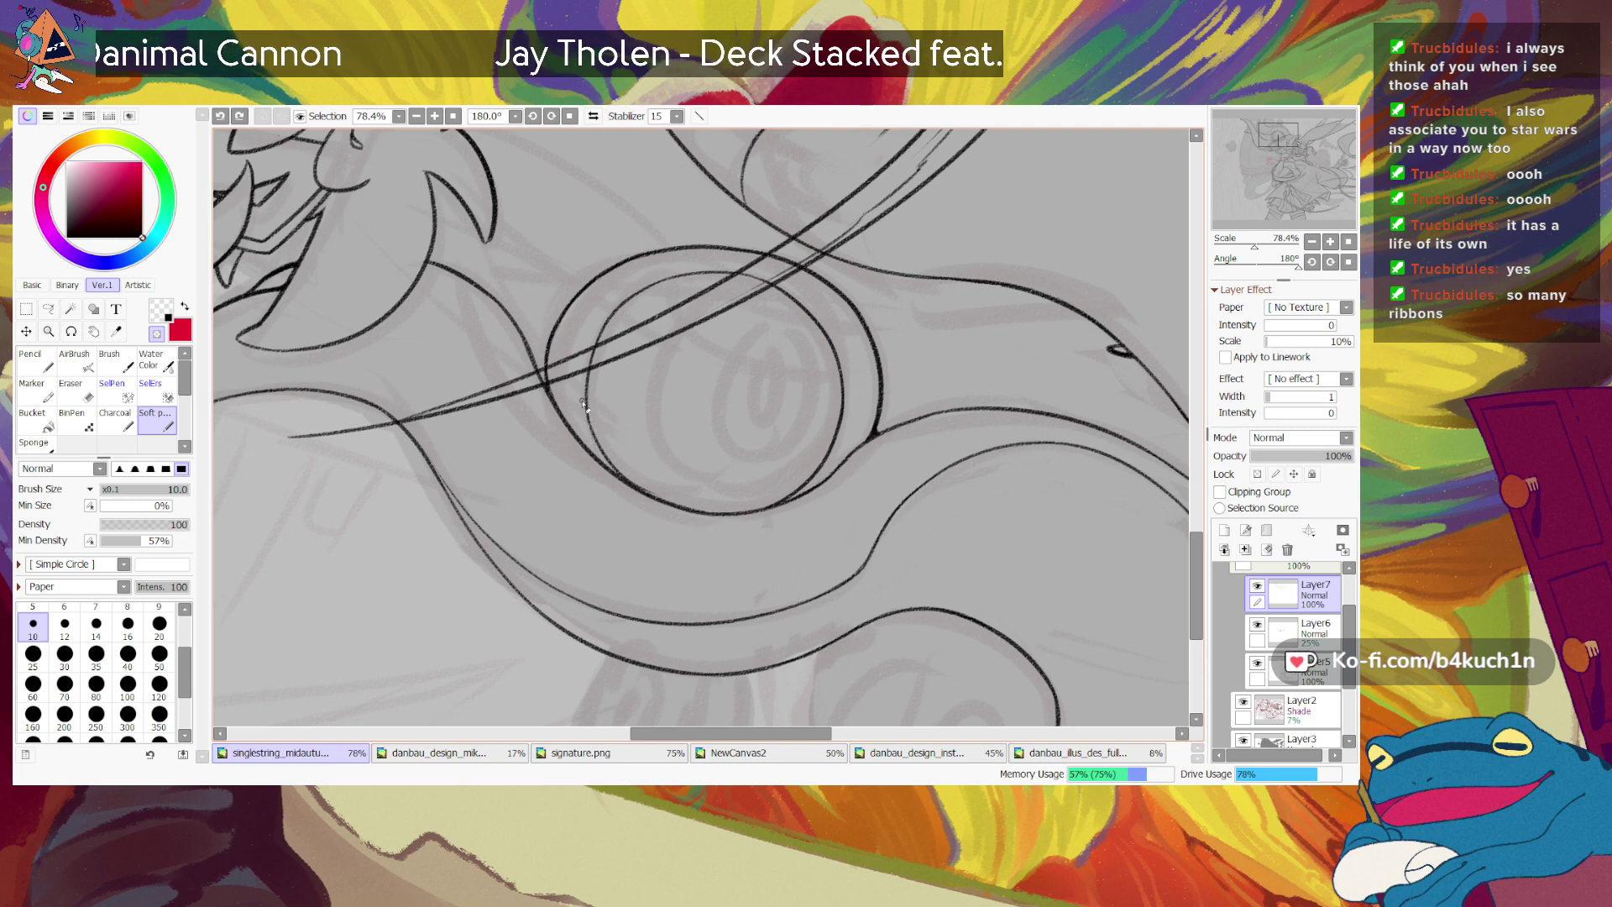
pyautogui.press('e')
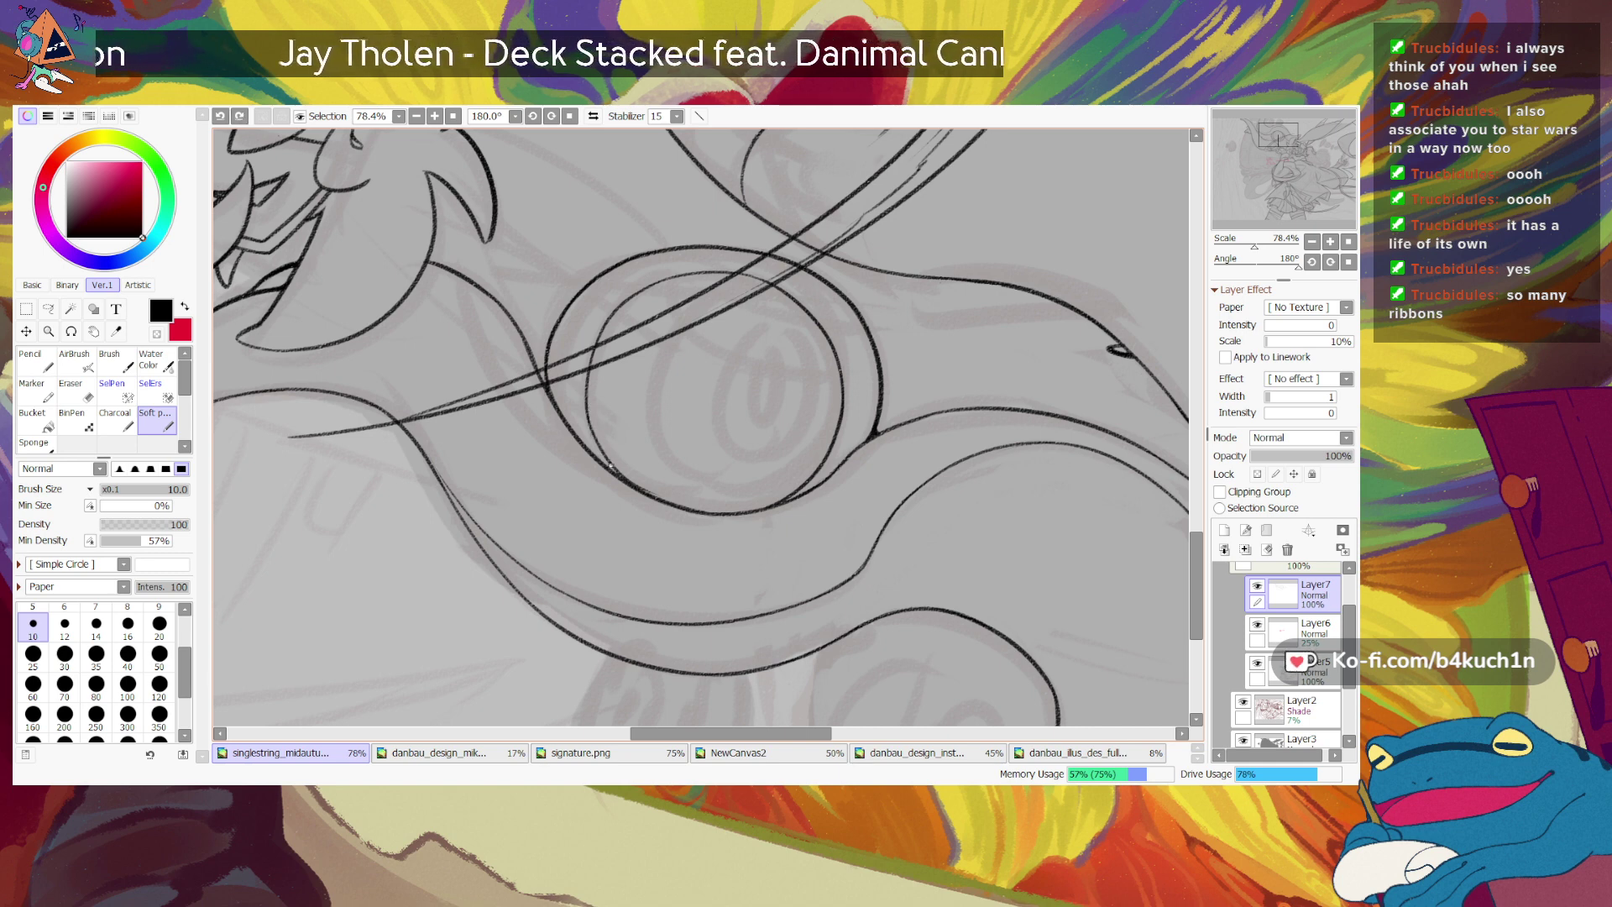
pyautogui.moveTo(589, 415); pyautogui.dragTo(604, 452)
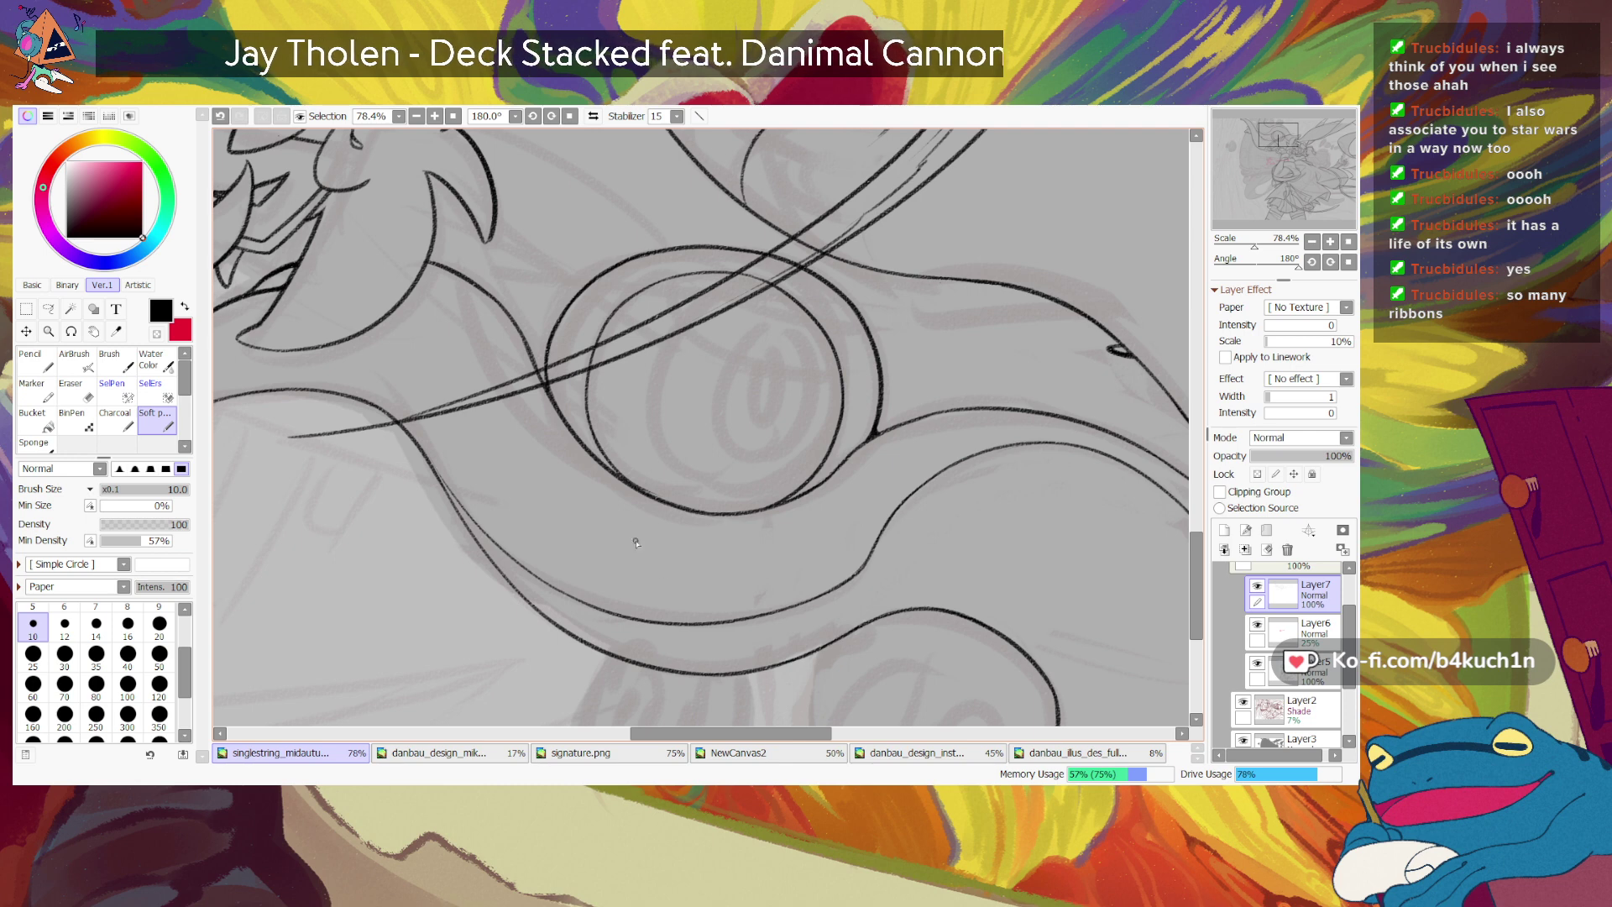
pyautogui.press('-')
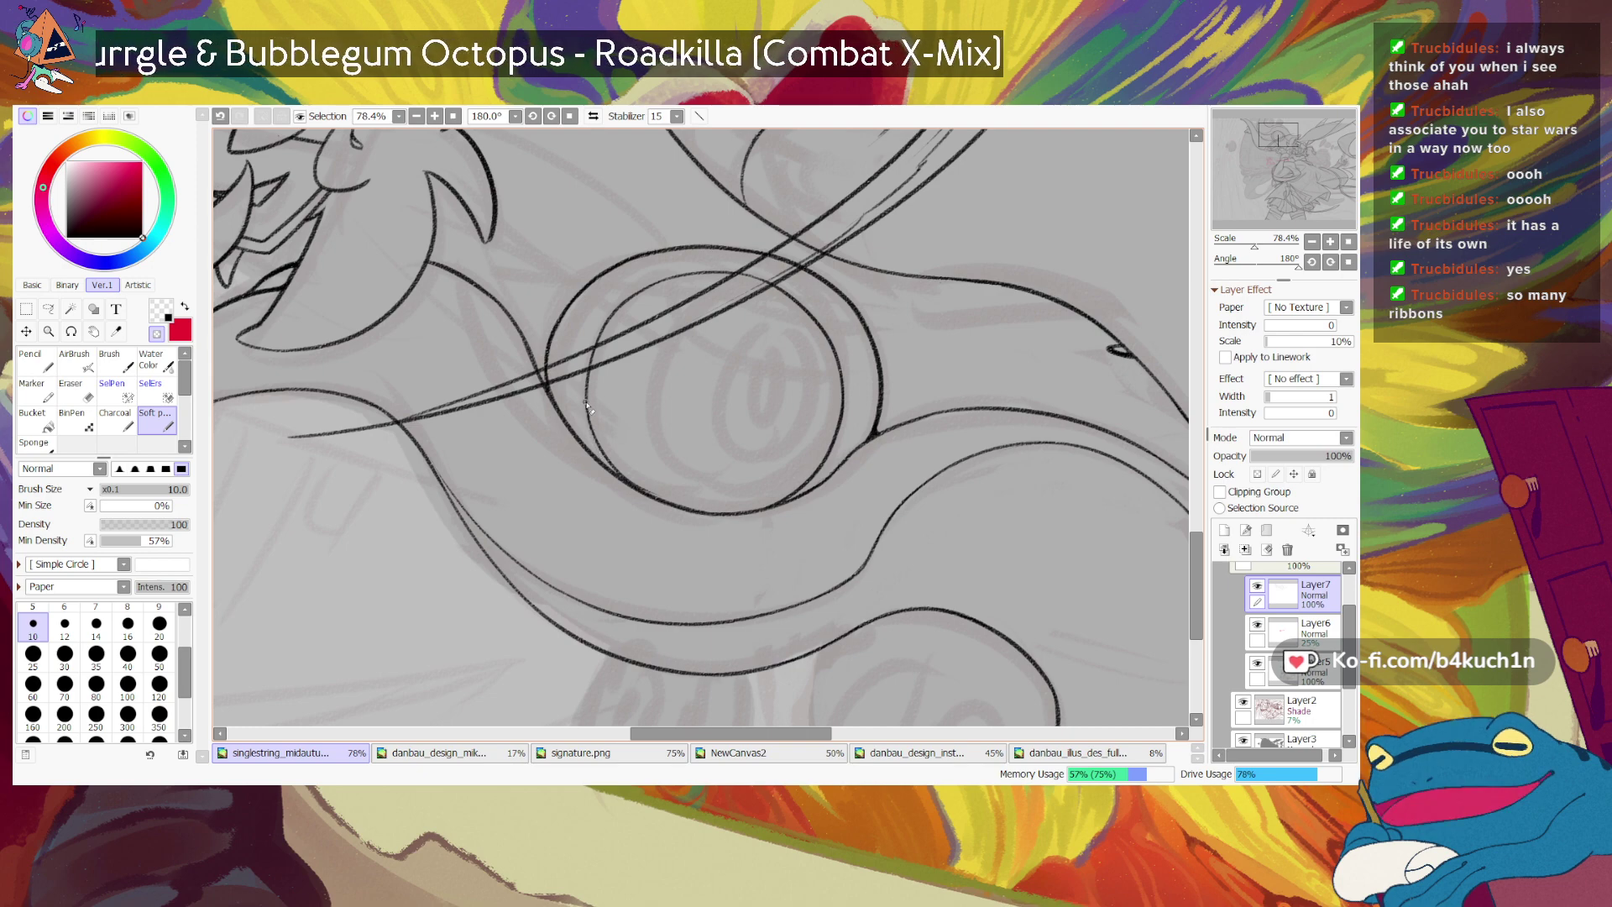
pyautogui.click(1331, 263)
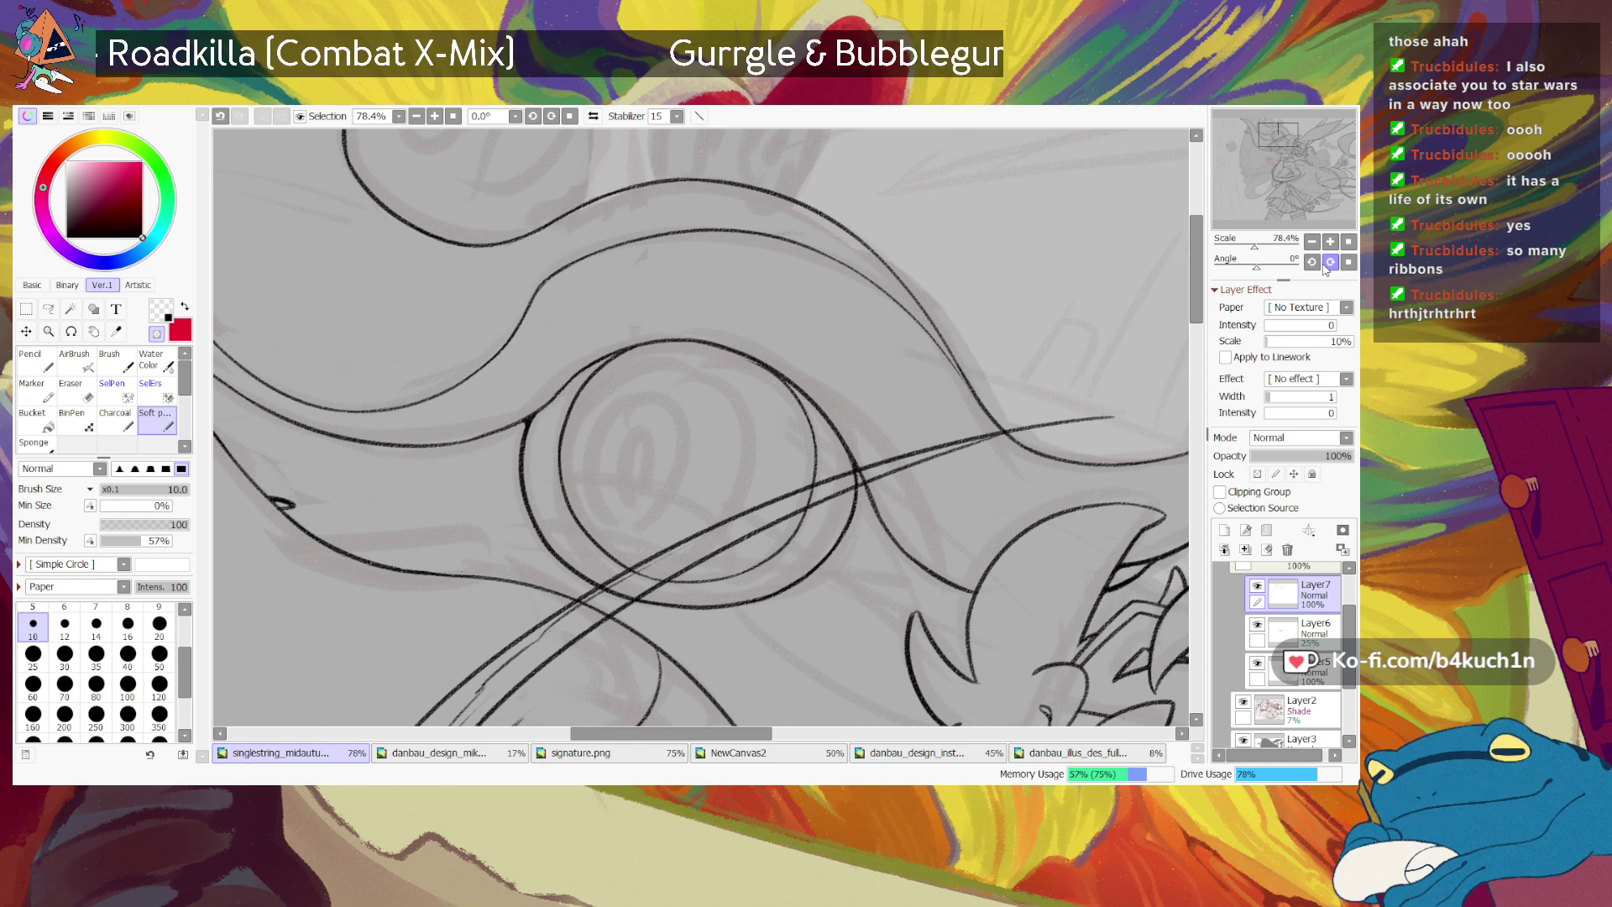
pyautogui.press('-')
# Step: Try to ink the outer side and lower curve of a smaller ring inside the coil's inner contour
pyautogui.moveTo(592, 394); pyautogui.dragTo(580, 507)
pyautogui.hotkey('ctrl', 'z')
pyautogui.moveTo(589, 393); pyautogui.dragTo(581, 508)
pyautogui.hotkey('ctrl', 'z')
pyautogui.moveTo(587, 396); pyautogui.dragTo(579, 509)
pyautogui.hotkey('ctrl', 'z')
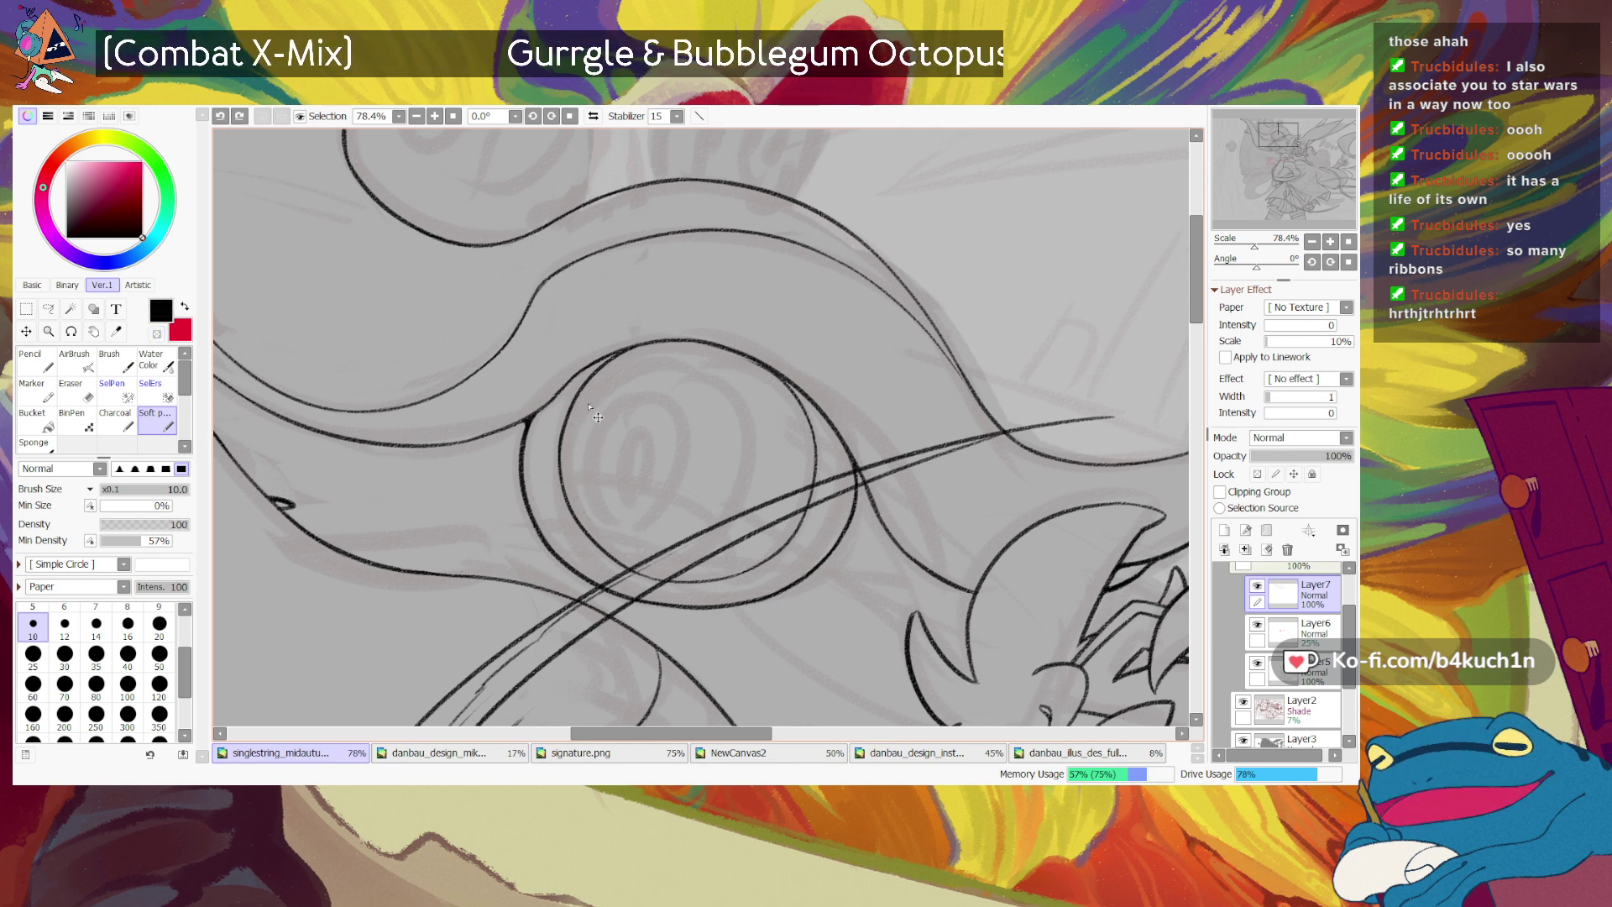
pyautogui.moveTo(587, 396)
pyautogui.mouseDown()
pyautogui.moveTo(594, 537)
pyautogui.moveTo(573, 490)
pyautogui.moveTo(570, 474)
pyautogui.moveTo(631, 559)
pyautogui.moveTo(570, 473)
pyautogui.moveTo(579, 507)
pyautogui.moveTo(643, 569)
pyautogui.mouseUp()
pyautogui.hotkey('ctrl', 'z')
pyautogui.hotkey('ctrl', 'z')
pyautogui.moveTo(588, 520); pyautogui.dragTo(641, 562)
pyautogui.hotkey('ctrl', 'z')
pyautogui.moveTo(568, 472)
pyautogui.mouseDown()
pyautogui.moveTo(592, 532)
pyautogui.moveTo(638, 564)
pyautogui.mouseUp()
pyautogui.hotkey('ctrl', 'z')
pyautogui.moveTo(568, 472); pyautogui.dragTo(631, 567)
pyautogui.hotkey('ctrl', 'z')
pyautogui.moveTo(568, 477); pyautogui.dragTo(652, 570)
pyautogui.hotkey('ctrl', 'z')
pyautogui.hotkey('ctrl', 'z')
pyautogui.hotkey('ctrl', 'y')
pyautogui.hotkey('ctrl', 'z')
pyautogui.hotkey('ctrl', 'y')
pyautogui.hotkey('ctrl', 'z')
pyautogui.hotkey('ctrl', 'y')
pyautogui.hotkey('ctrl', 'z')
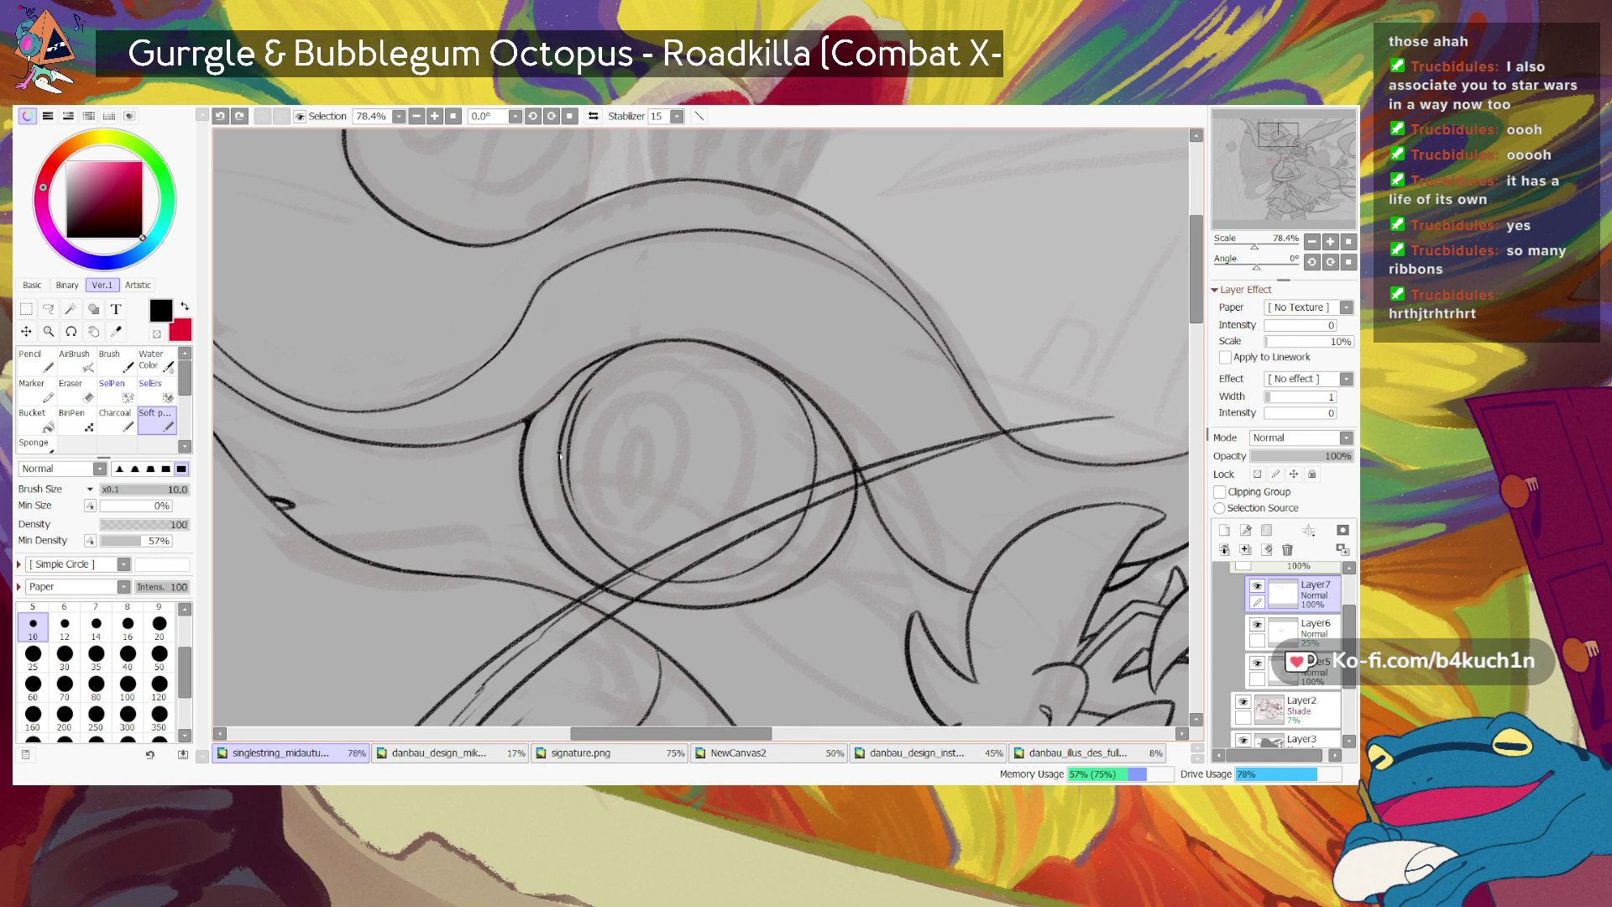
# Step: Try again to curve the smaller ring's lower end toward the bow lines
pyautogui.moveTo(570, 483); pyautogui.dragTo(628, 558)
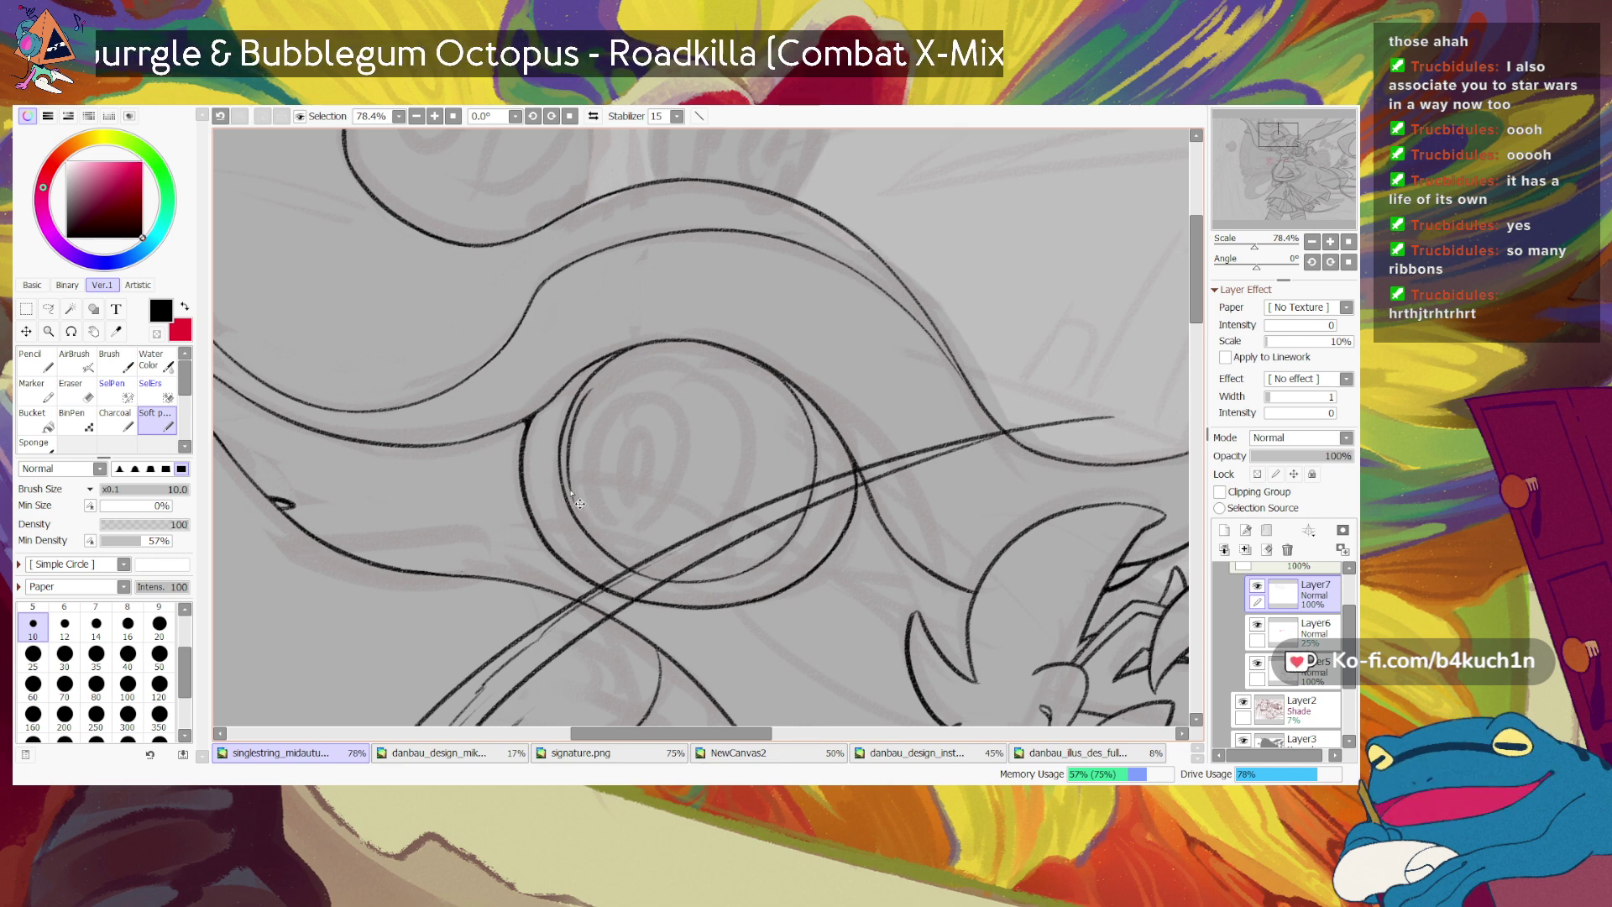
pyautogui.hotkey('ctrl', 'z')
pyautogui.moveTo(576, 506); pyautogui.dragTo(636, 561)
pyautogui.hotkey('ctrl', 'z')
pyautogui.moveTo(572, 486)
pyautogui.mouseDown()
pyautogui.moveTo(593, 537)
pyautogui.moveTo(638, 562)
pyautogui.mouseUp()
pyautogui.hotkey('ctrl', 'z')
pyautogui.moveTo(566, 478)
pyautogui.mouseDown()
pyautogui.moveTo(597, 536)
pyautogui.moveTo(638, 561)
pyautogui.mouseUp()
pyautogui.hotkey('ctrl', 'z')
pyautogui.moveTo(565, 477); pyautogui.dragTo(645, 560)
pyautogui.hotkey('ctrl', 'z')
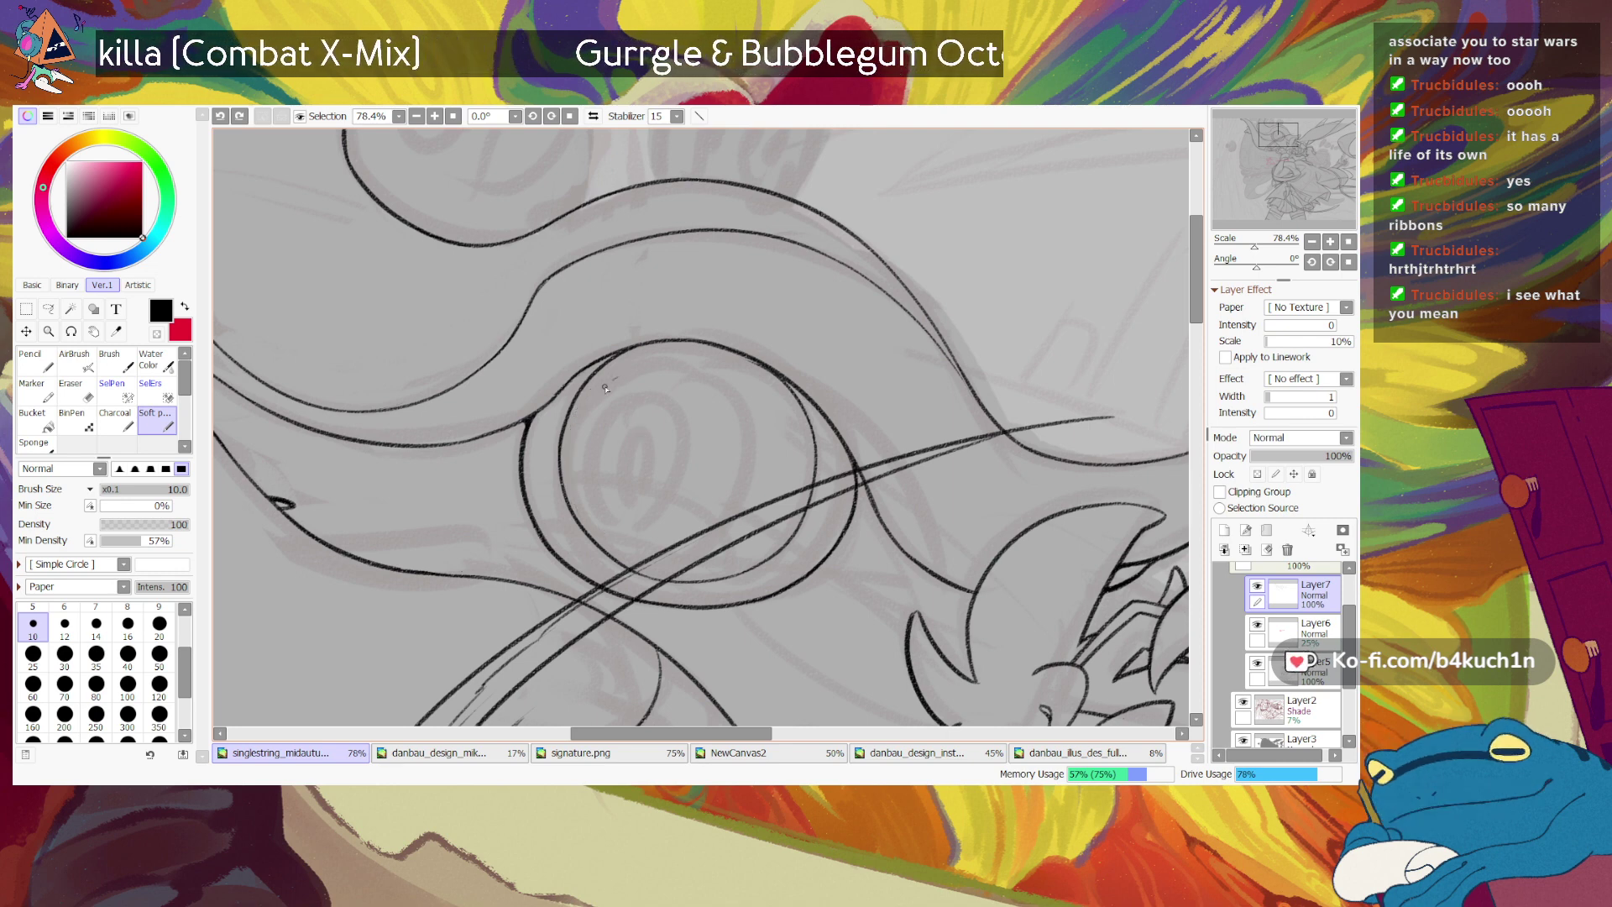
# Step: Ink the upper arc of the smaller ring inside the inner contour, starting near its left side
pyautogui.moveTo(605, 388); pyautogui.dragTo(618, 378)
pyautogui.hotkey('ctrl', 'z')
pyautogui.moveTo(567, 460)
pyautogui.mouseDown()
pyautogui.moveTo(600, 390)
pyautogui.moveTo(657, 365)
pyautogui.mouseUp()
pyautogui.hotkey('ctrl', 'z')
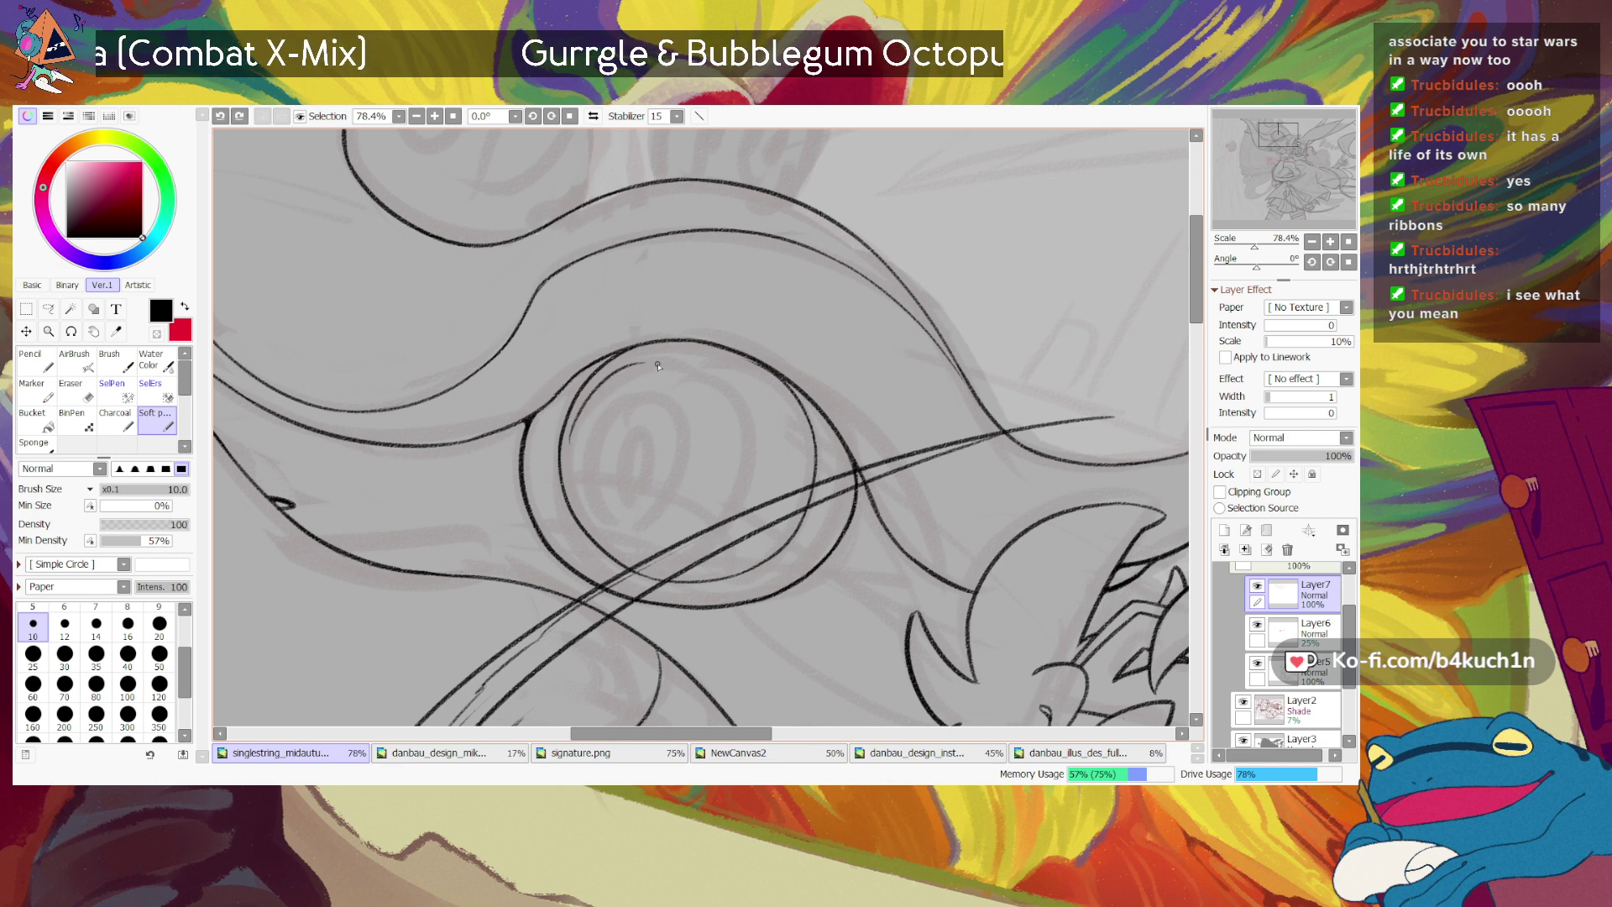
pyautogui.hotkey('ctrl', 'z')
pyautogui.moveTo(569, 448)
pyautogui.mouseDown()
pyautogui.moveTo(693, 371)
pyautogui.moveTo(636, 375)
pyautogui.moveTo(732, 405)
pyautogui.mouseUp()
pyautogui.hotkey('ctrl', 'z')
pyautogui.hotkey('ctrl', 'z')
# Step: Extend the smaller ring over its top and down its right side to the bow lines
pyautogui.moveTo(638, 371); pyautogui.dragTo(740, 419)
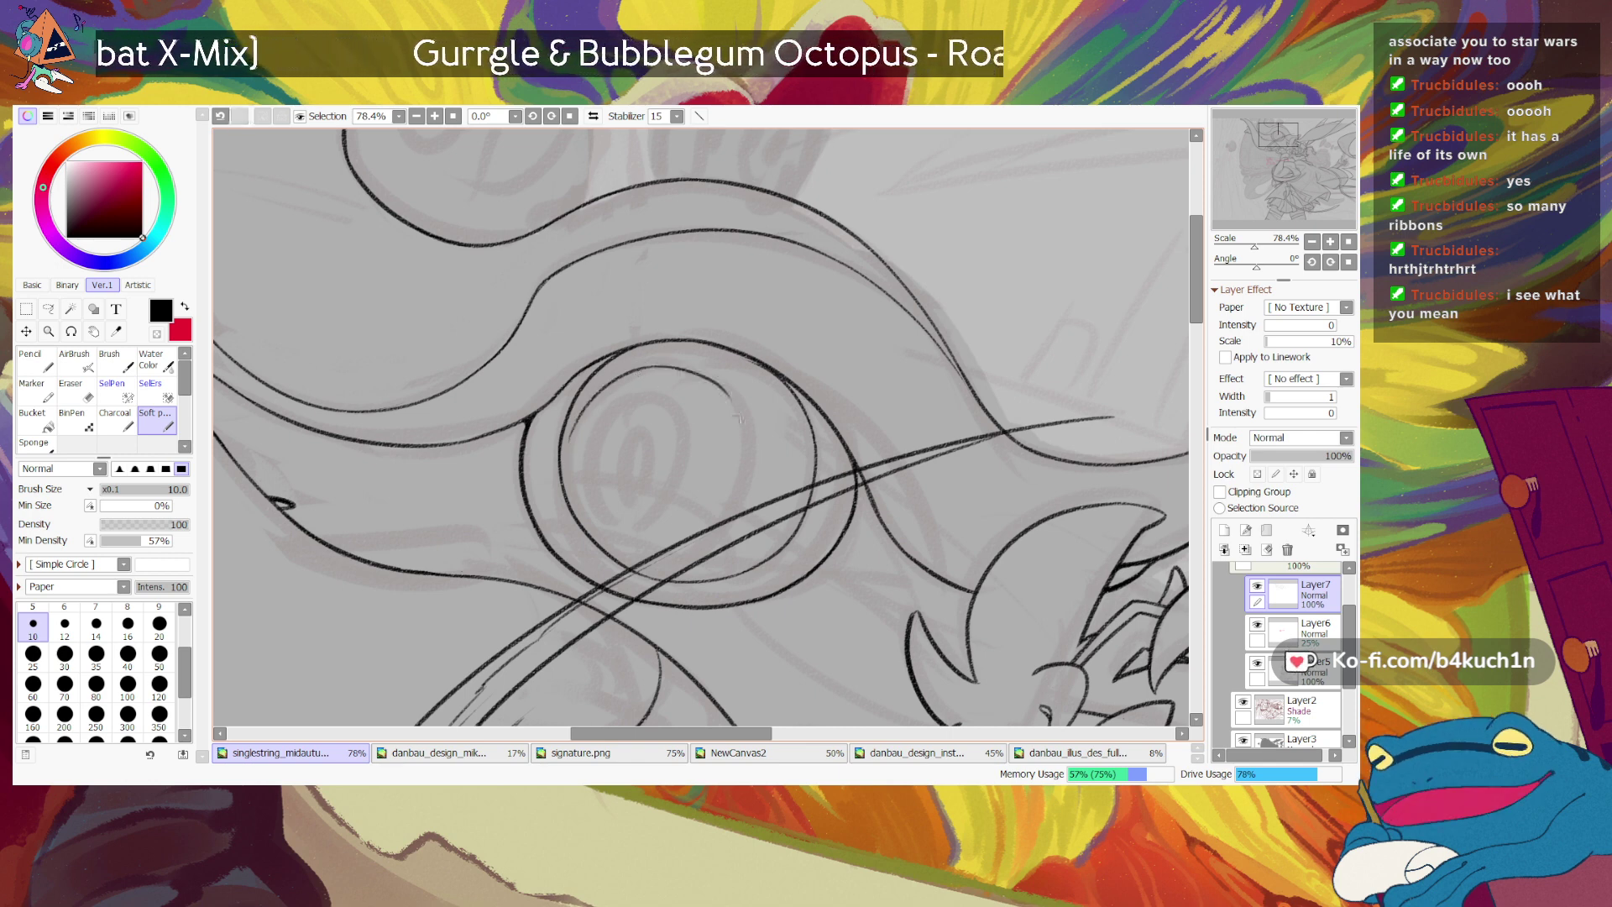
pyautogui.hotkey('ctrl', 'z')
pyautogui.moveTo(658, 367)
pyautogui.mouseDown()
pyautogui.moveTo(744, 412)
pyautogui.moveTo(754, 470)
pyautogui.mouseUp()
pyautogui.hotkey('ctrl', 'z')
pyautogui.moveTo(722, 383); pyautogui.dragTo(747, 497)
pyautogui.hotkey('ctrl', 'z')
pyautogui.moveTo(721, 383); pyautogui.dragTo(736, 515)
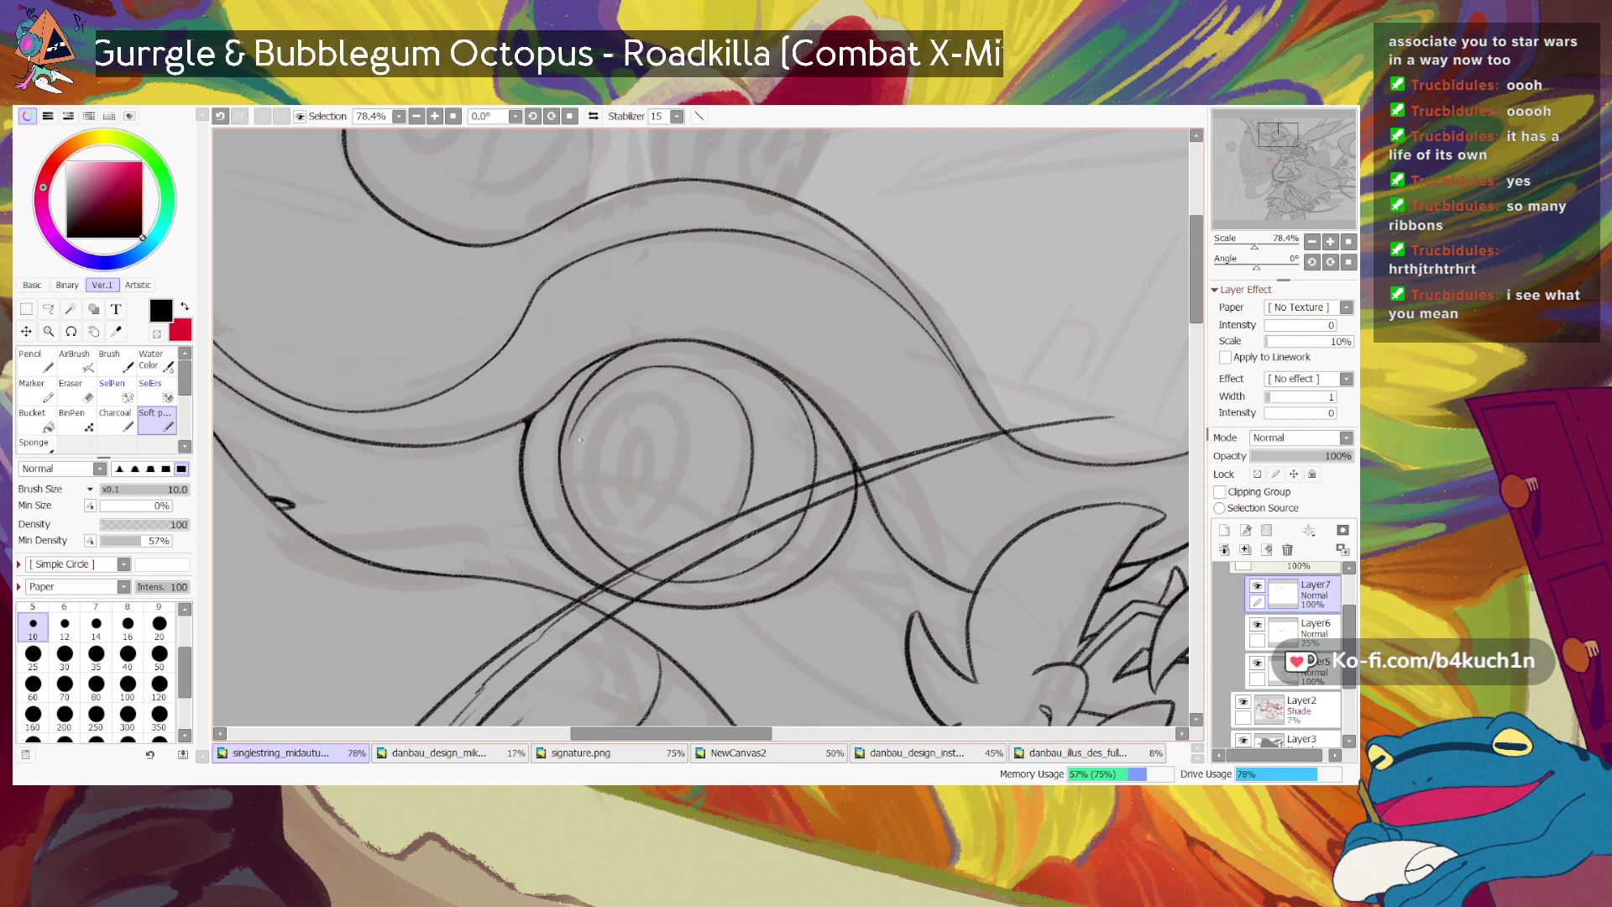
# Step: Ink the smaller ring's left side from the upper arc down toward the bow lines, redrawing the curve
pyautogui.moveTo(579, 409); pyautogui.dragTo(574, 495)
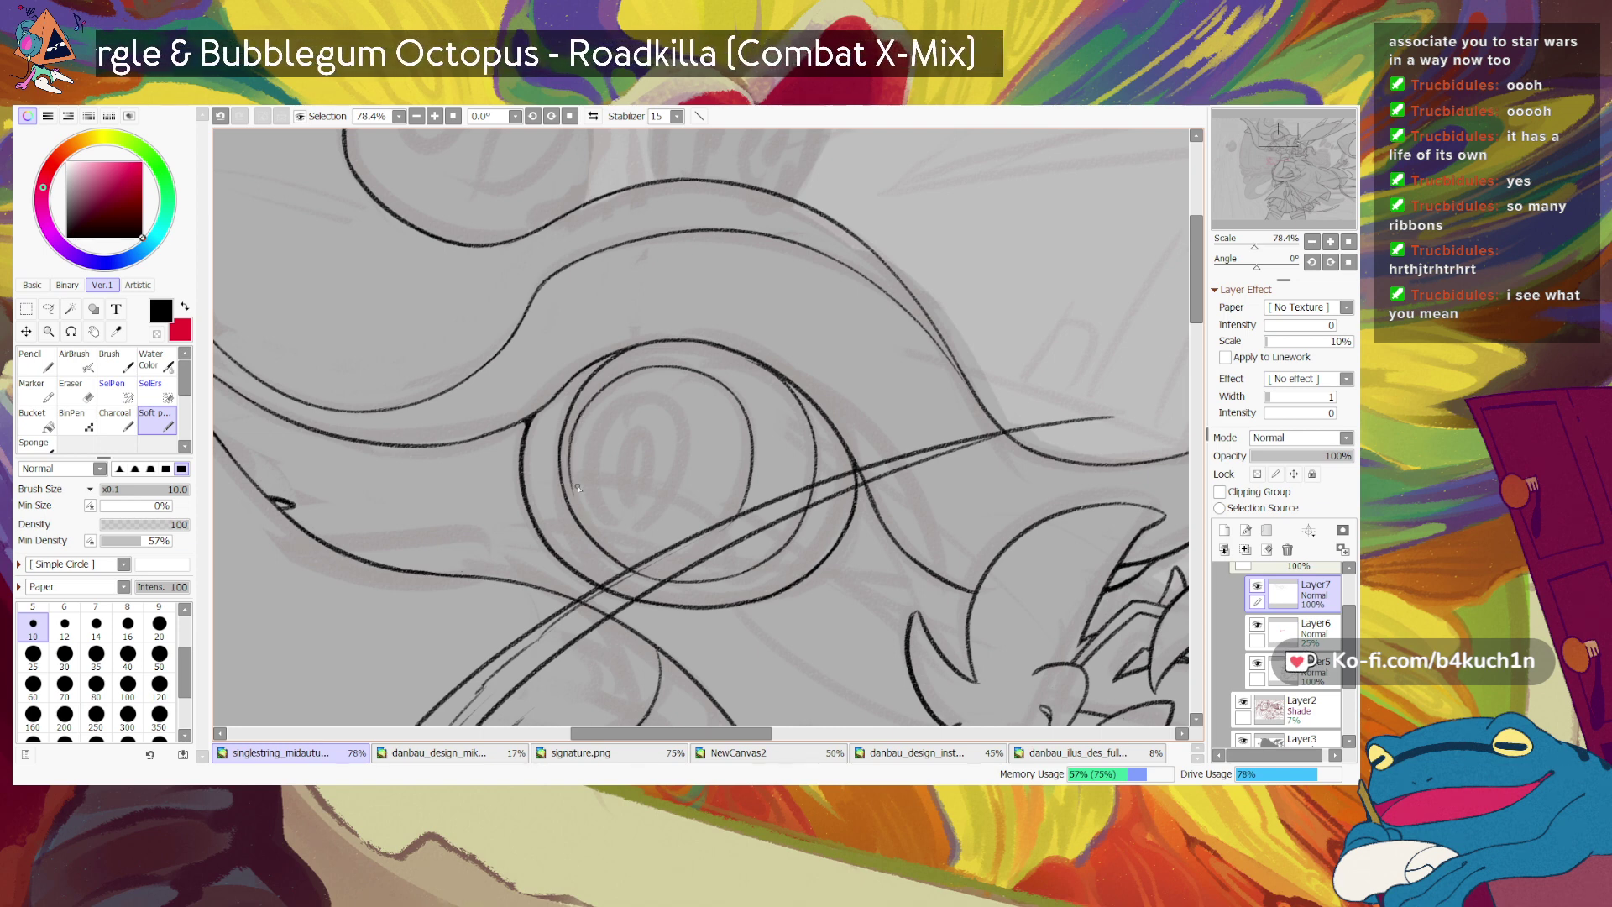
pyautogui.hotkey('ctrl', 'z')
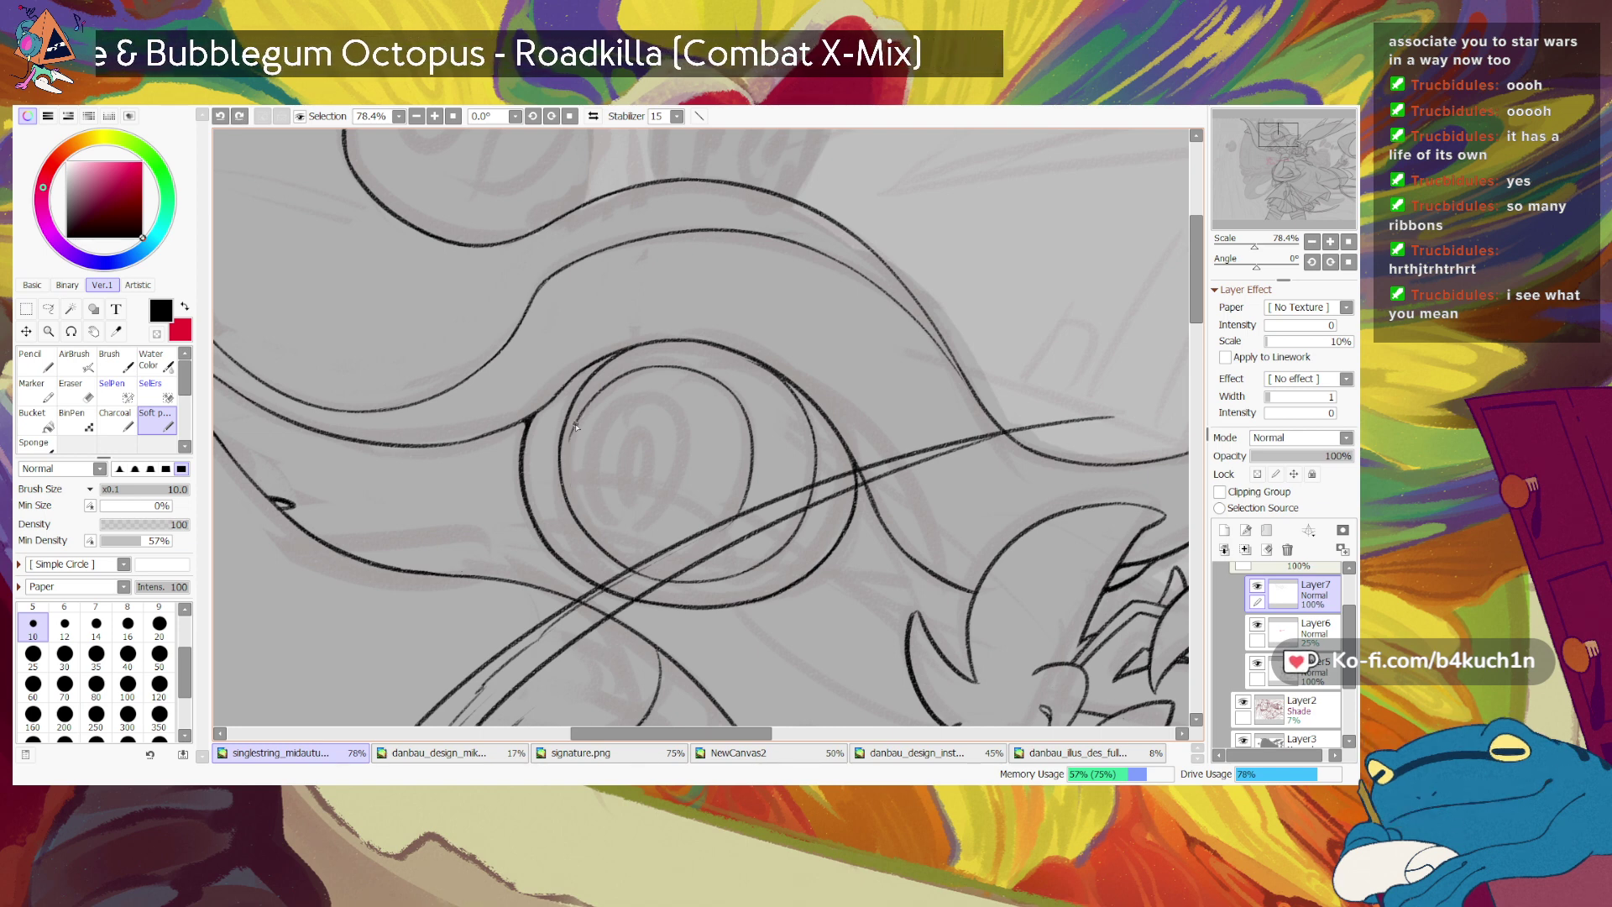
pyautogui.moveTo(579, 413); pyautogui.dragTo(568, 494)
pyautogui.moveTo(588, 403); pyautogui.dragTo(569, 491)
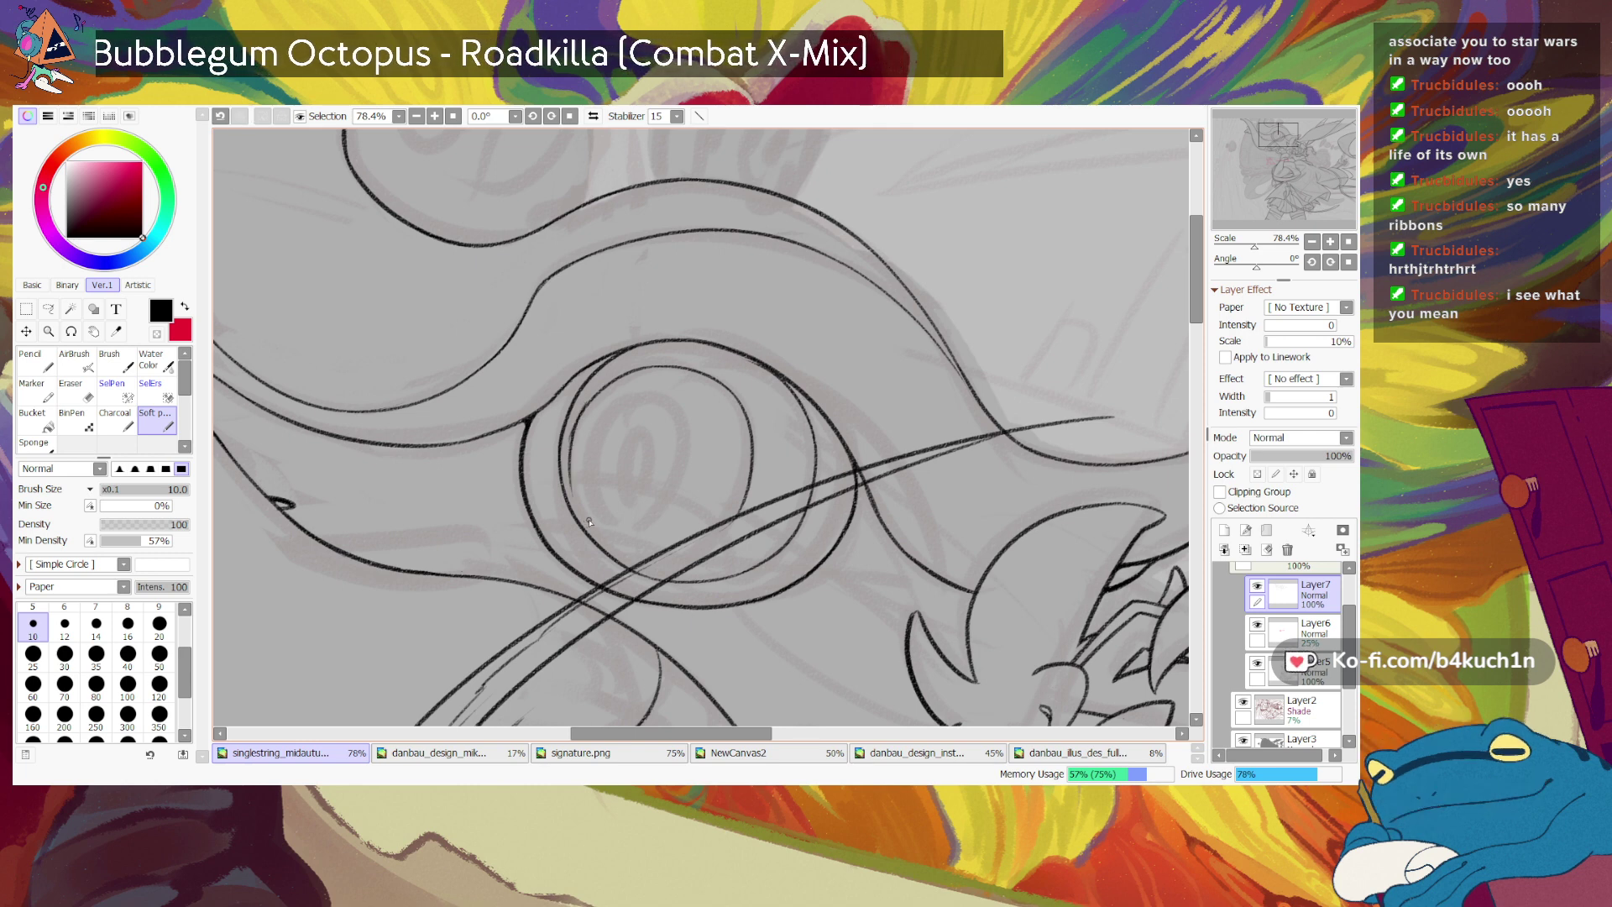
pyautogui.hotkey('ctrl', 'z')
pyautogui.moveTo(589, 396)
pyautogui.mouseDown()
pyautogui.moveTo(583, 521)
pyautogui.moveTo(570, 467)
pyautogui.moveTo(588, 528)
pyautogui.moveTo(630, 557)
pyautogui.mouseUp()
pyautogui.hotkey('ctrl', 'z')
pyautogui.moveTo(577, 454)
pyautogui.mouseDown()
pyautogui.moveTo(597, 536)
pyautogui.moveTo(647, 557)
pyautogui.mouseUp()
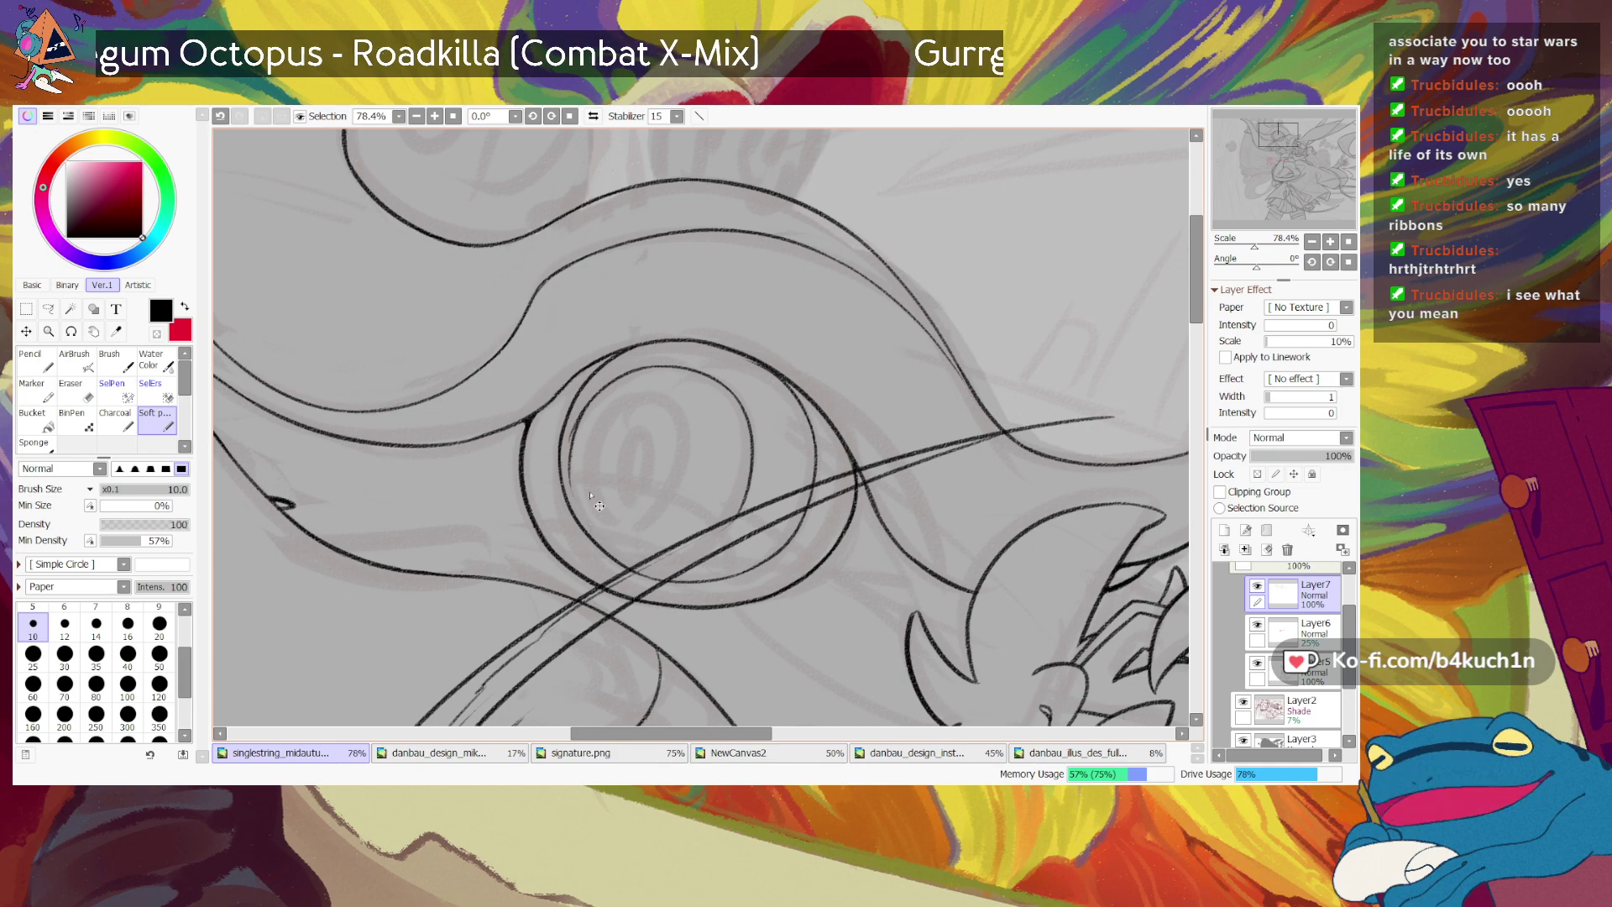